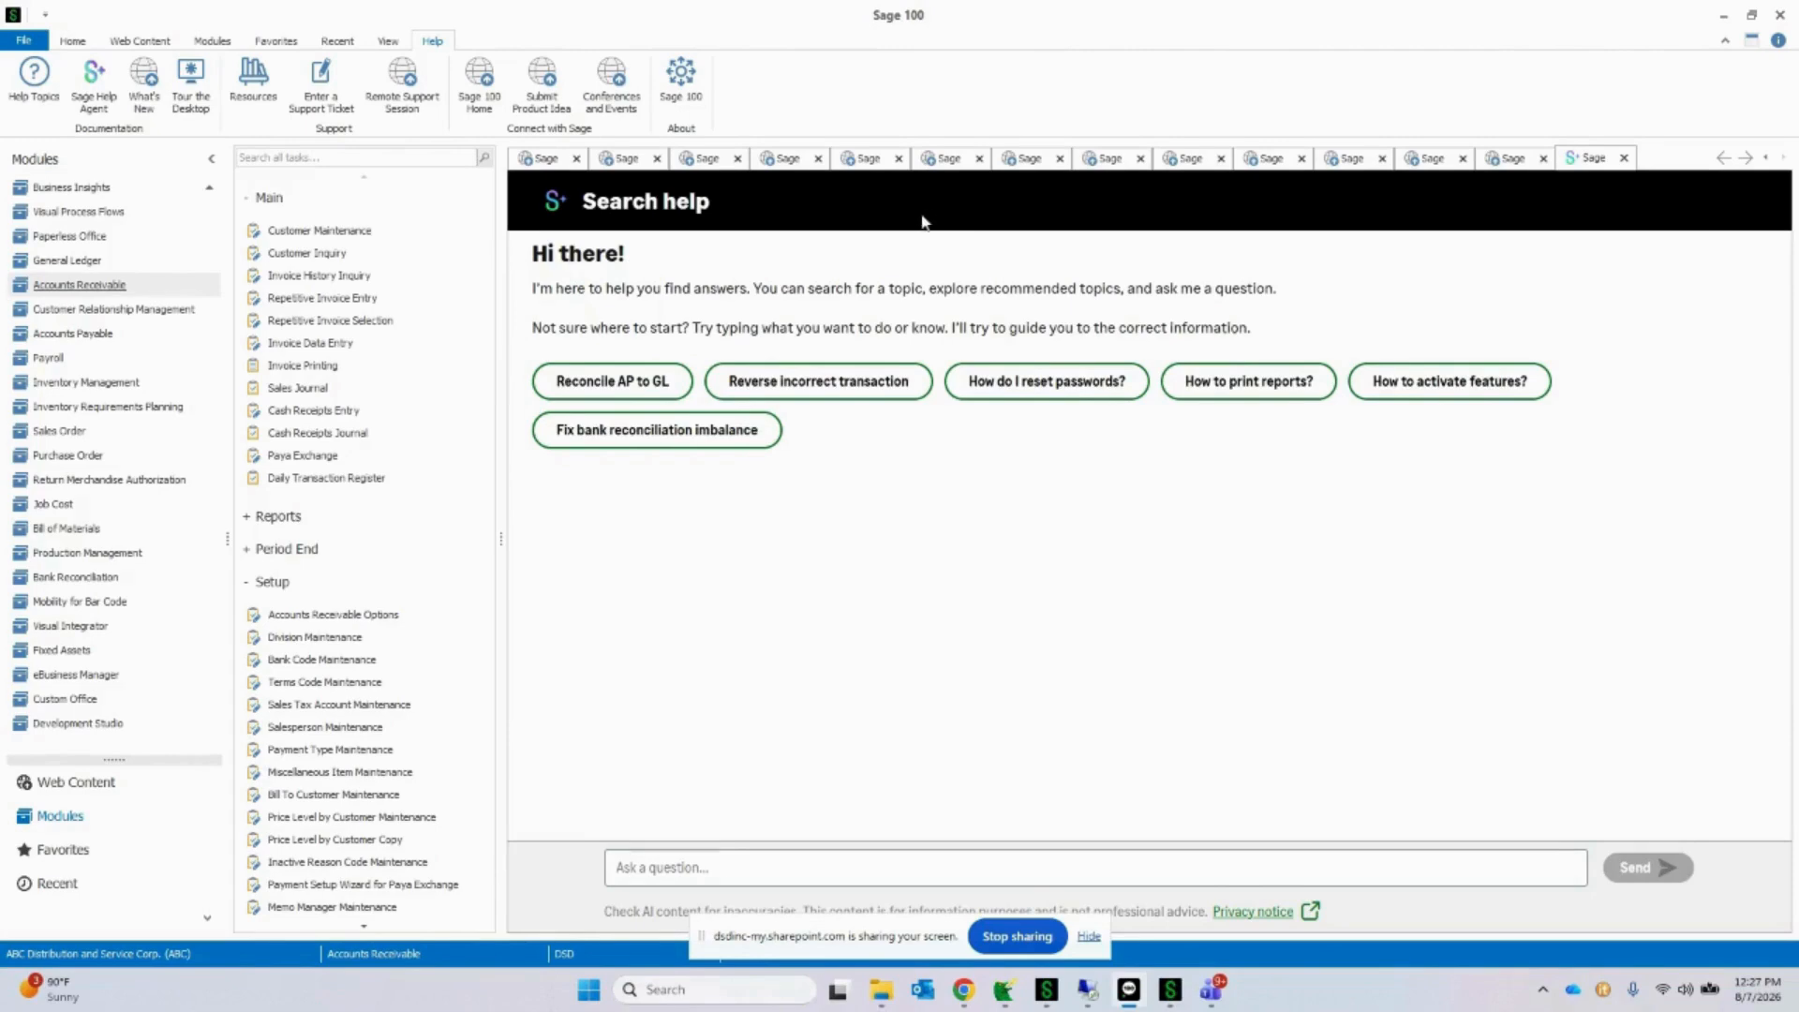
Step: Open Customer Maintenance, load the first customer record, American Business Futures, and show its InstaDocs documents
click(353, 243)
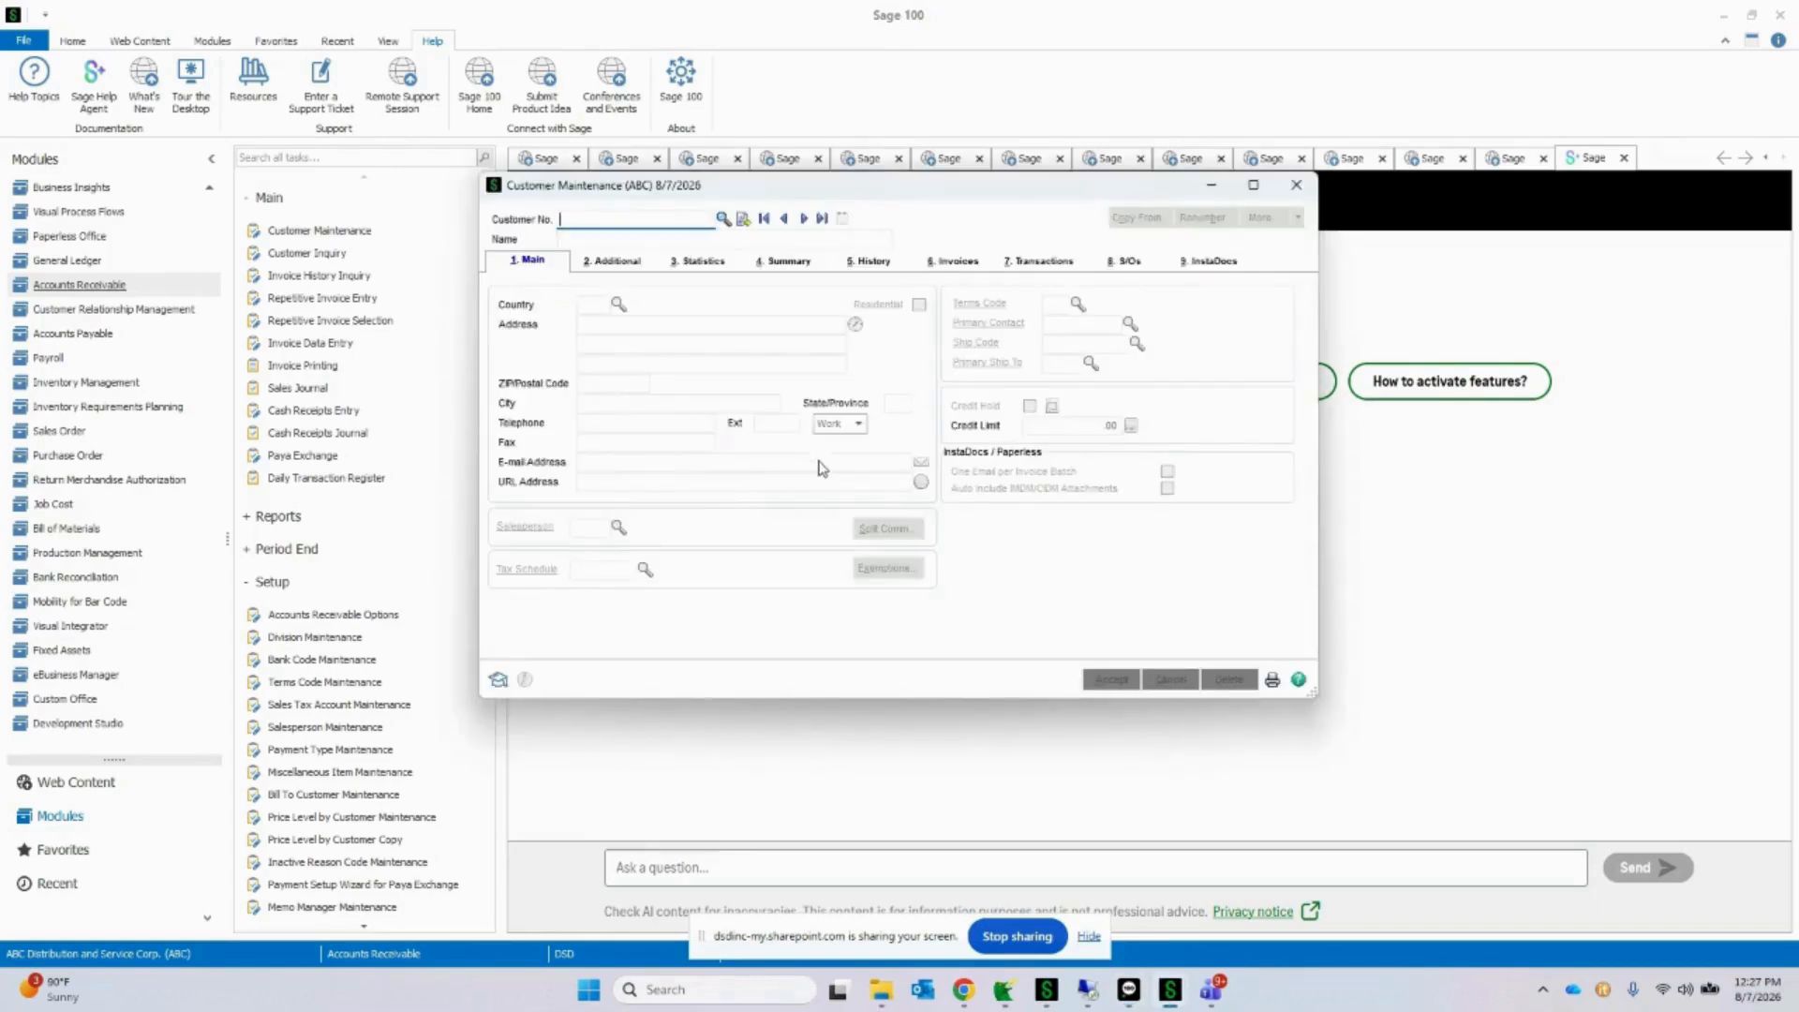
drag(992, 188, 925, 192)
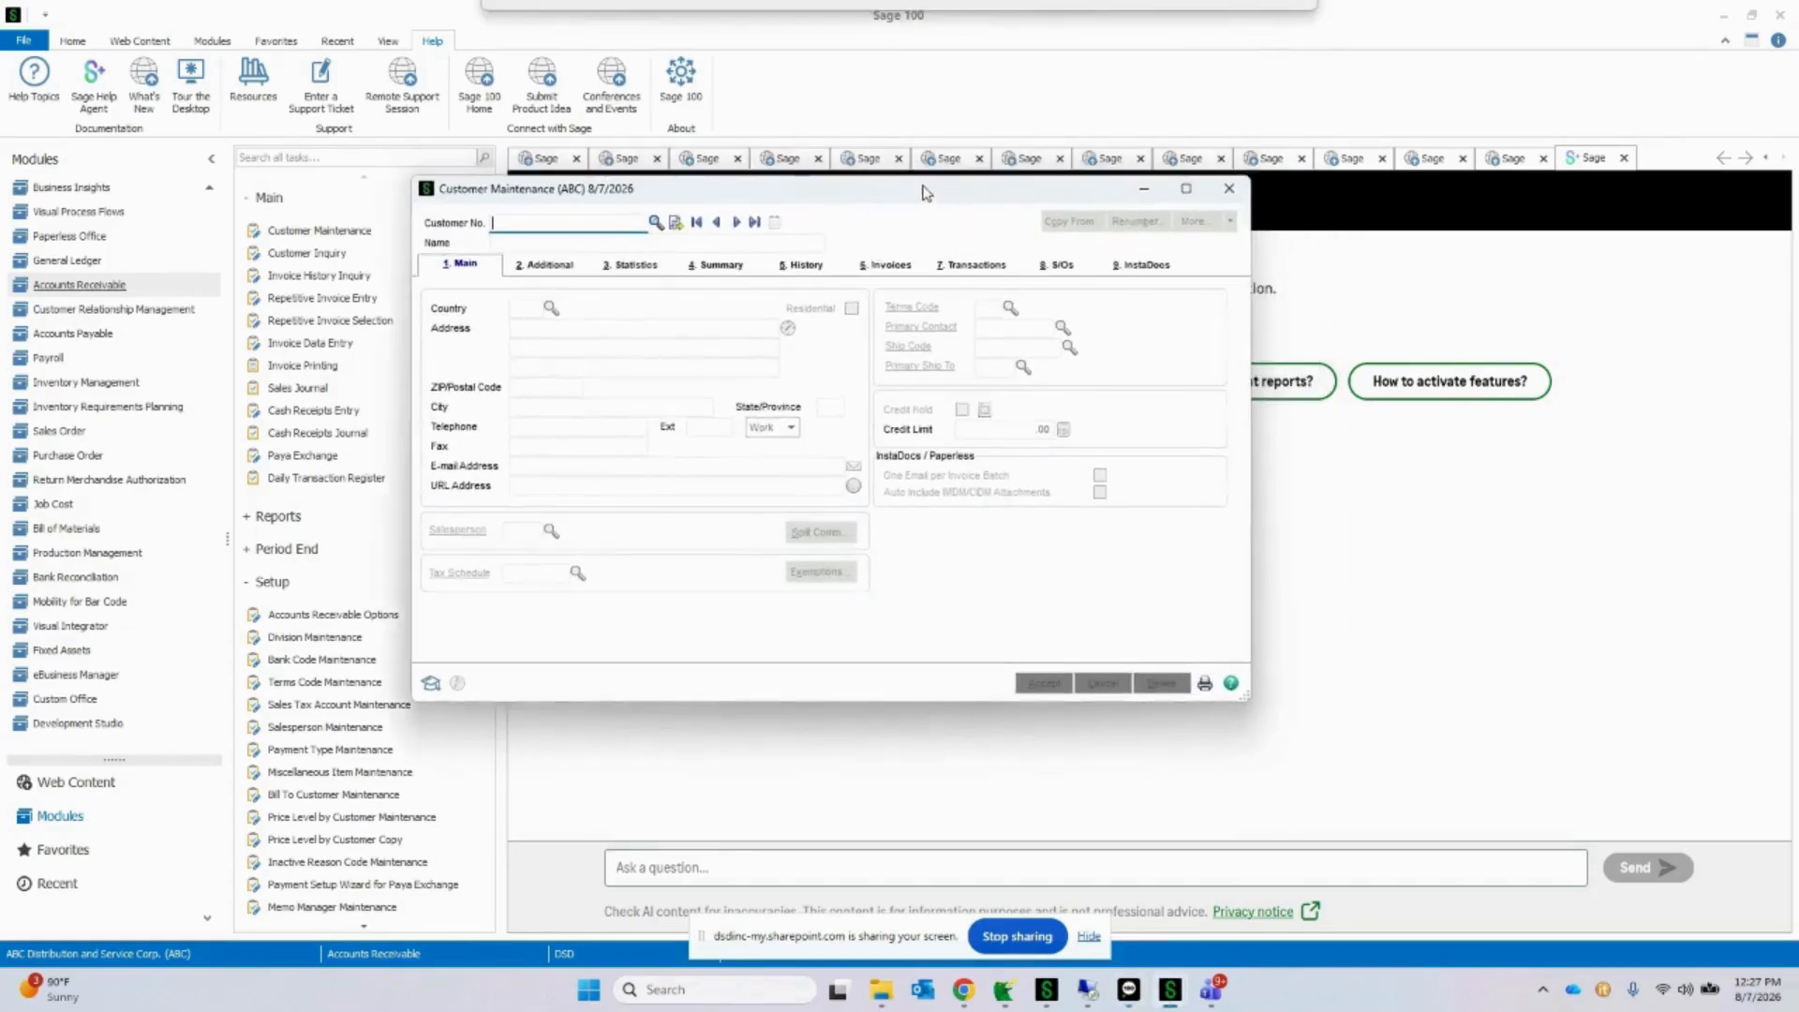
click(737, 228)
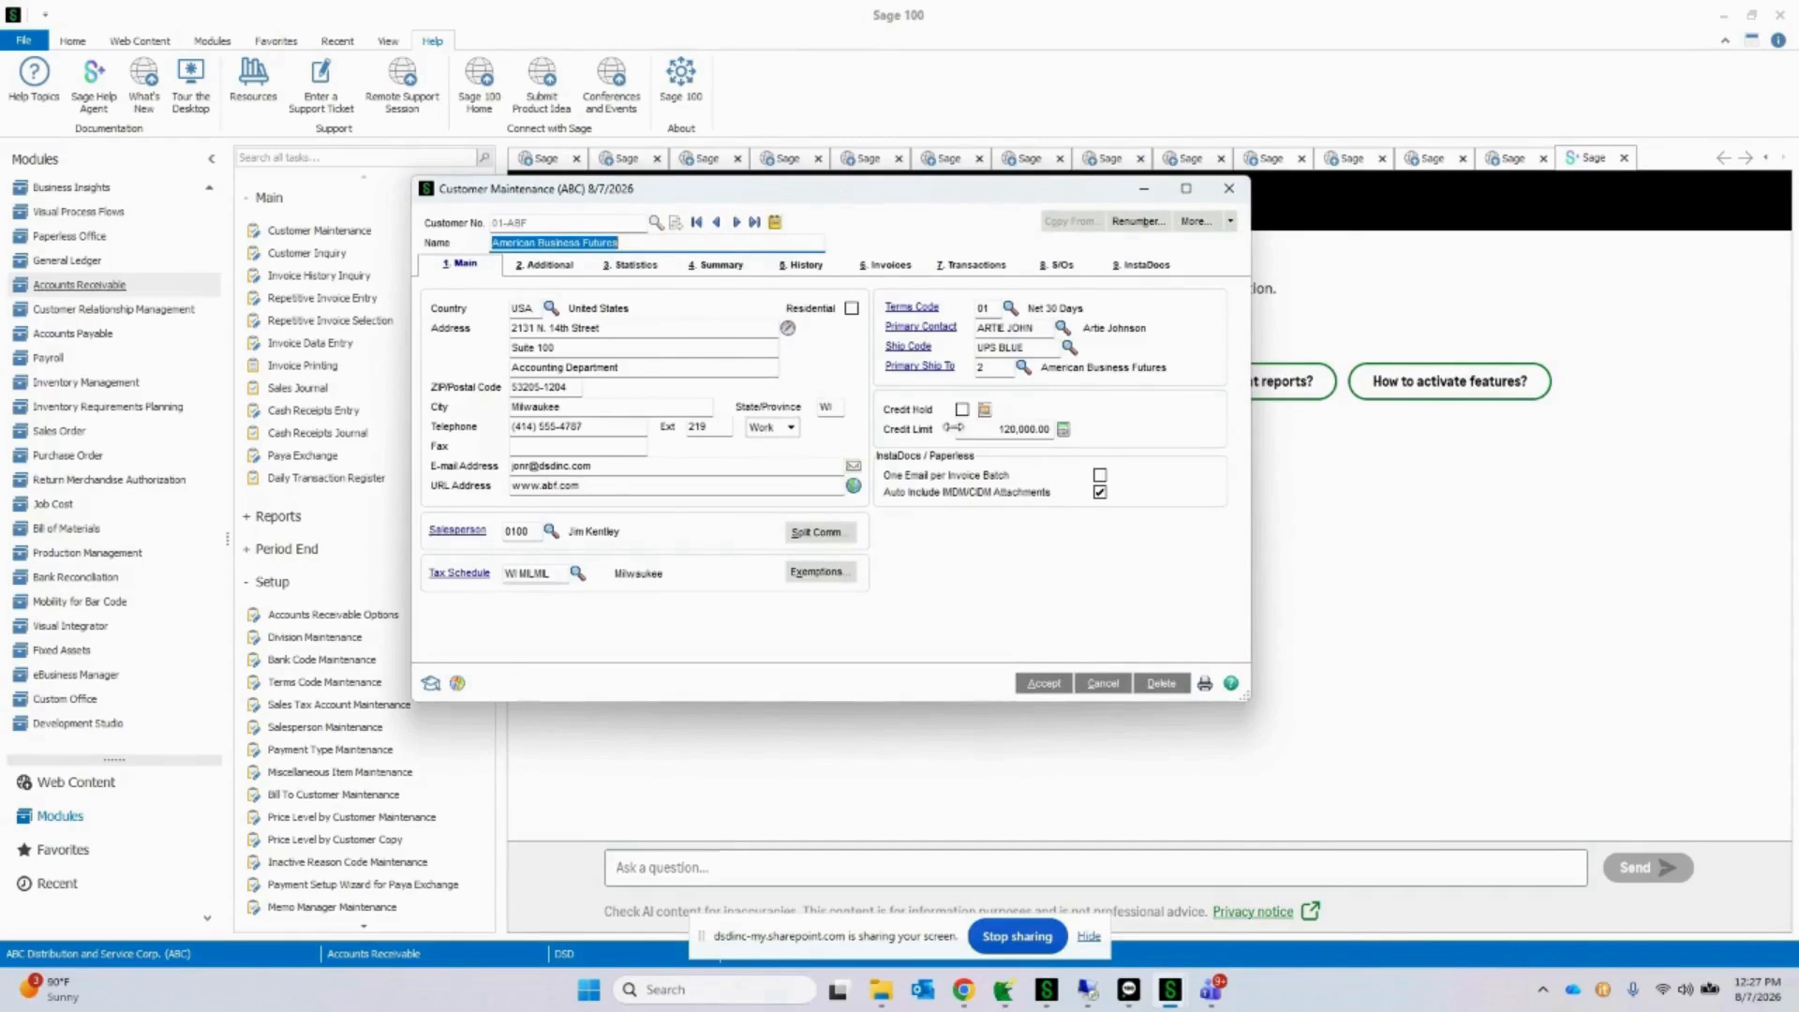
click(1152, 269)
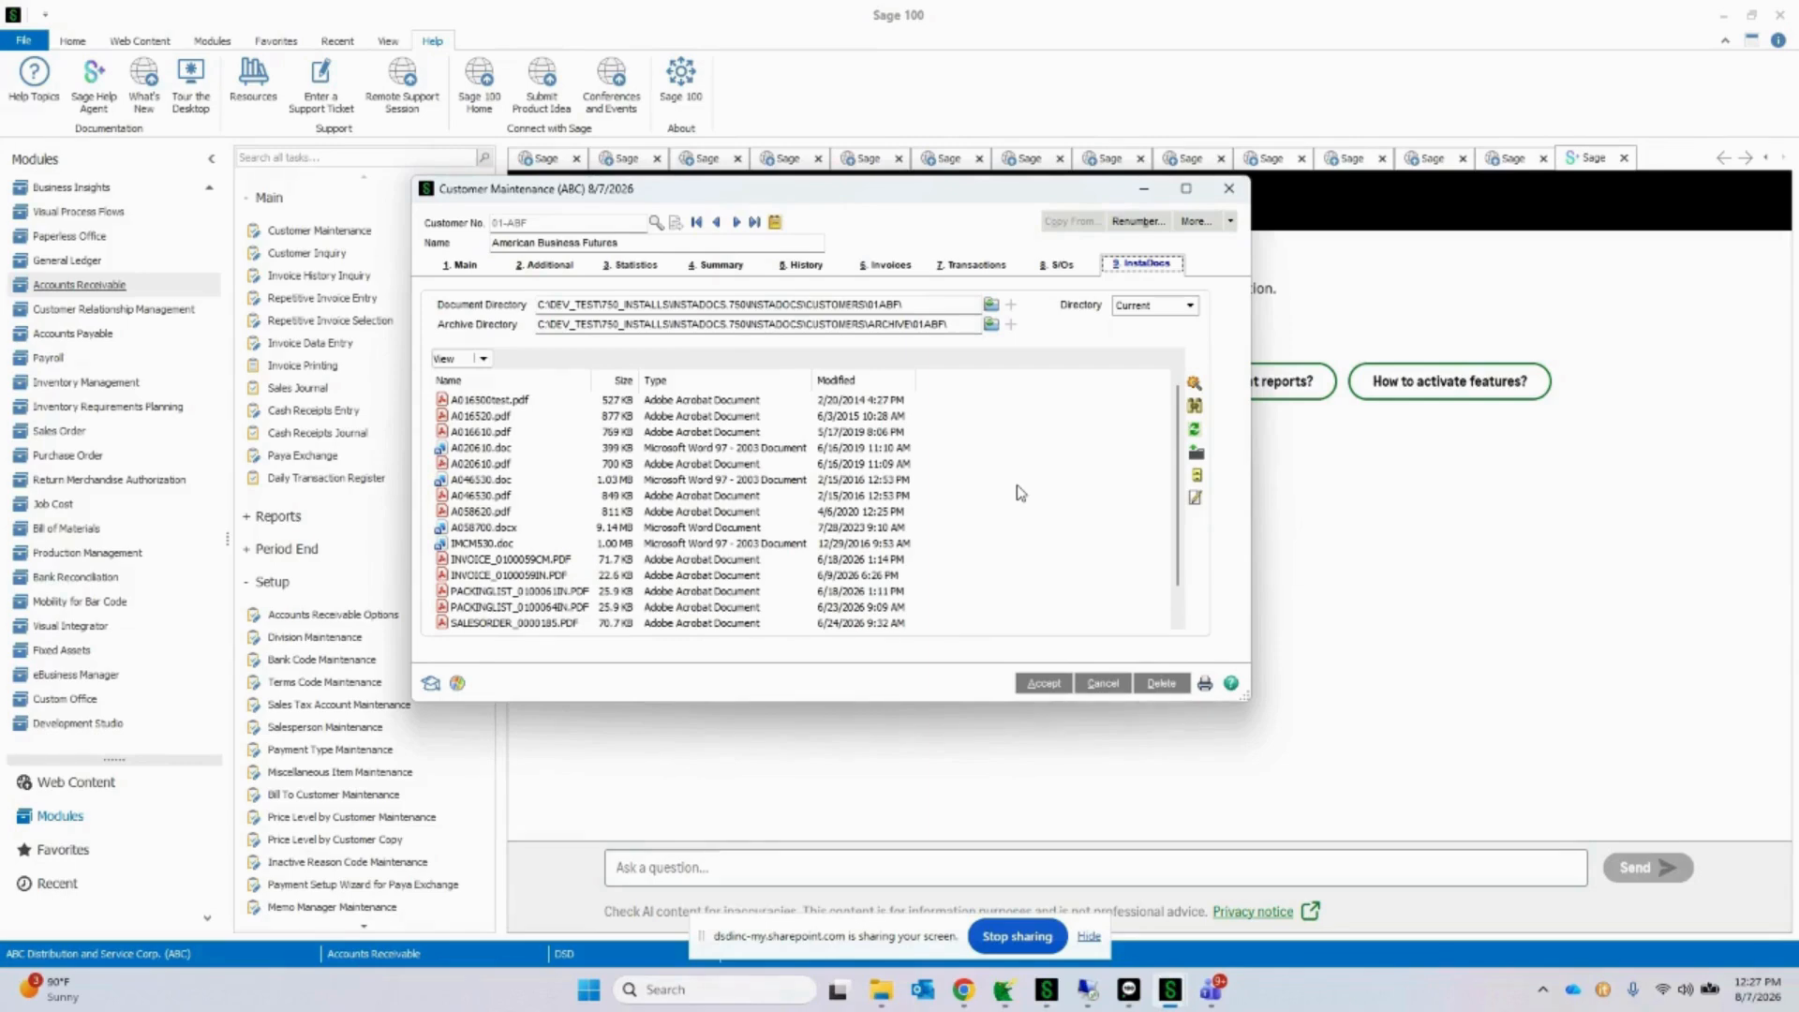
Step: Examine the customer's Document Directory and Archive Directory paths and the files listed beneath them
drag(937, 304, 479, 294)
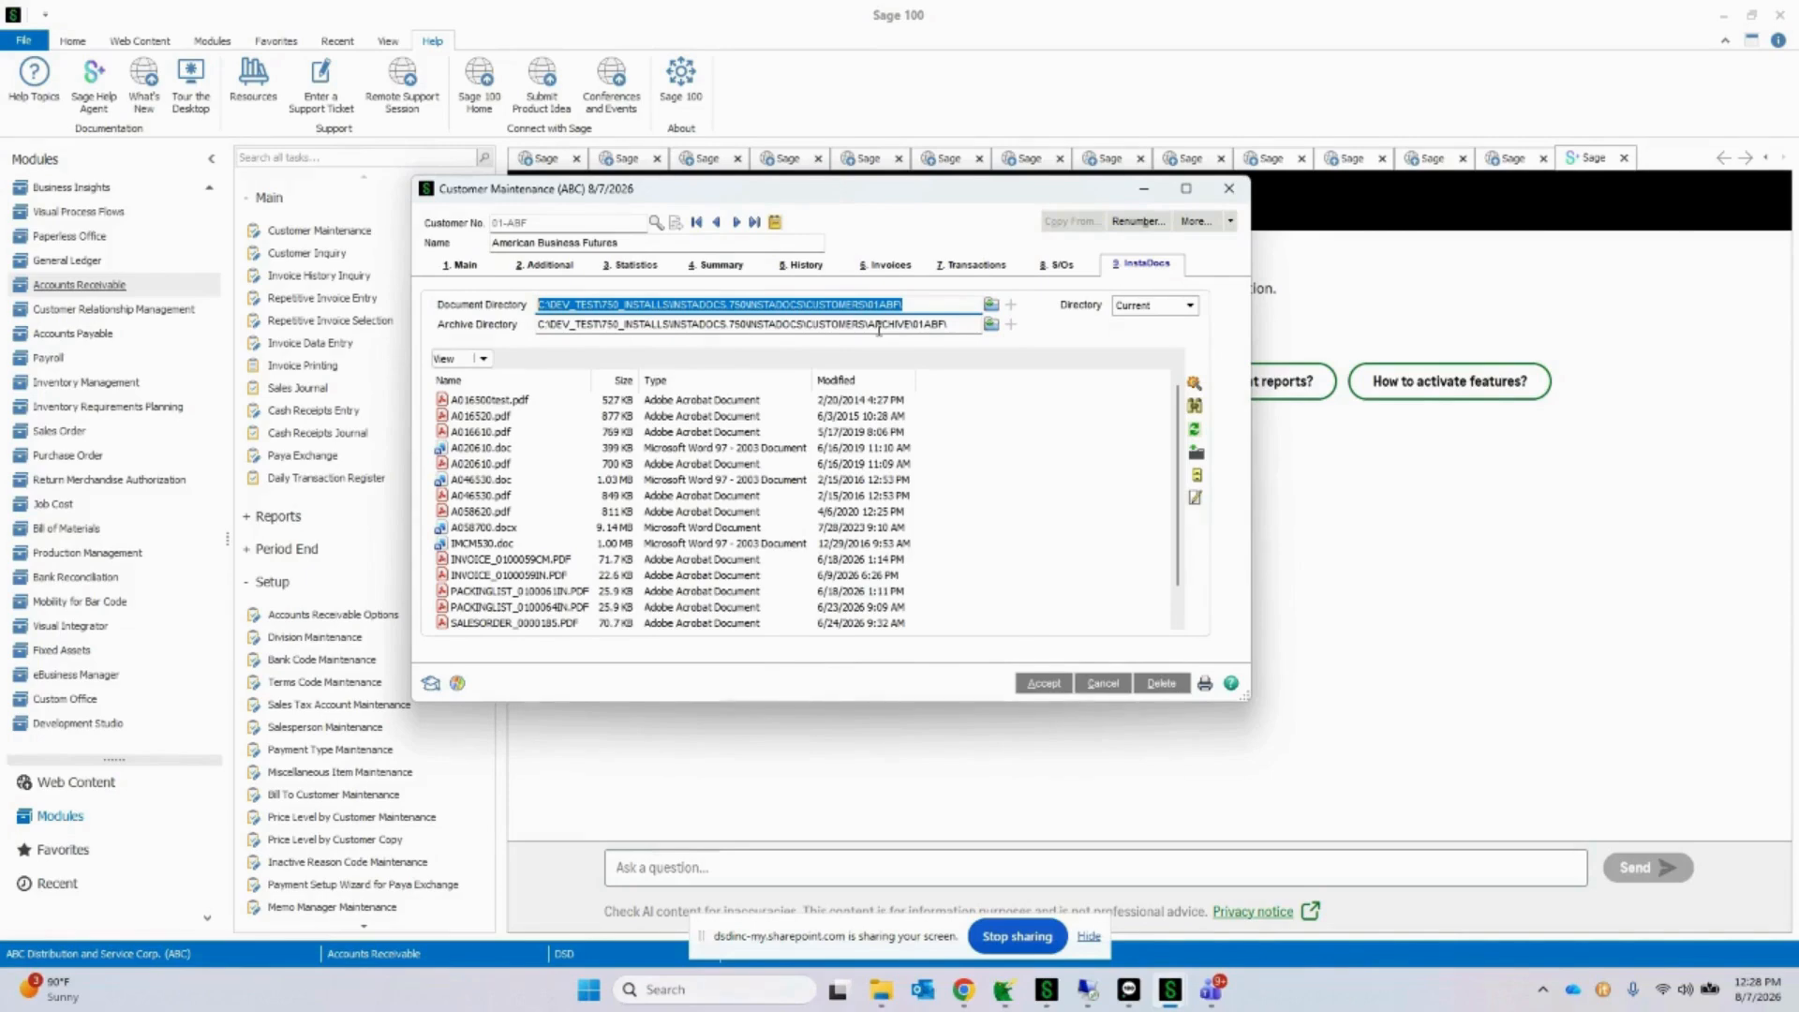
drag(981, 323, 518, 322)
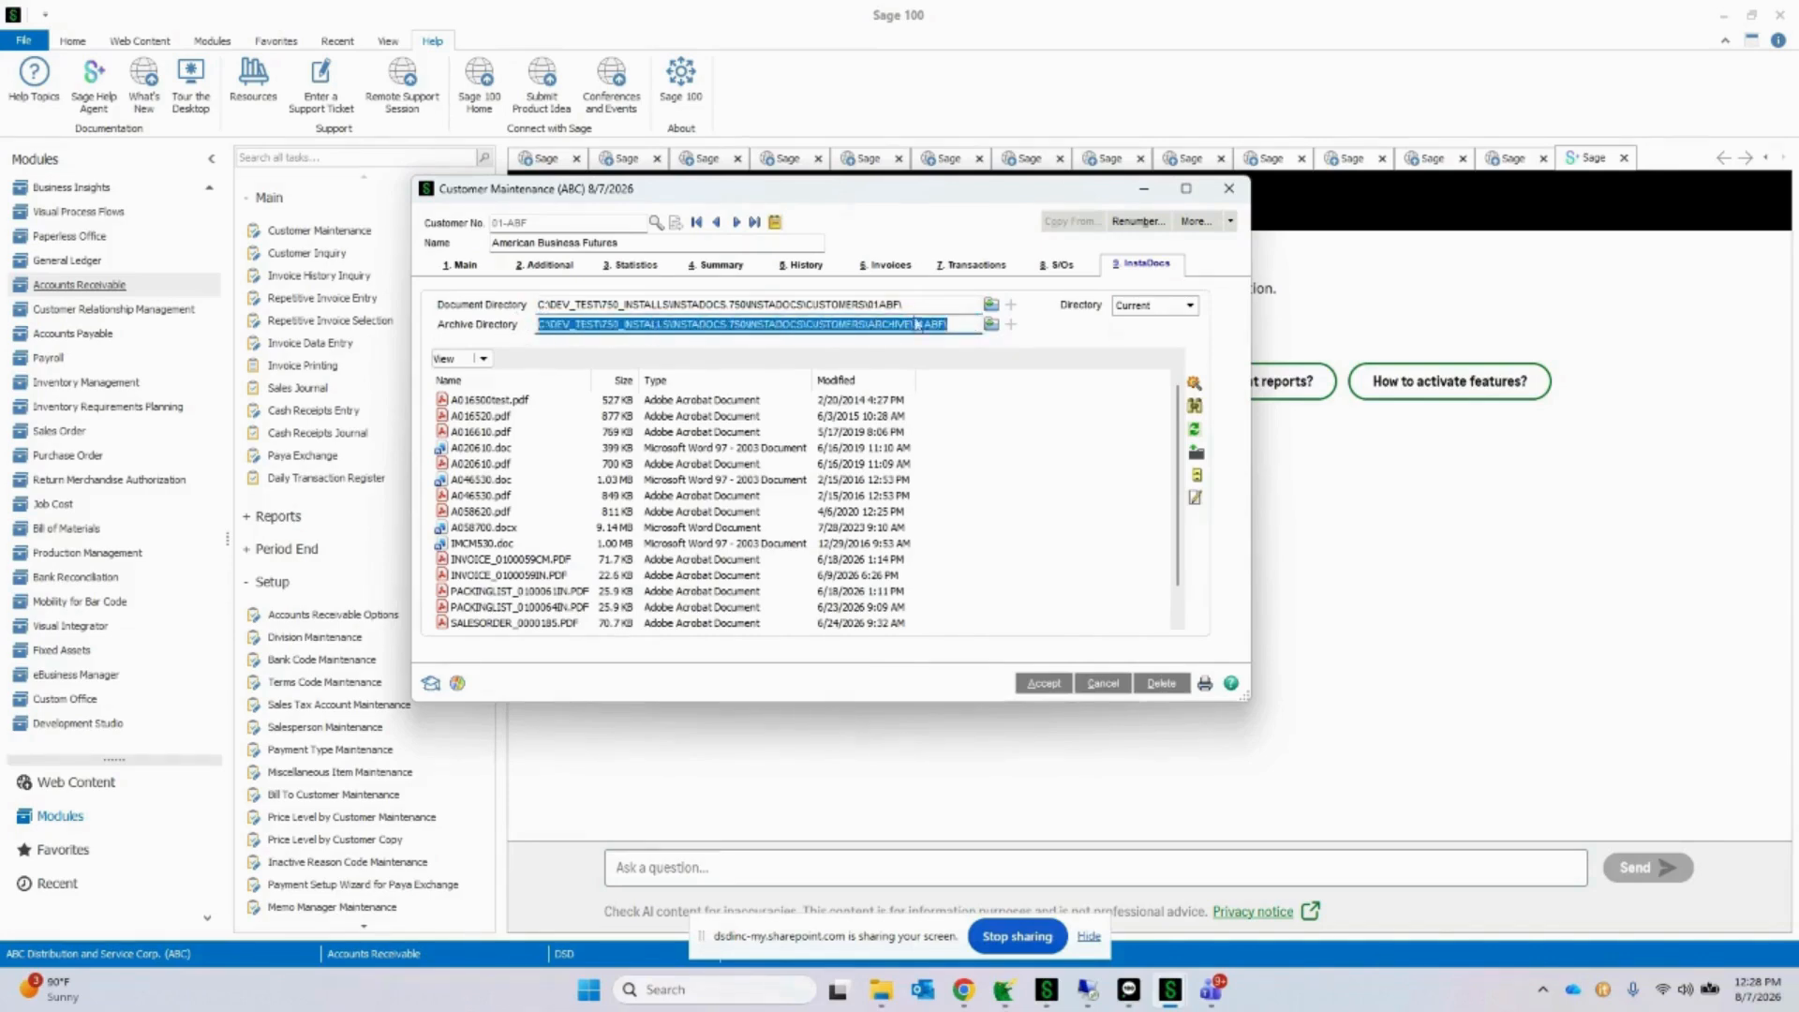
drag(934, 304, 513, 296)
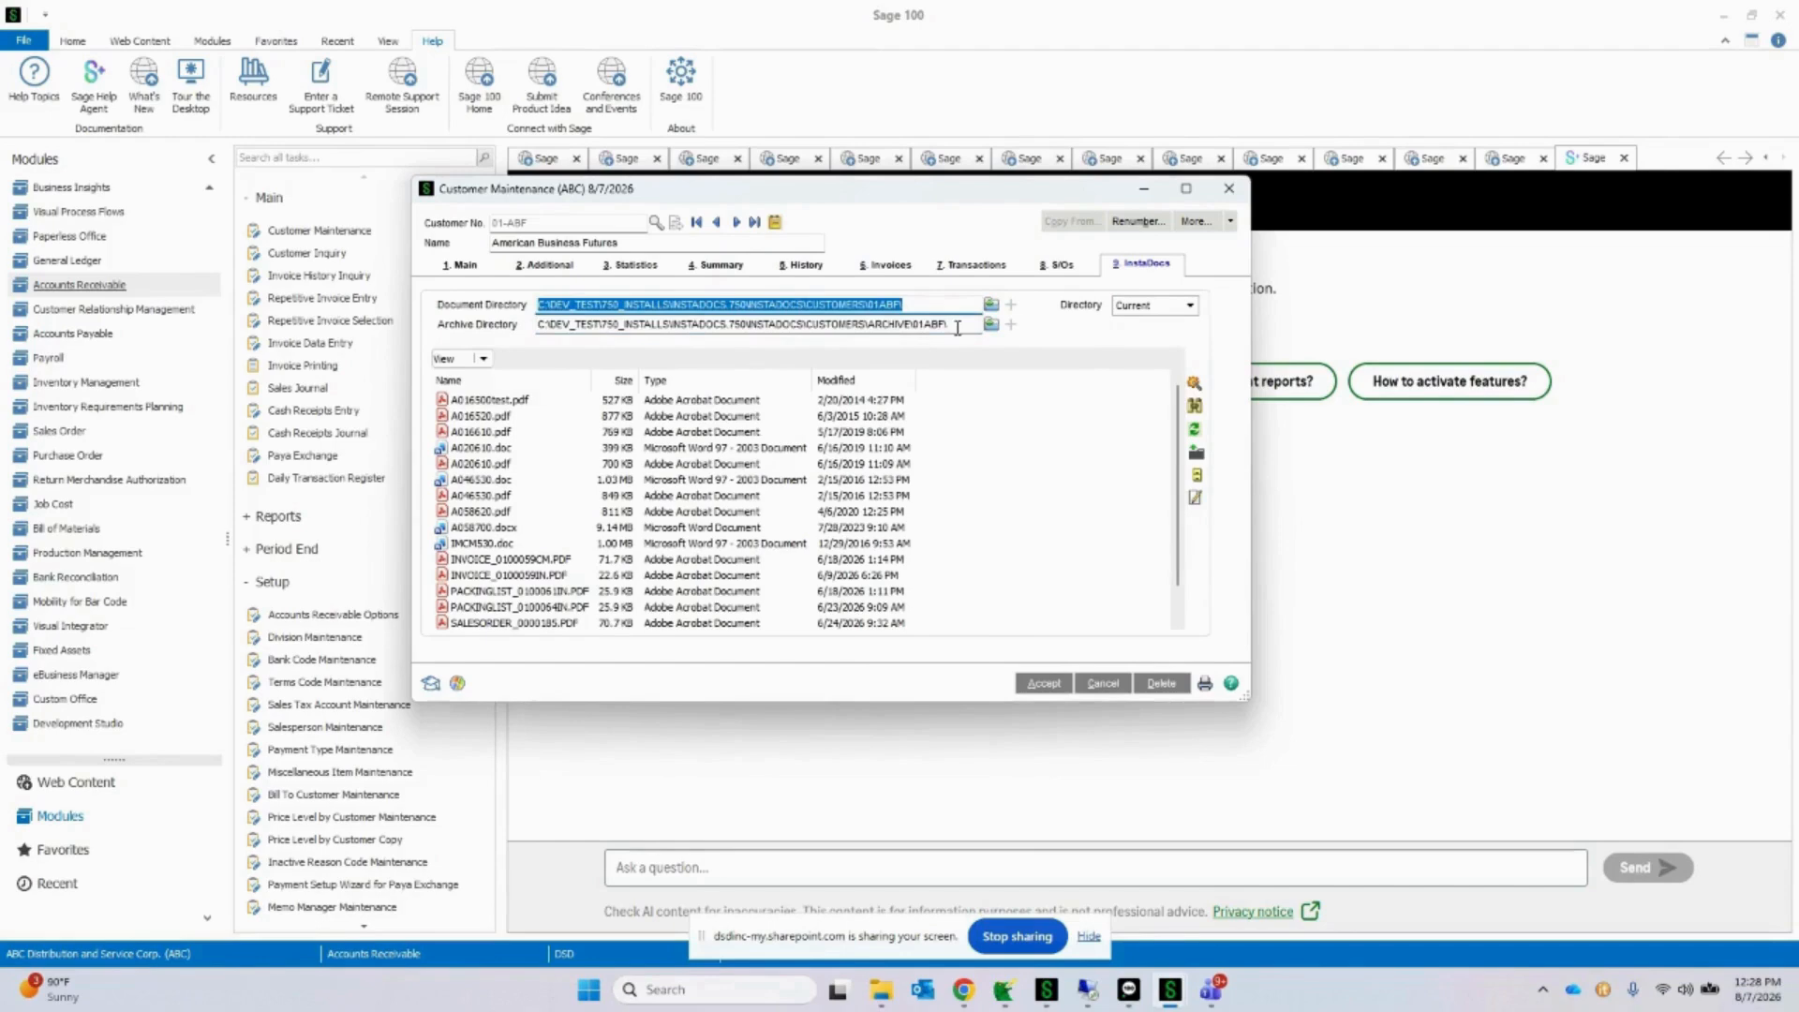
drag(958, 324, 506, 319)
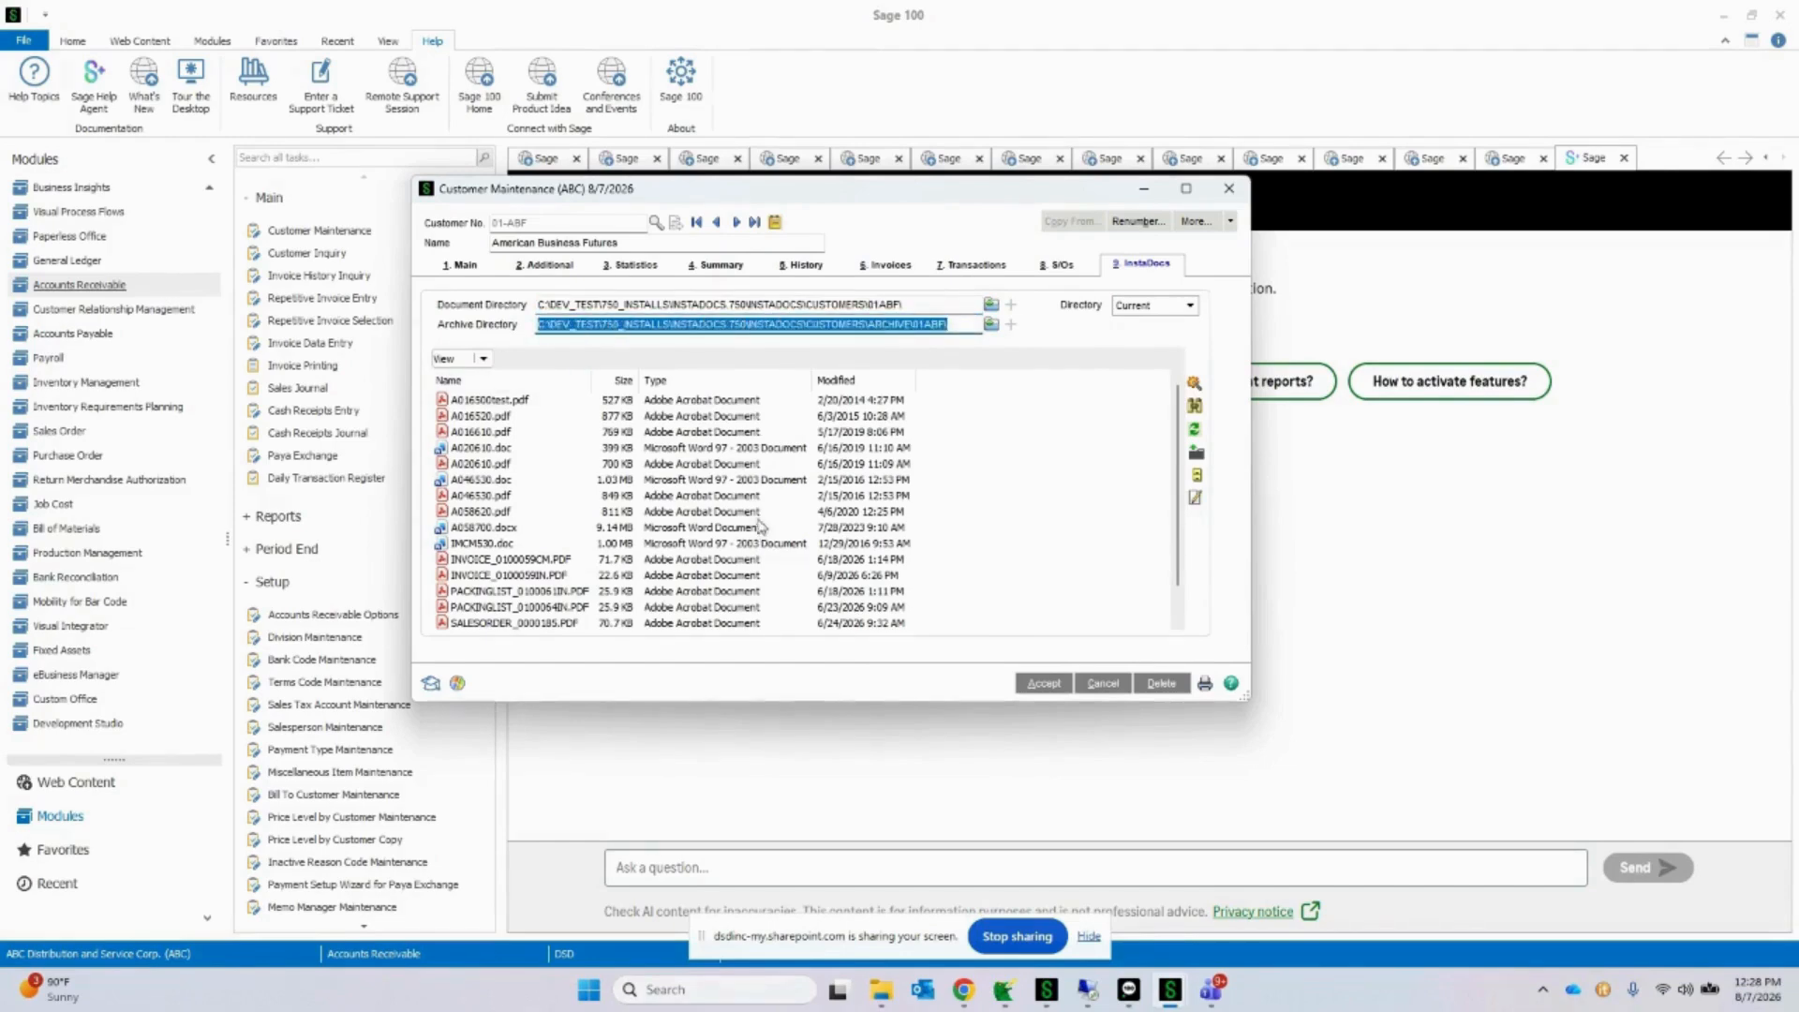
click(747, 403)
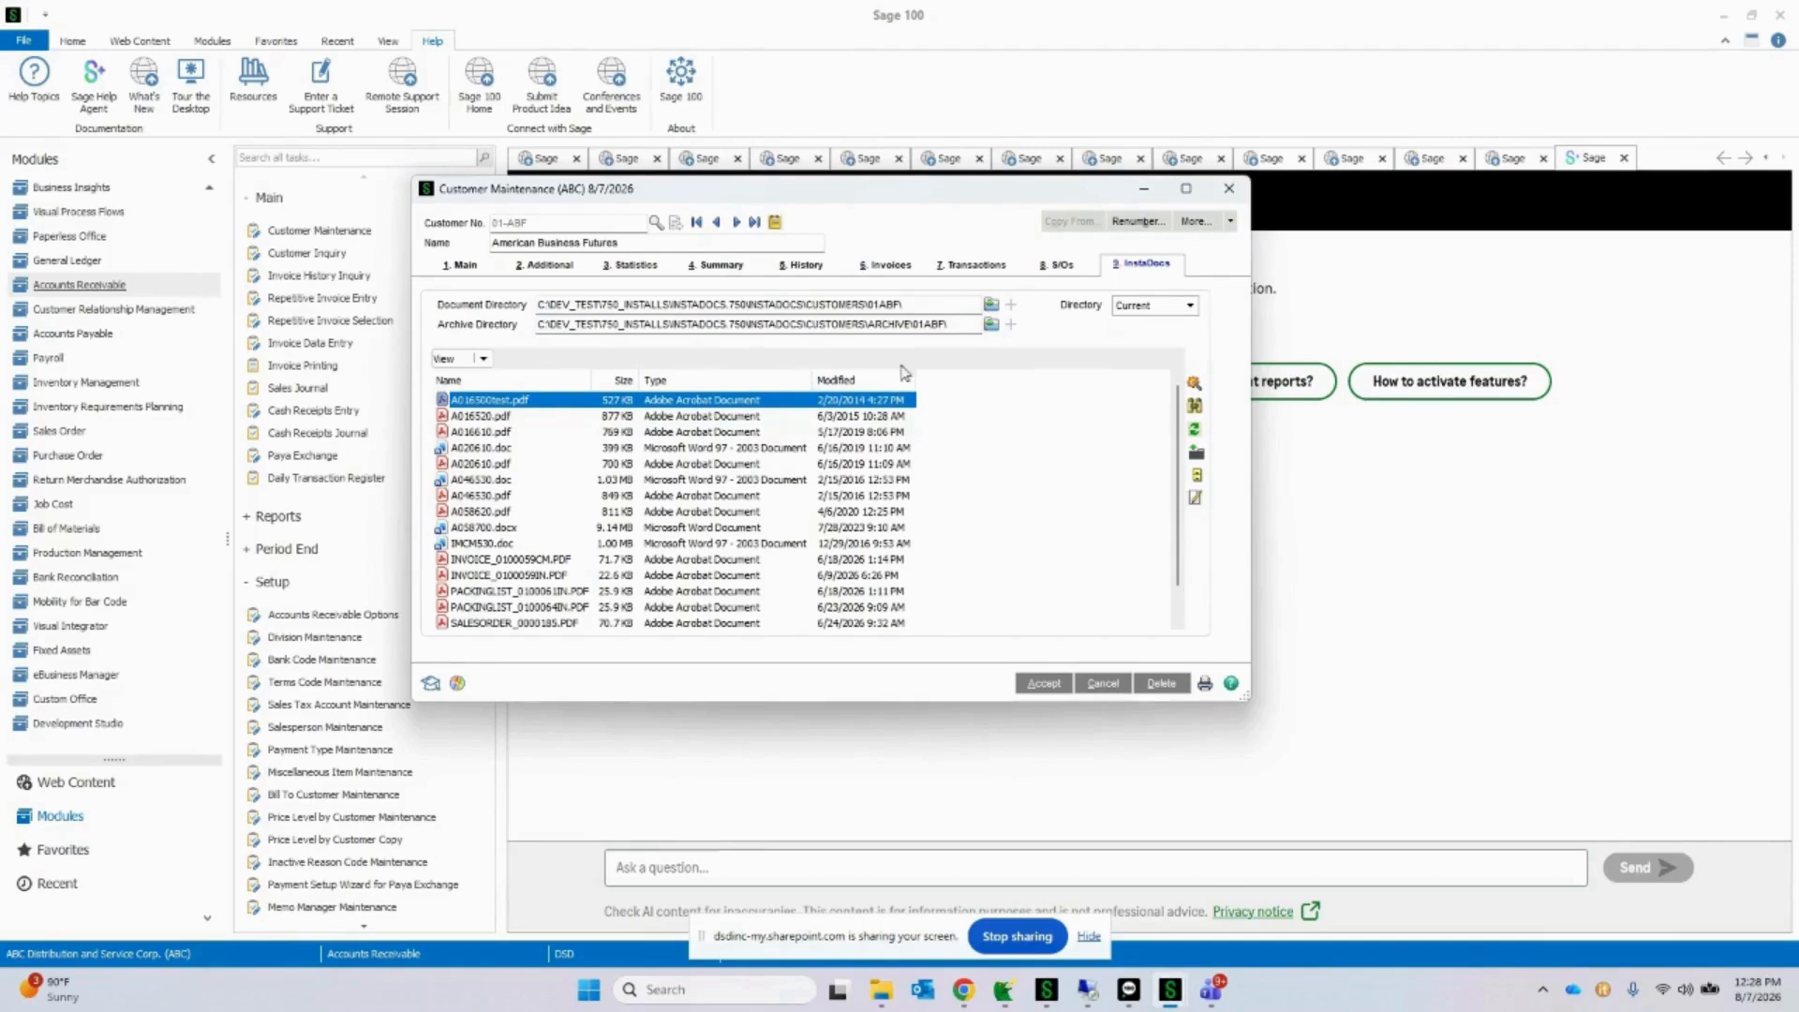
click(921, 306)
drag(920, 306, 537, 302)
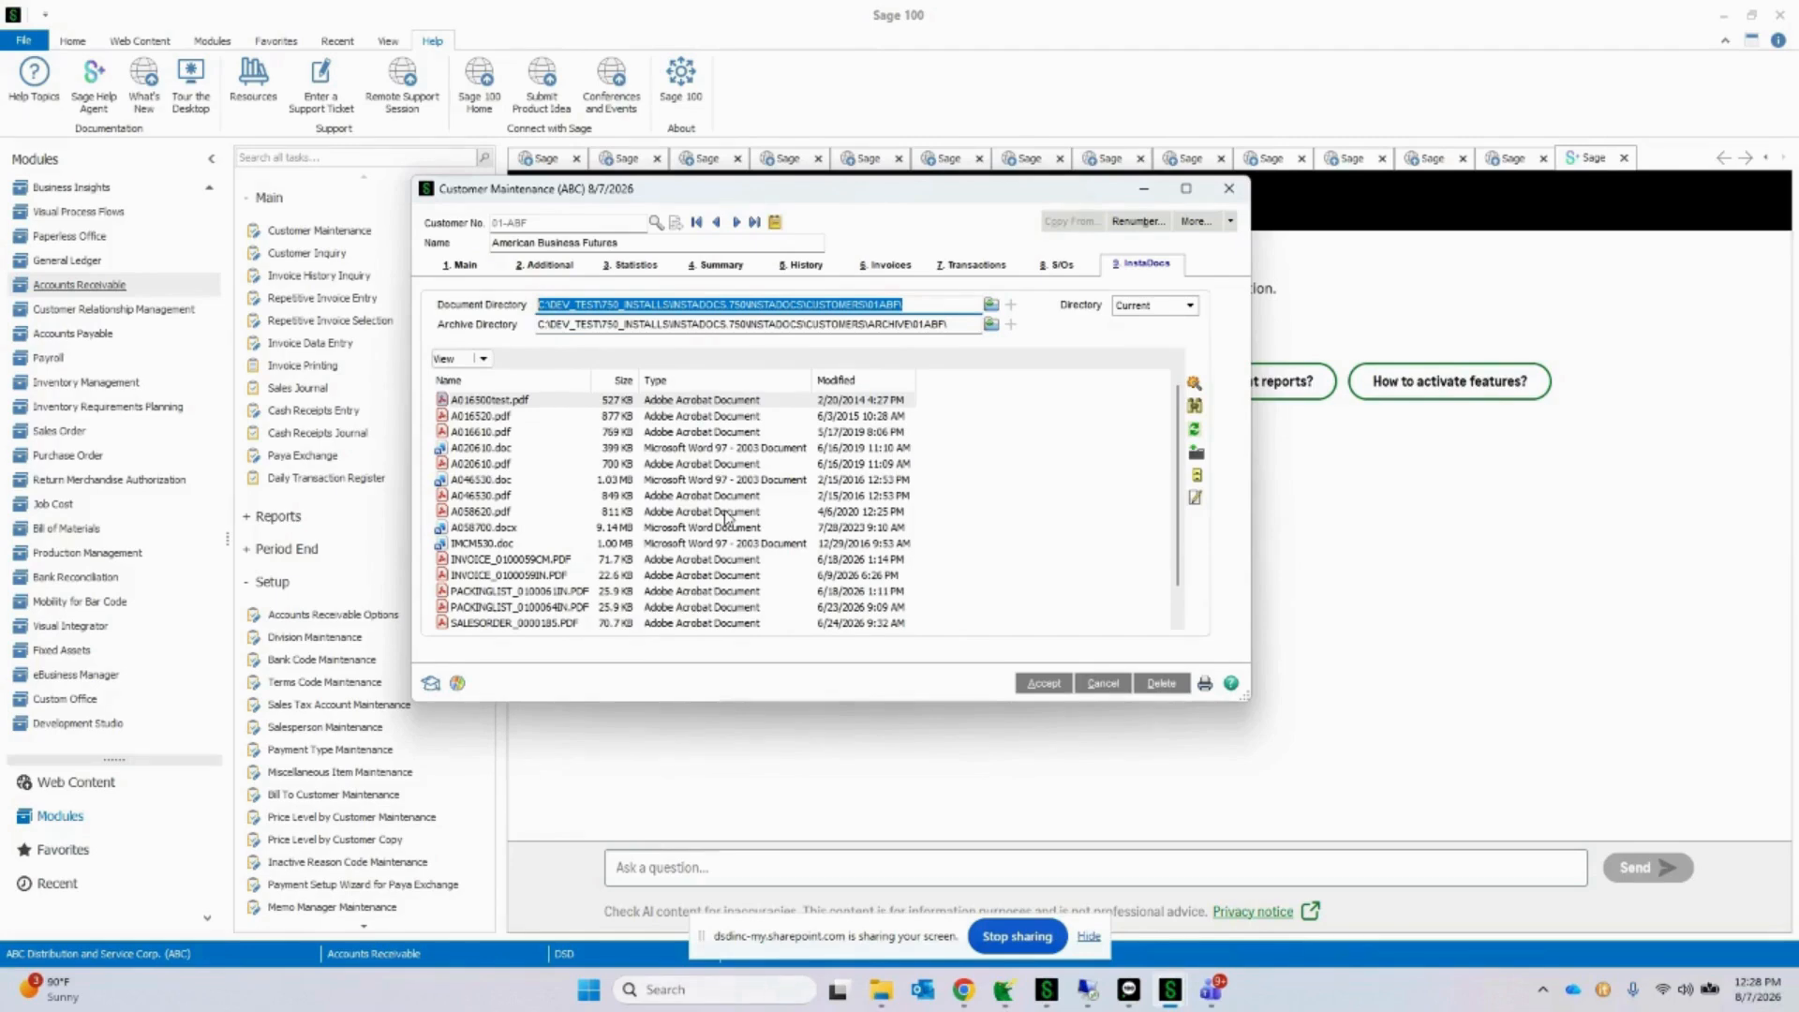
click(560, 450)
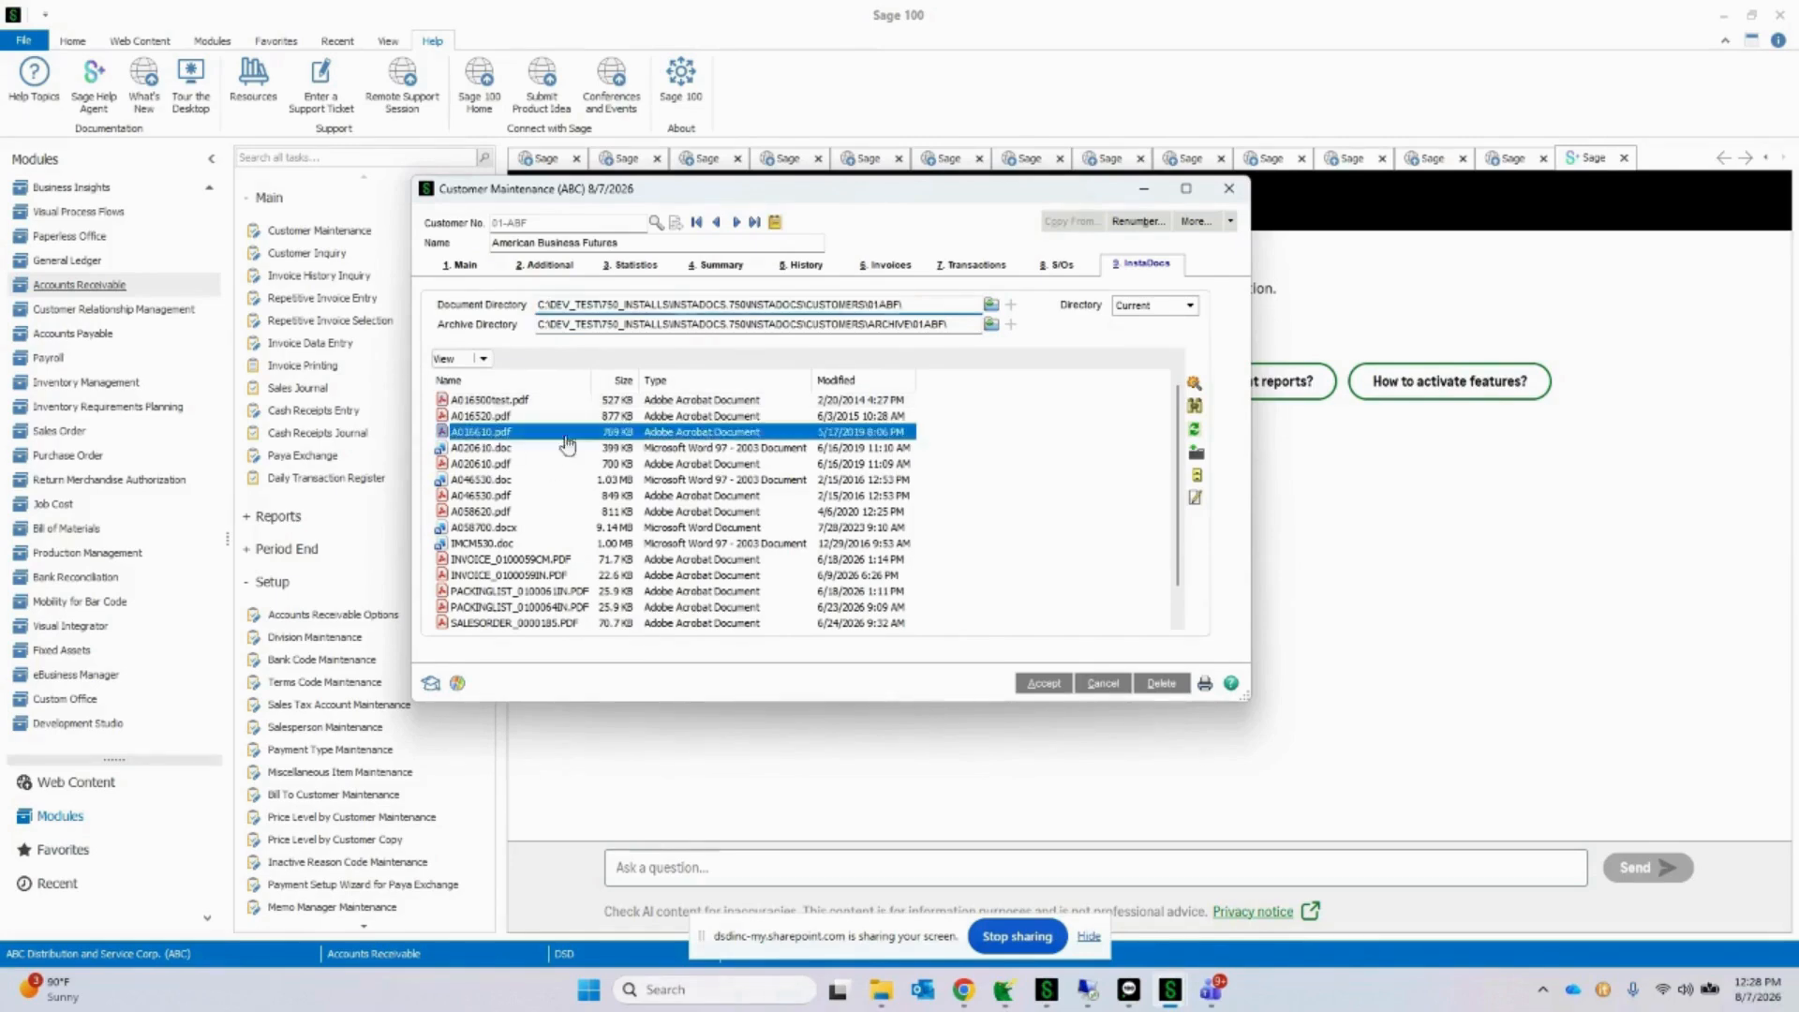
click(588, 480)
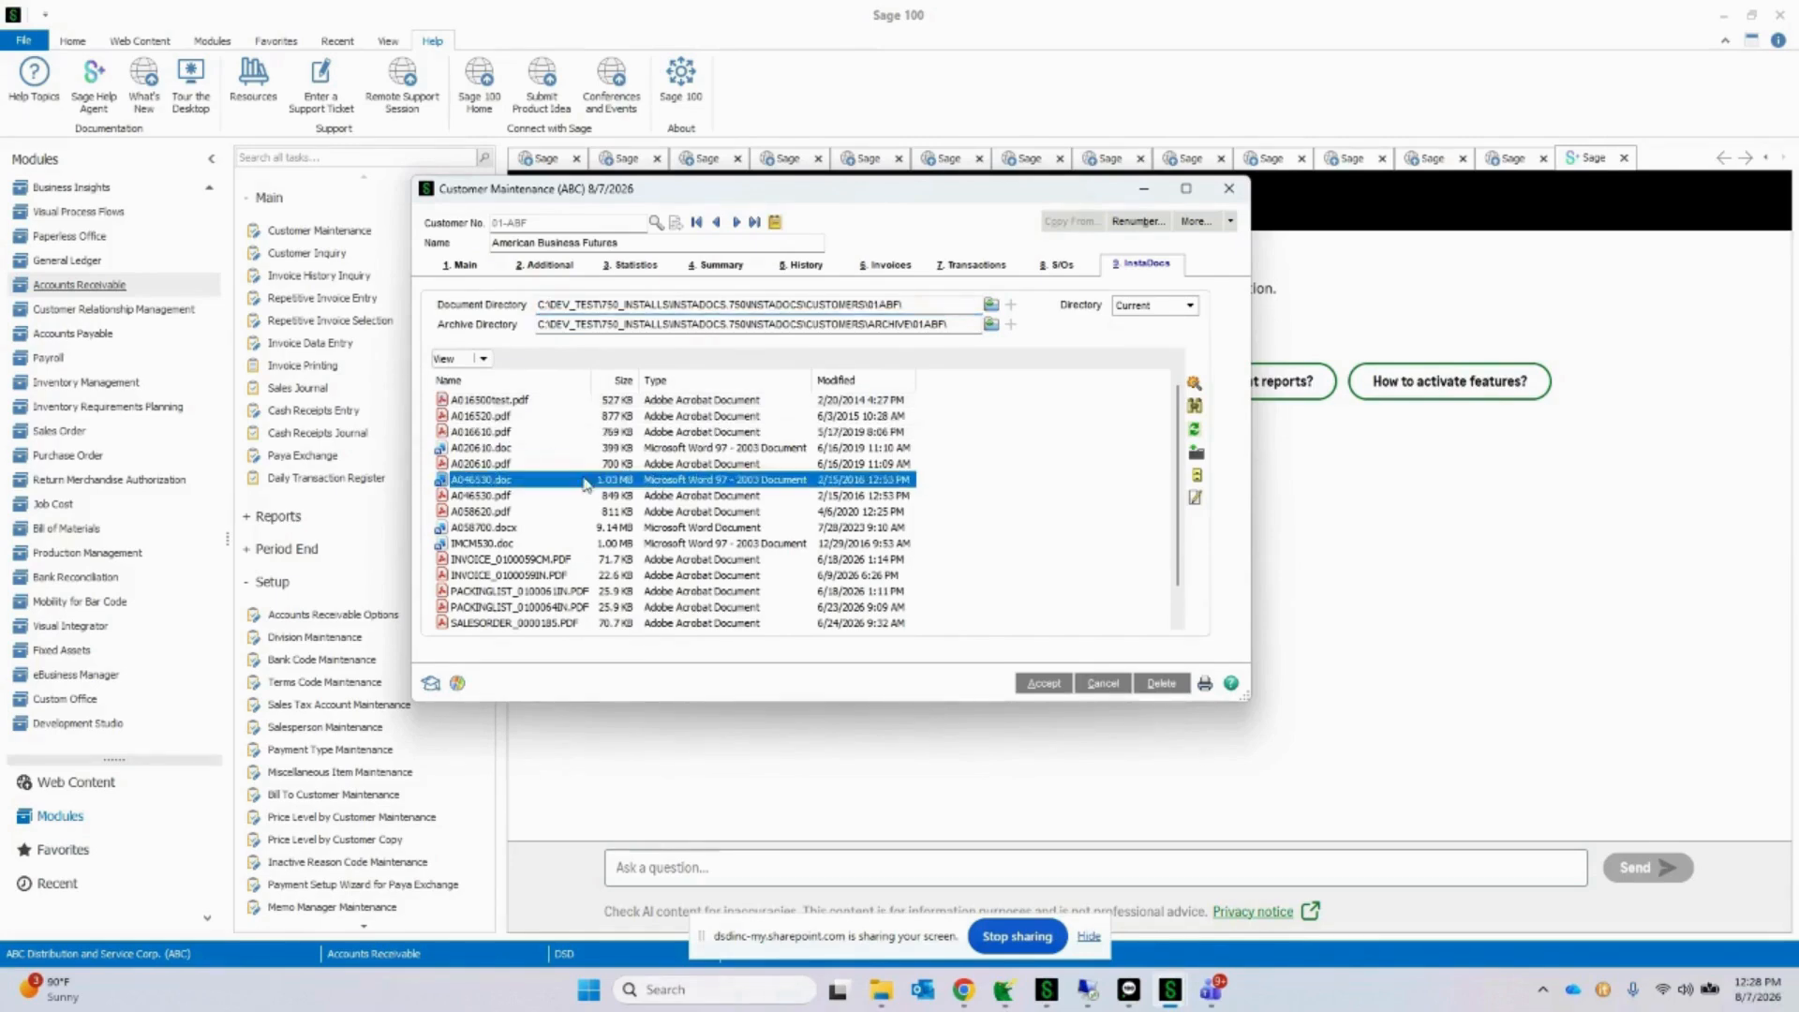
Step: Show the customer's document list in Details view and sort it by type
click(485, 360)
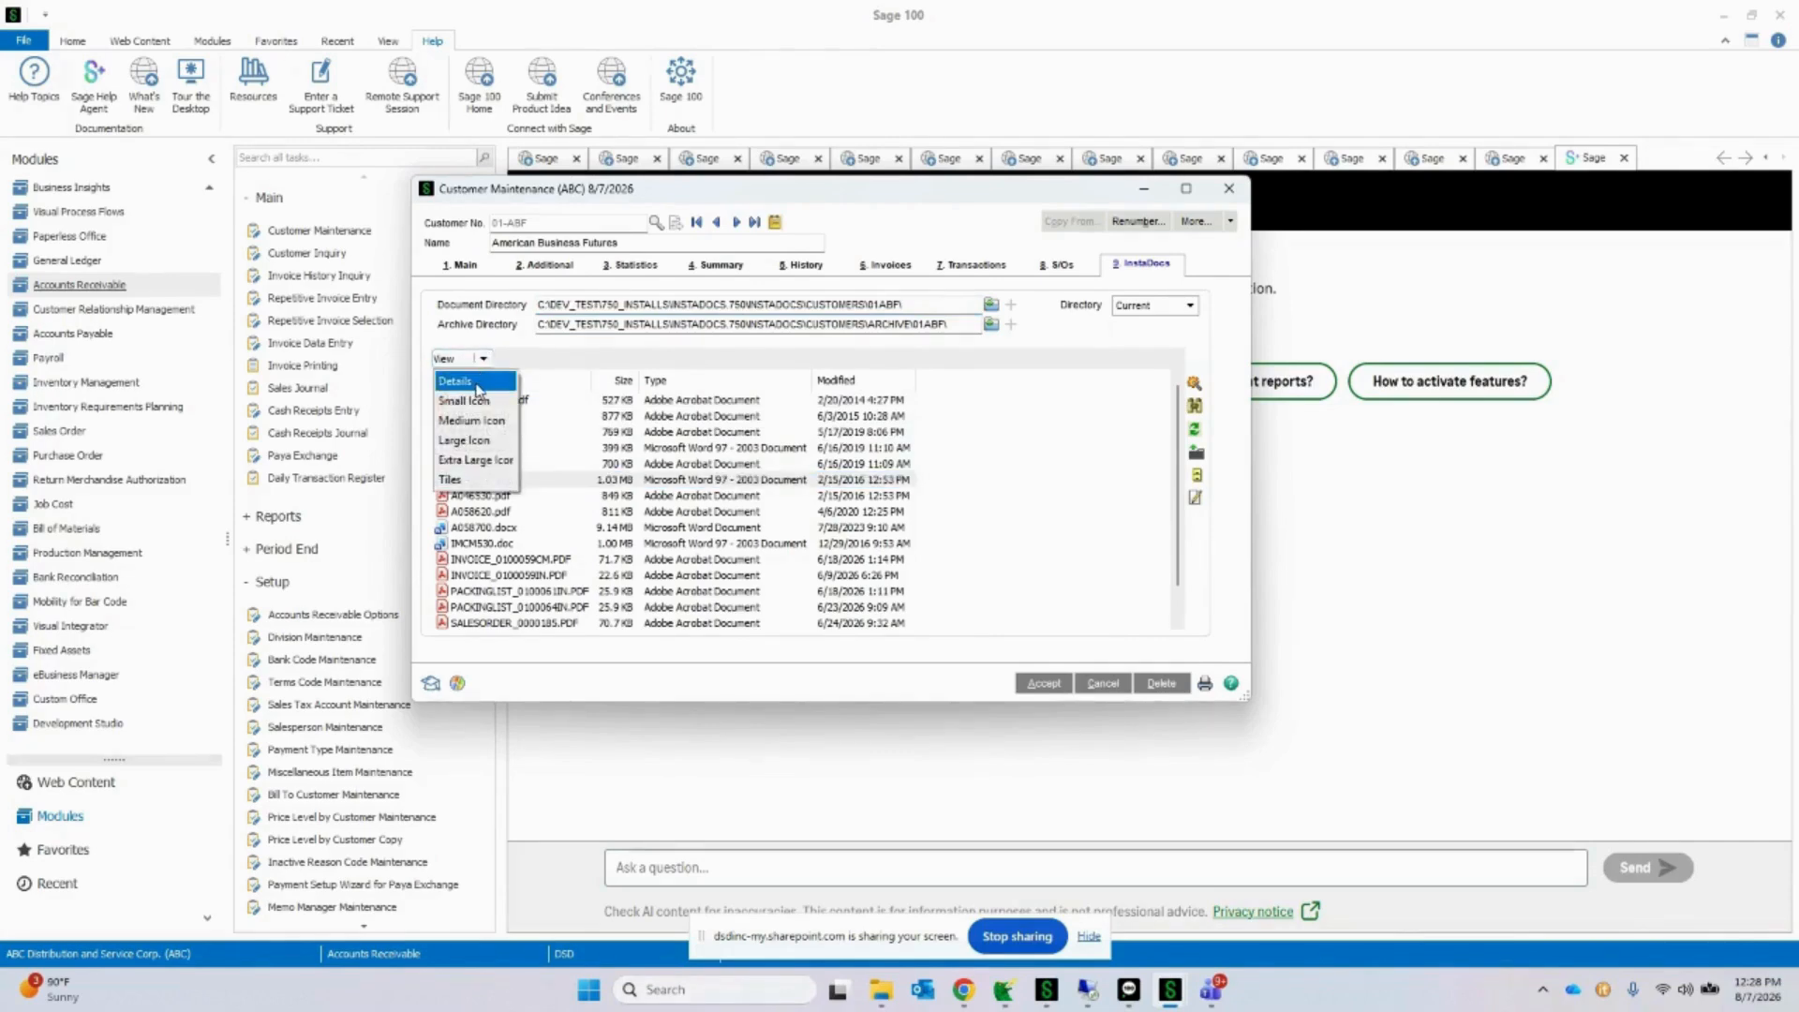
click(478, 390)
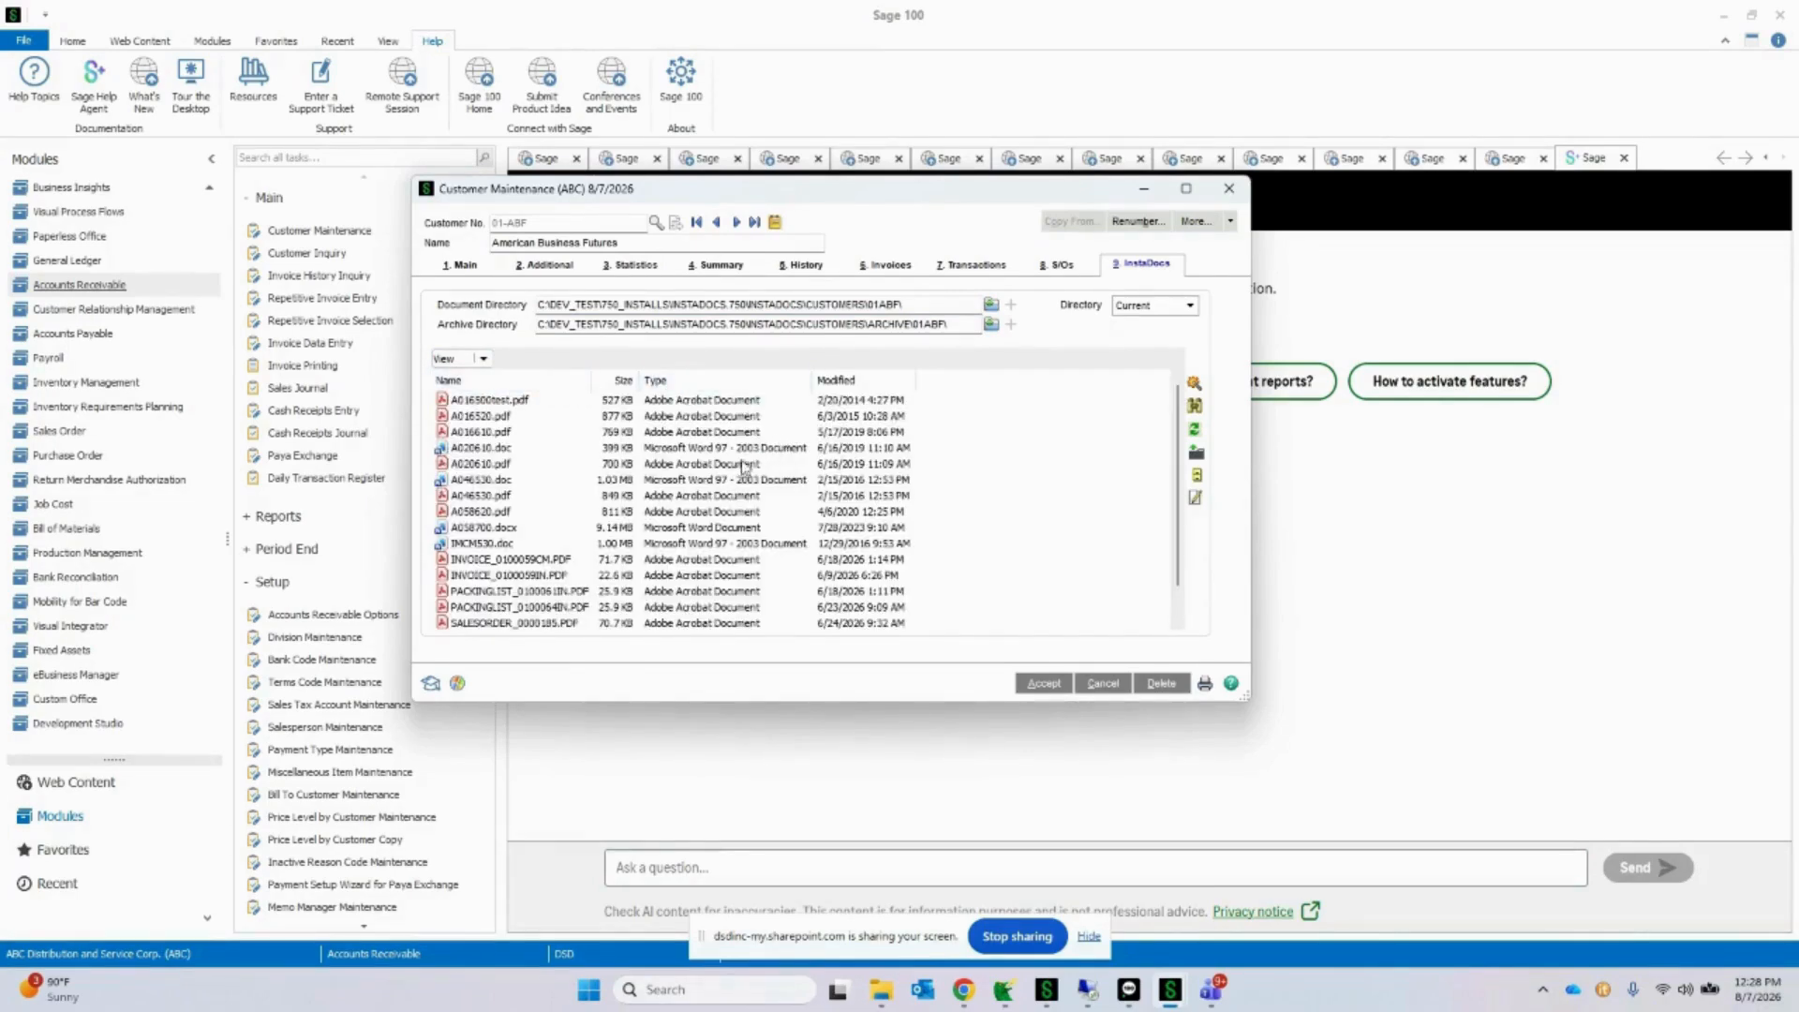
click(690, 381)
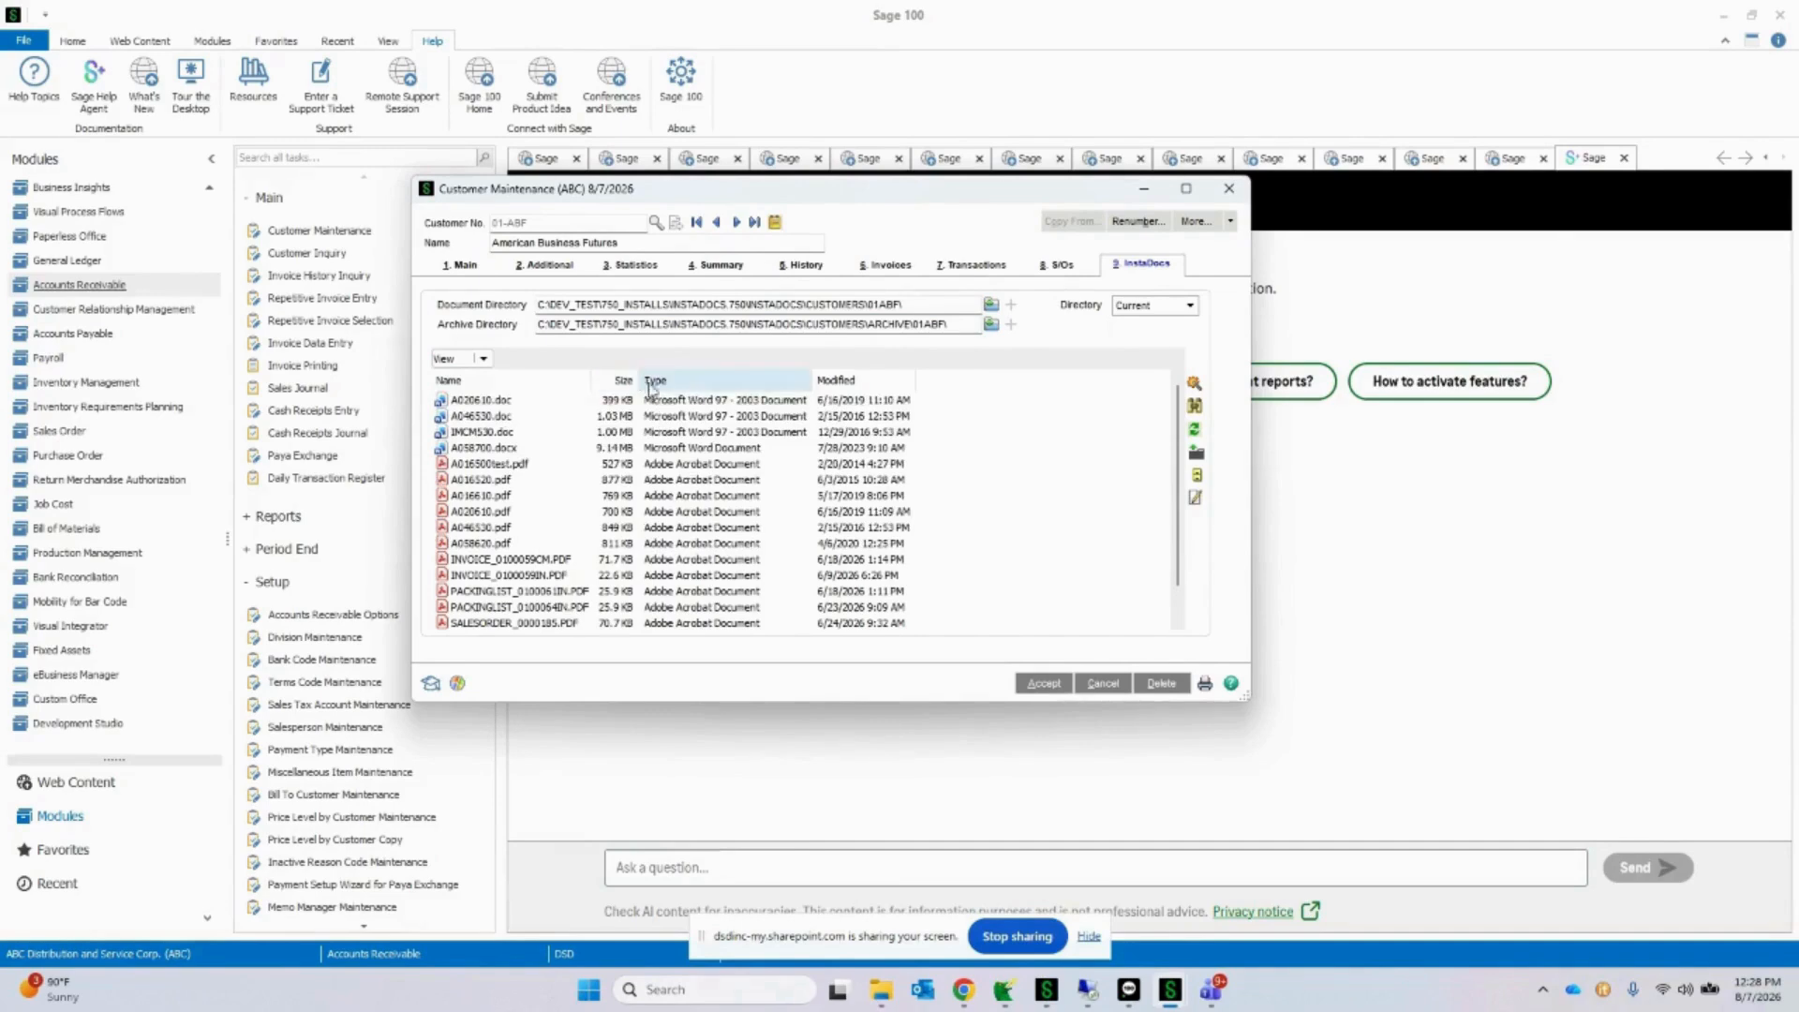
Step: Reorder the document list columns so Type follows Modified, and sort the files by name
click(843, 381)
drag(770, 385, 936, 375)
click(540, 380)
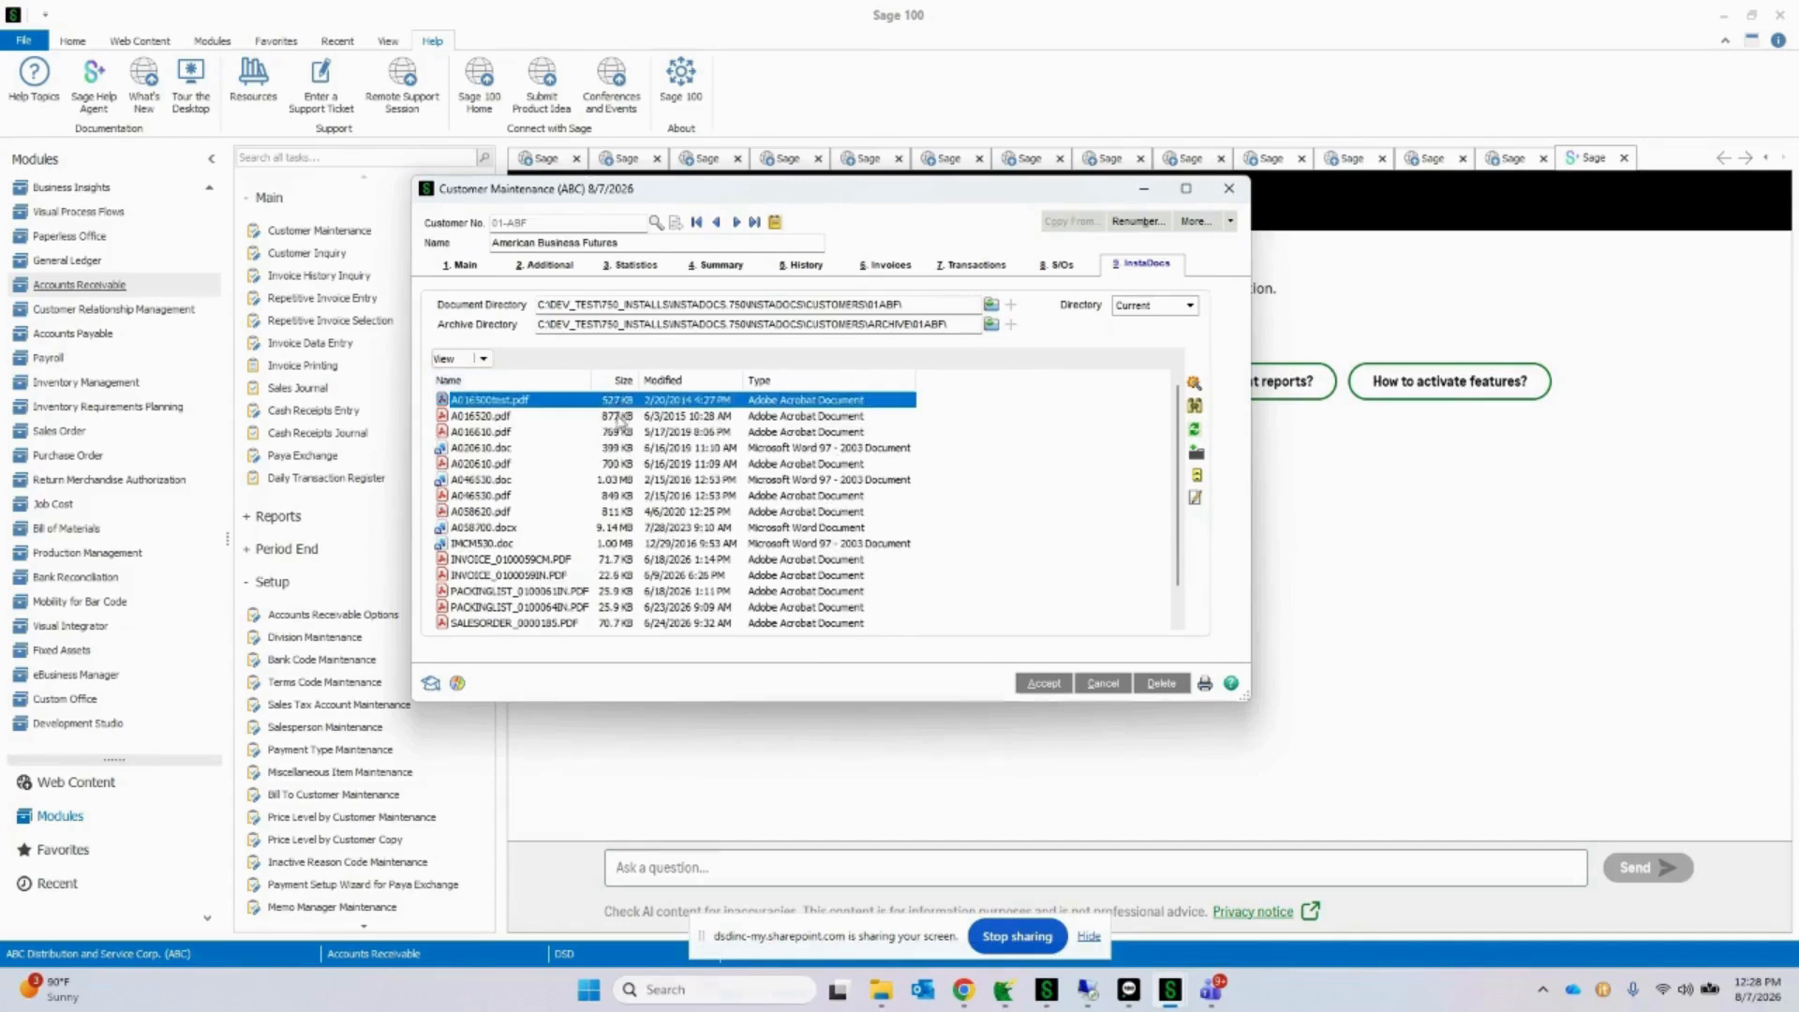
scroll(658, 502, down, 1)
scroll(664, 511, up, 1)
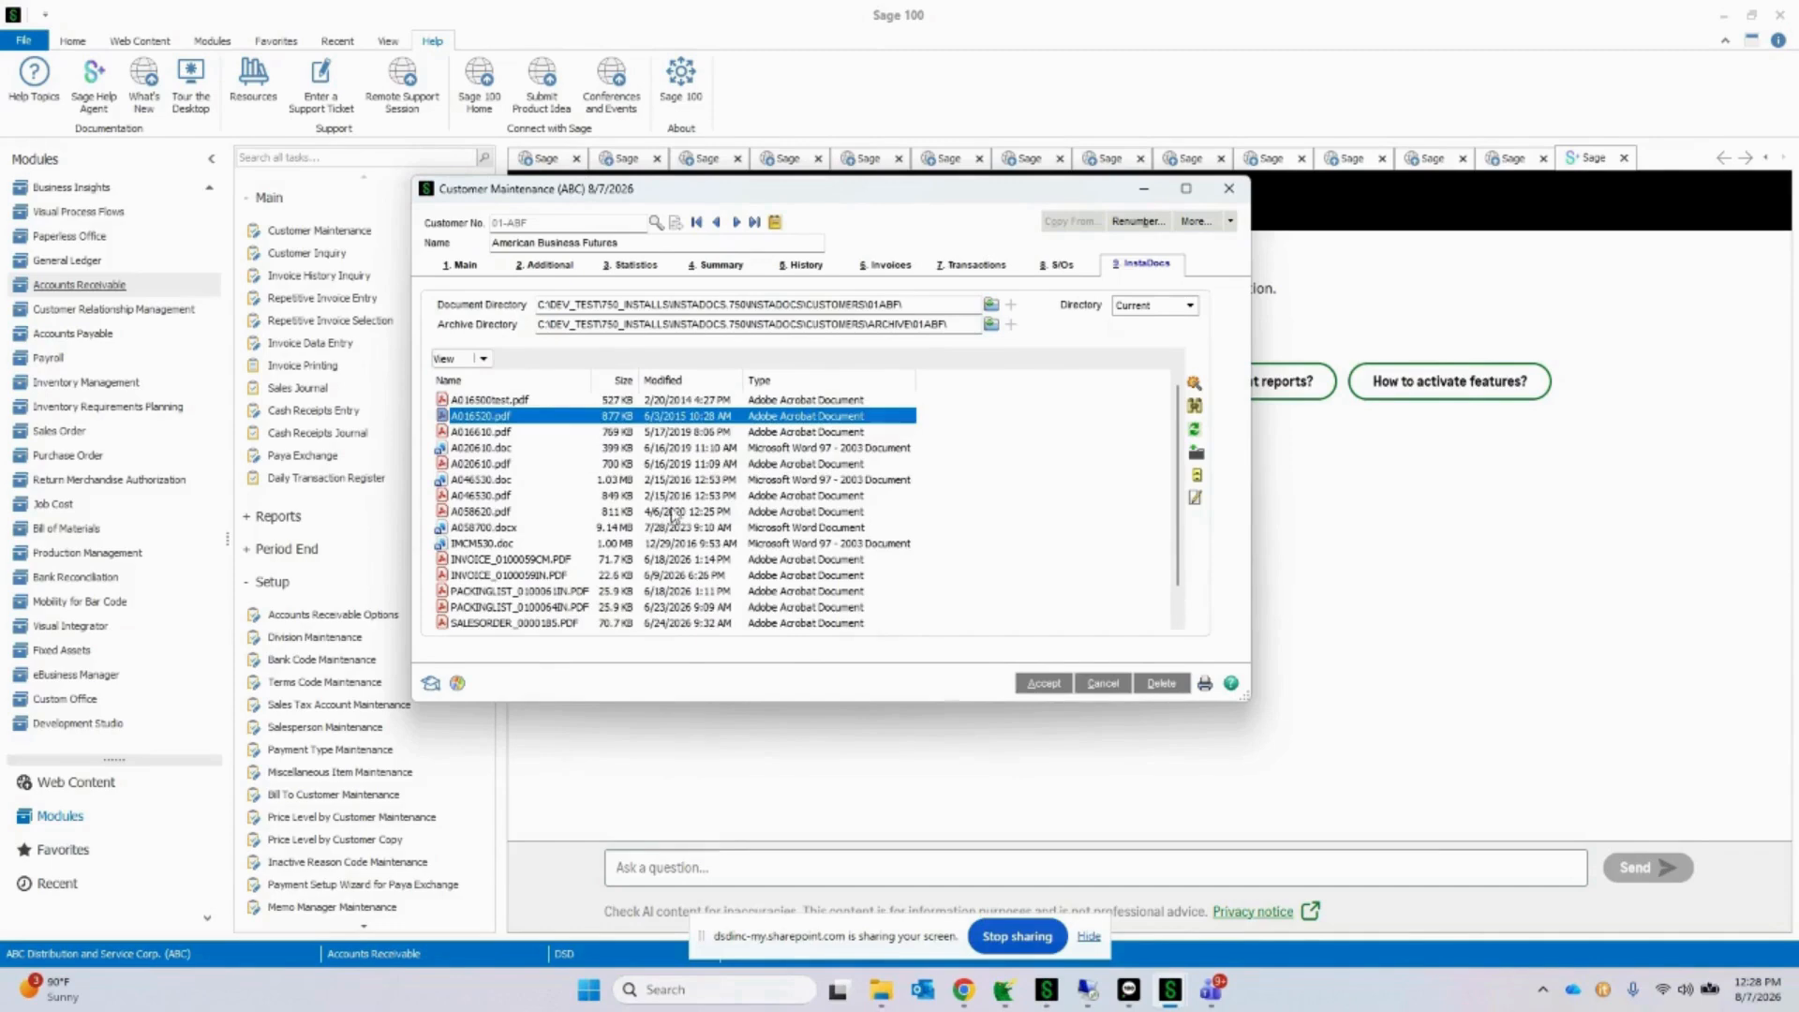
Step: Try the icon views for the document list, including Small Icon, and return it to Details
click(483, 358)
click(483, 401)
click(483, 359)
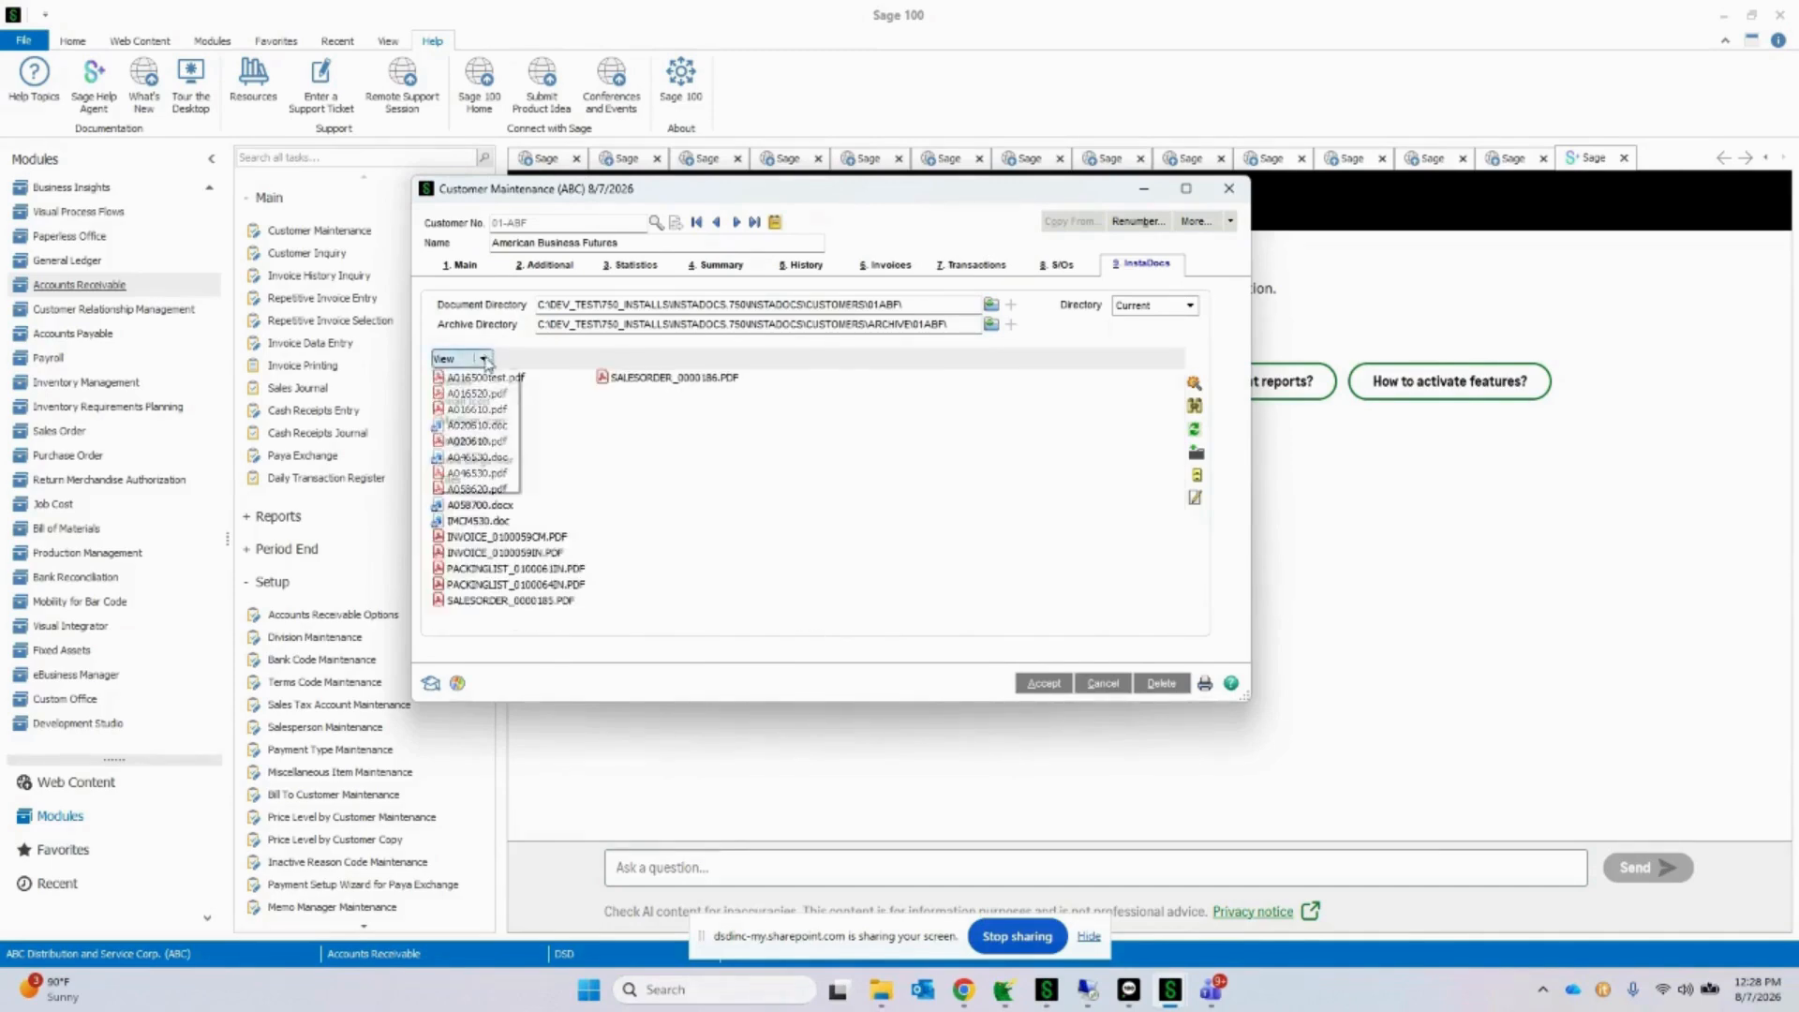
click(484, 420)
click(484, 358)
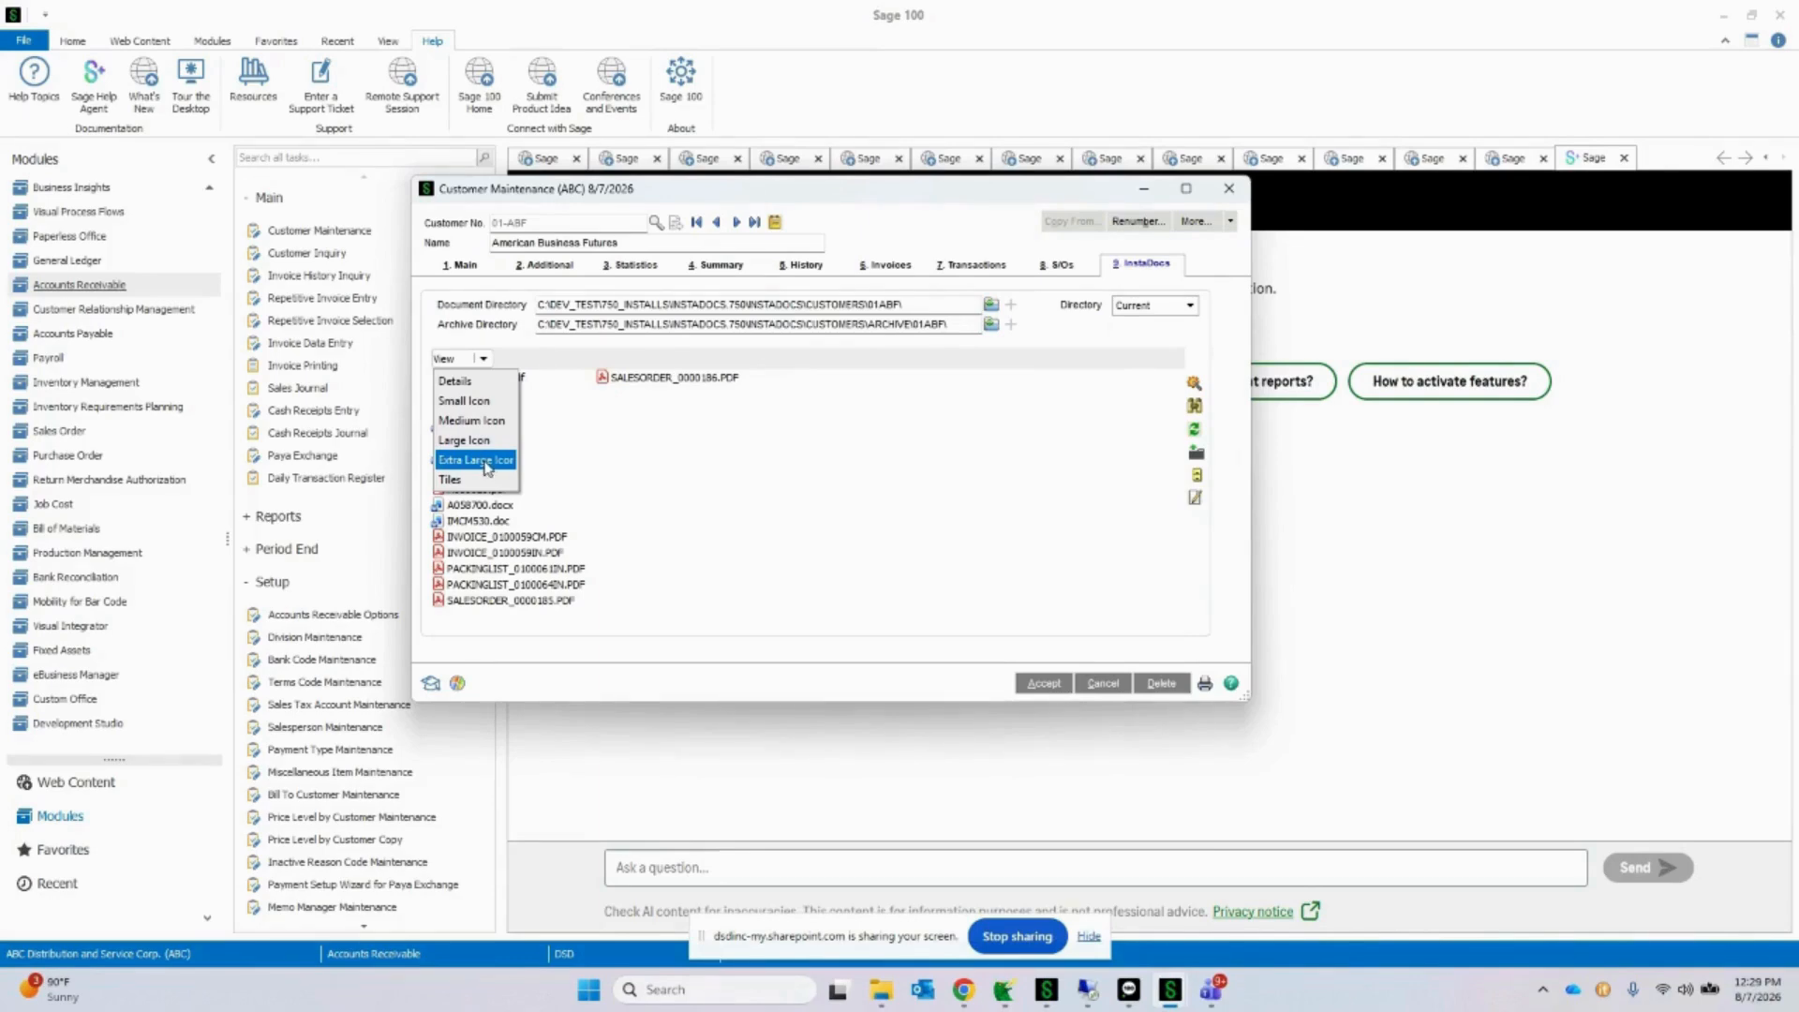
click(472, 386)
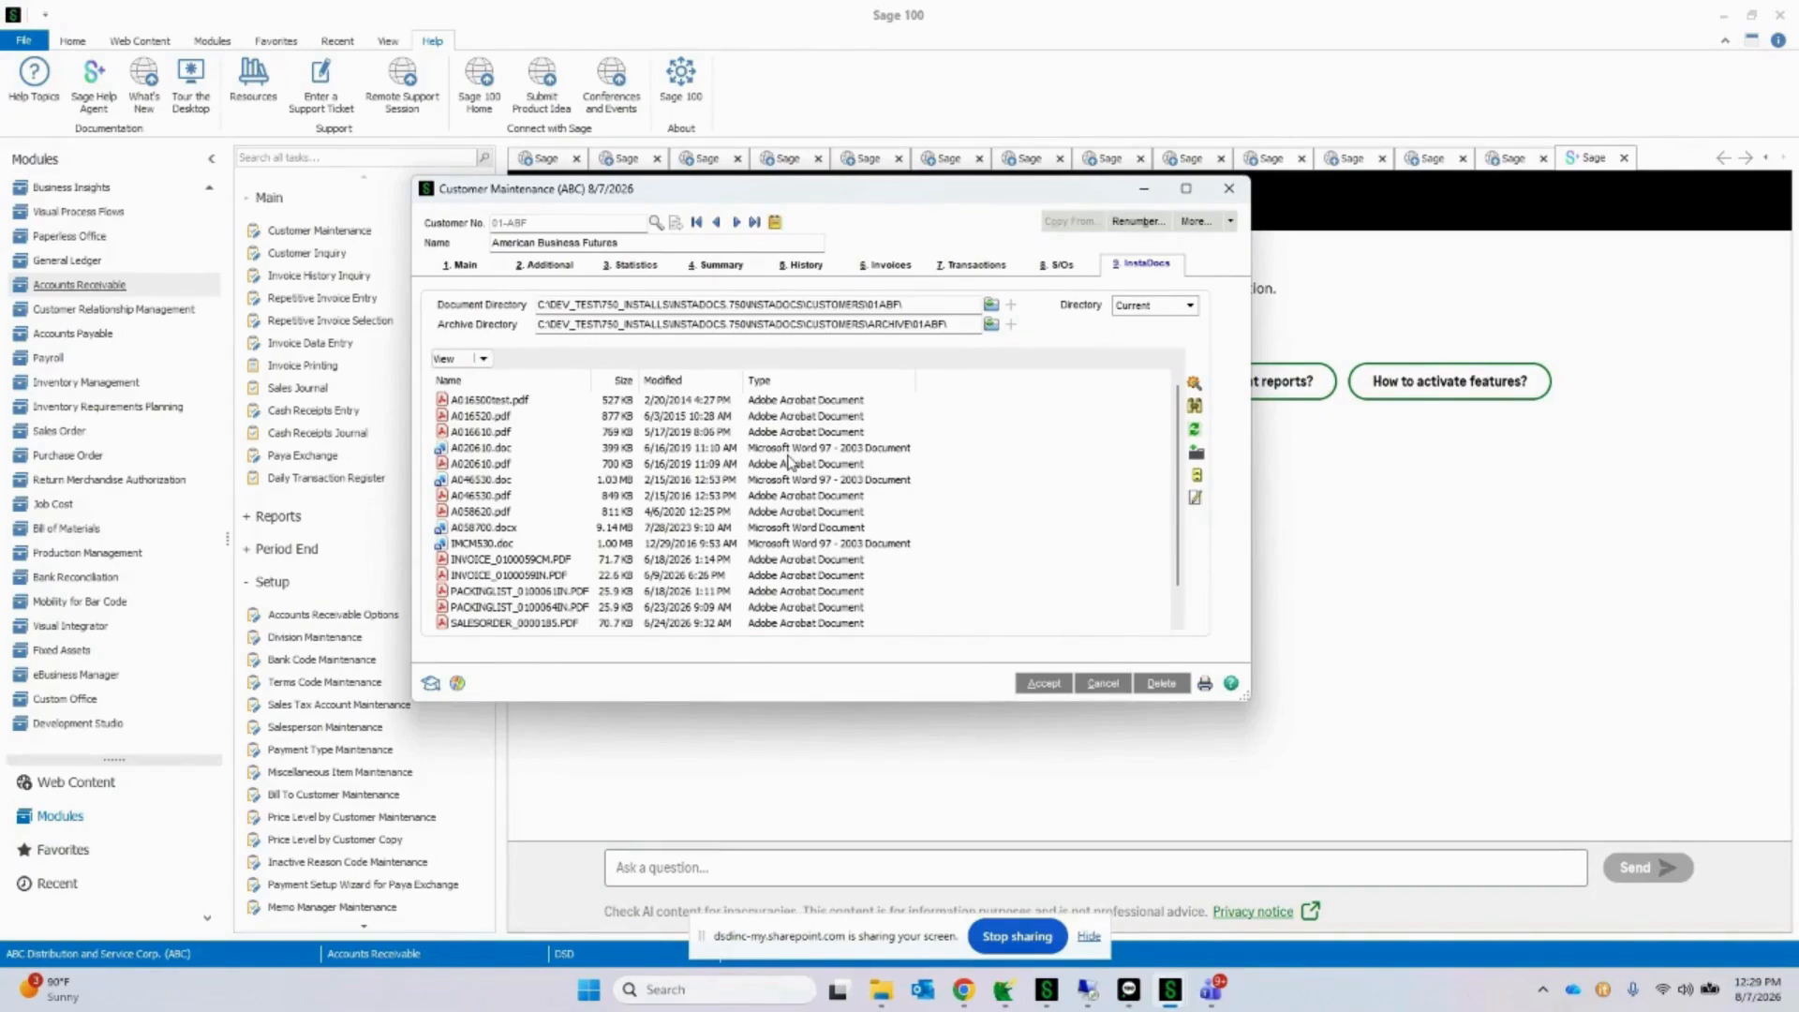
Step: Open A016520.pdf and A020610.doc from the document list to view them, closing each one
drag(840, 206, 1008, 205)
click(794, 494)
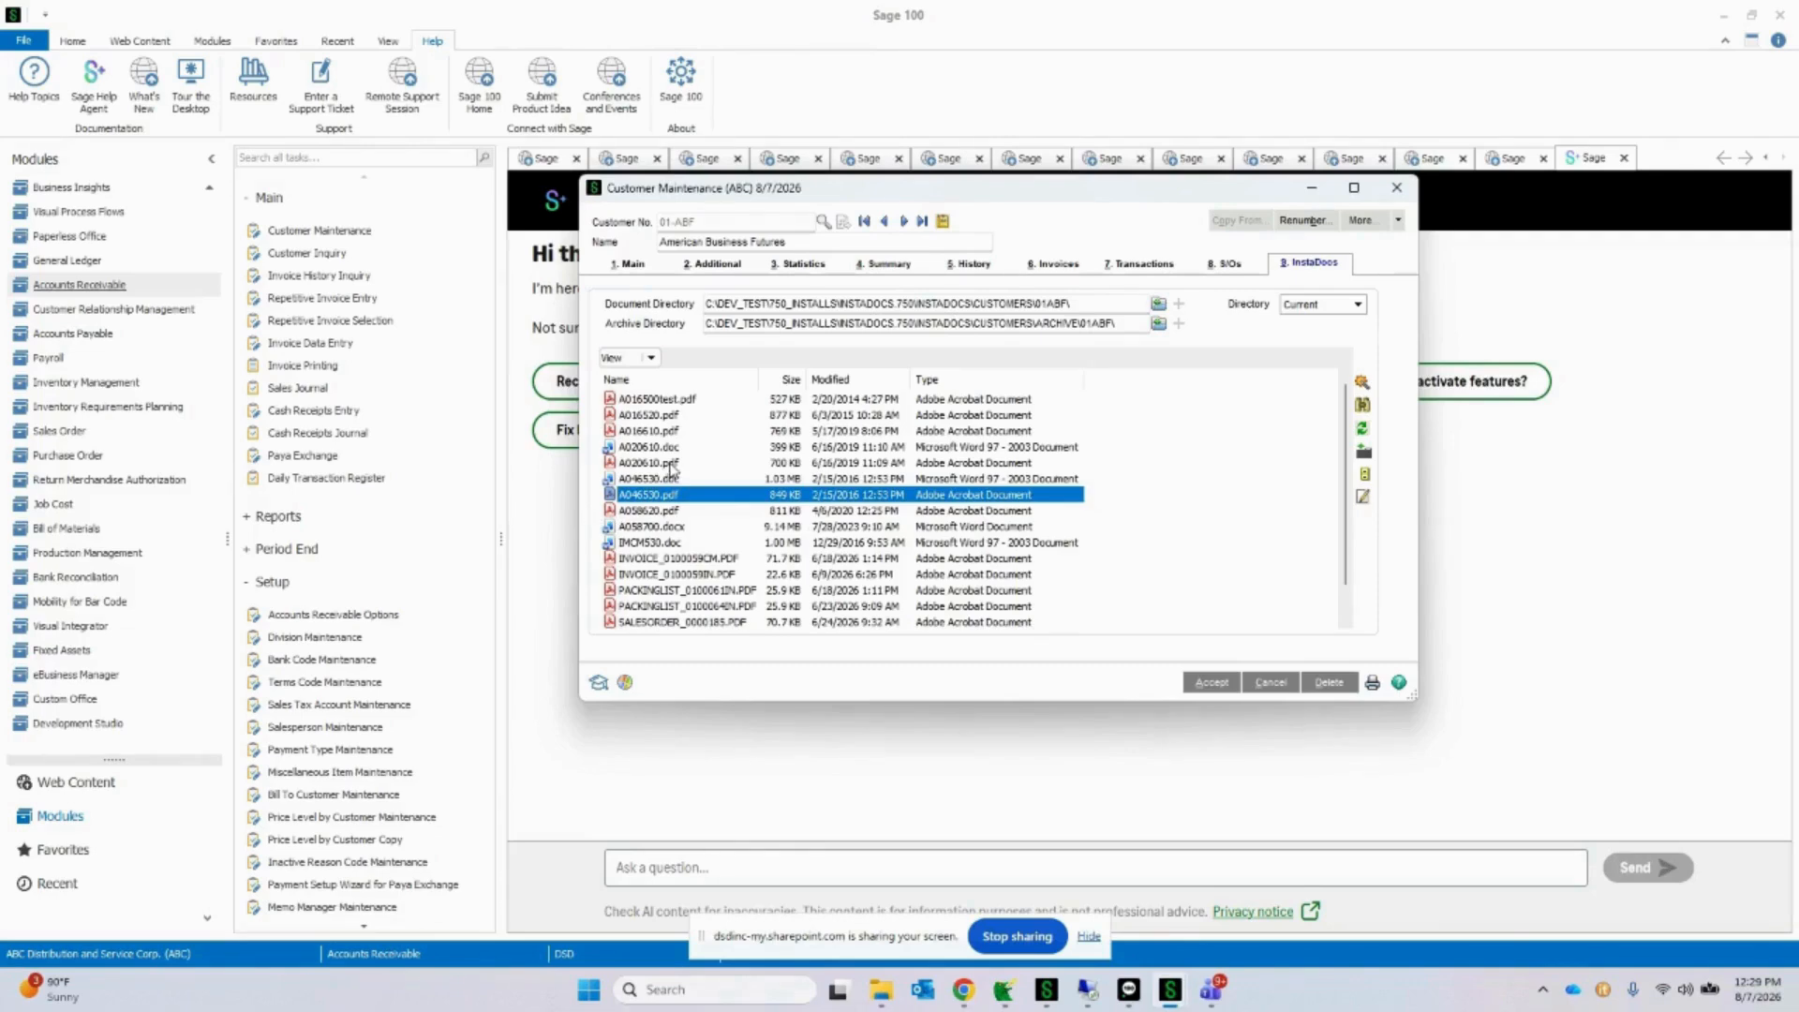
click(764, 418)
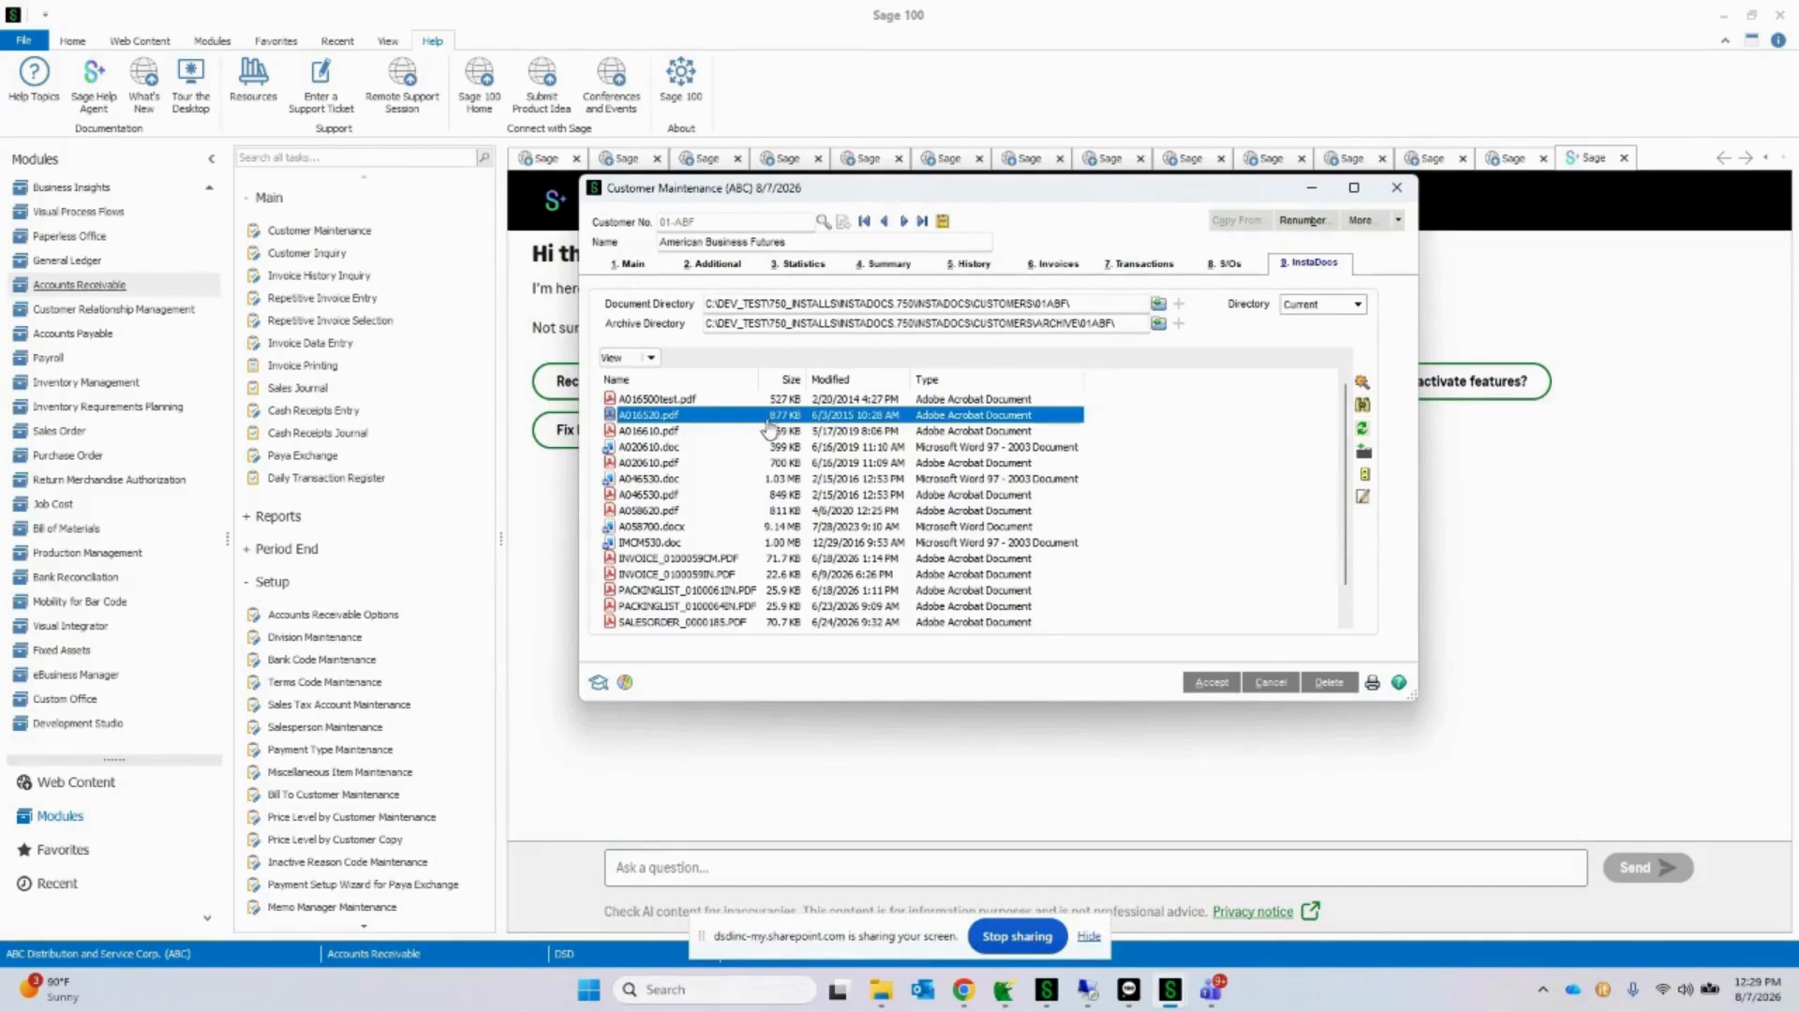
double_click(732, 424)
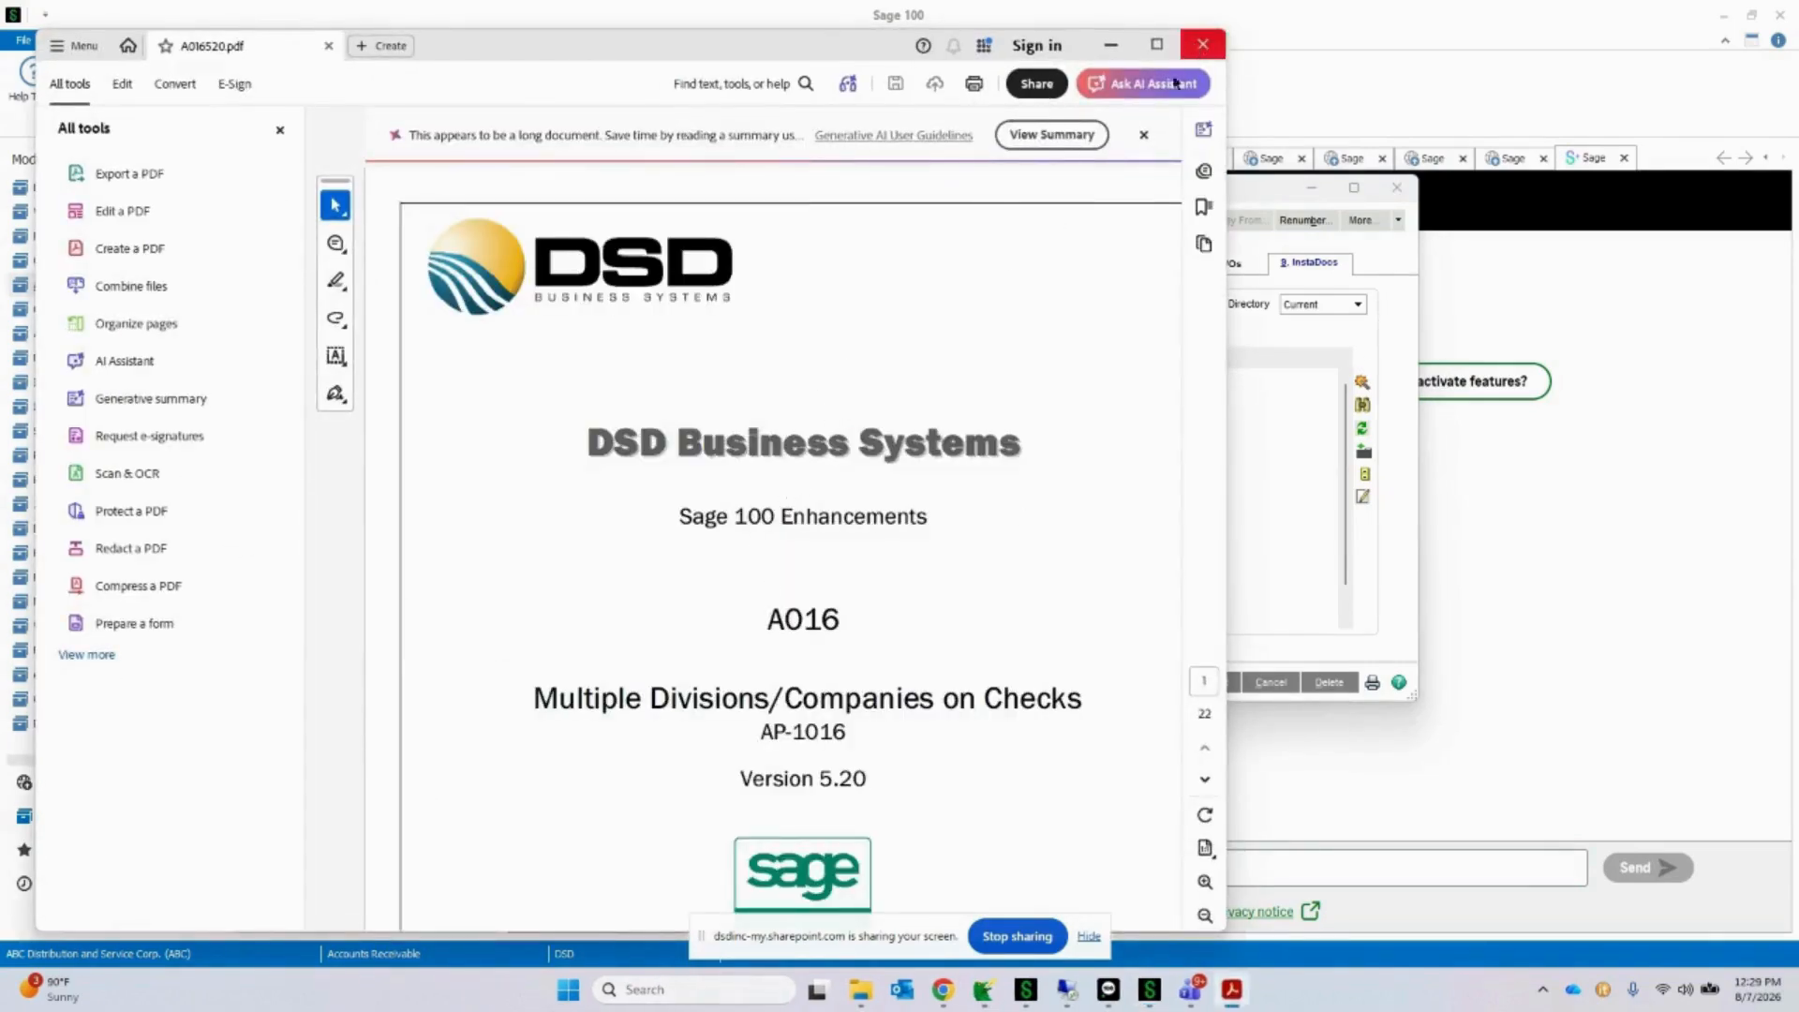
click(1202, 44)
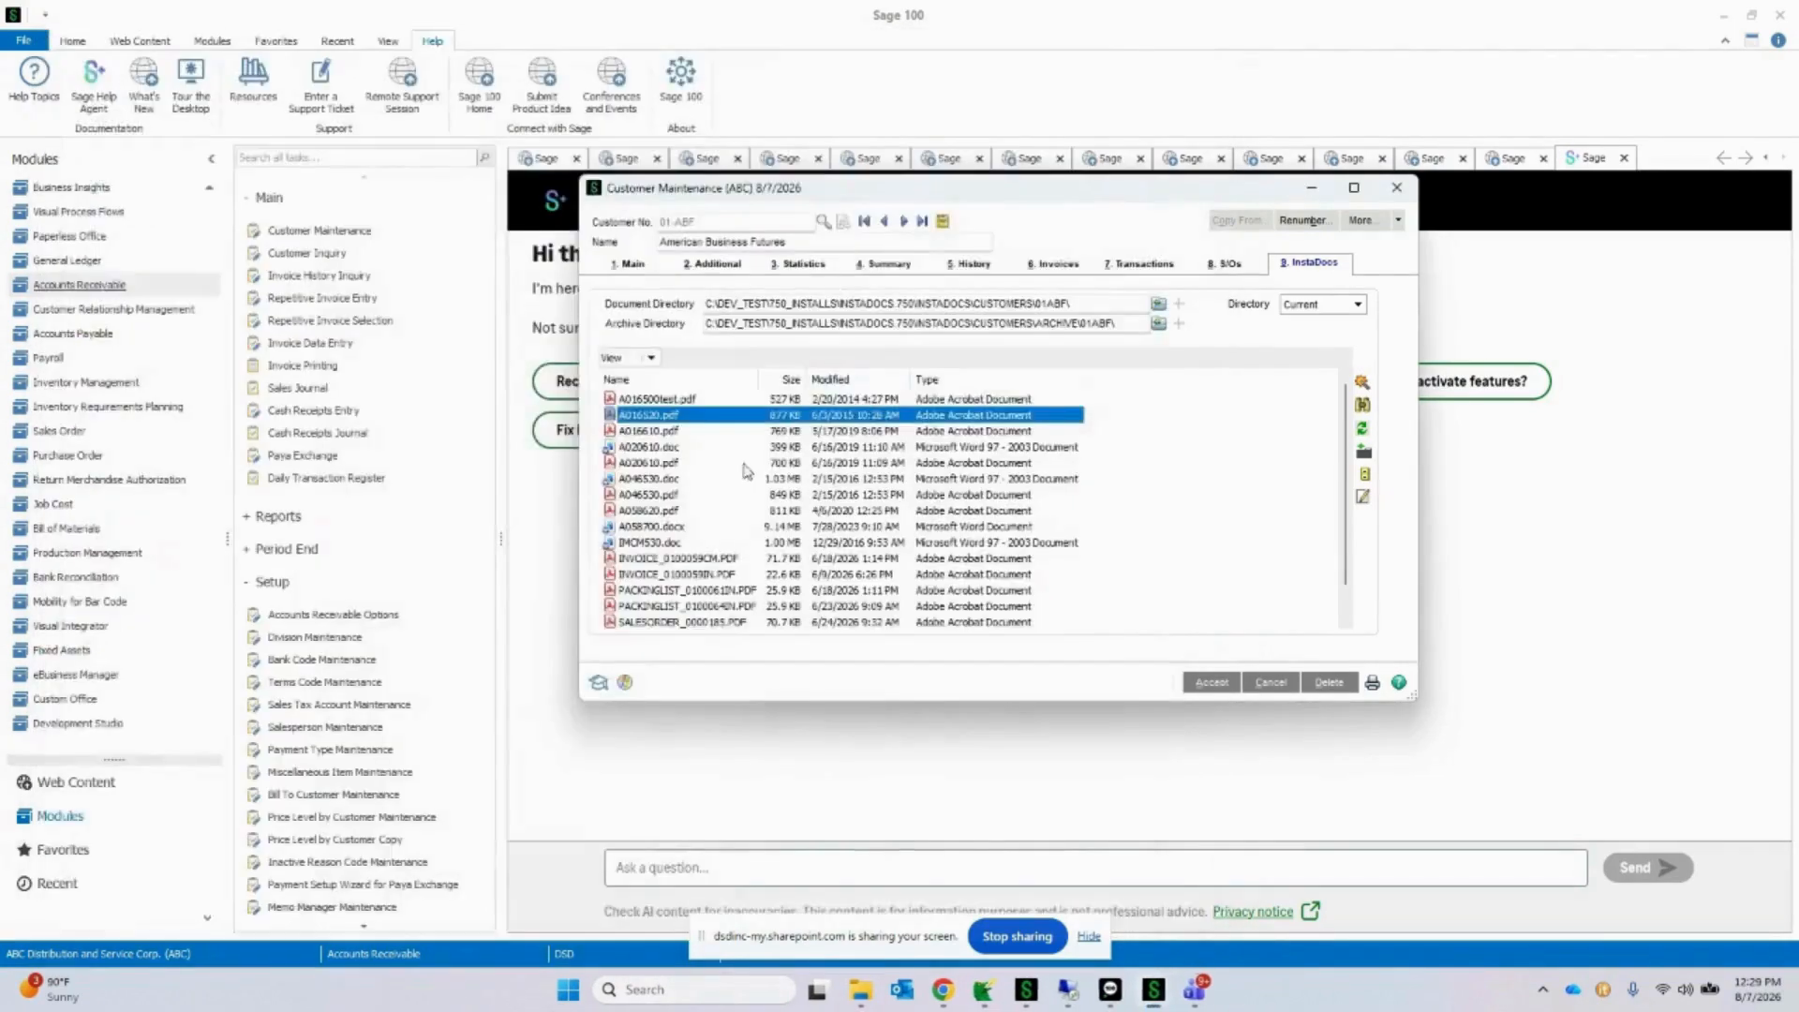
double_click(681, 449)
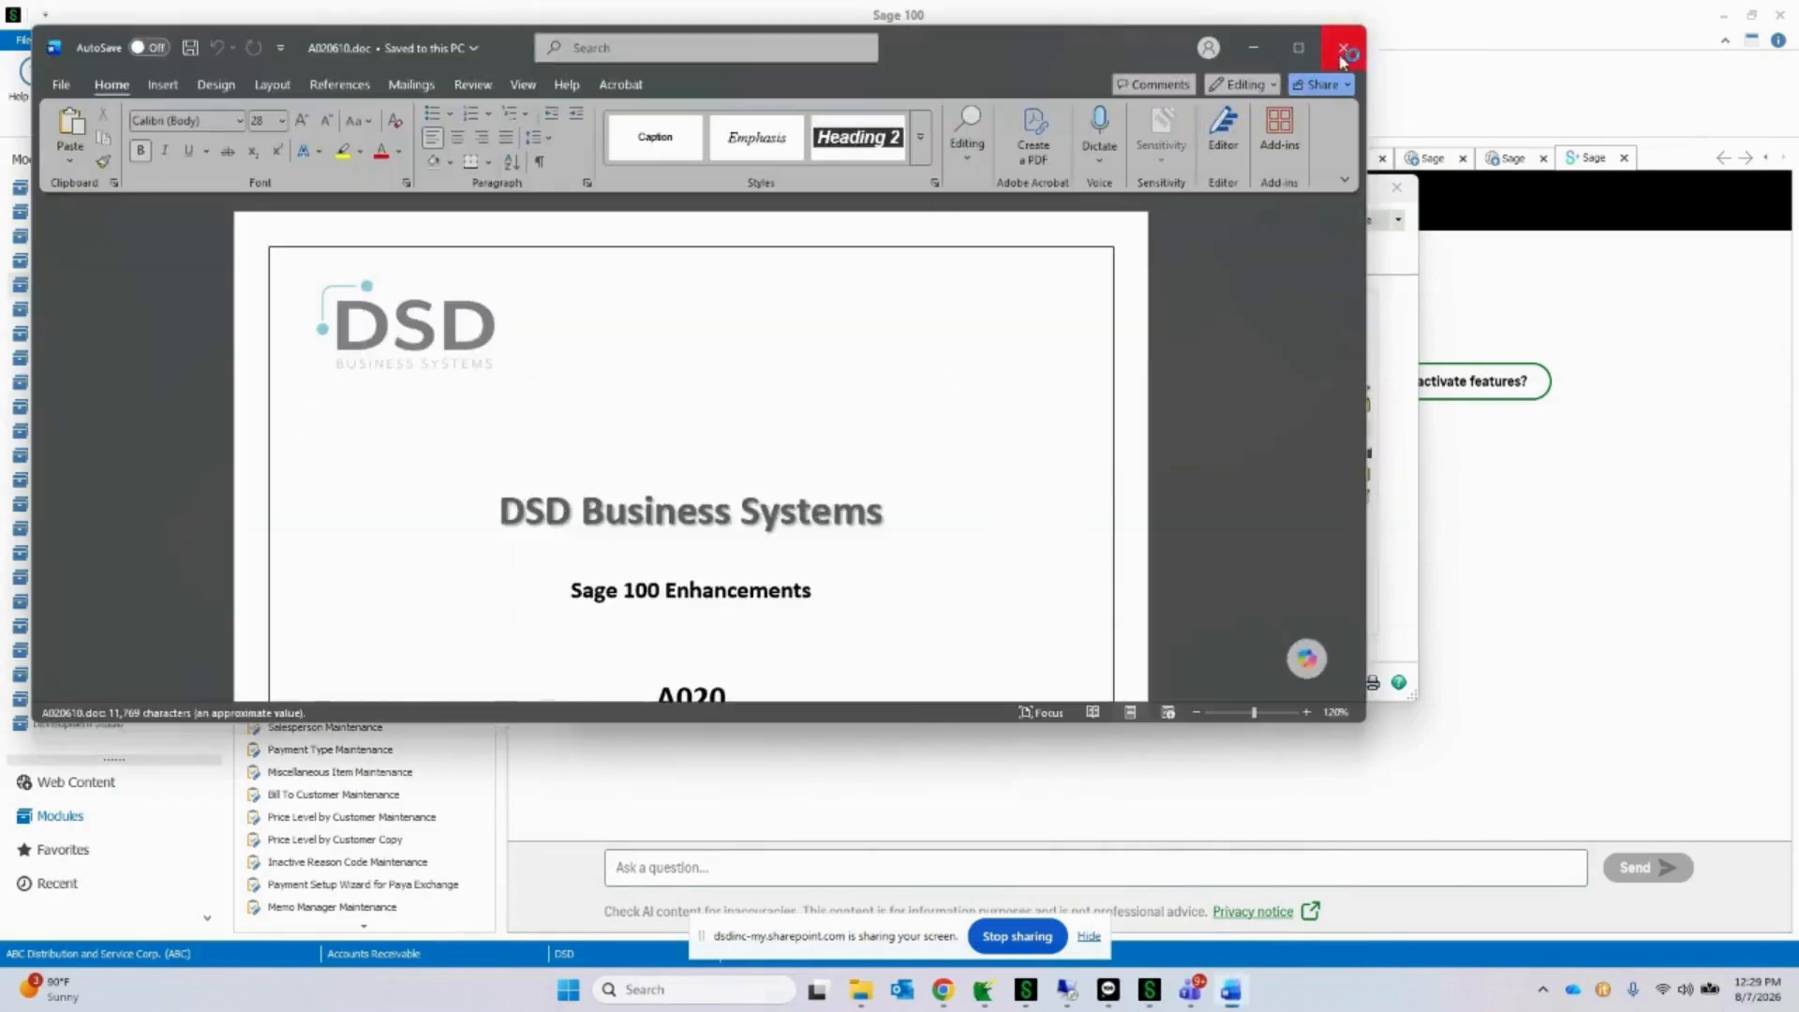
click(1346, 58)
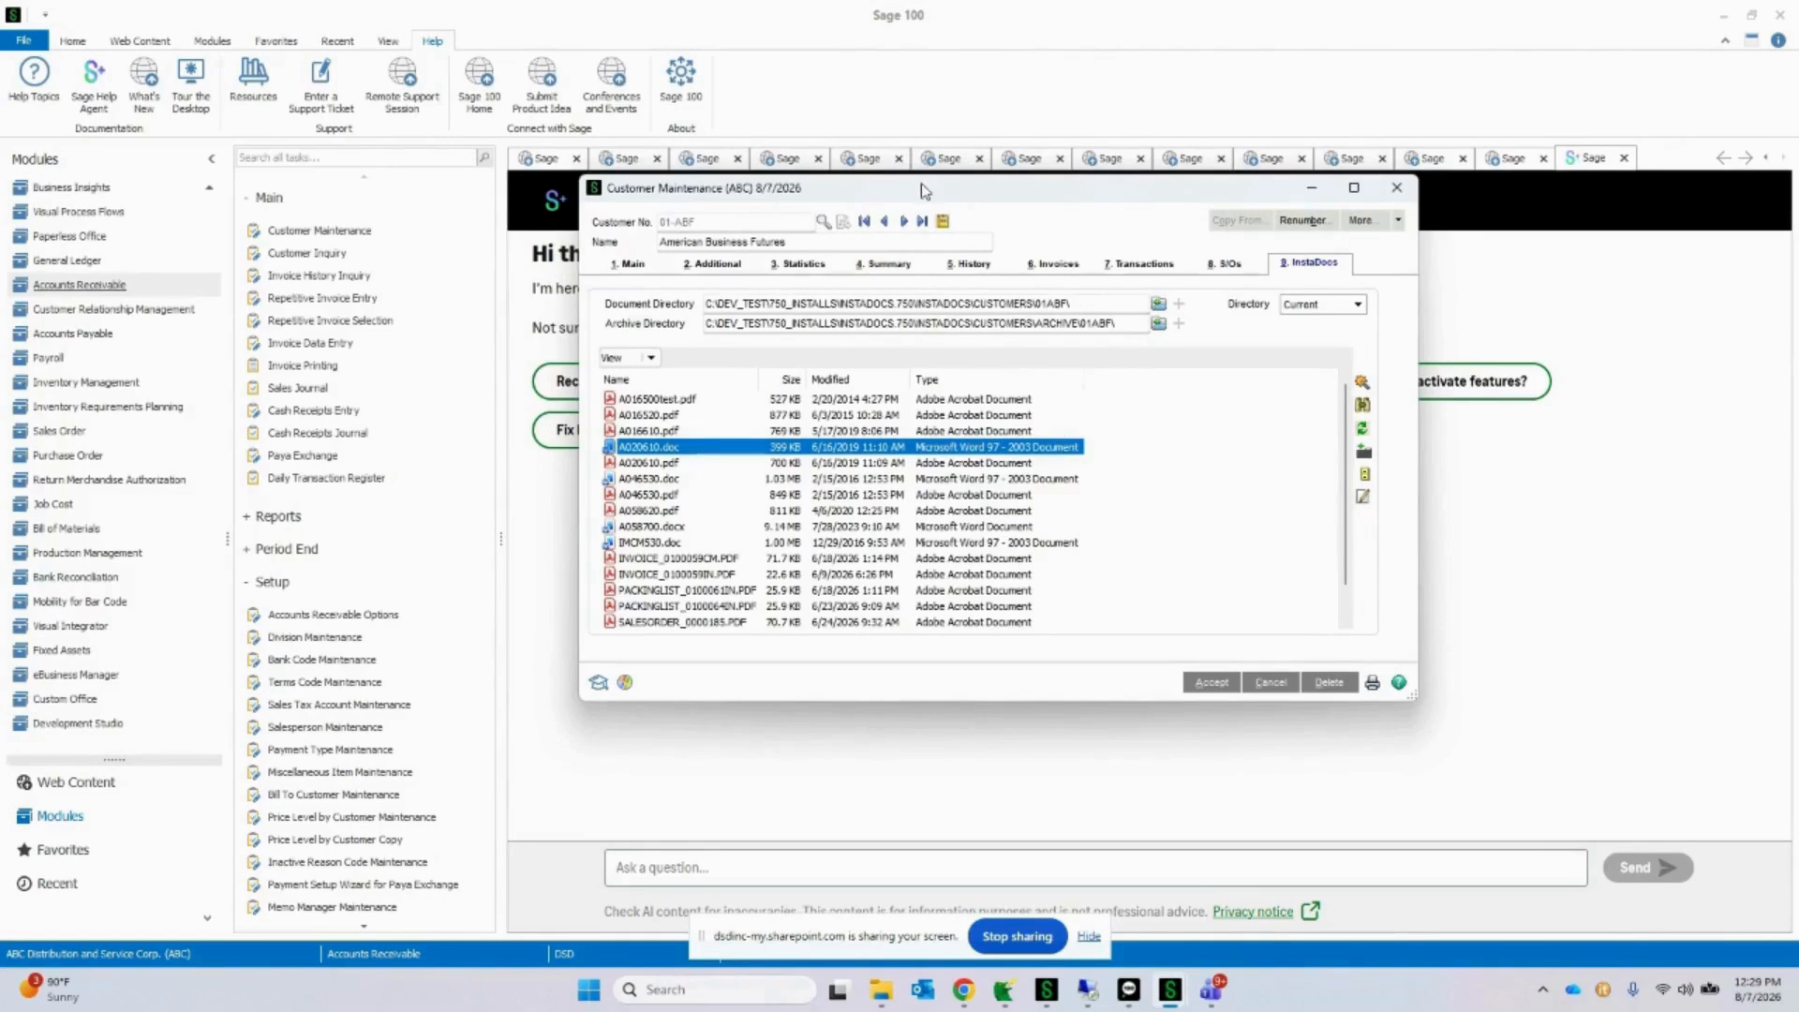
Step: Switch to the MANUALS folder in File Explorer, select IMDM510.pdf, and arrange the folder and Customer Maintenance windows so both are accessible
drag(922, 187, 799, 187)
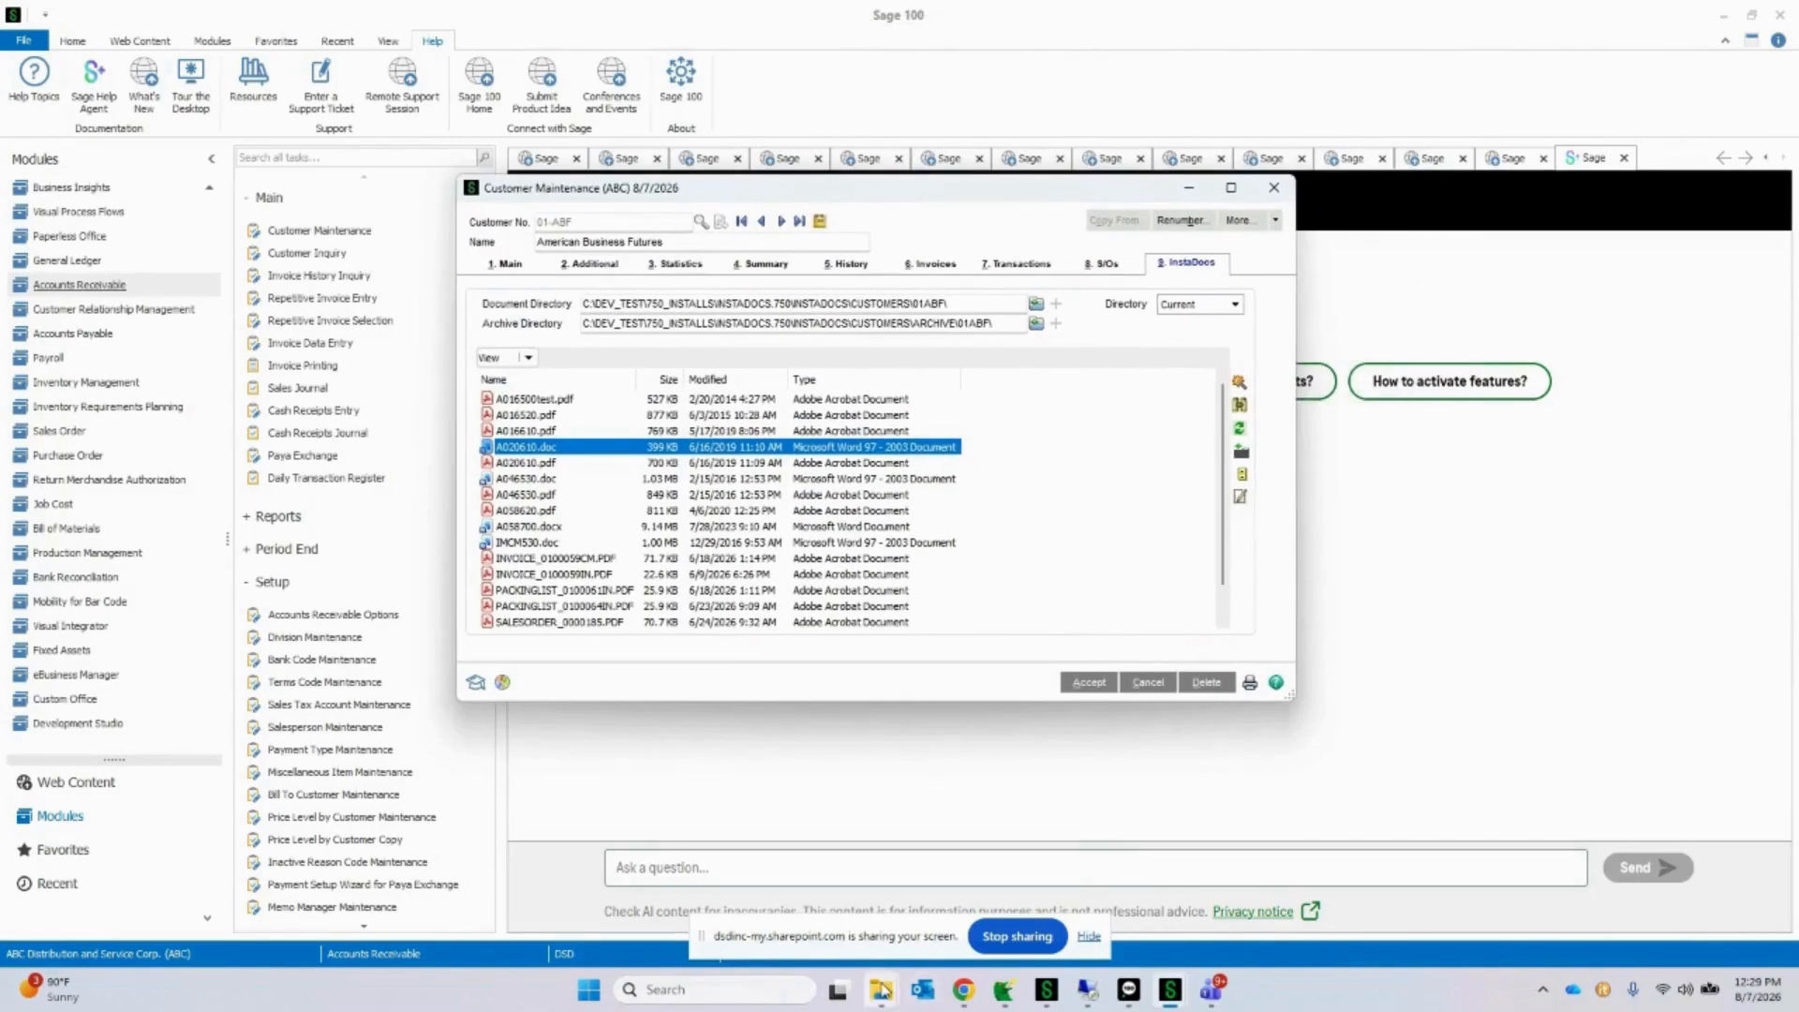
mouse_move(871, 965)
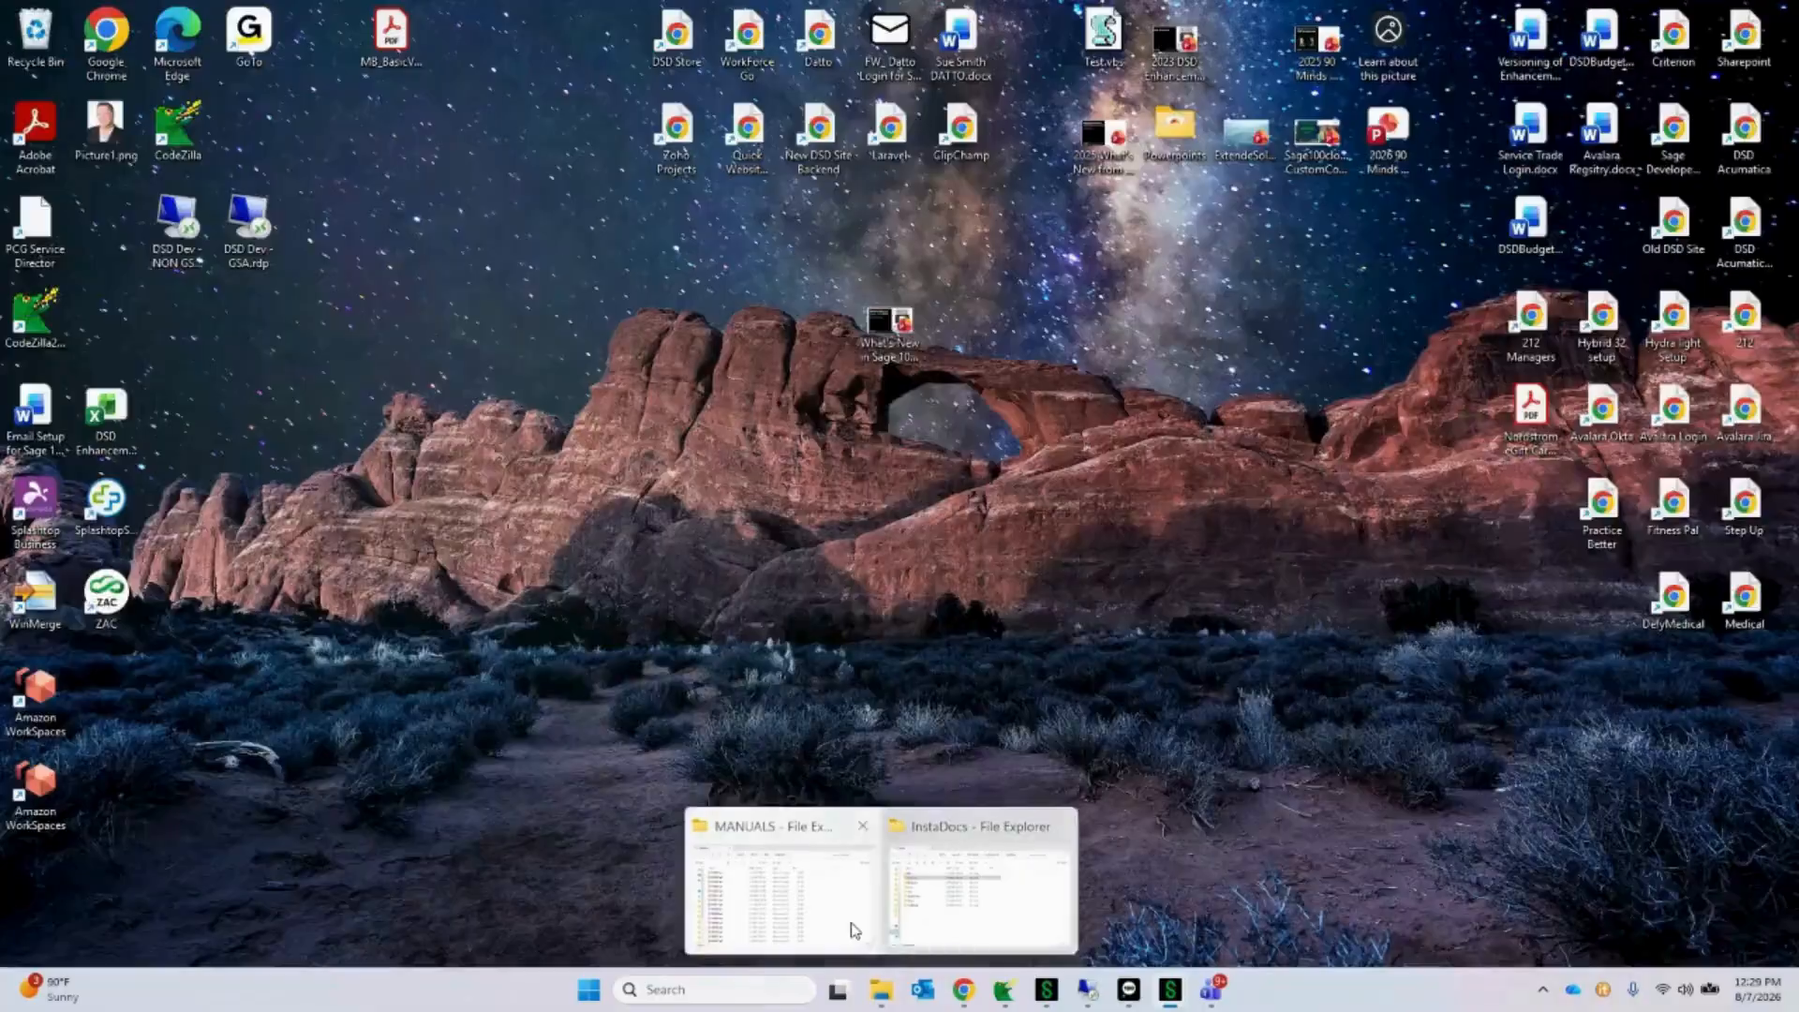
click(854, 928)
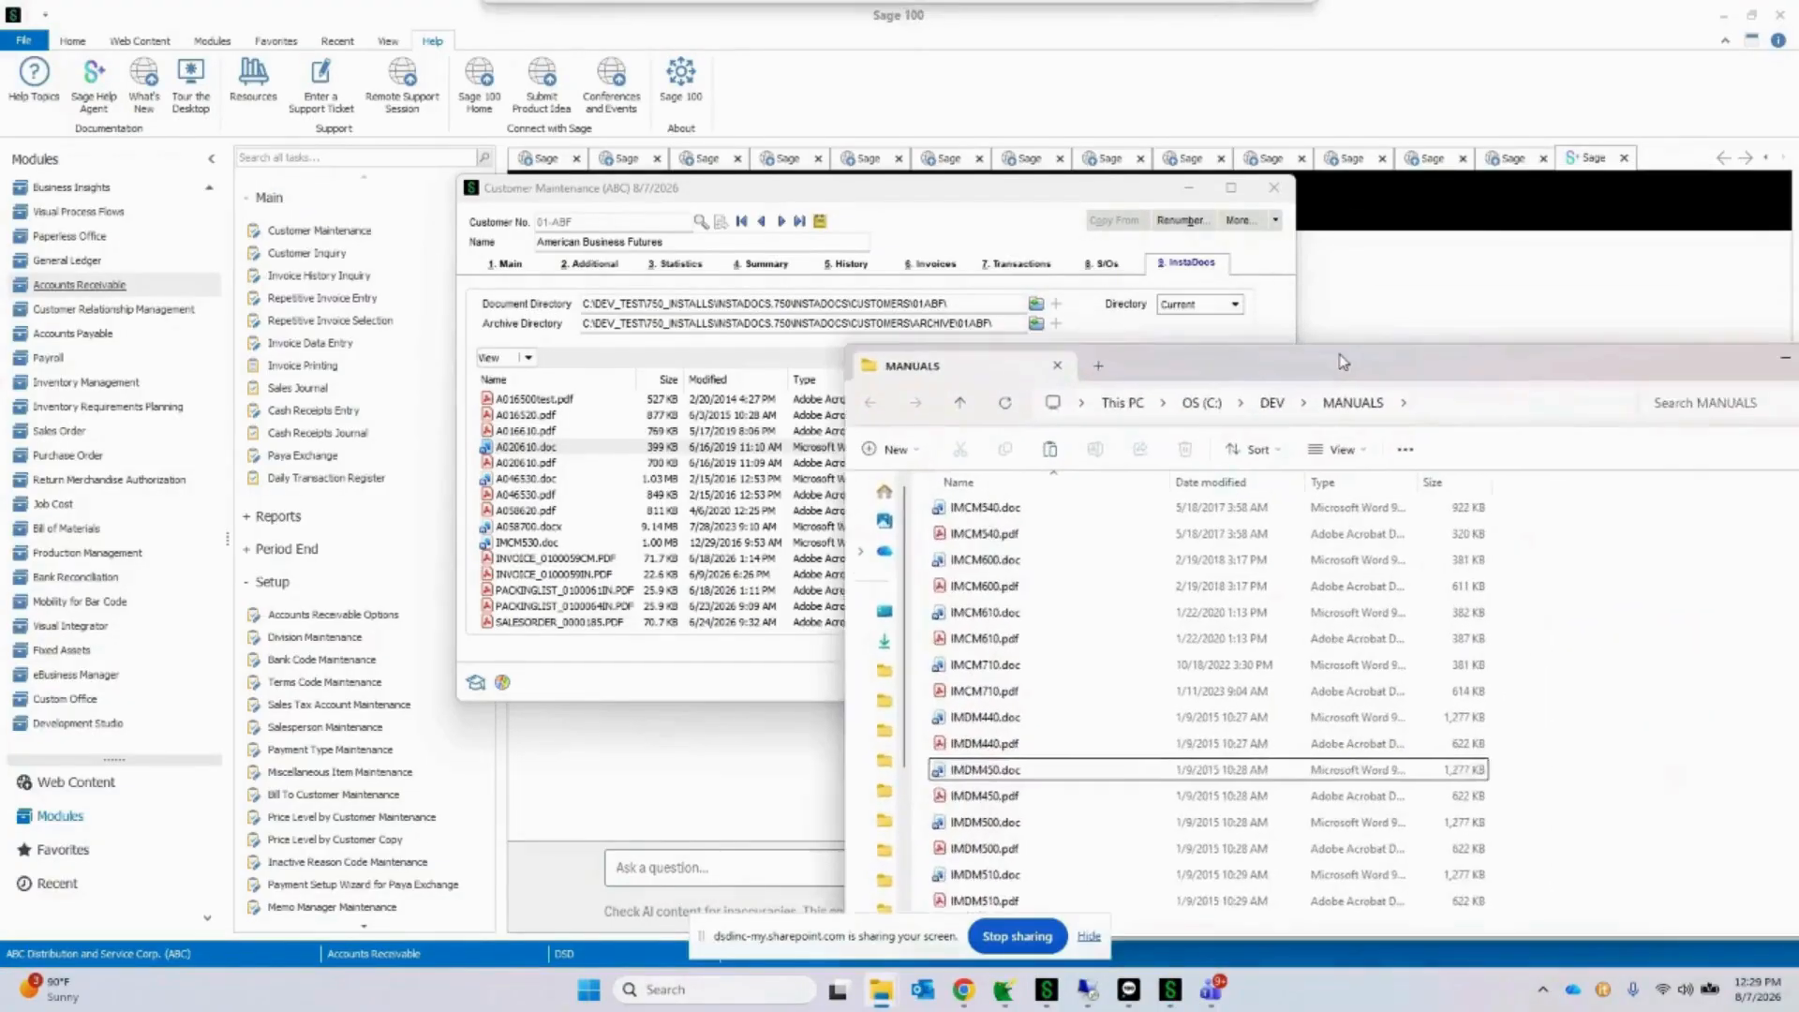
drag(1274, 200, 1269, 53)
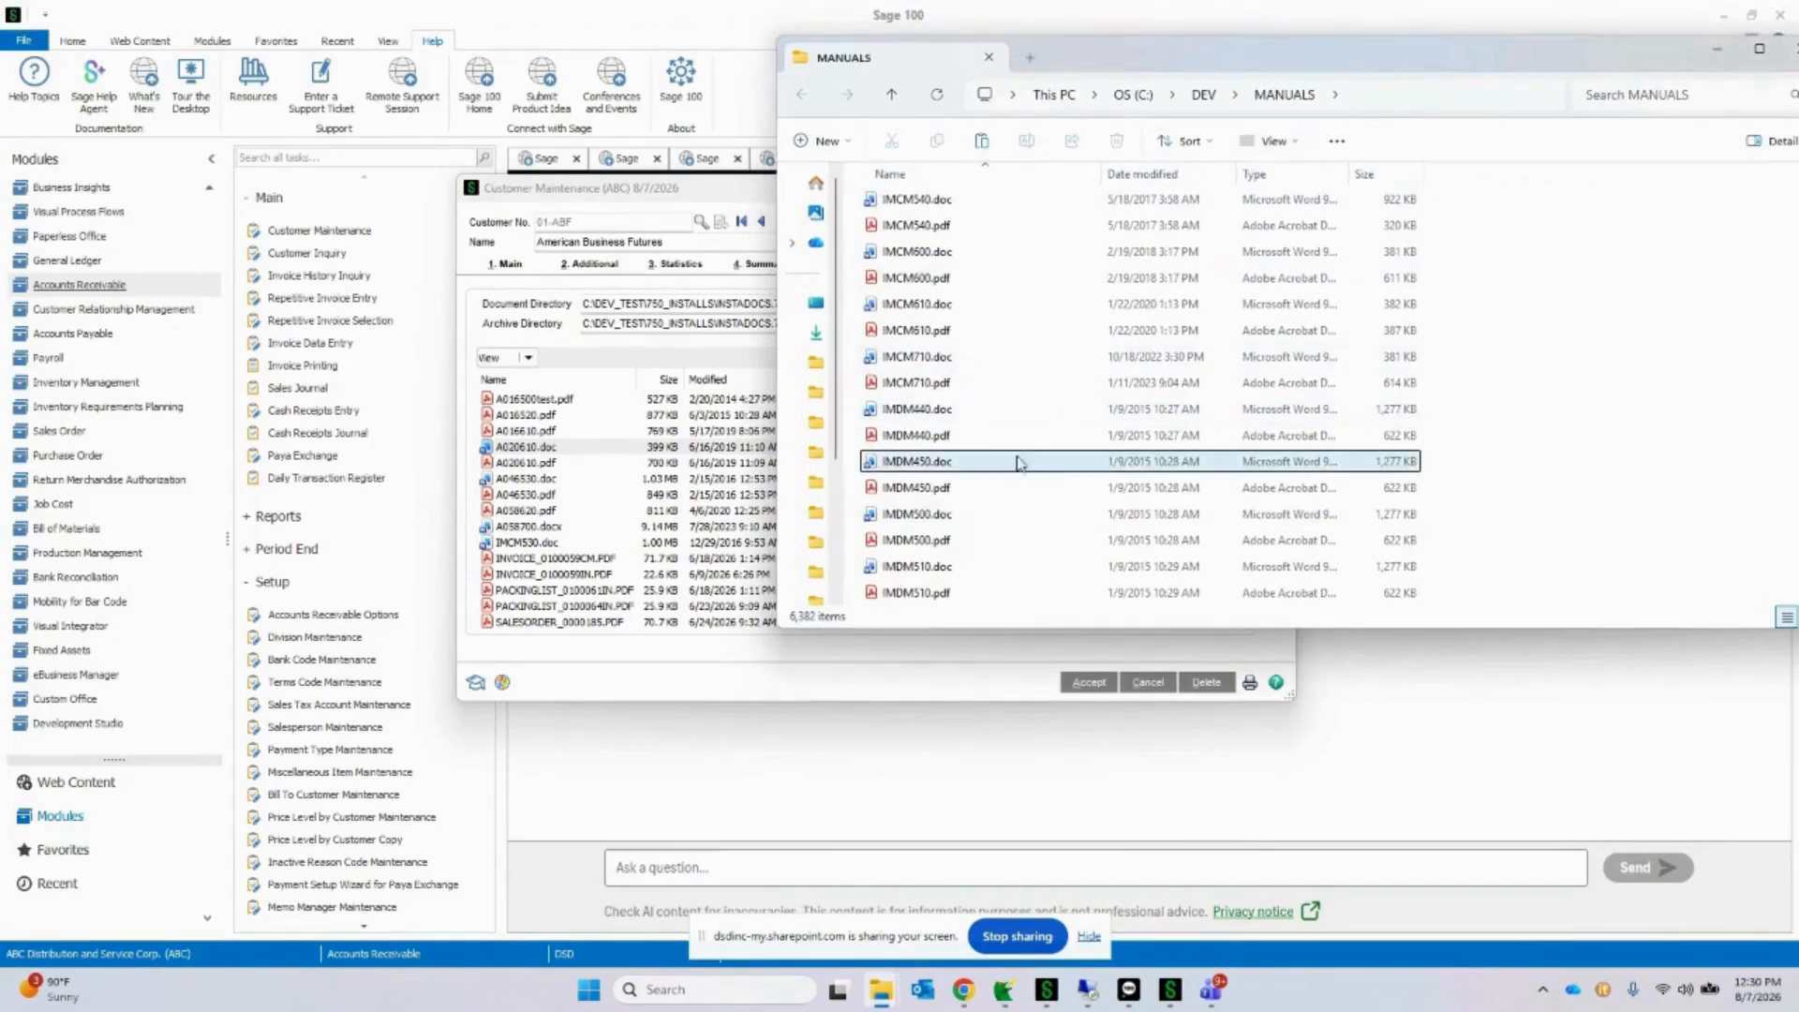
scroll(1059, 459, down, 3)
click(1057, 354)
drag(691, 192, 783, 387)
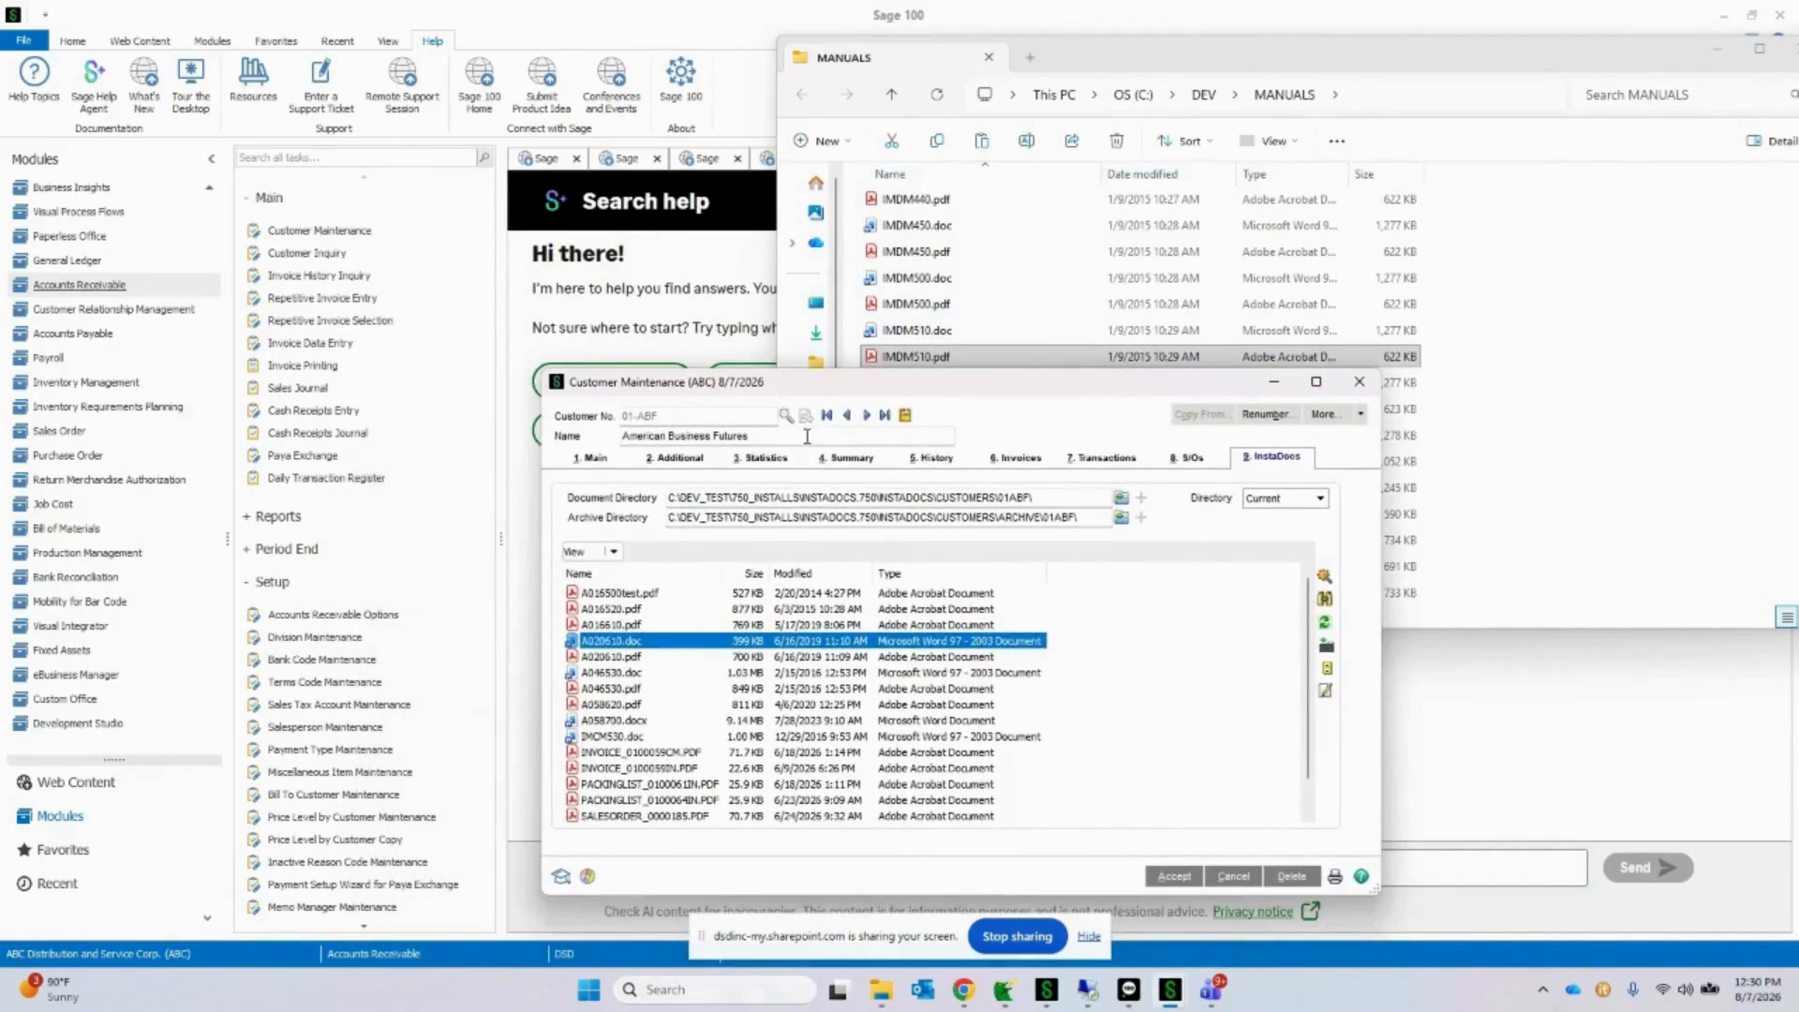
Step: Advance to the next customer, ABS - Sage cloud for invoices, and add IMDM510.pdf from the MANUALS folder to its InstaDocs documents
click(866, 417)
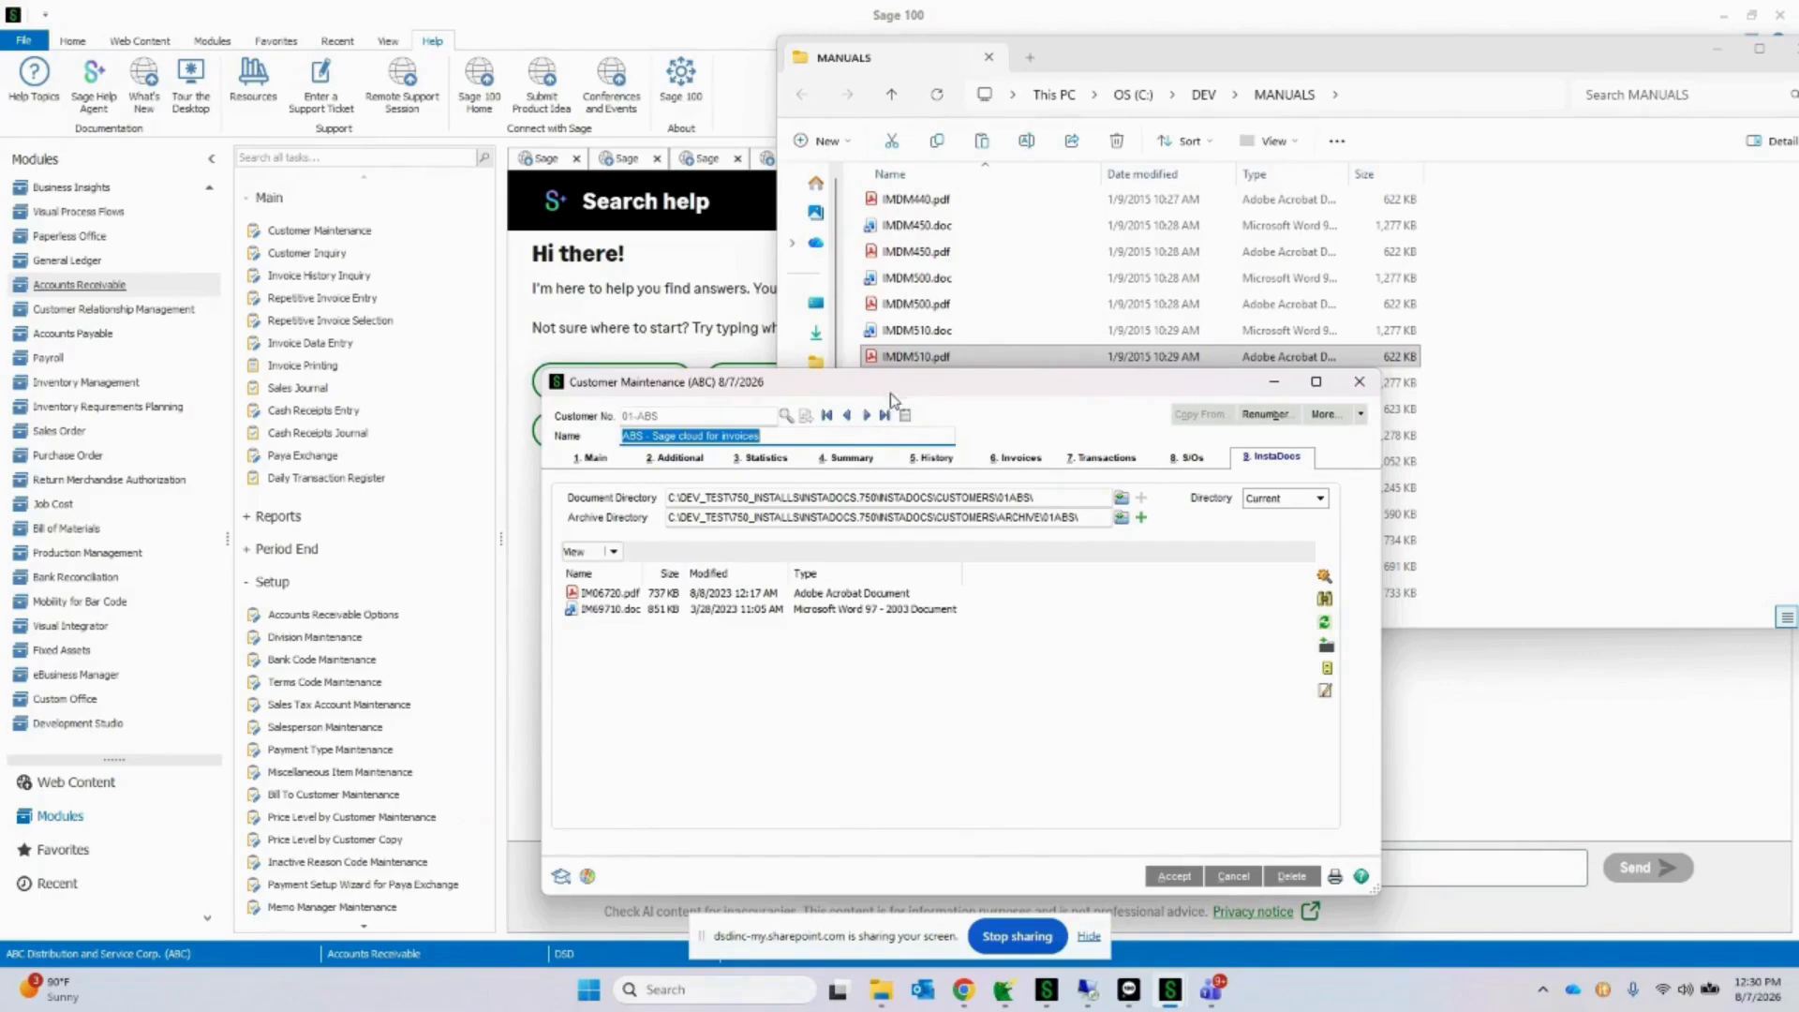
drag(890, 398, 901, 427)
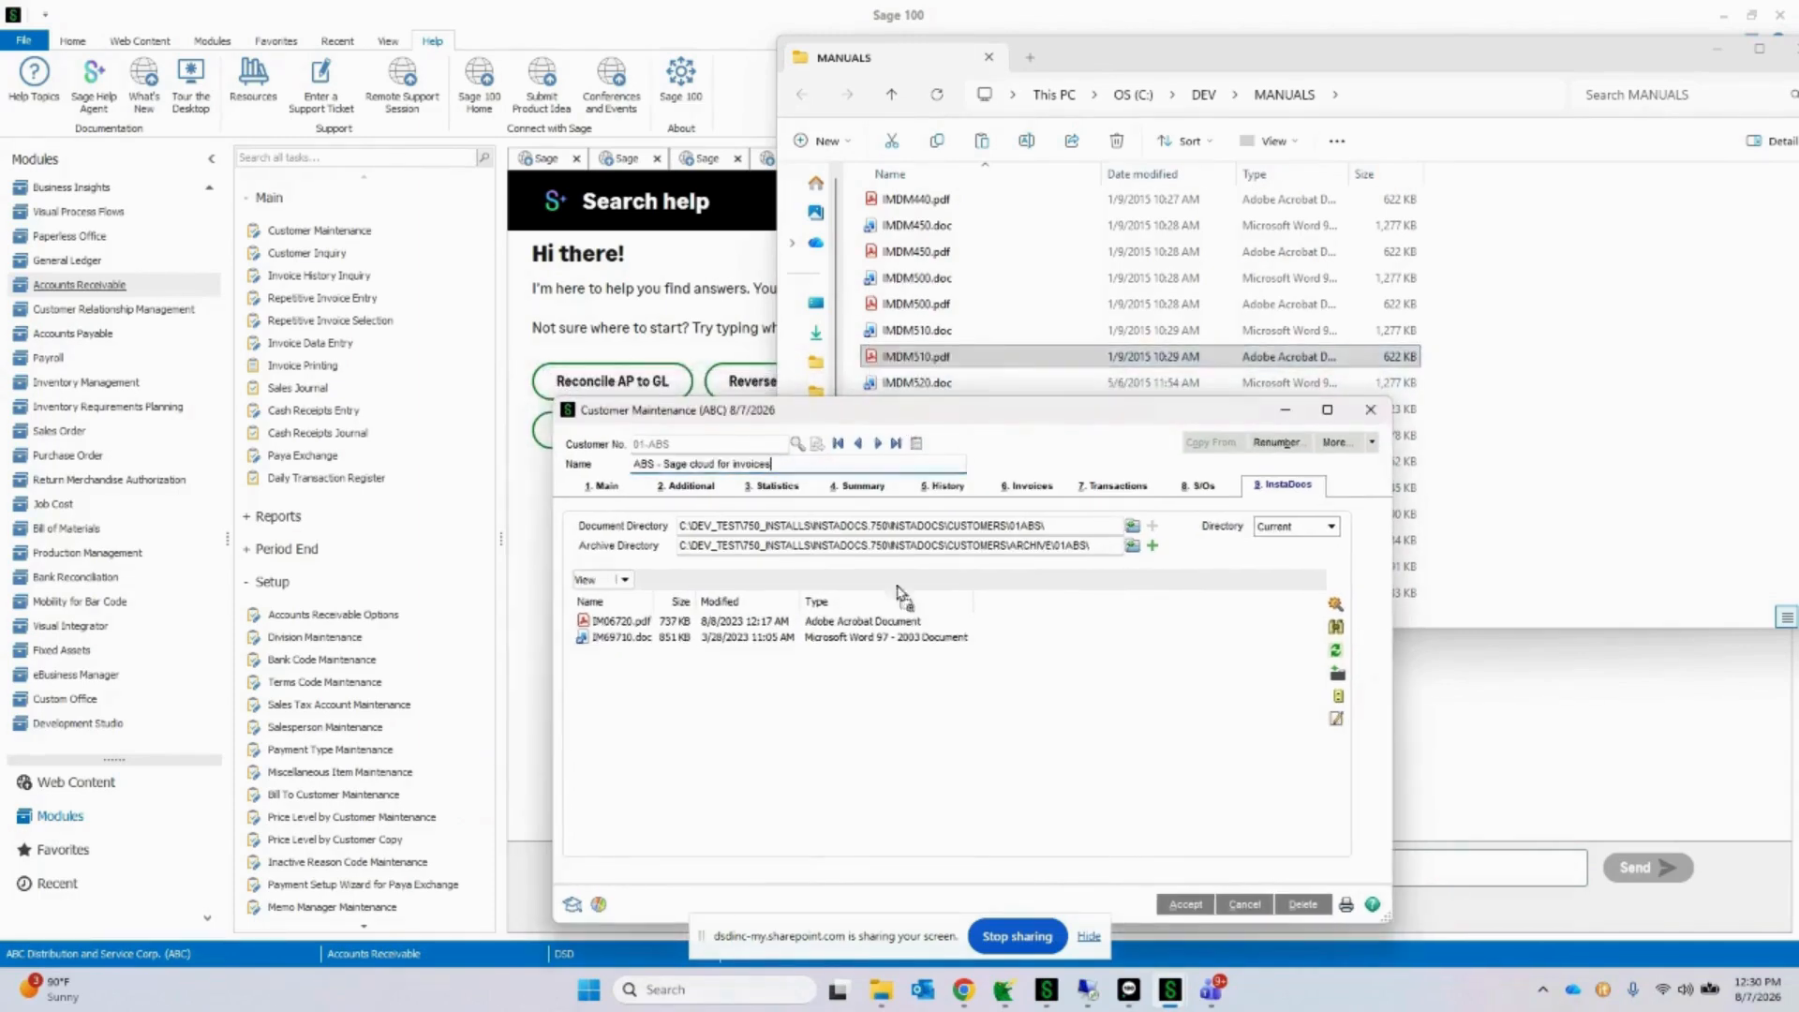
drag(896, 594, 899, 739)
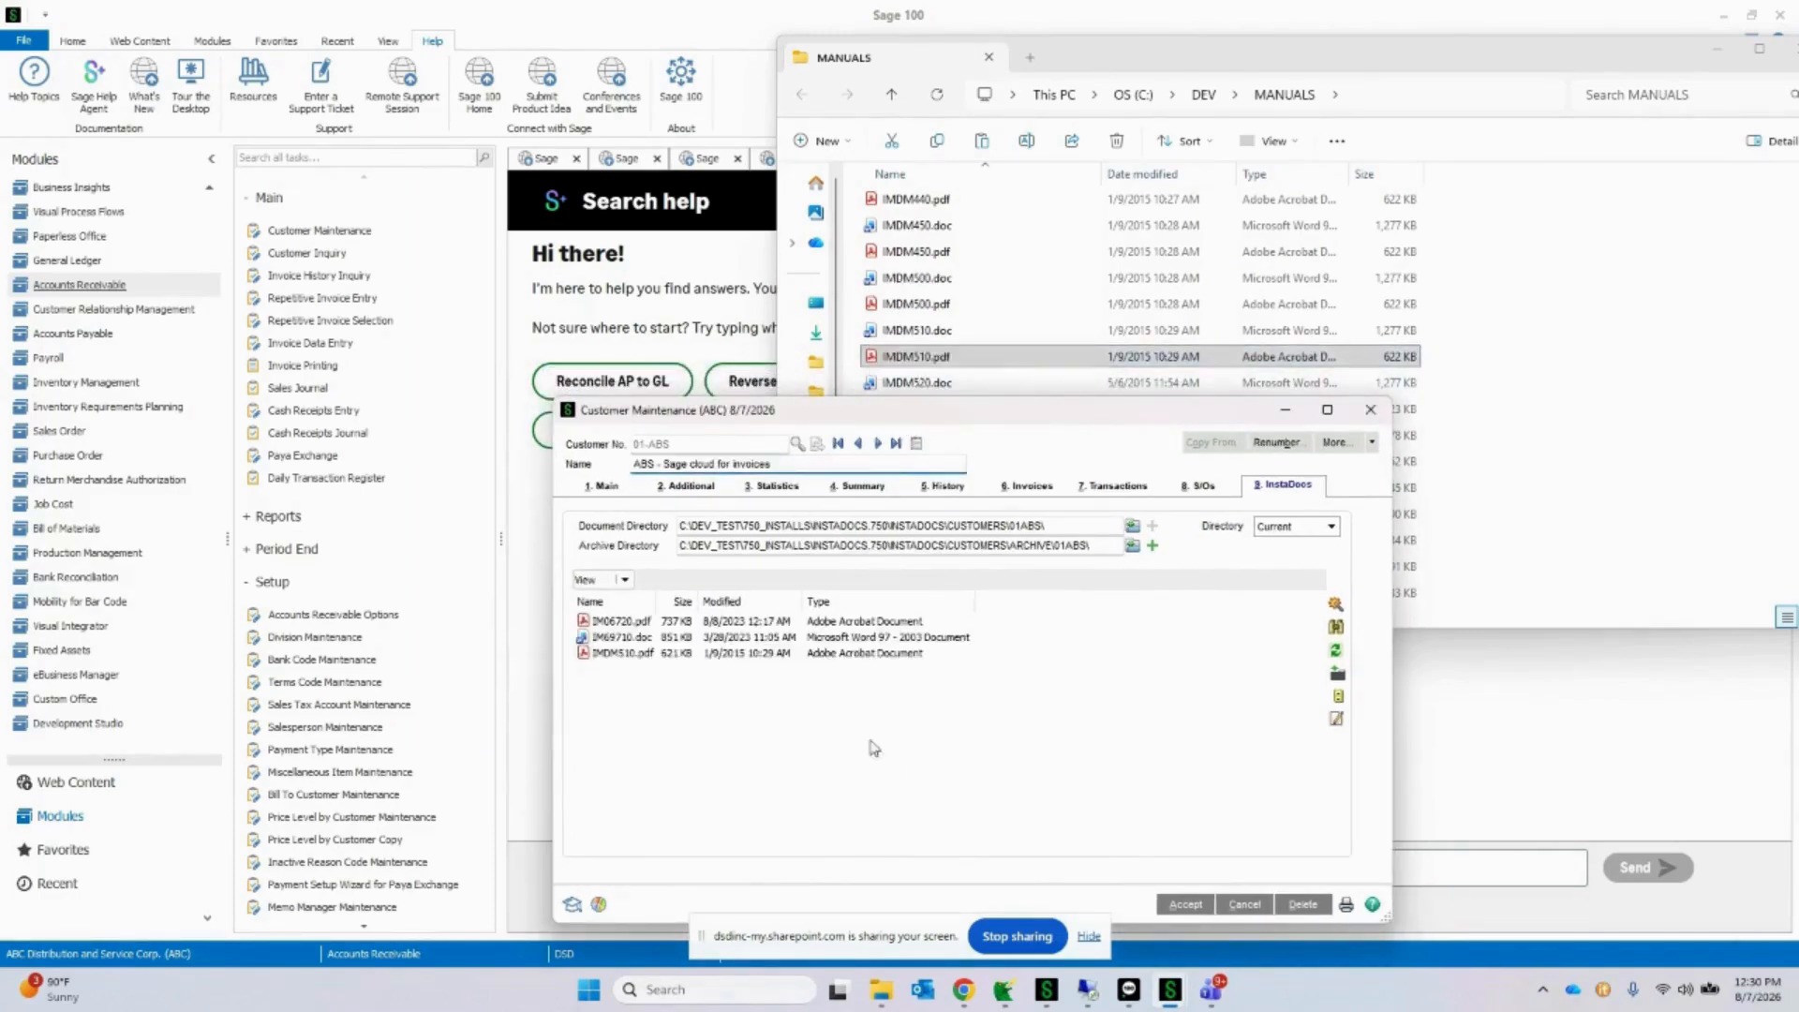
click(709, 656)
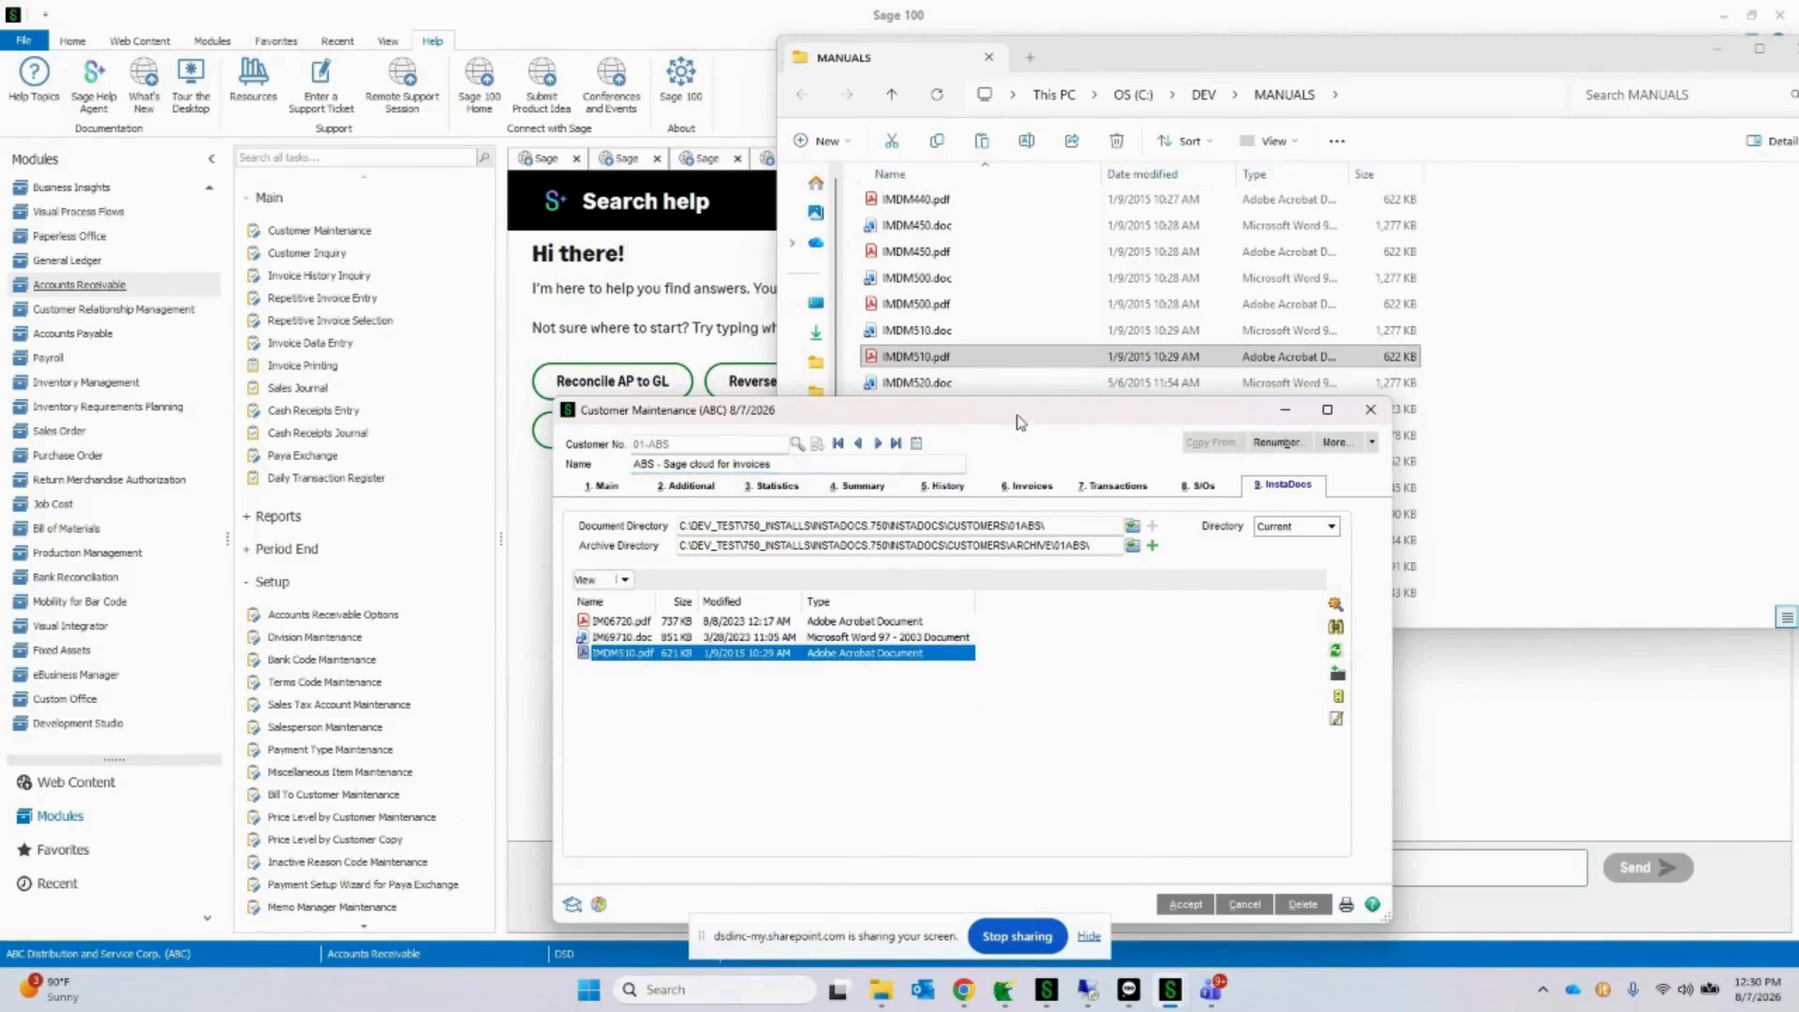
Step: Reposition Customer Maintenance and add IMMC740.pdf, IMMC750.pdf, IMMU510.doc and IMMU510.pdf from the MANUALS folder to the customer's InstaDocs documents in one go
drag(1018, 412, 1059, 474)
click(987, 389)
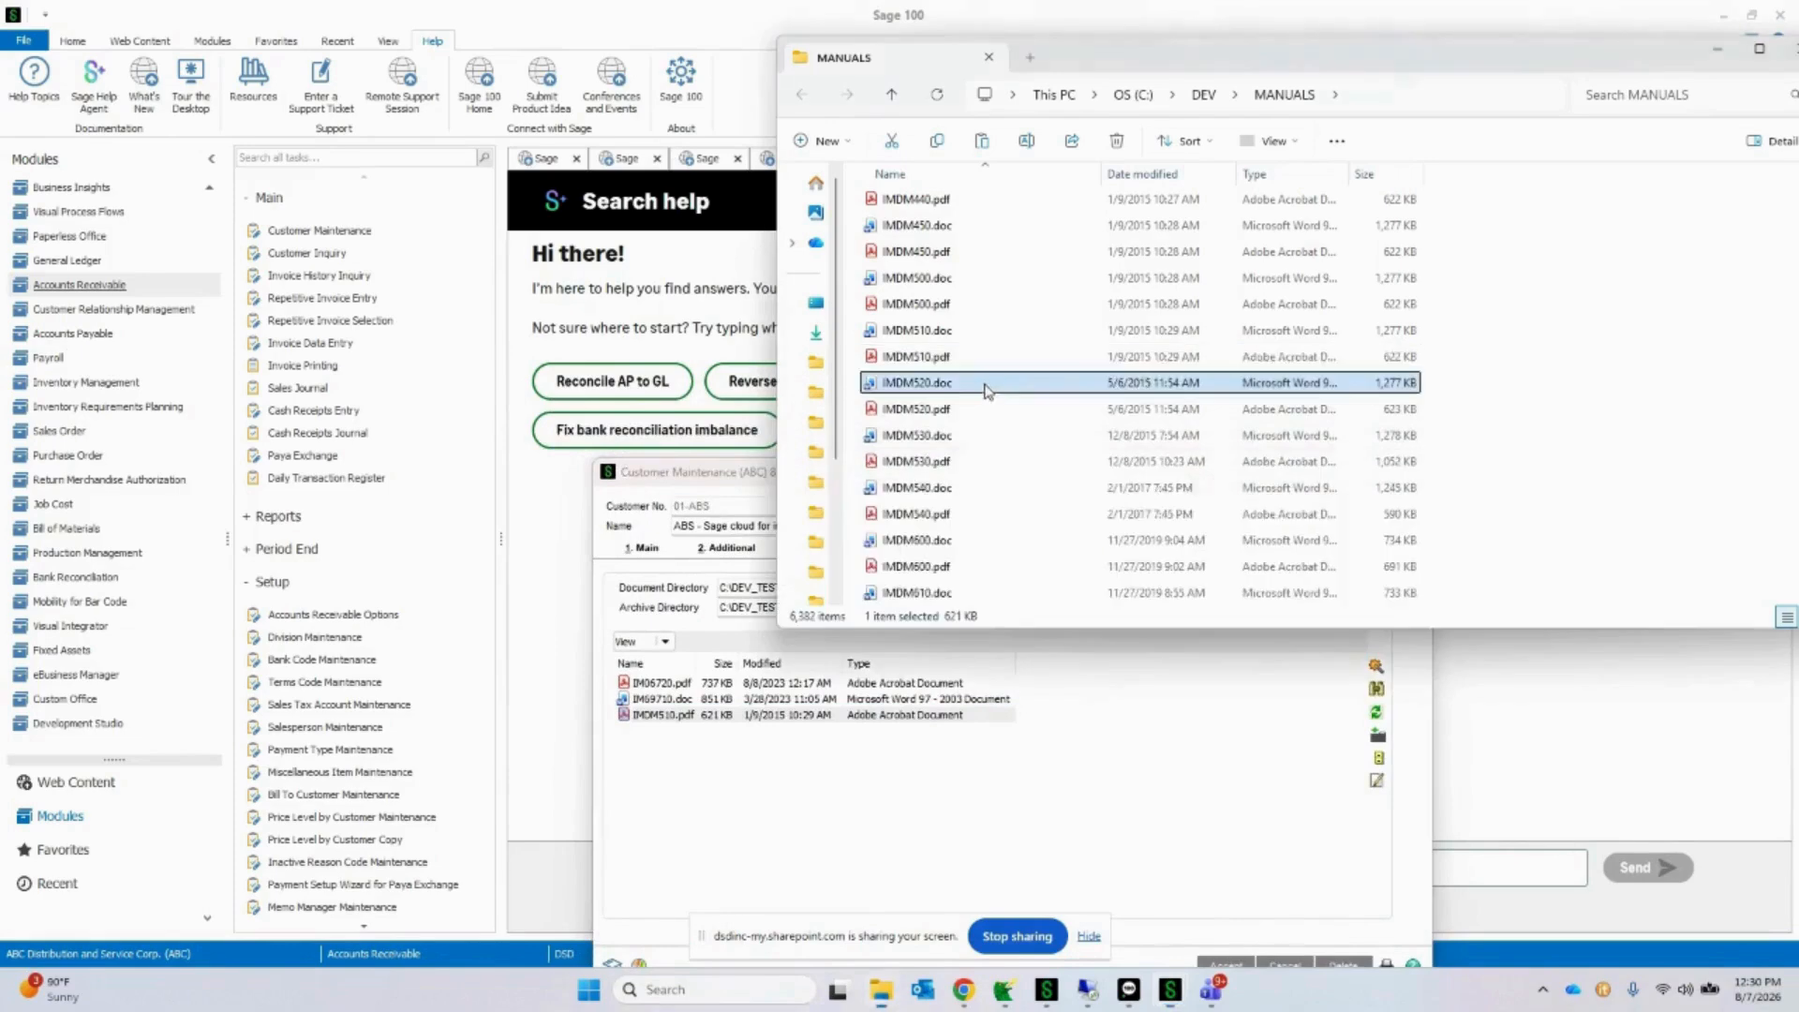
scroll(987, 391, down, 3)
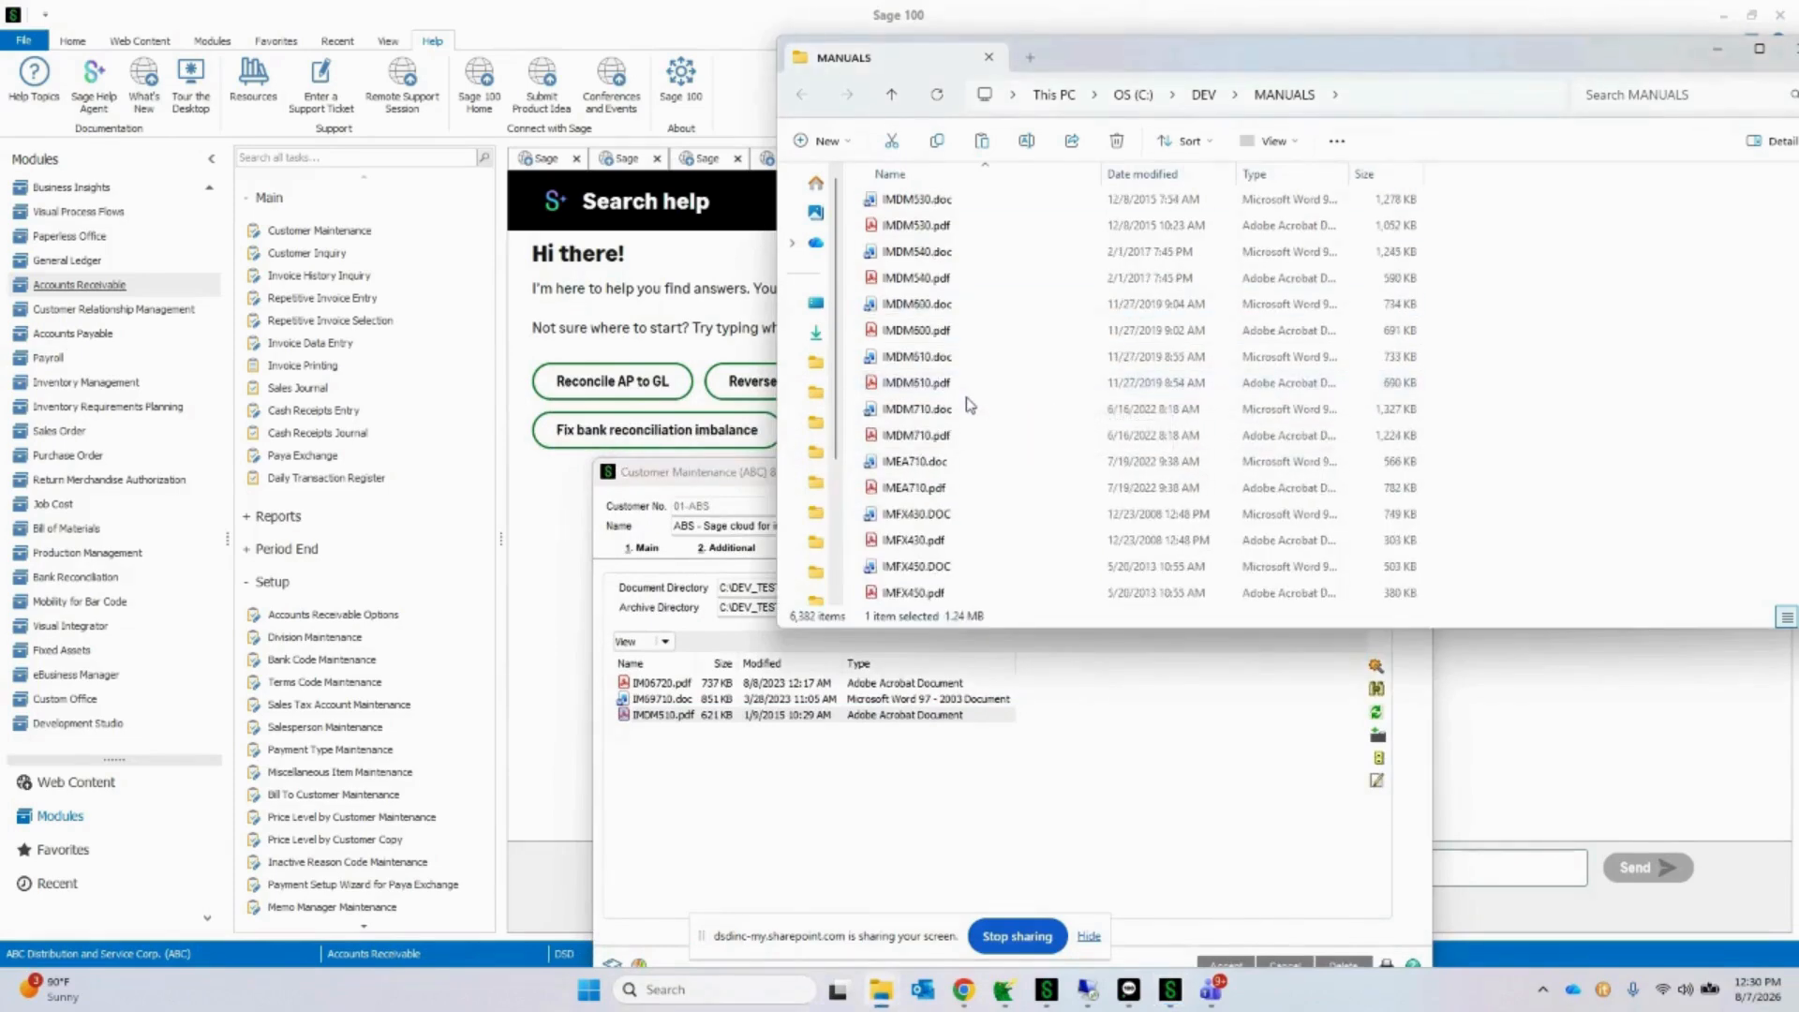
shift+click(934, 381)
drag(932, 316, 944, 405)
scroll(956, 364, up, 1)
click(923, 487)
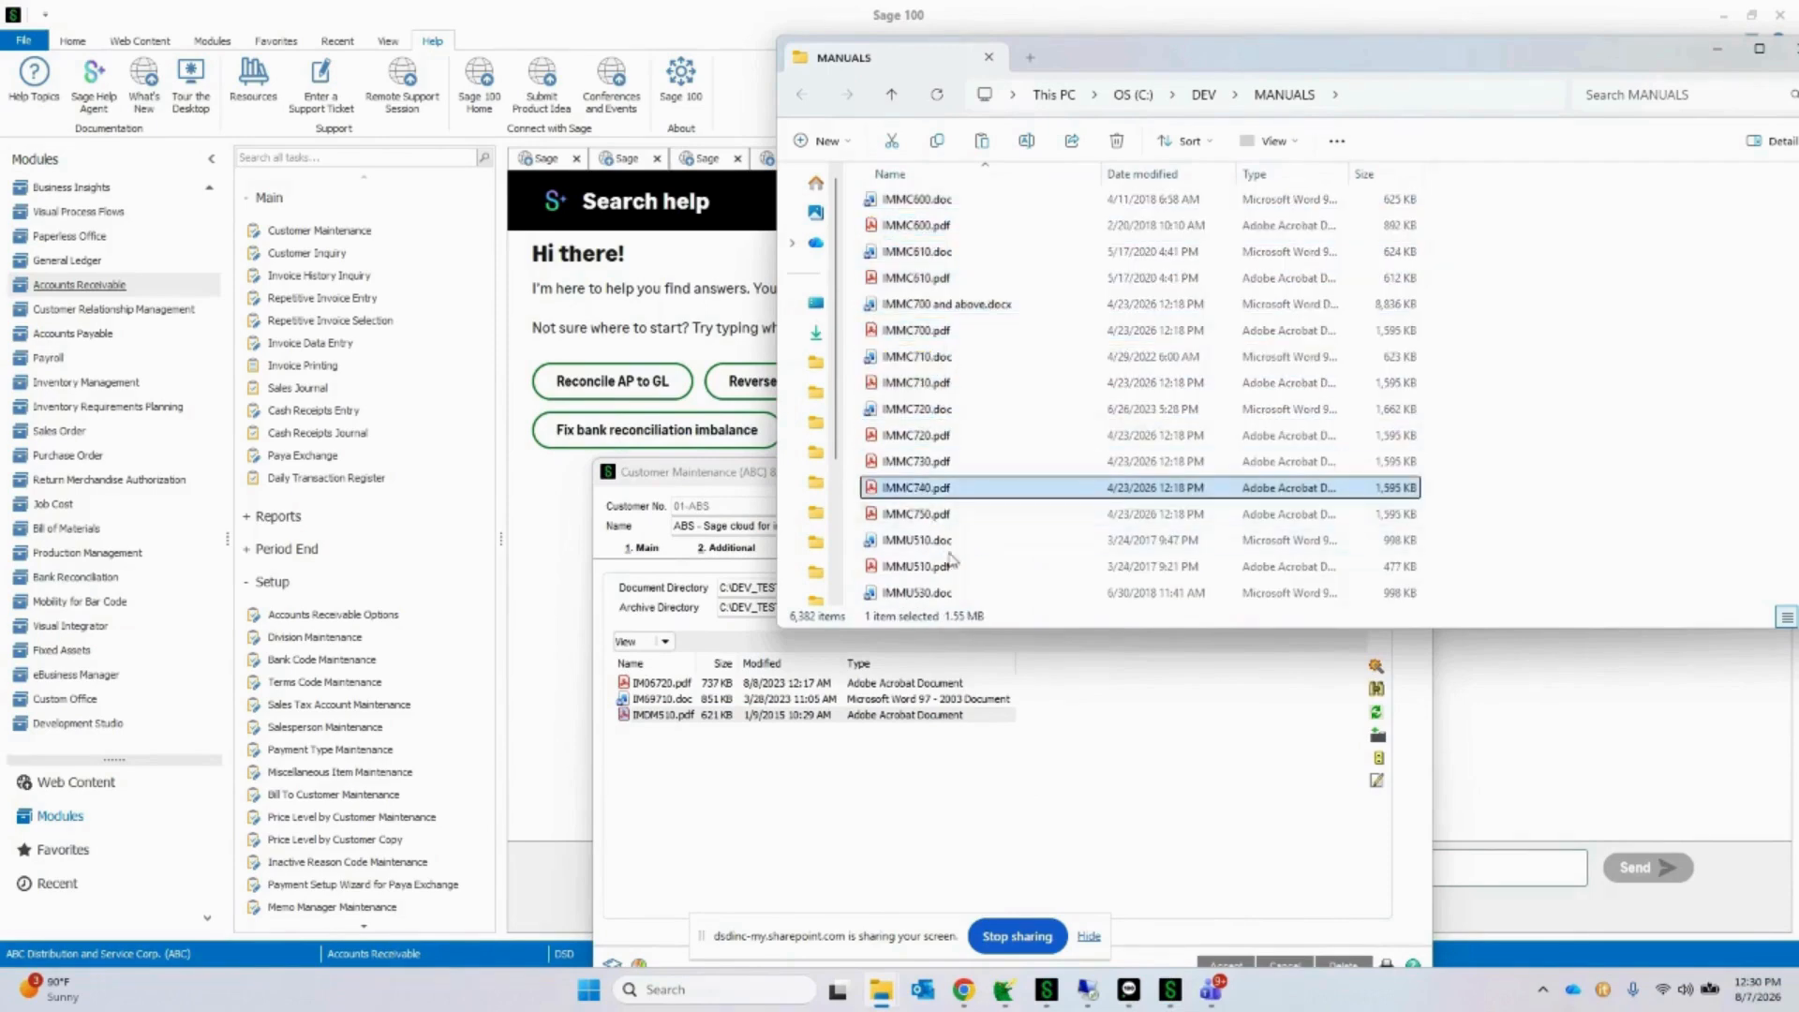
shift+click(952, 562)
drag(952, 562, 1024, 795)
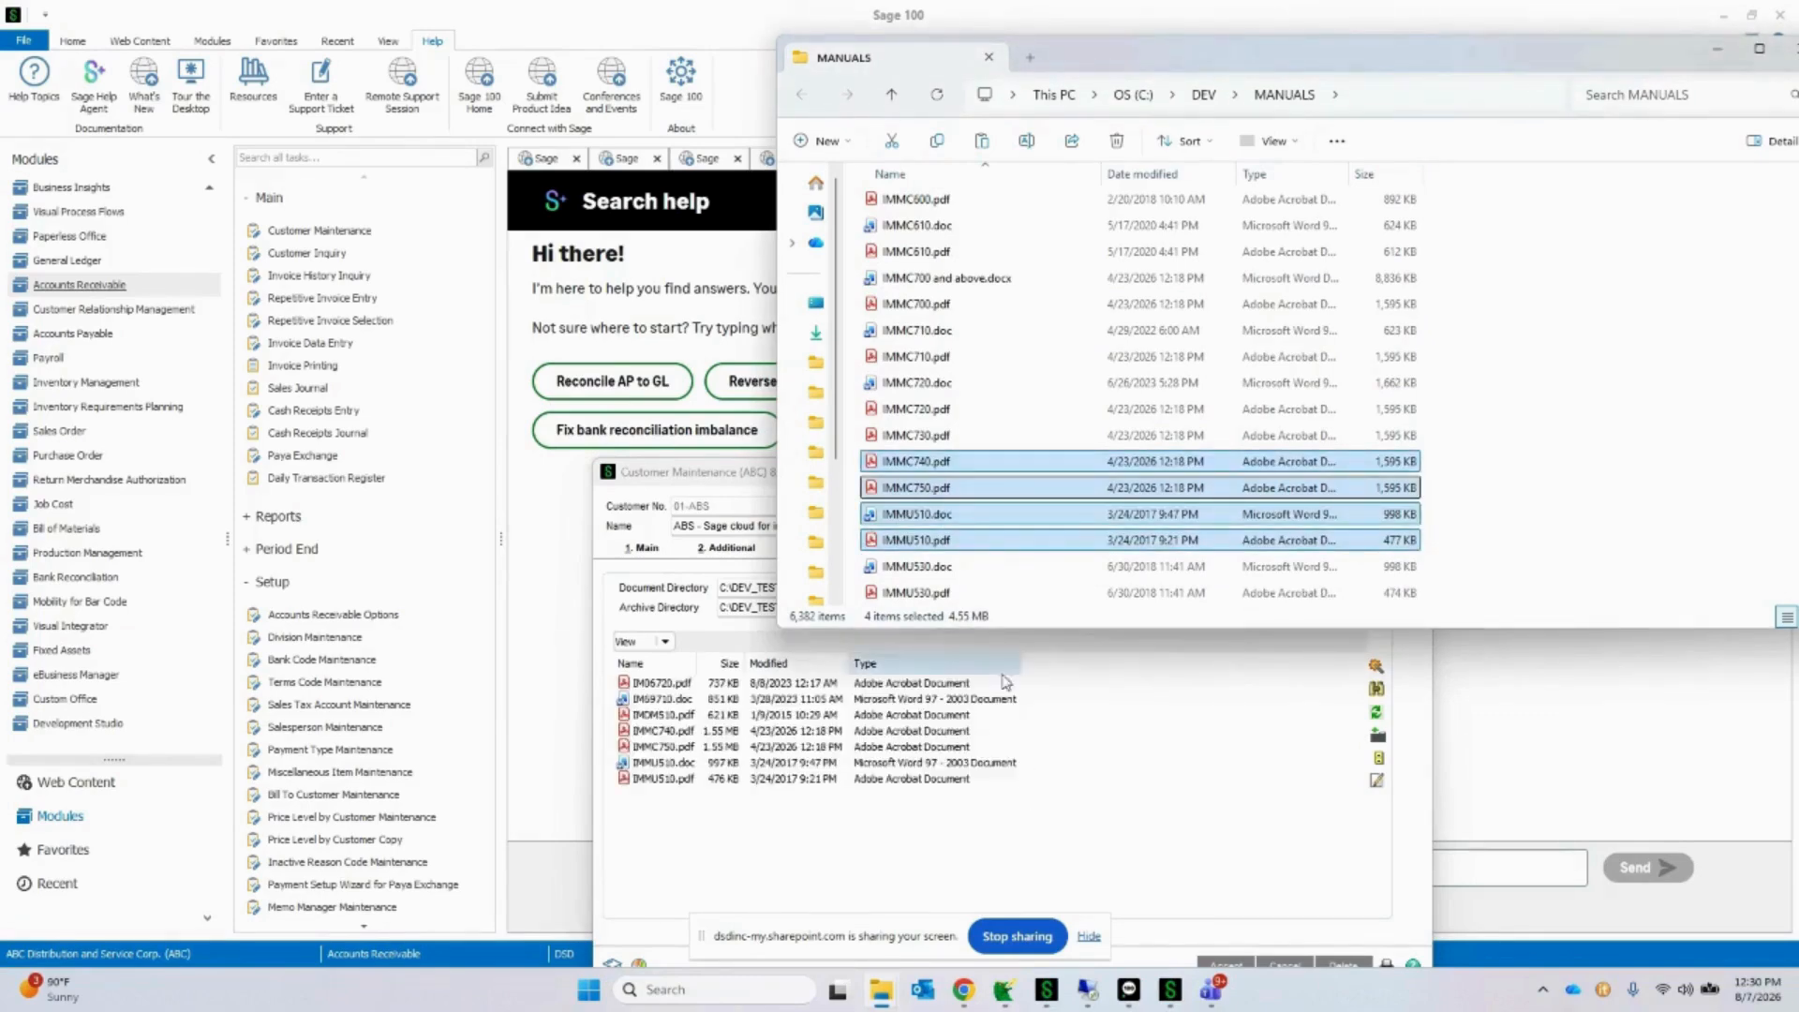
Step: Copy IMMU600.pdf in the MANUALS folder and paste it into the customer's InstaDocs document list
scroll(924, 551, down, 3)
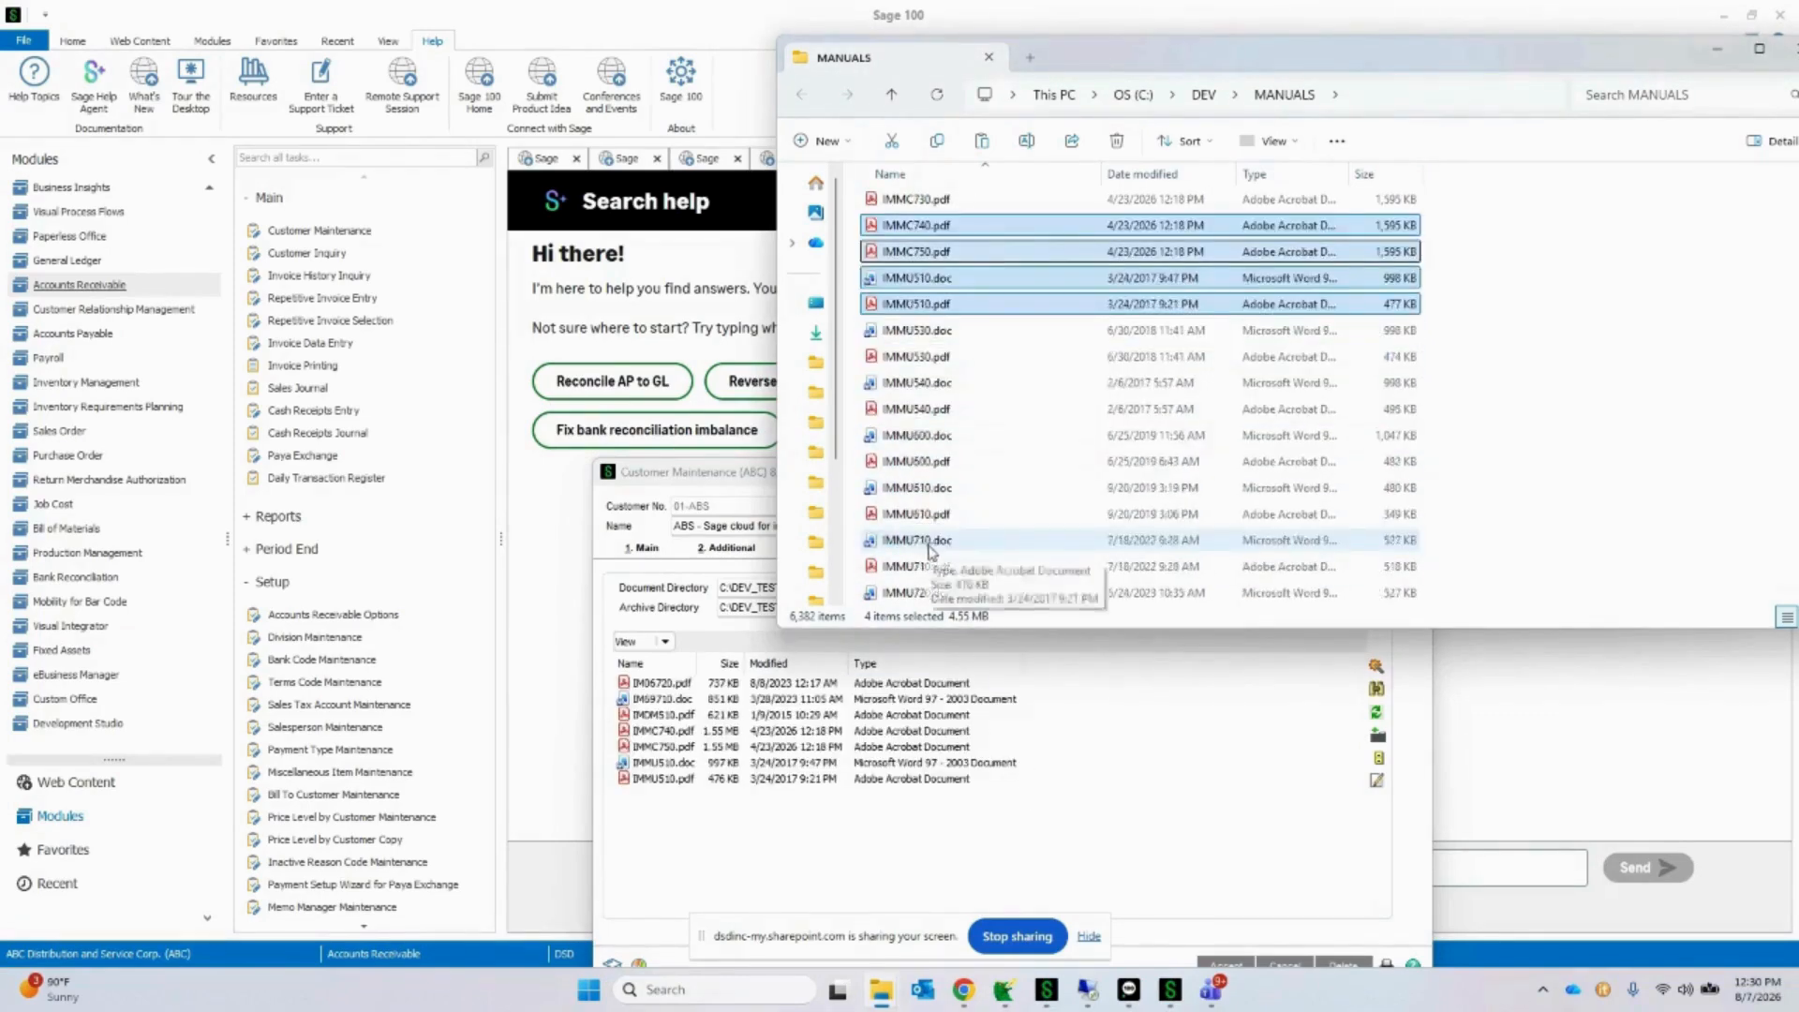
click(937, 462)
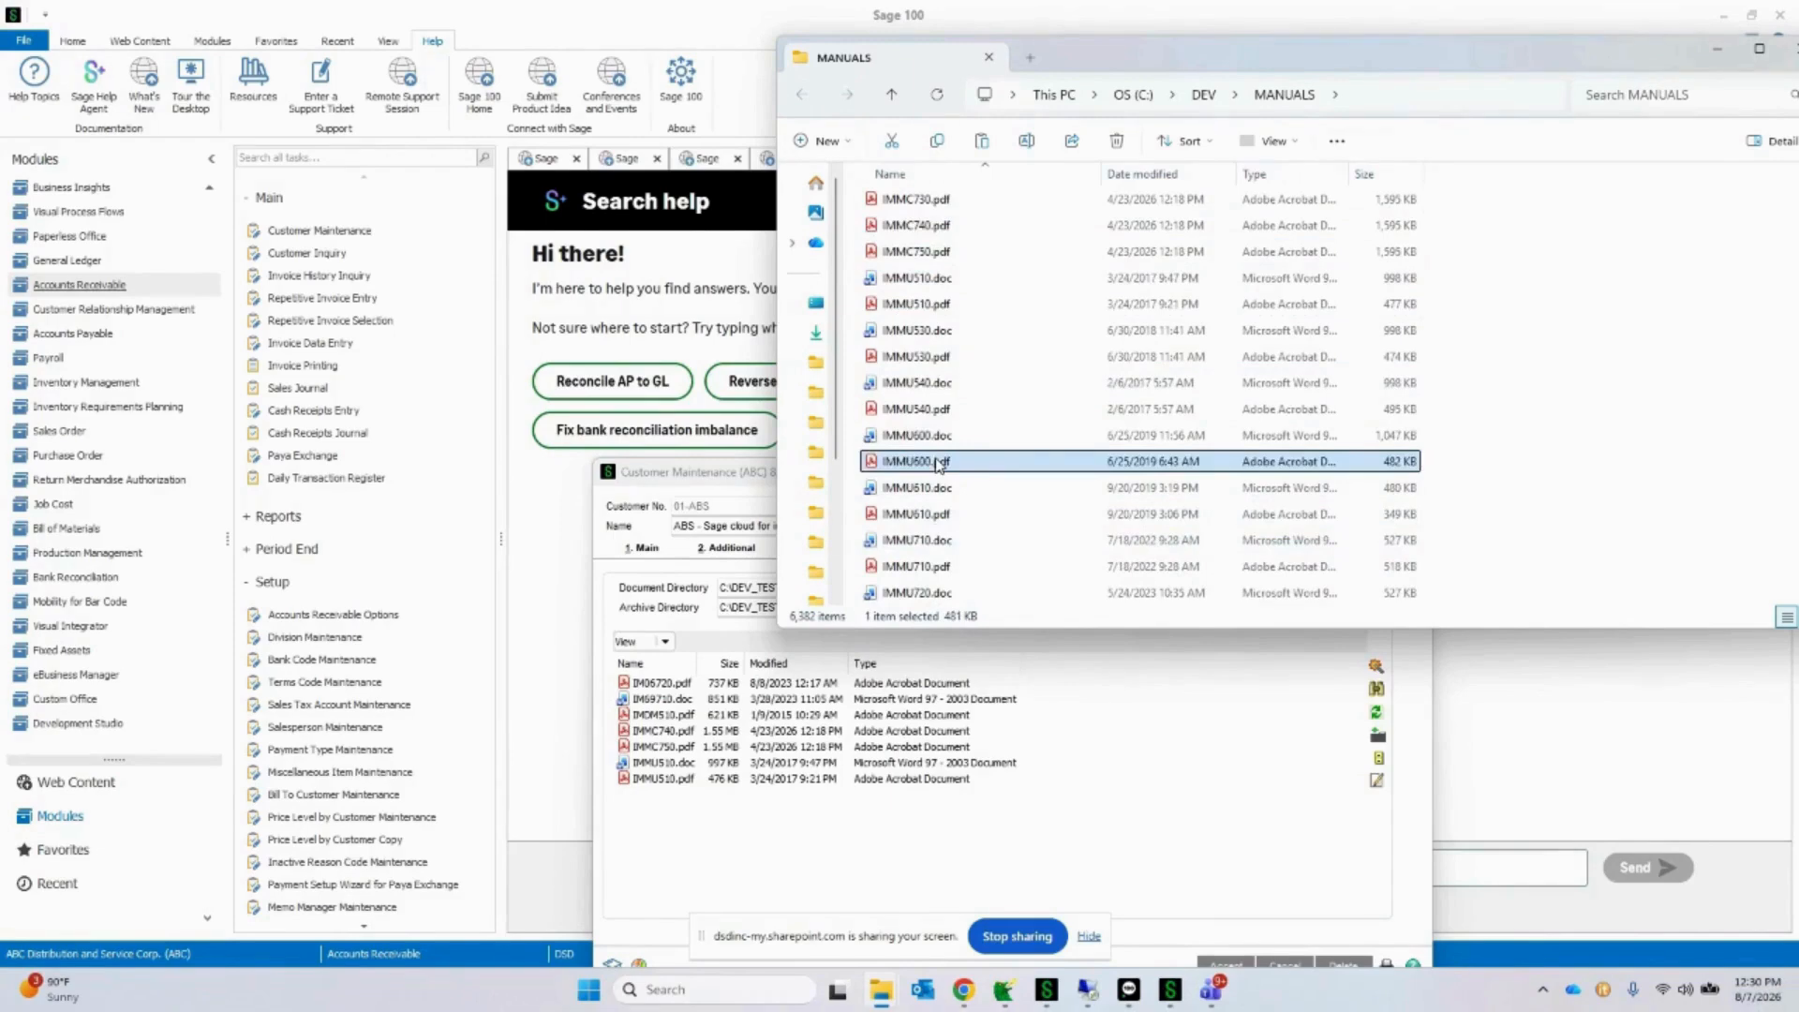
right_click(937, 463)
right_click(979, 821)
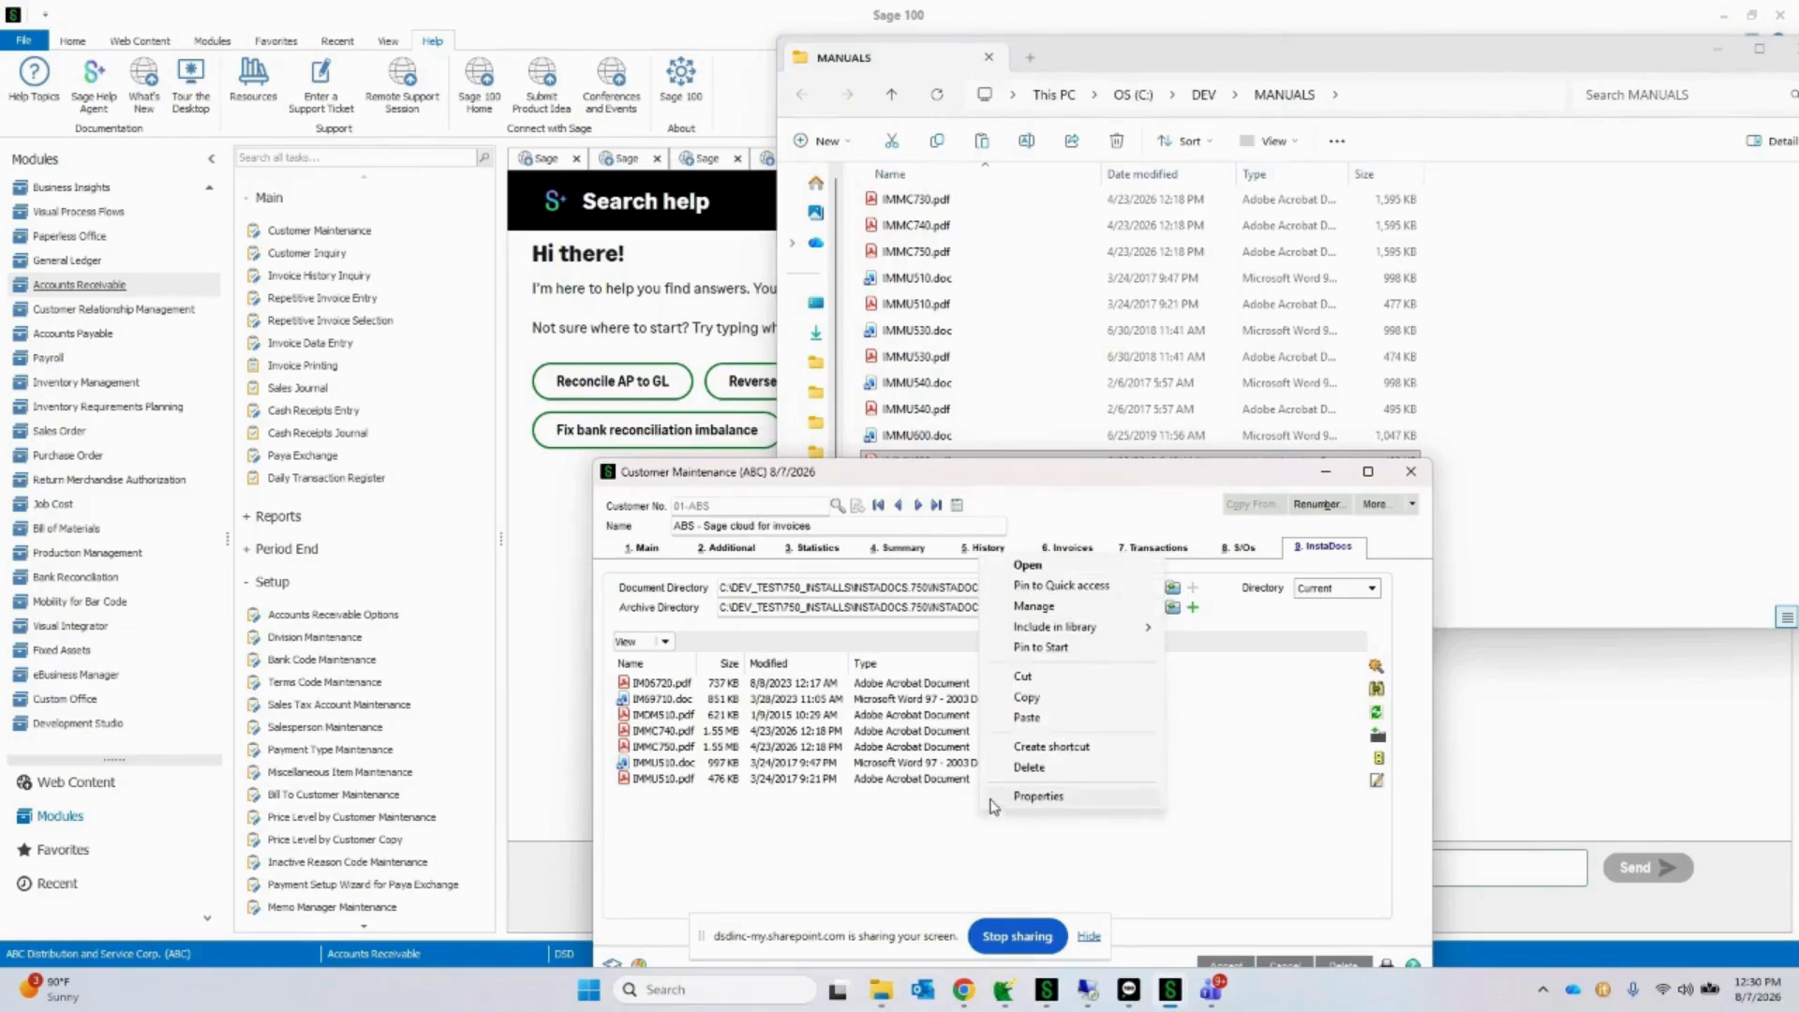
click(1027, 717)
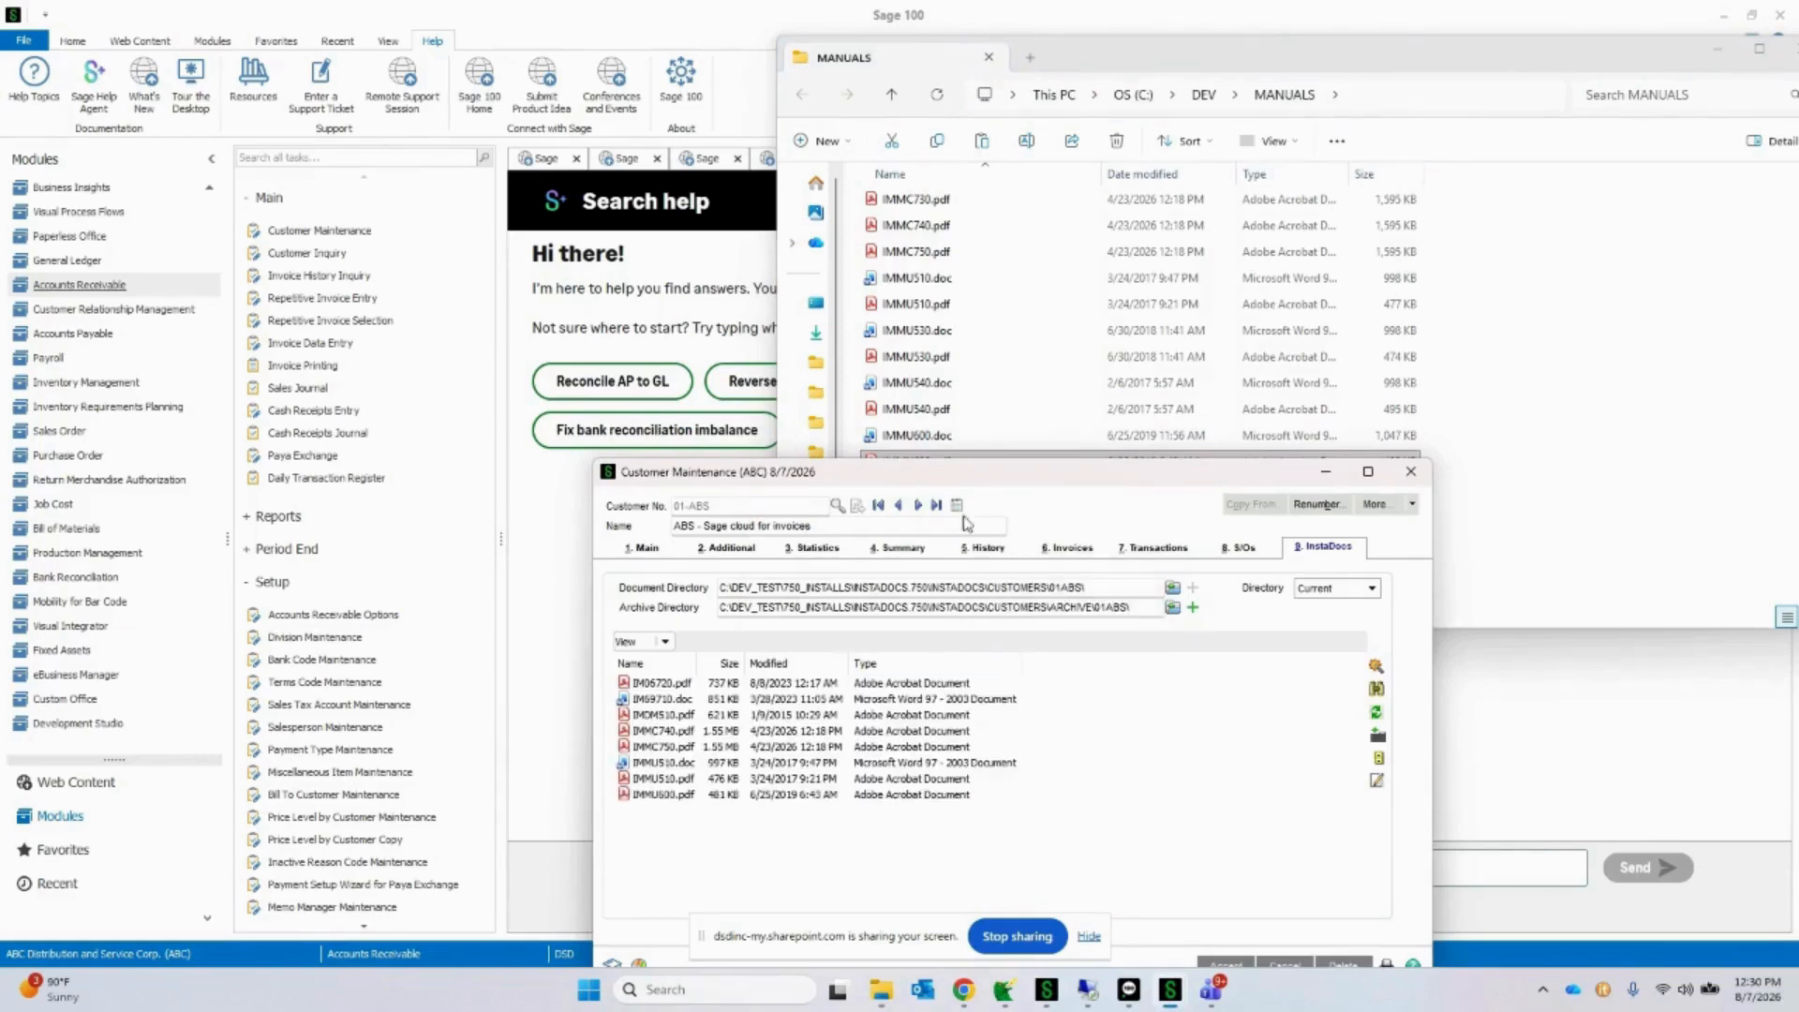
Step: Place Customer Maintenance beside the folder and copy IMMC750.pdf from InstaDocs into the MANUALS folder, replacing the existing file
drag(961, 474, 515, 204)
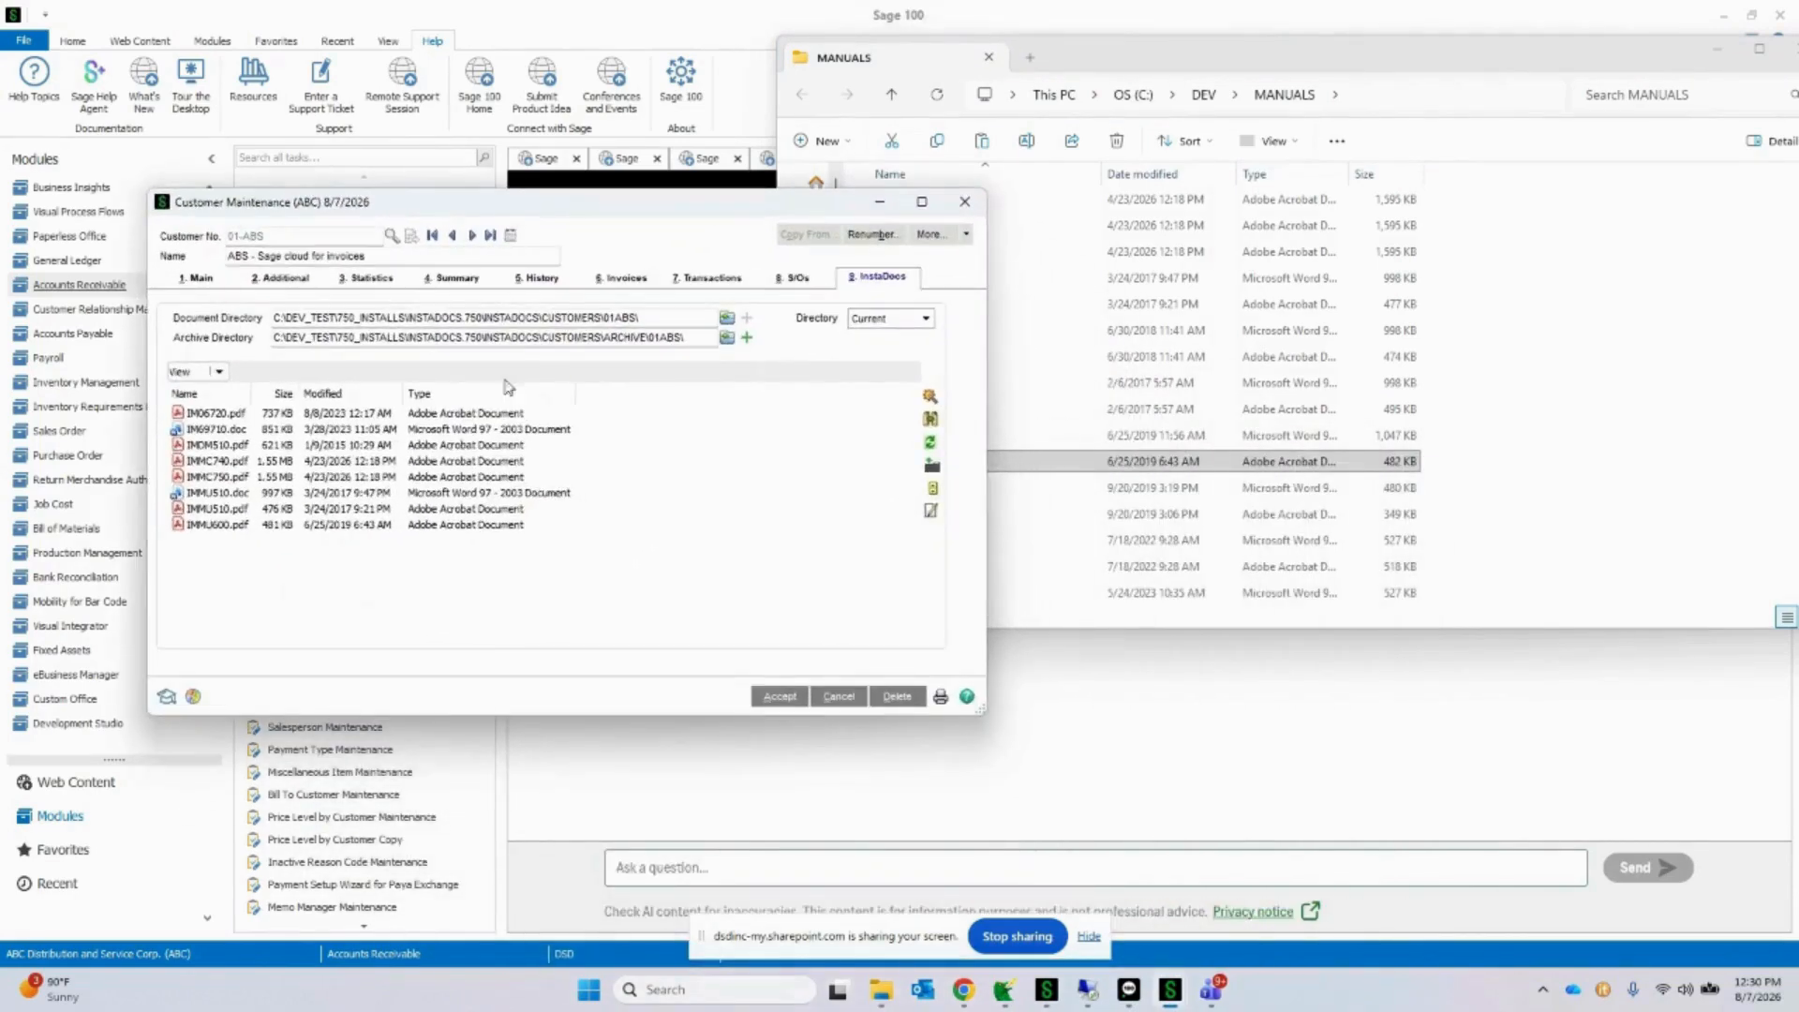
click(476, 478)
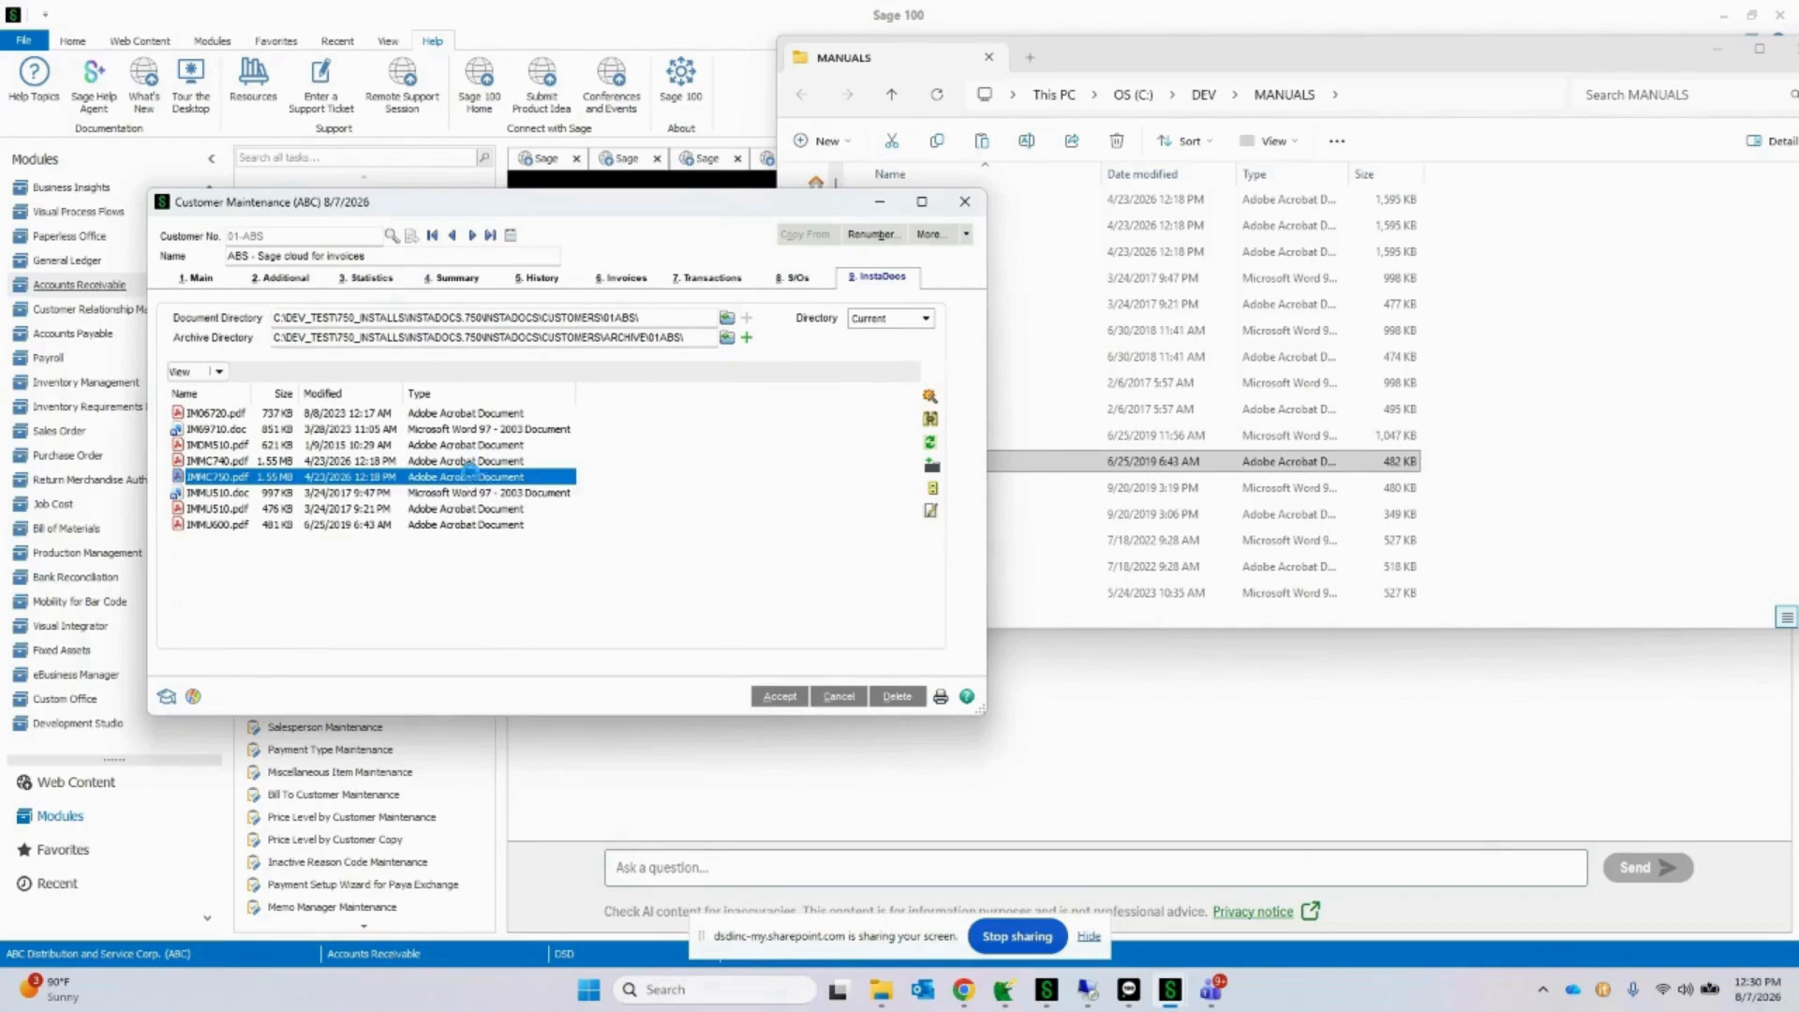
right_click(474, 481)
click(548, 751)
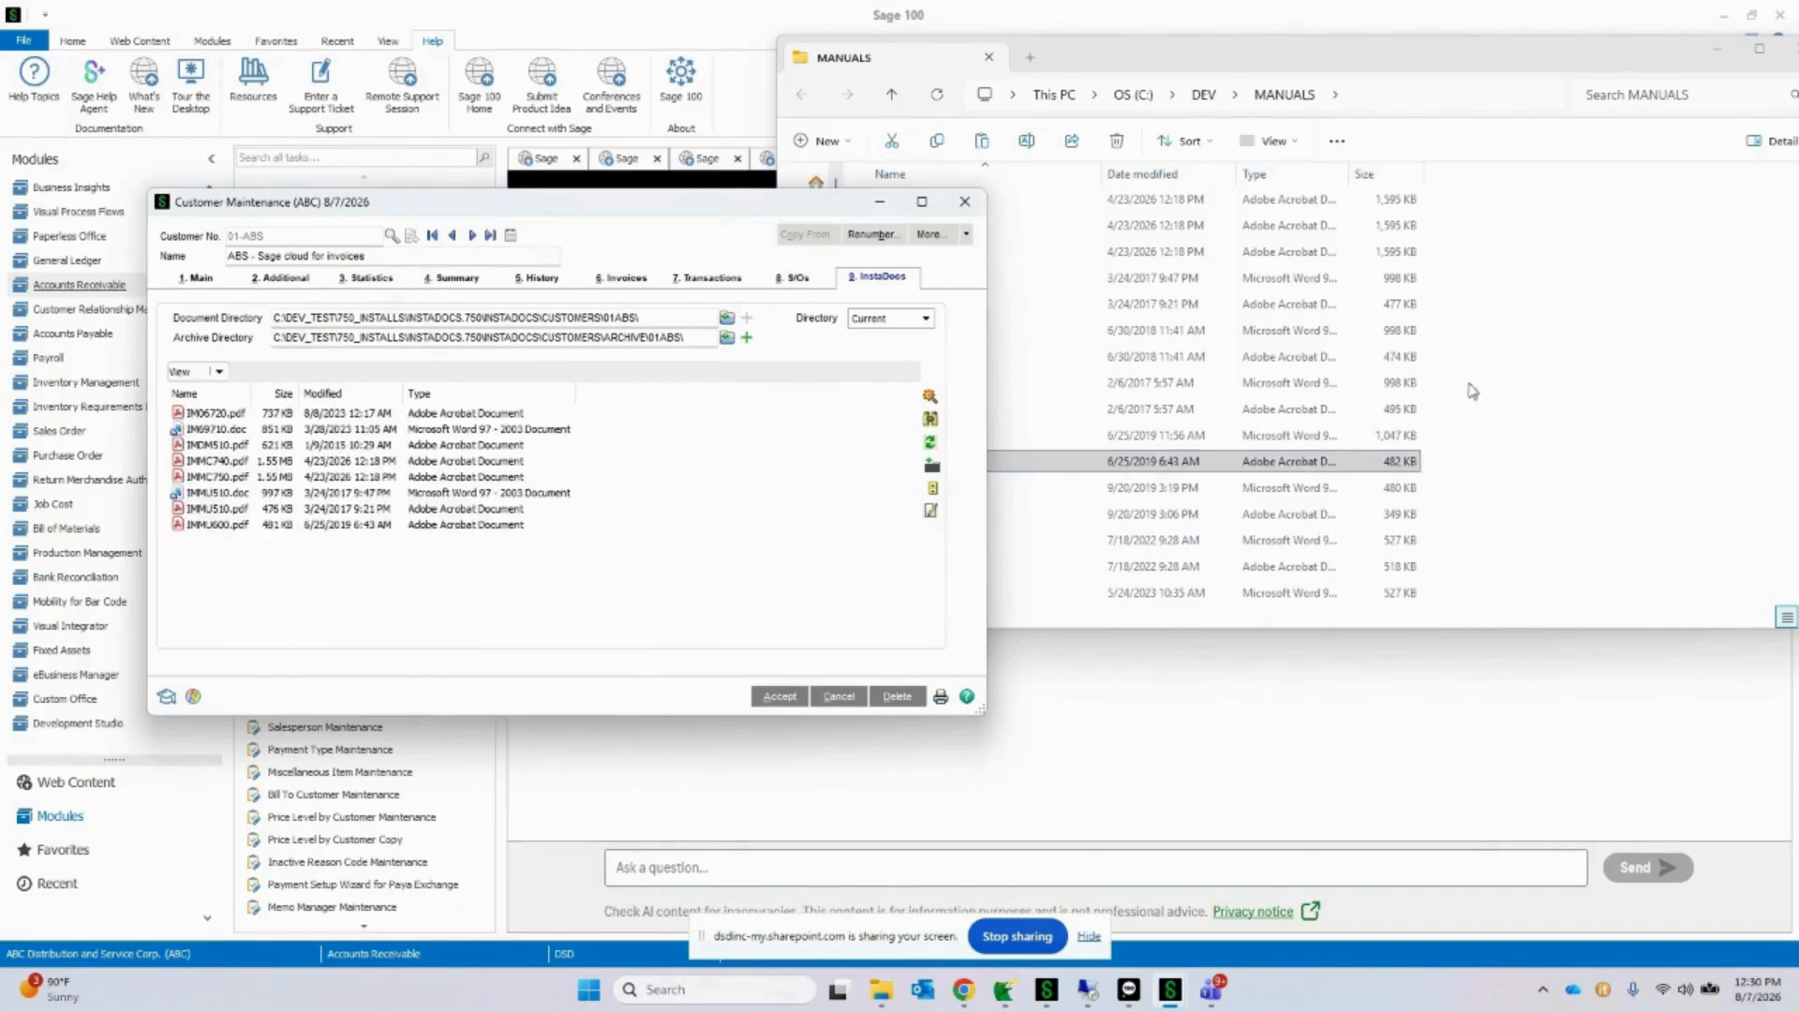
click(1498, 322)
right_click(1493, 269)
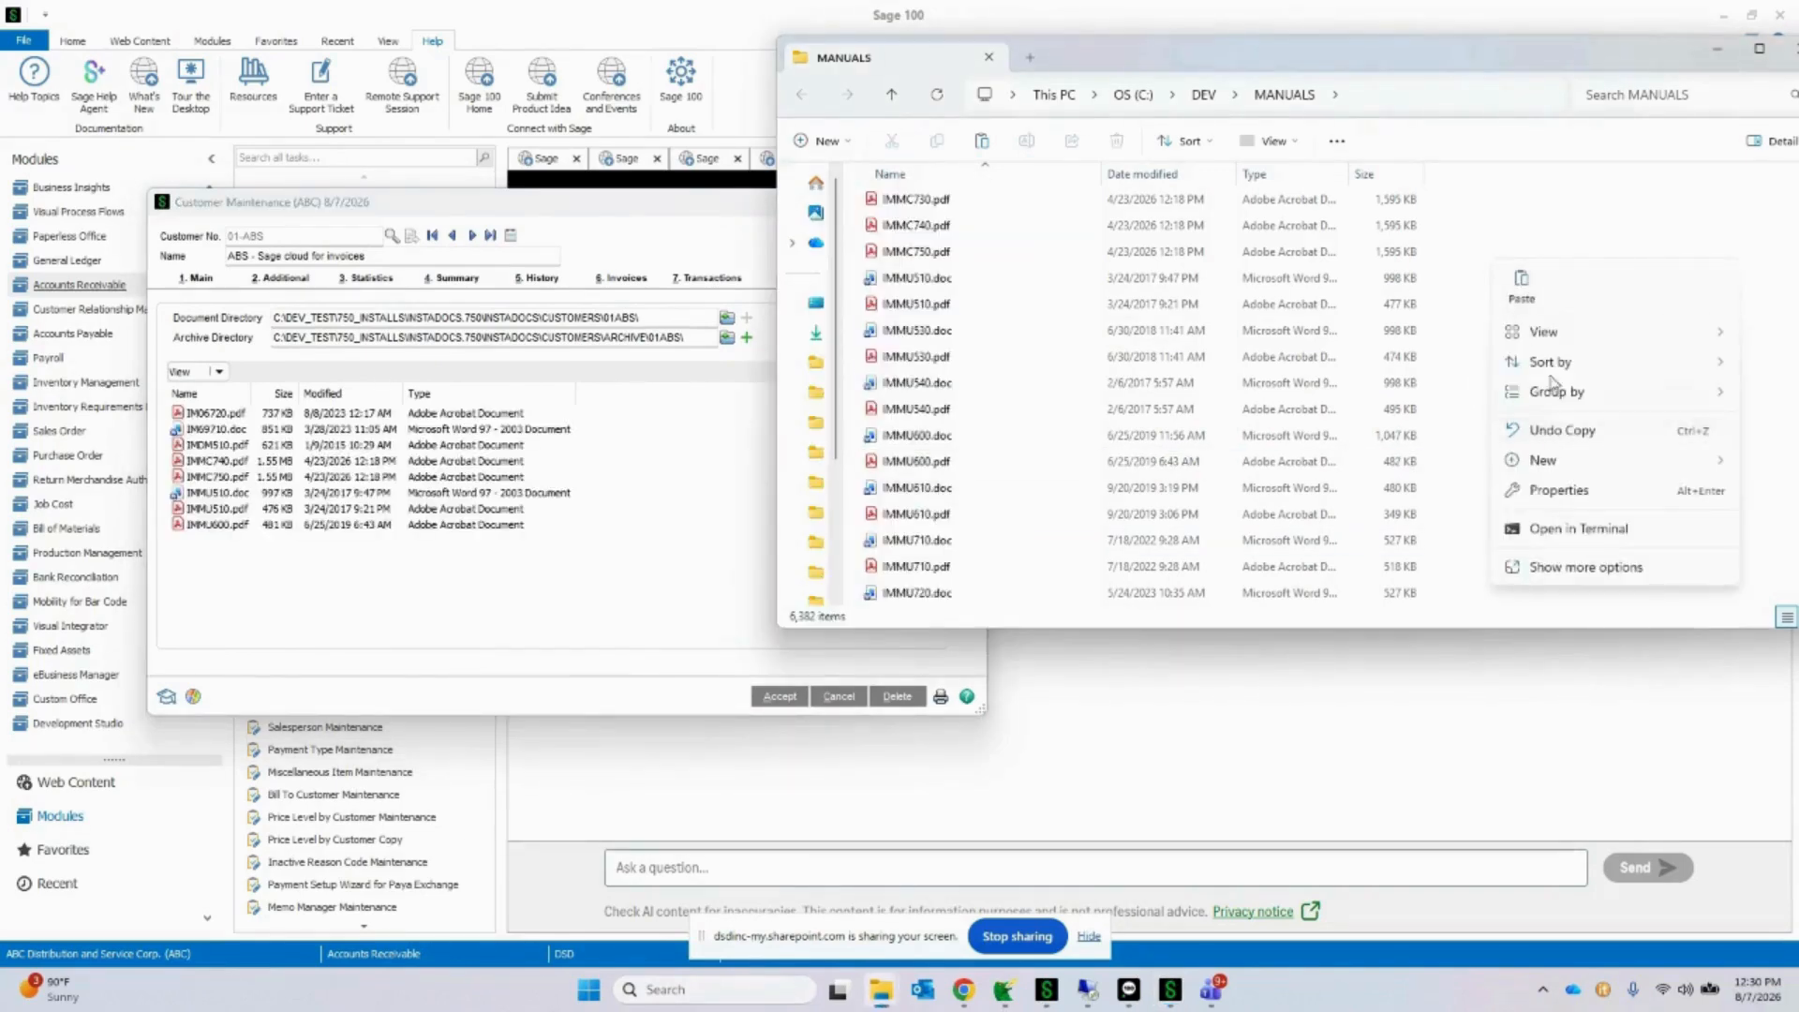
click(1521, 281)
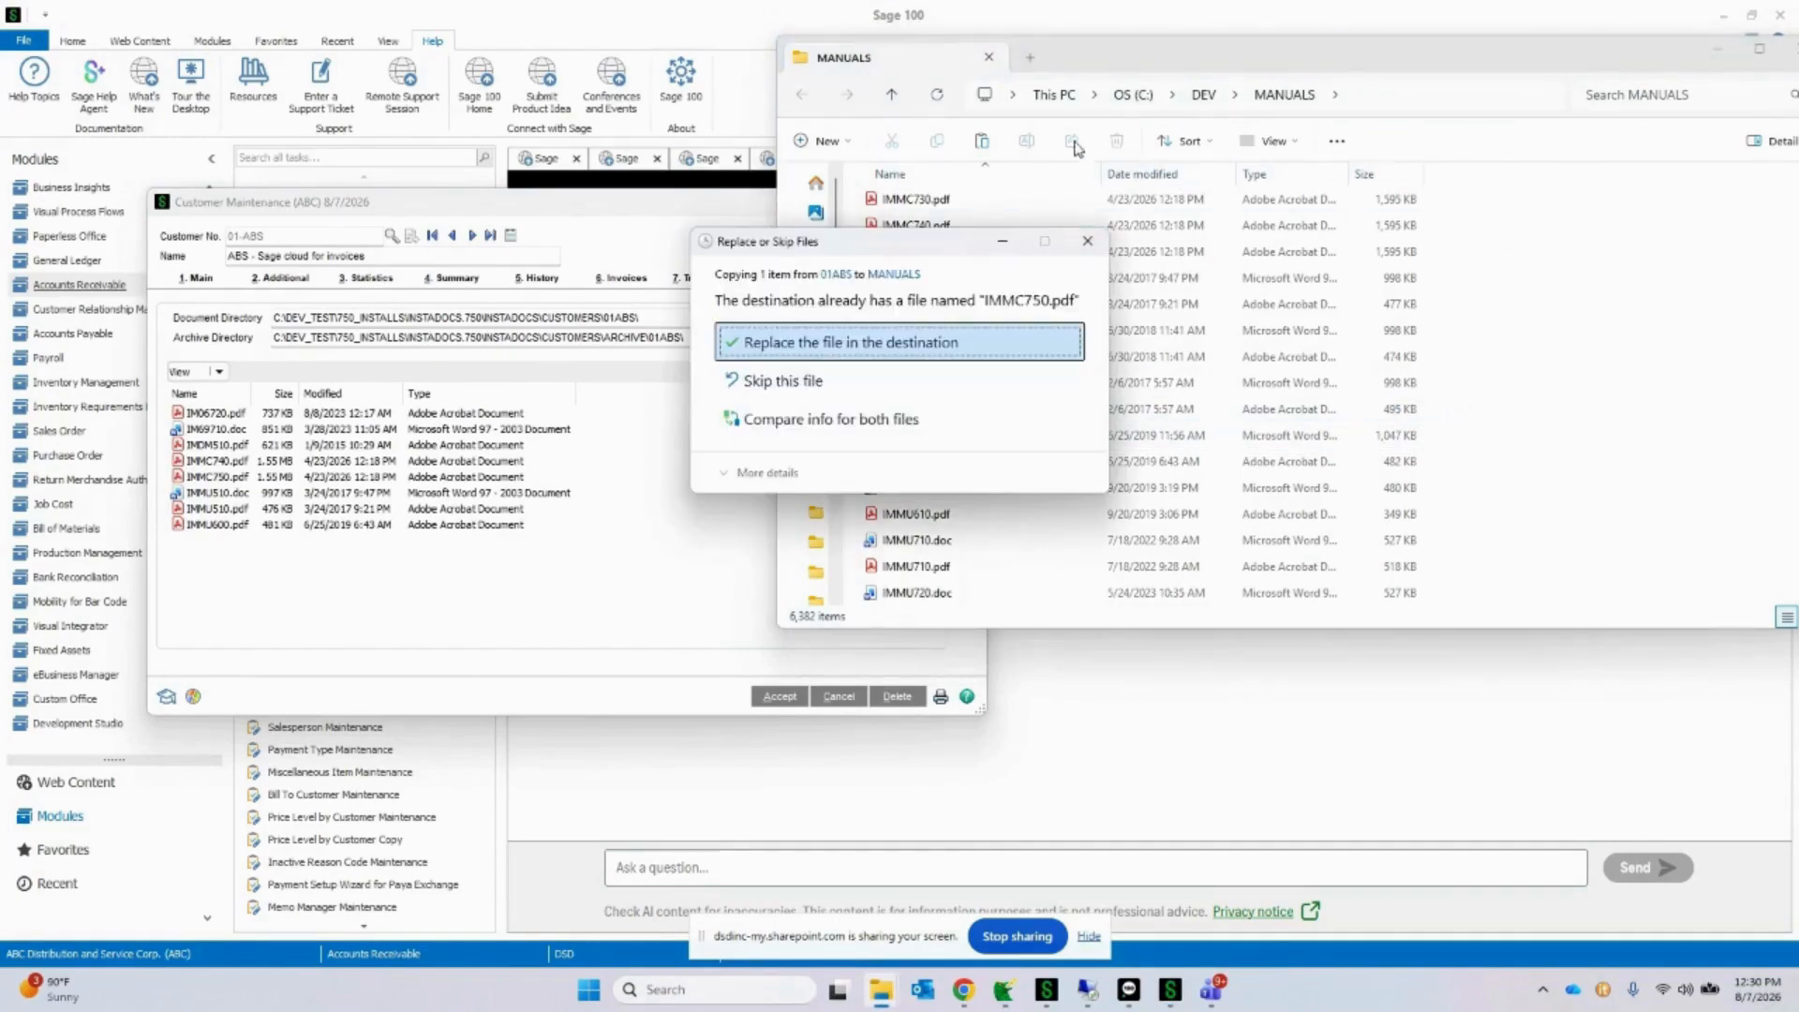
click(841, 364)
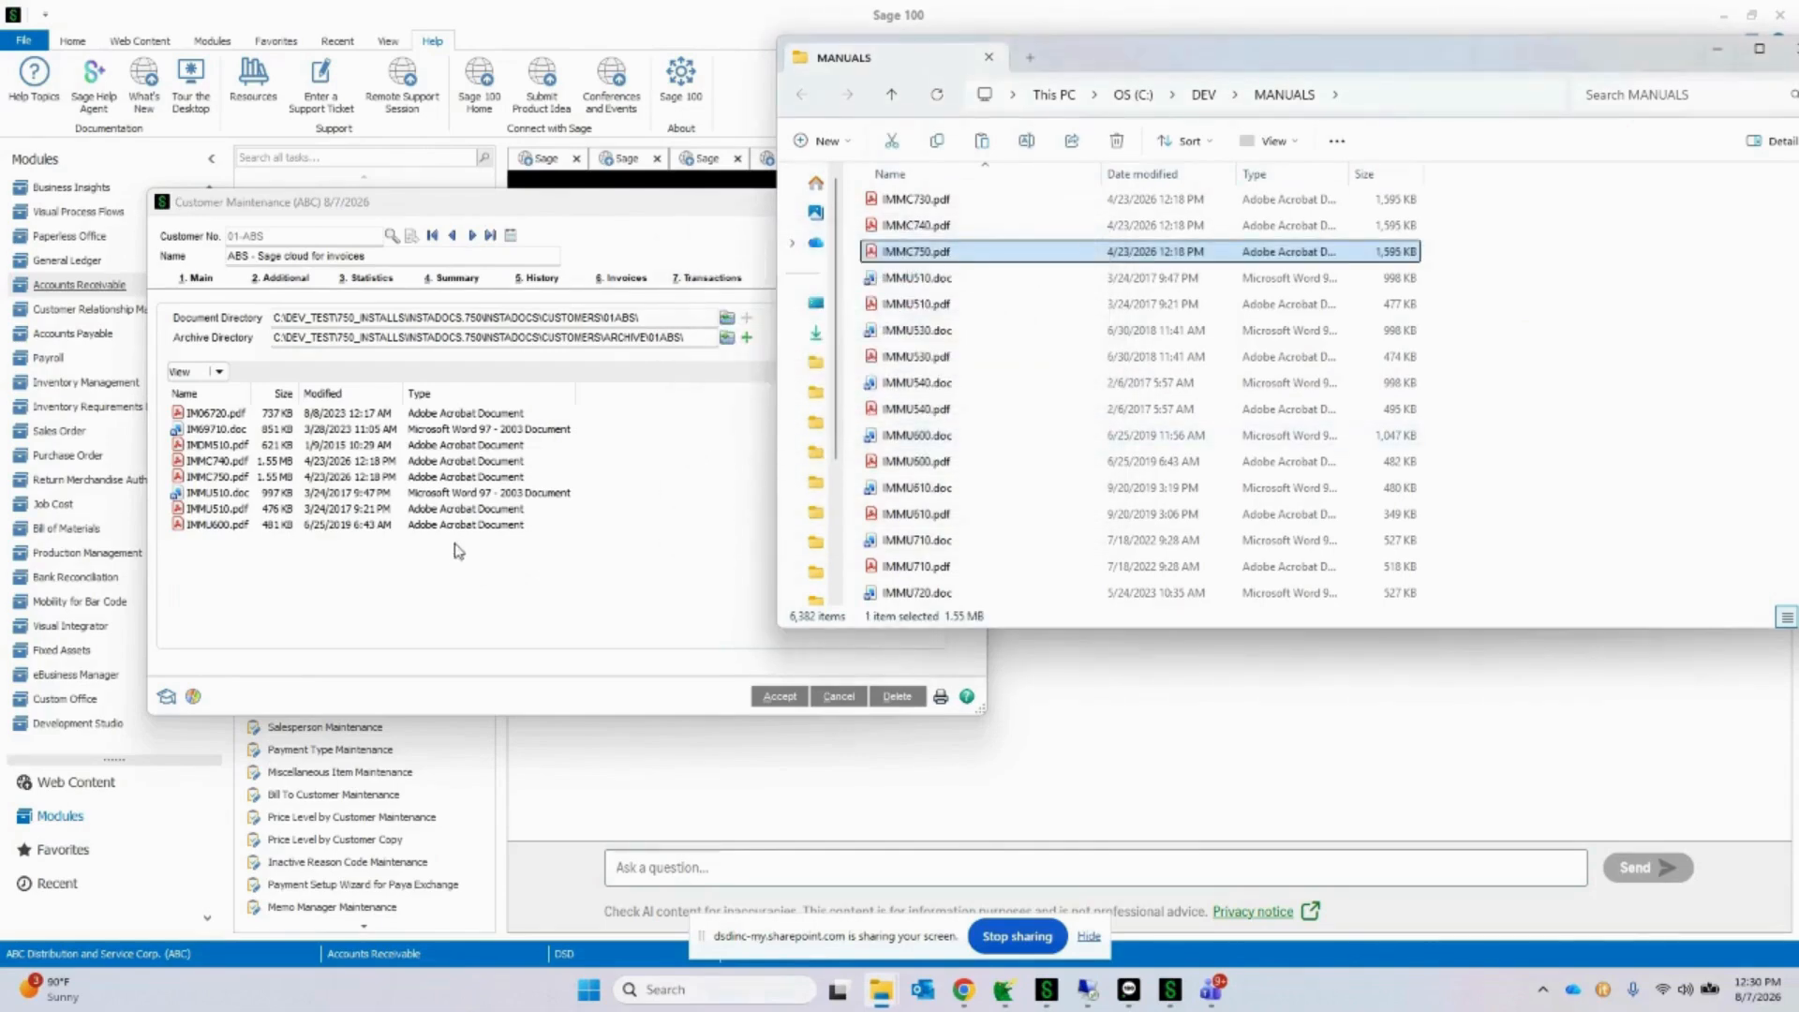
Step: Transfer IMMU600.pdf from the InstaDocs document list directly to the MANUALS folder, replacing the file there
click(461, 526)
drag(461, 532, 1207, 473)
click(860, 356)
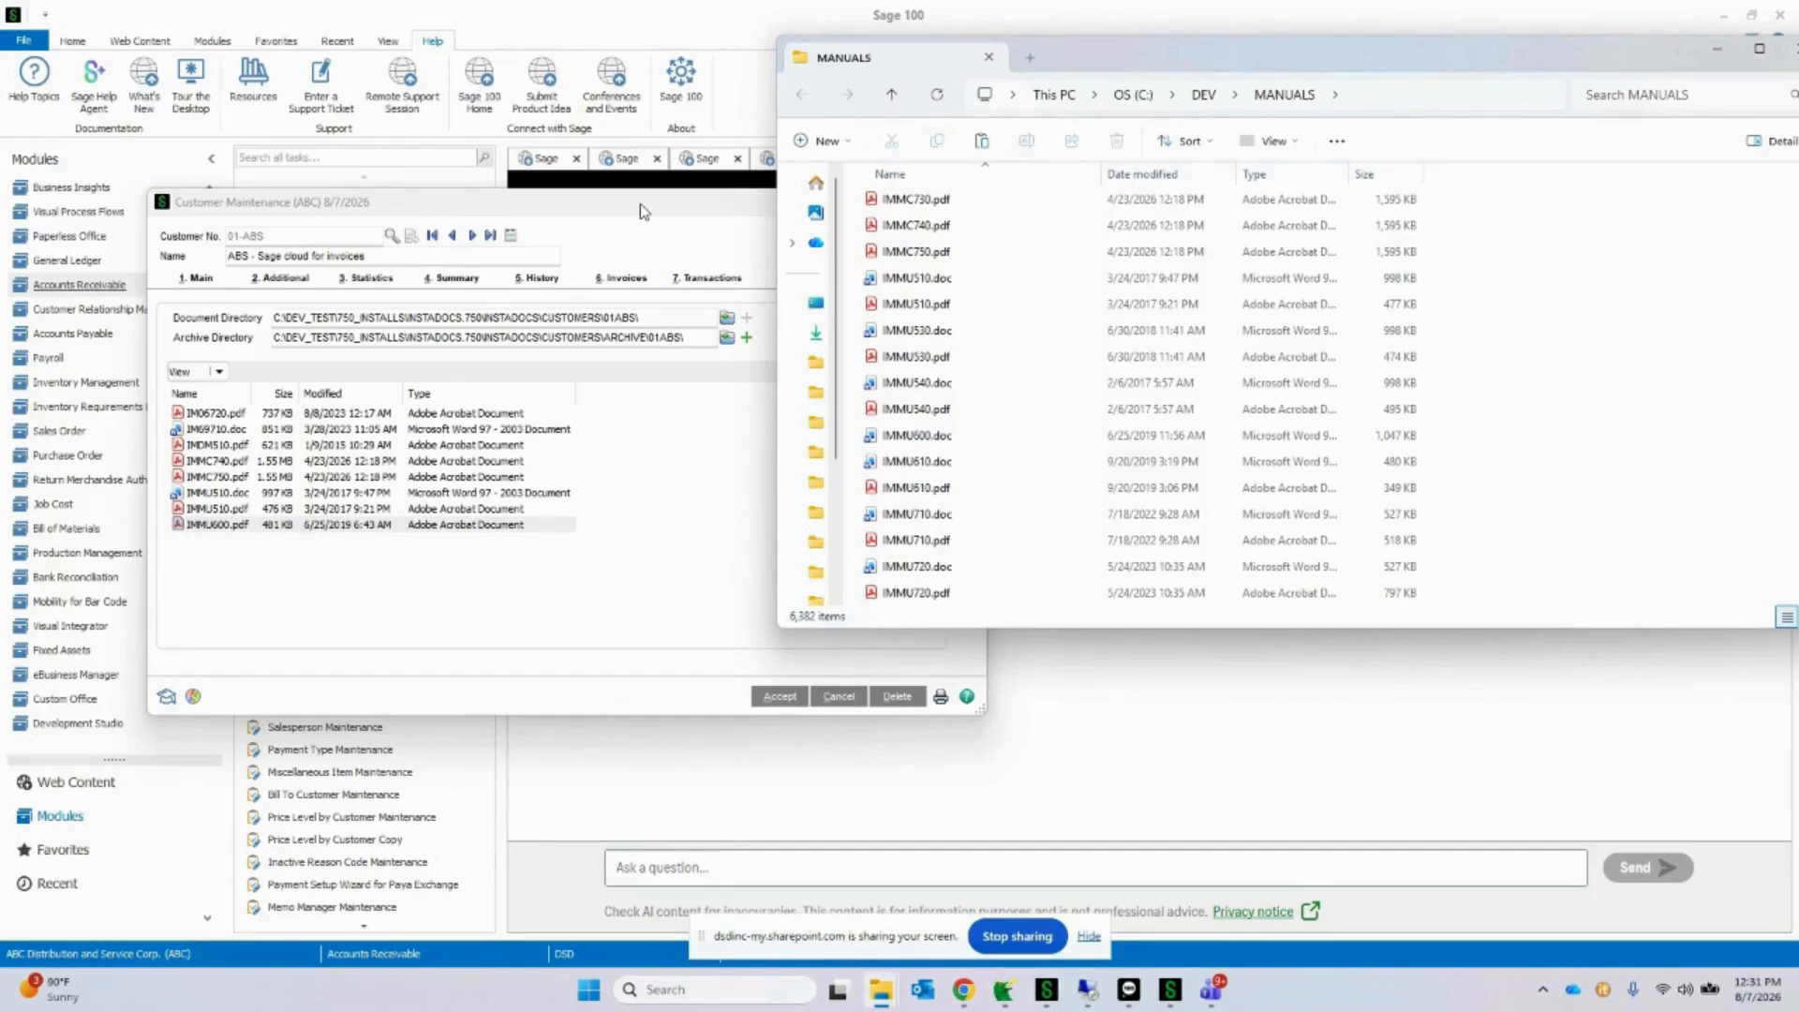
Step: Clear the MANUALS window away from Customer Maintenance and open the InstaDocs Tag Entry for IM06720.pdf
drag(1156, 54, 1798, 168)
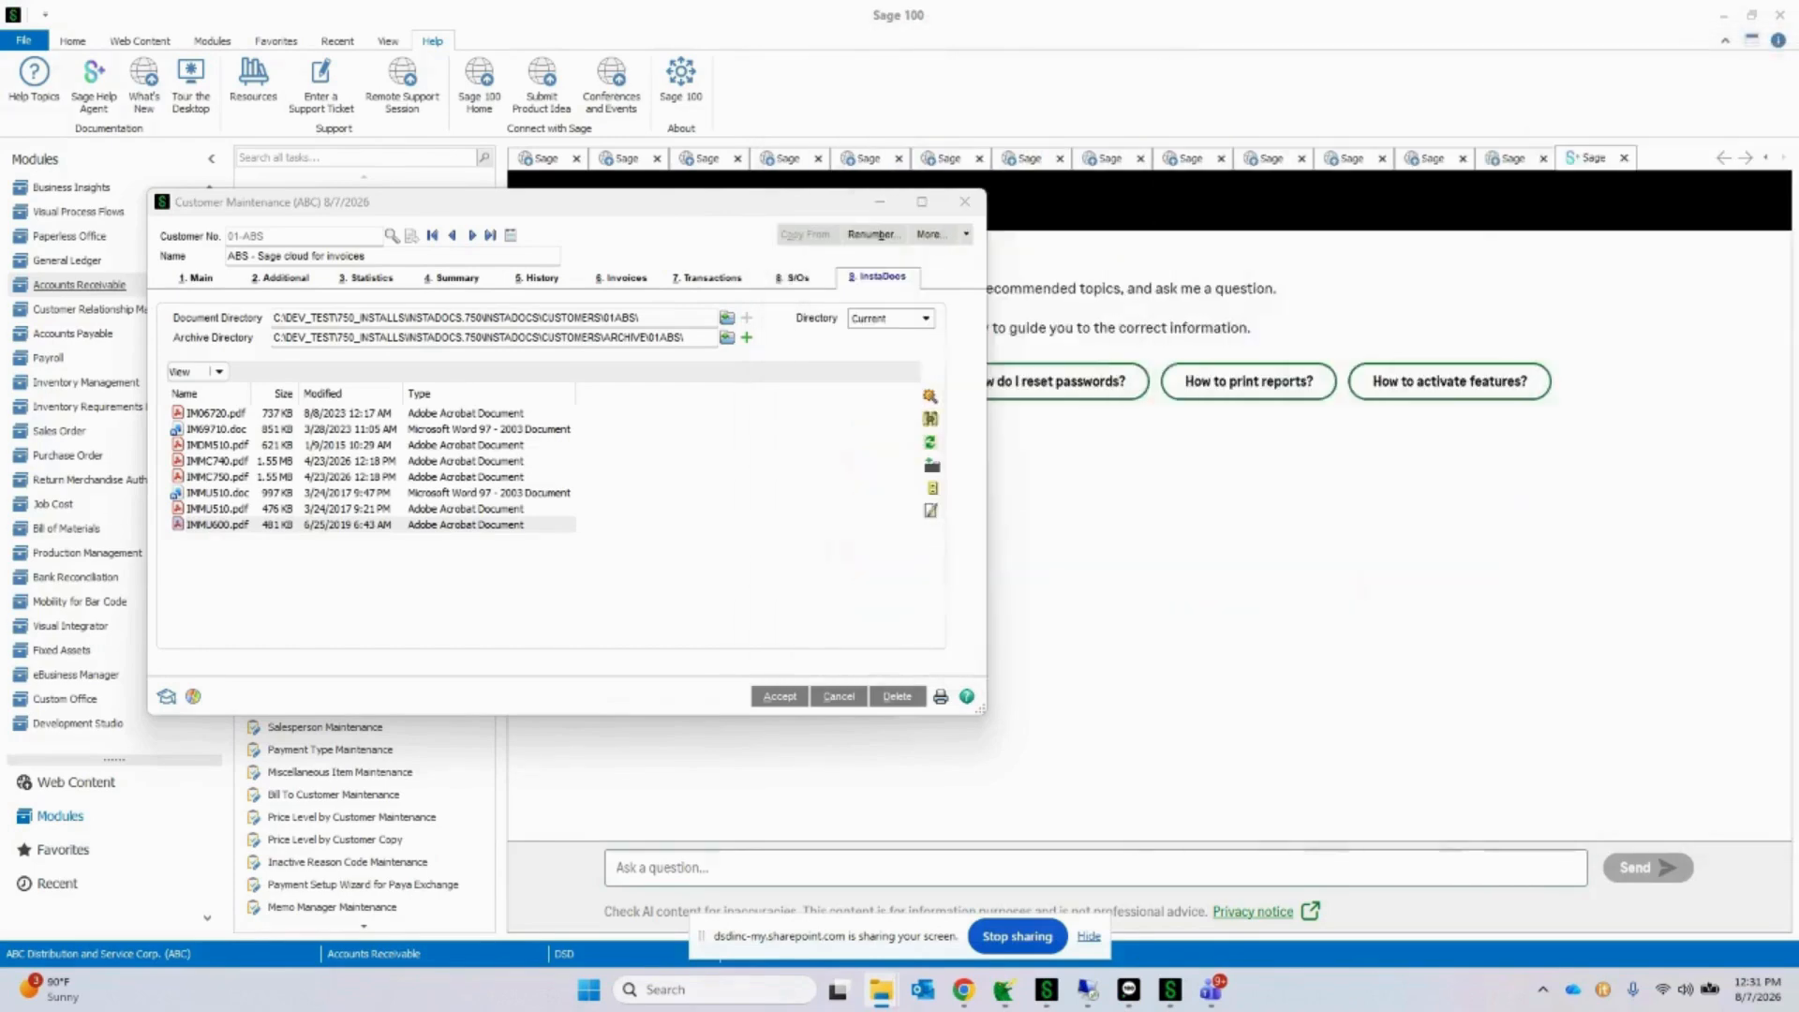
drag(710, 201, 1110, 208)
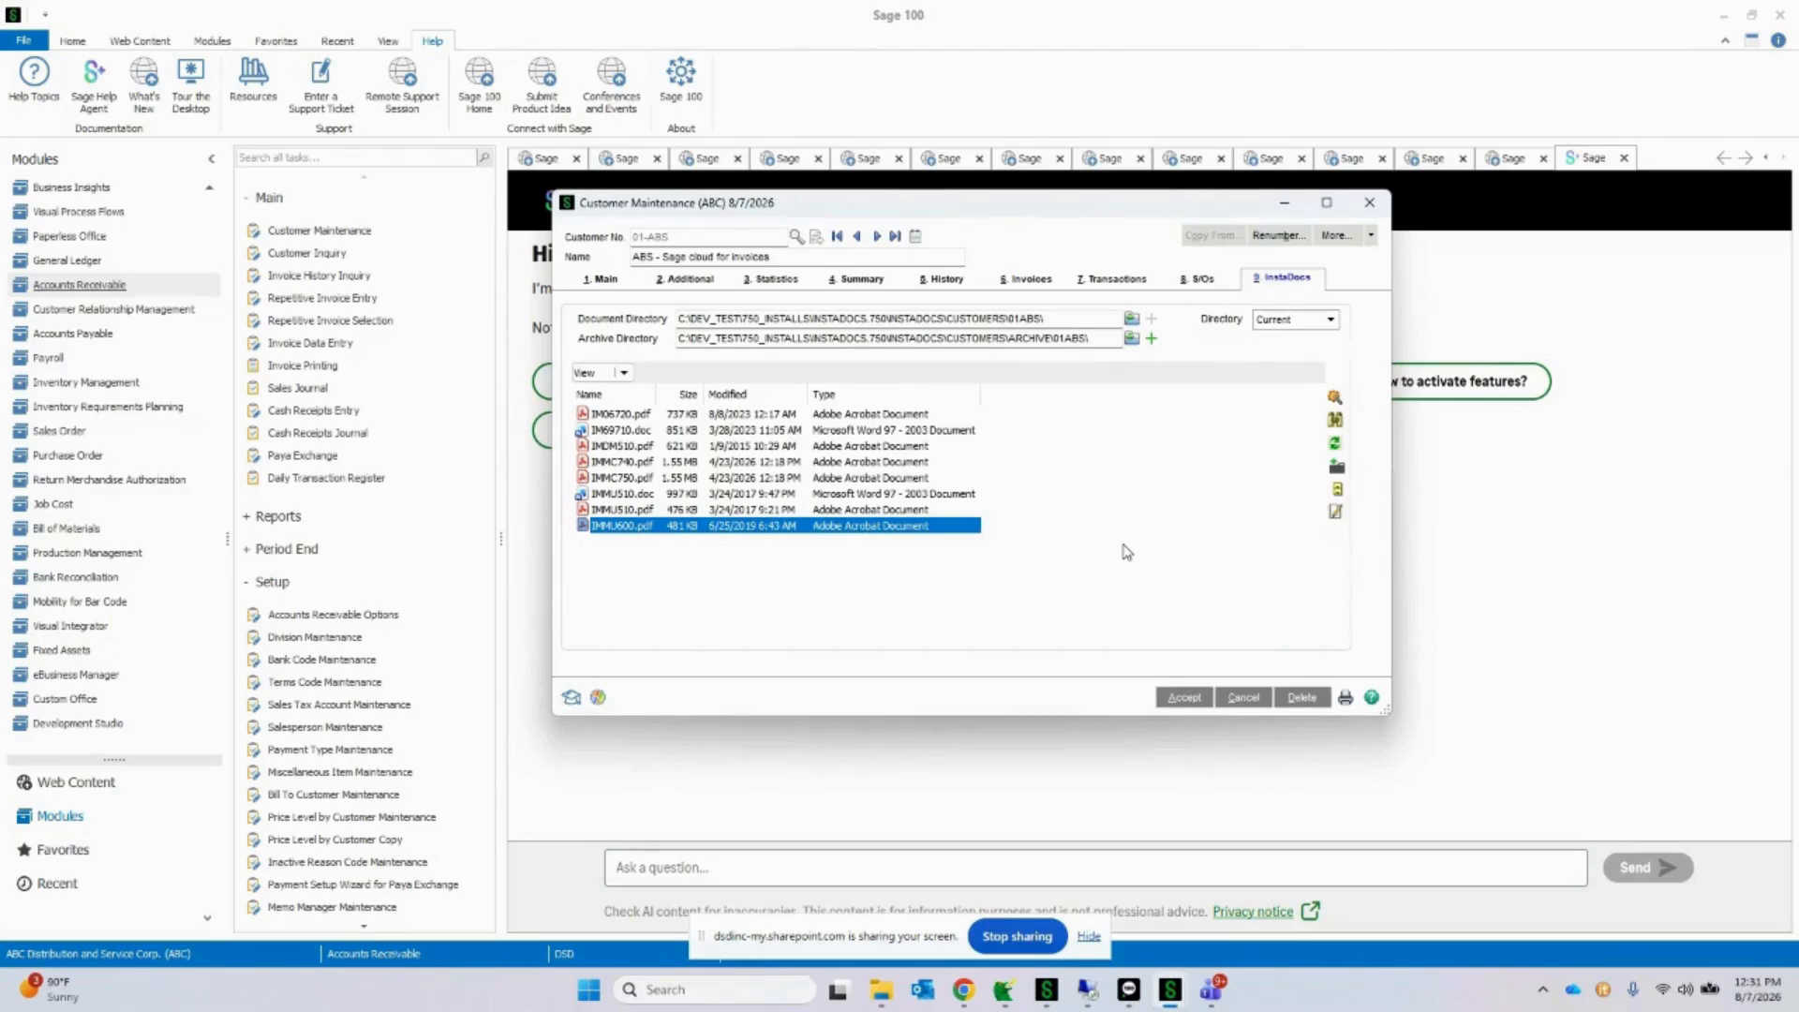
click(707, 415)
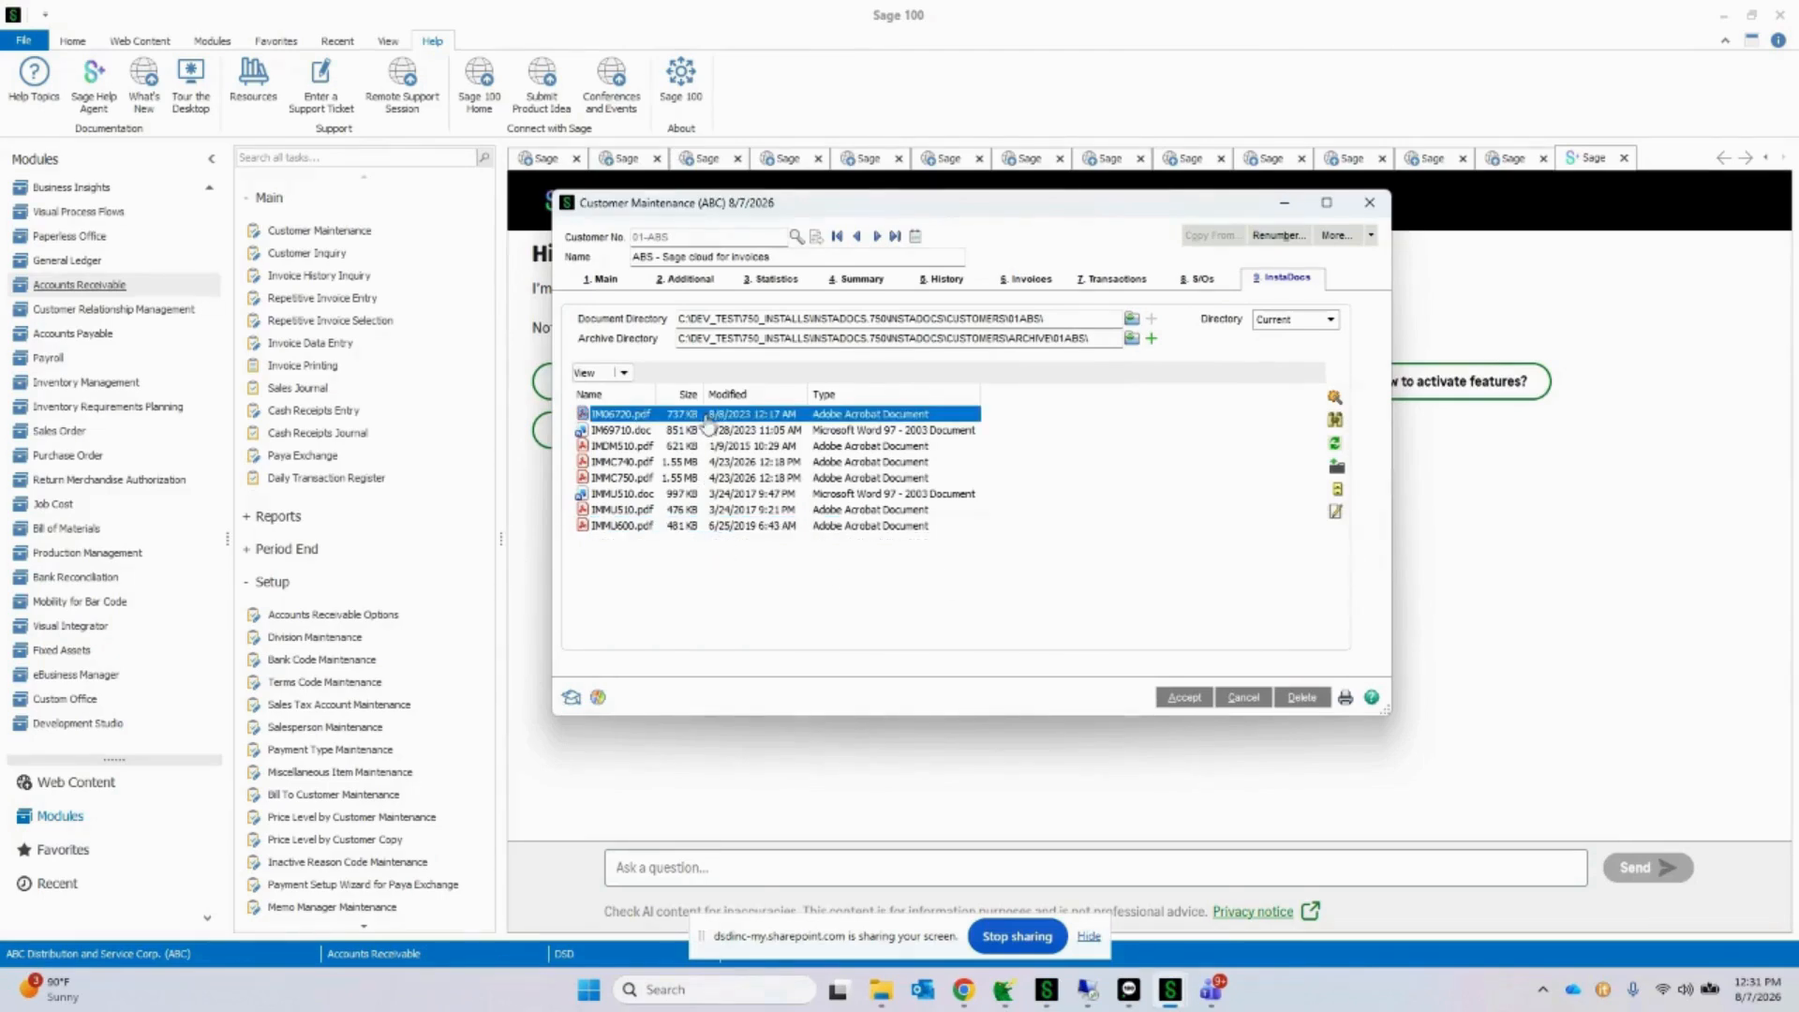
click(1336, 408)
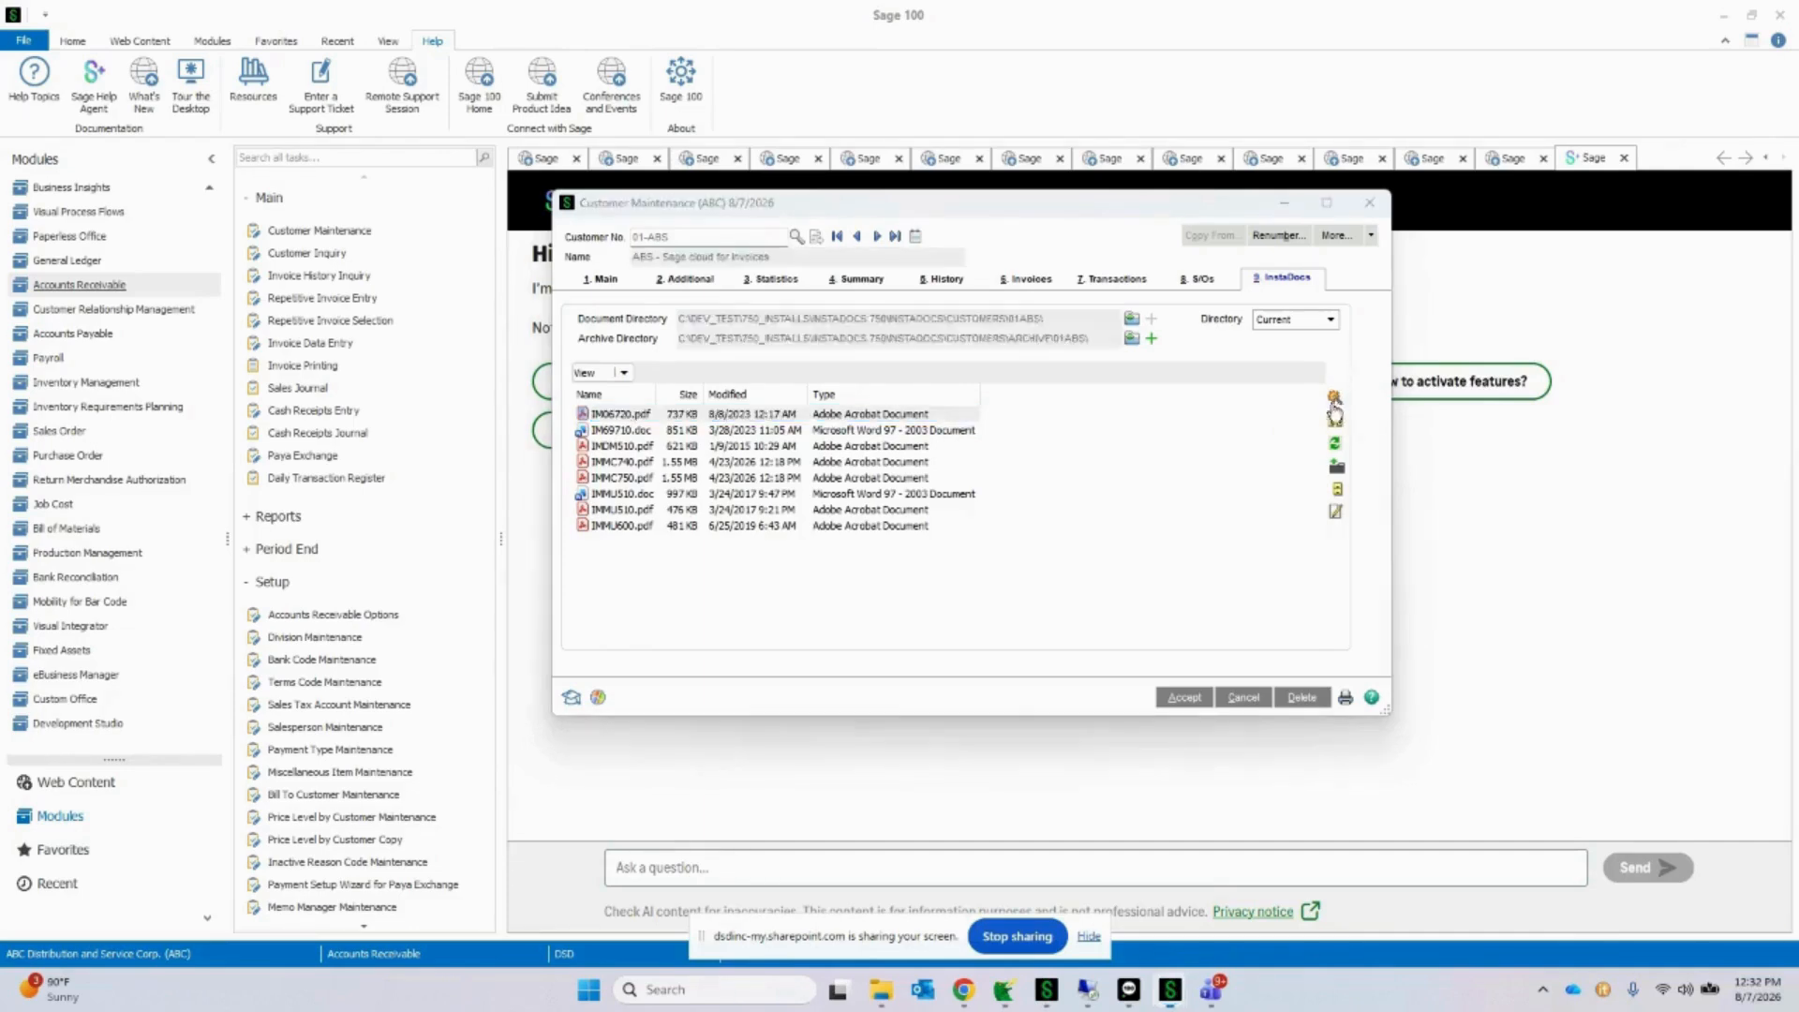
drag(1024, 379, 1024, 469)
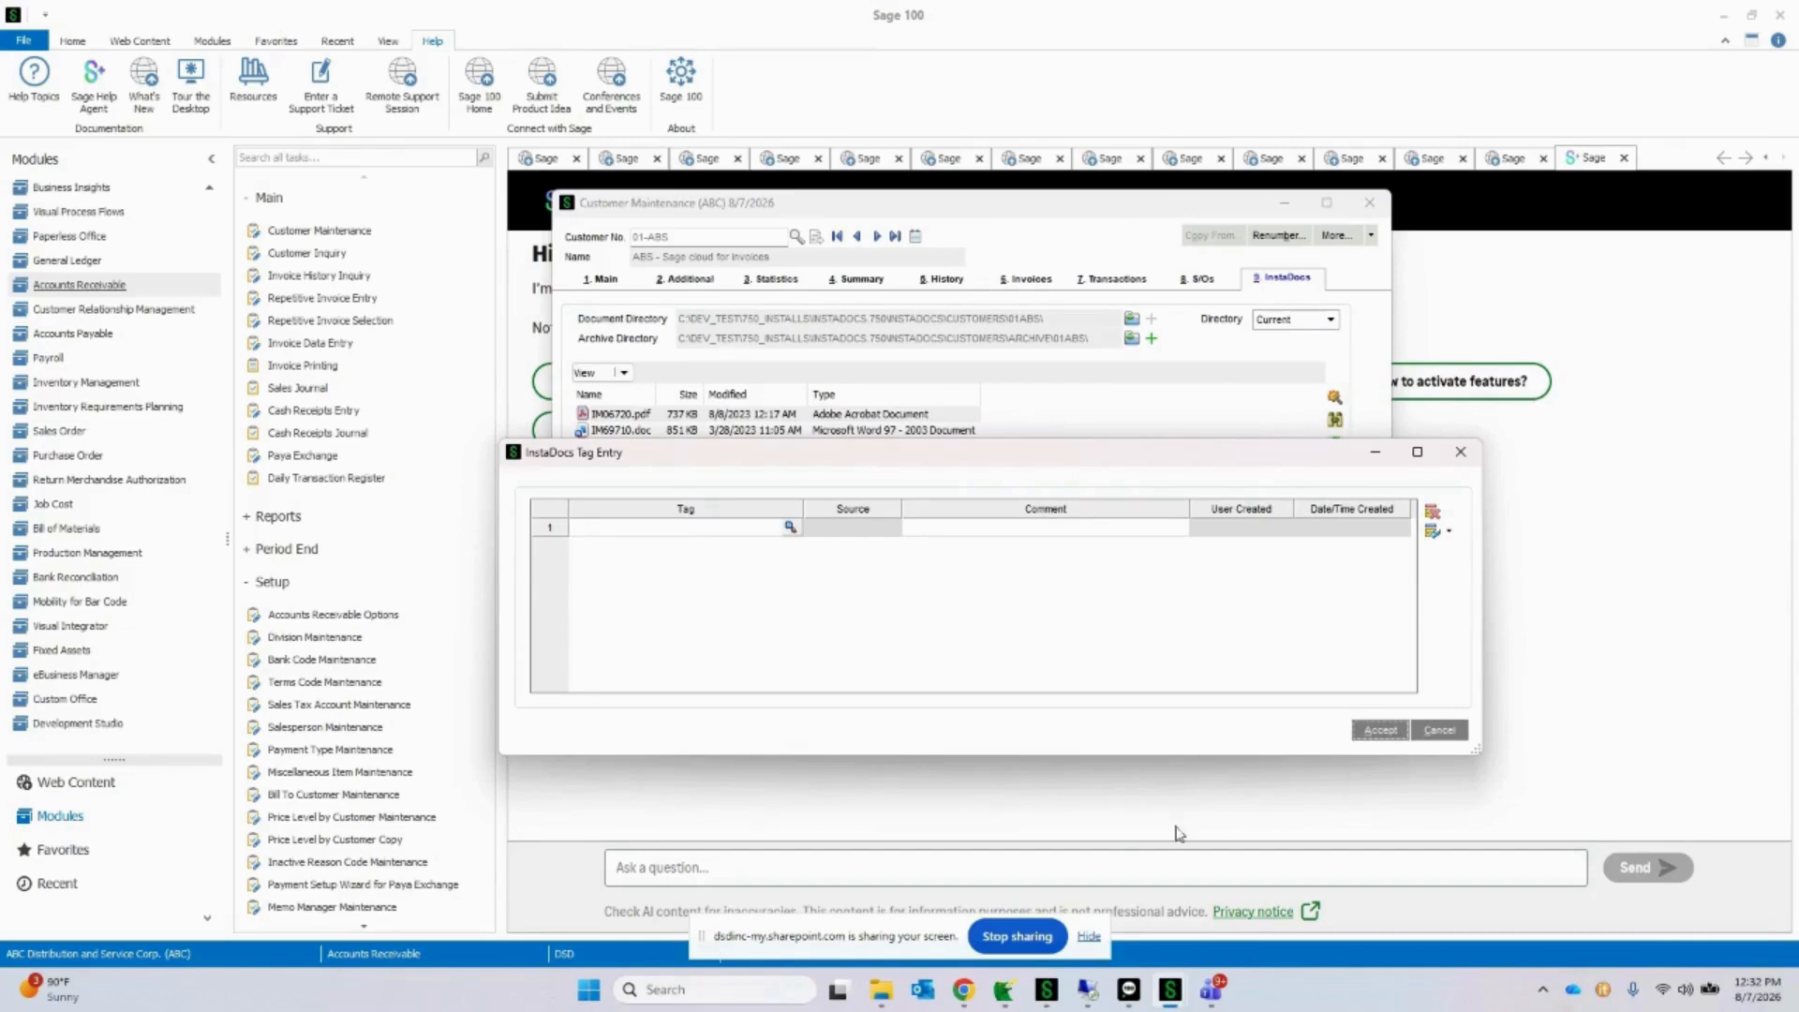
Step: Enter a custom tag made of the presenter's first name followed by WAS HERE, with the comment "Webinary Aug 2026"
click(724, 534)
text(JON WAS HERE)
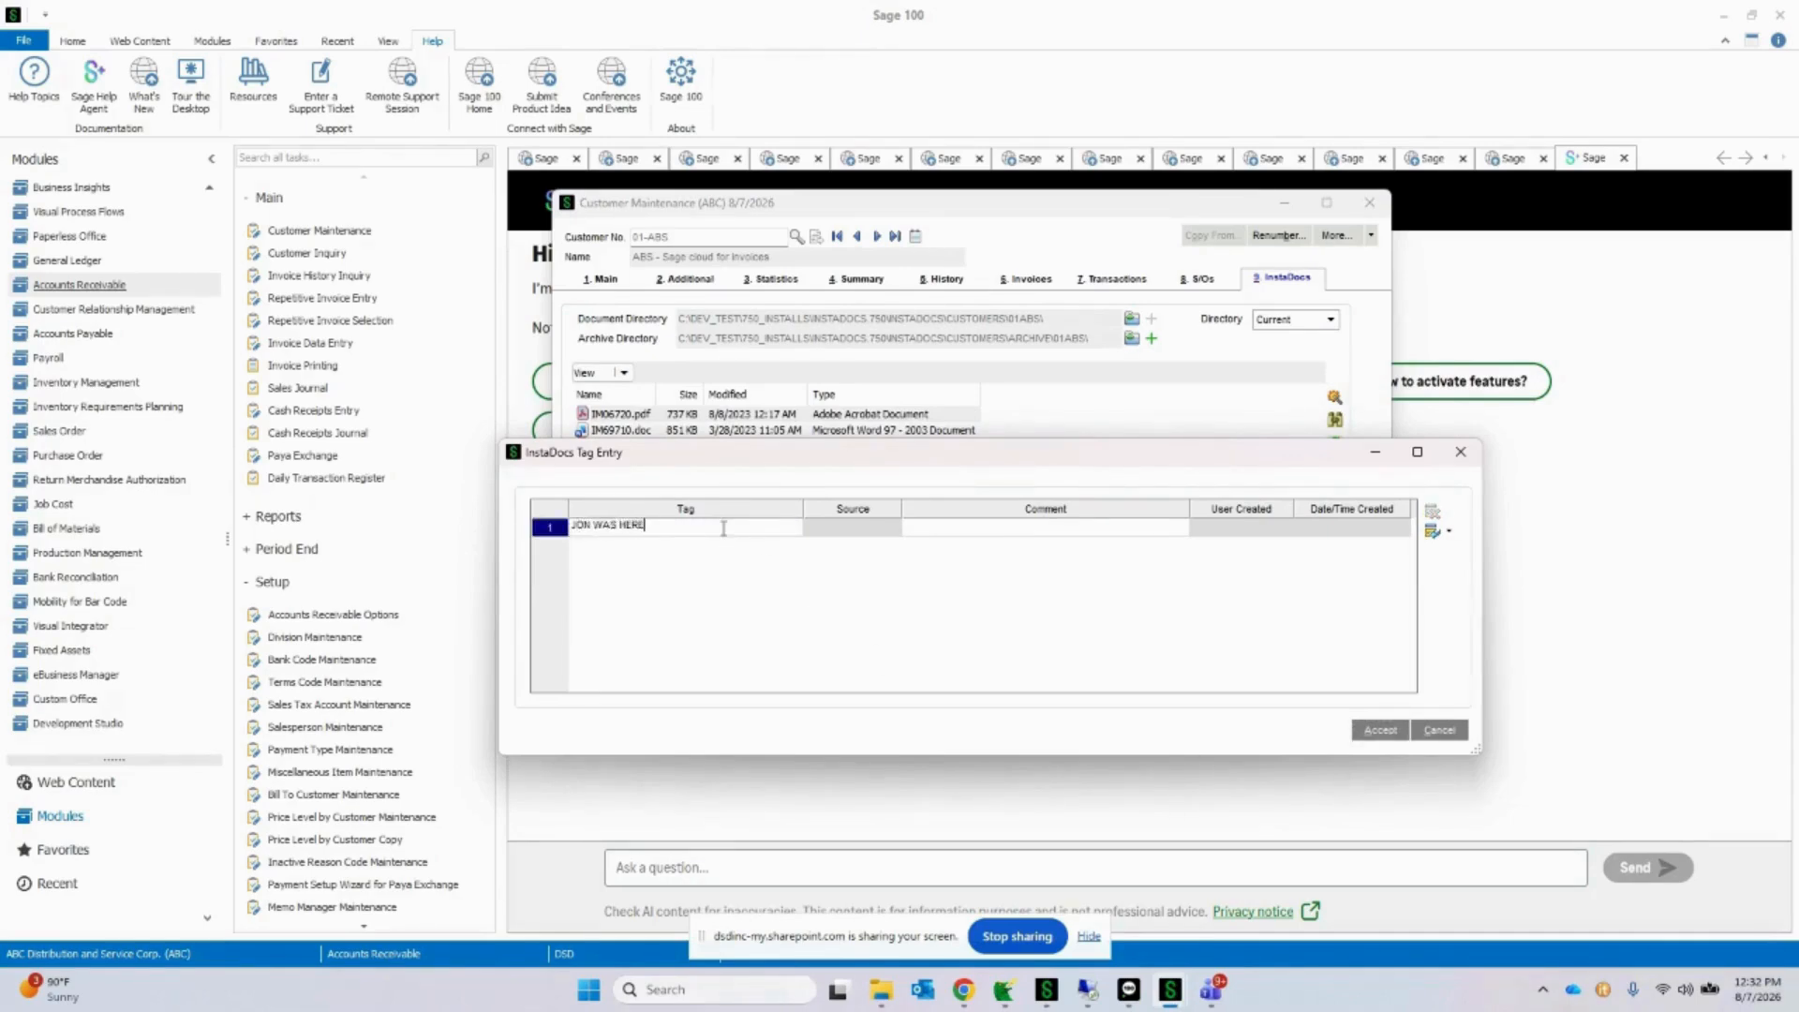
key(Tab)
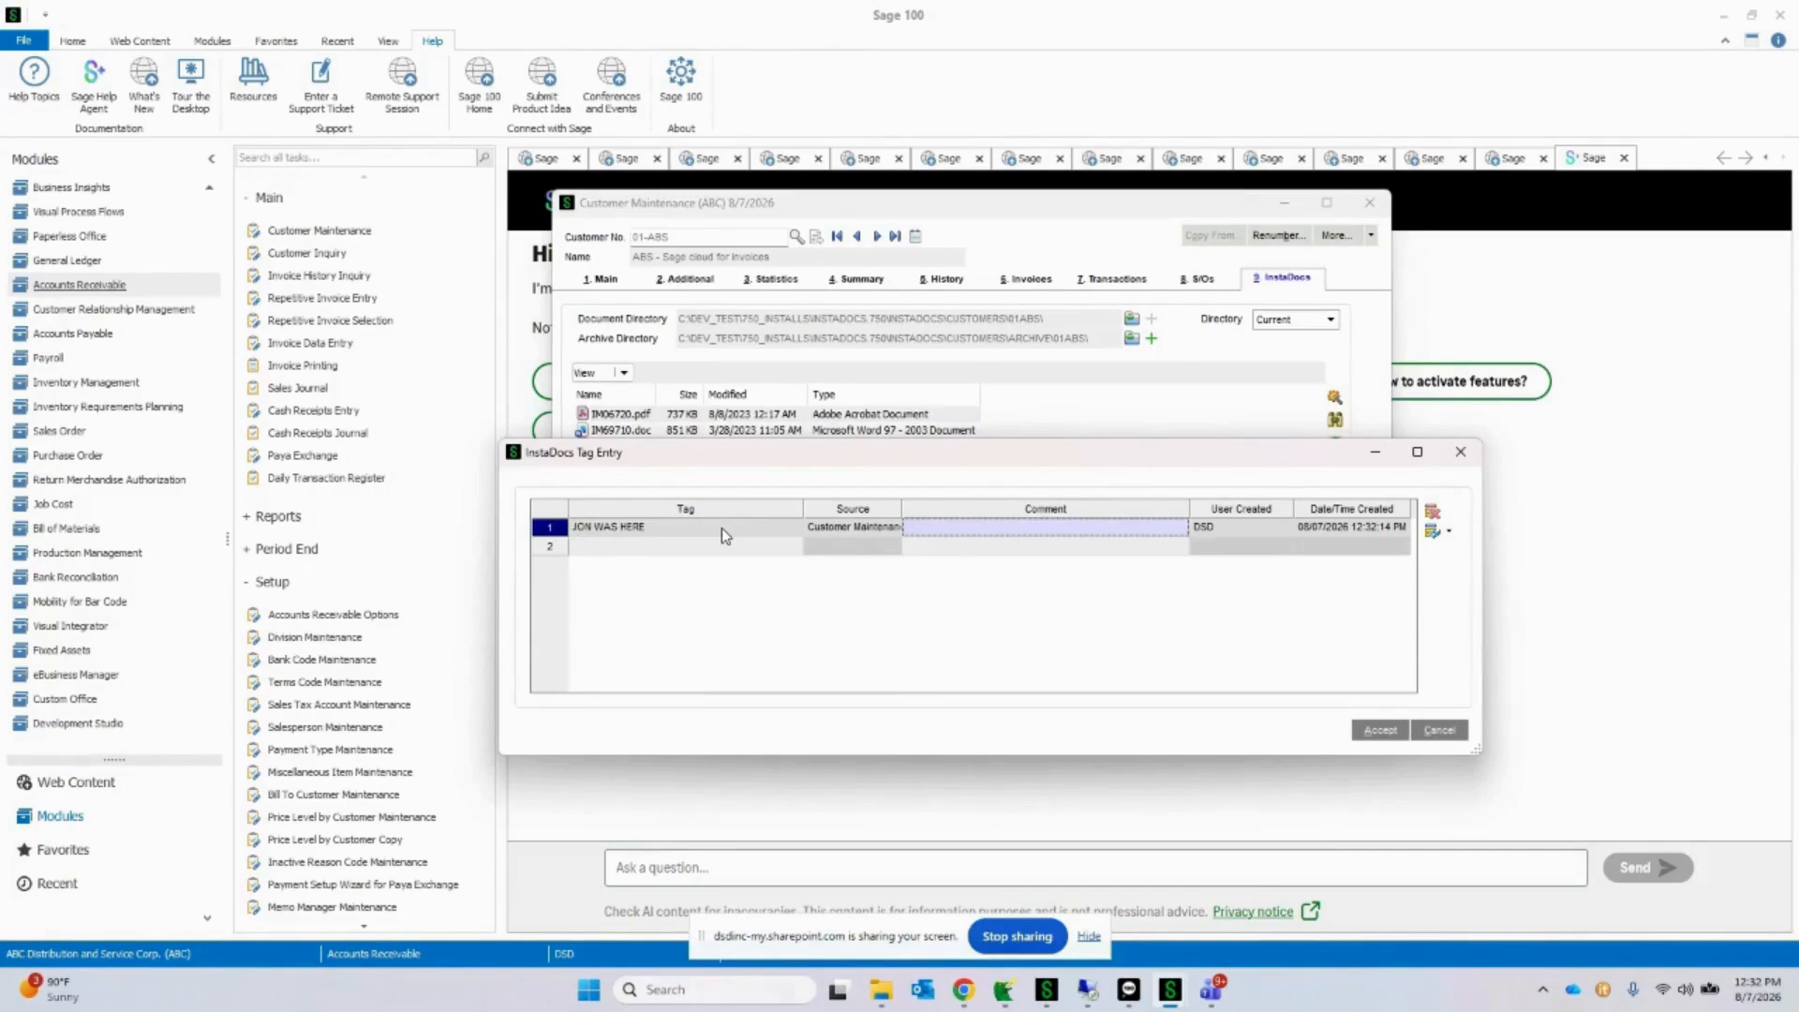
text(Webinary)
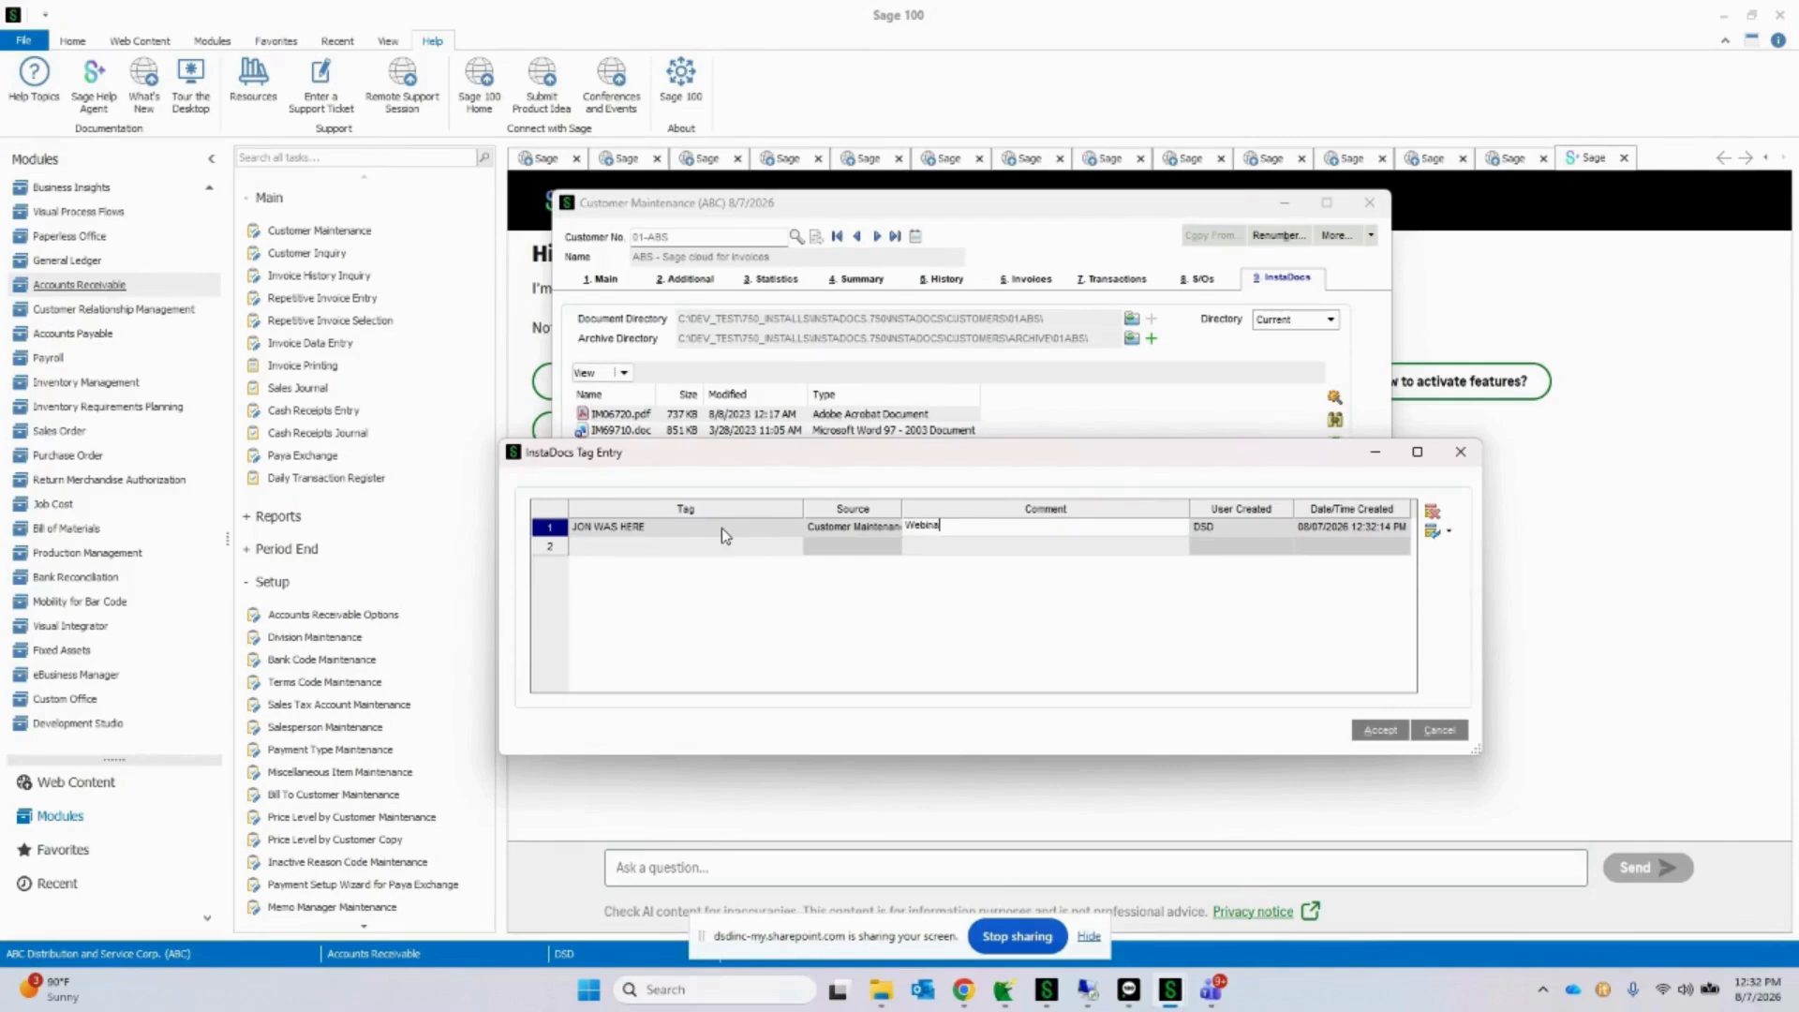
text( Aug 2026)
key(Tab)
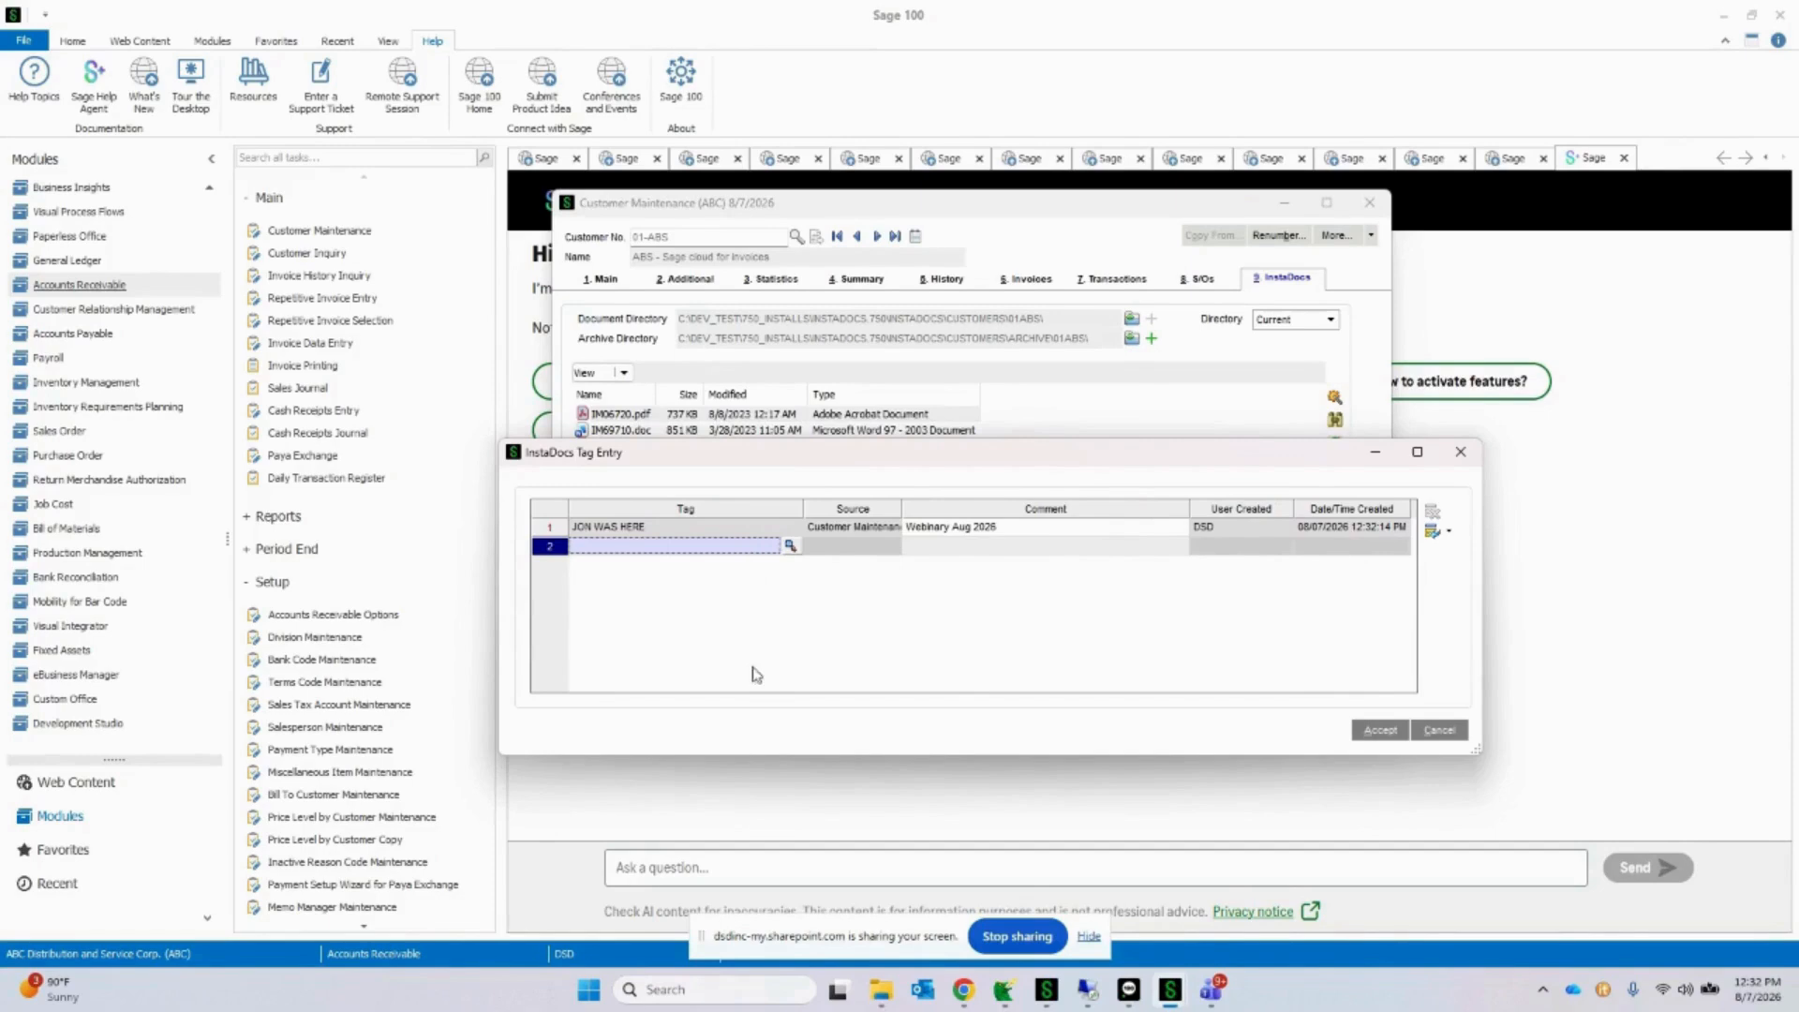
Step: Add the CUSTOMER PO template tag as the second tag for IM06720.pdf and accept the tag entries
click(789, 545)
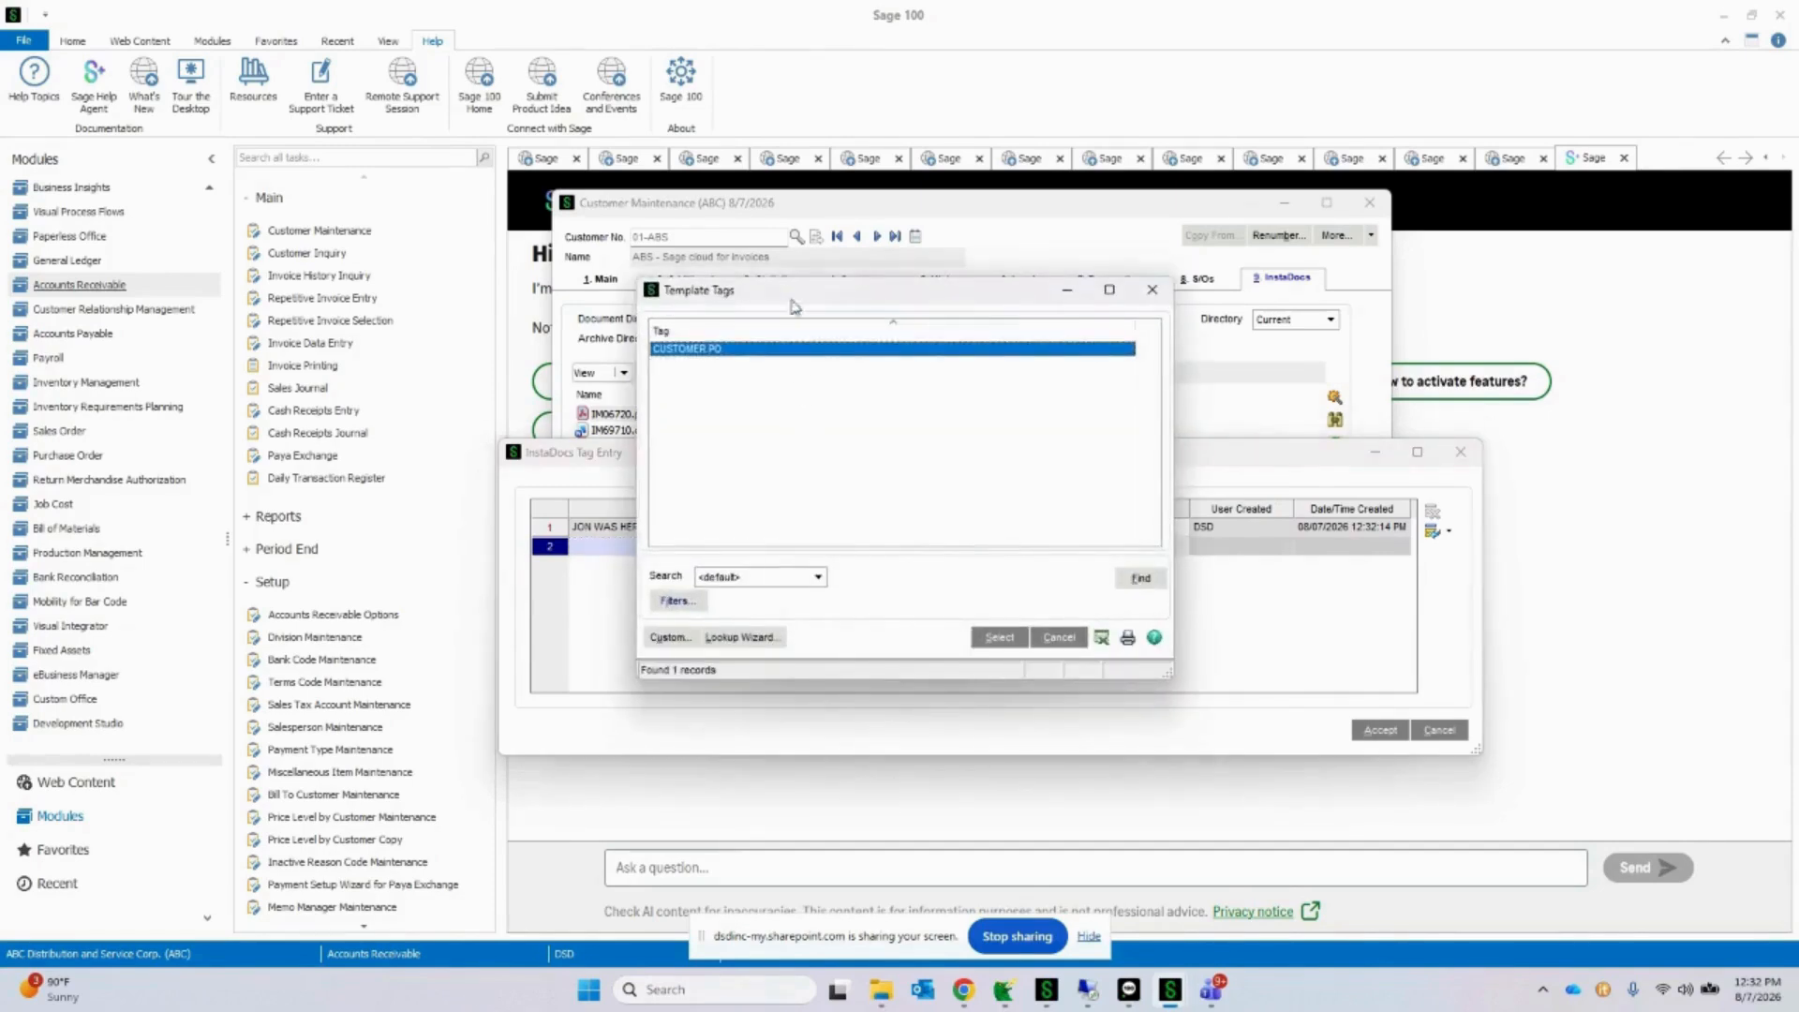
drag(792, 292, 1018, 354)
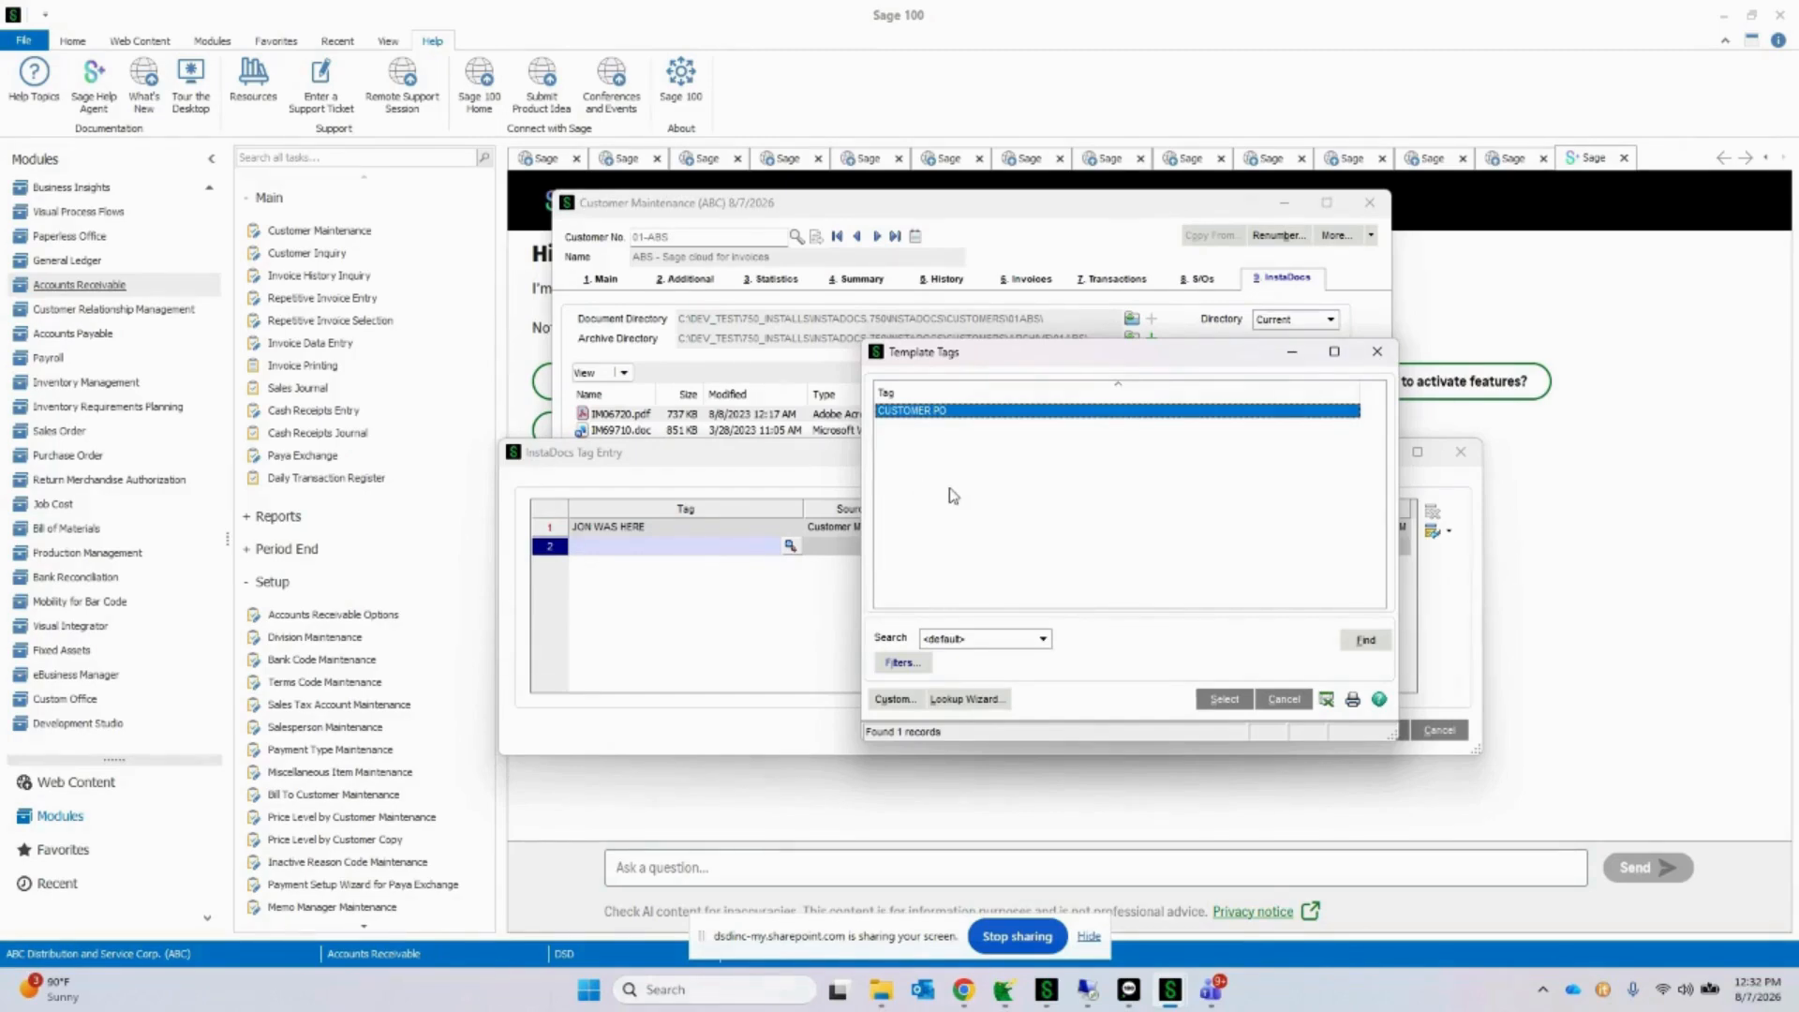
double_click(935, 419)
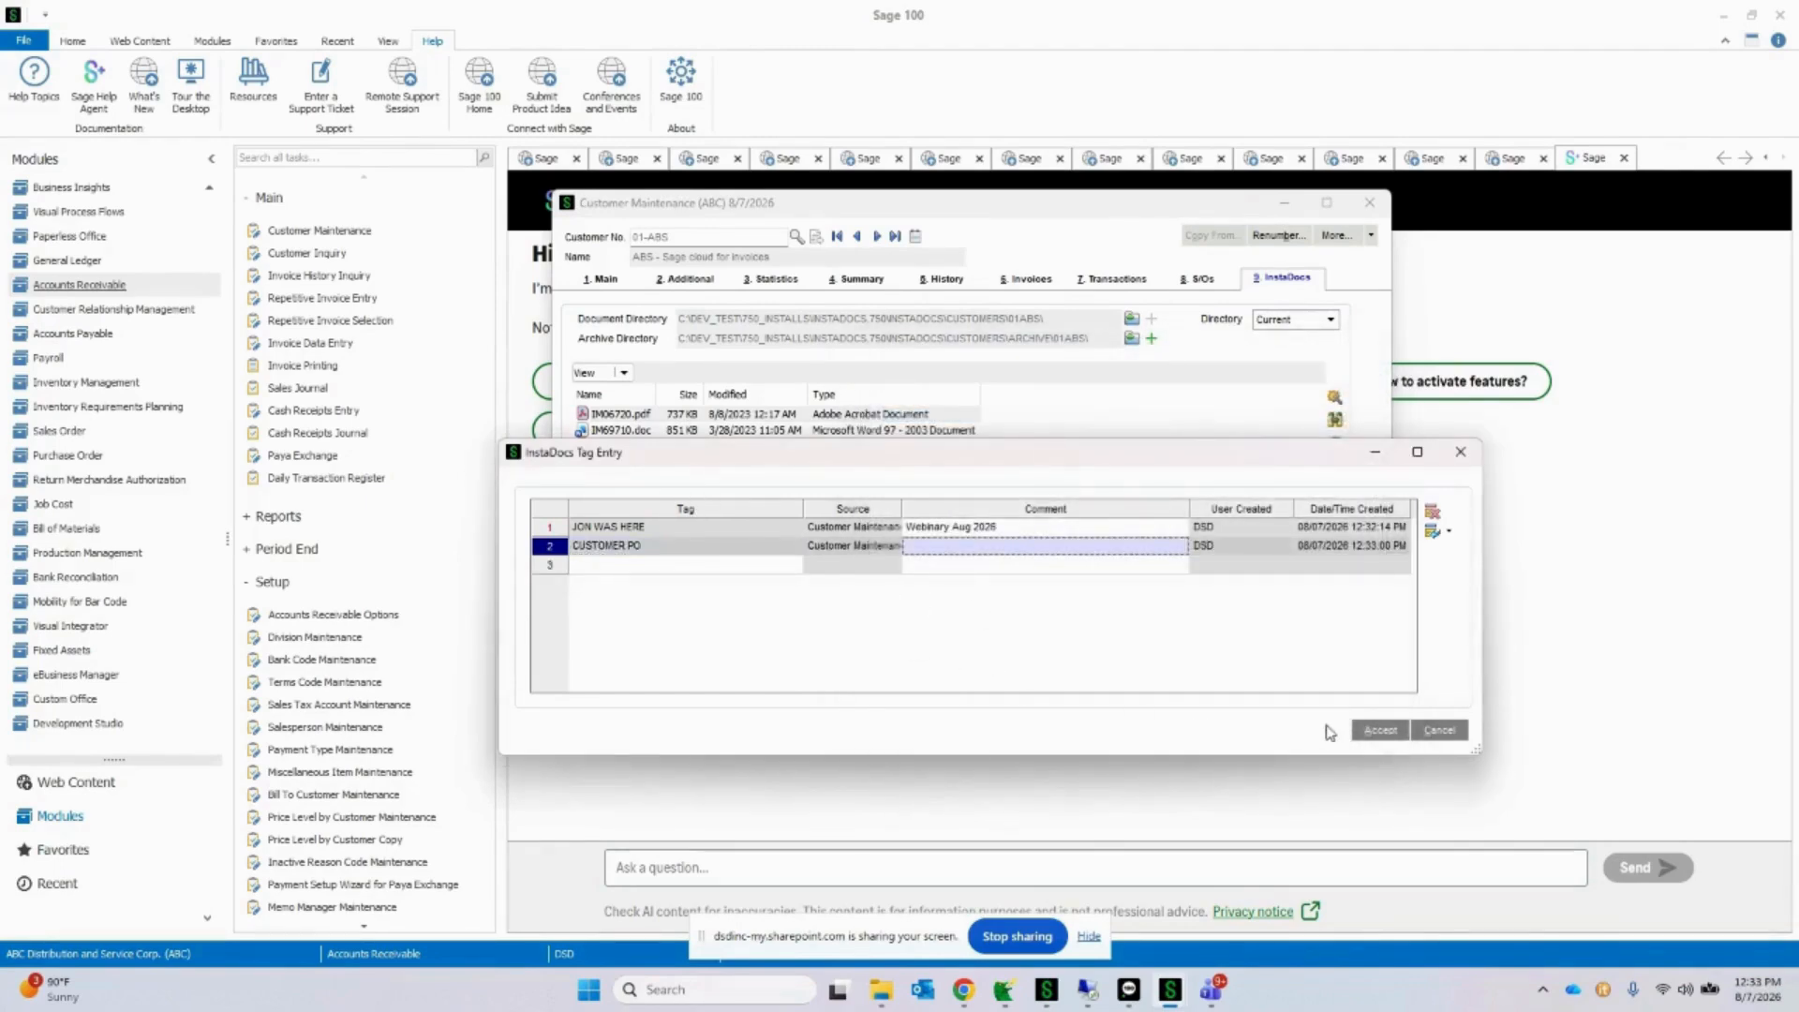
click(1380, 730)
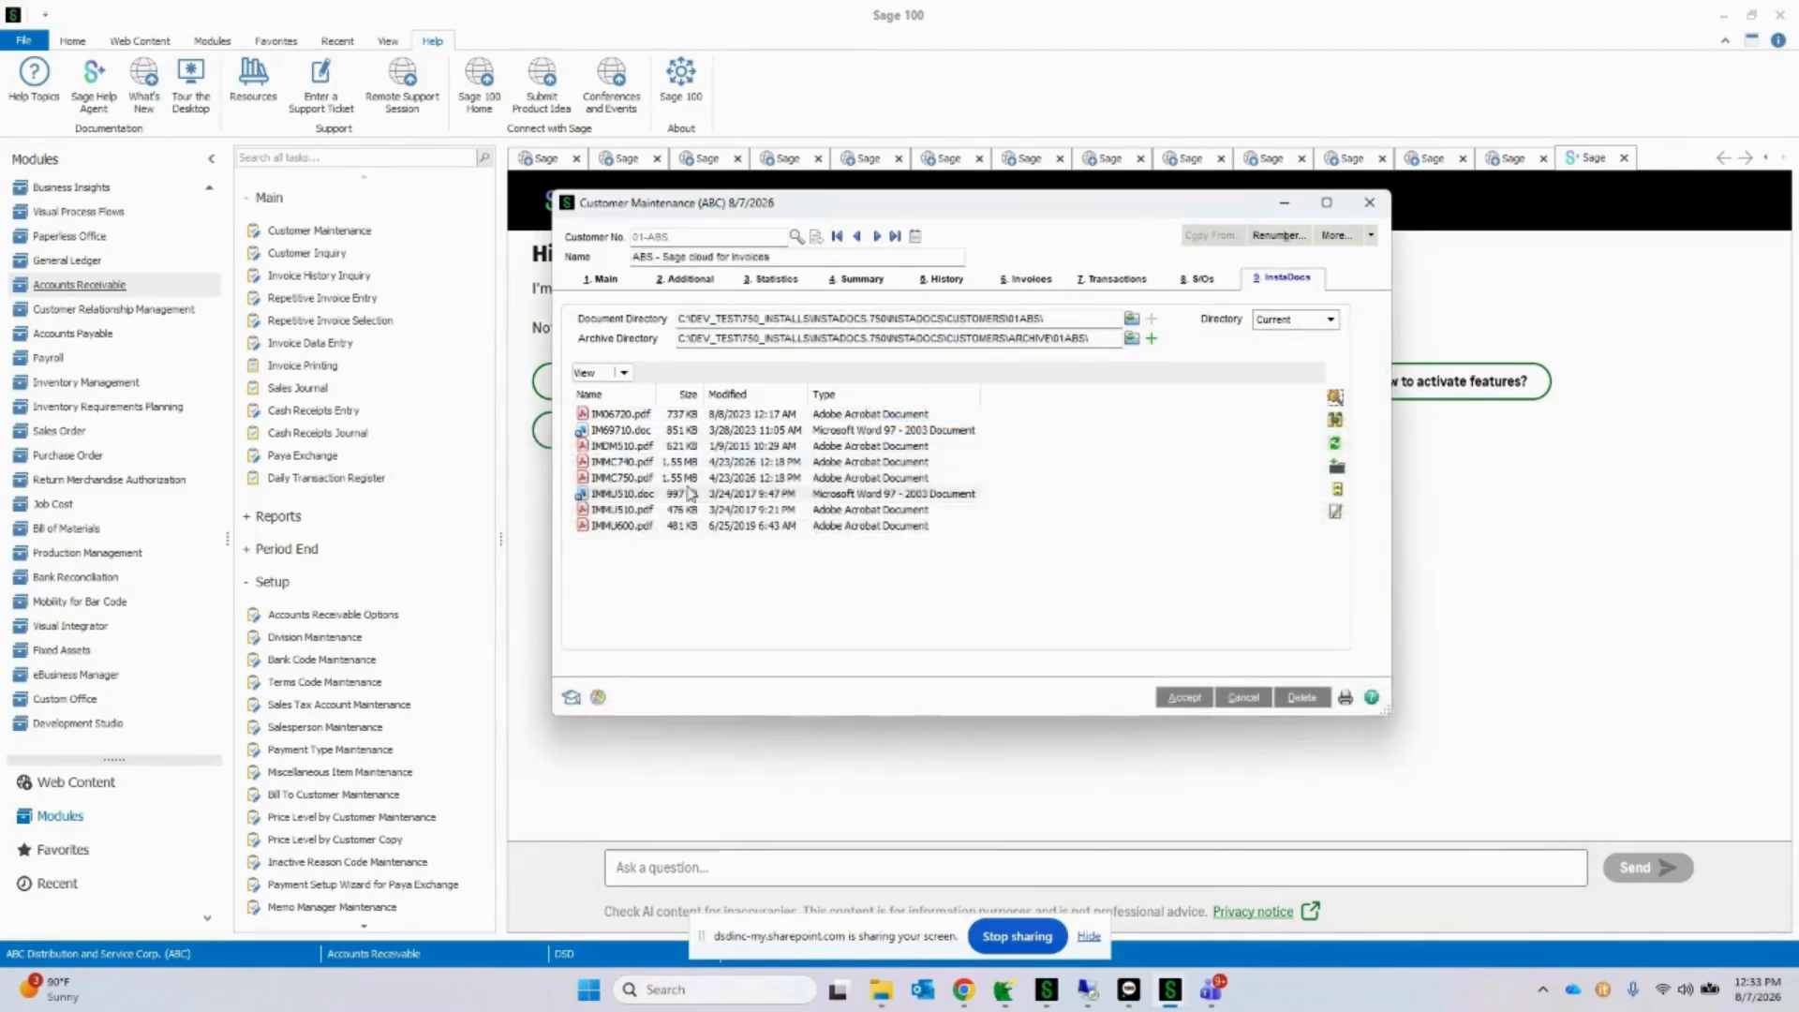
Step: Select the documents from IMMC750.pdf through IMMU600.pdf and assign the CUSTOMER PO template tag to all of them
click(689, 493)
click(712, 478)
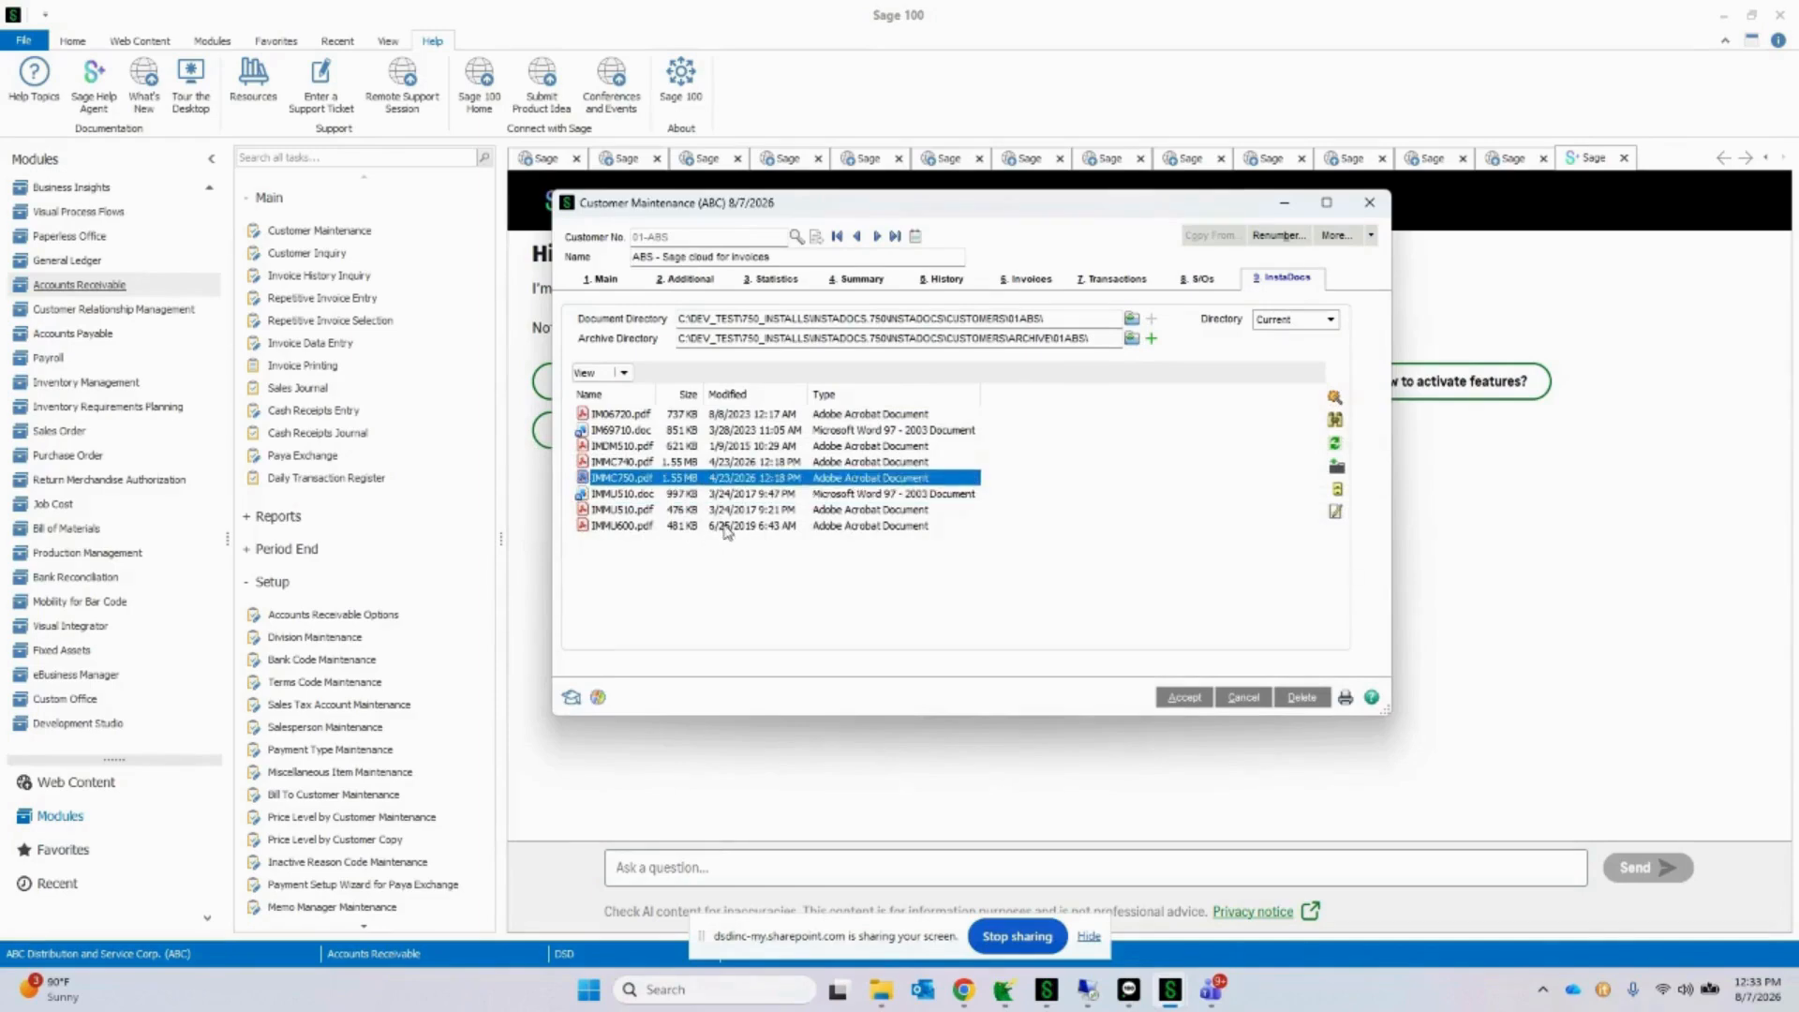
shift+click(726, 527)
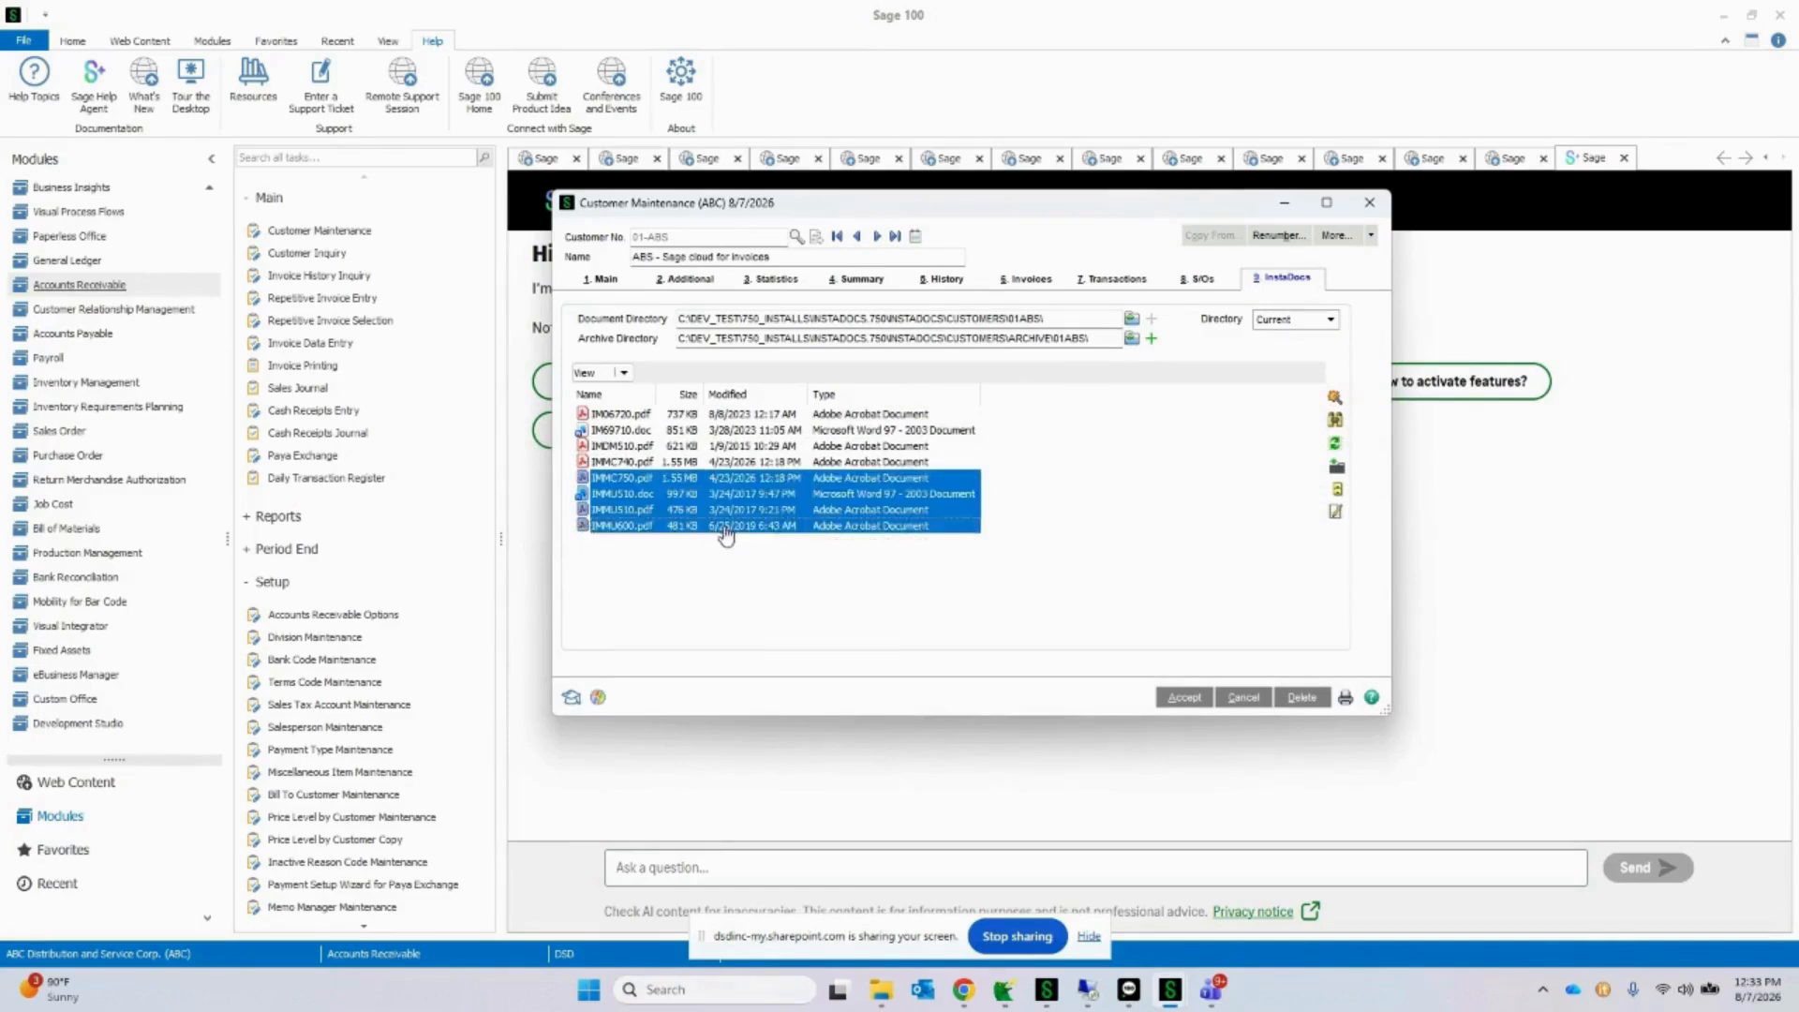
click(1337, 418)
click(791, 522)
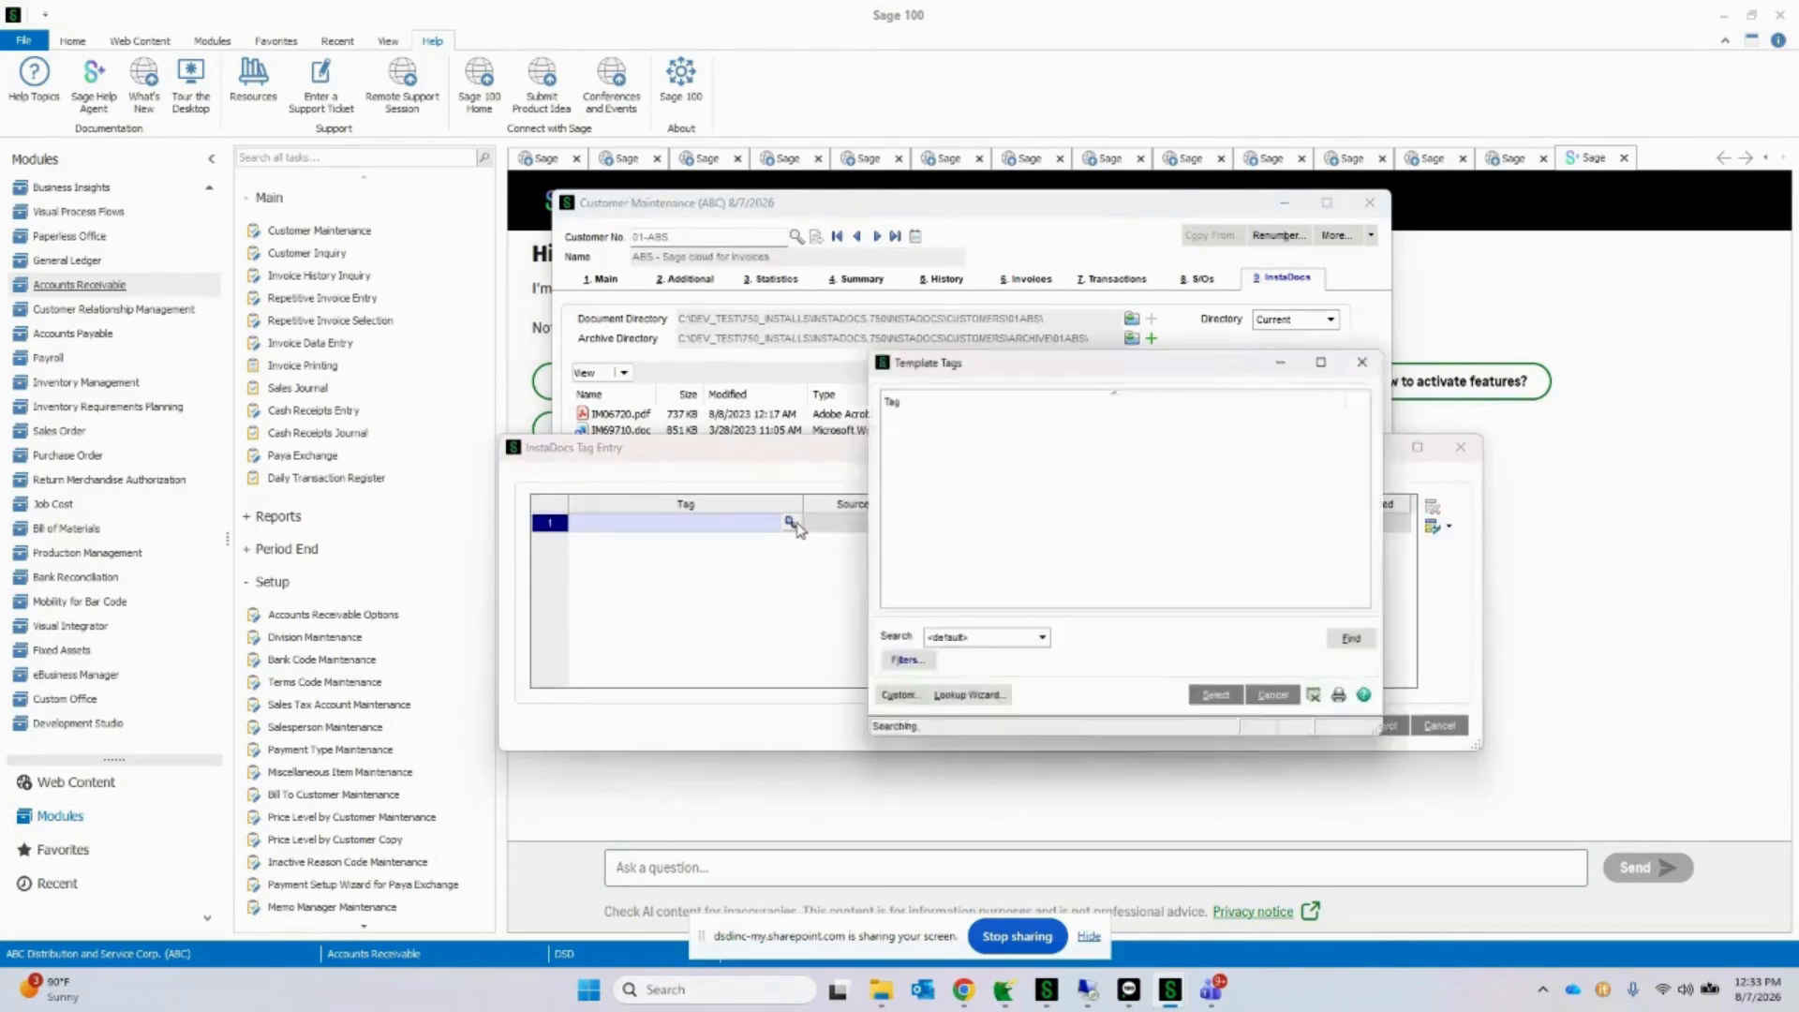
double_click(946, 414)
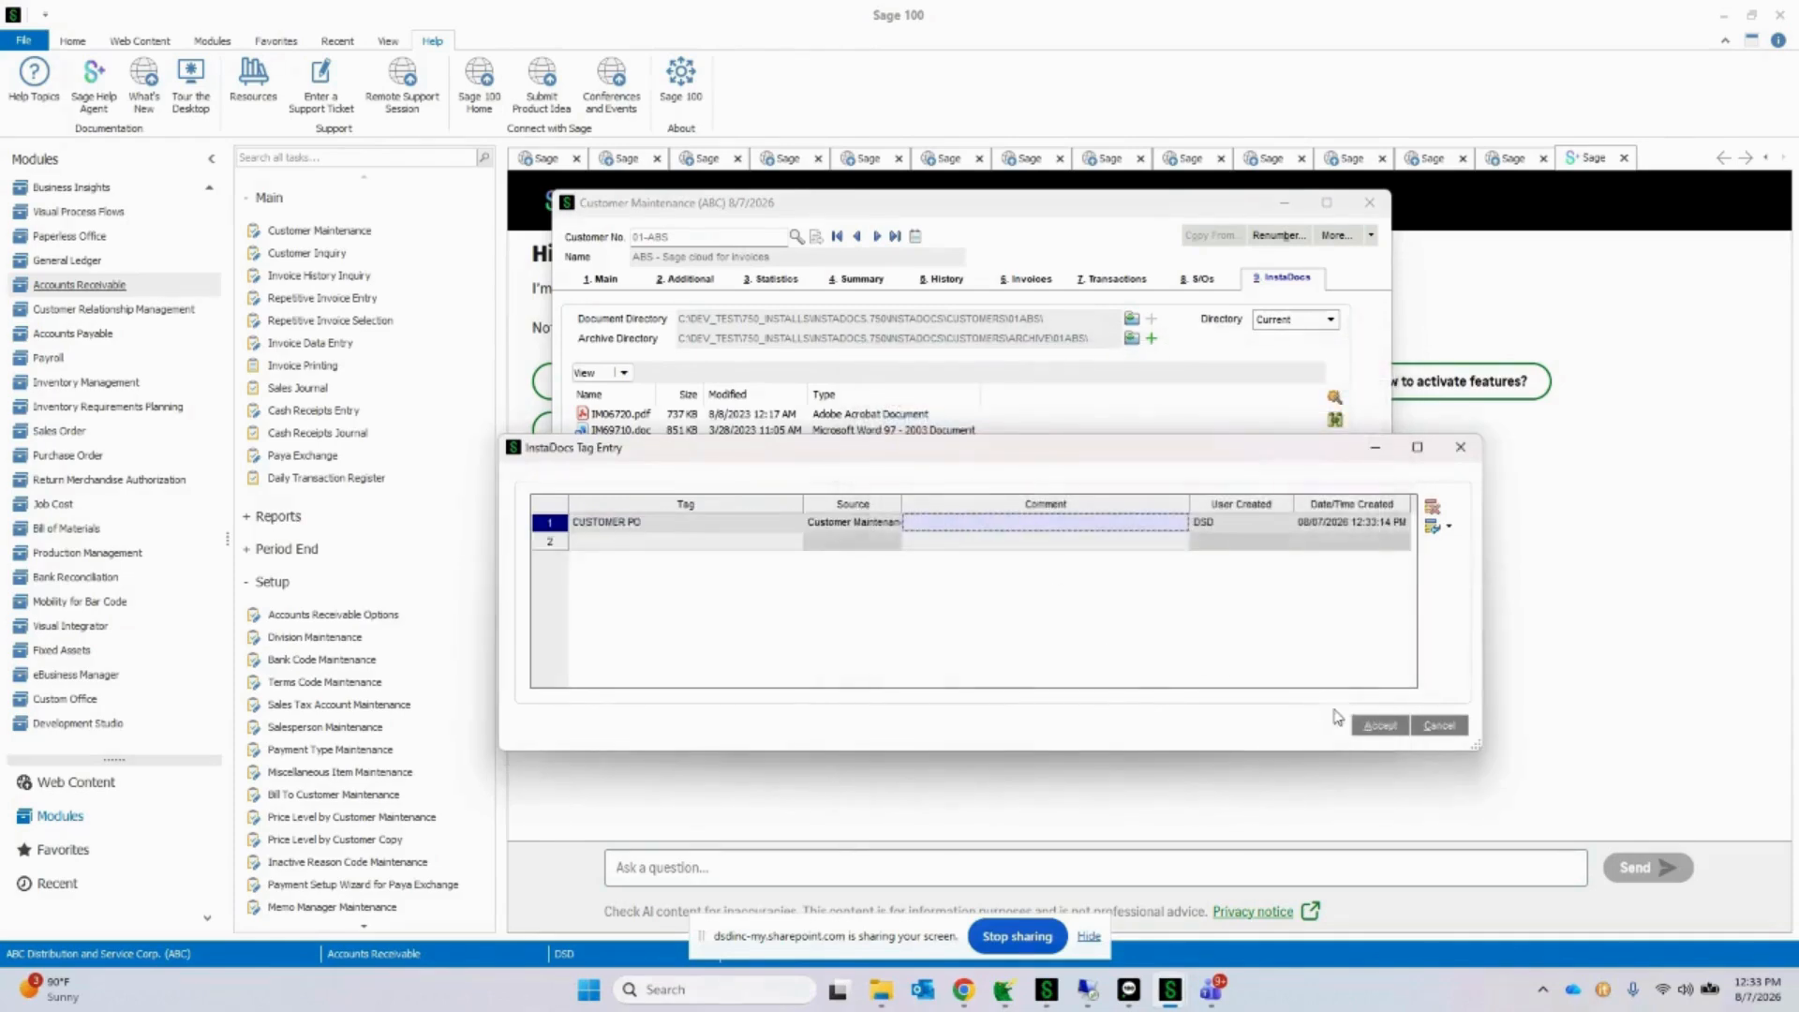
click(1377, 725)
Step: Open the tag entry for IMMU600.pdf to check its assigned tags, then close it
click(666, 528)
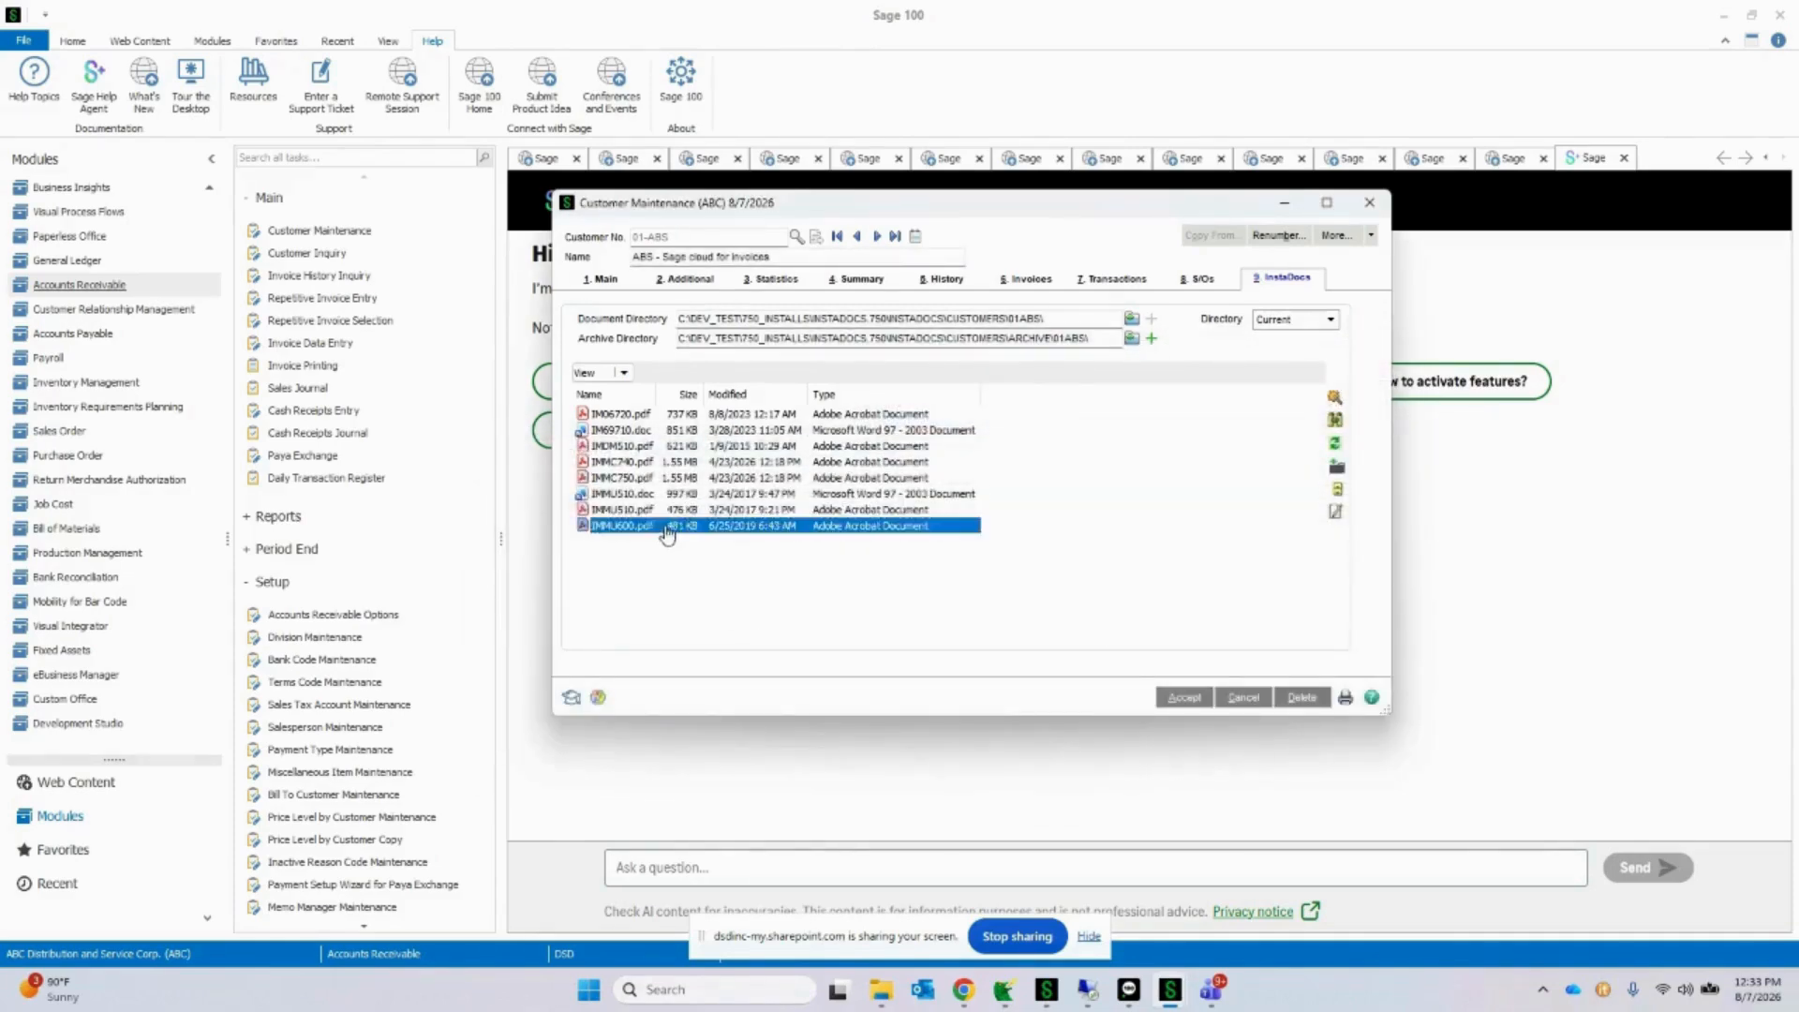
click(1335, 419)
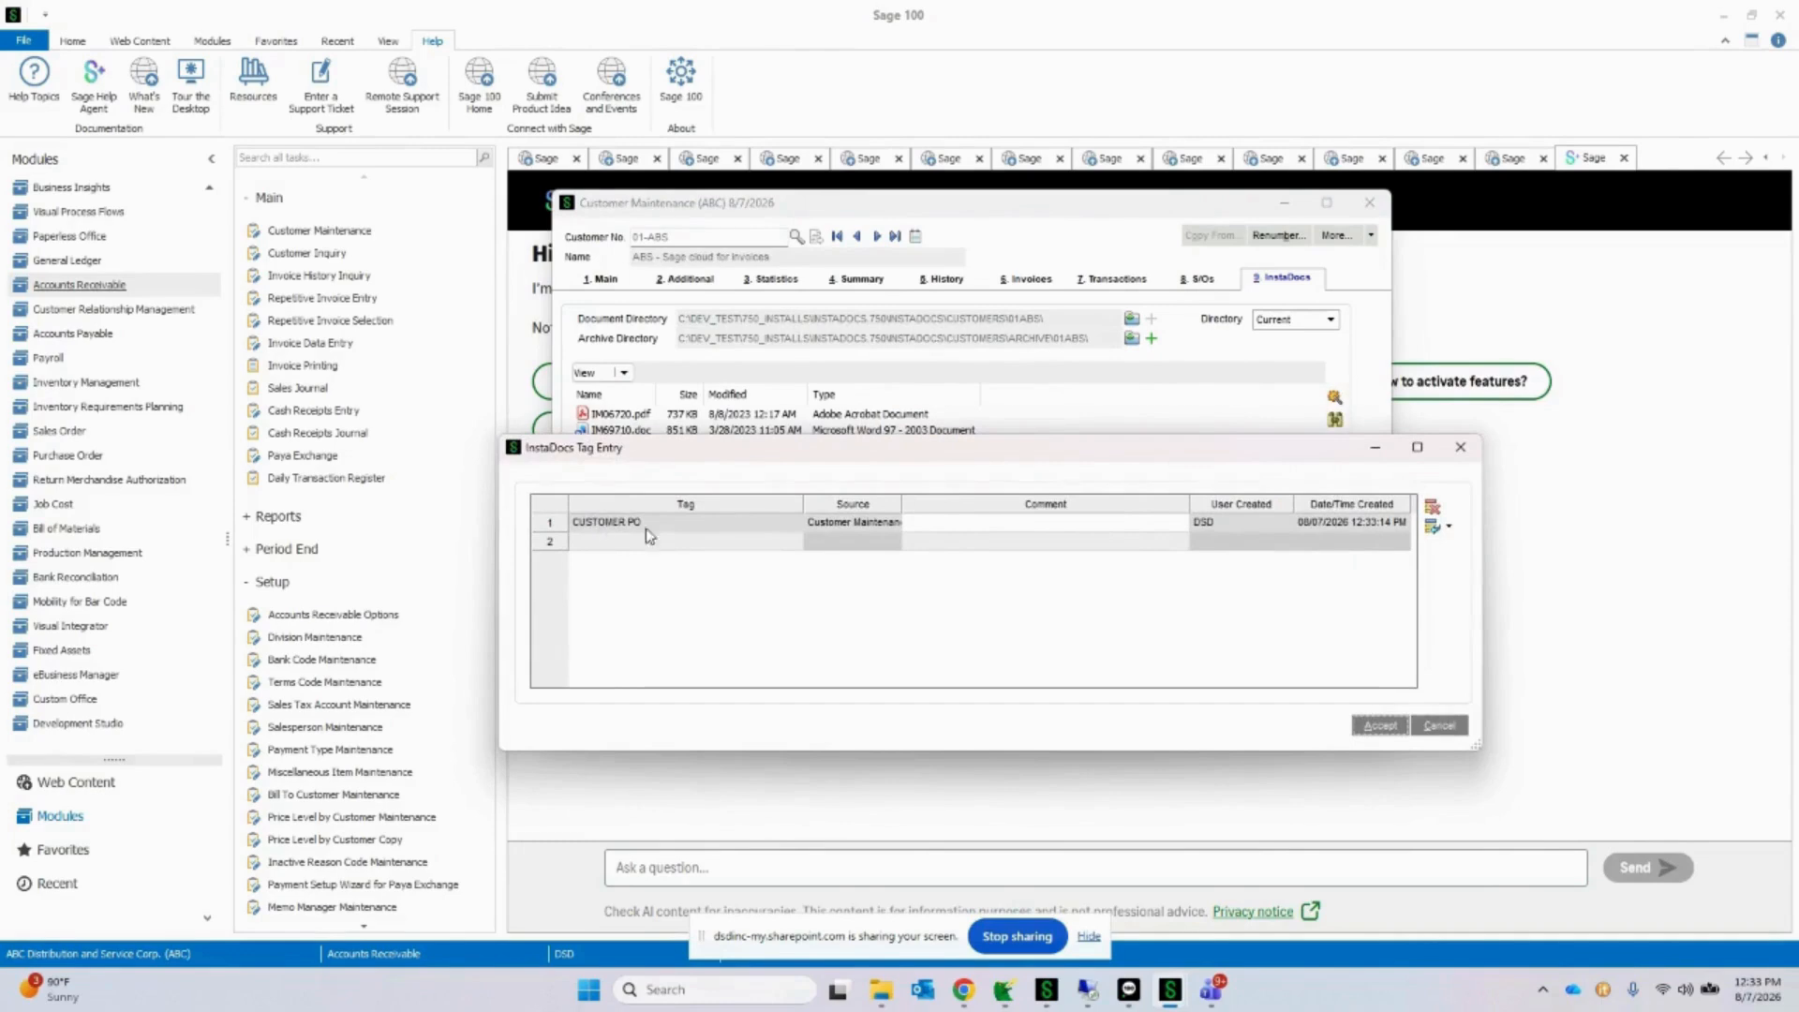
click(1460, 447)
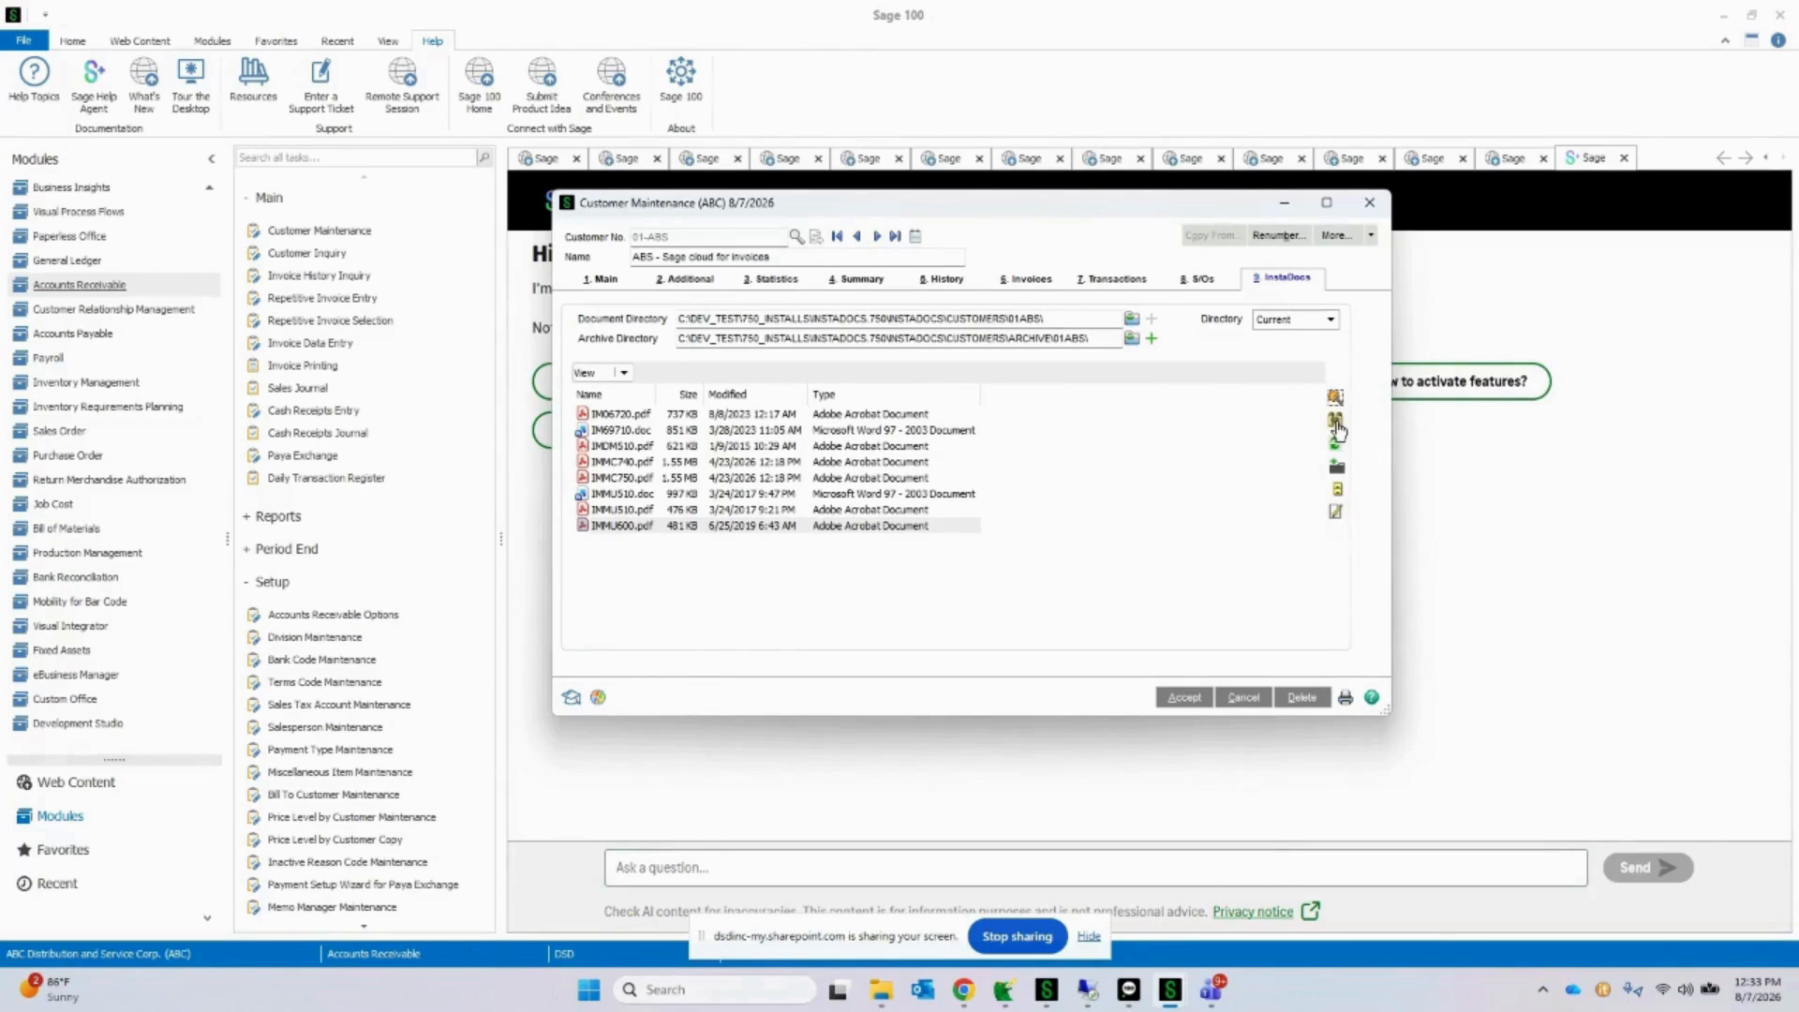
Step: Open the InstaDocs search and find the documents in the customer's 01ABS directory whose tag equals CUSTOMER PO
click(1336, 424)
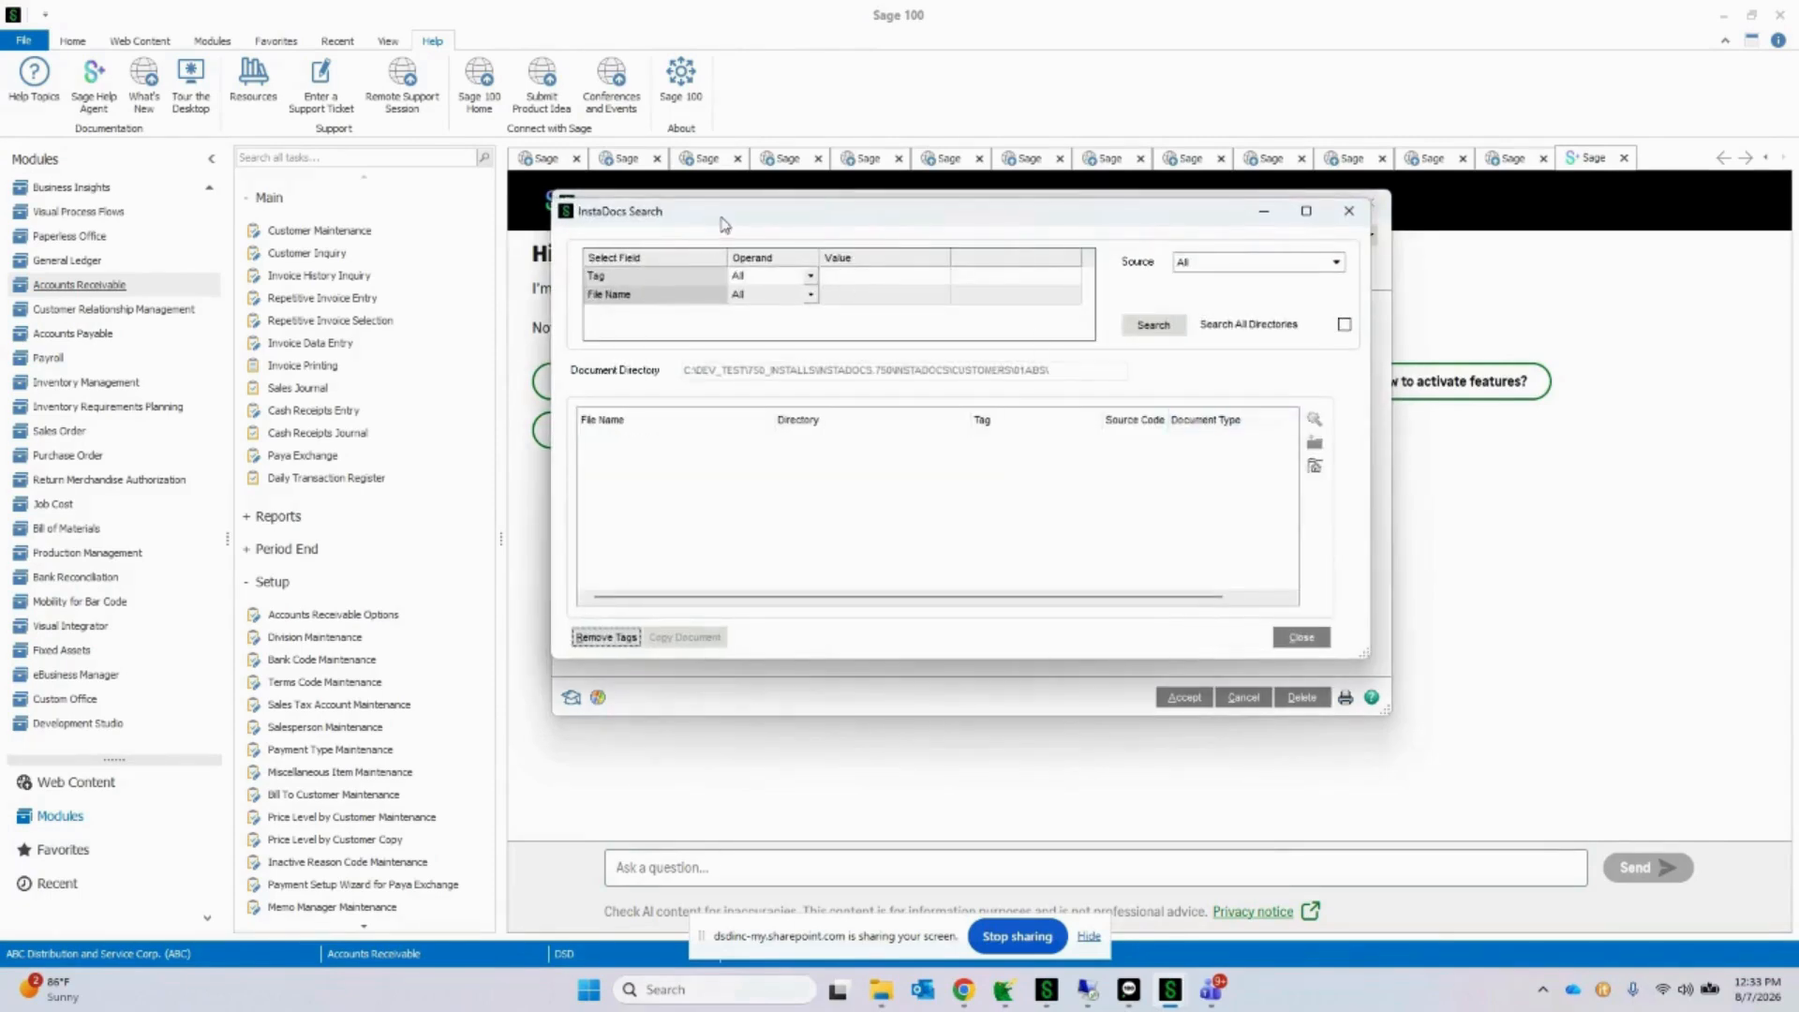
drag(719, 216, 705, 202)
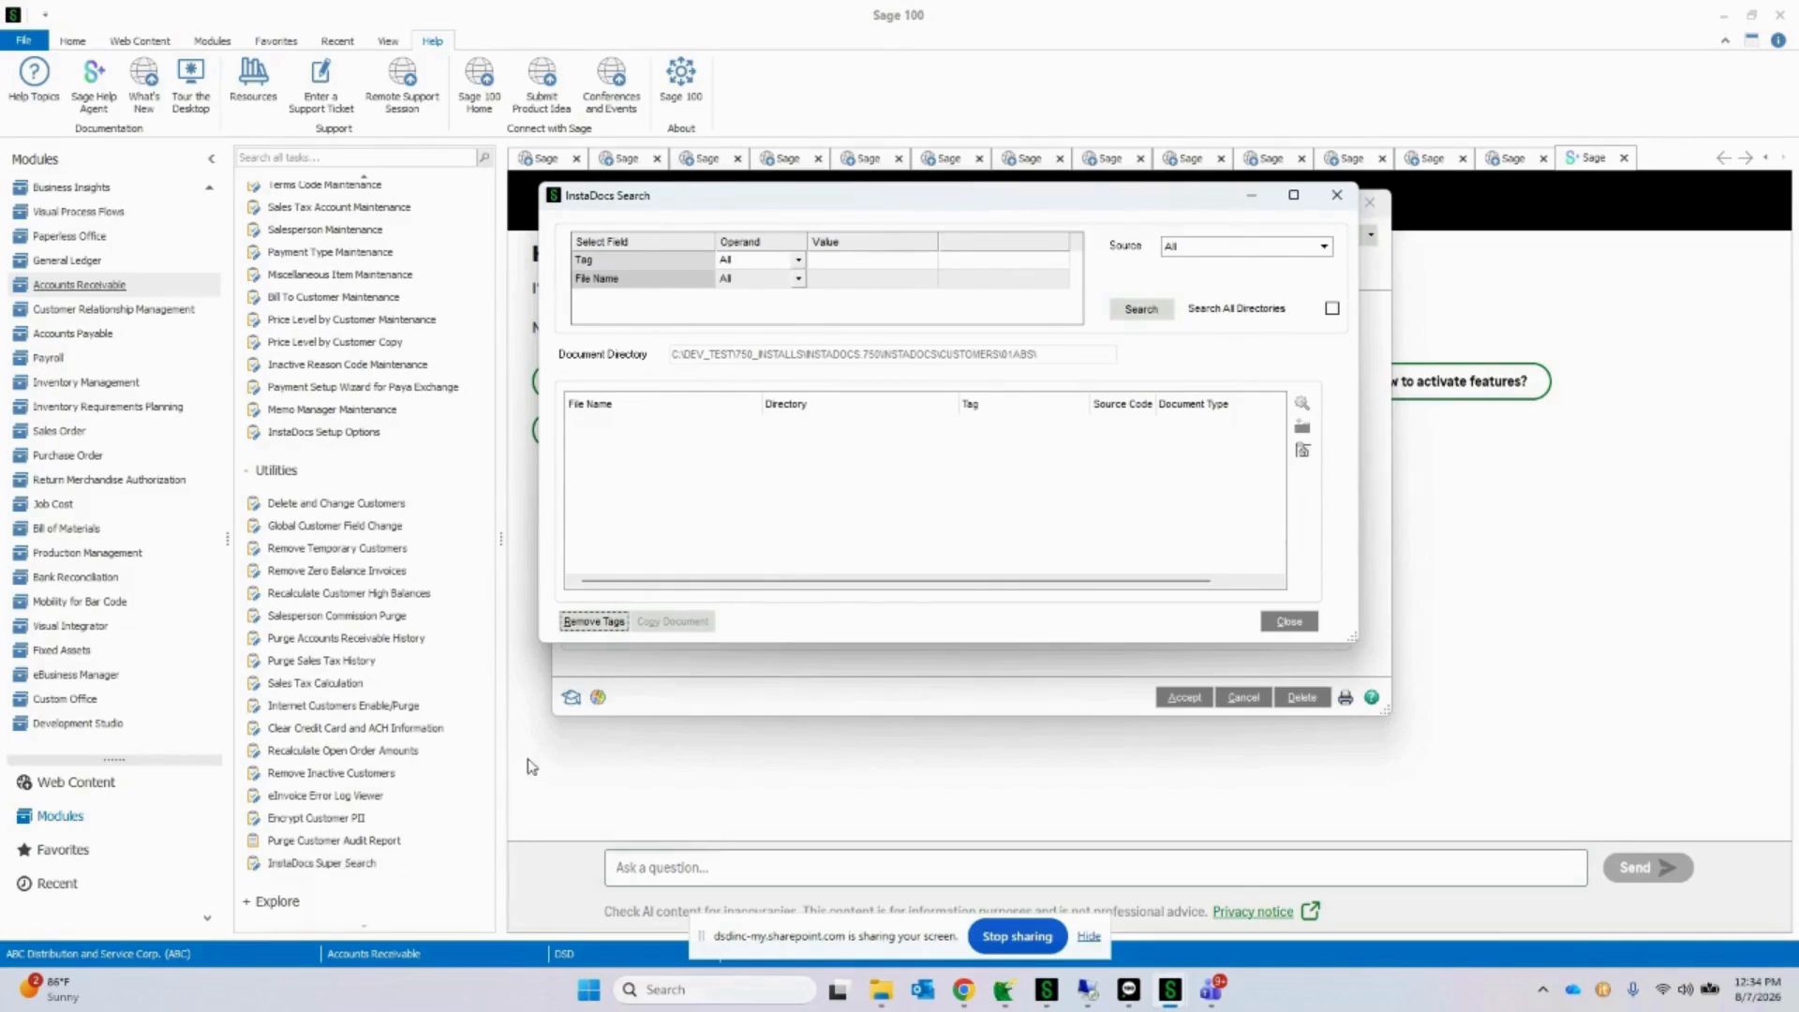
mouse_move(937, 206)
mouse_down()
mouse_move(986, 265)
mouse_move(967, 281)
mouse_move(948, 209)
mouse_up()
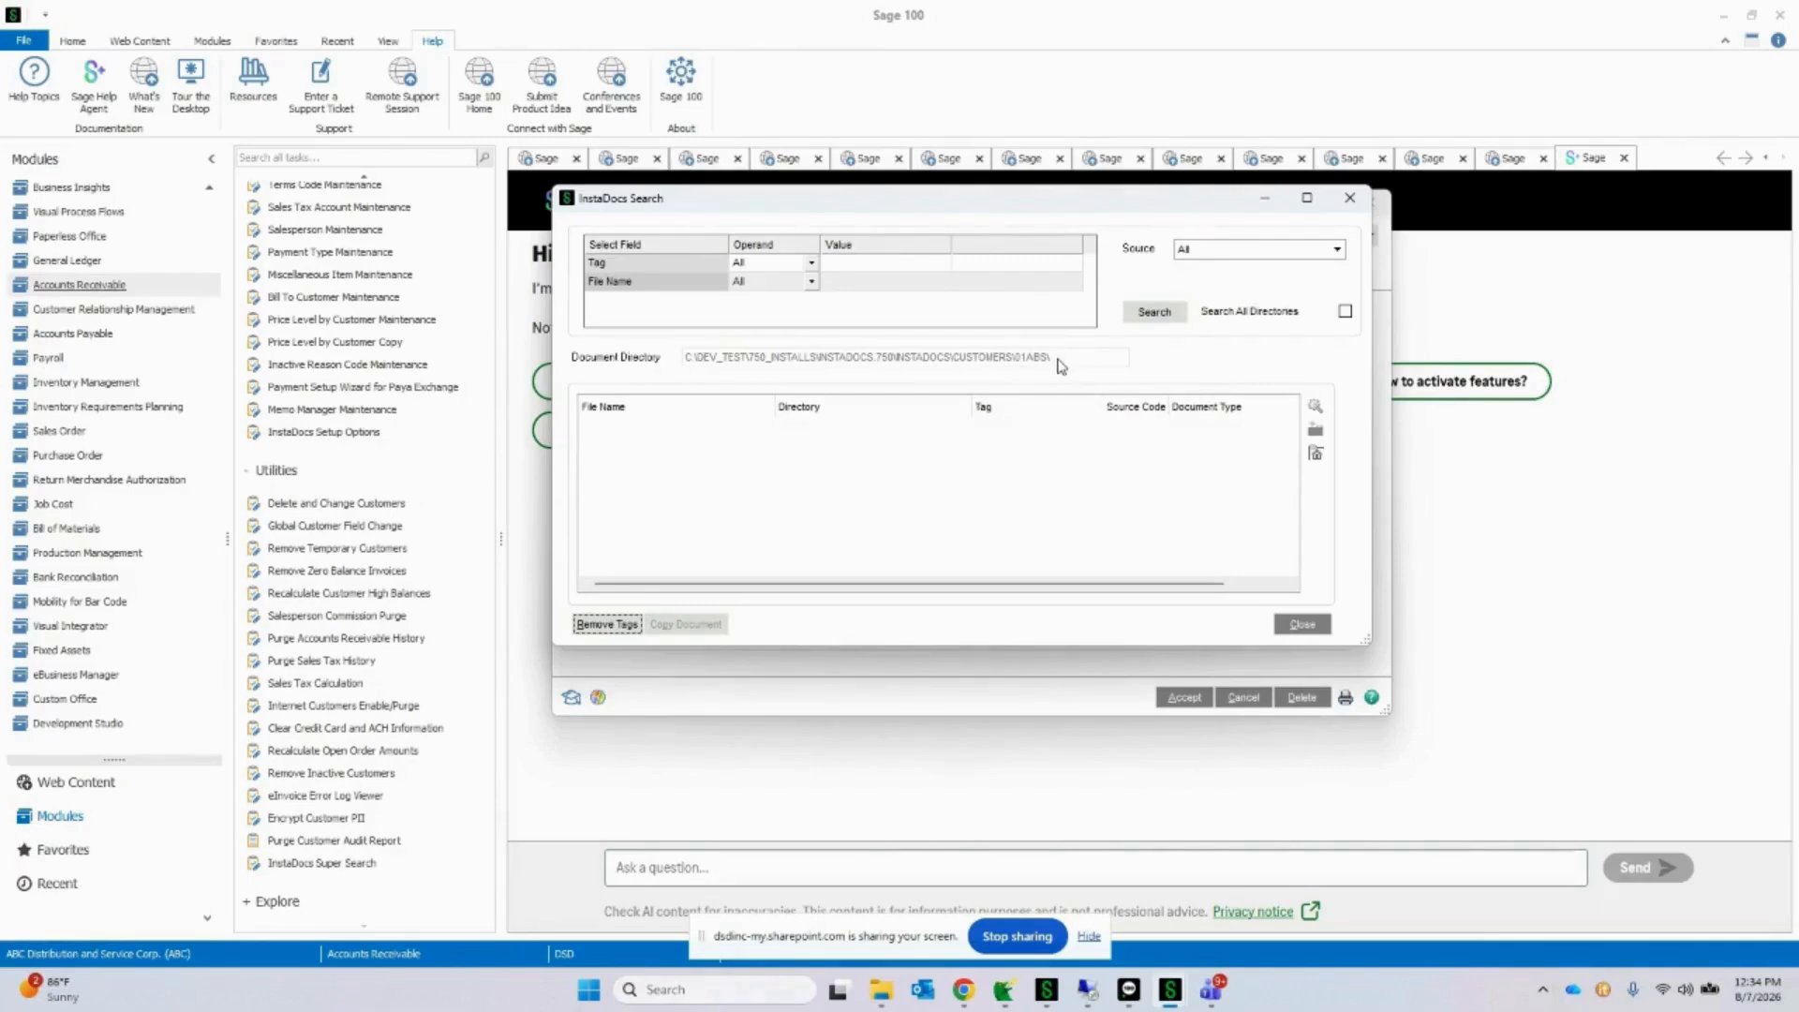
click(1345, 311)
click(1346, 312)
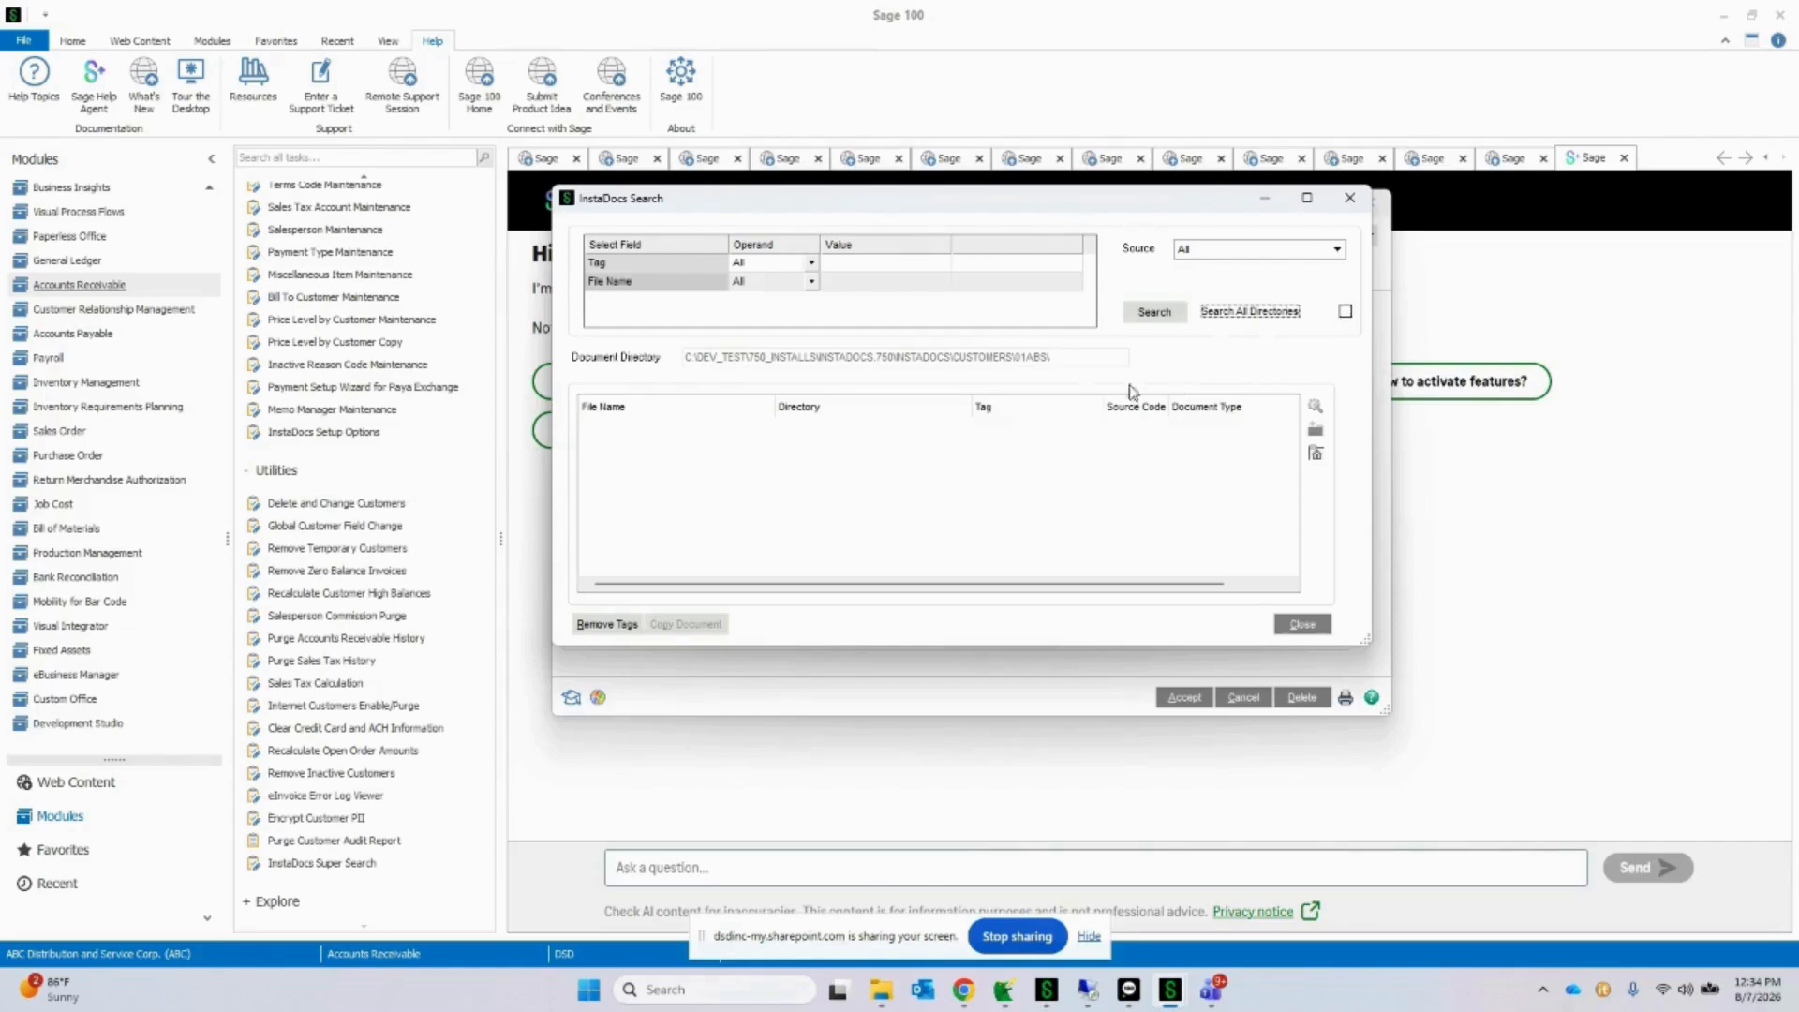
click(890, 266)
click(892, 263)
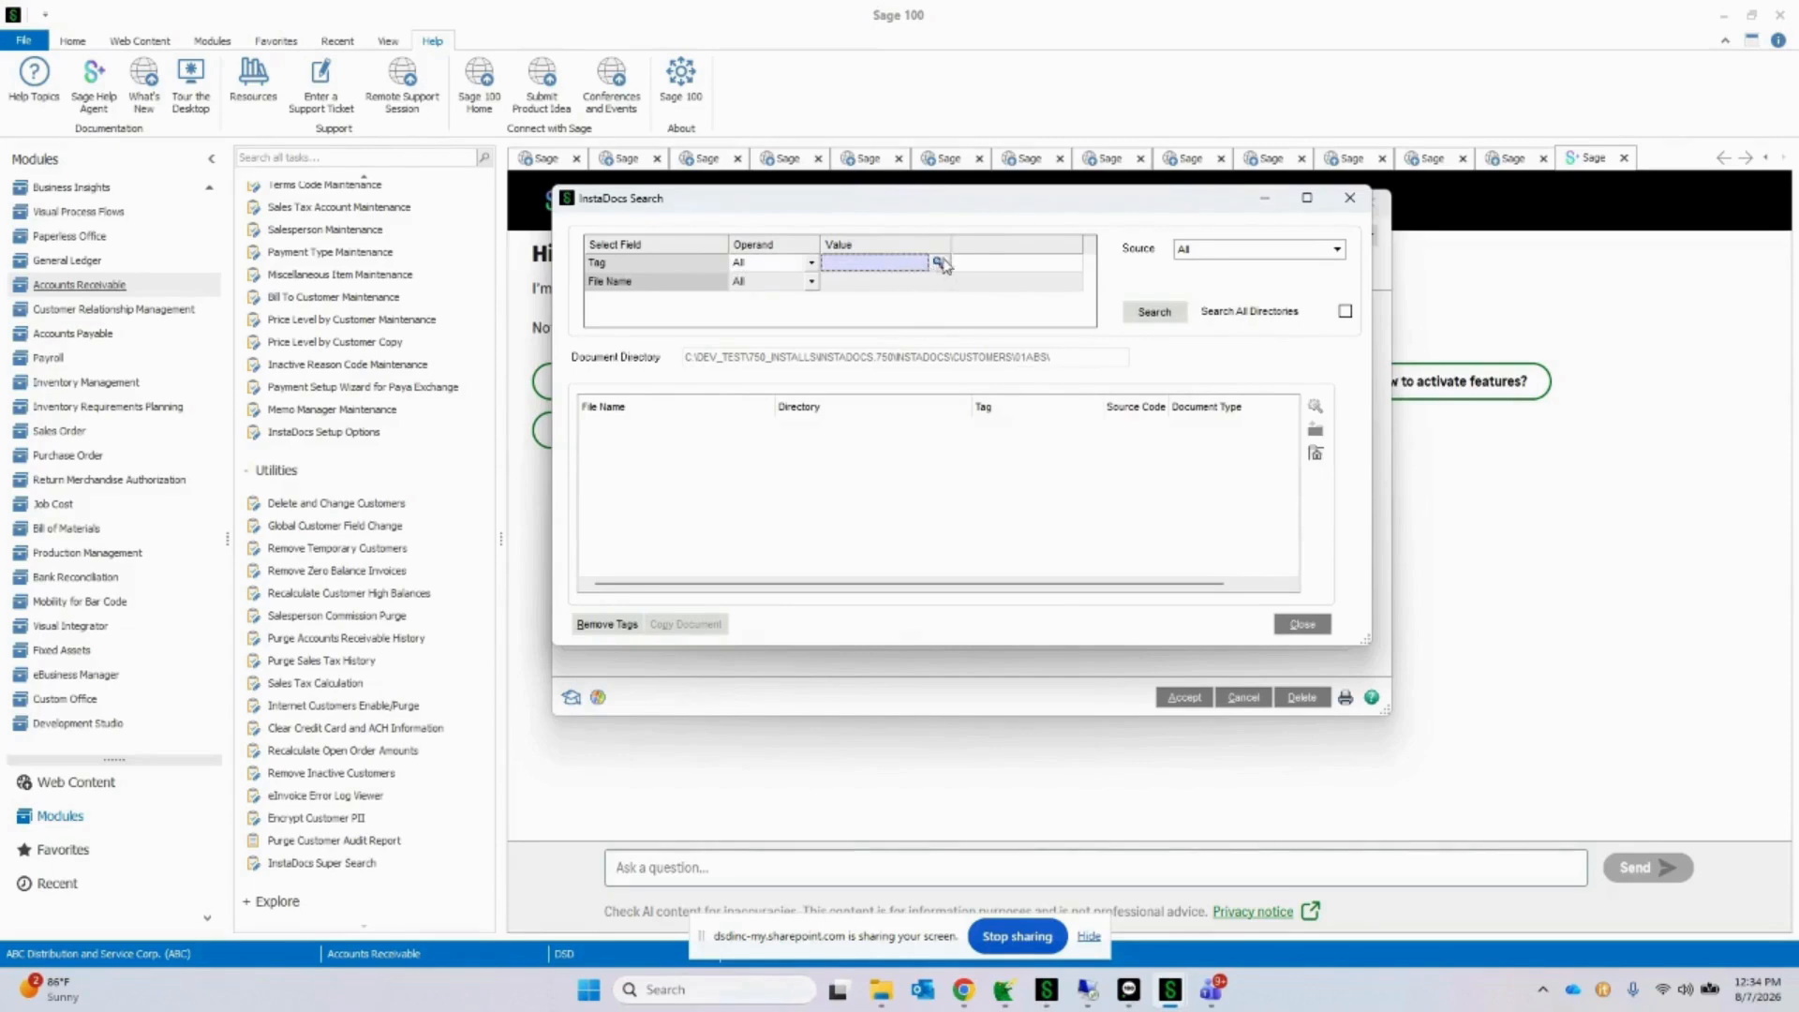
click(938, 264)
double_click(922, 421)
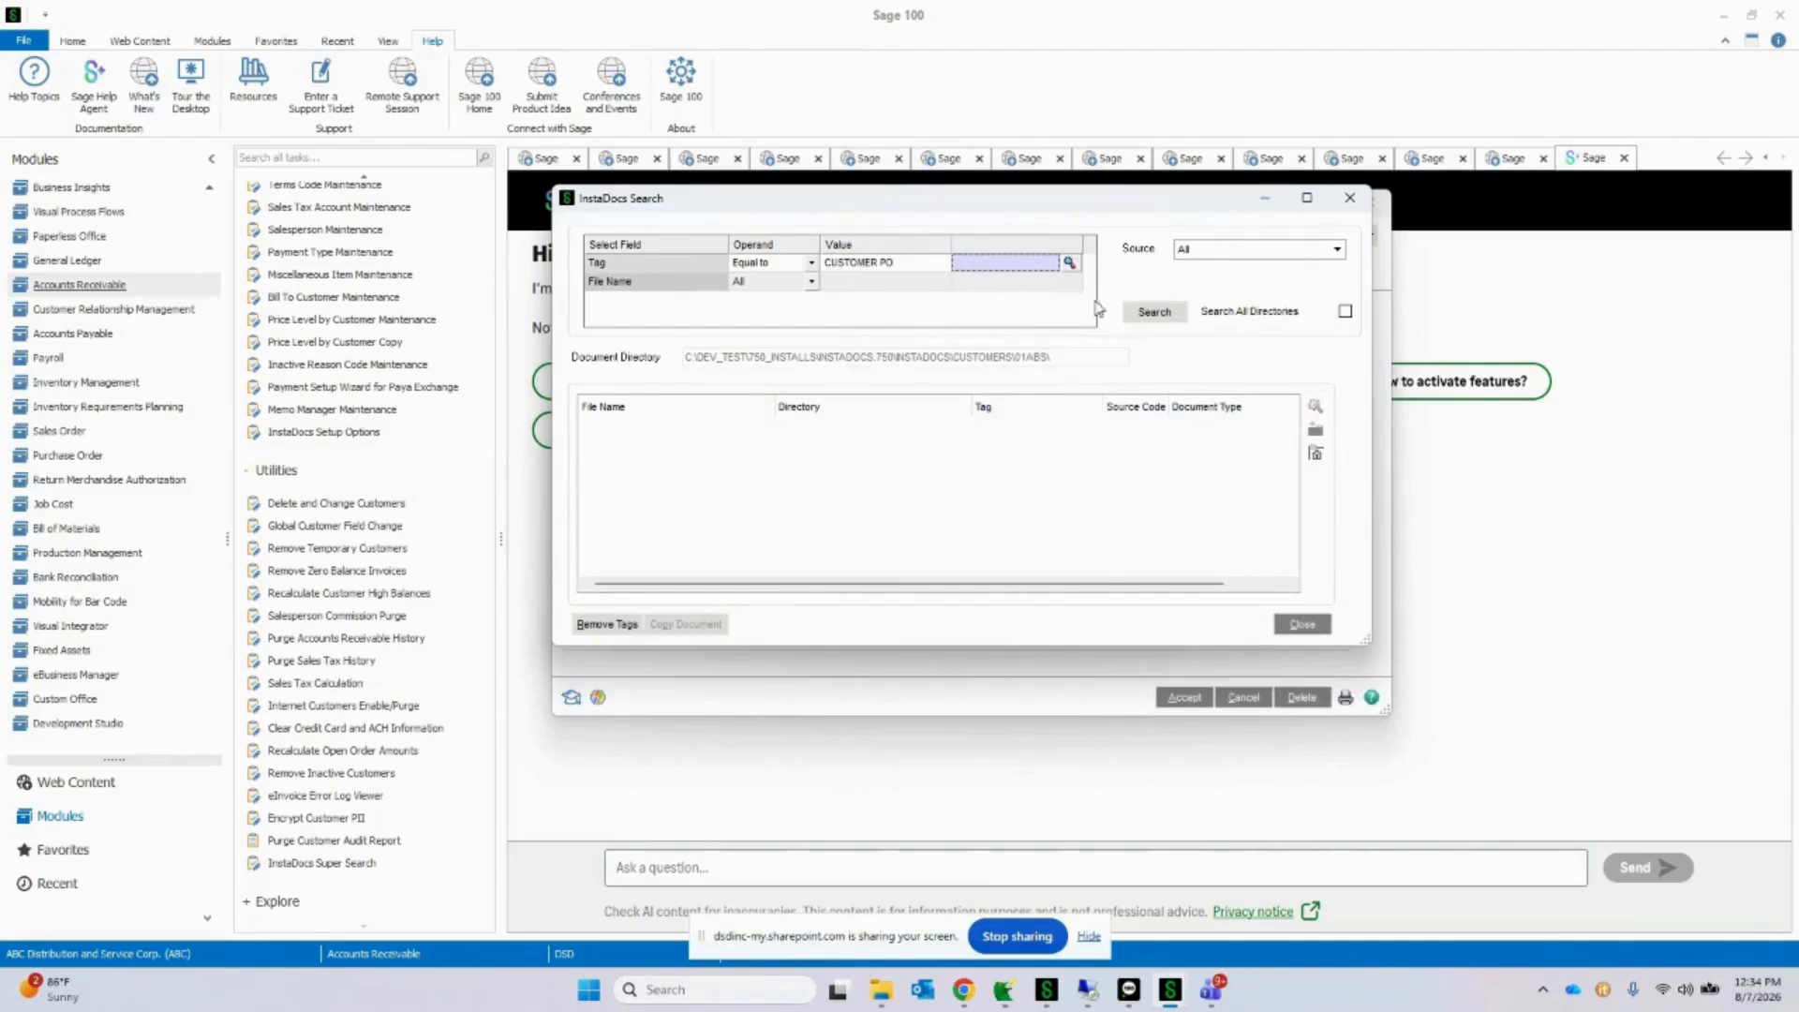
click(1155, 312)
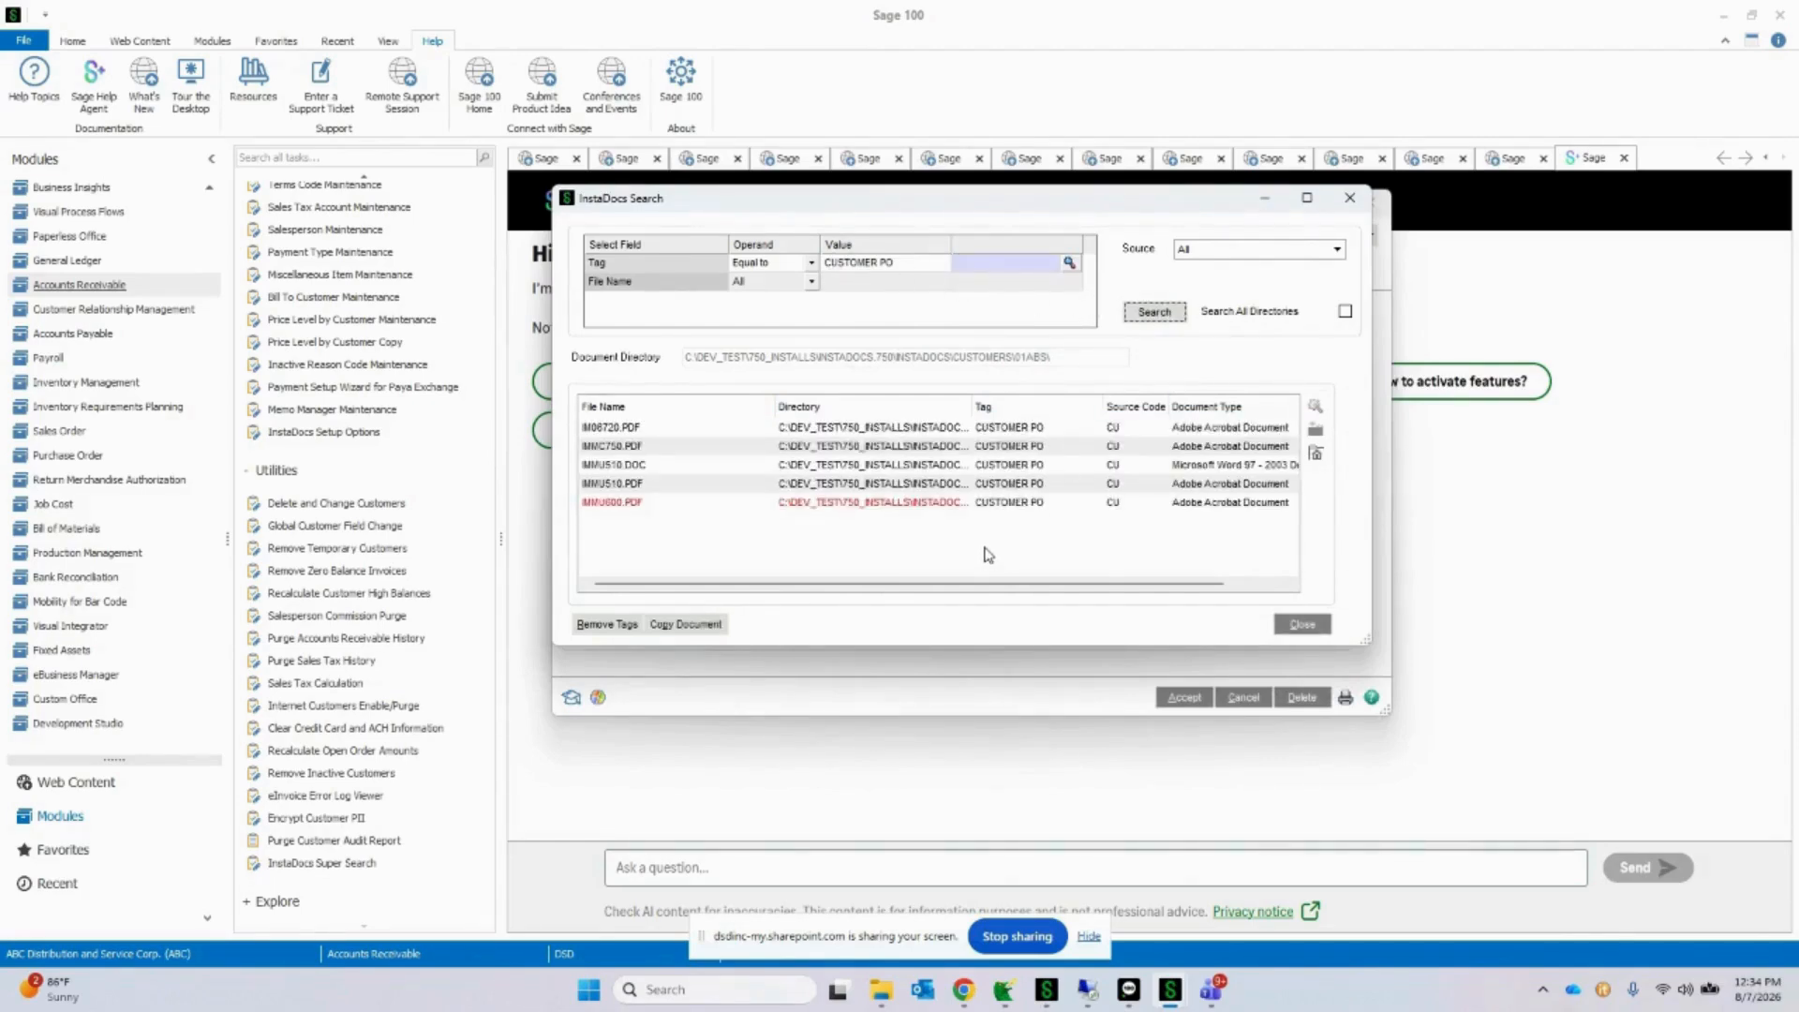
Step: View IM06720.PDF from the search results, close it, and check the tags assigned to that document
click(956, 504)
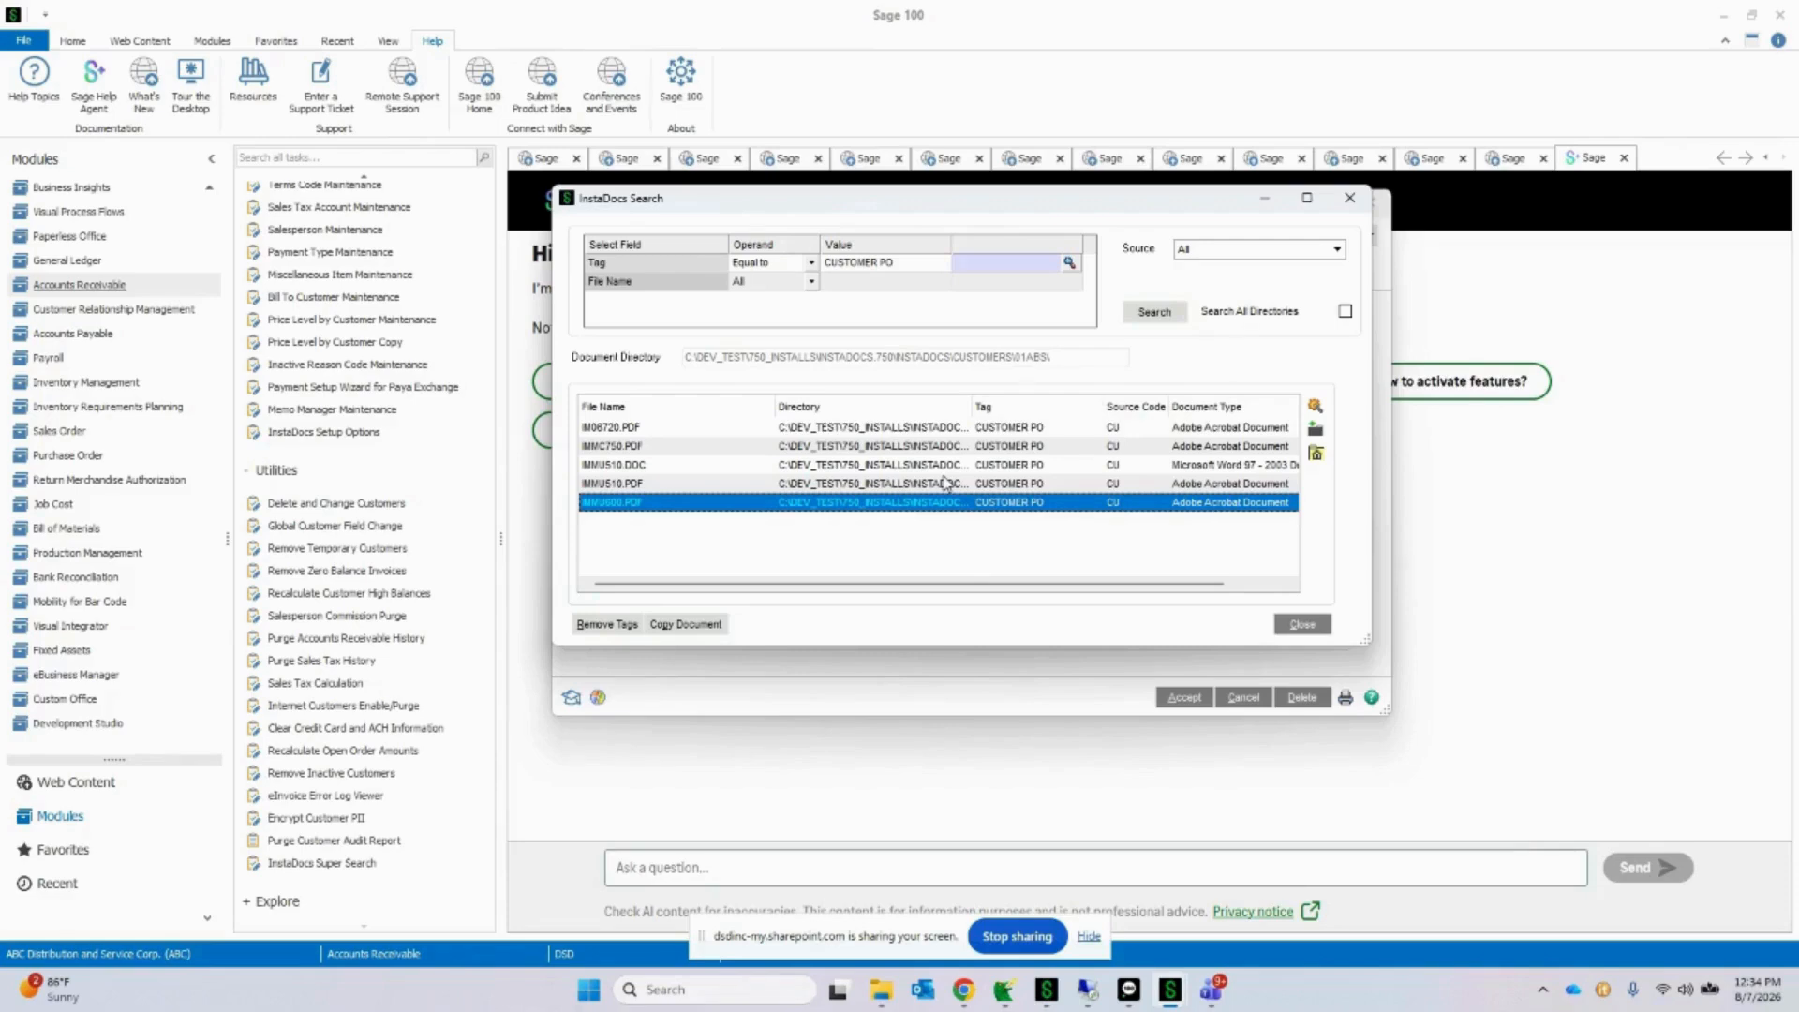
click(878, 431)
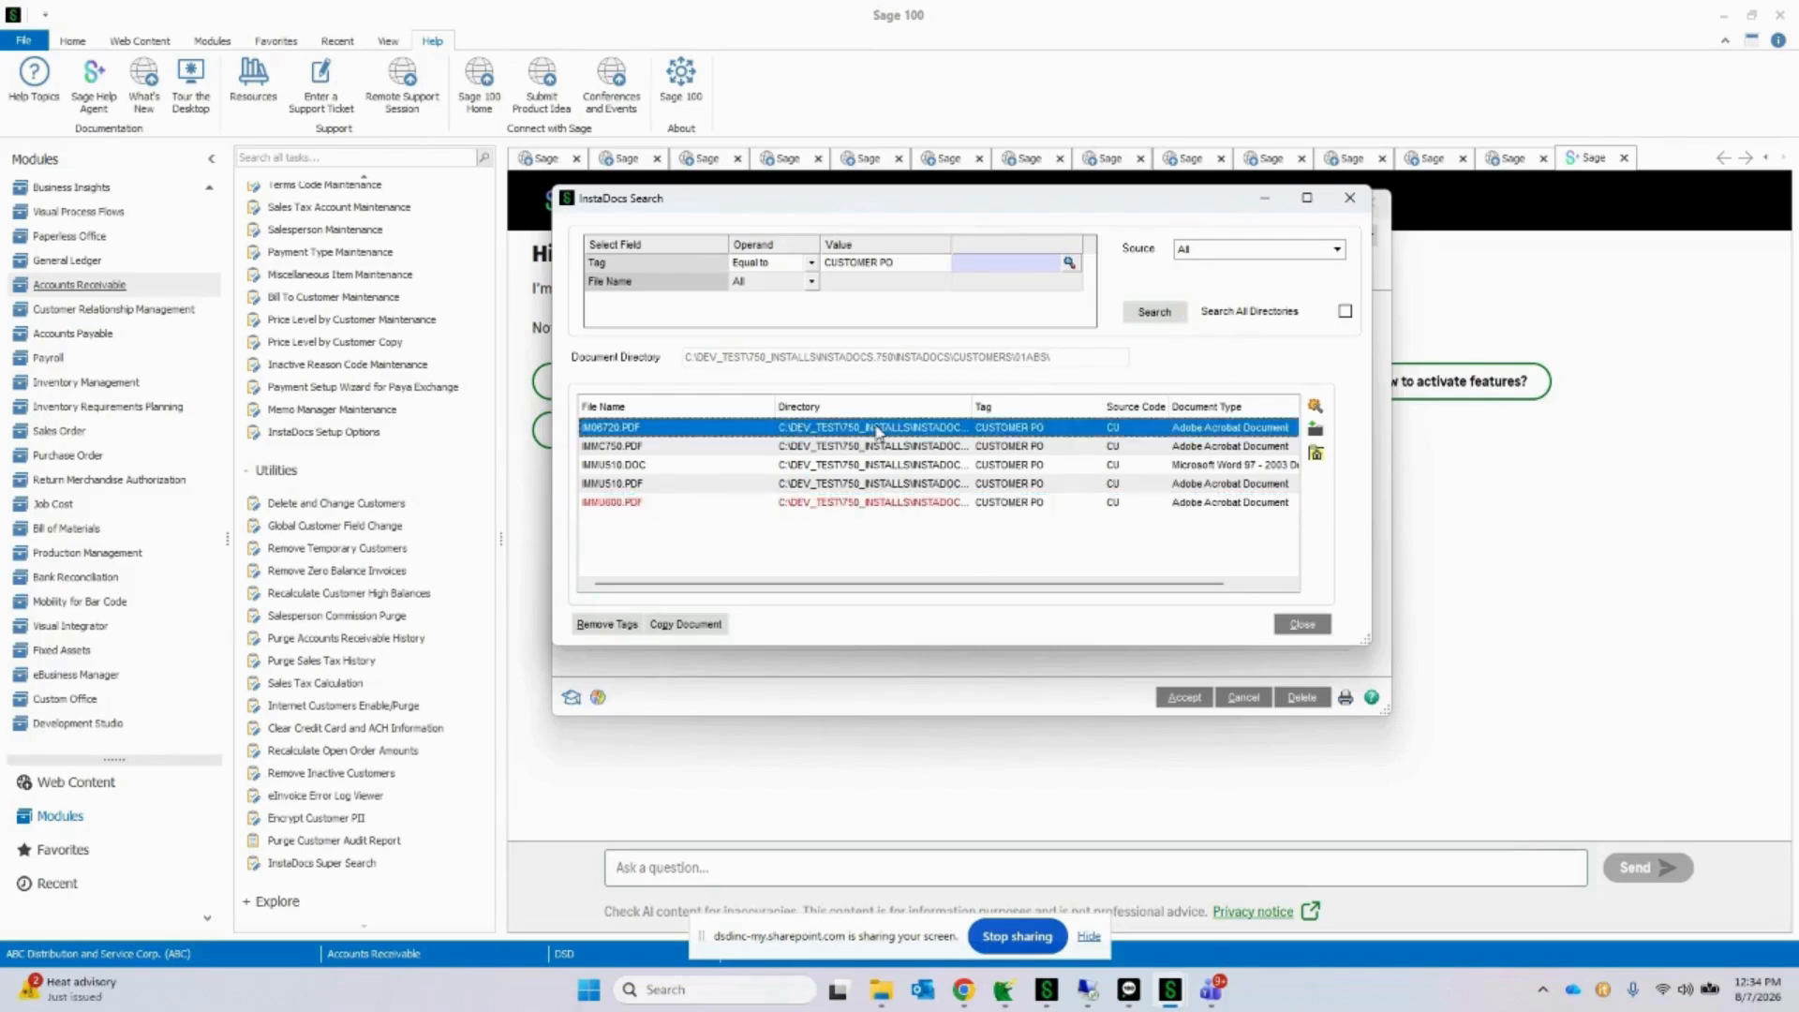
double_click(877, 431)
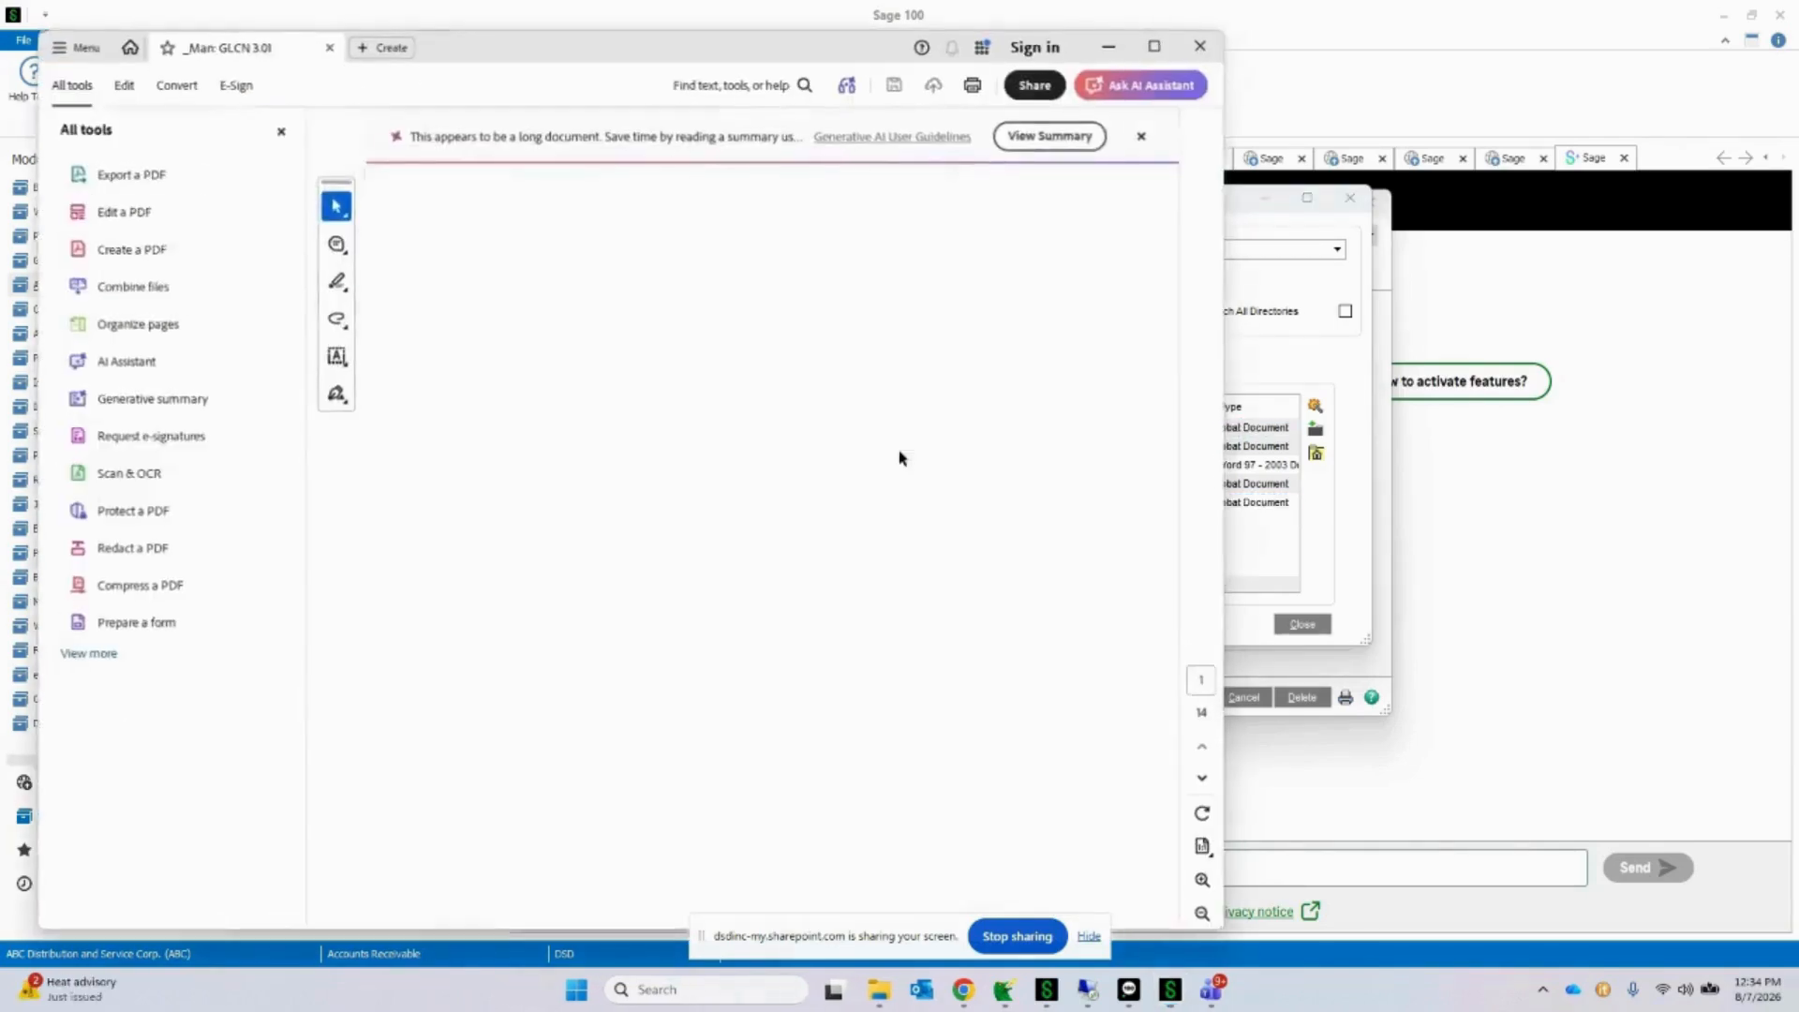
click(1199, 46)
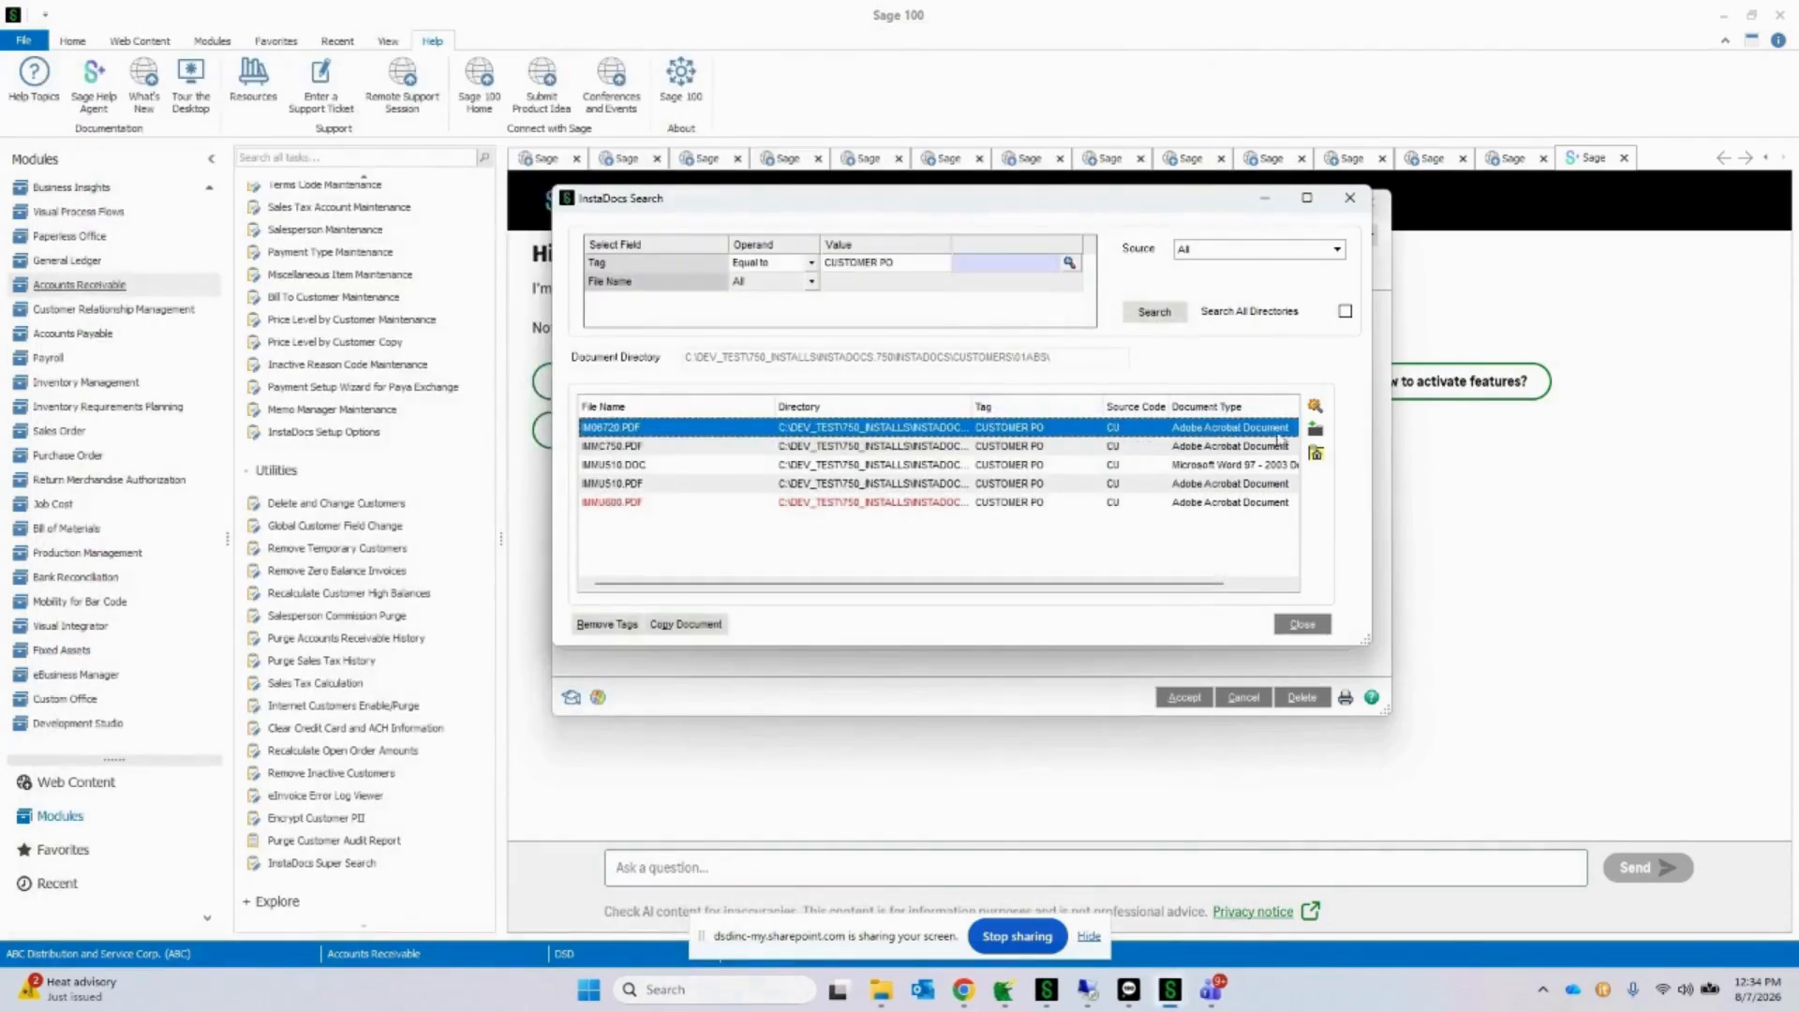
click(1314, 410)
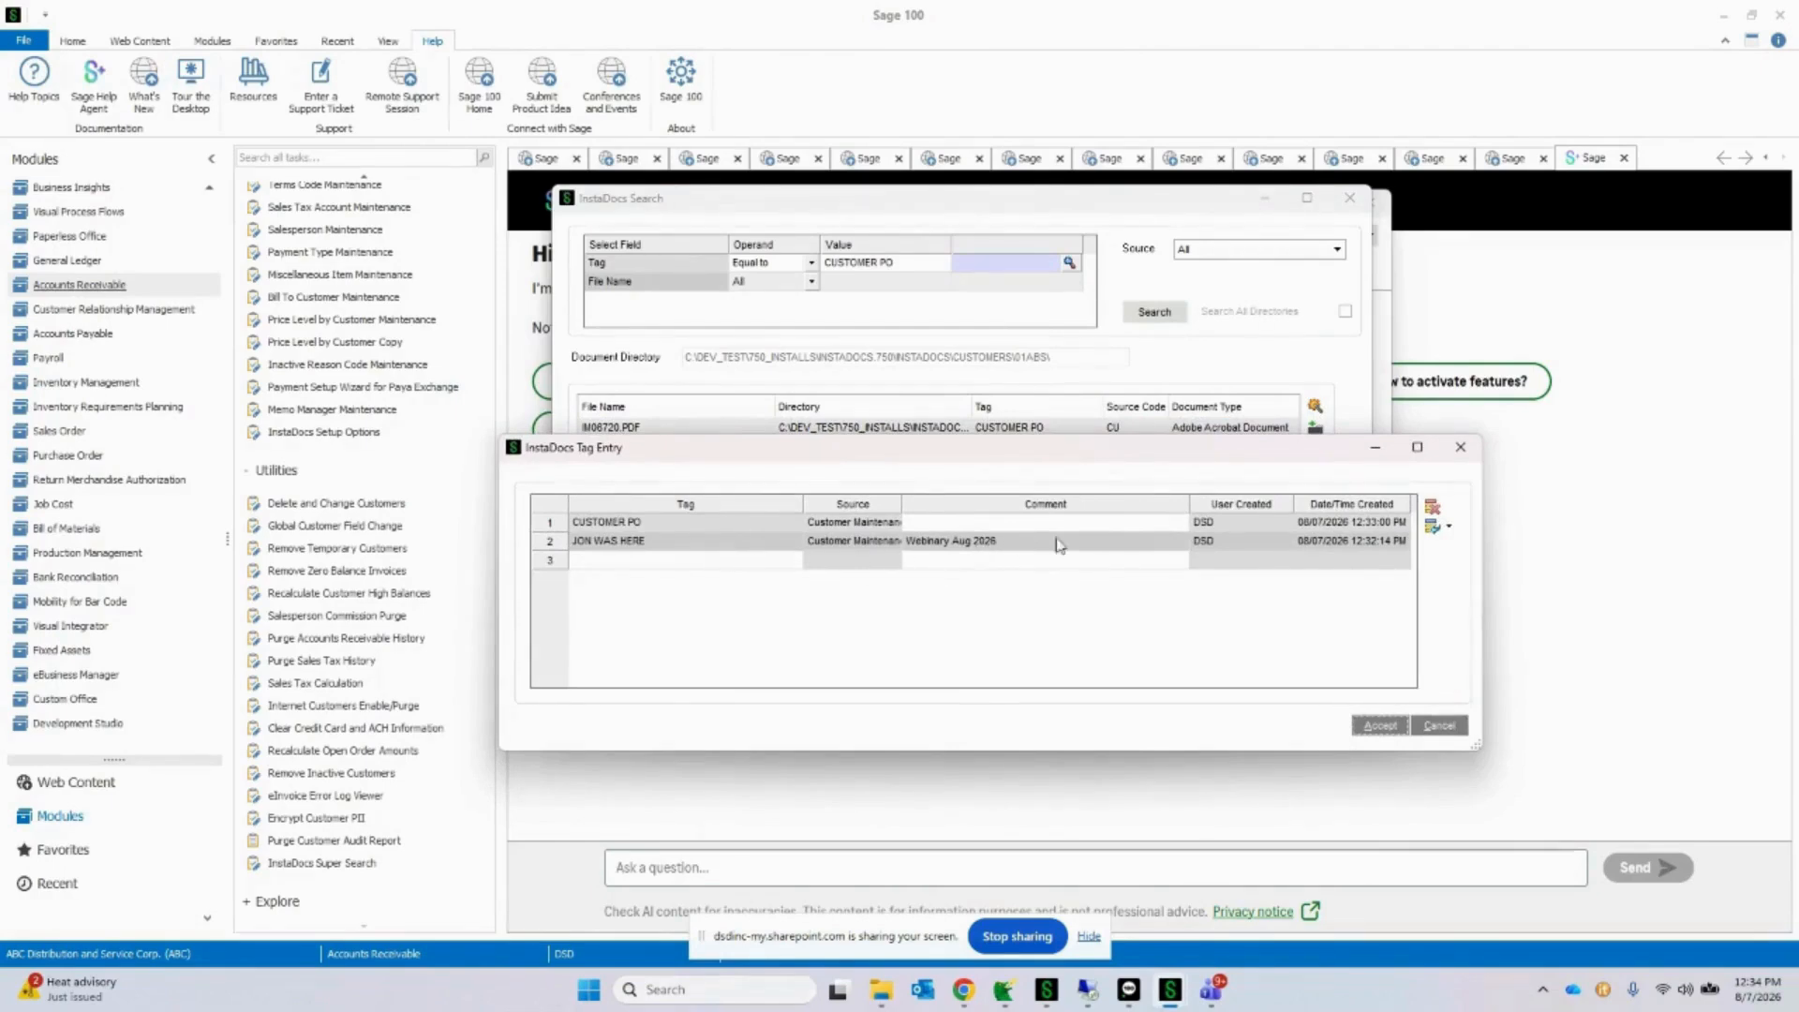
click(1461, 450)
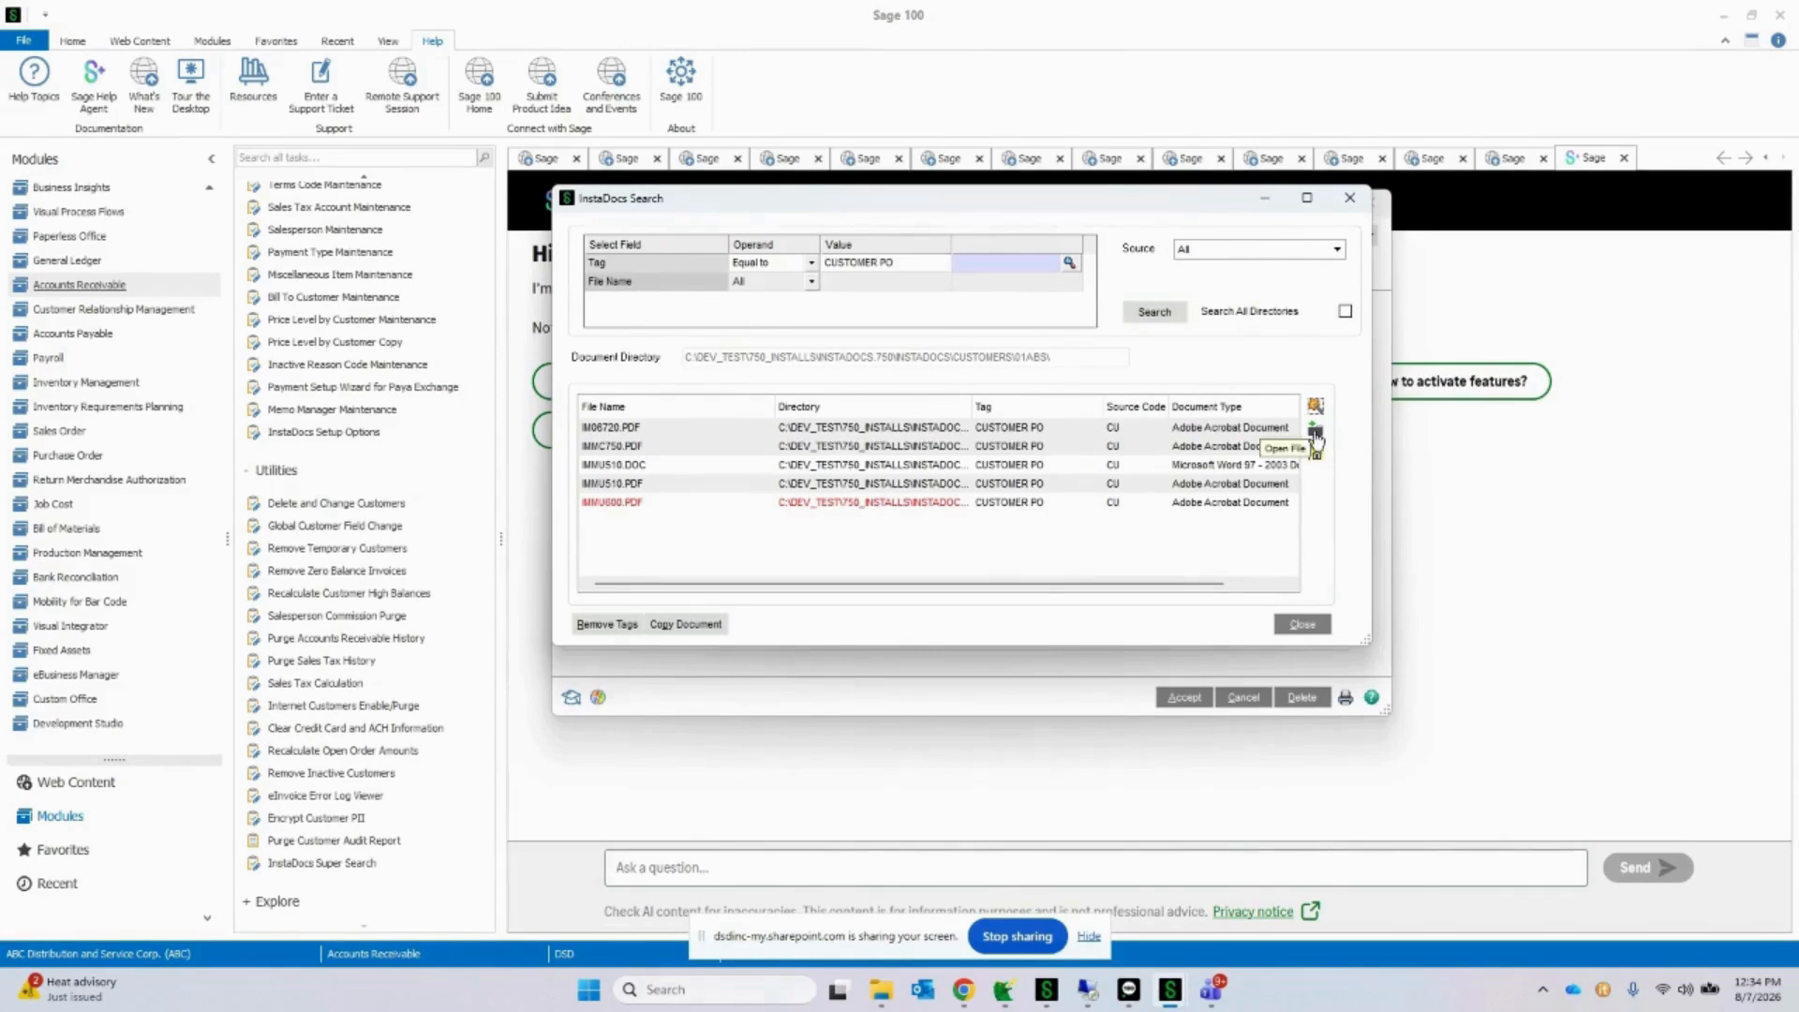
Step: Open the Windows folder that contains the IMMU510.DOC search result, then close the folder window
click(1251, 466)
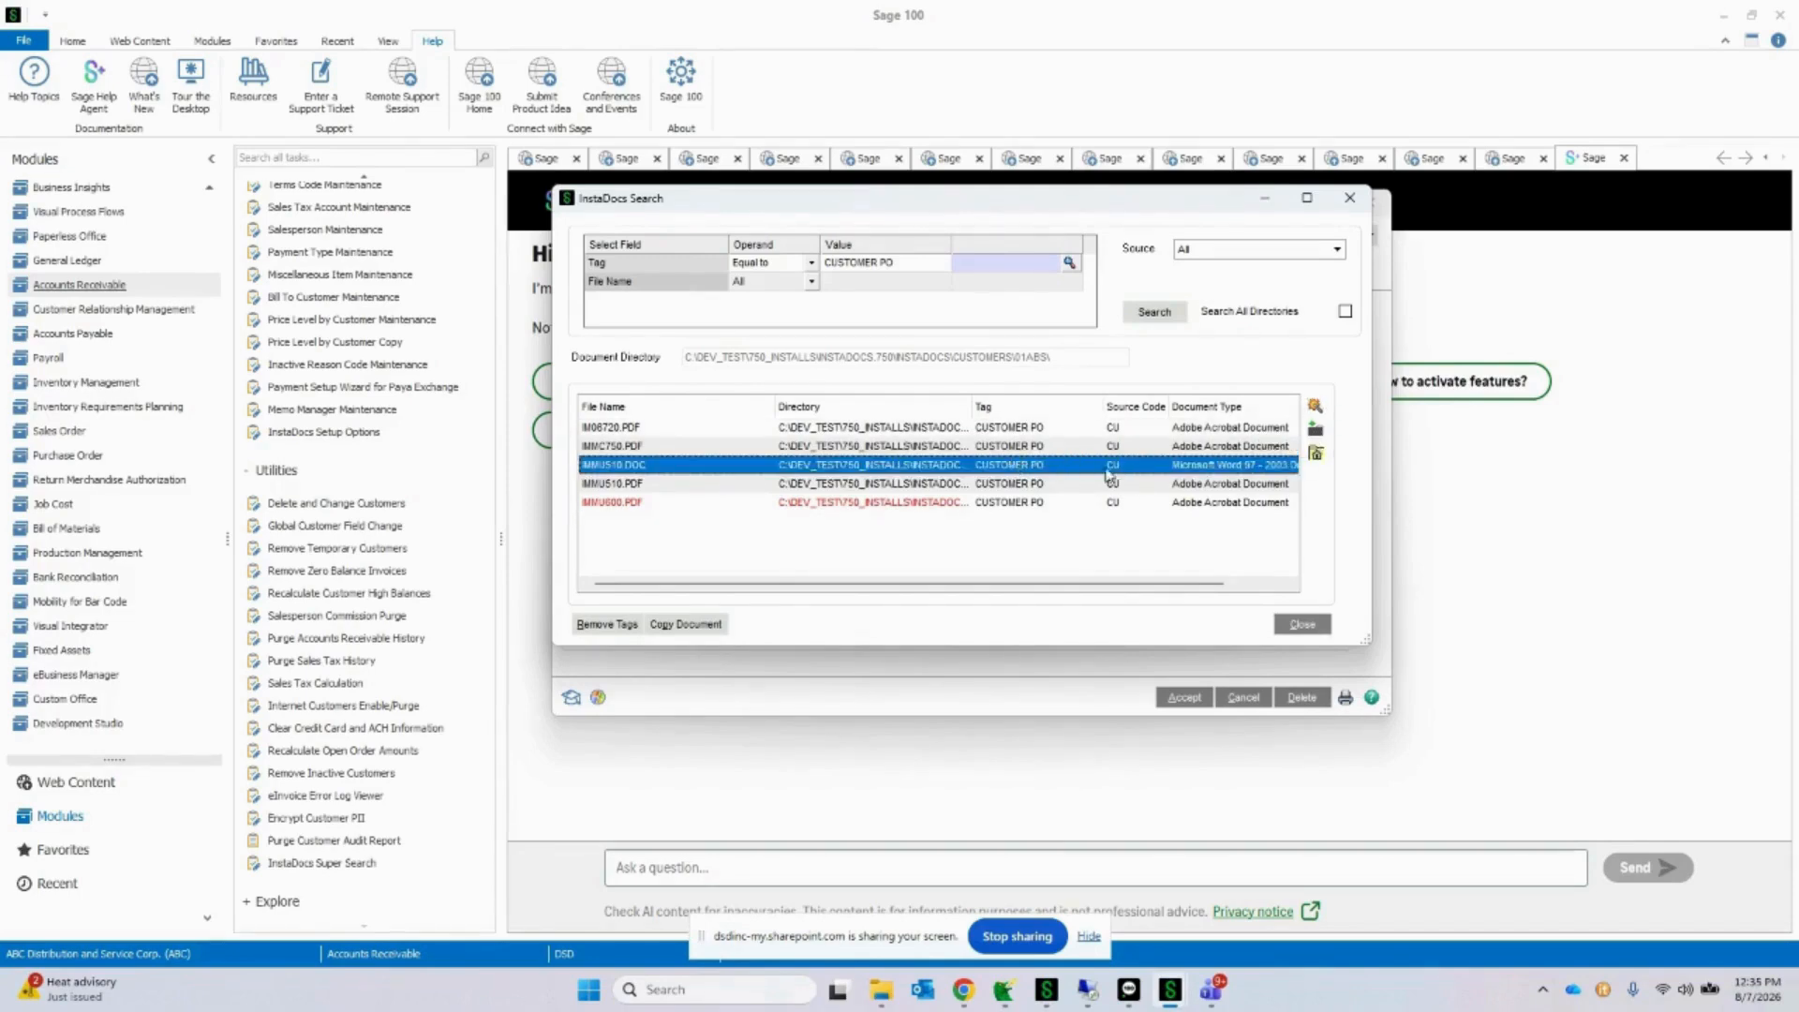
click(1317, 457)
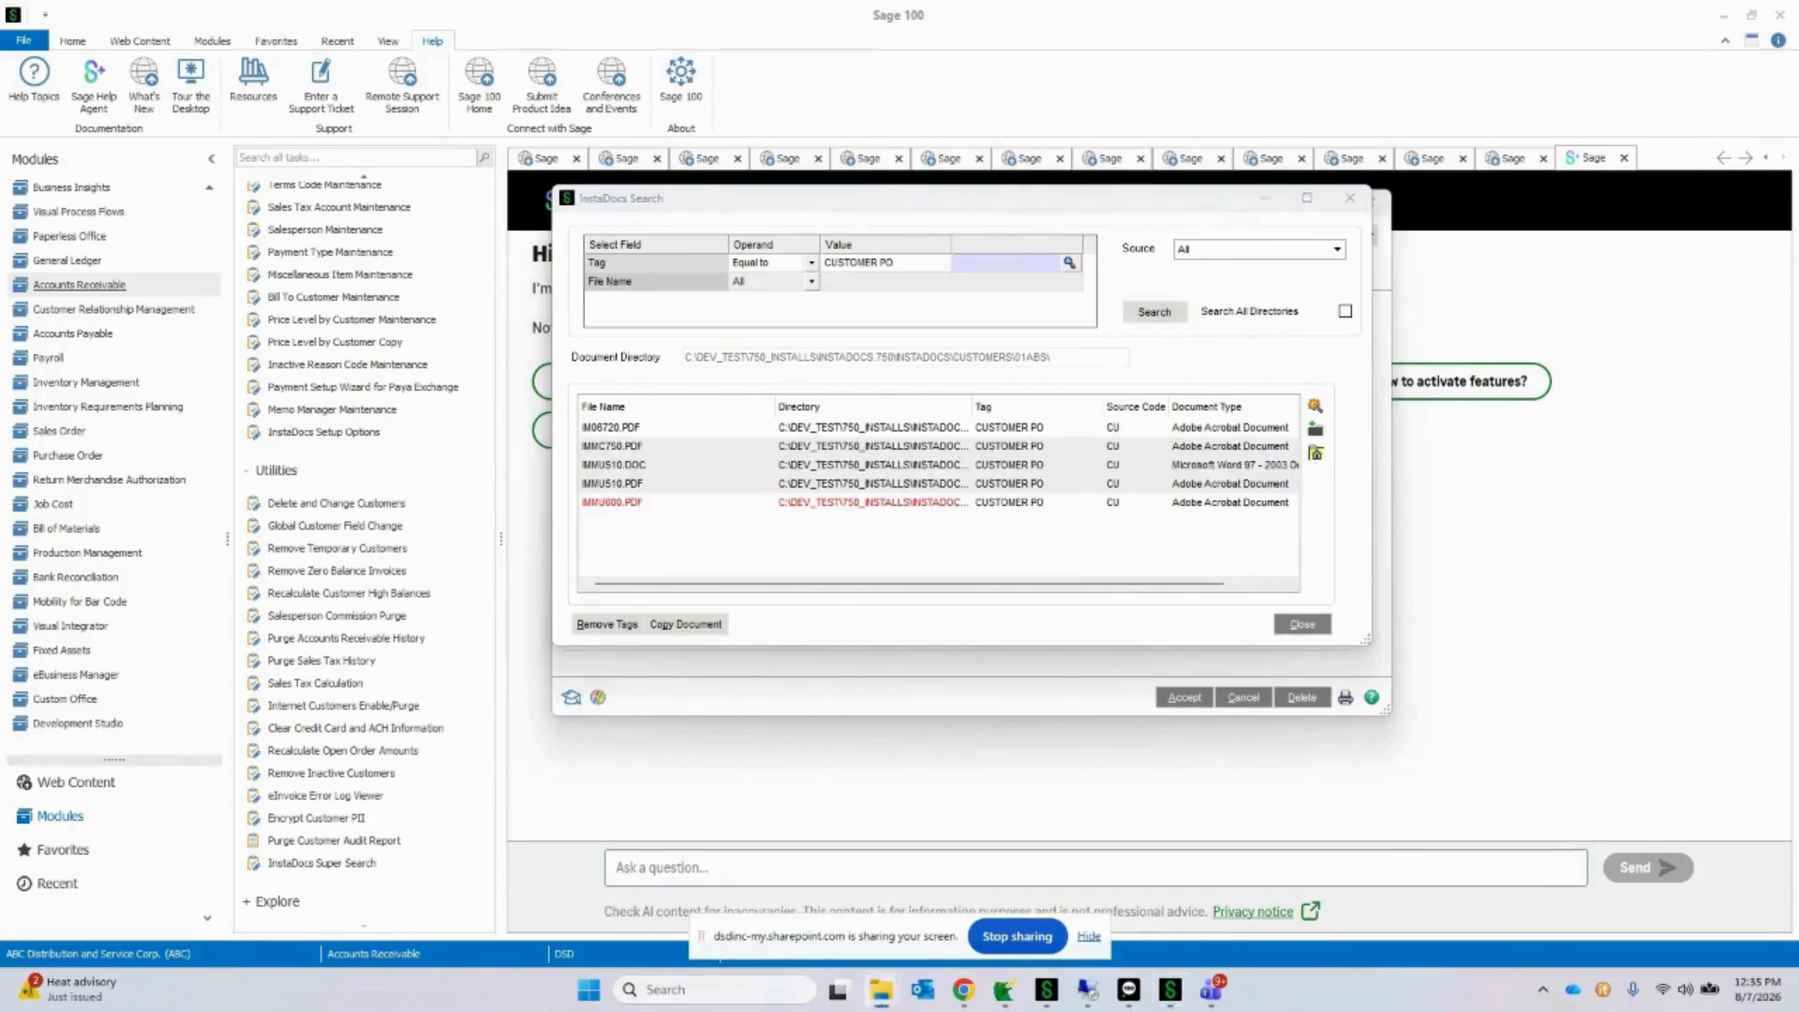
drag(1615, 288, 897, 253)
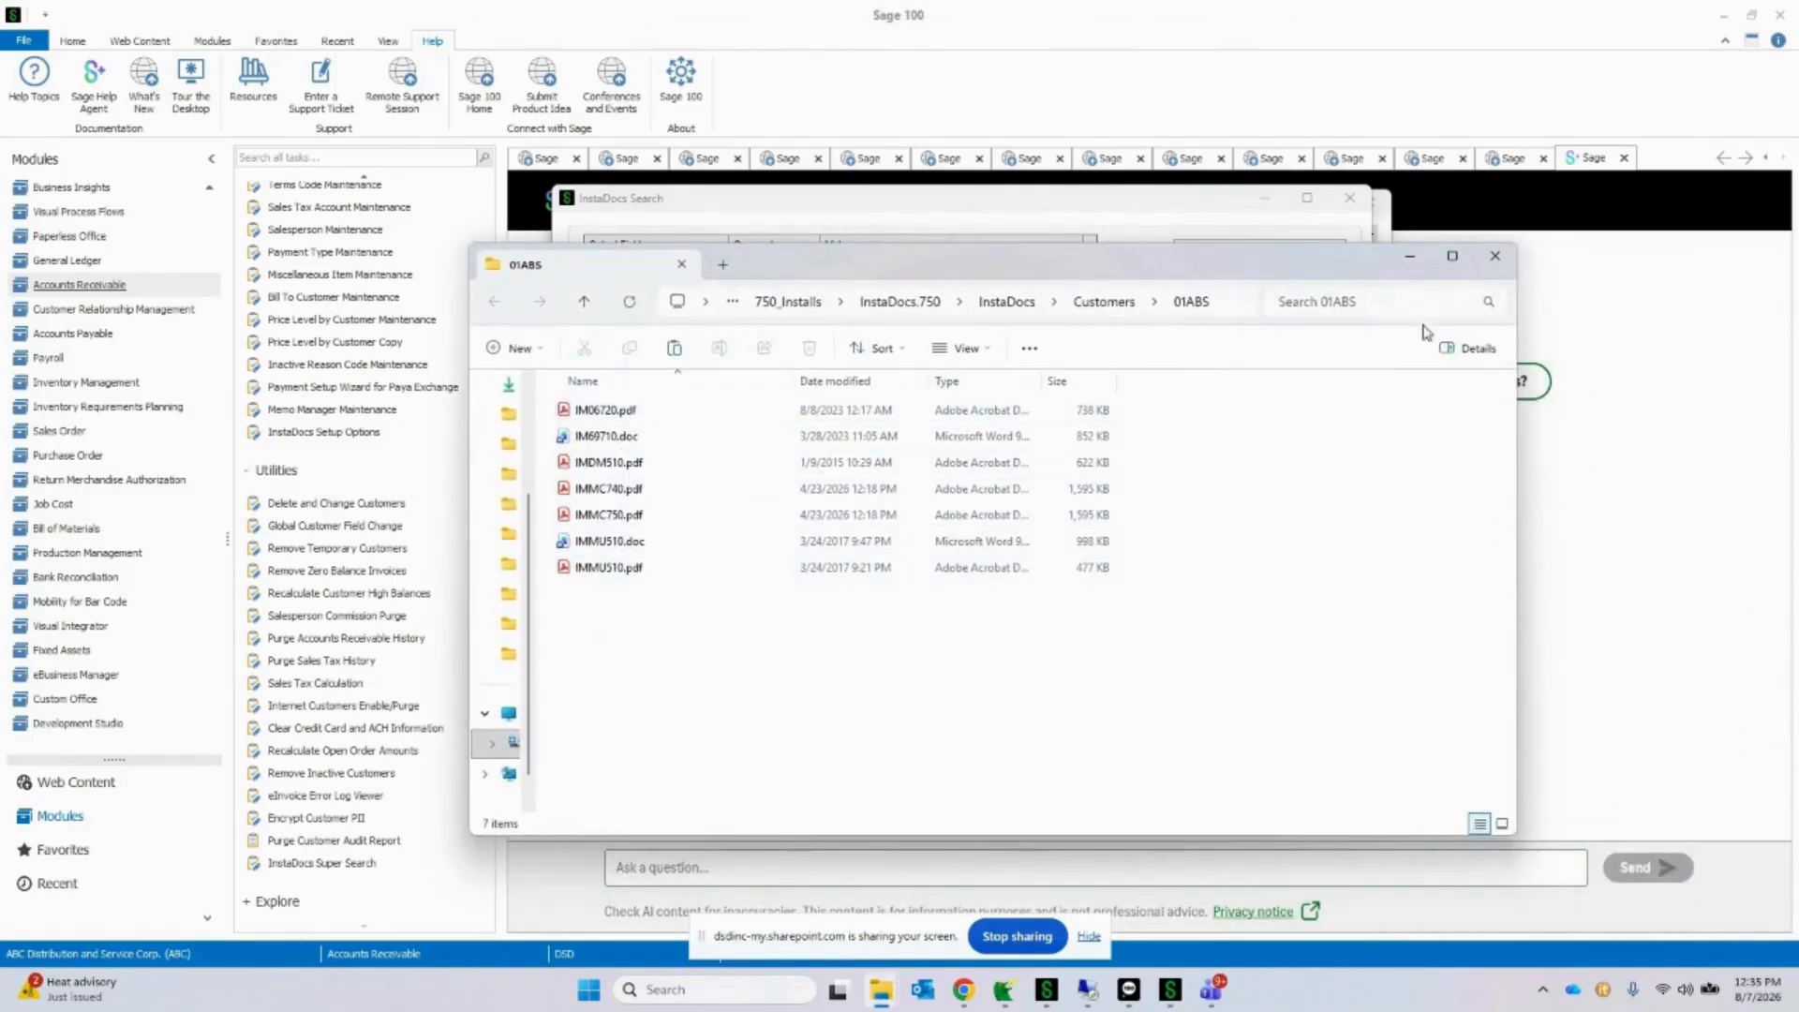
click(1496, 260)
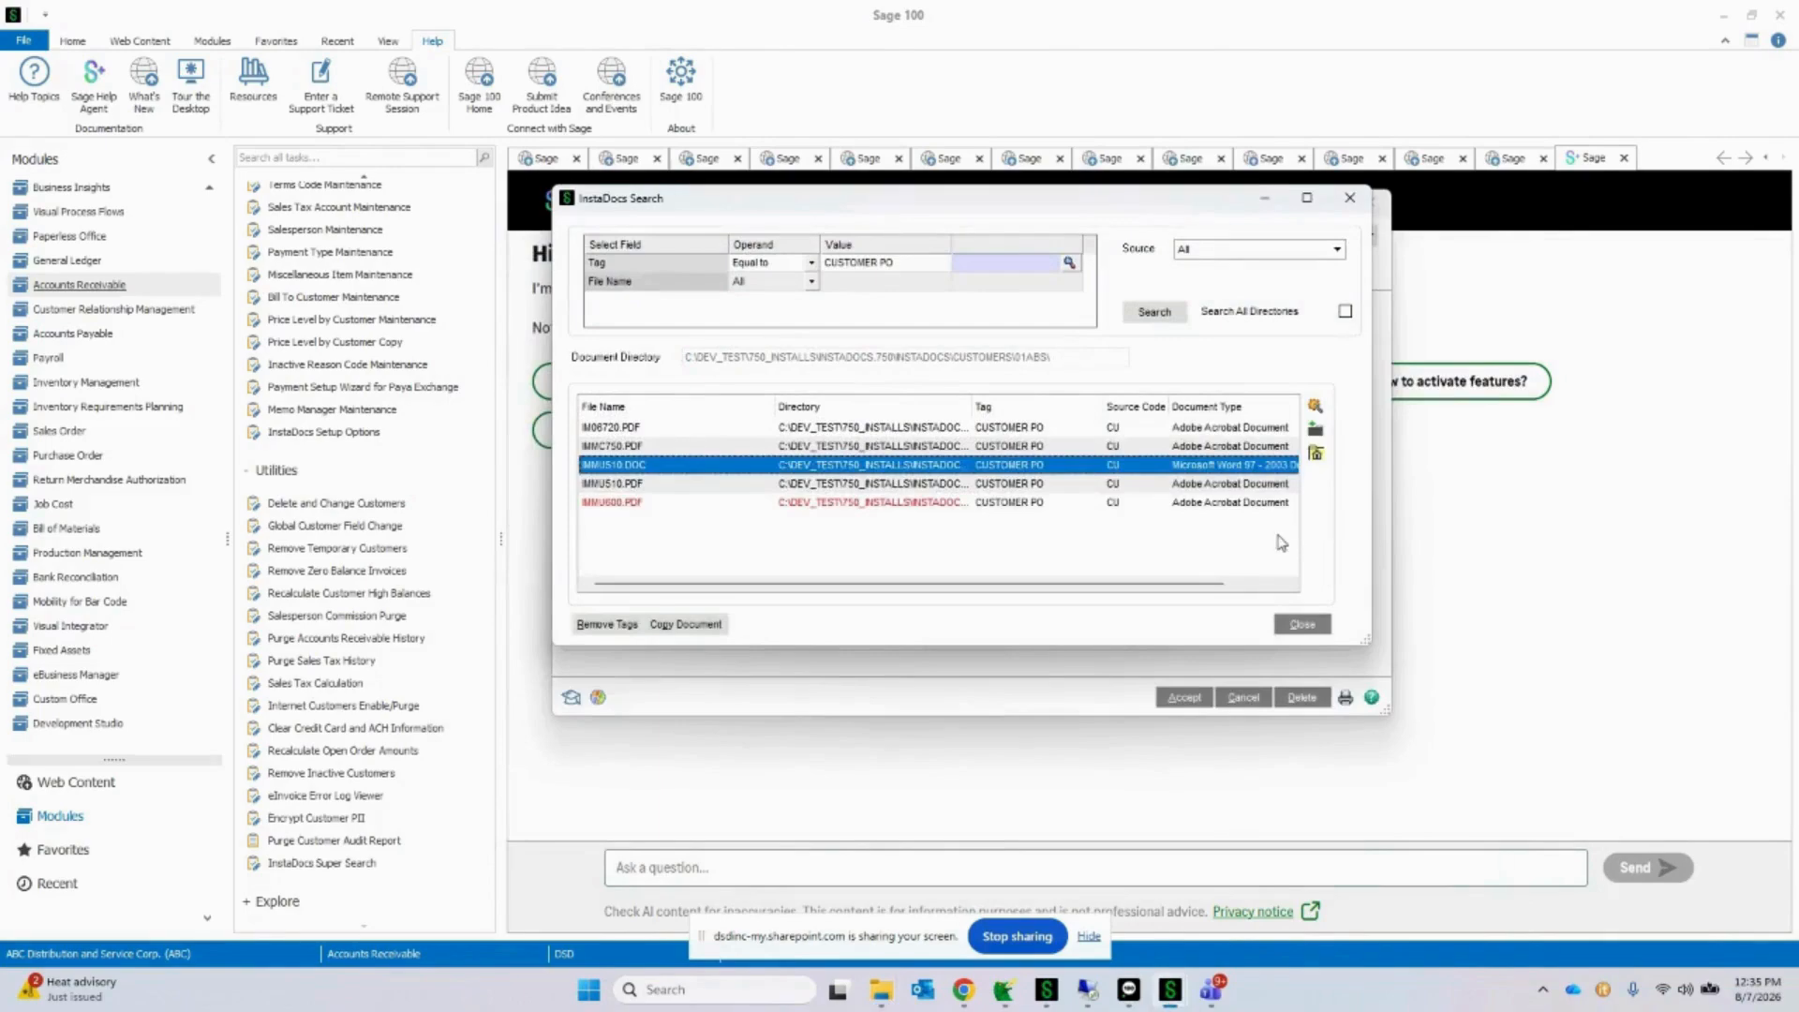
Step: Start the removal of orphaned tag records from the search results and decline it
click(621, 629)
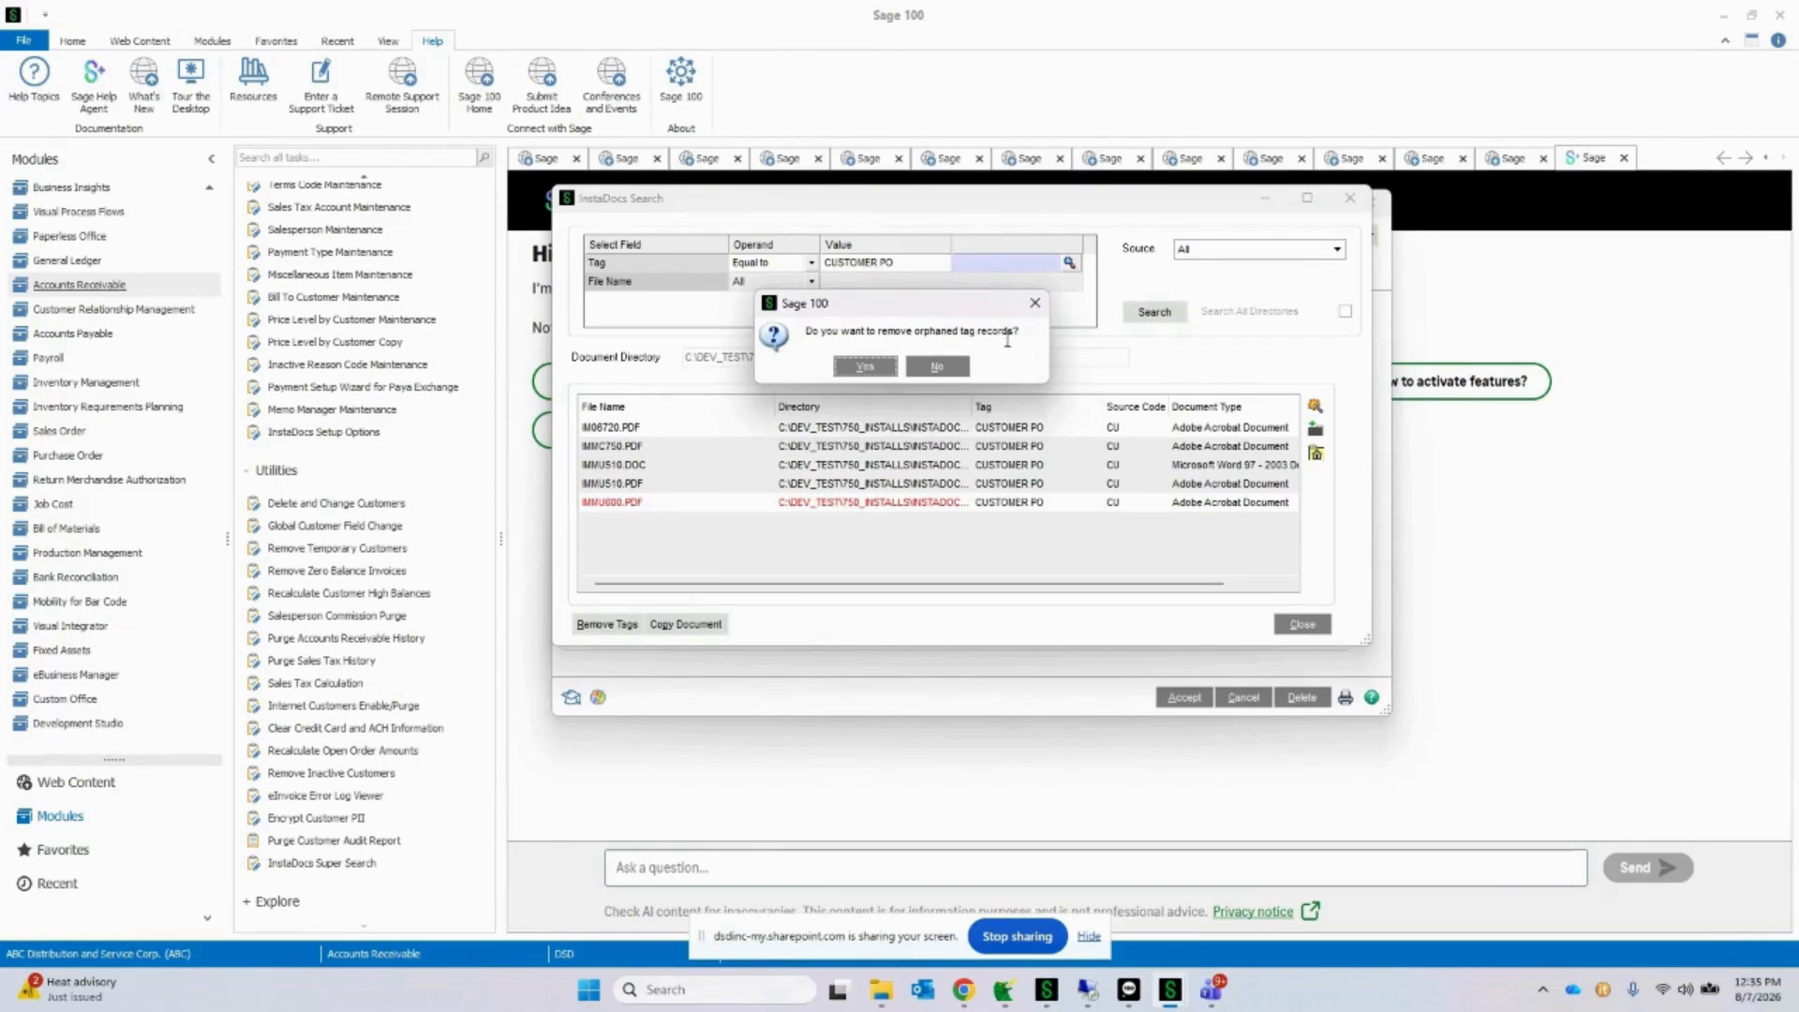
click(960, 366)
Step: Start a document copy with IM06720.PDF, IMMC750.PDF and IMMU510.DOC selected, then cancel it without entering a destination directory
click(686, 624)
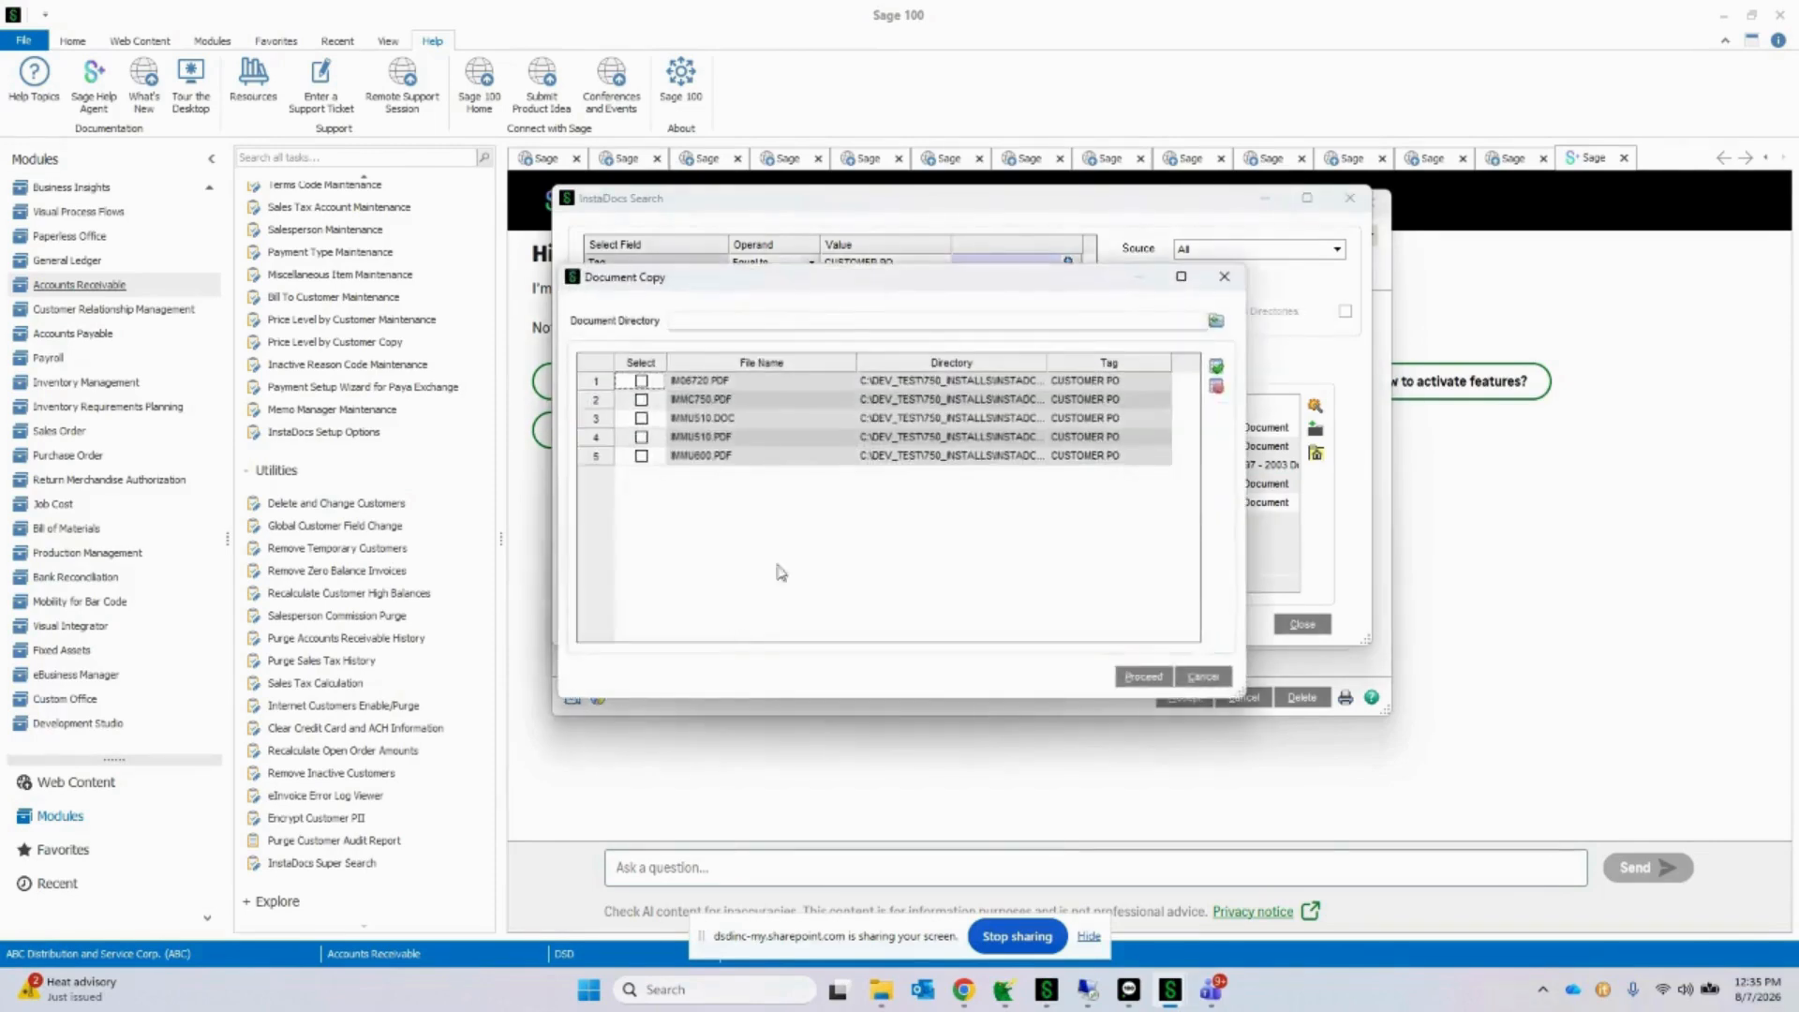
drag(880, 282, 1227, 309)
click(987, 406)
click(987, 424)
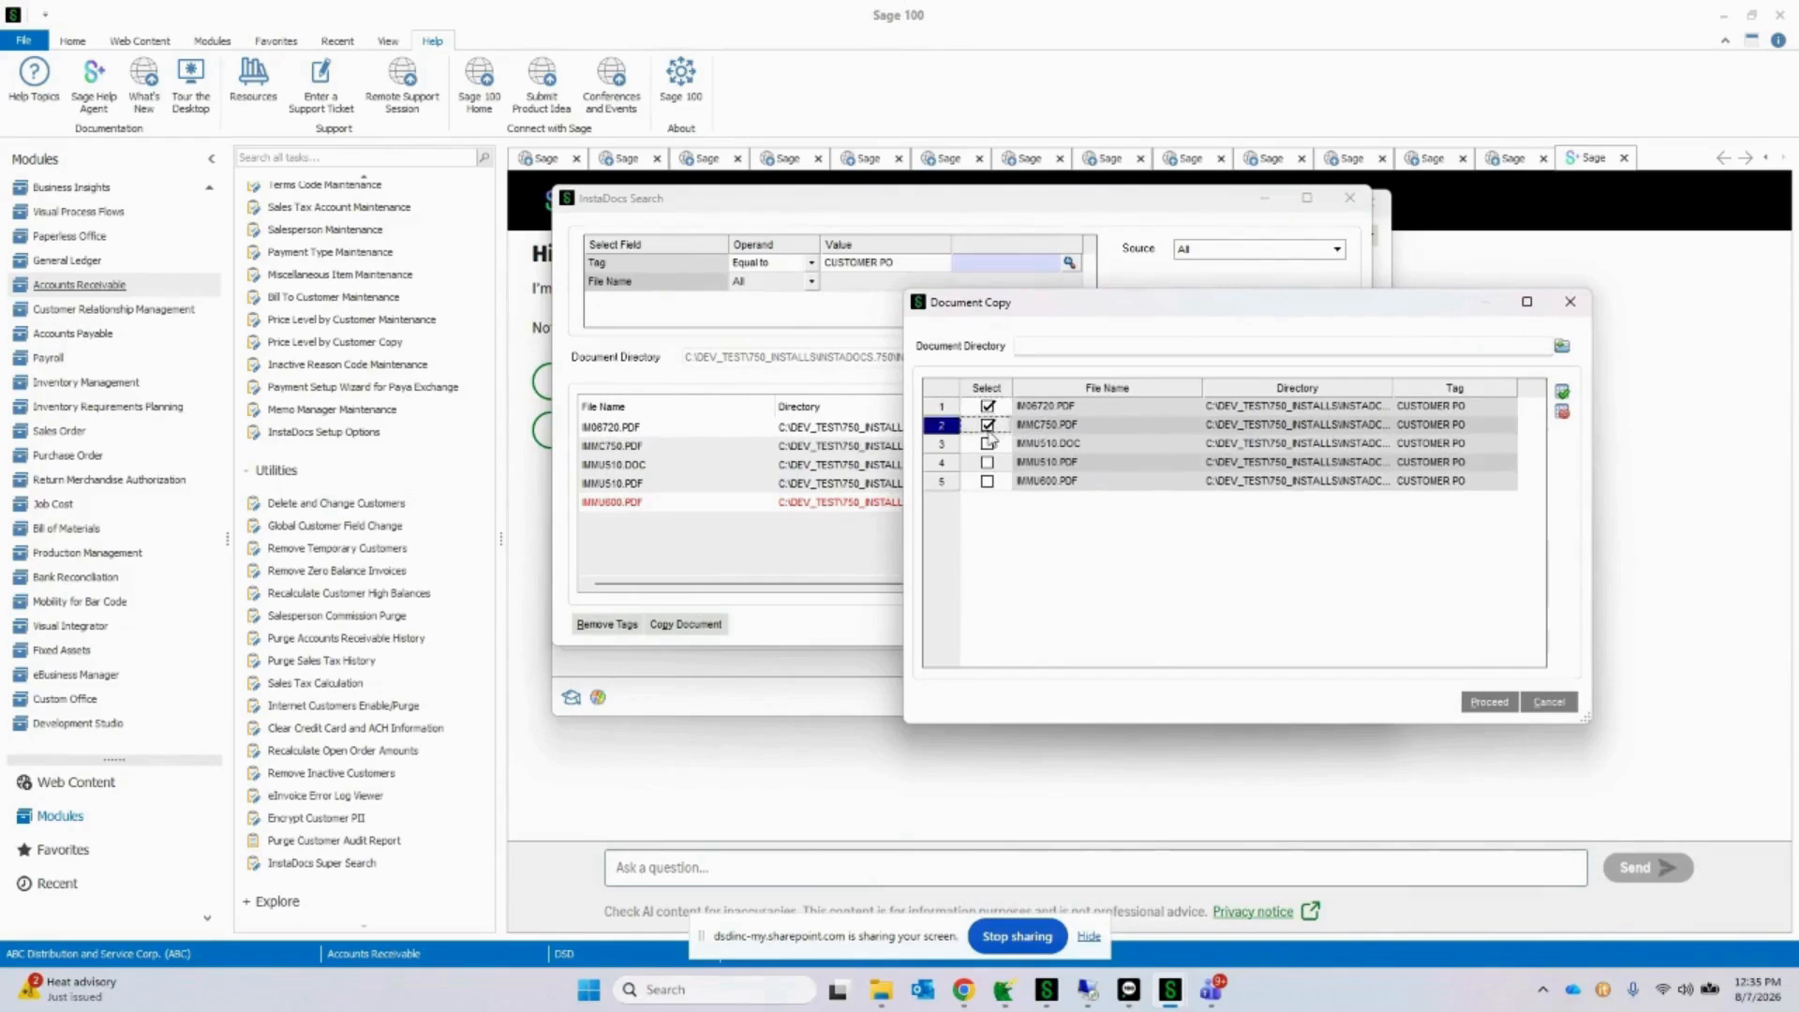
click(987, 444)
click(1045, 349)
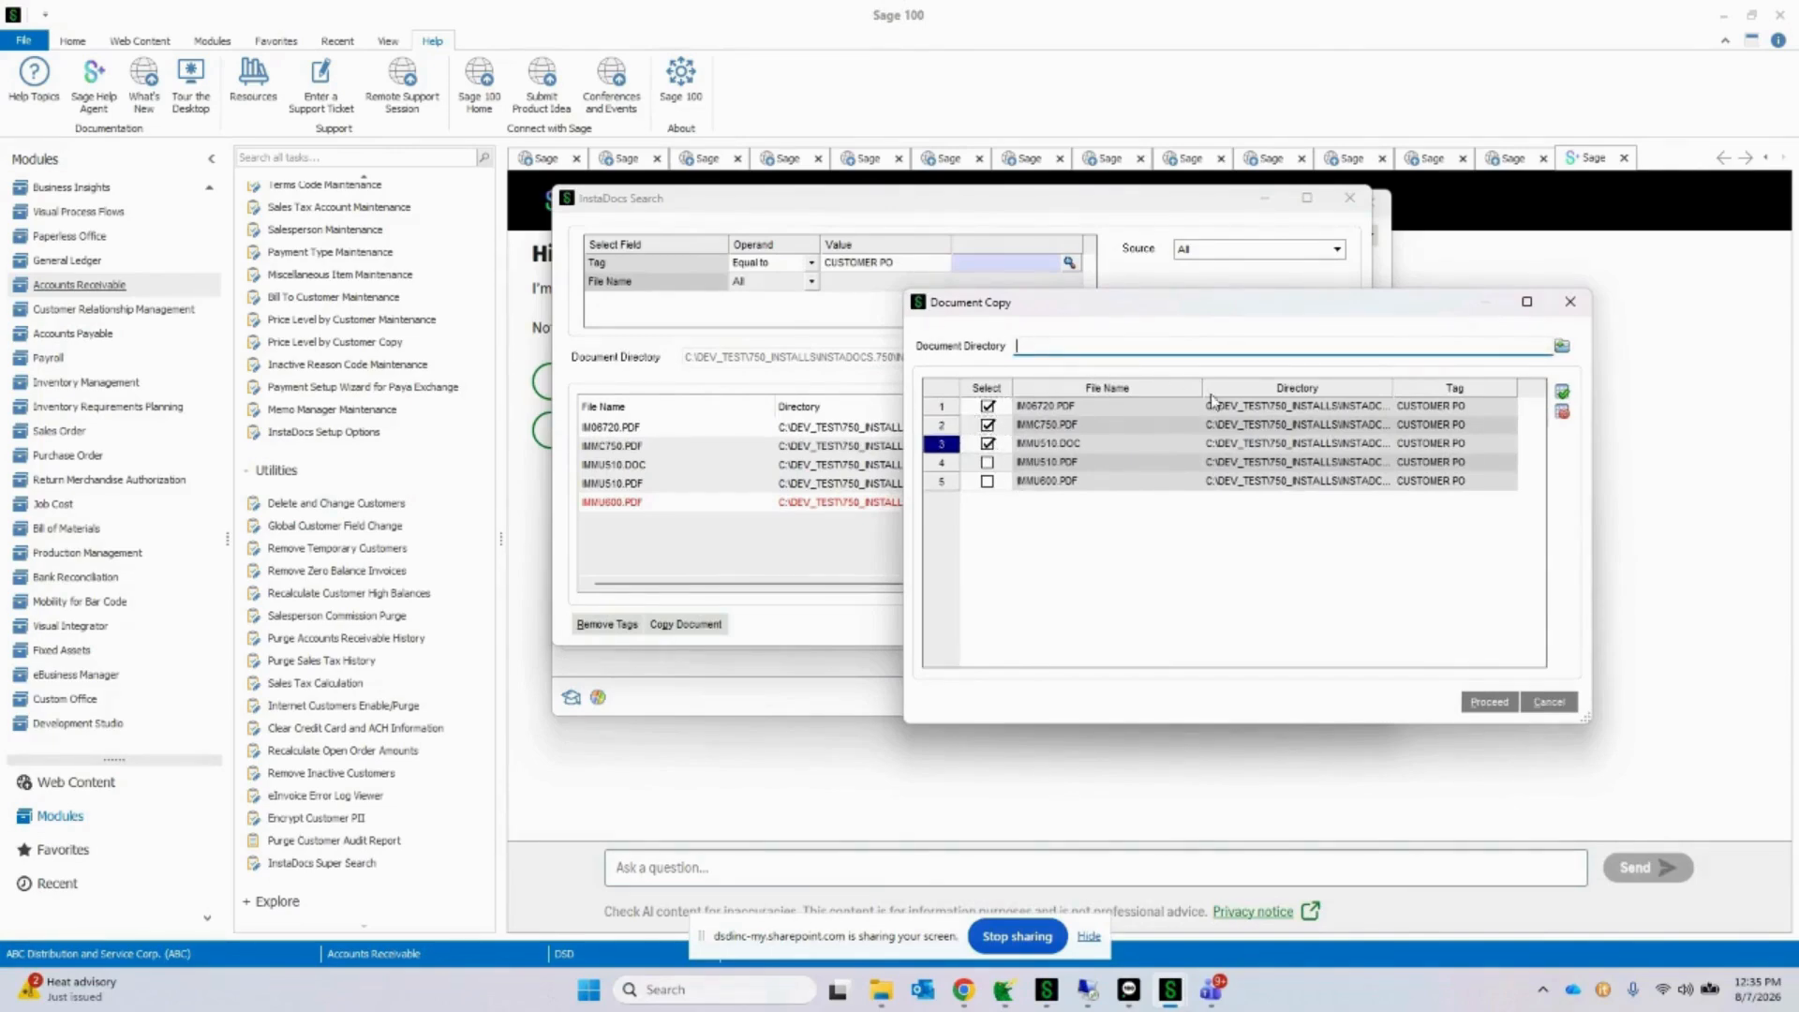
click(1548, 703)
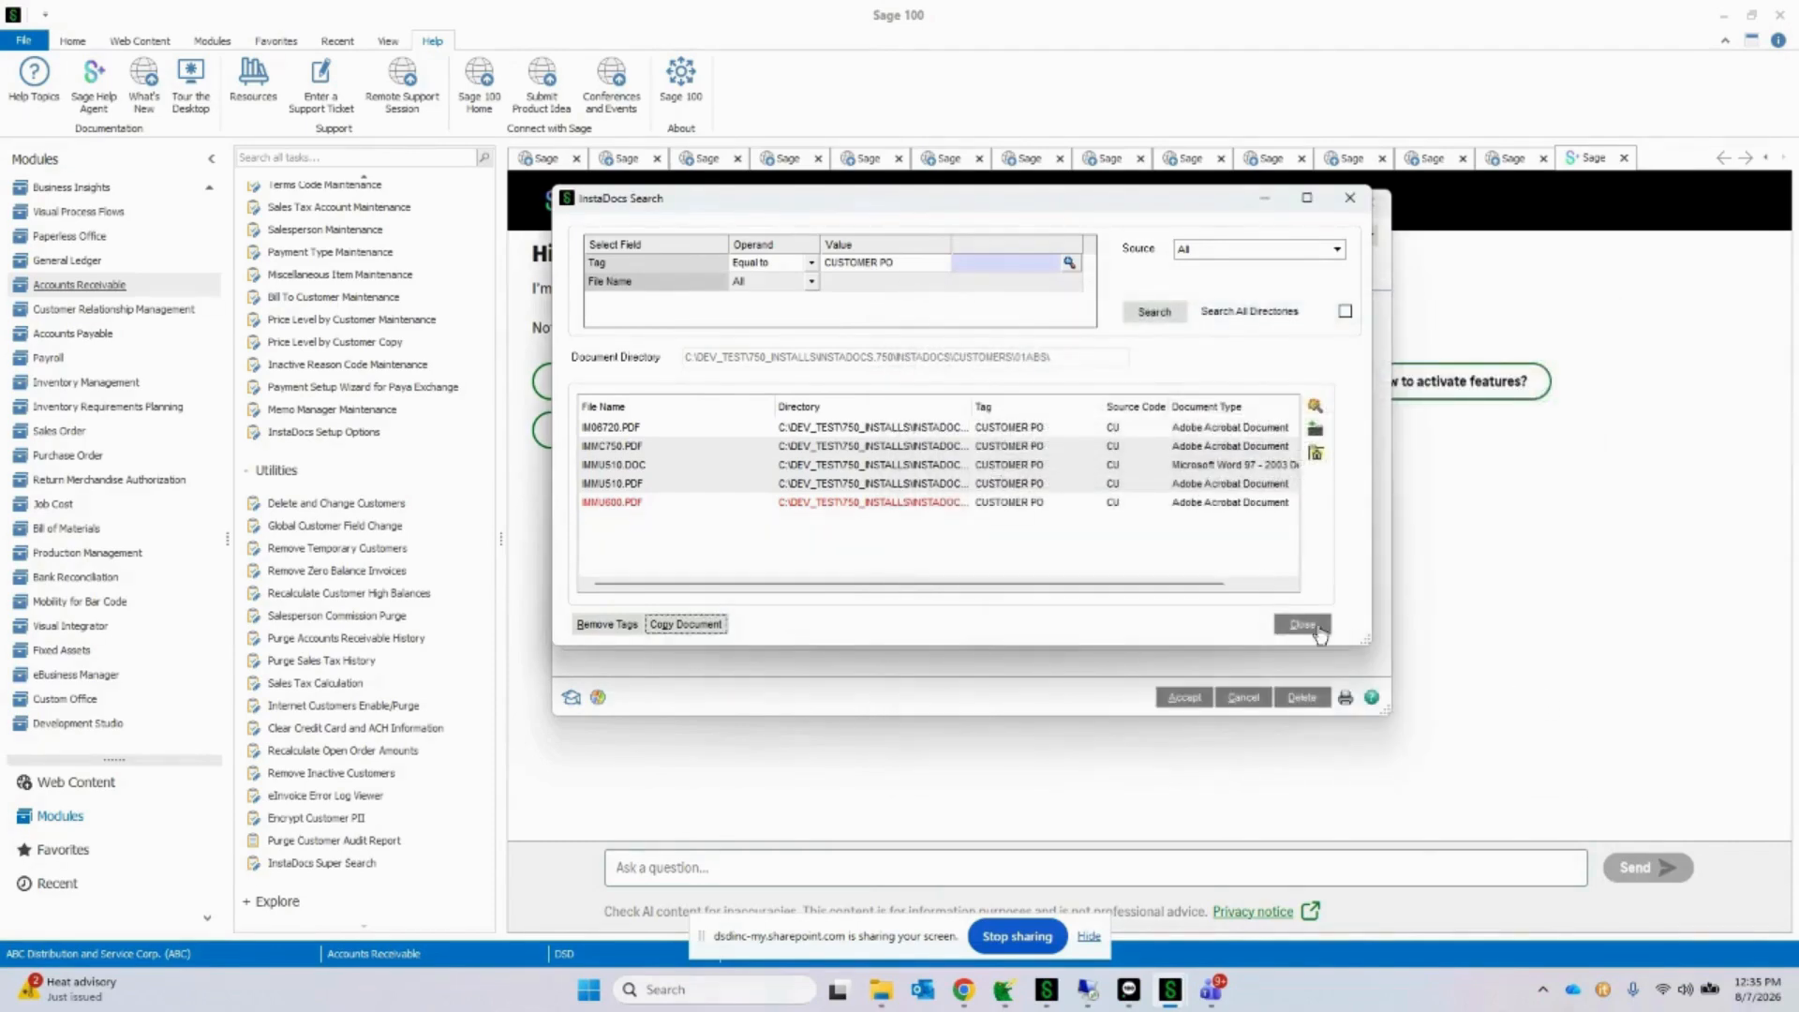
Step: Search all directories for the CUSTOMER PO tag and widen the Directory column to examine where the files are stored
click(1346, 311)
click(1154, 313)
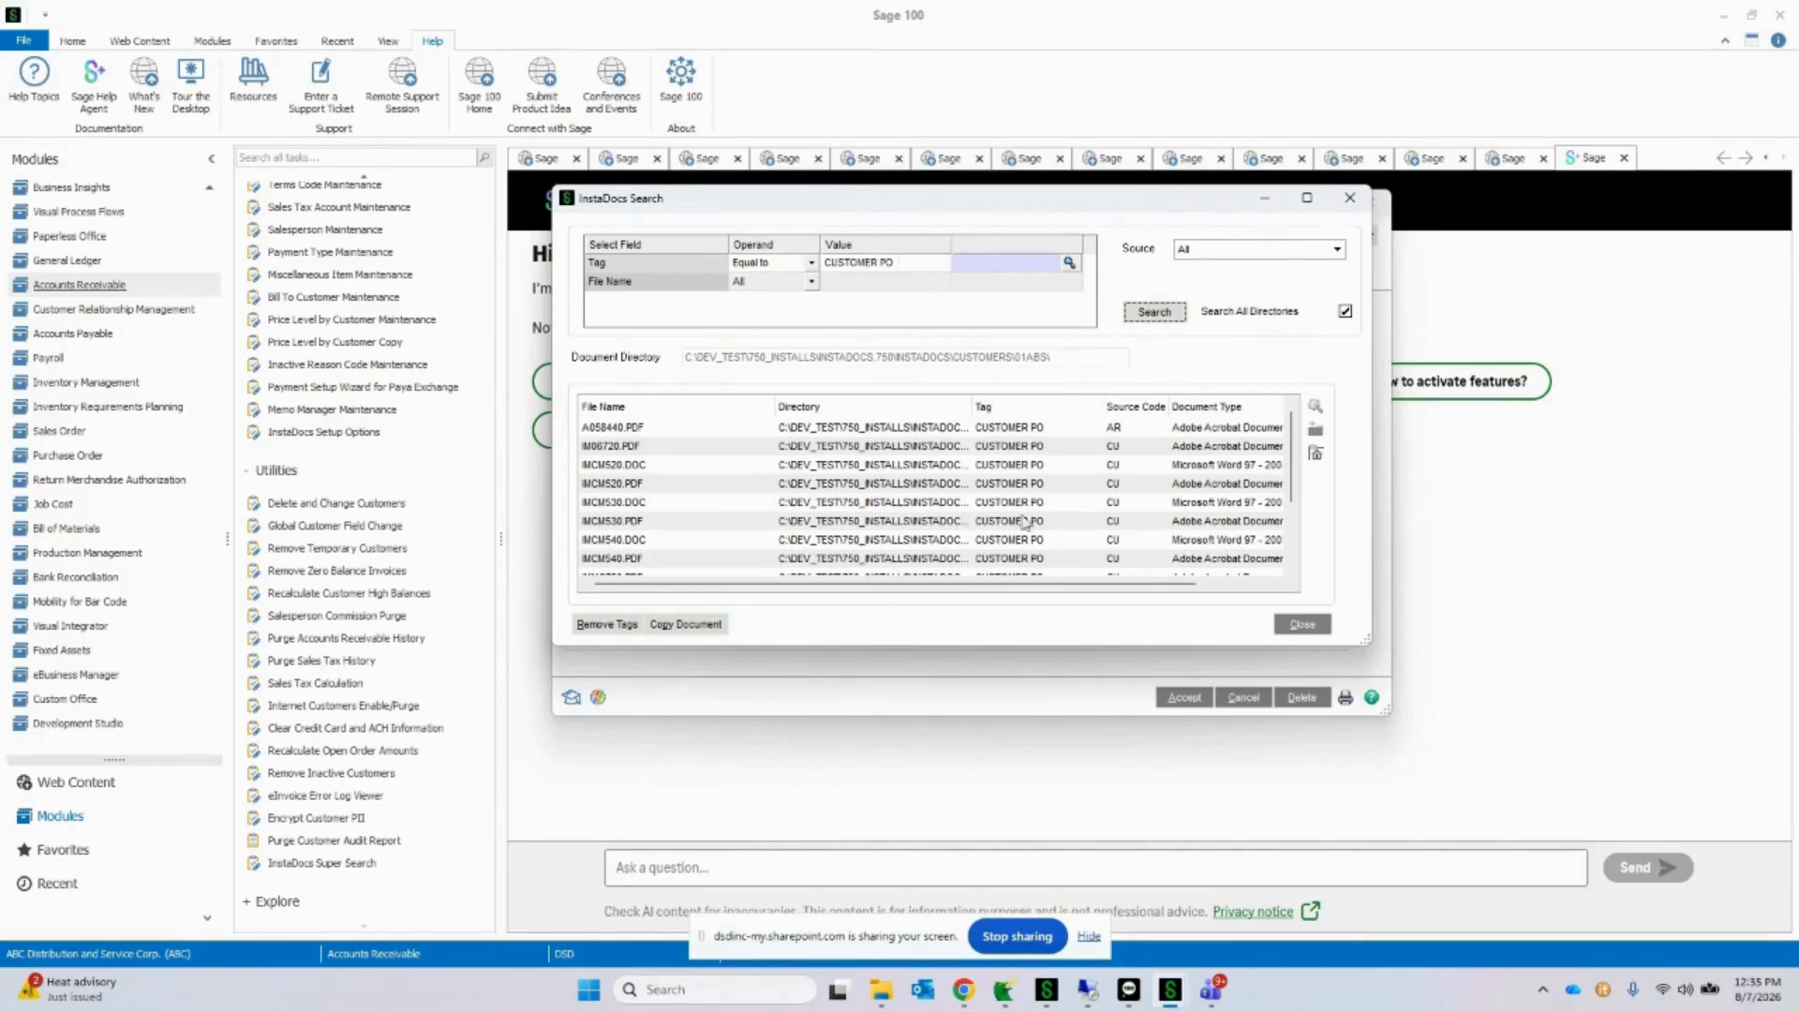
drag(971, 405, 1222, 401)
click(1169, 445)
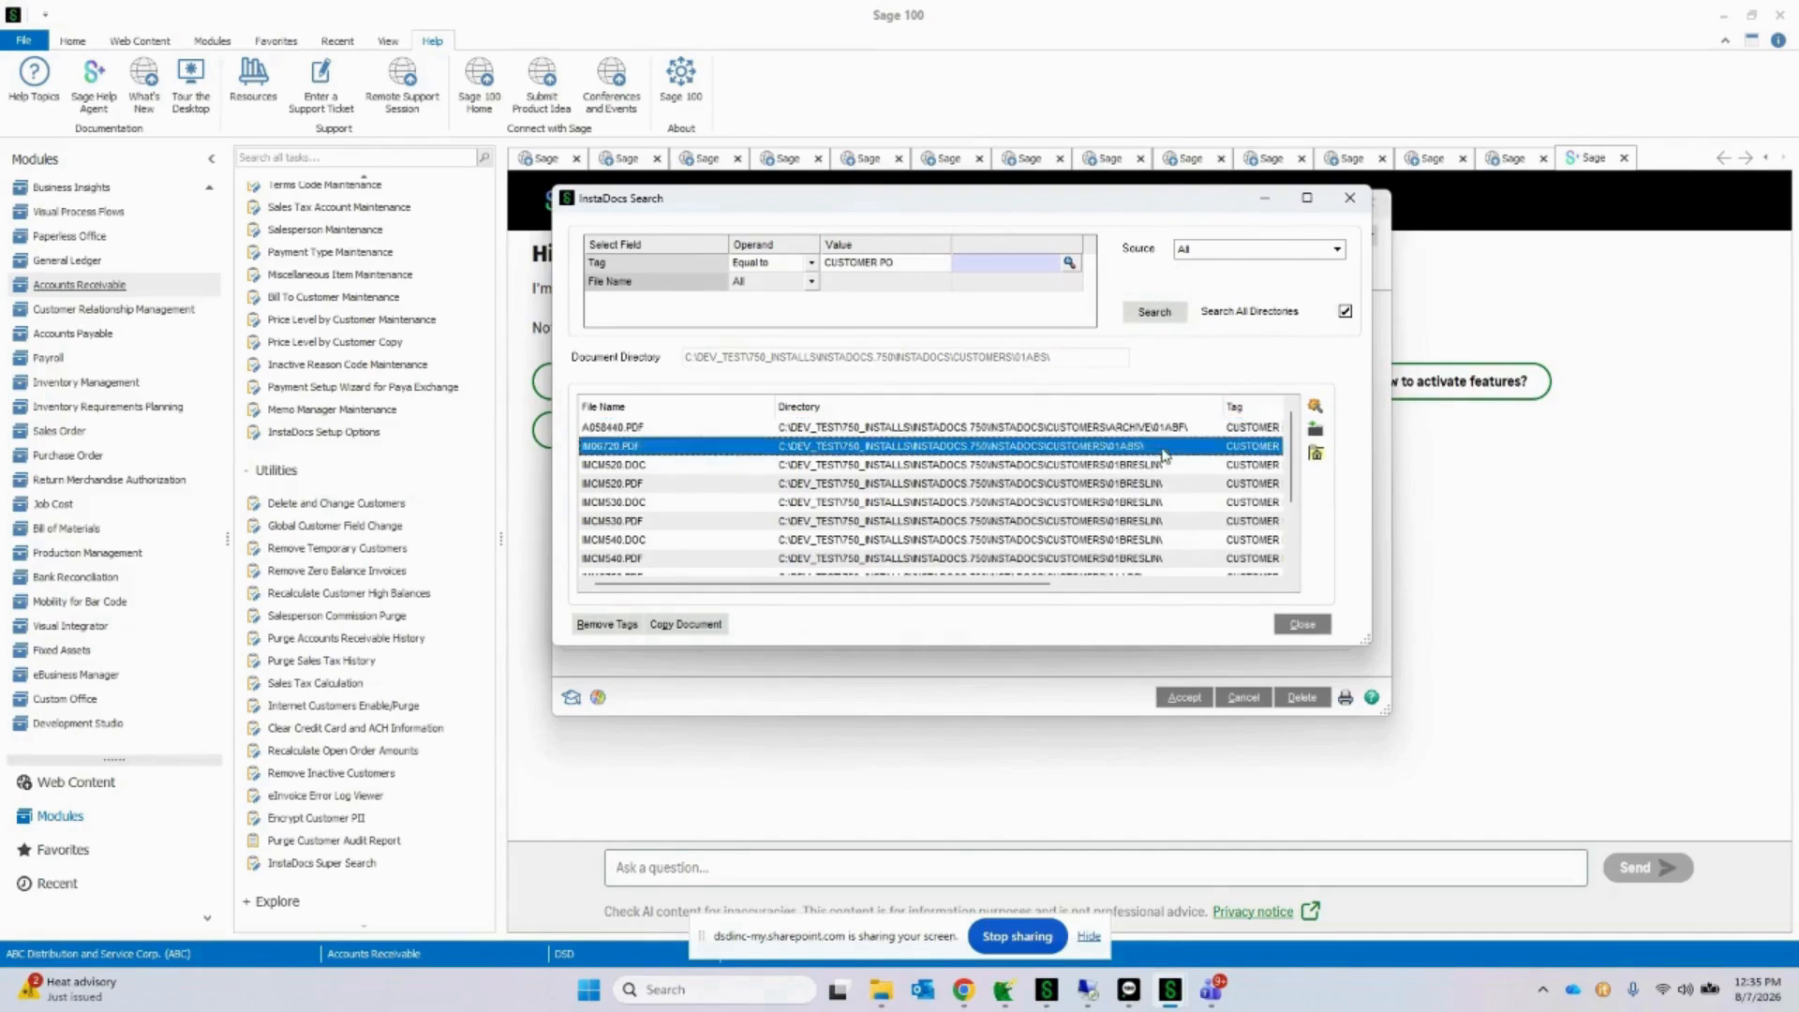
click(1166, 464)
click(1170, 519)
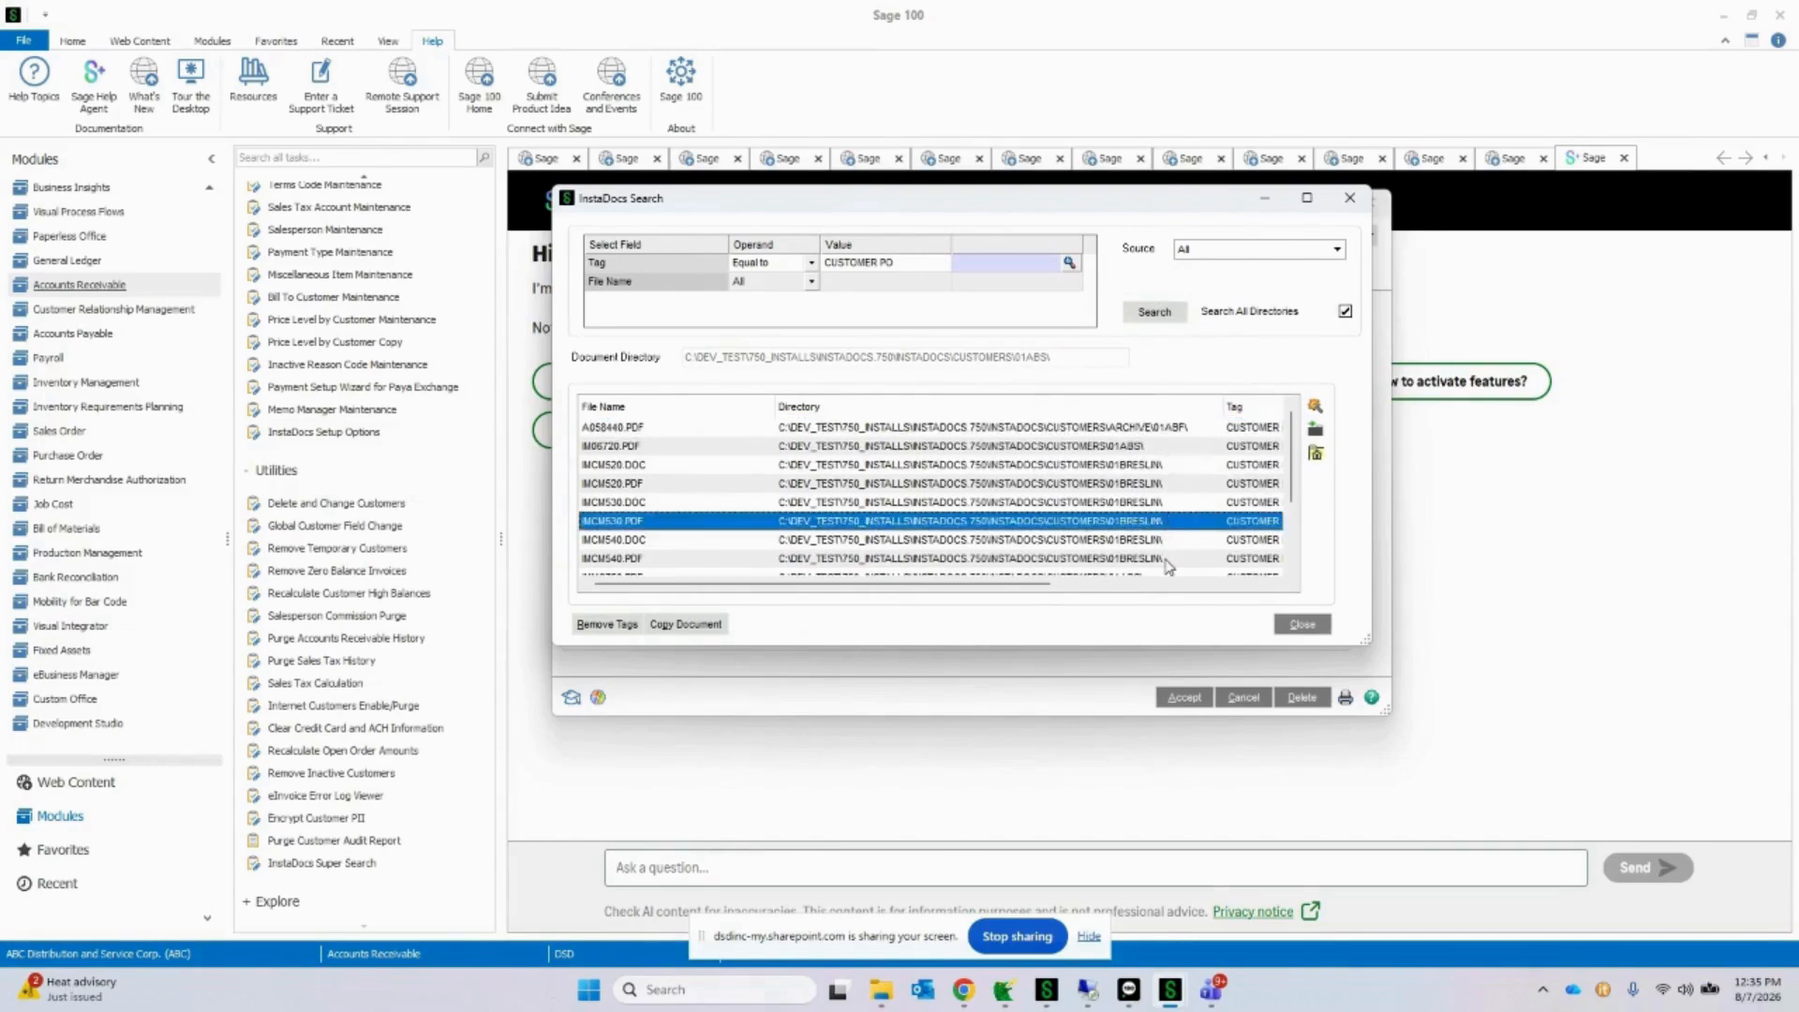
Step: Restrict the search source to AR Invoice, search again, and widen the Directory column to read the result's full path
click(1271, 251)
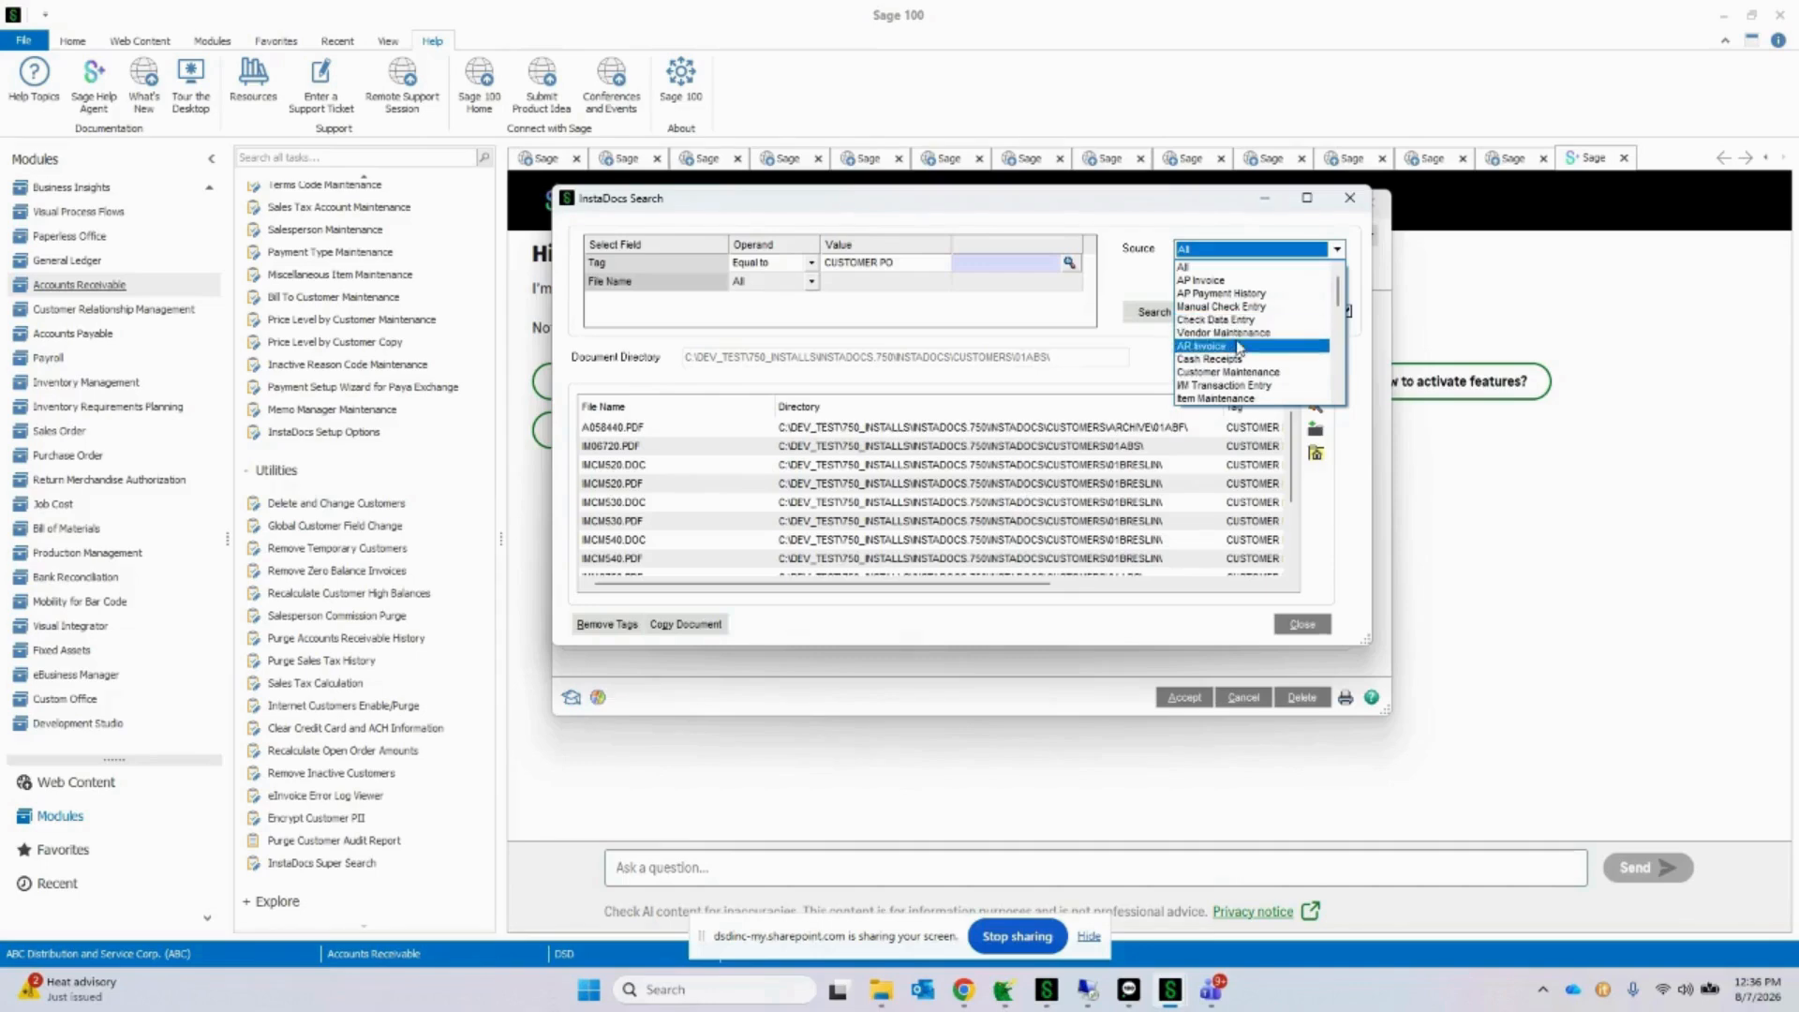
click(1204, 346)
click(1152, 313)
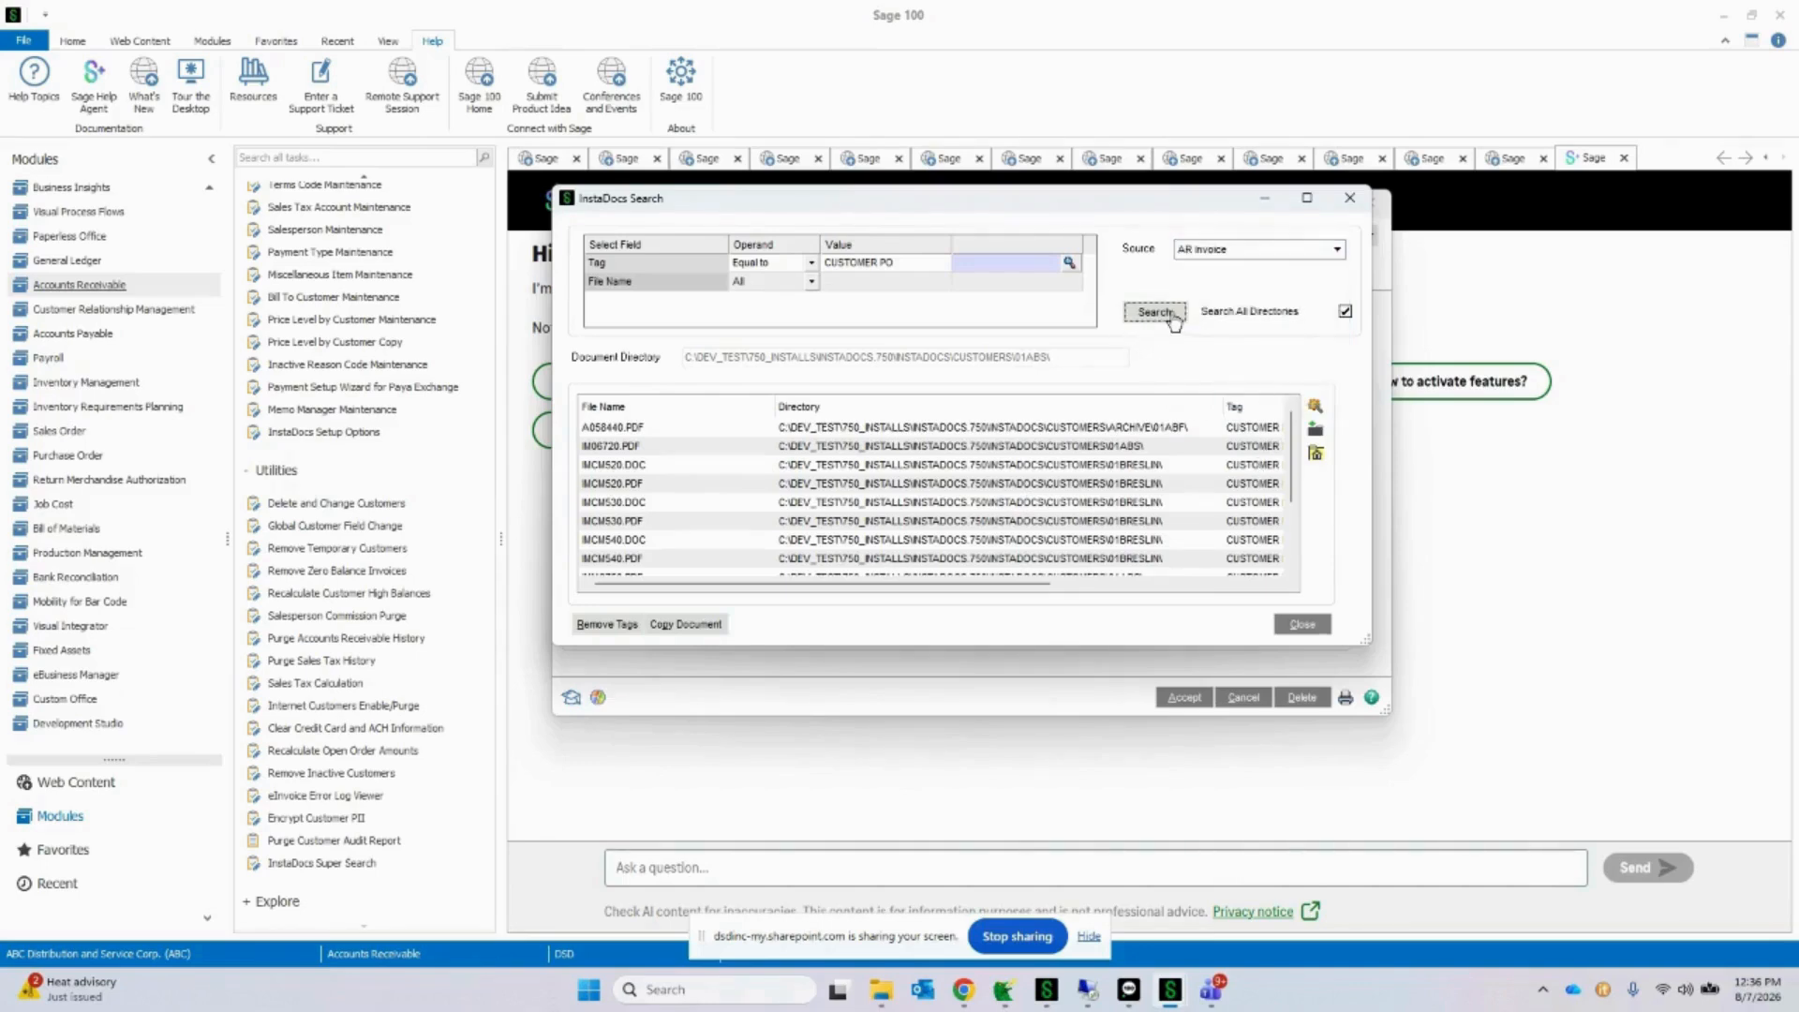
click(868, 429)
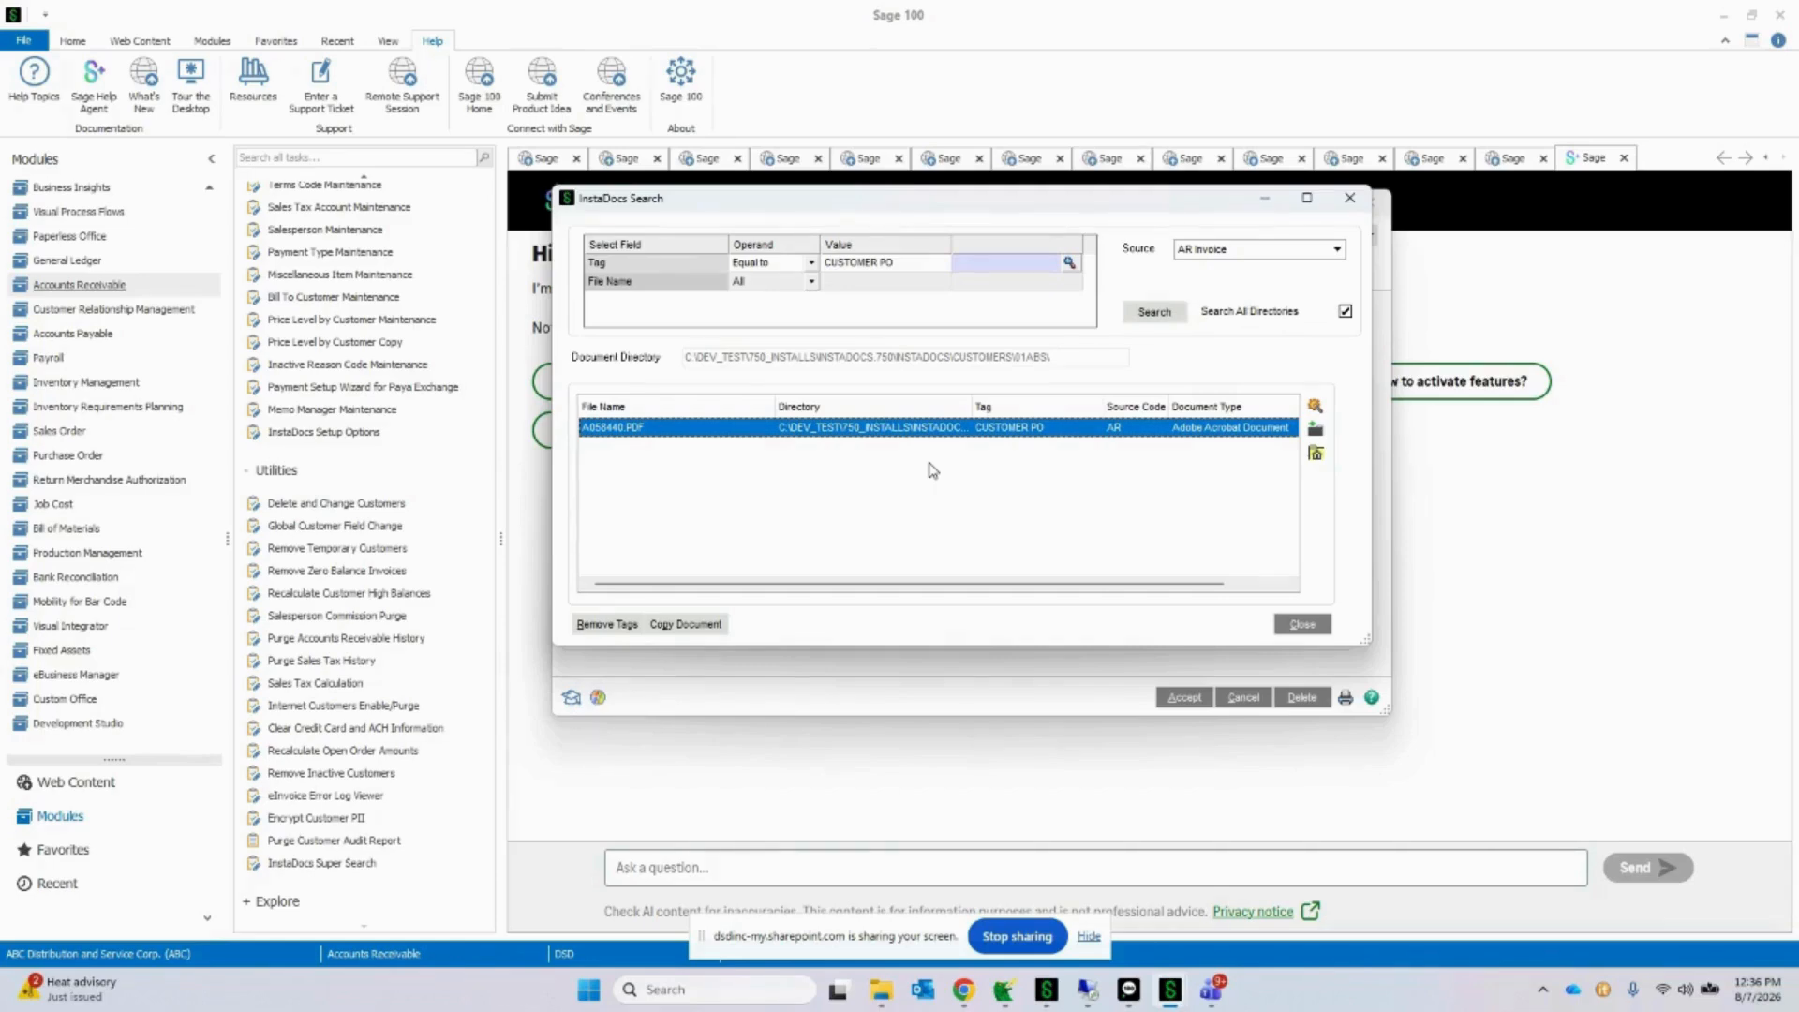
drag(972, 402, 1215, 403)
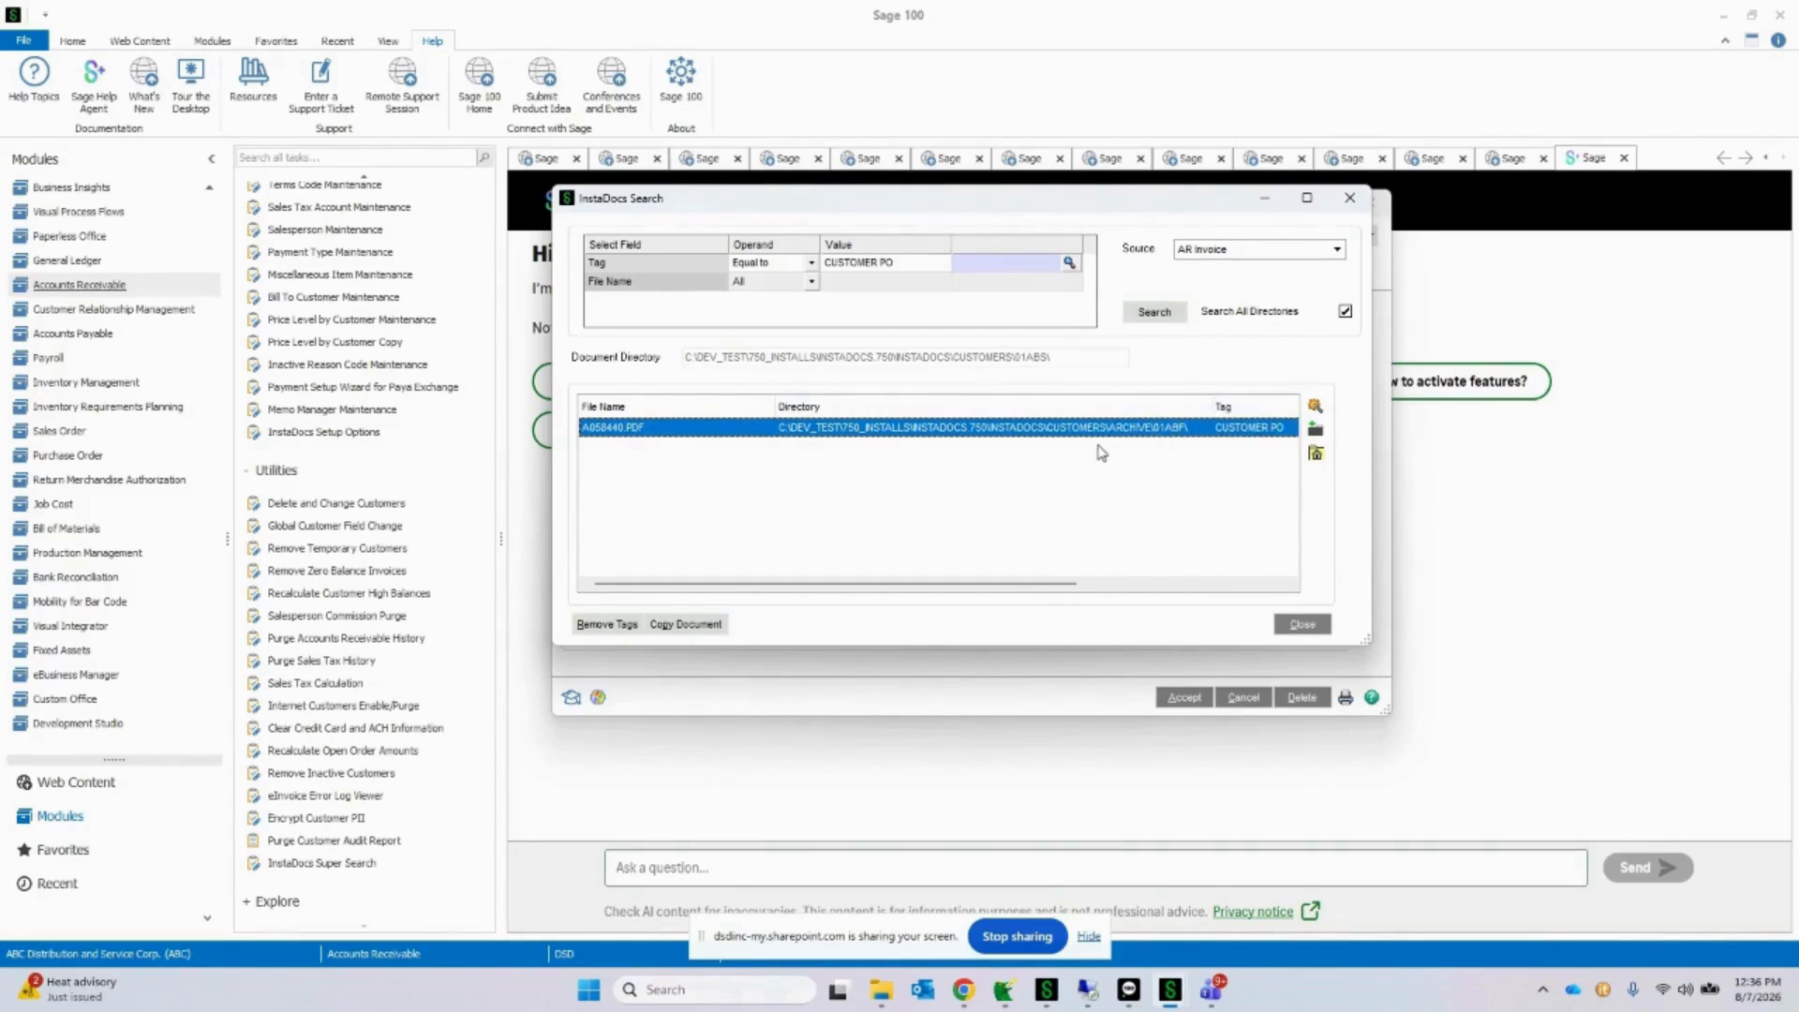
Step: Review the operand choices available for the File Name search field, leaving it set to All
click(897, 283)
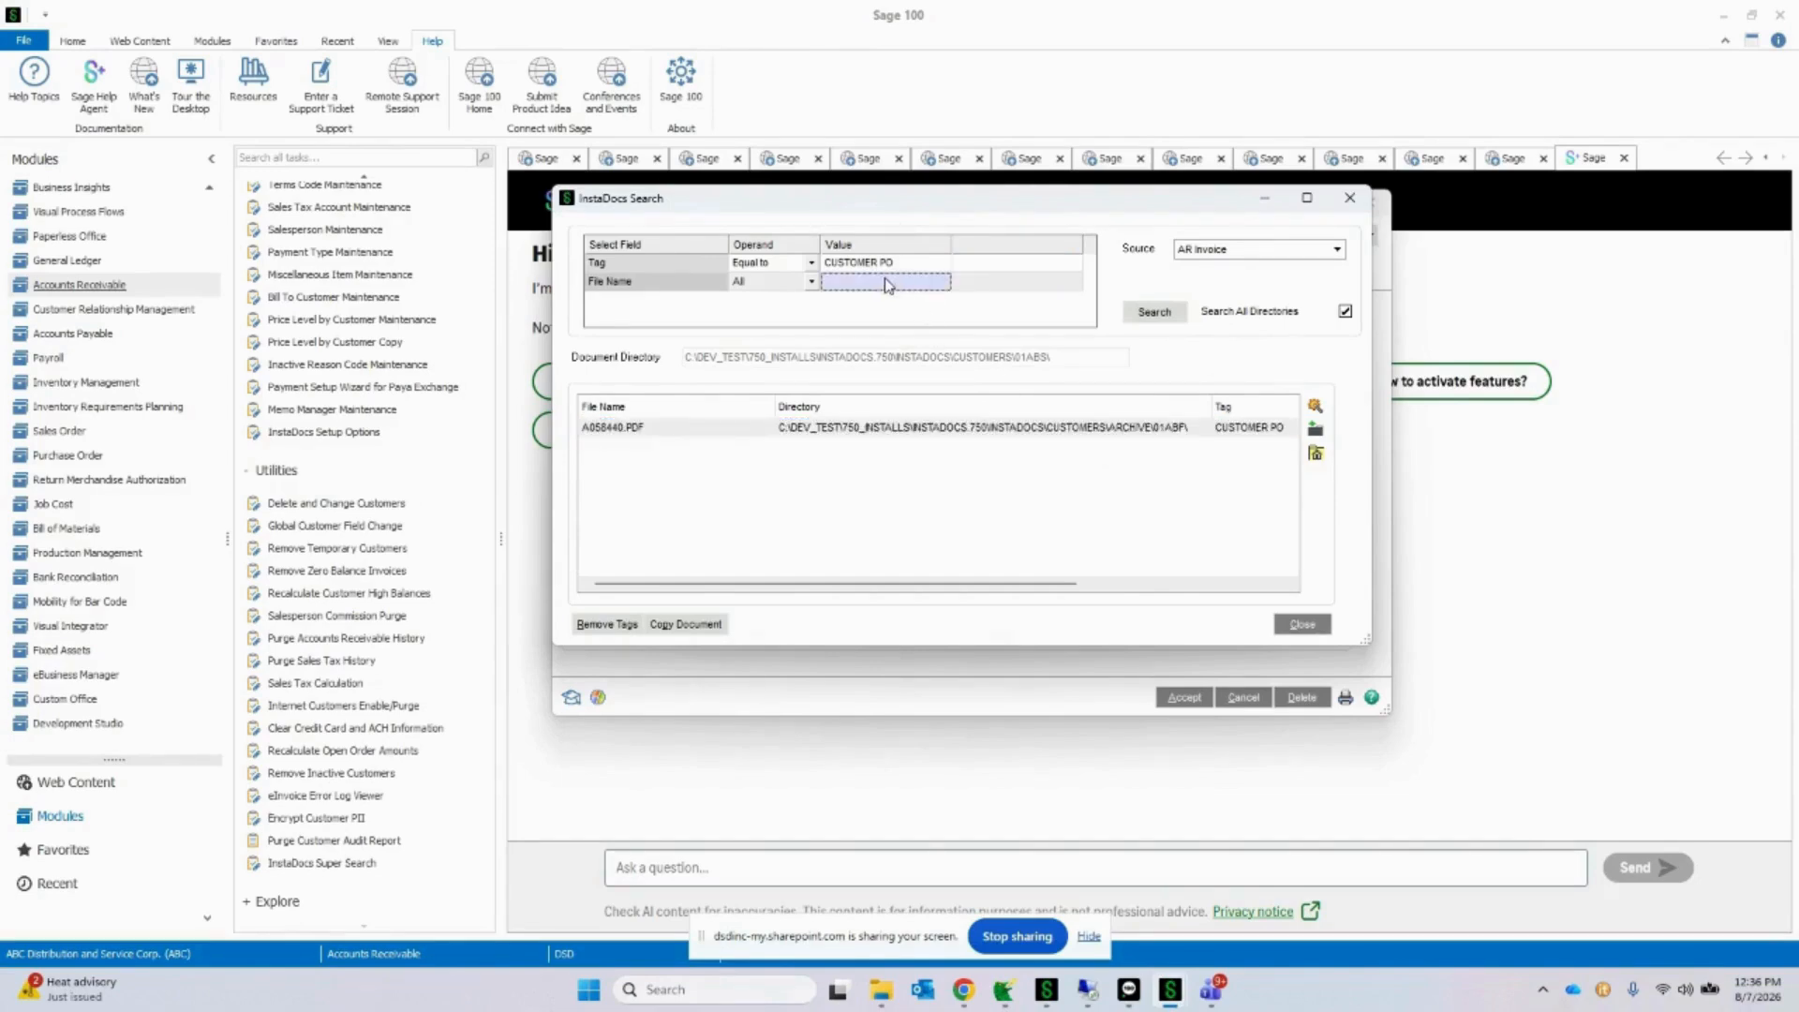
click(812, 281)
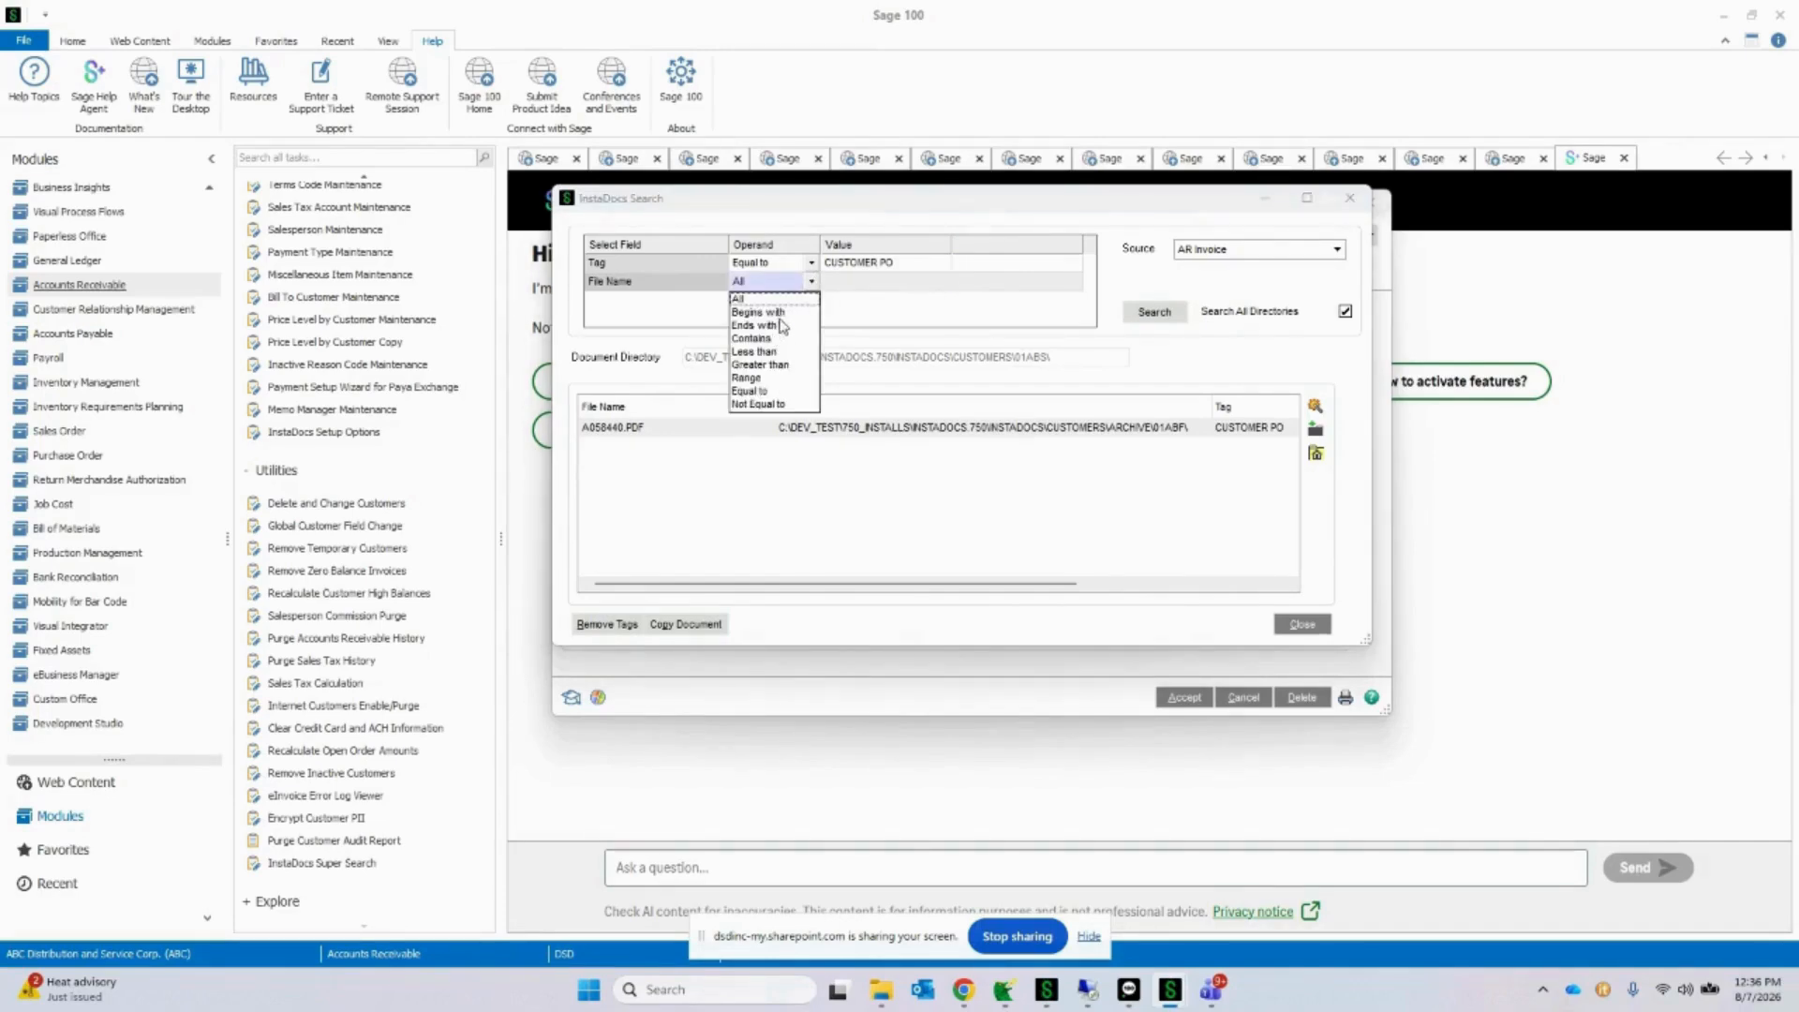
click(811, 281)
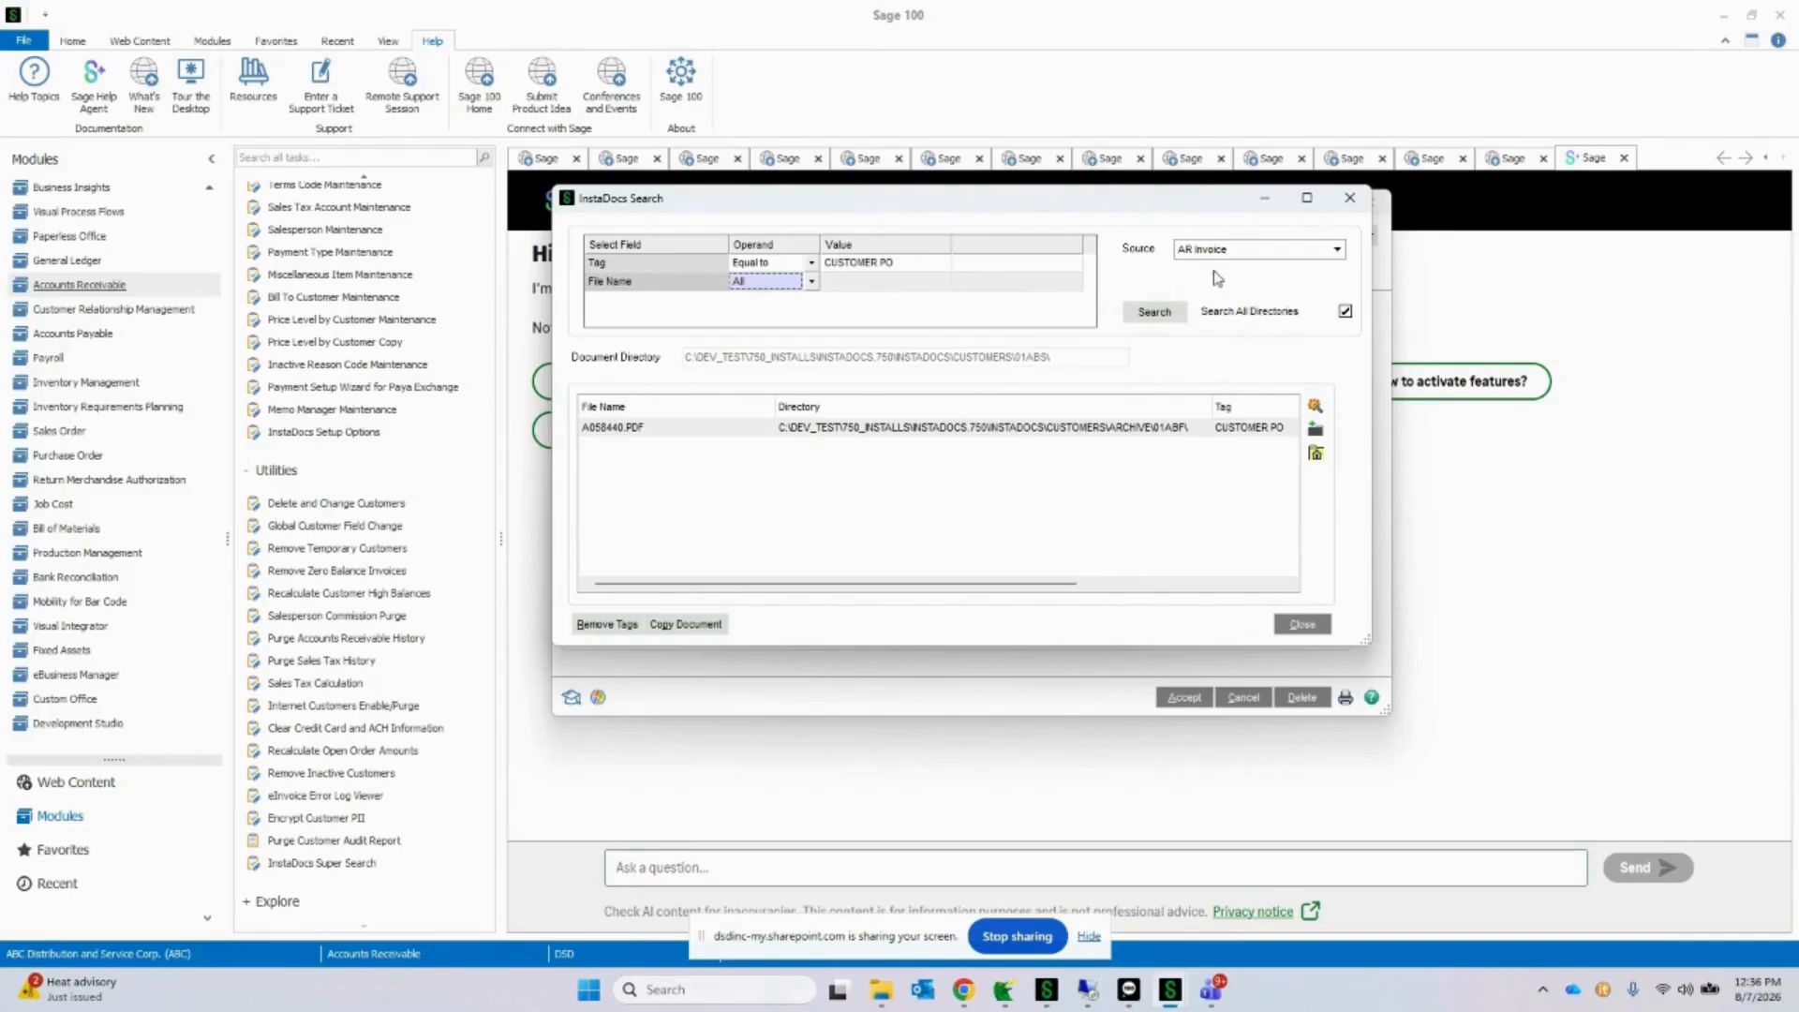
Step: Close the InstaDocs search and refresh the customer's document list
click(1350, 199)
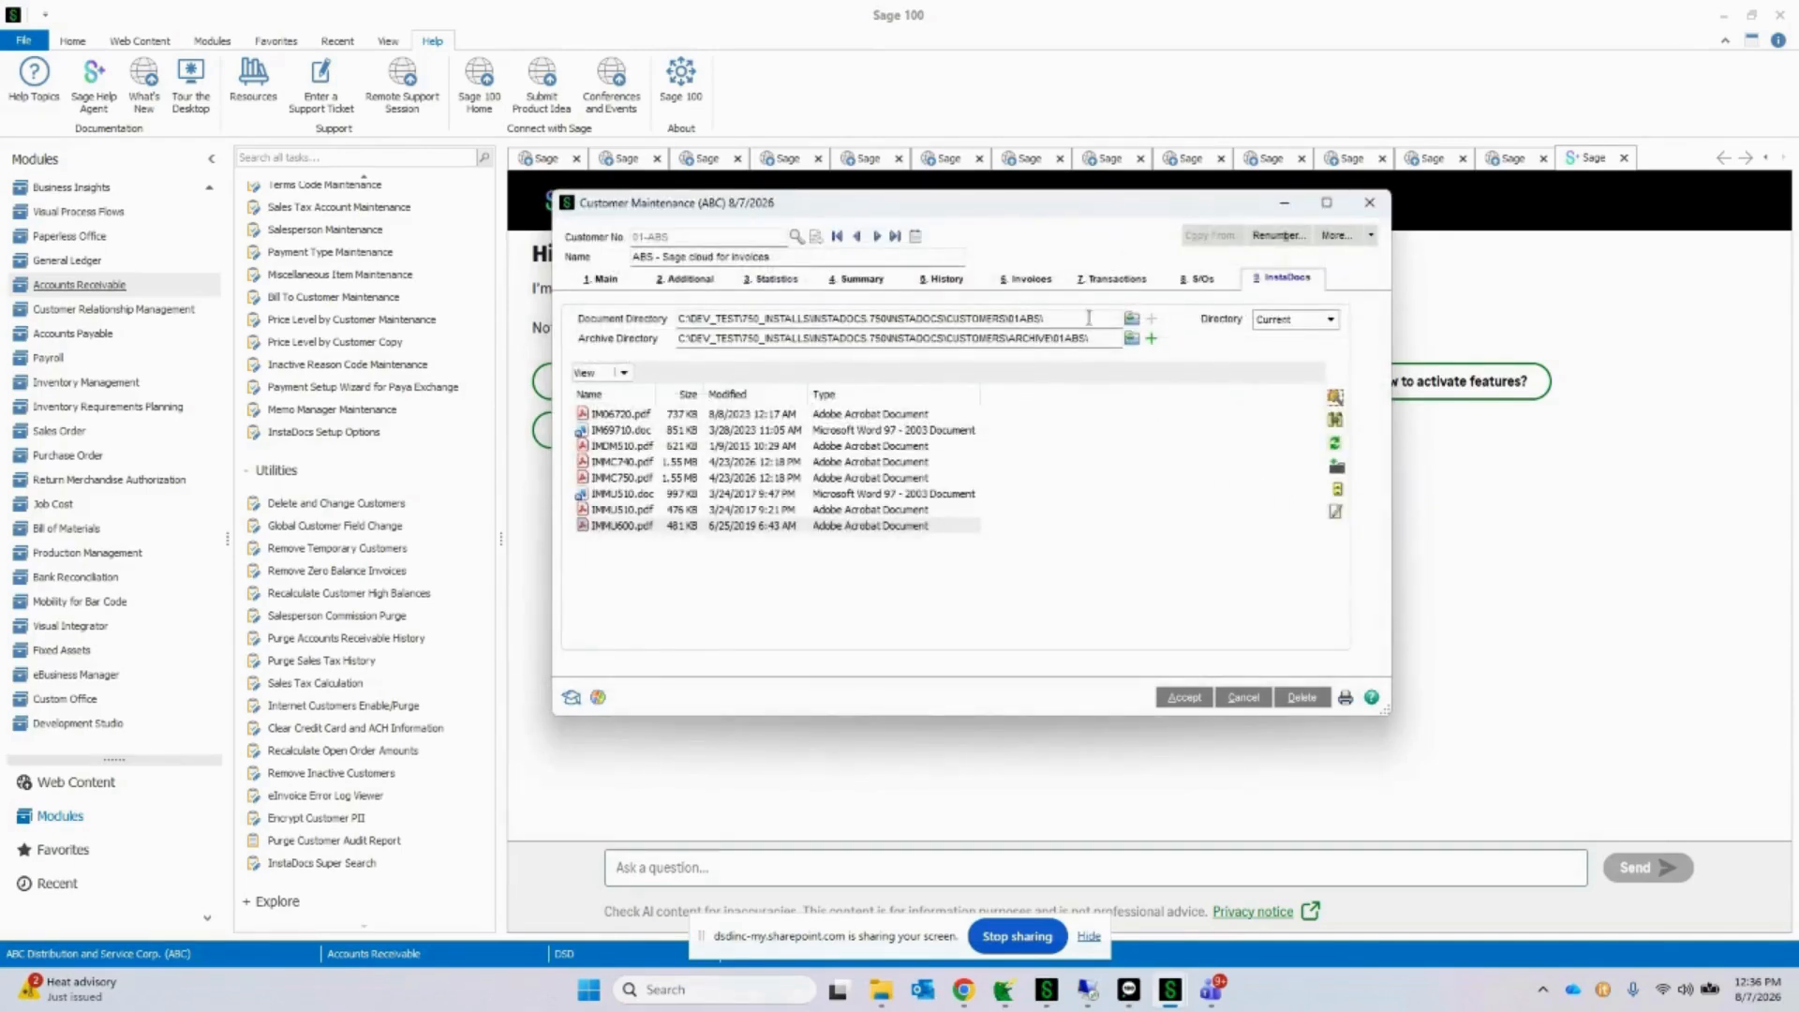
drag(1073, 210, 782, 180)
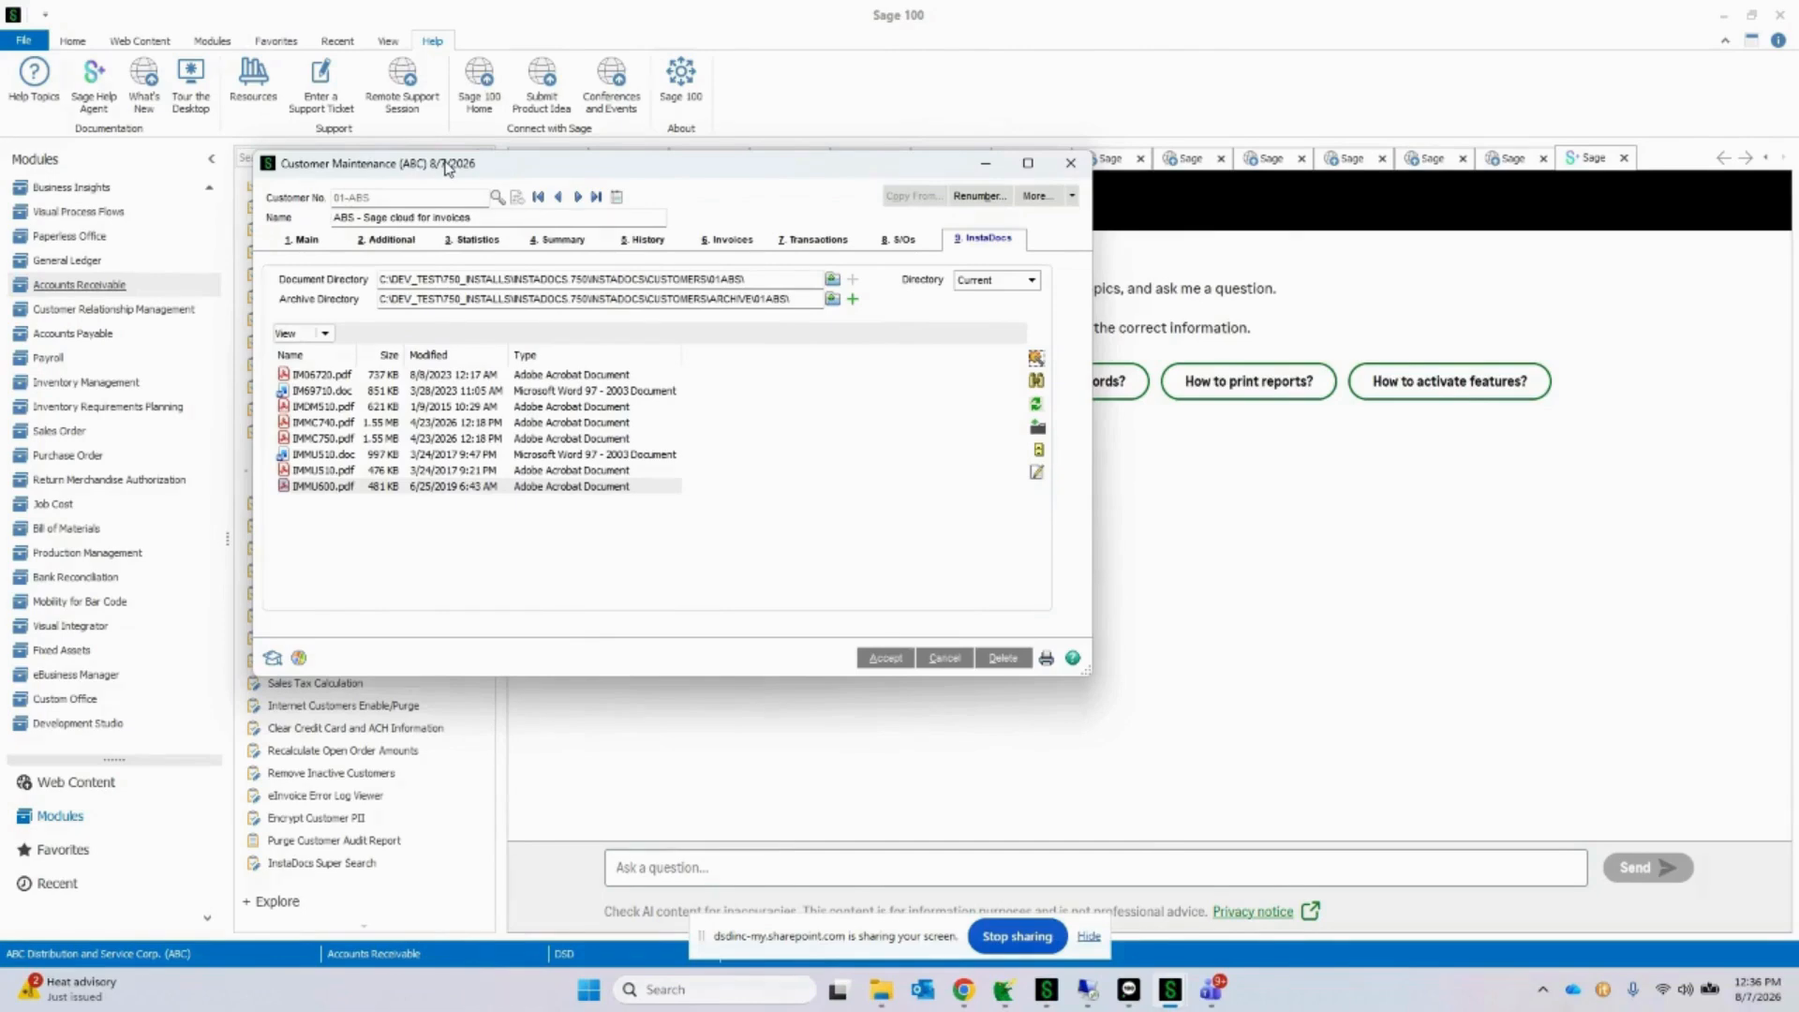
click(1035, 404)
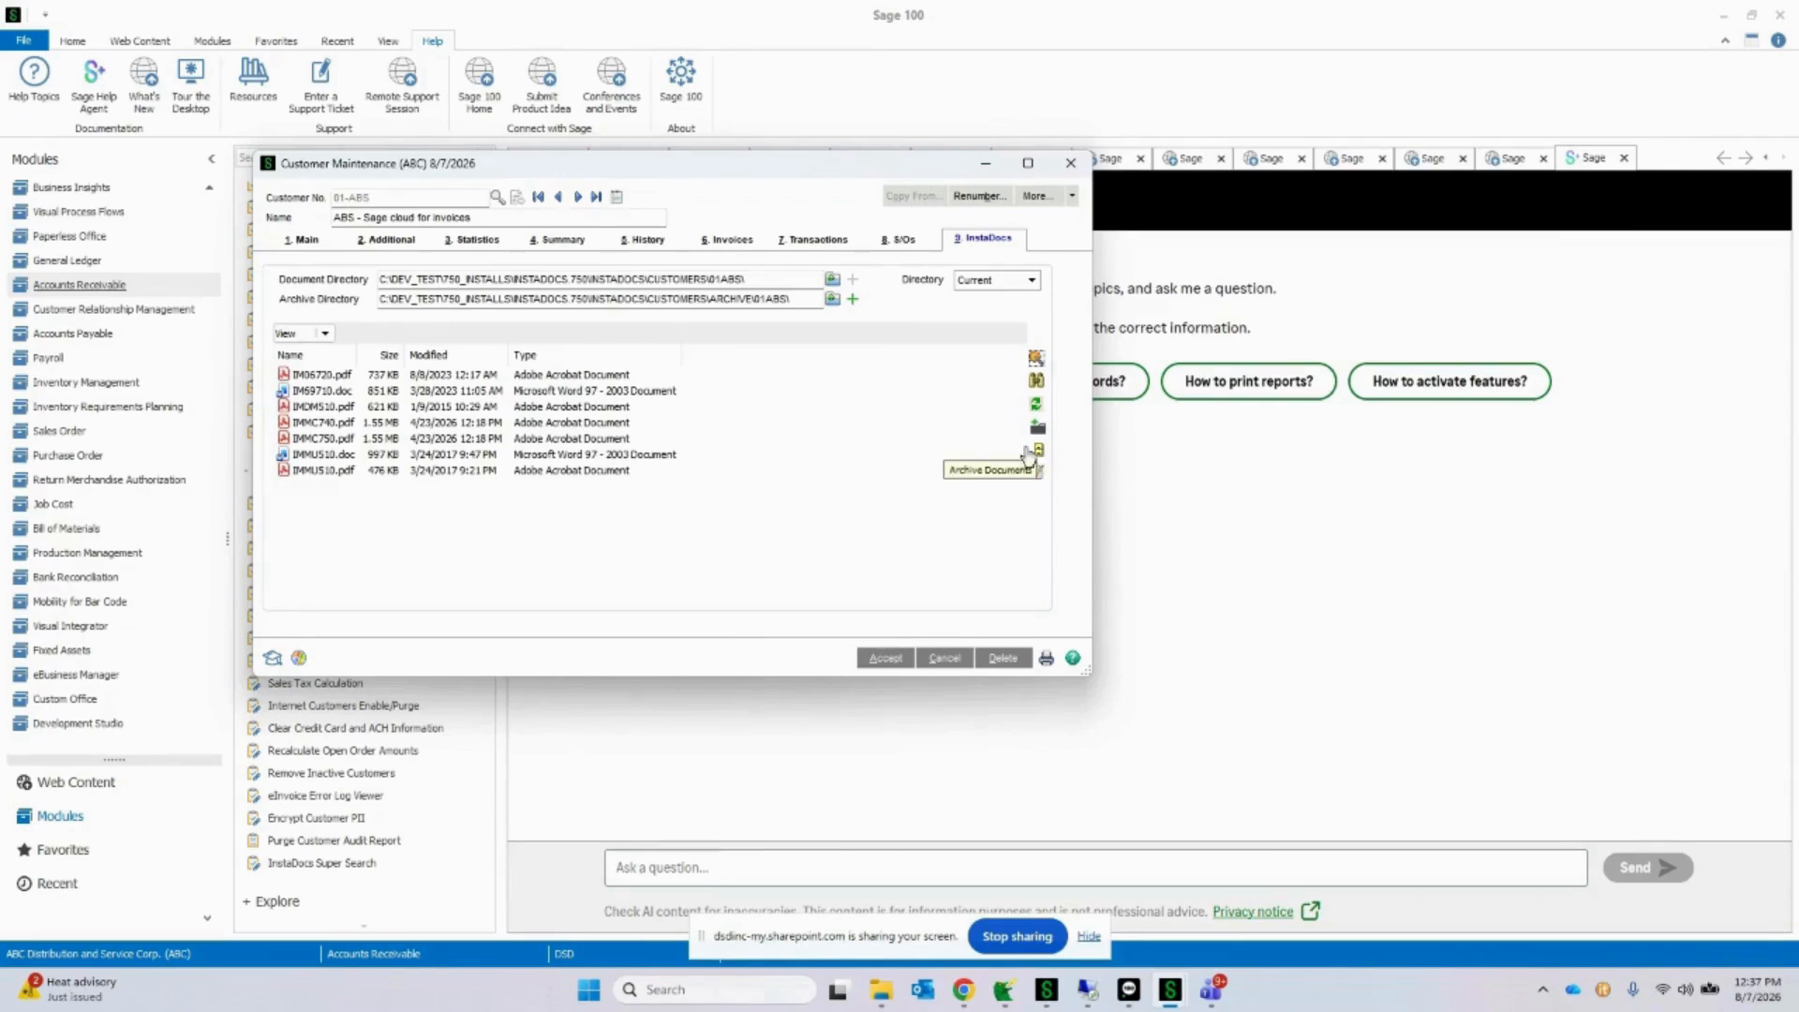
Step: Archive the customer's IM06720.pdf and IM69710.doc files into the customer's archive directory
drag(796, 298, 267, 300)
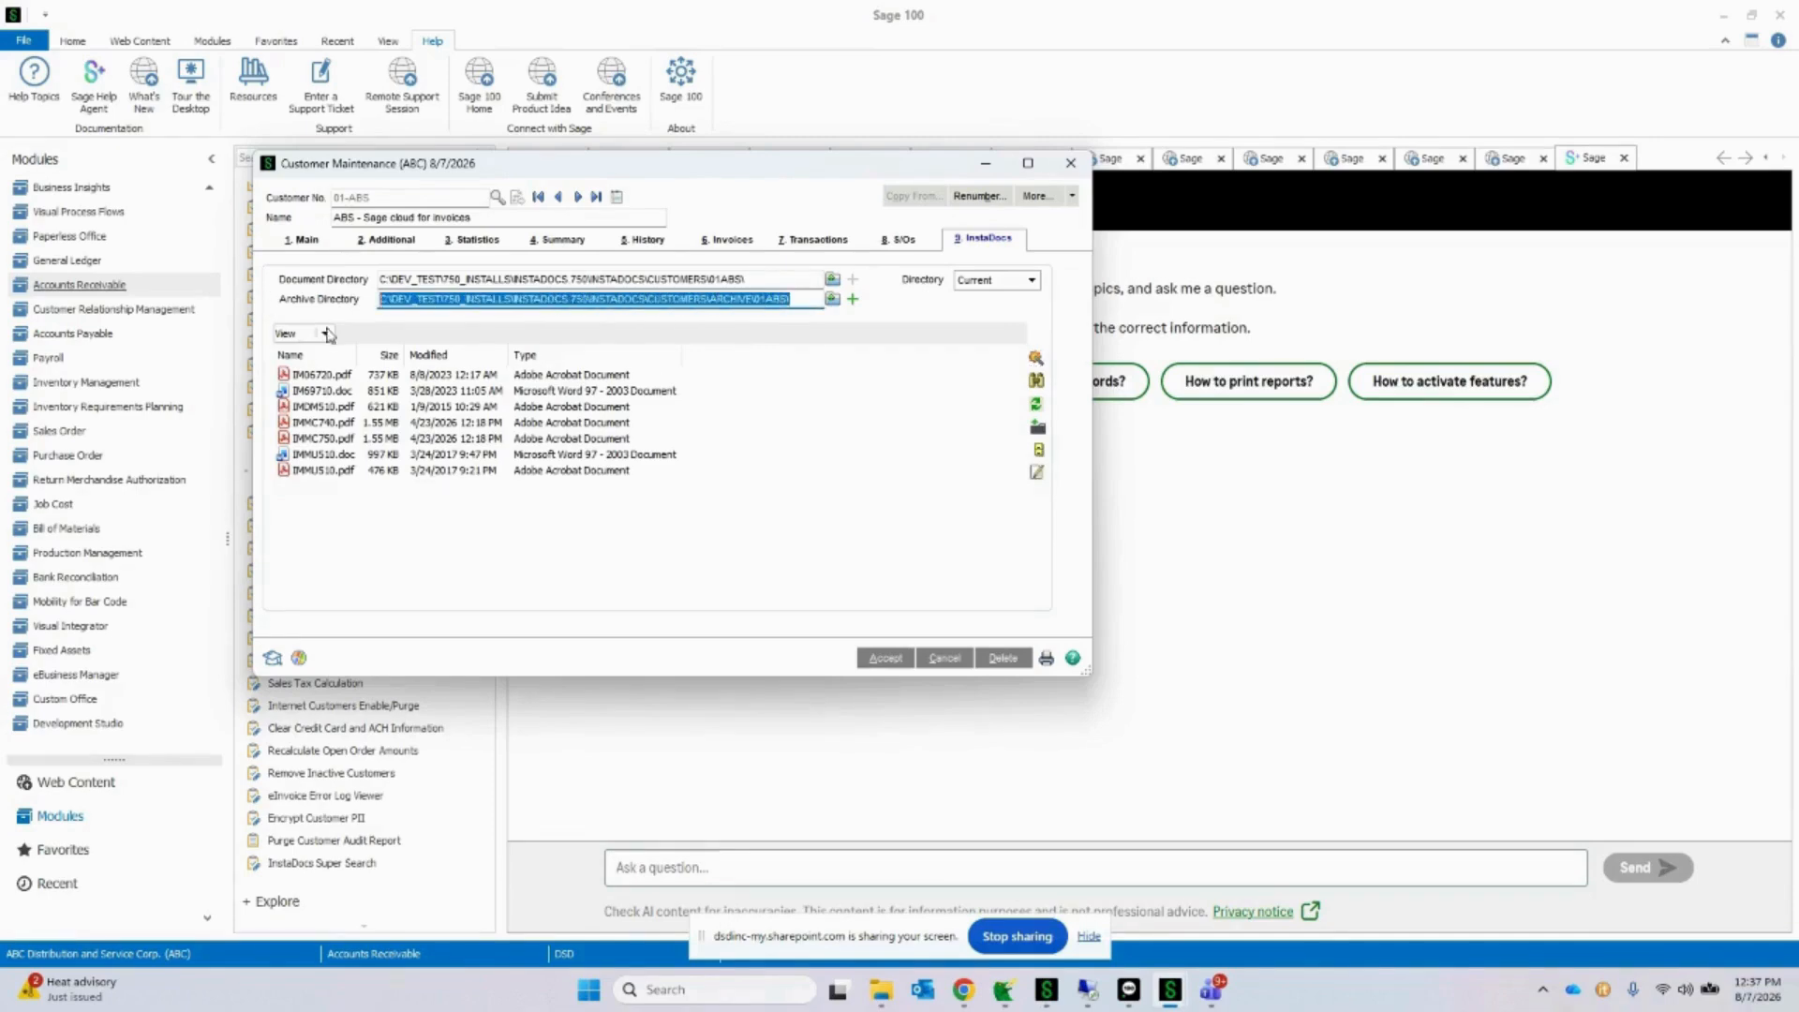
click(1039, 454)
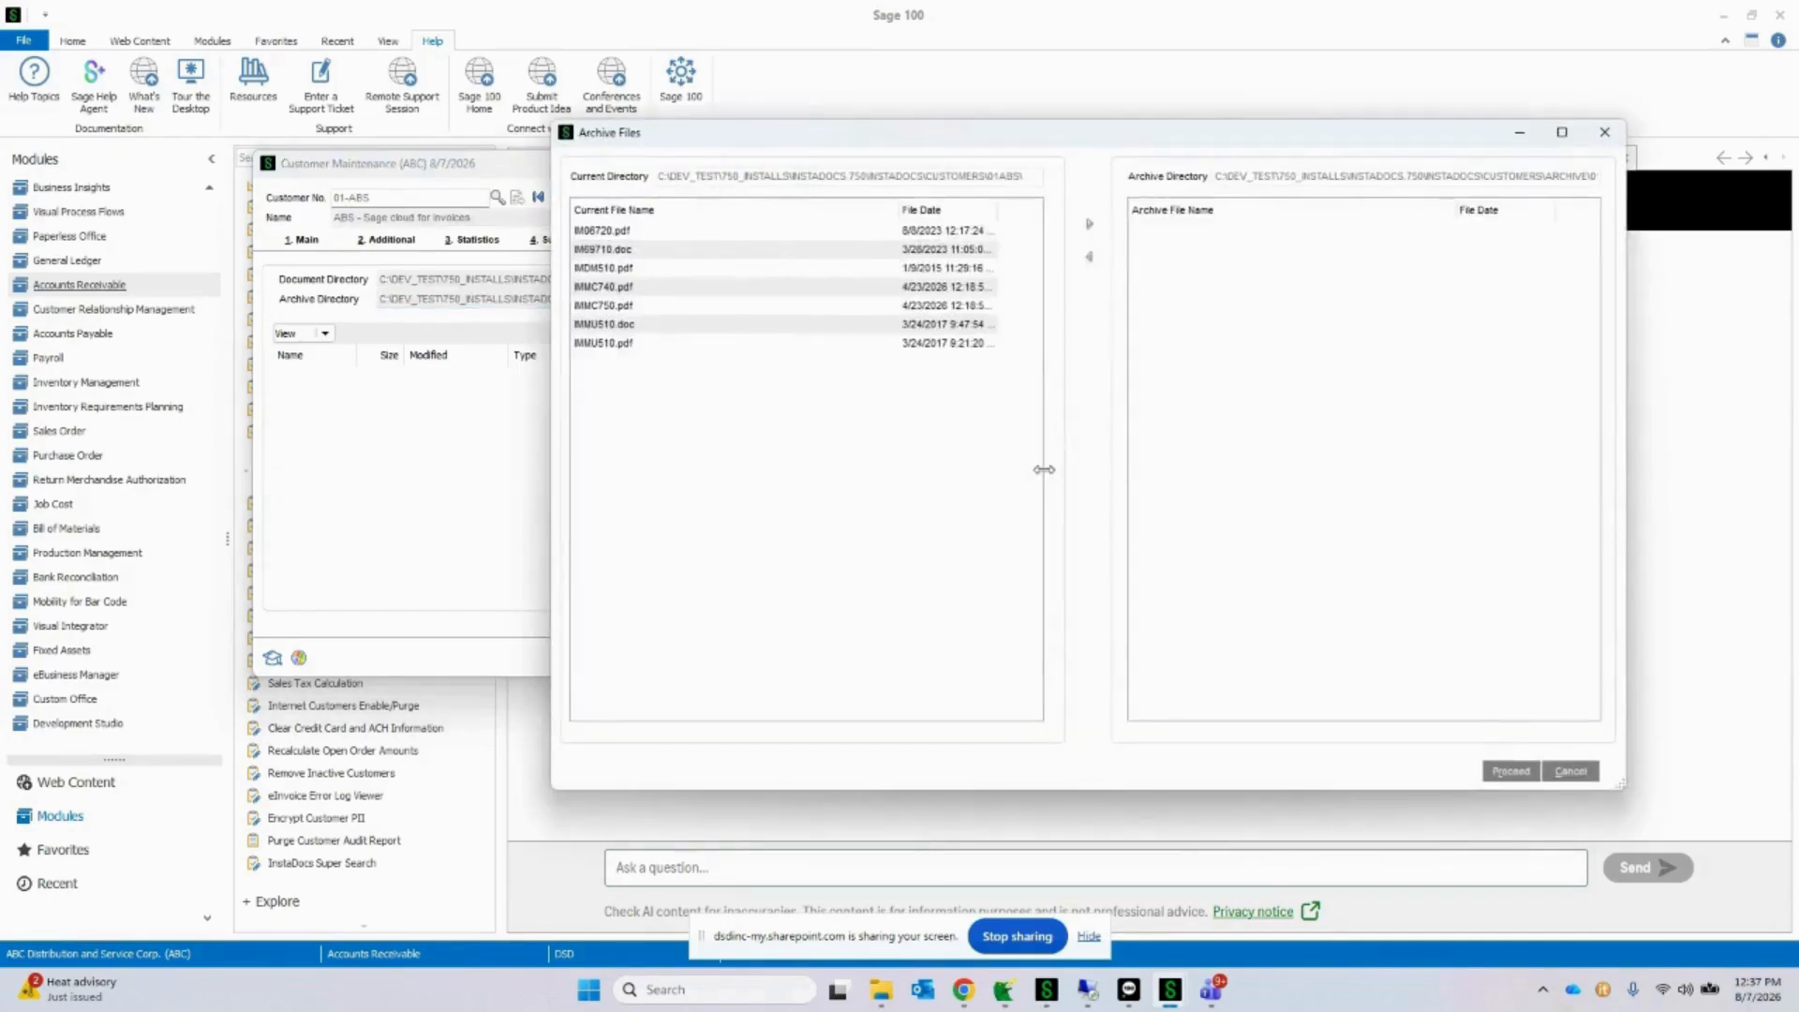
drag(980, 138, 758, 161)
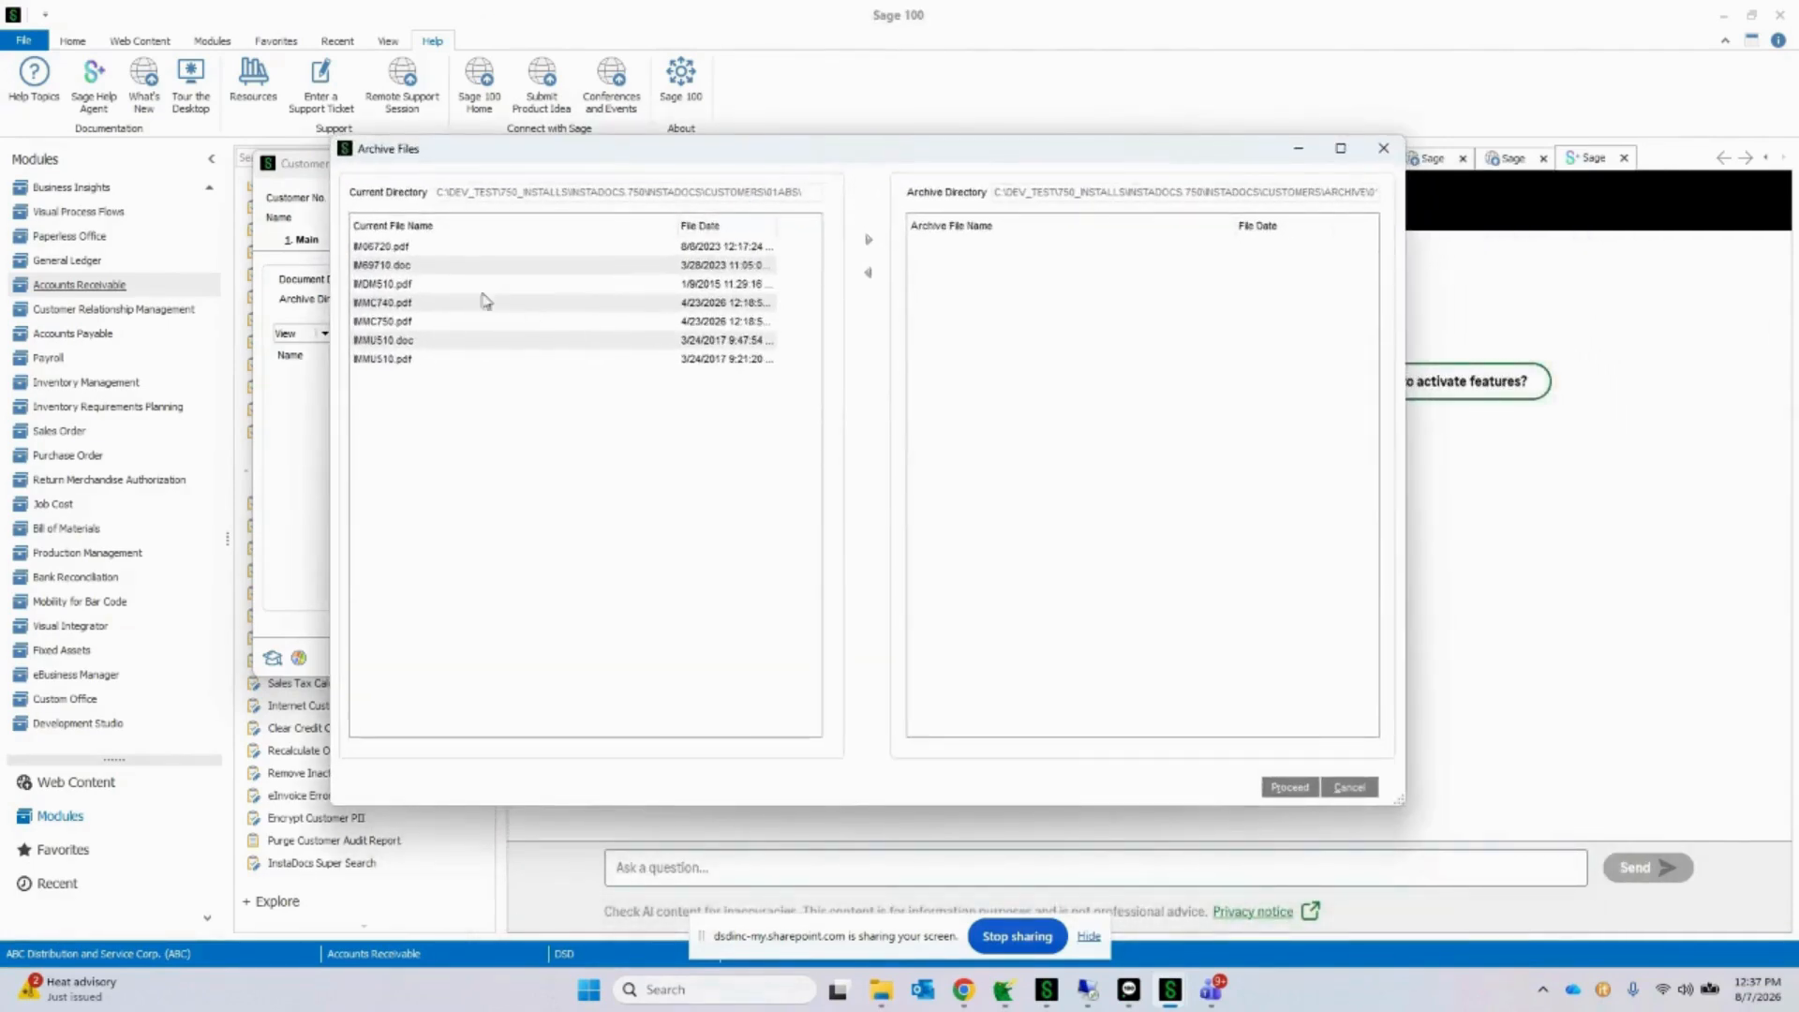
click(443, 248)
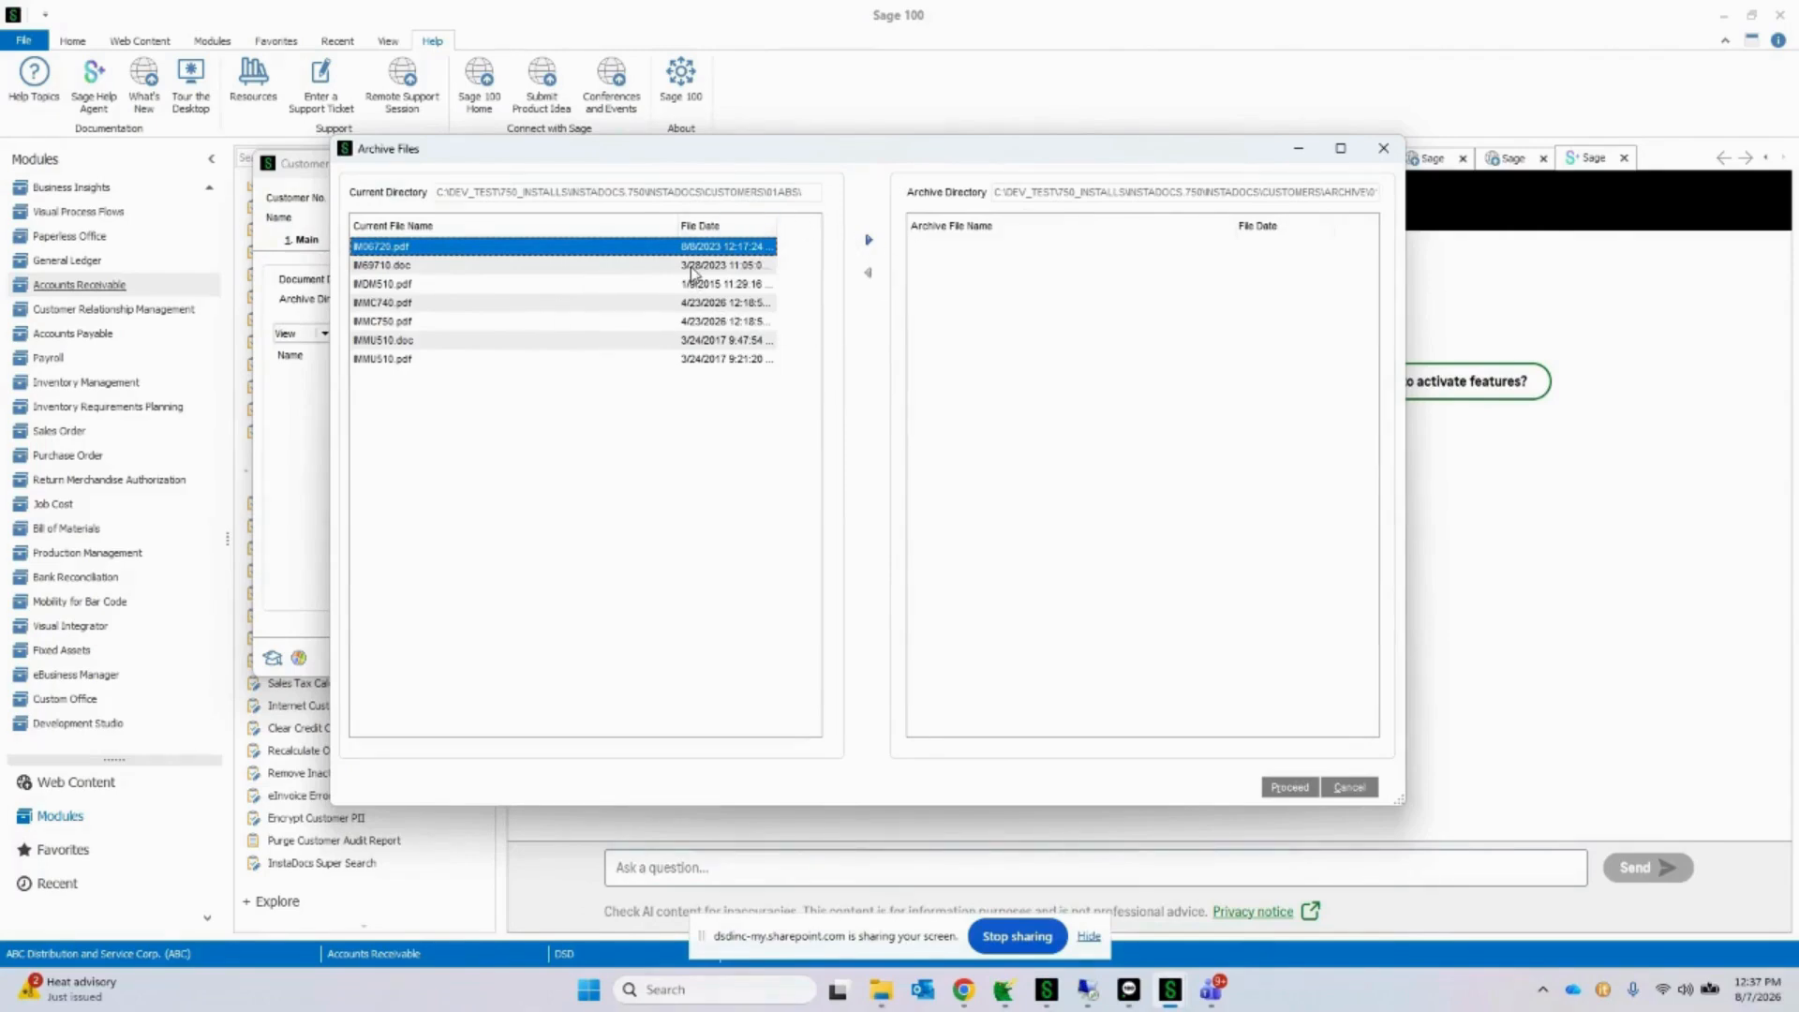
ctrl+click(693, 267)
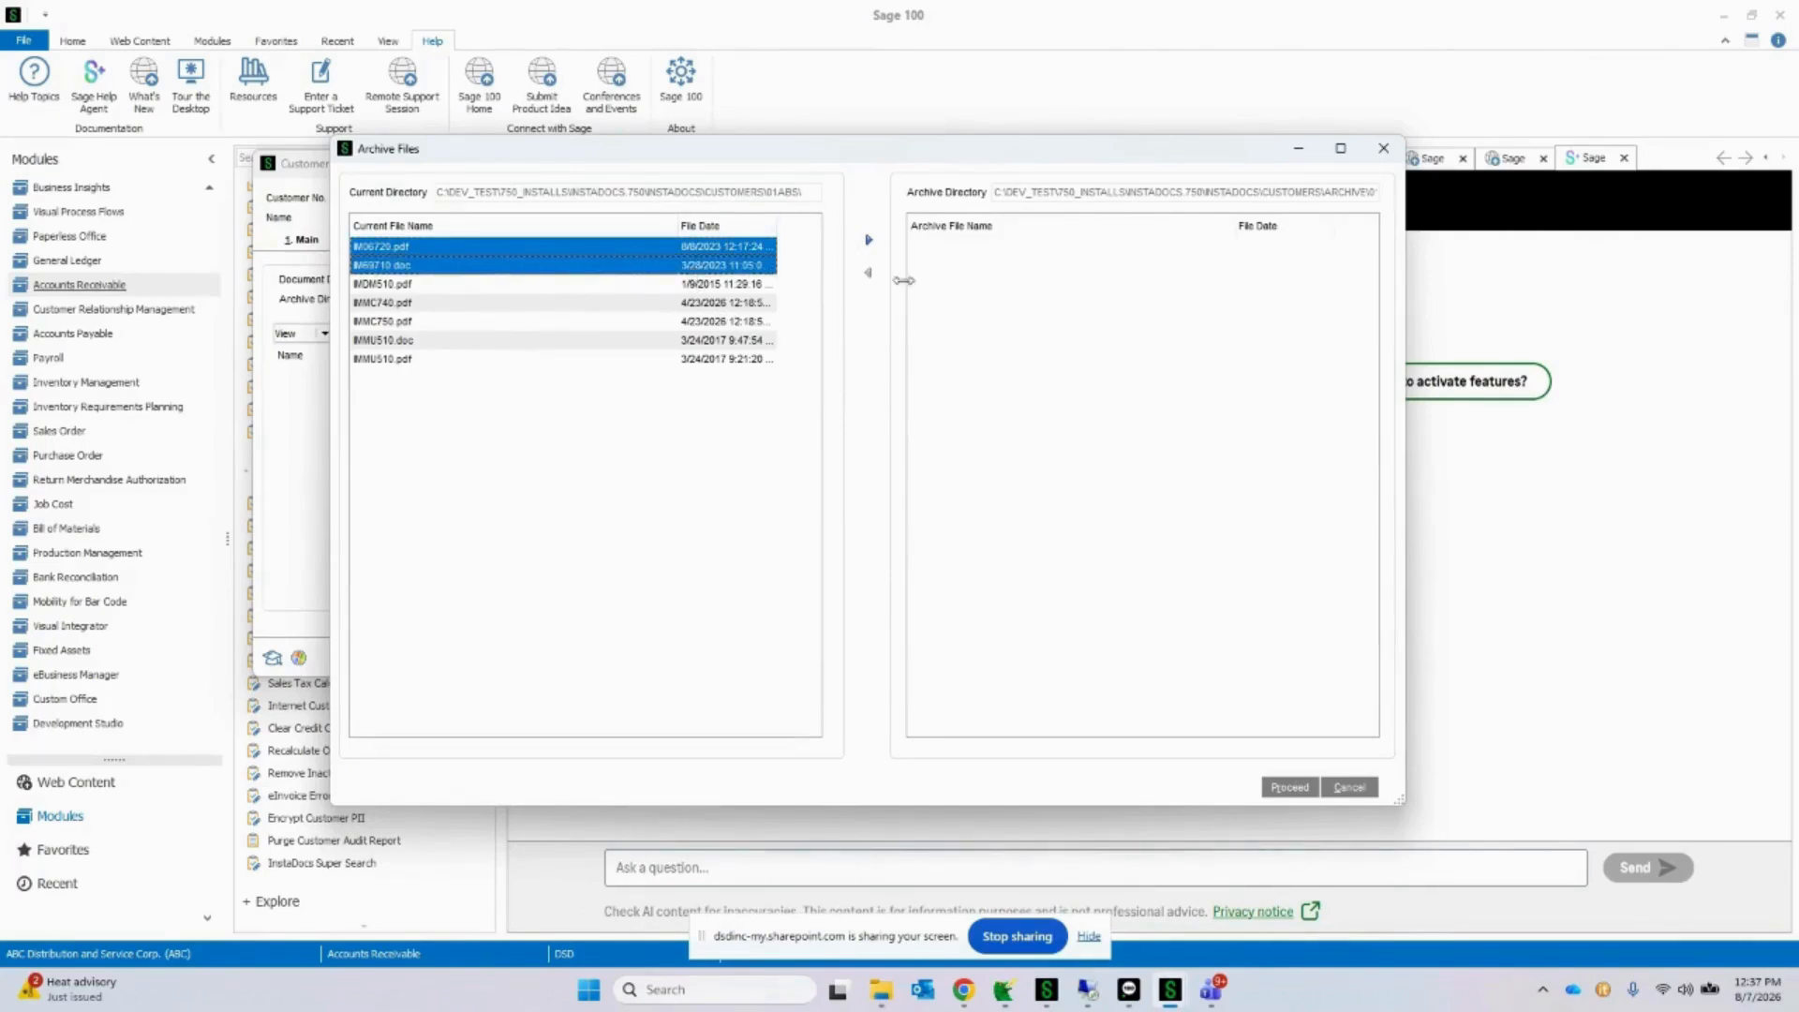
click(869, 241)
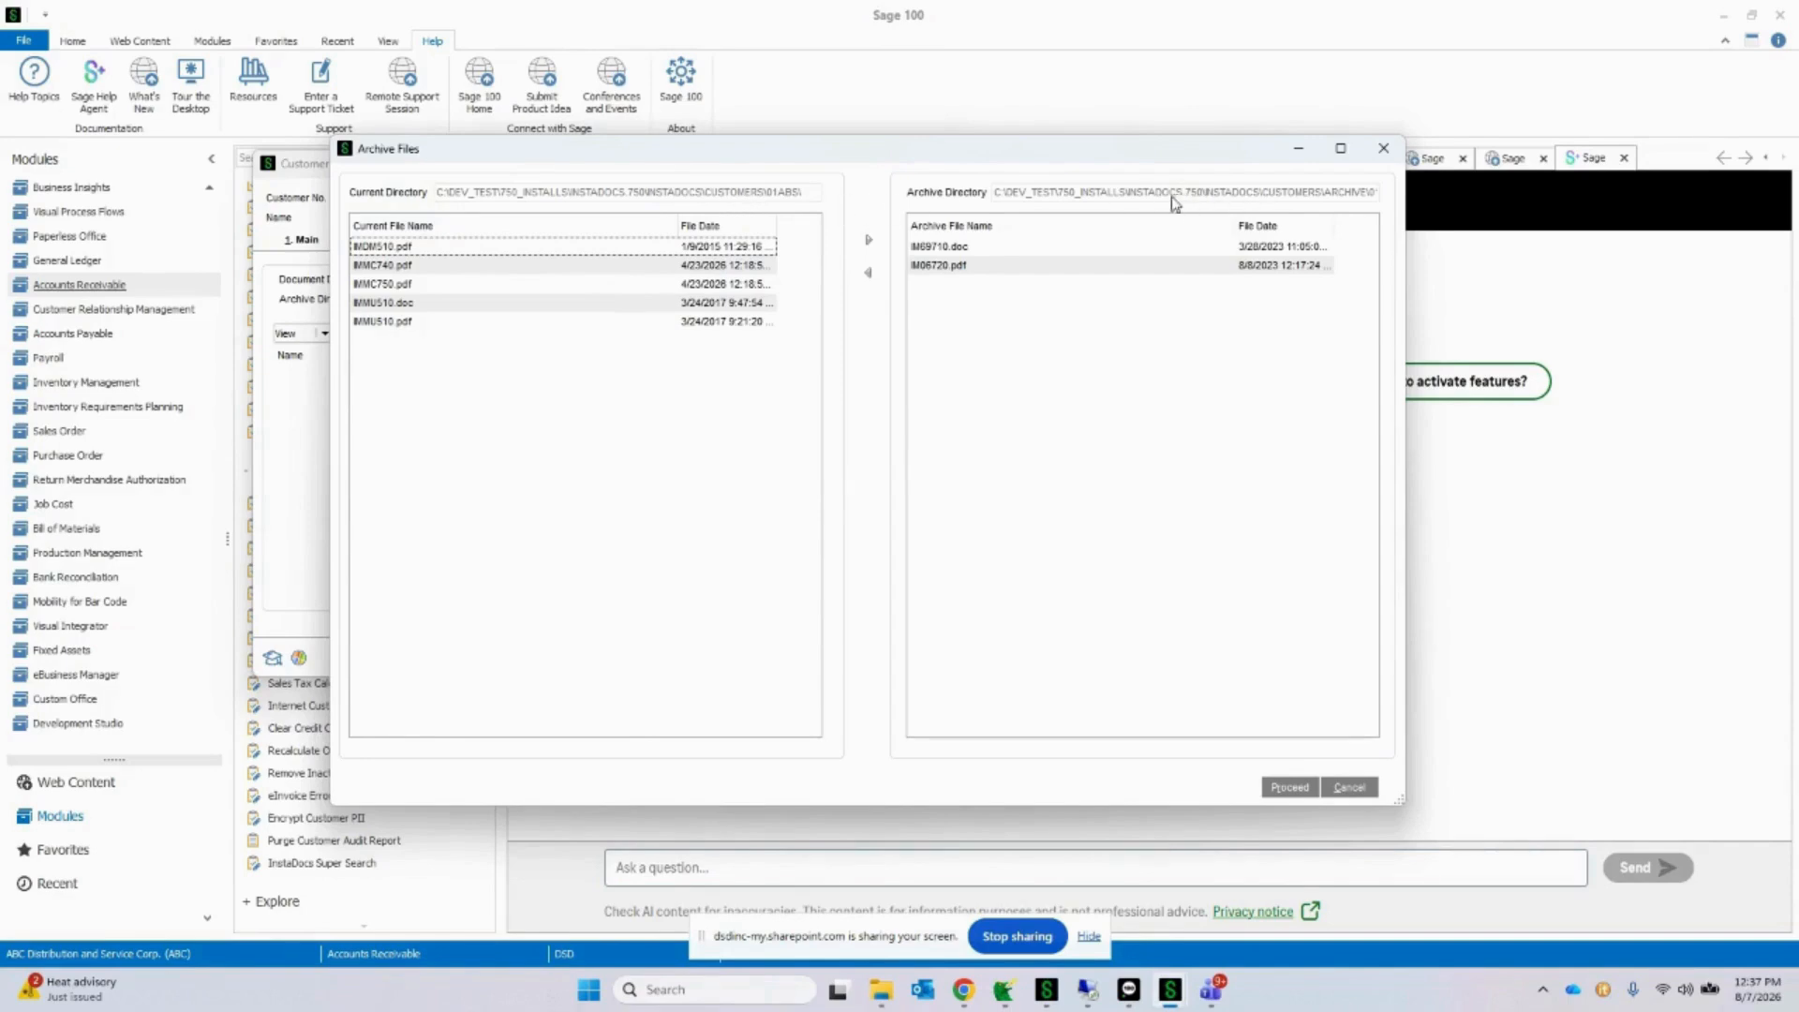
click(1289, 787)
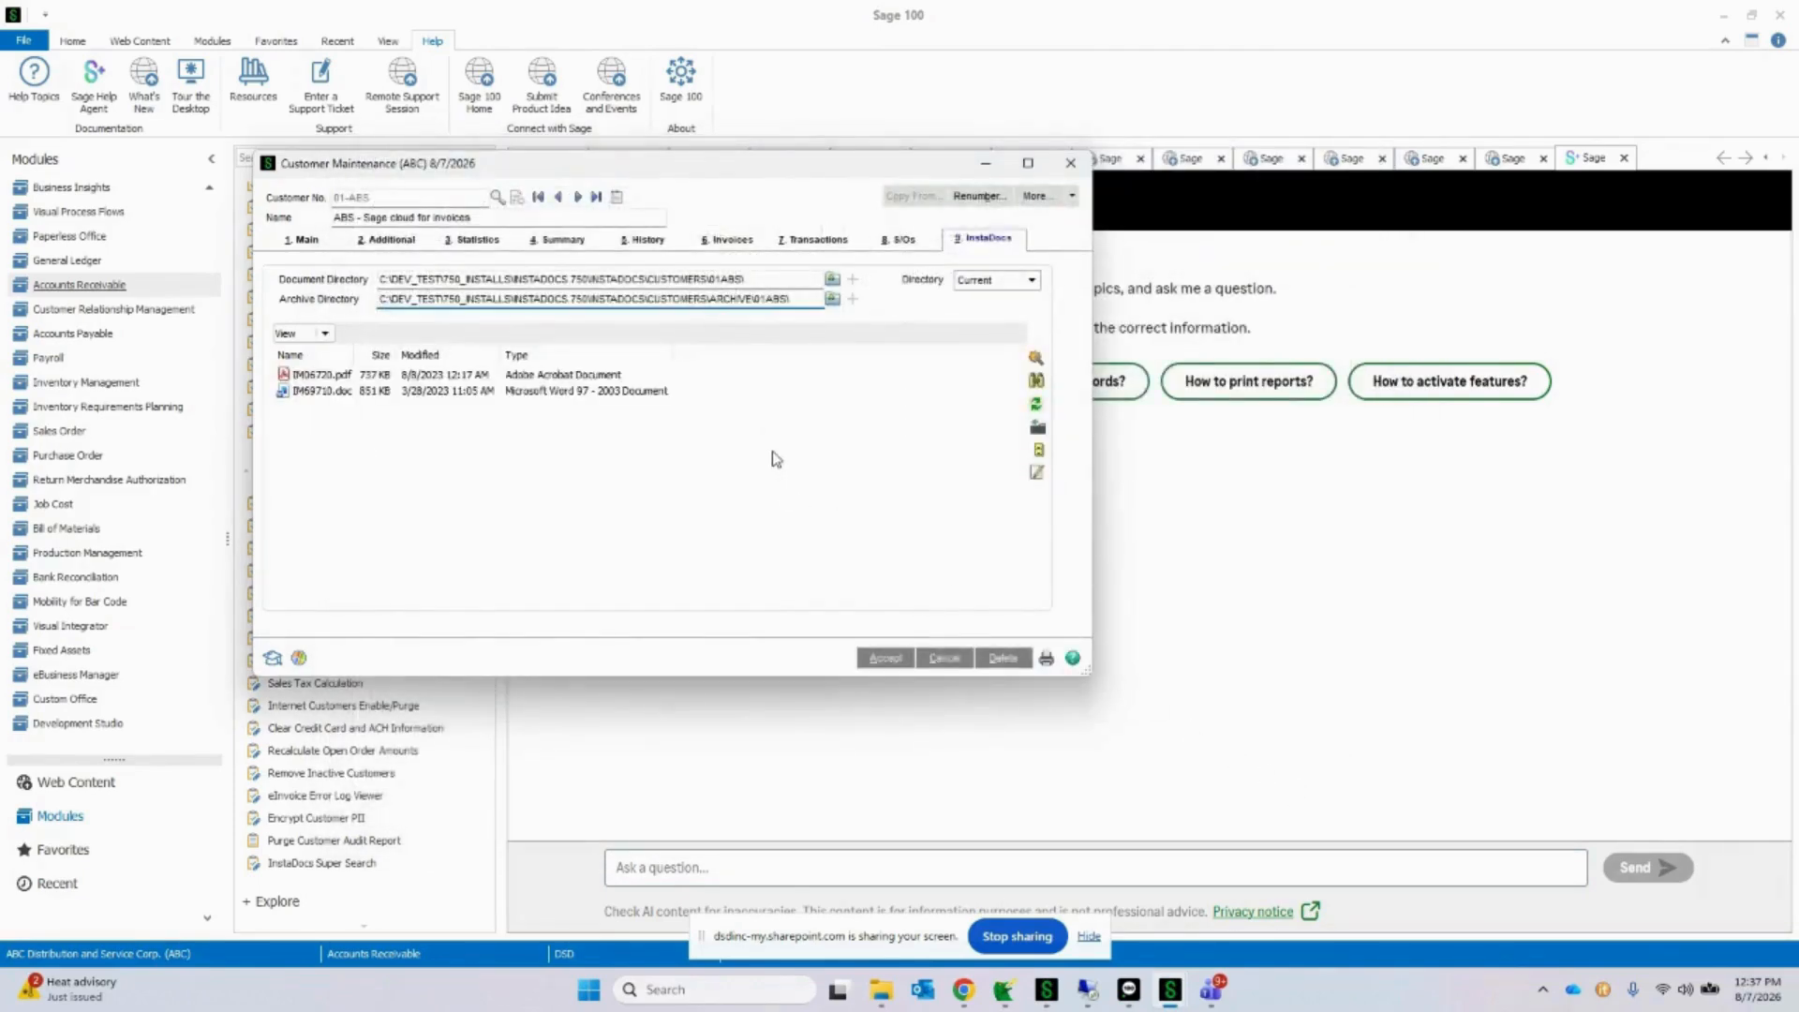
Step: View the customer's Archive directory contents, and switch the document list back to the Current directory
click(1031, 280)
click(1026, 312)
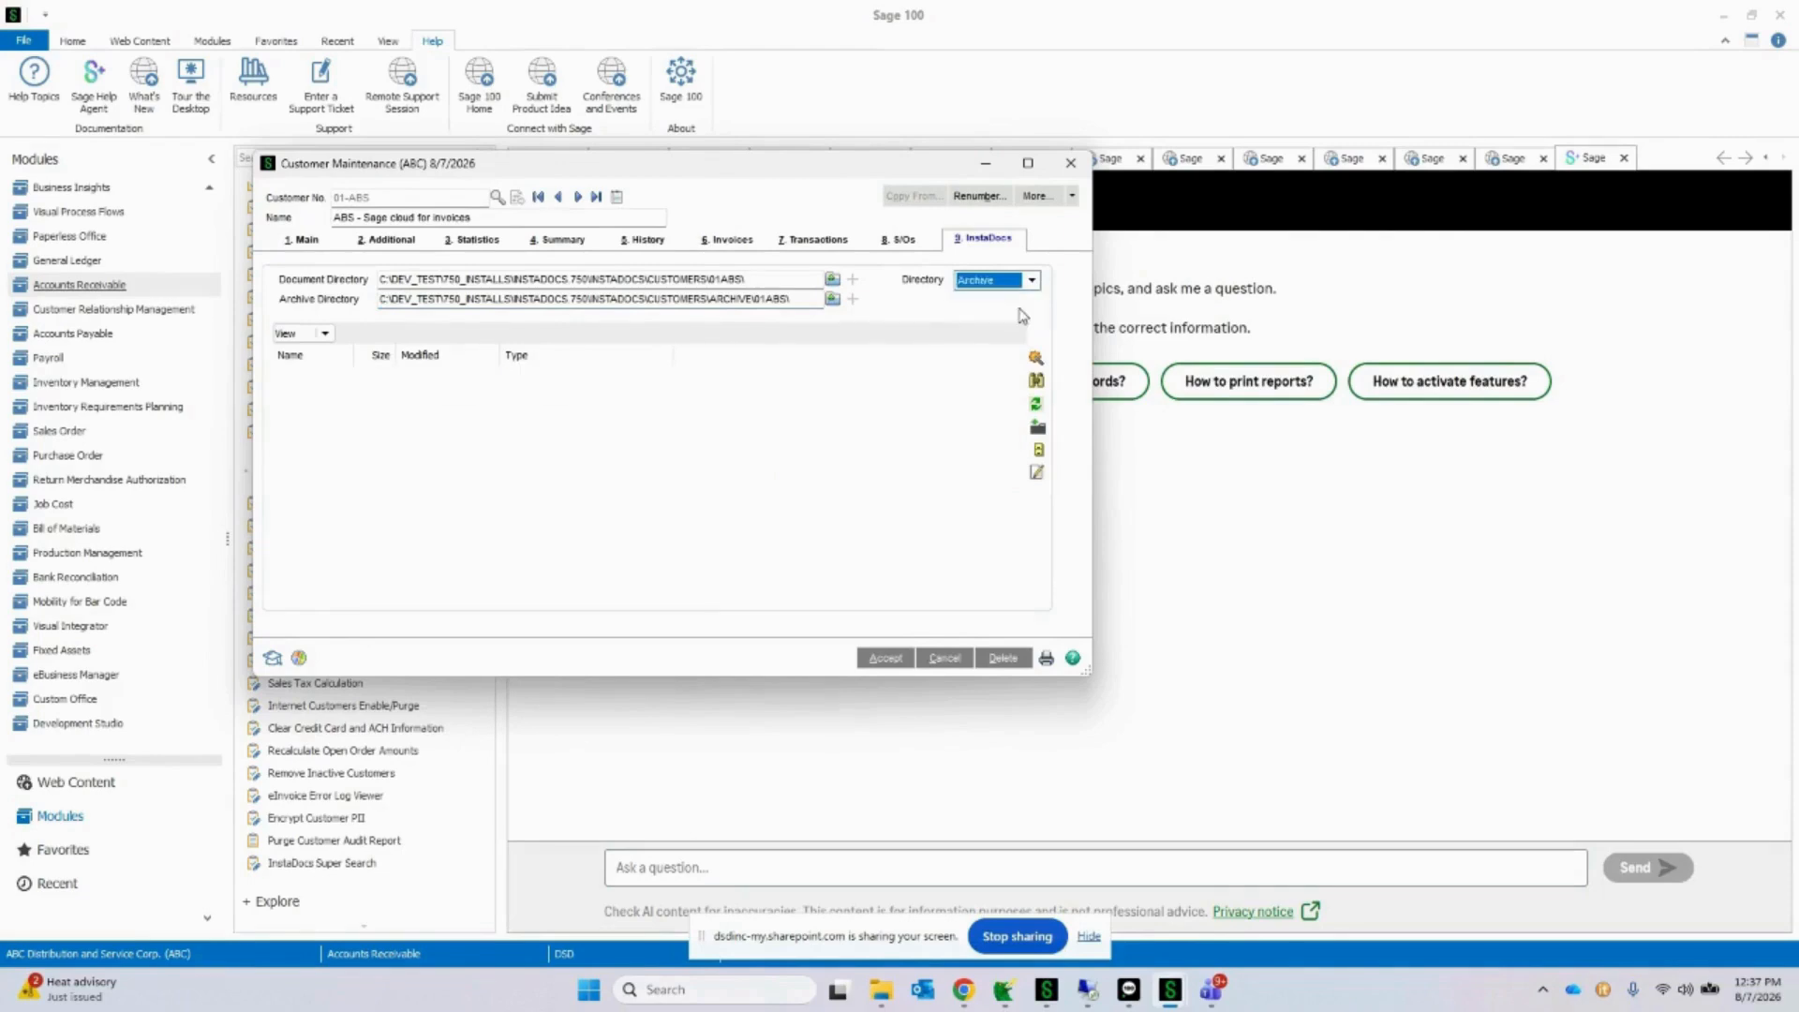
click(1031, 283)
click(1028, 299)
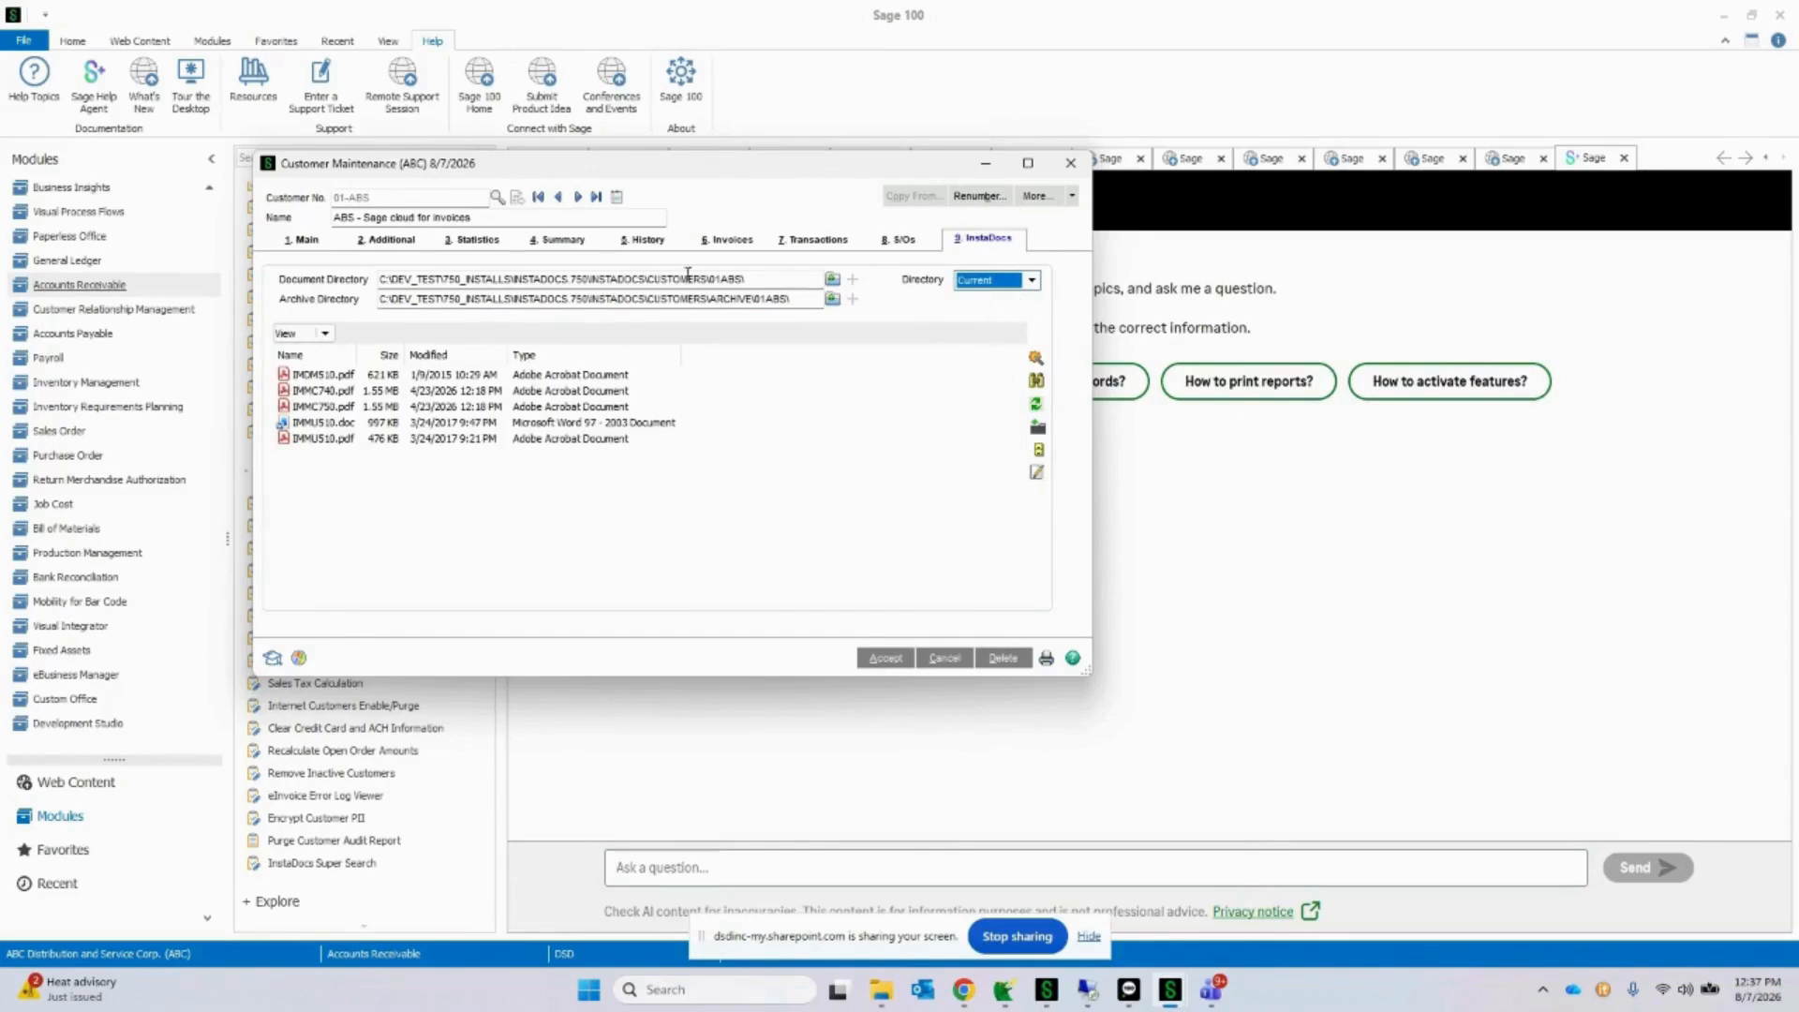
Step: Browse the customer records from the first one to Hillsboro Service Center and examine its document directory path
click(541, 202)
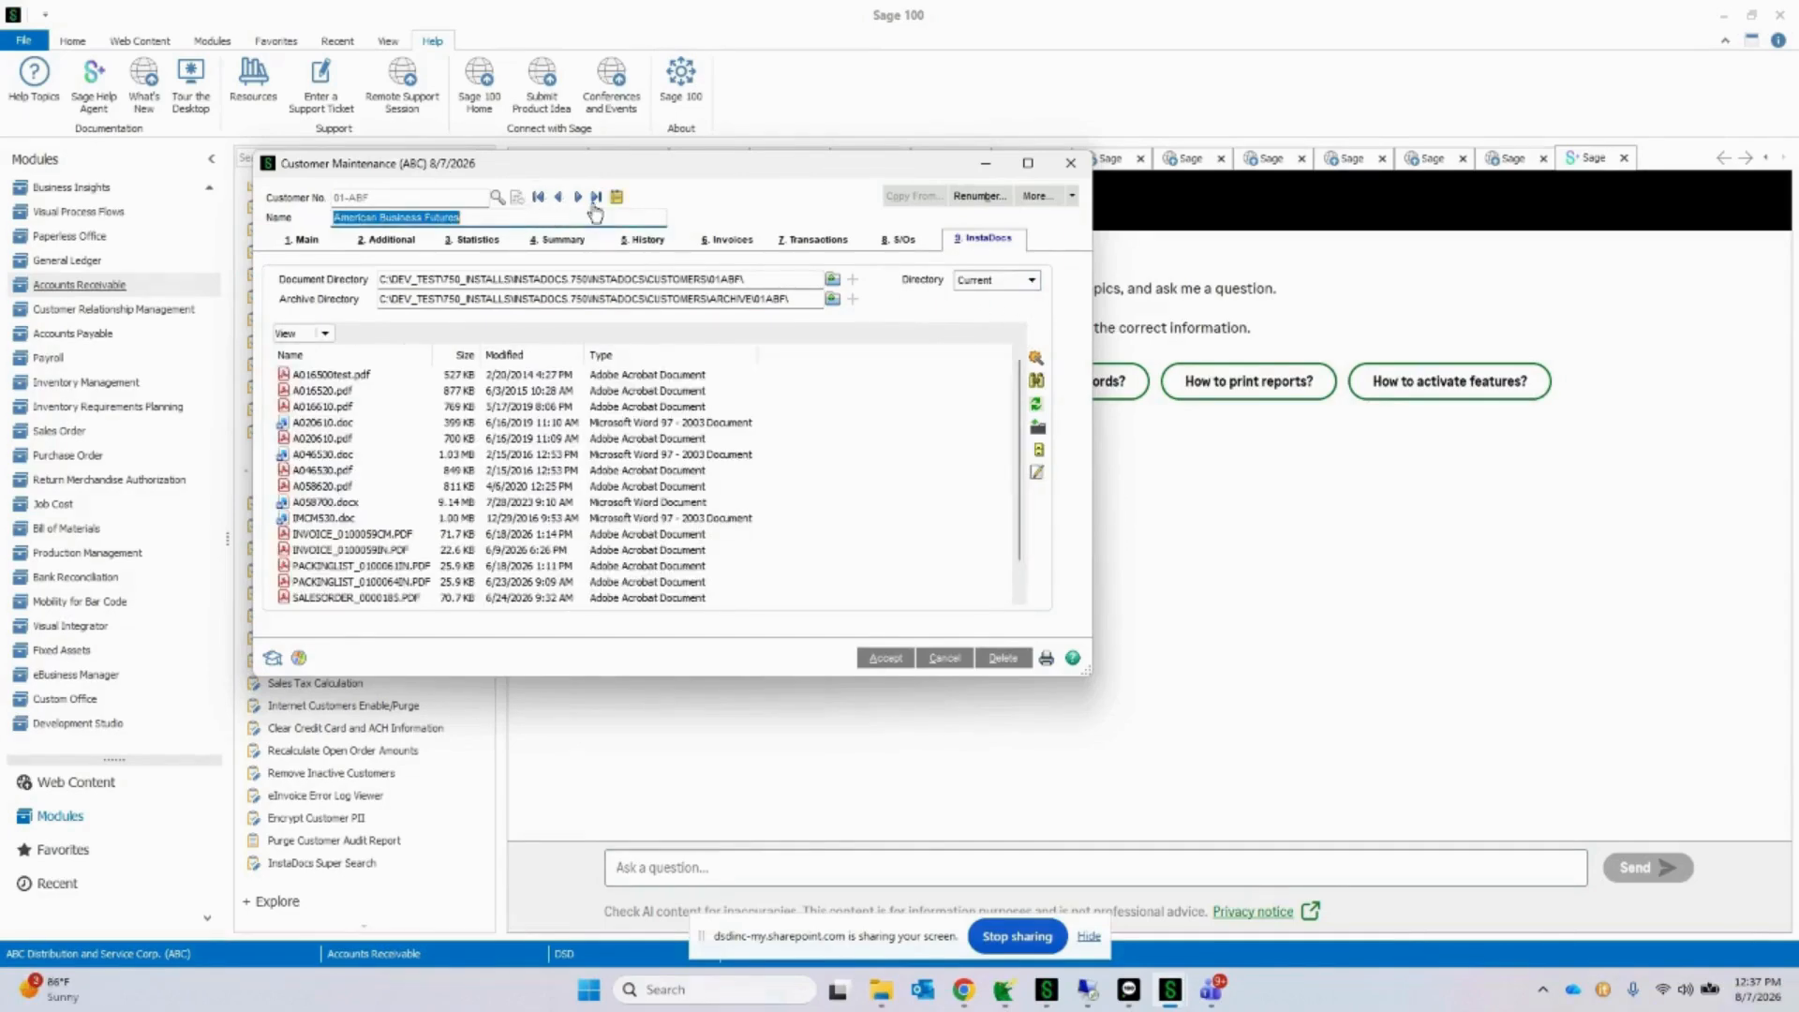
click(579, 201)
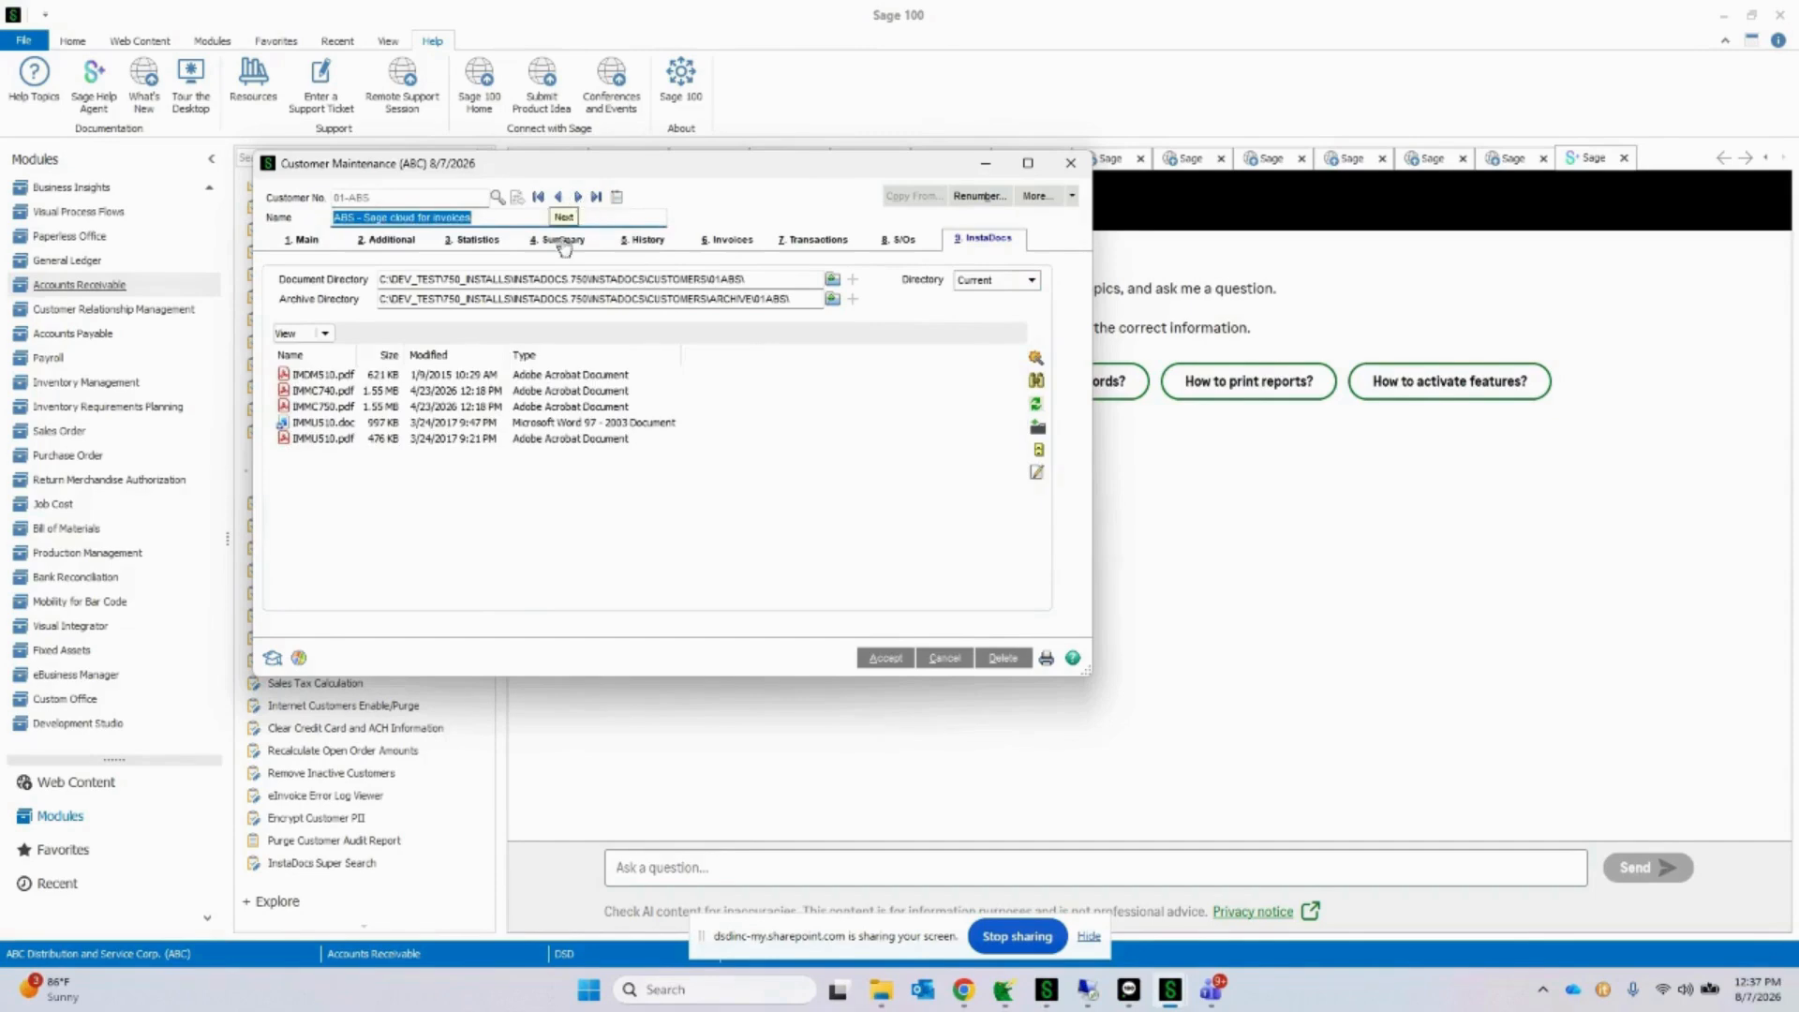
click(578, 198)
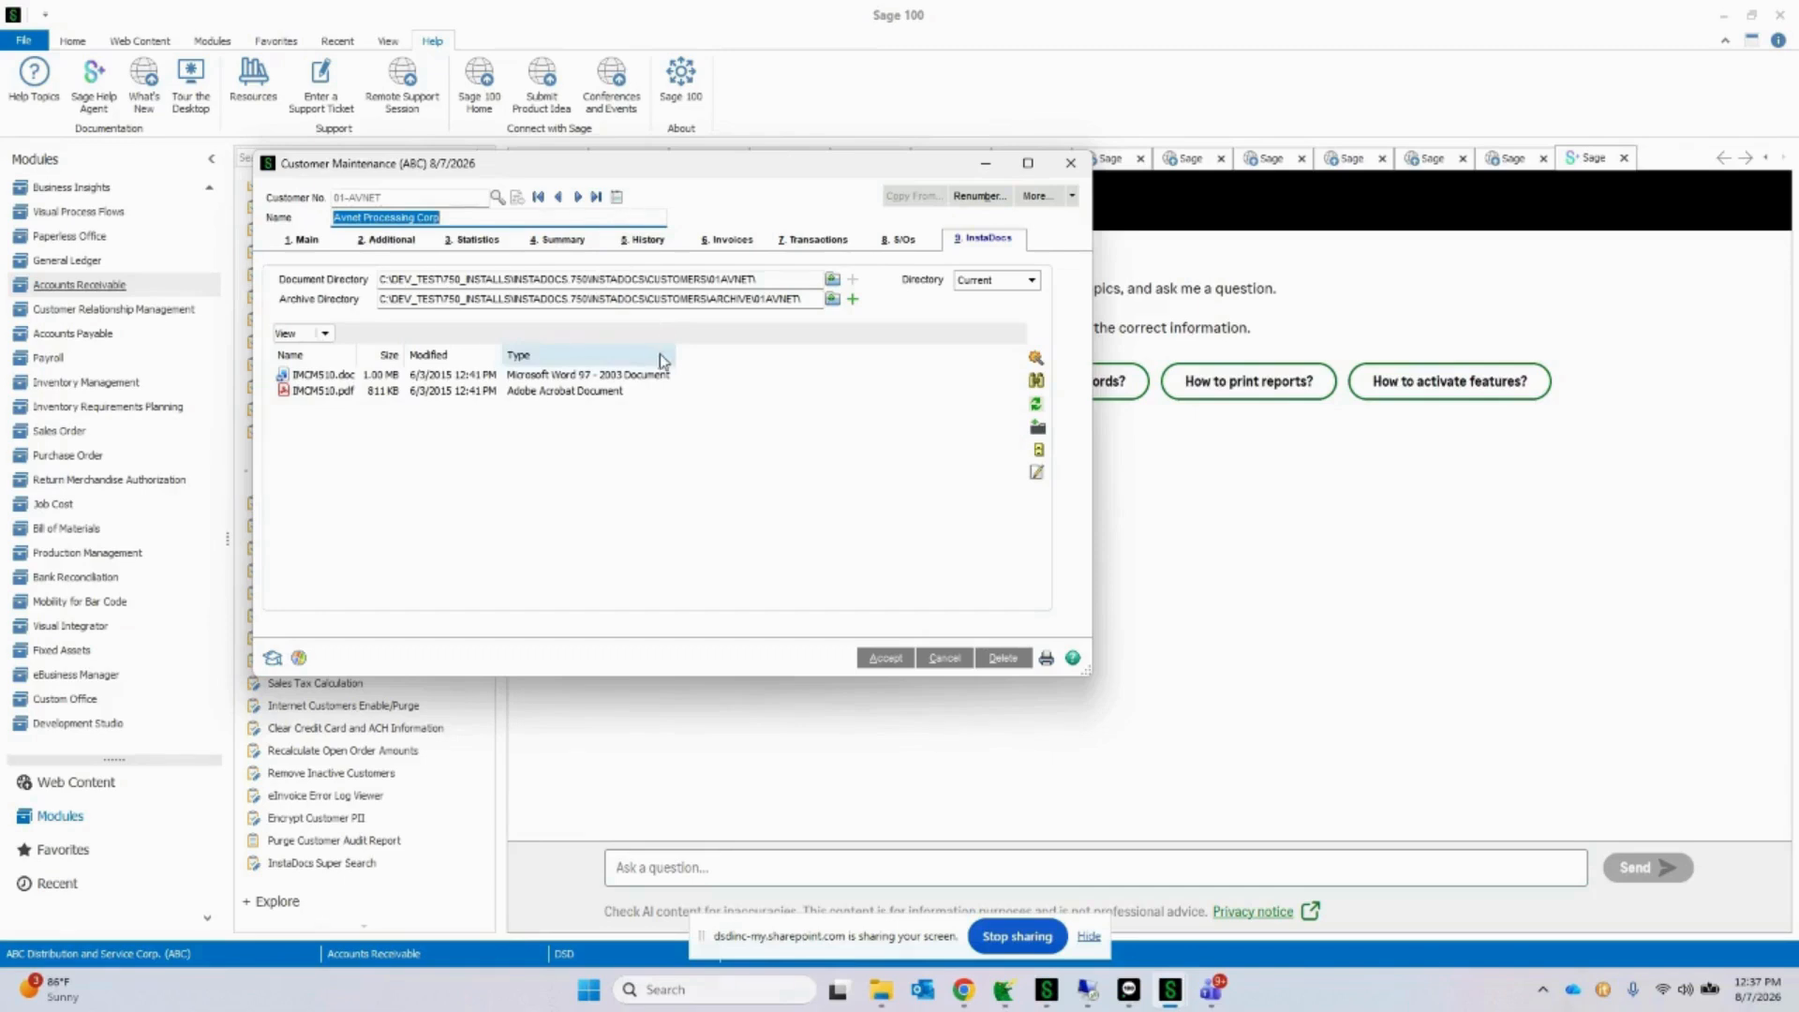
click(578, 198)
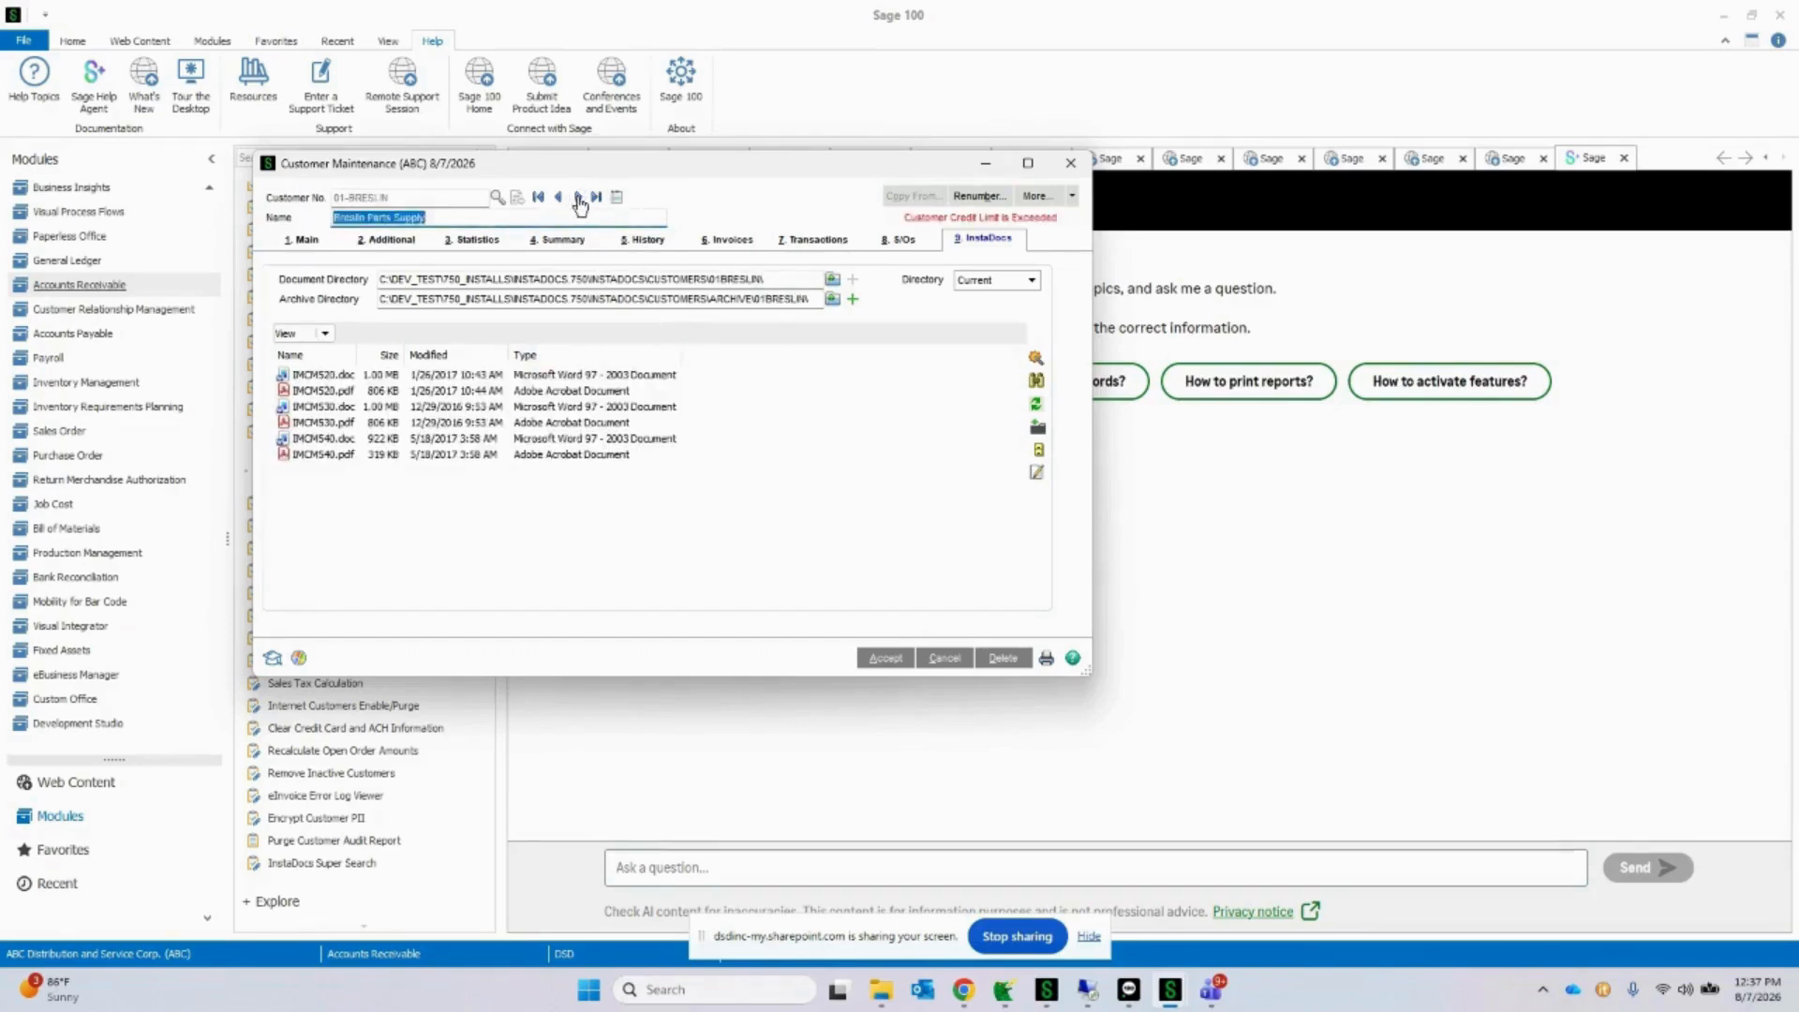
click(578, 198)
click(833, 367)
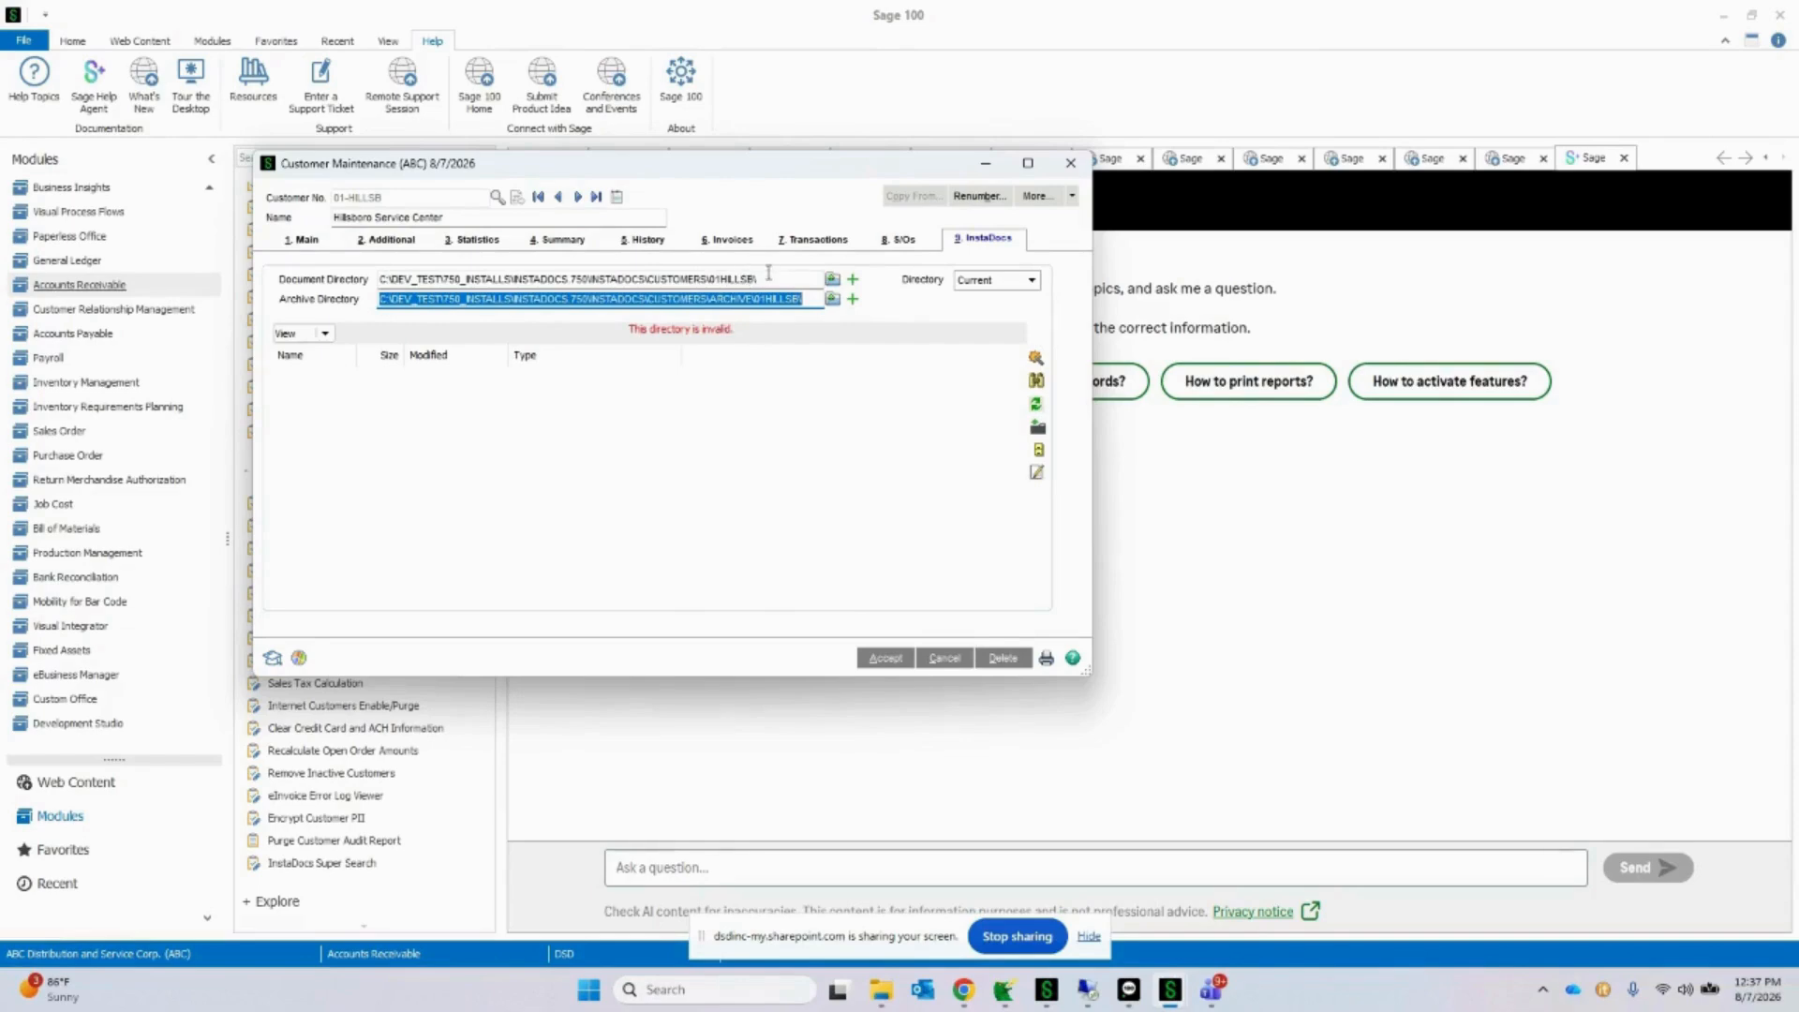
drag(763, 278, 362, 281)
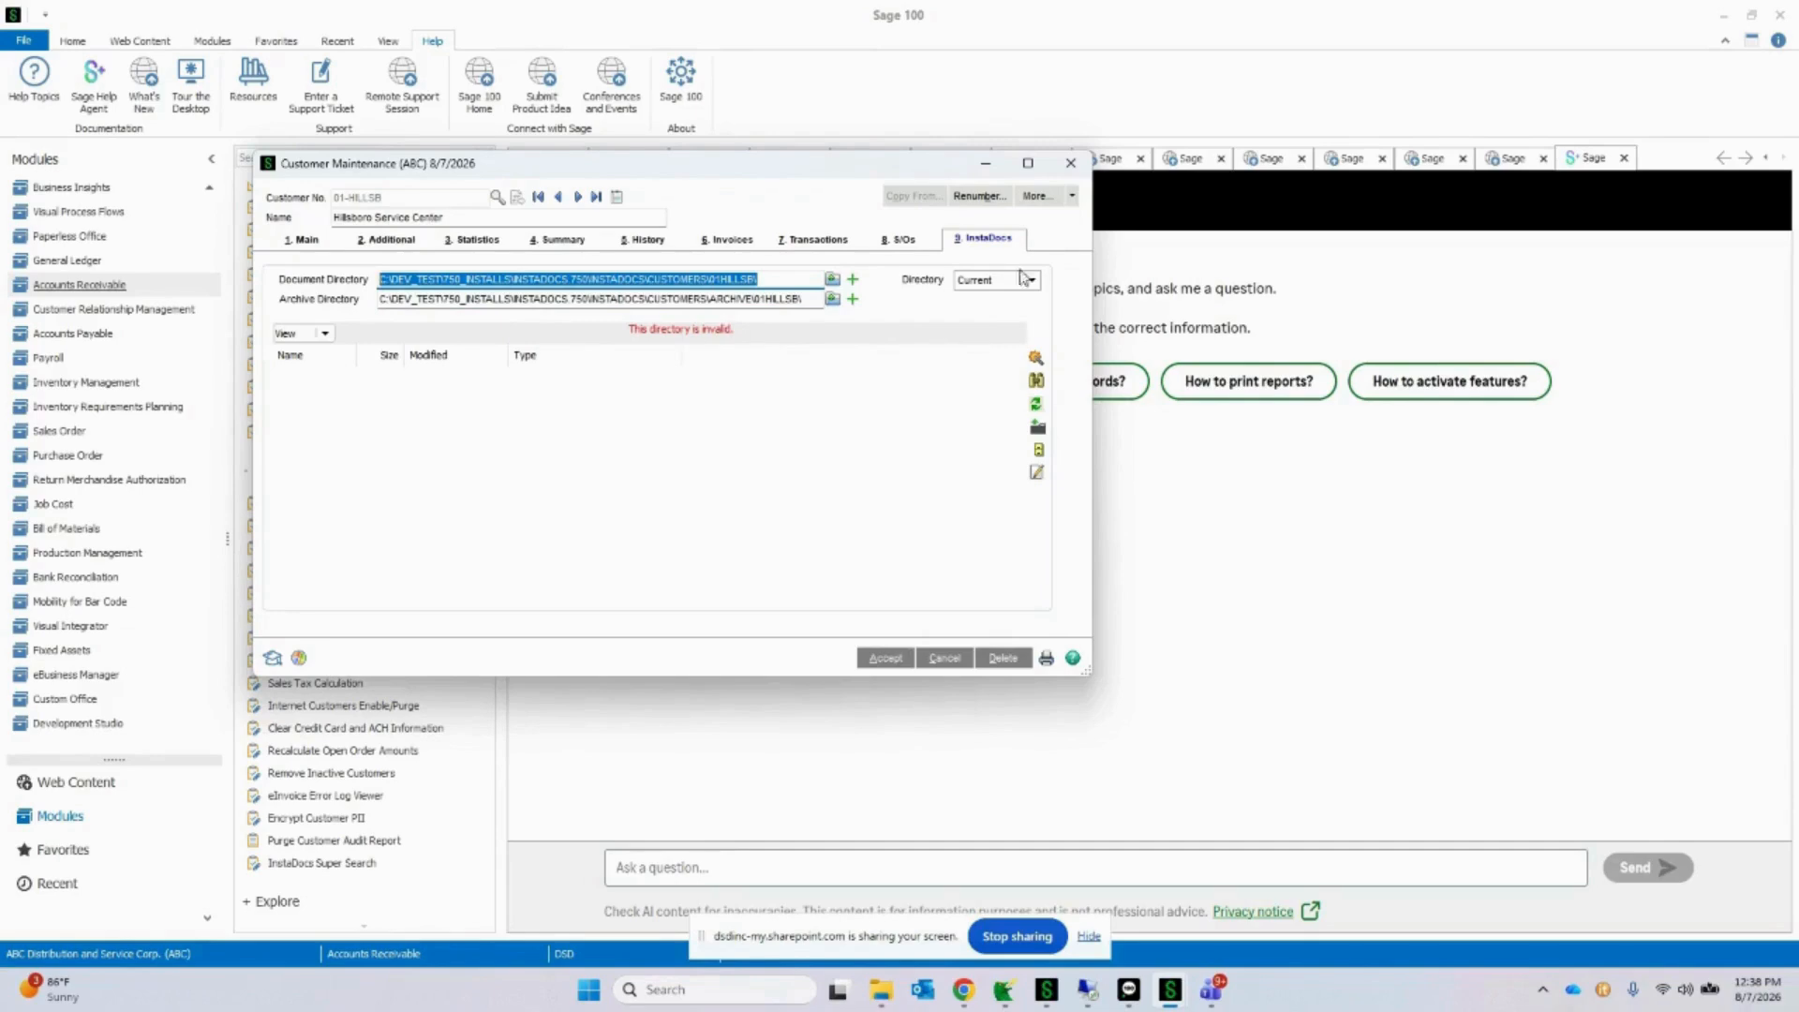
Step: Copy IMMU510.pdf from the MANUALS folder in File Explorer into Hillsboro Service Center's InstaDocs list and move the Explorer window aside
drag(1798, 159, 1430, 114)
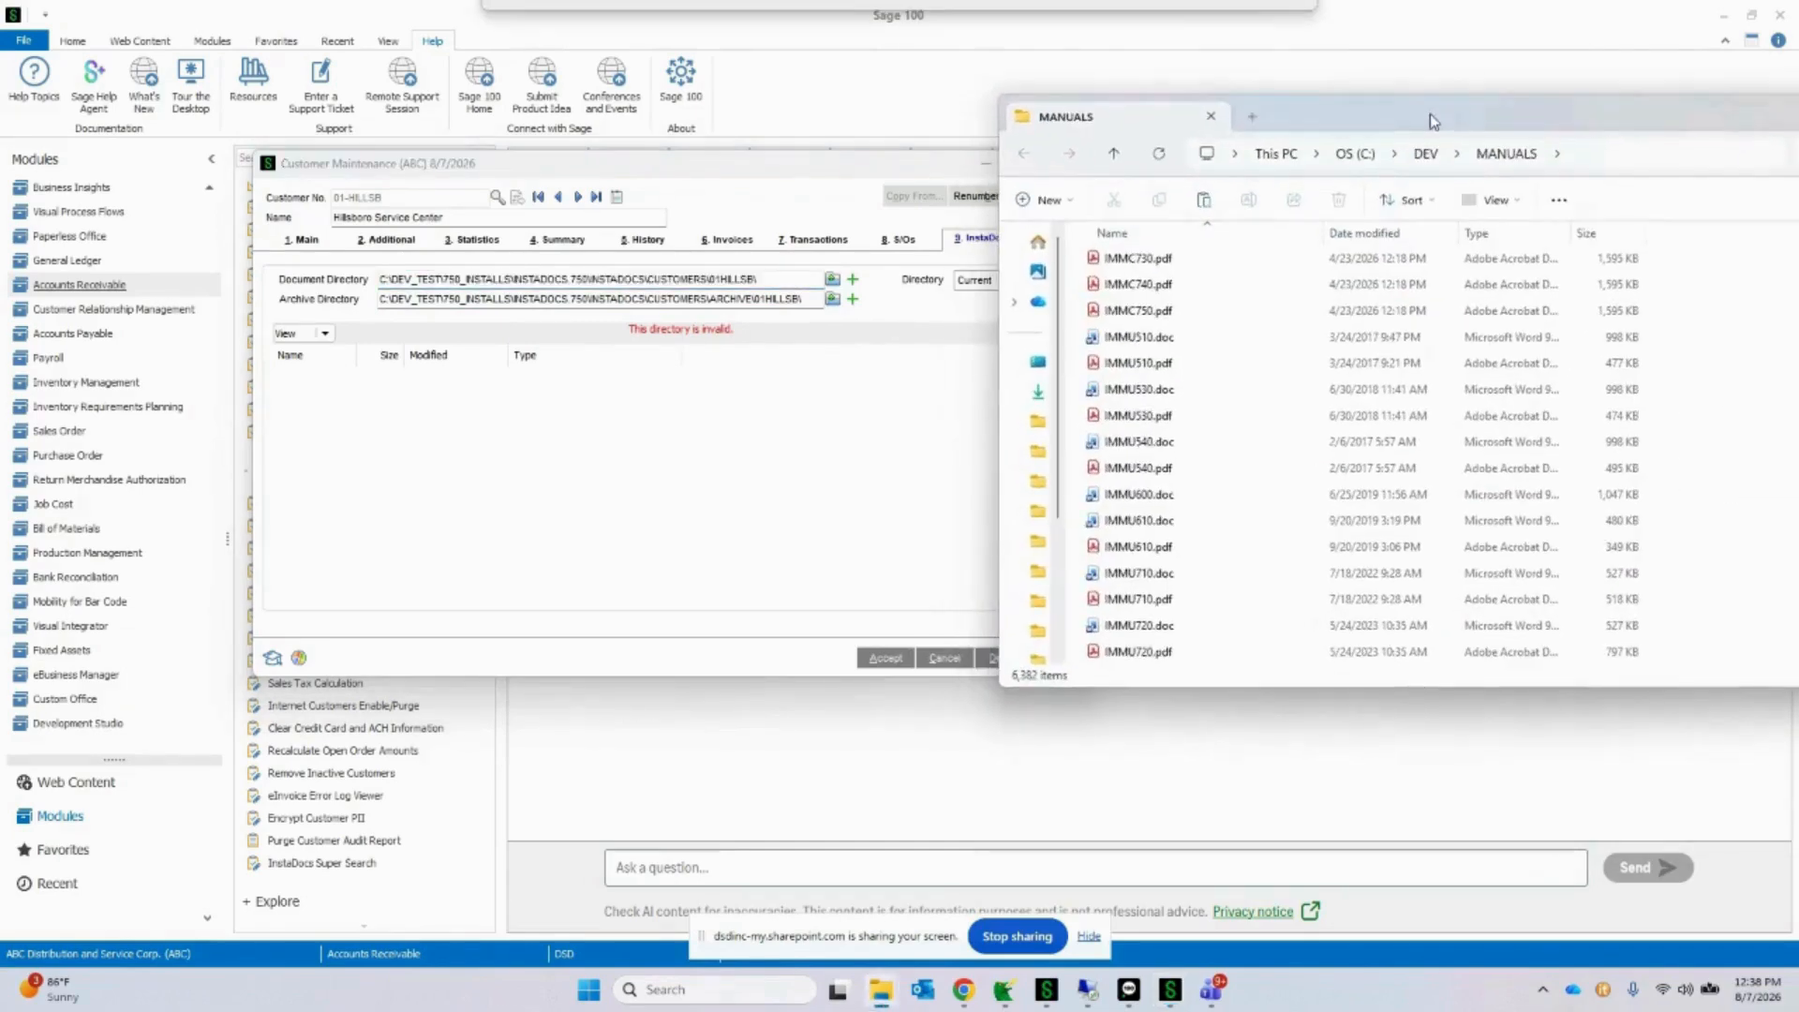
click(1145, 368)
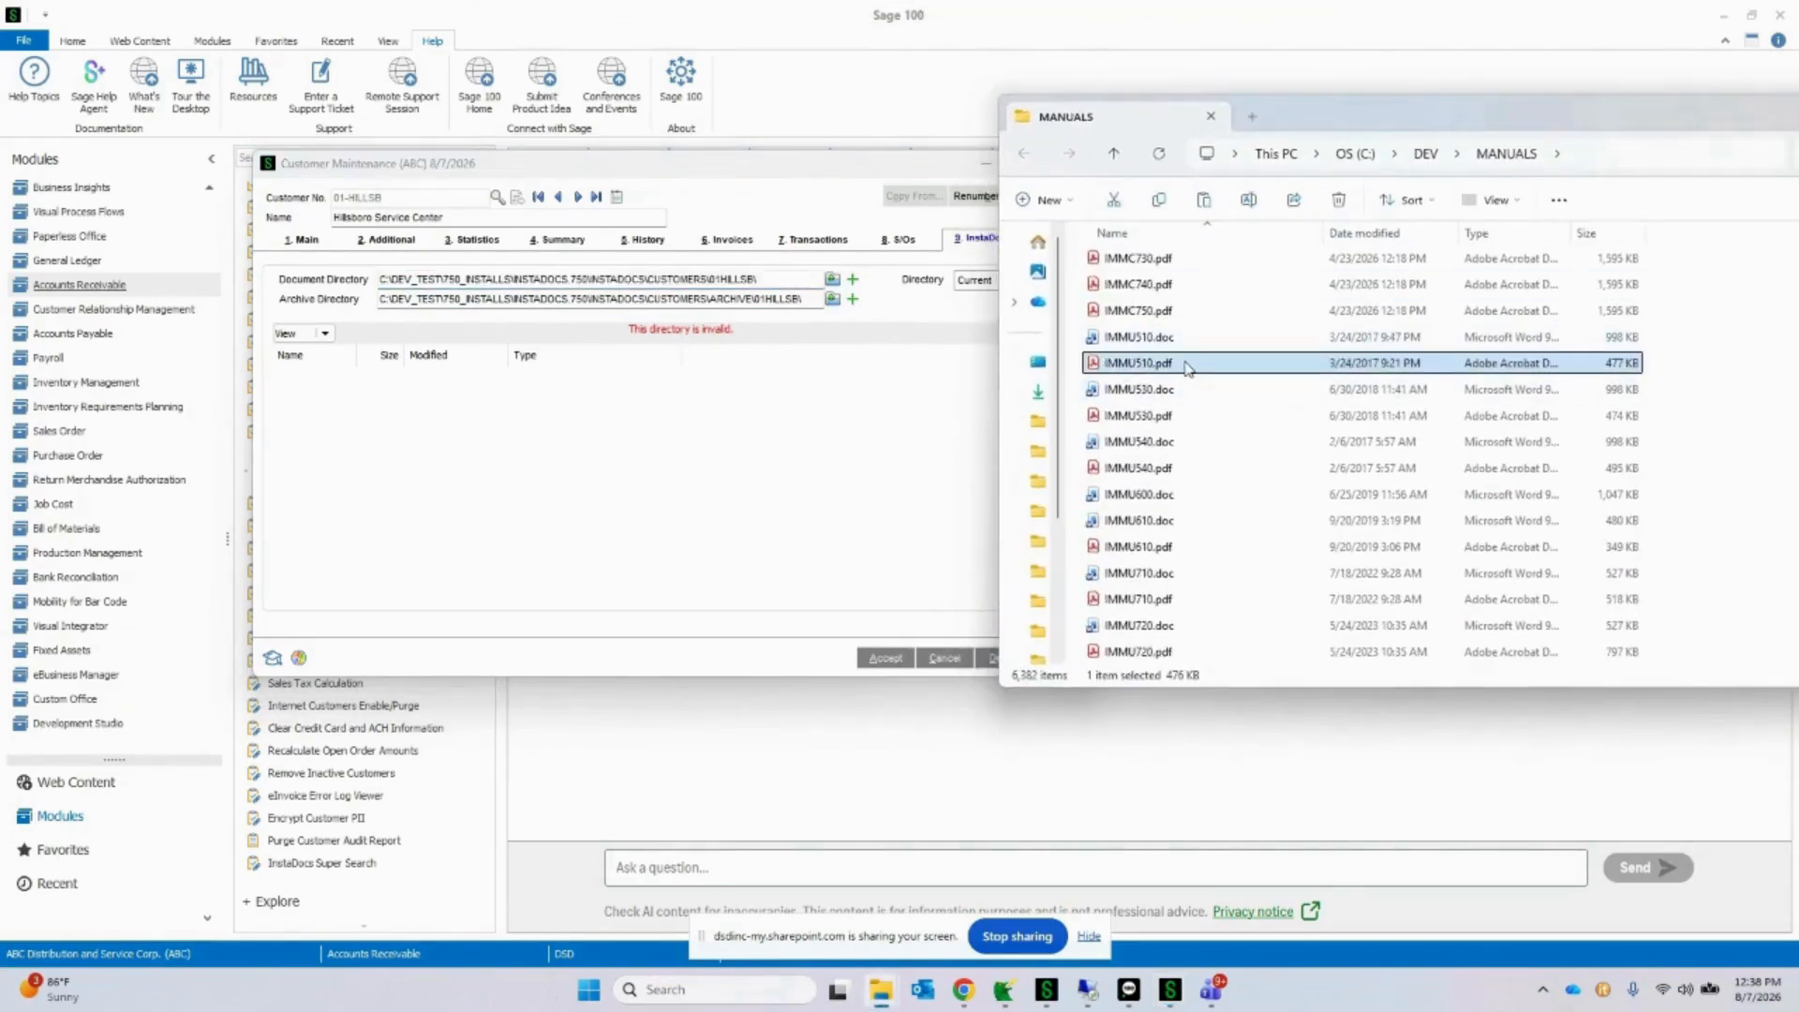
drag(1185, 363, 541, 478)
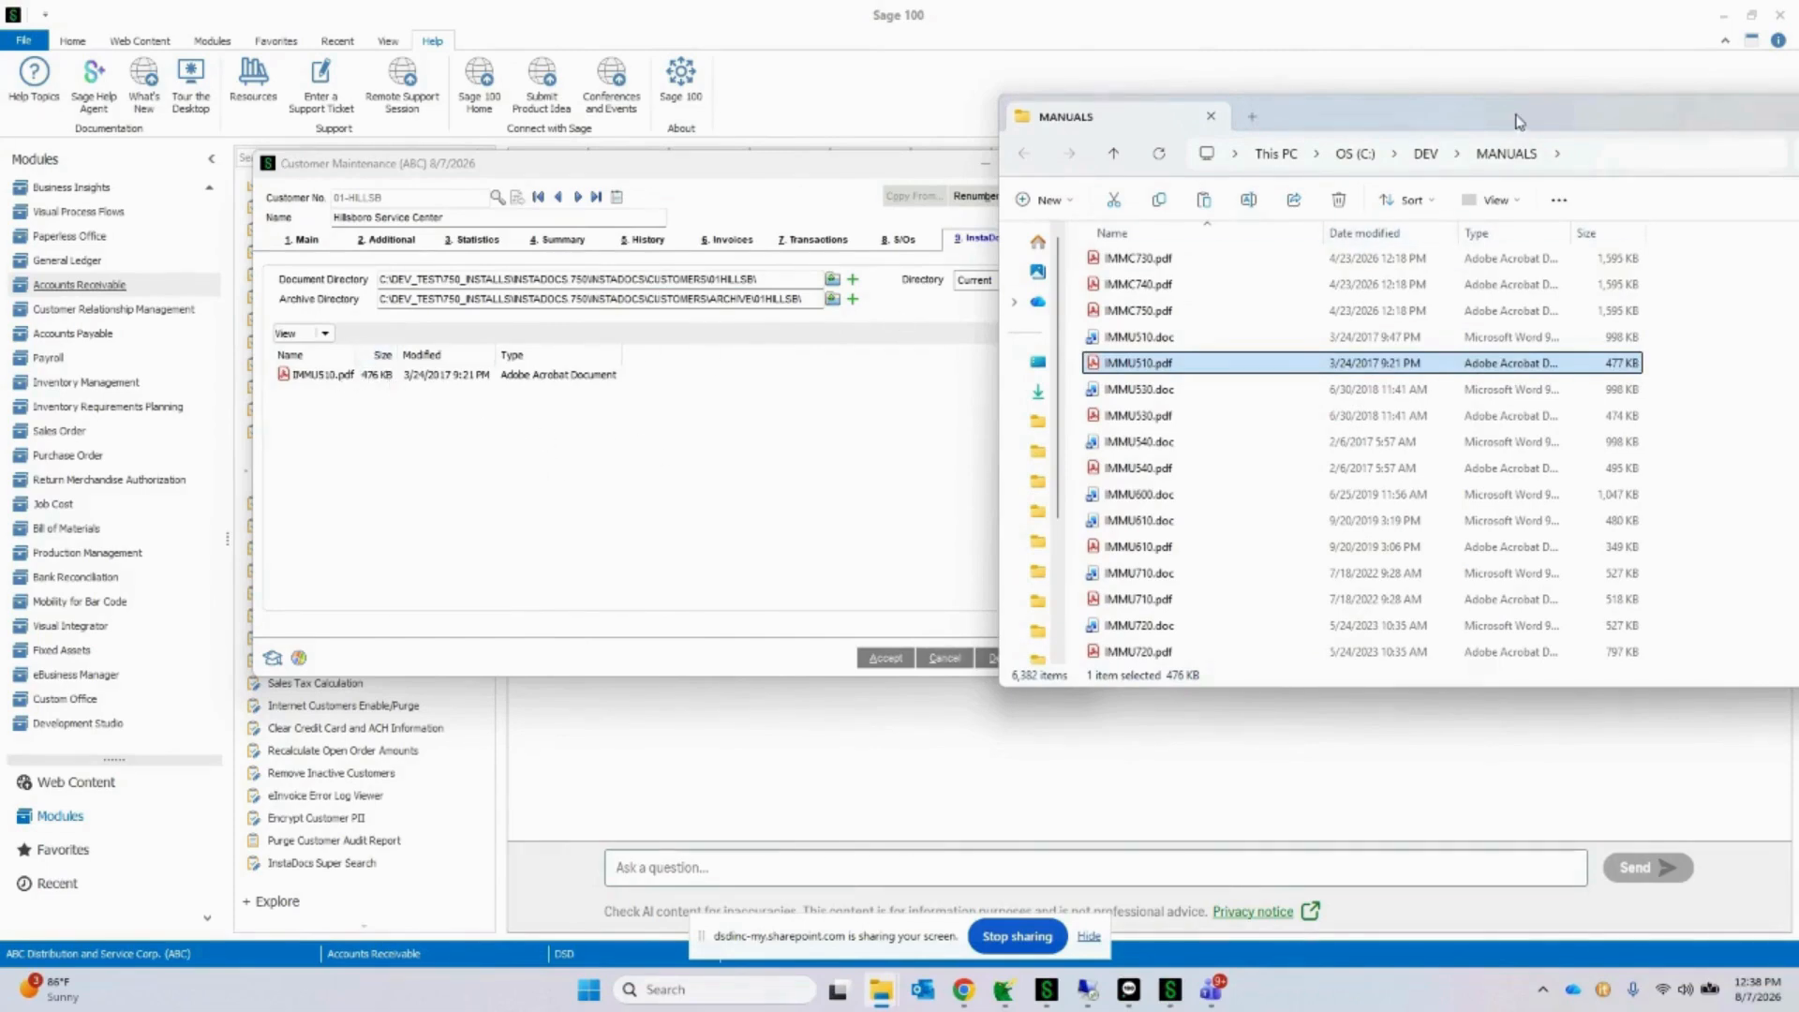
drag(1519, 121, 1797, 188)
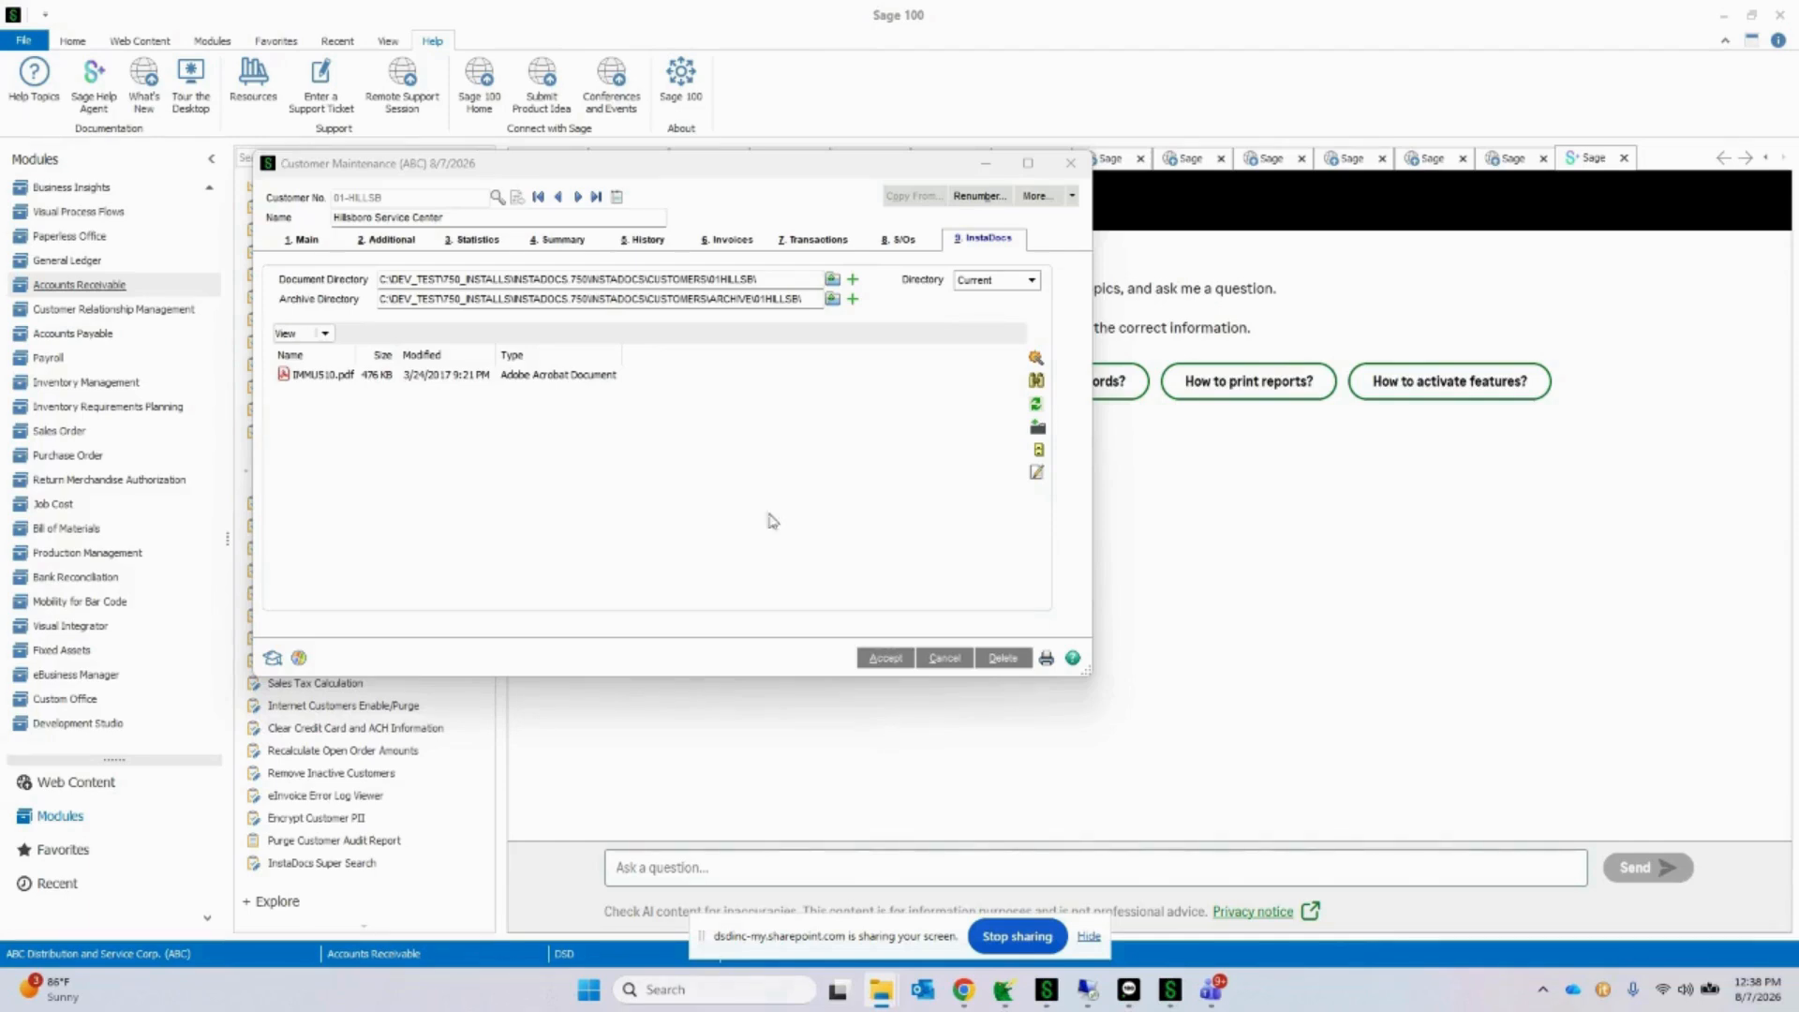
Step: Switch to File Explorer and open the InstaDocs folder within InstaDocs.750 to locate the document directories
drag(712, 279, 774, 282)
drag(1798, 244, 783, 144)
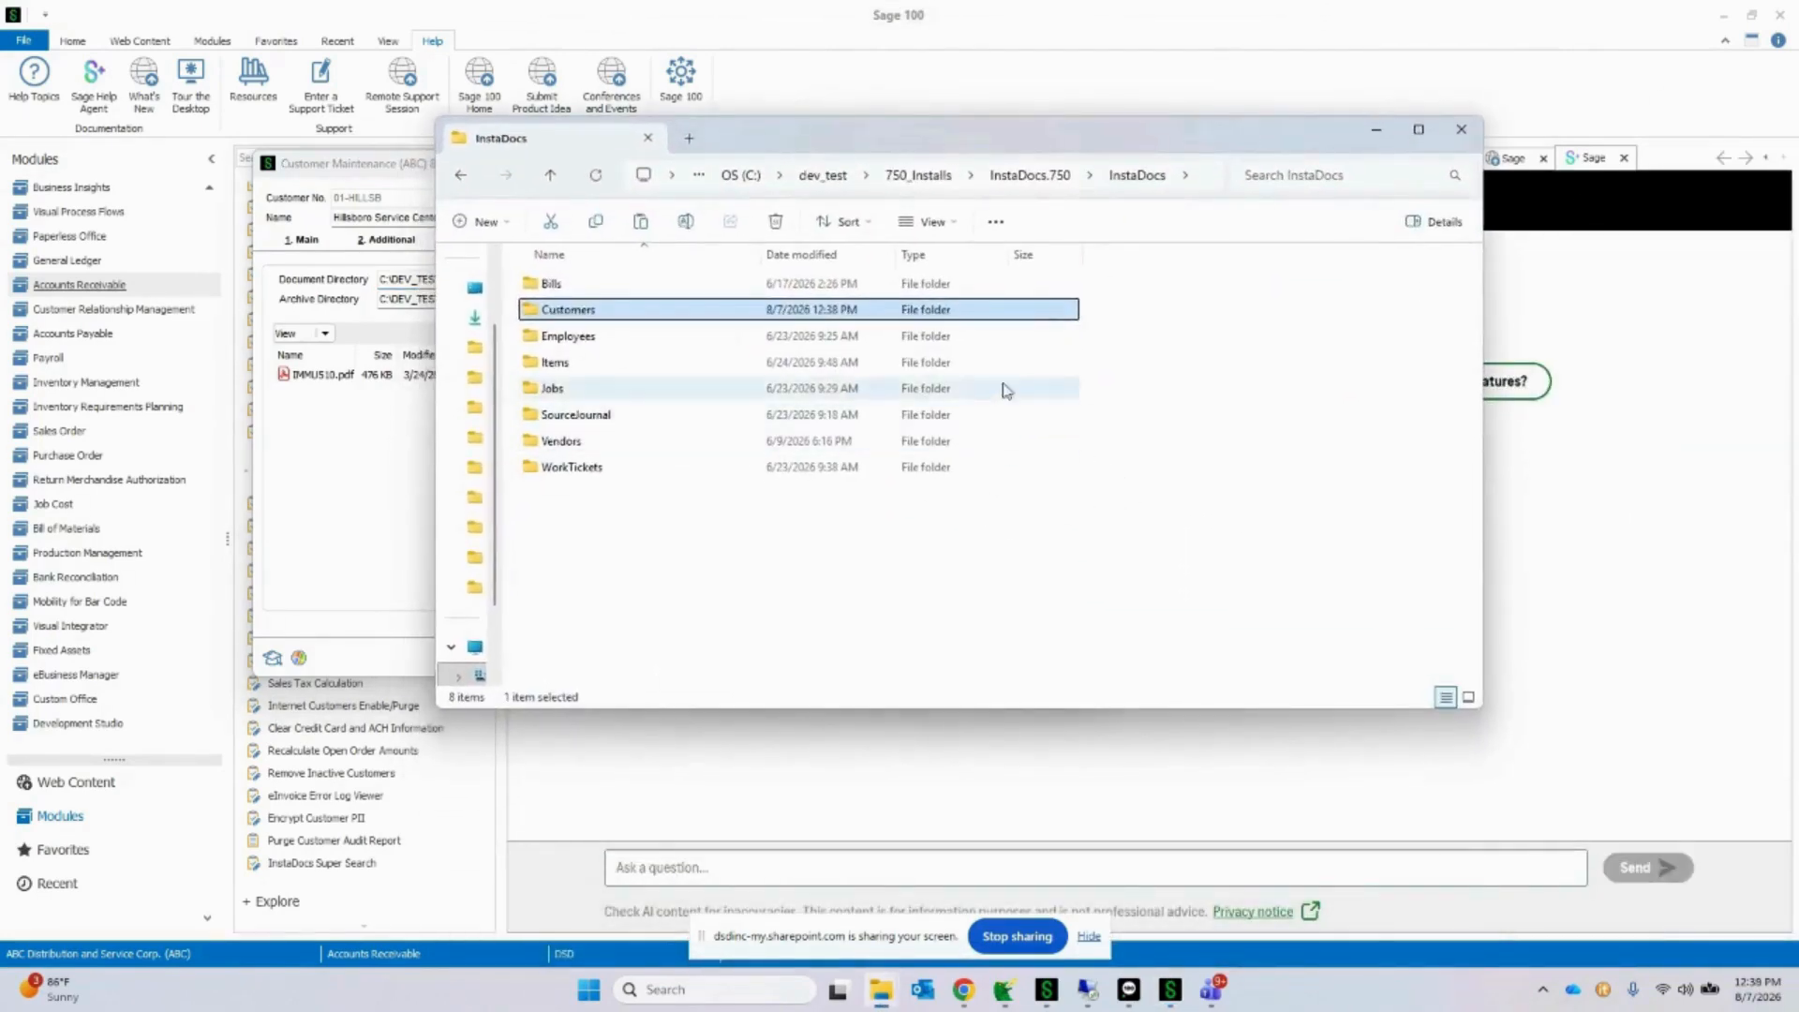
click(1036, 175)
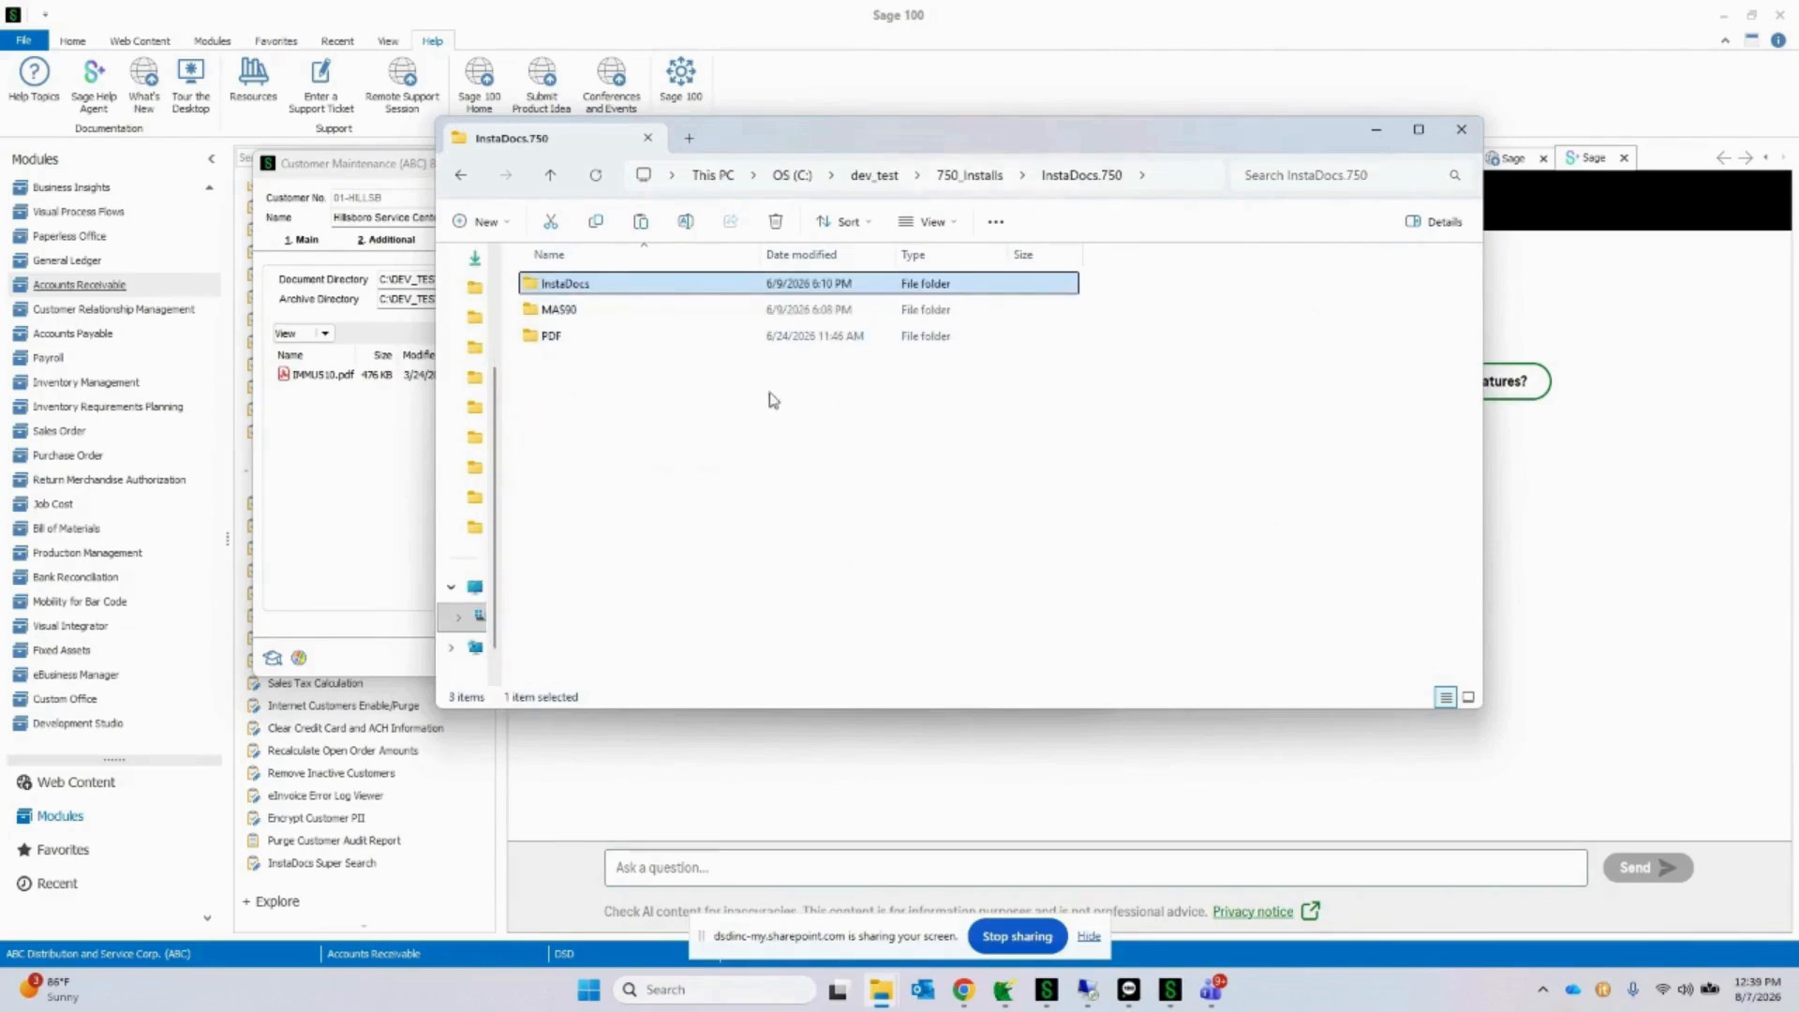
double_click(777, 285)
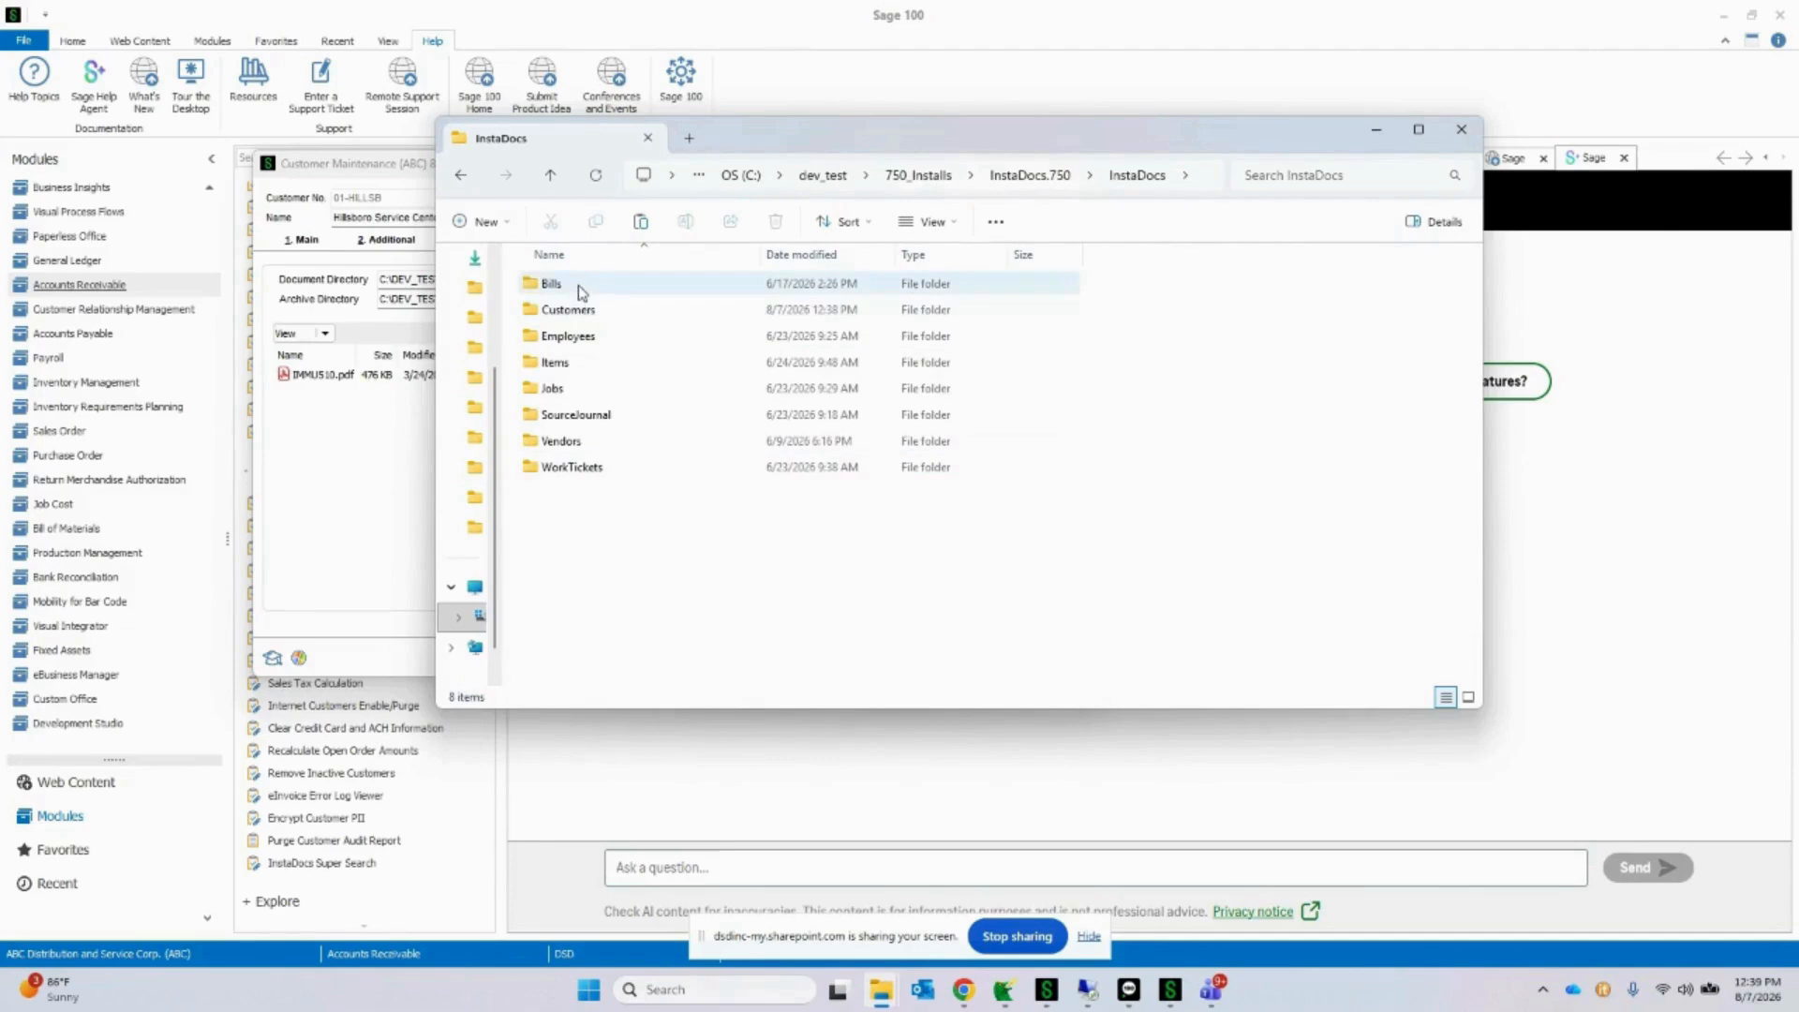
Step: Examine the InstaDocs subfolders for Customers, Employees, Items, Jobs, Vendors and WorkTickets
click(582, 310)
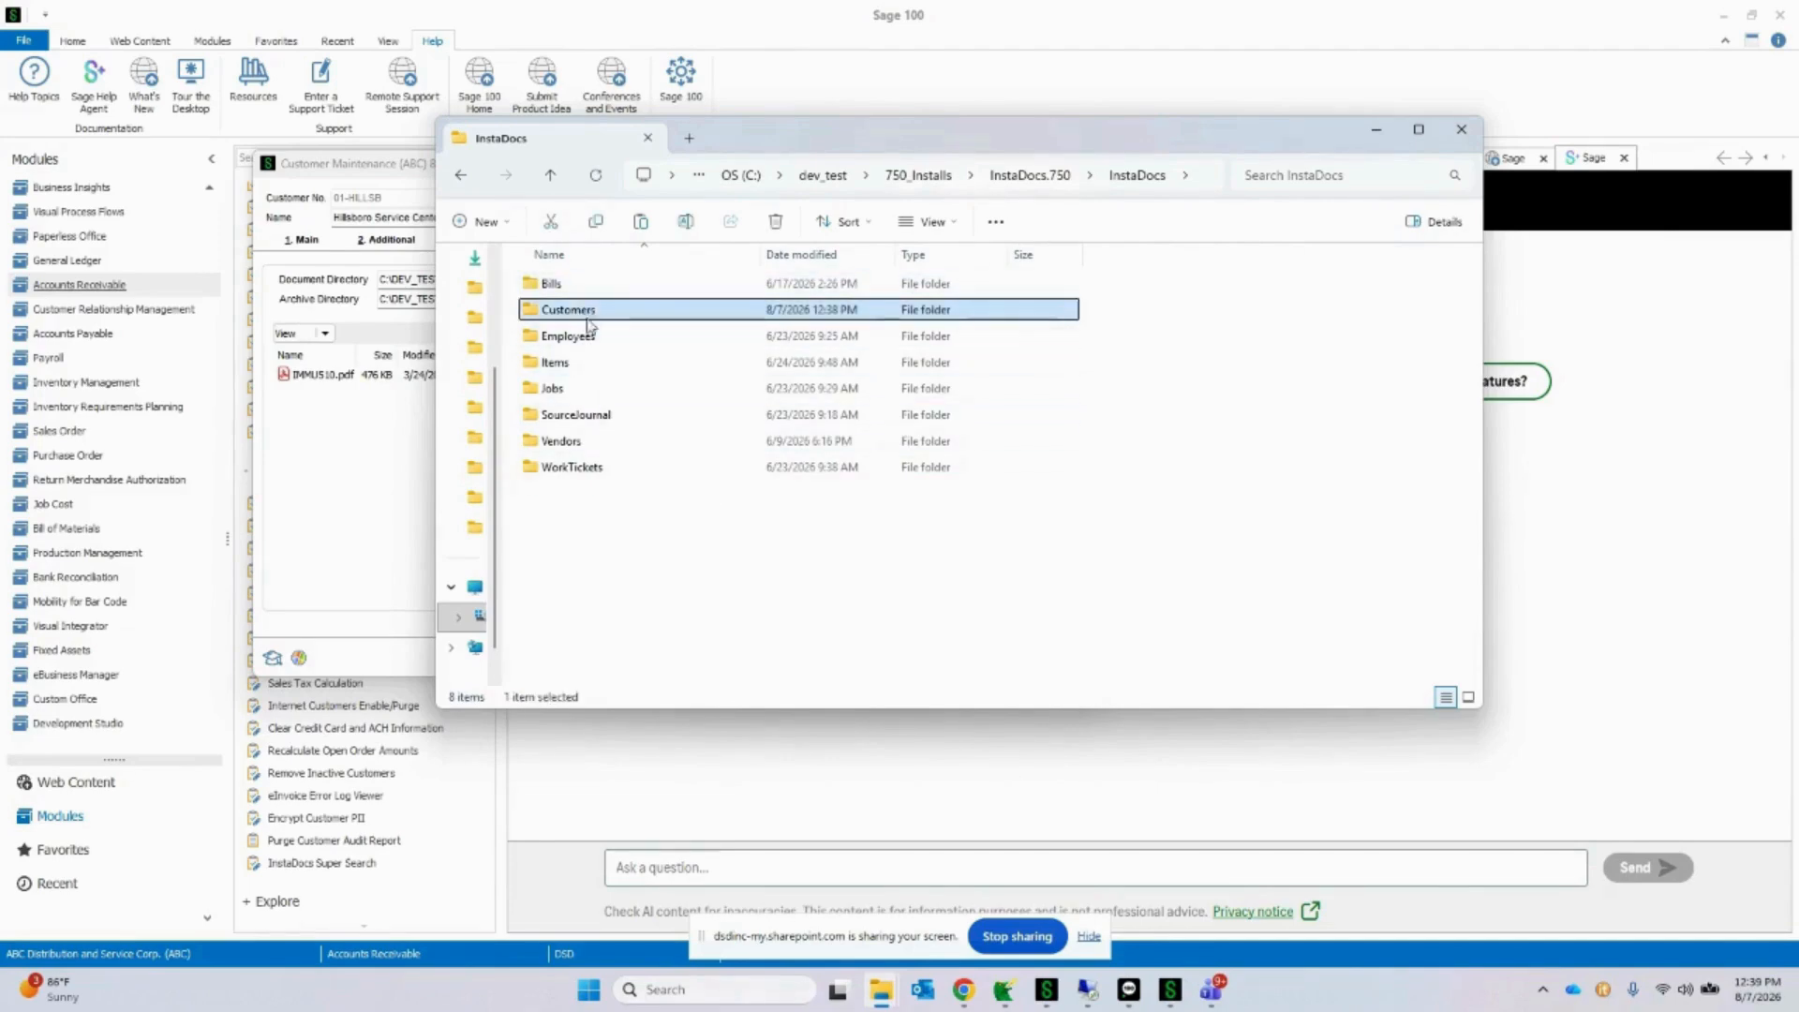
click(589, 337)
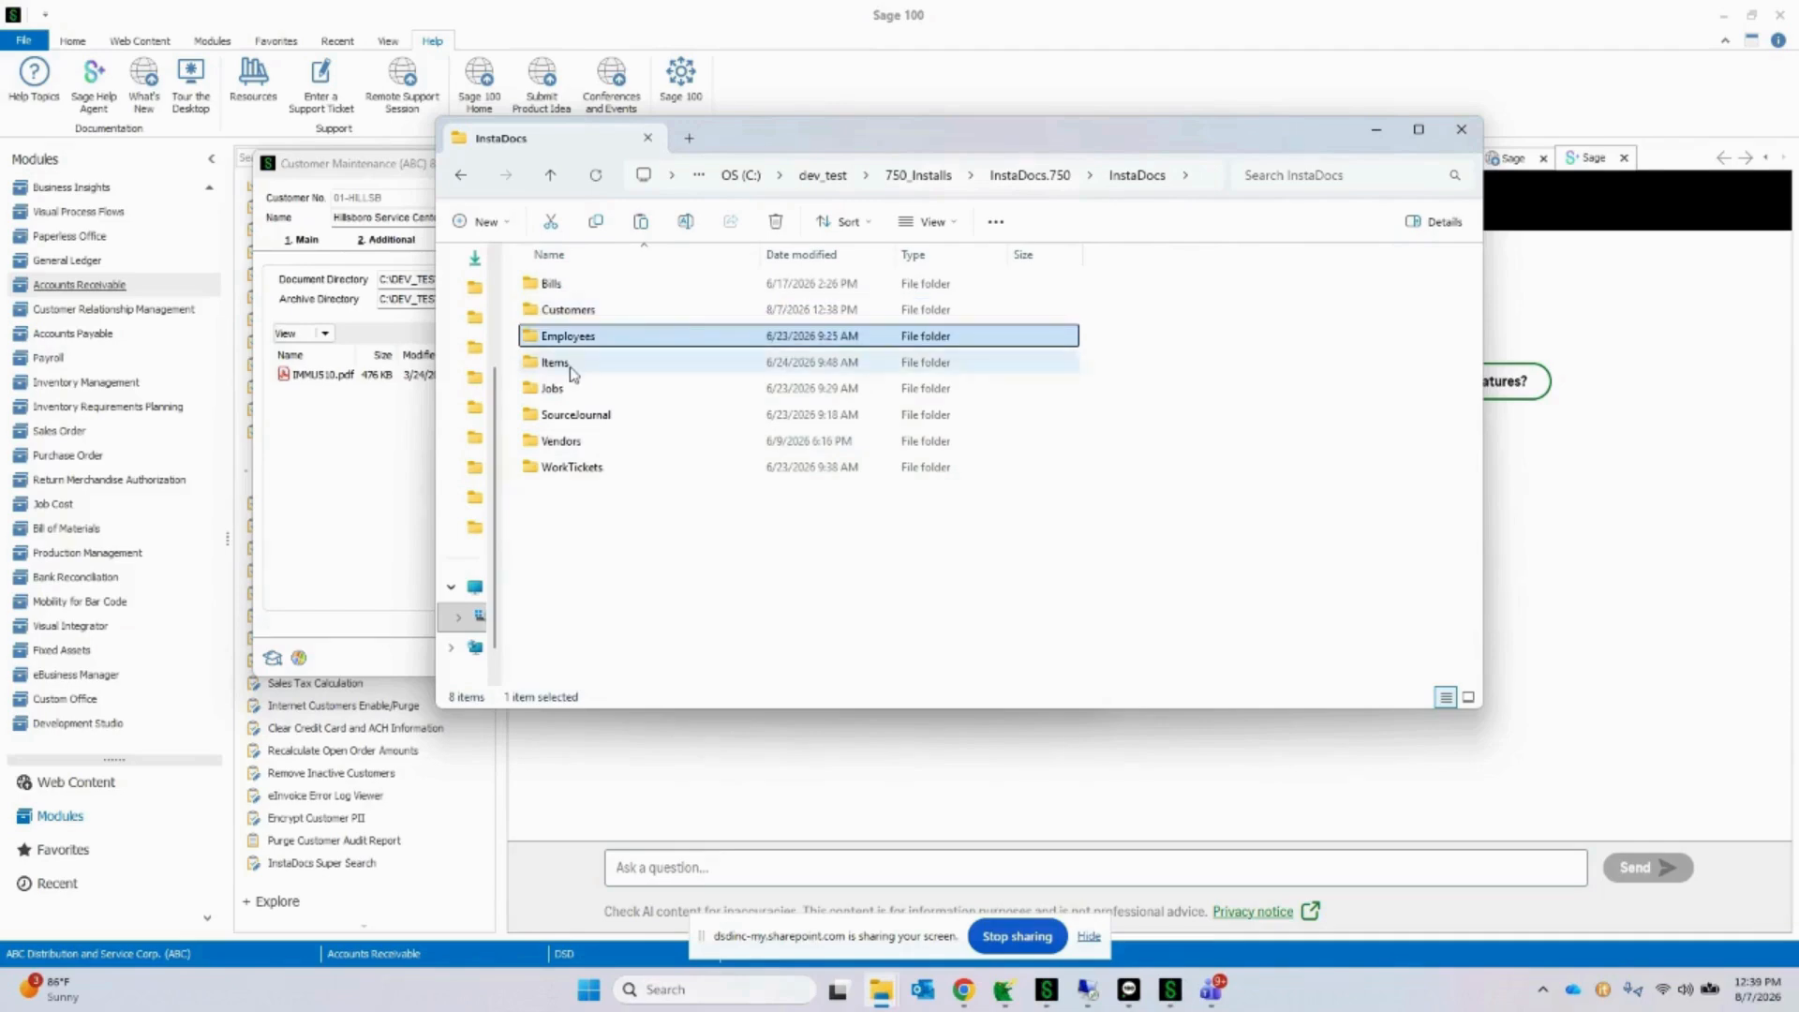
click(573, 367)
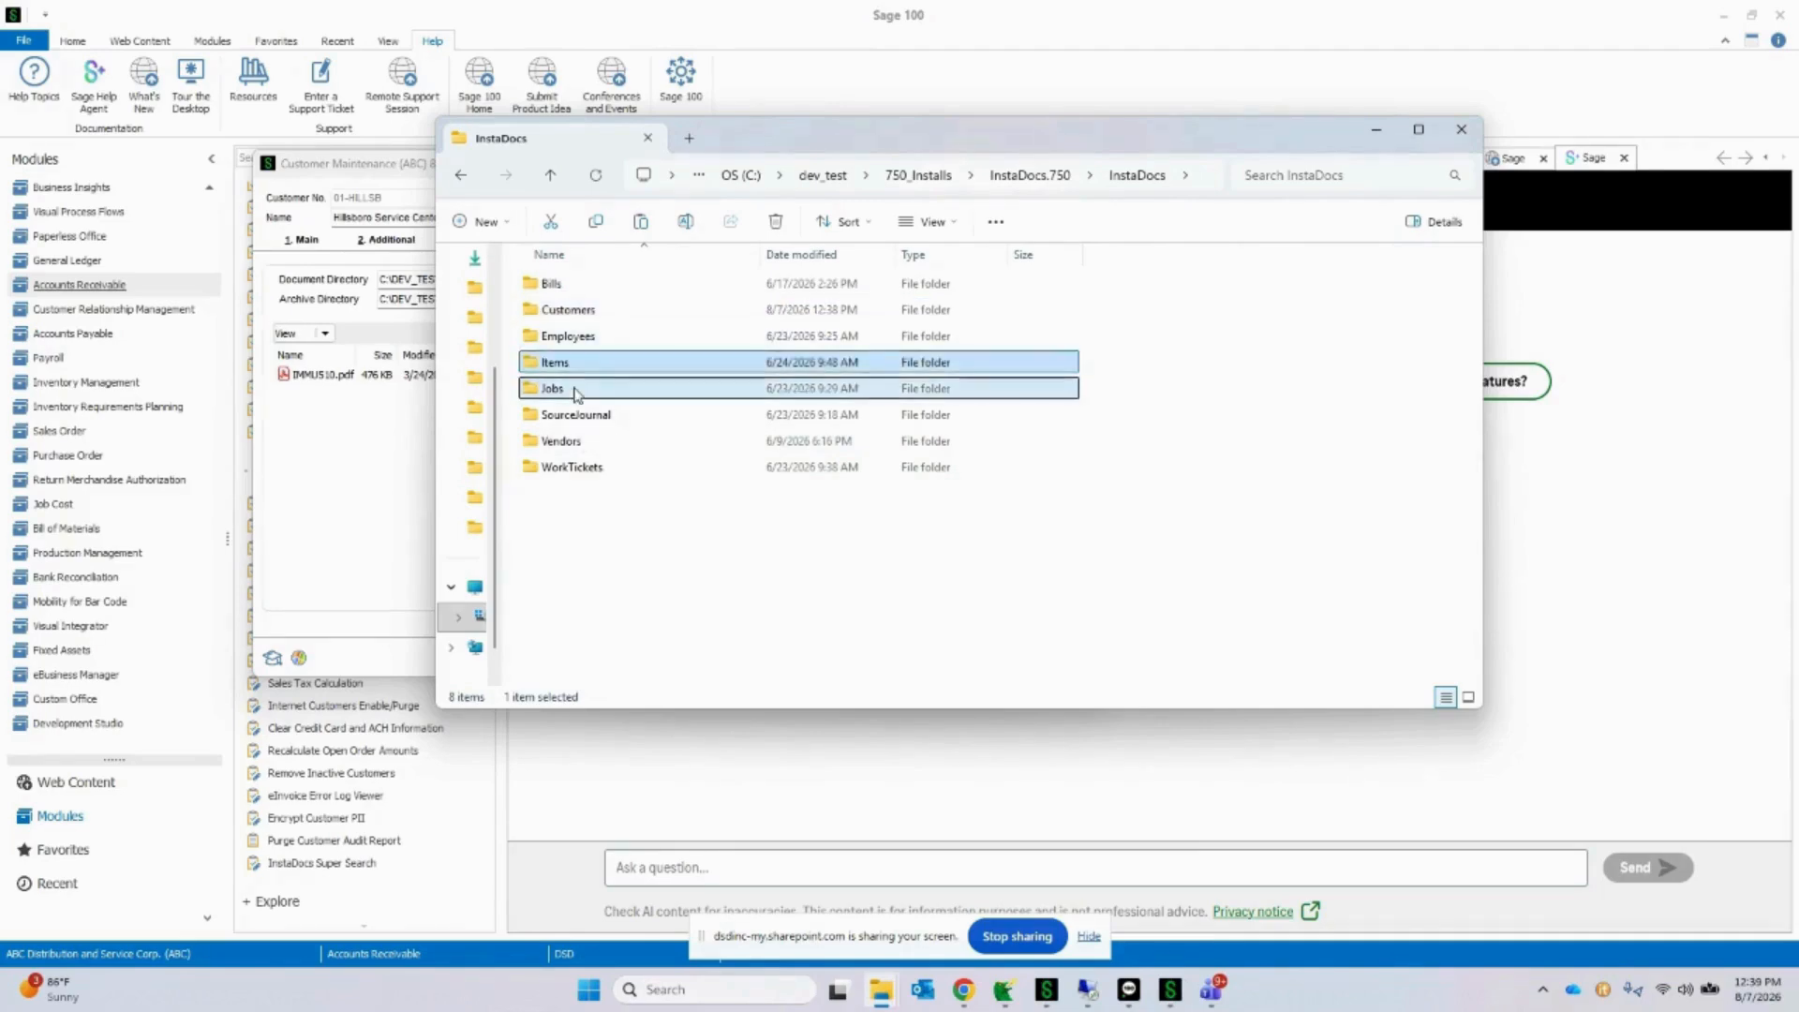
click(577, 391)
click(598, 443)
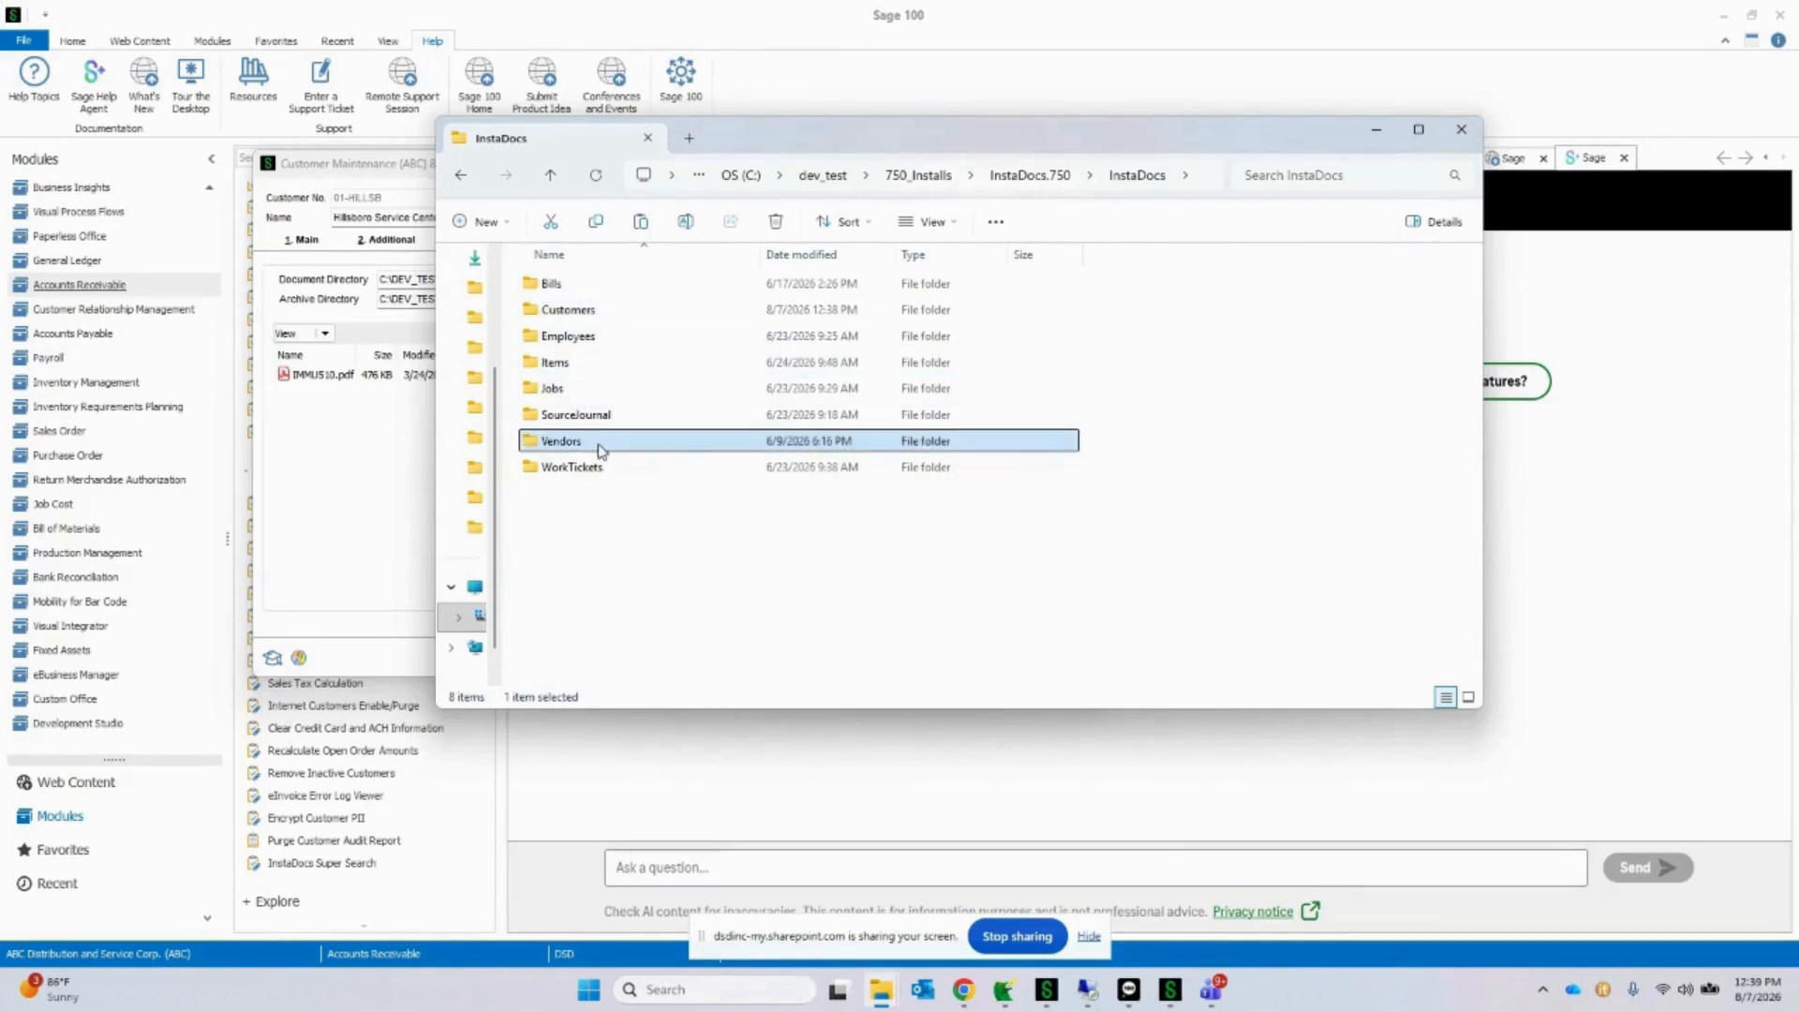
click(613, 470)
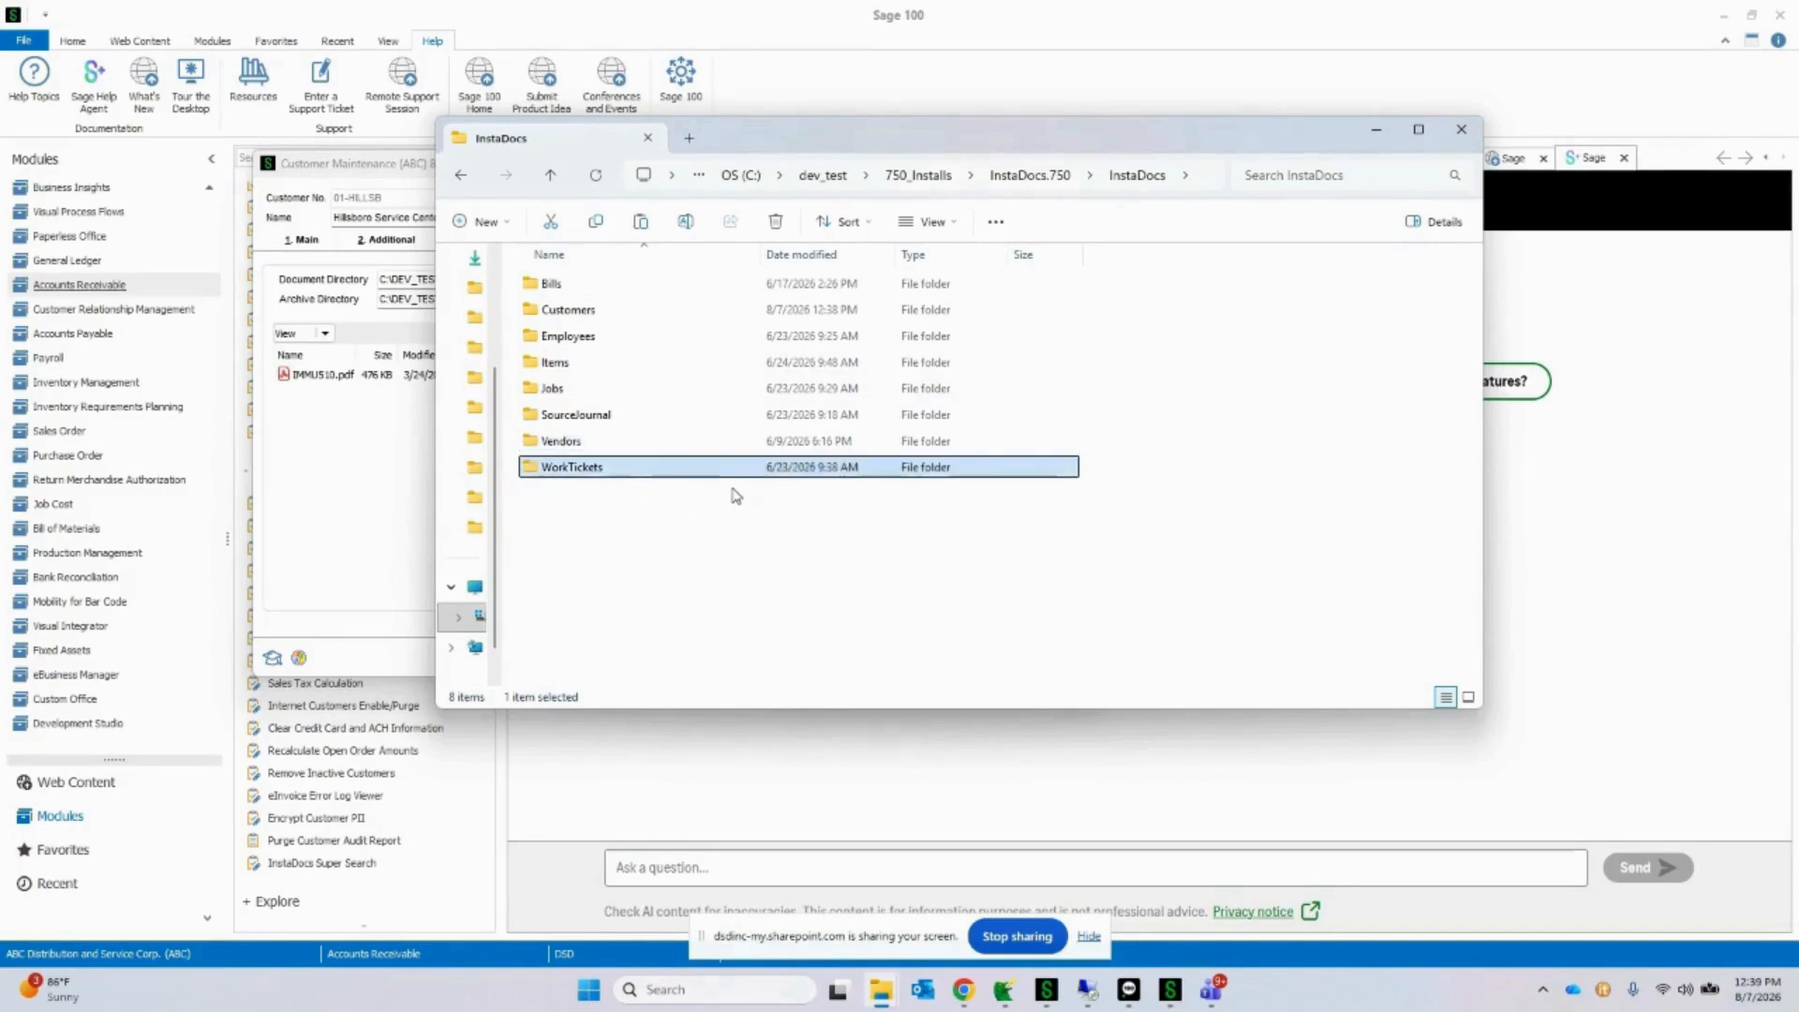
Step: Open the Customers folder and examine the individual customer subfolders down to Hillsboro Service Center's
double_click(573, 315)
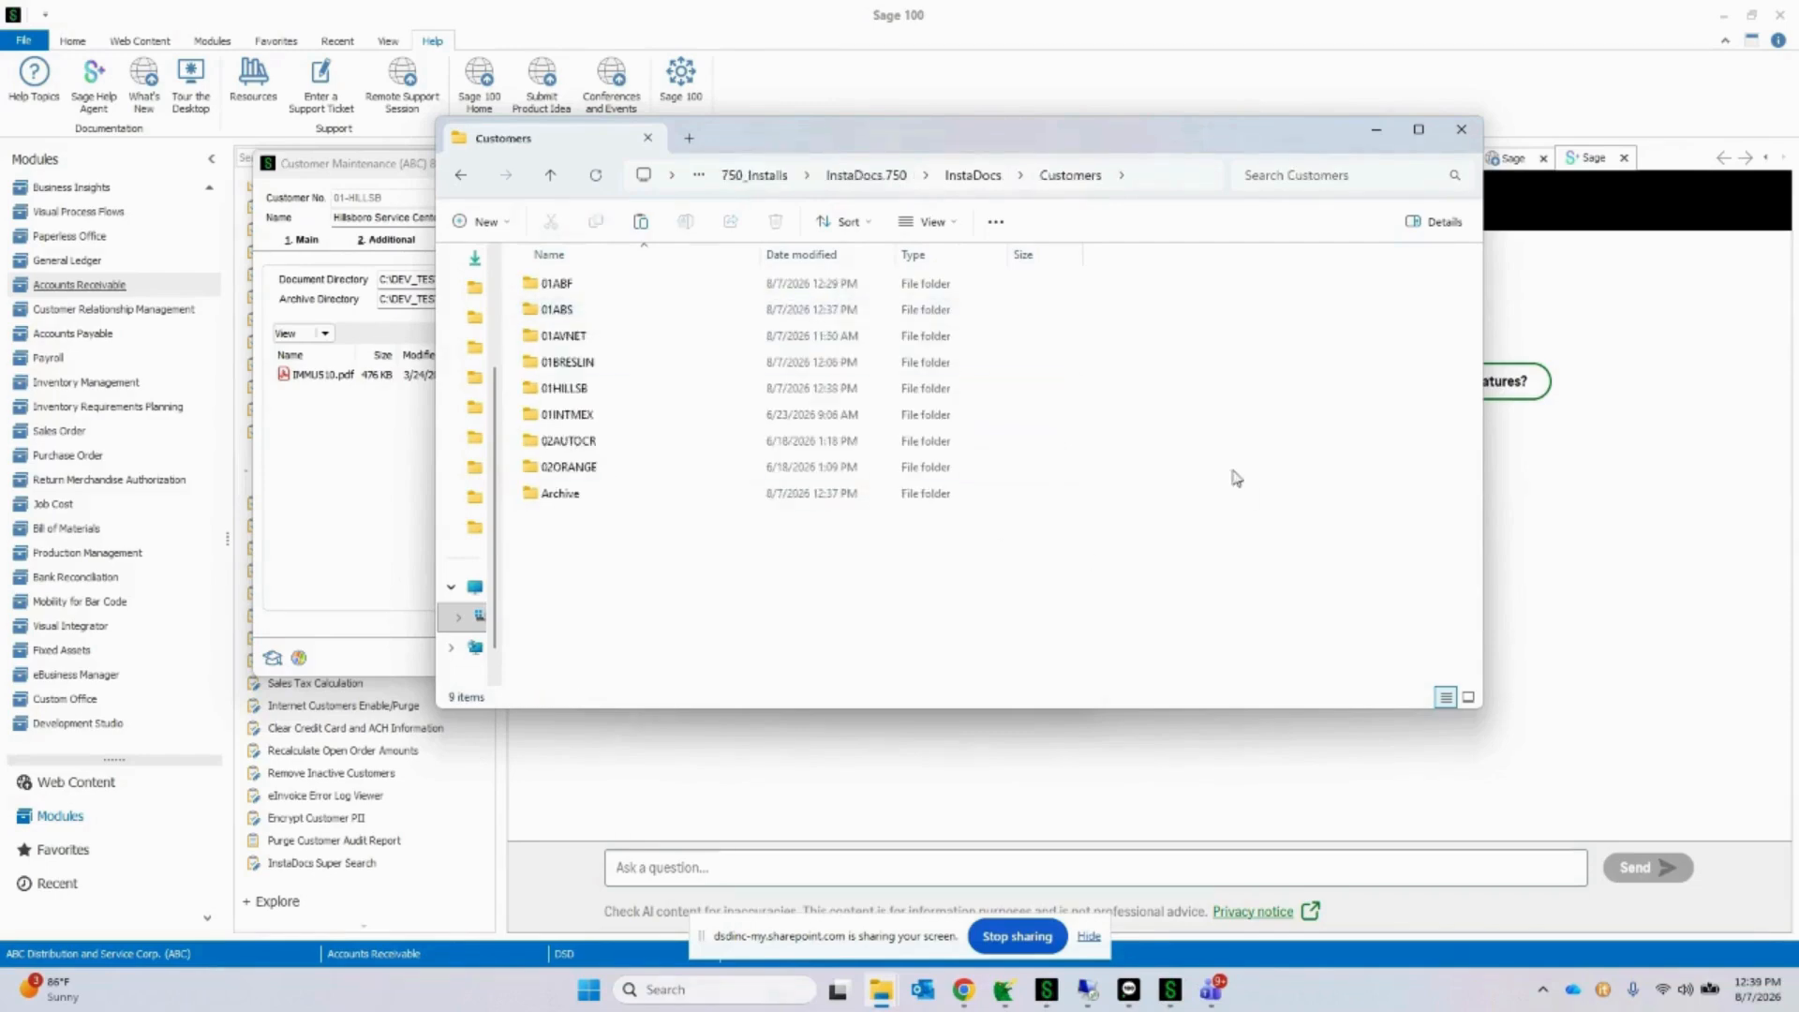
click(574, 291)
click(576, 313)
click(578, 338)
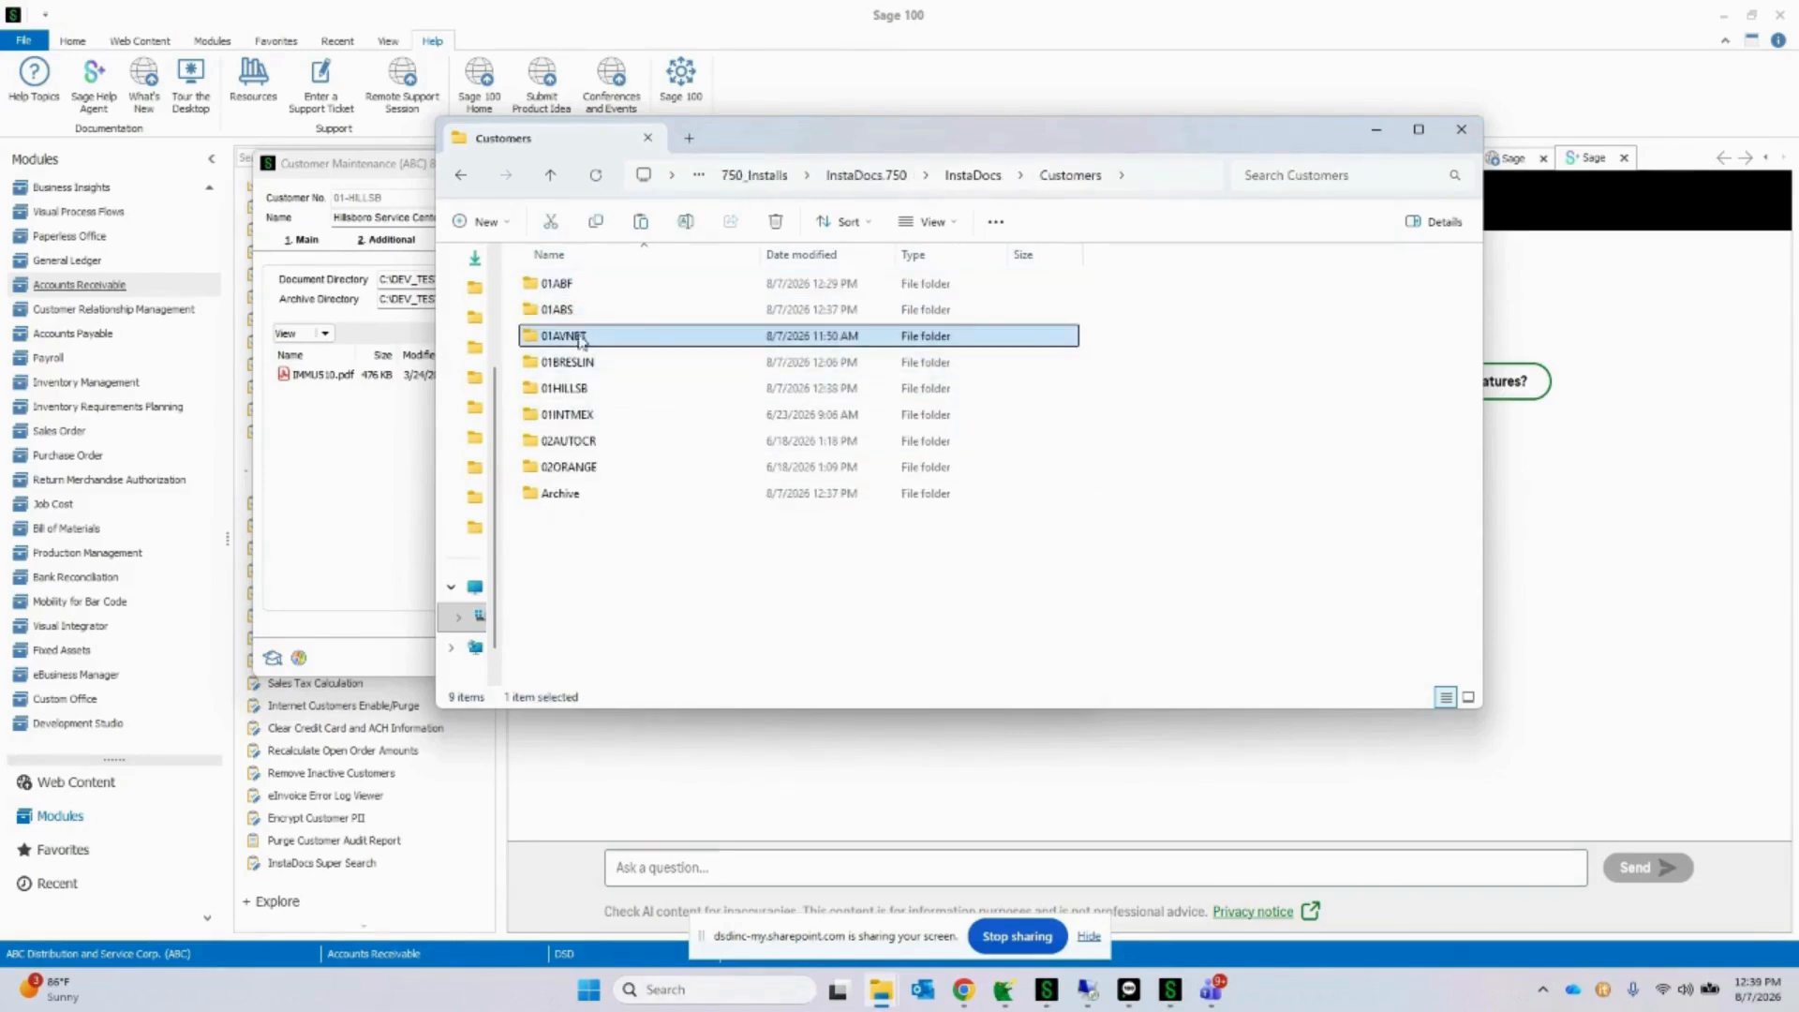
click(596, 364)
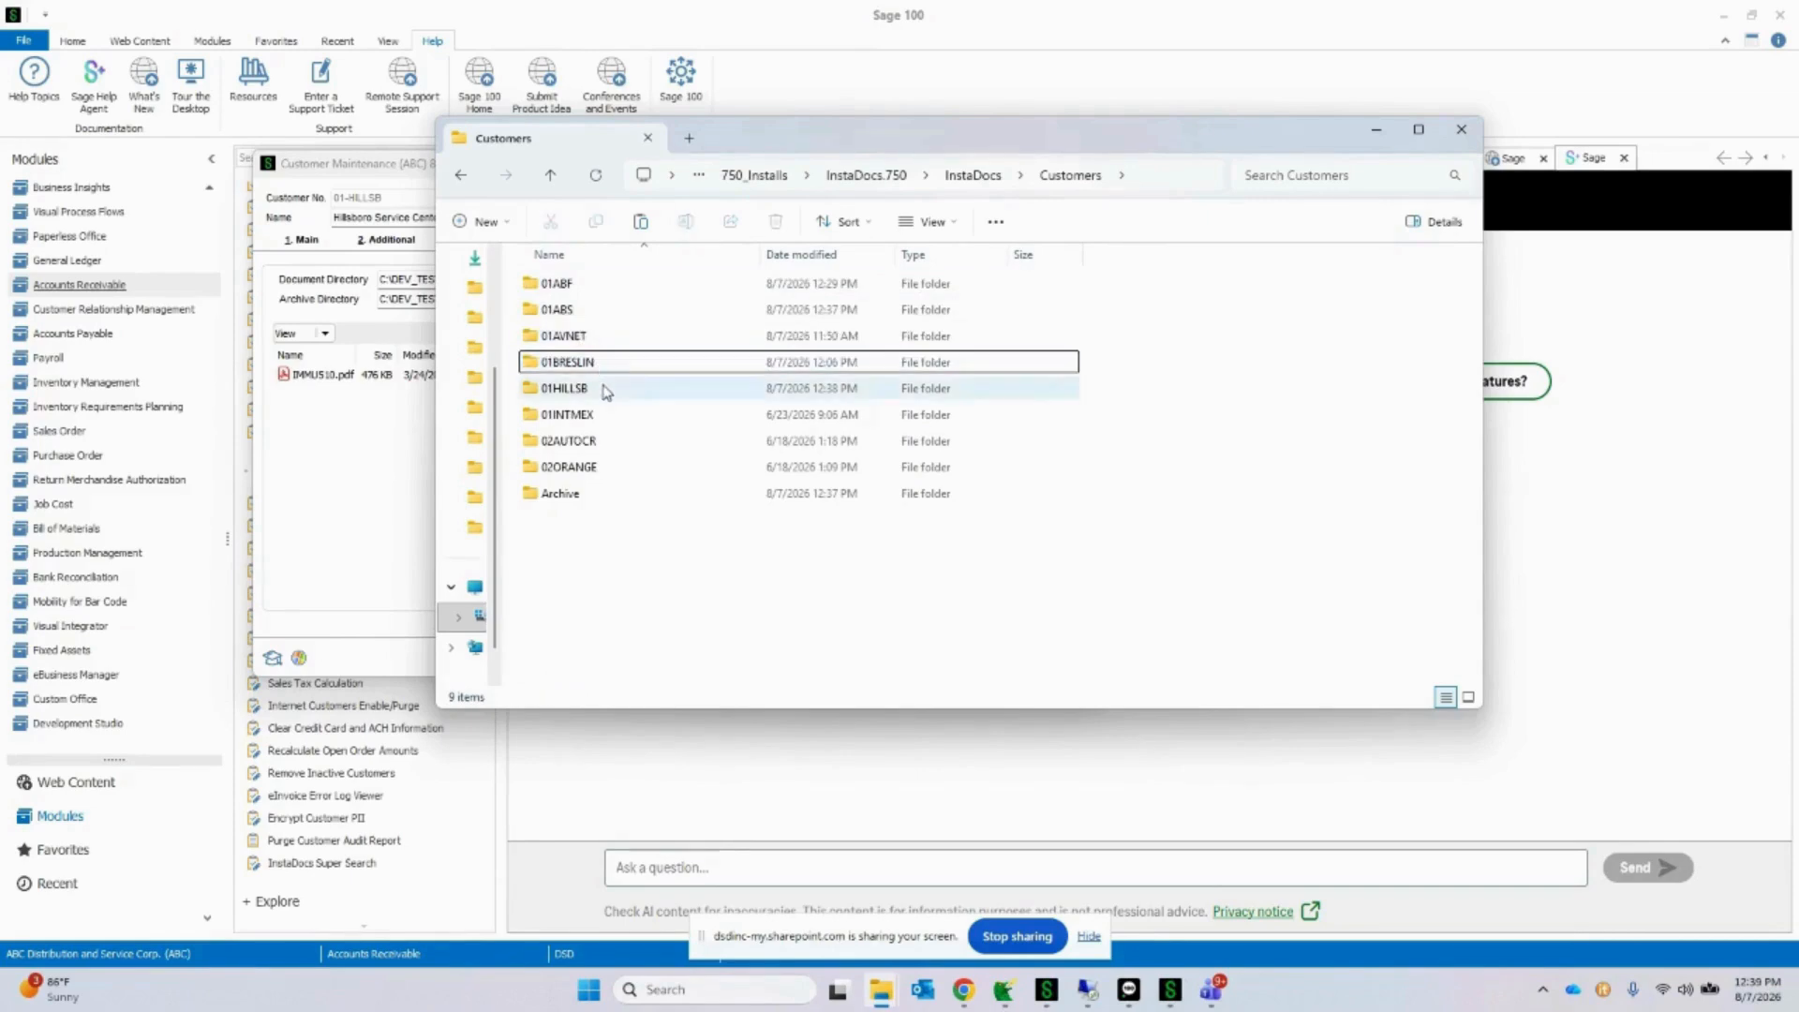
click(603, 389)
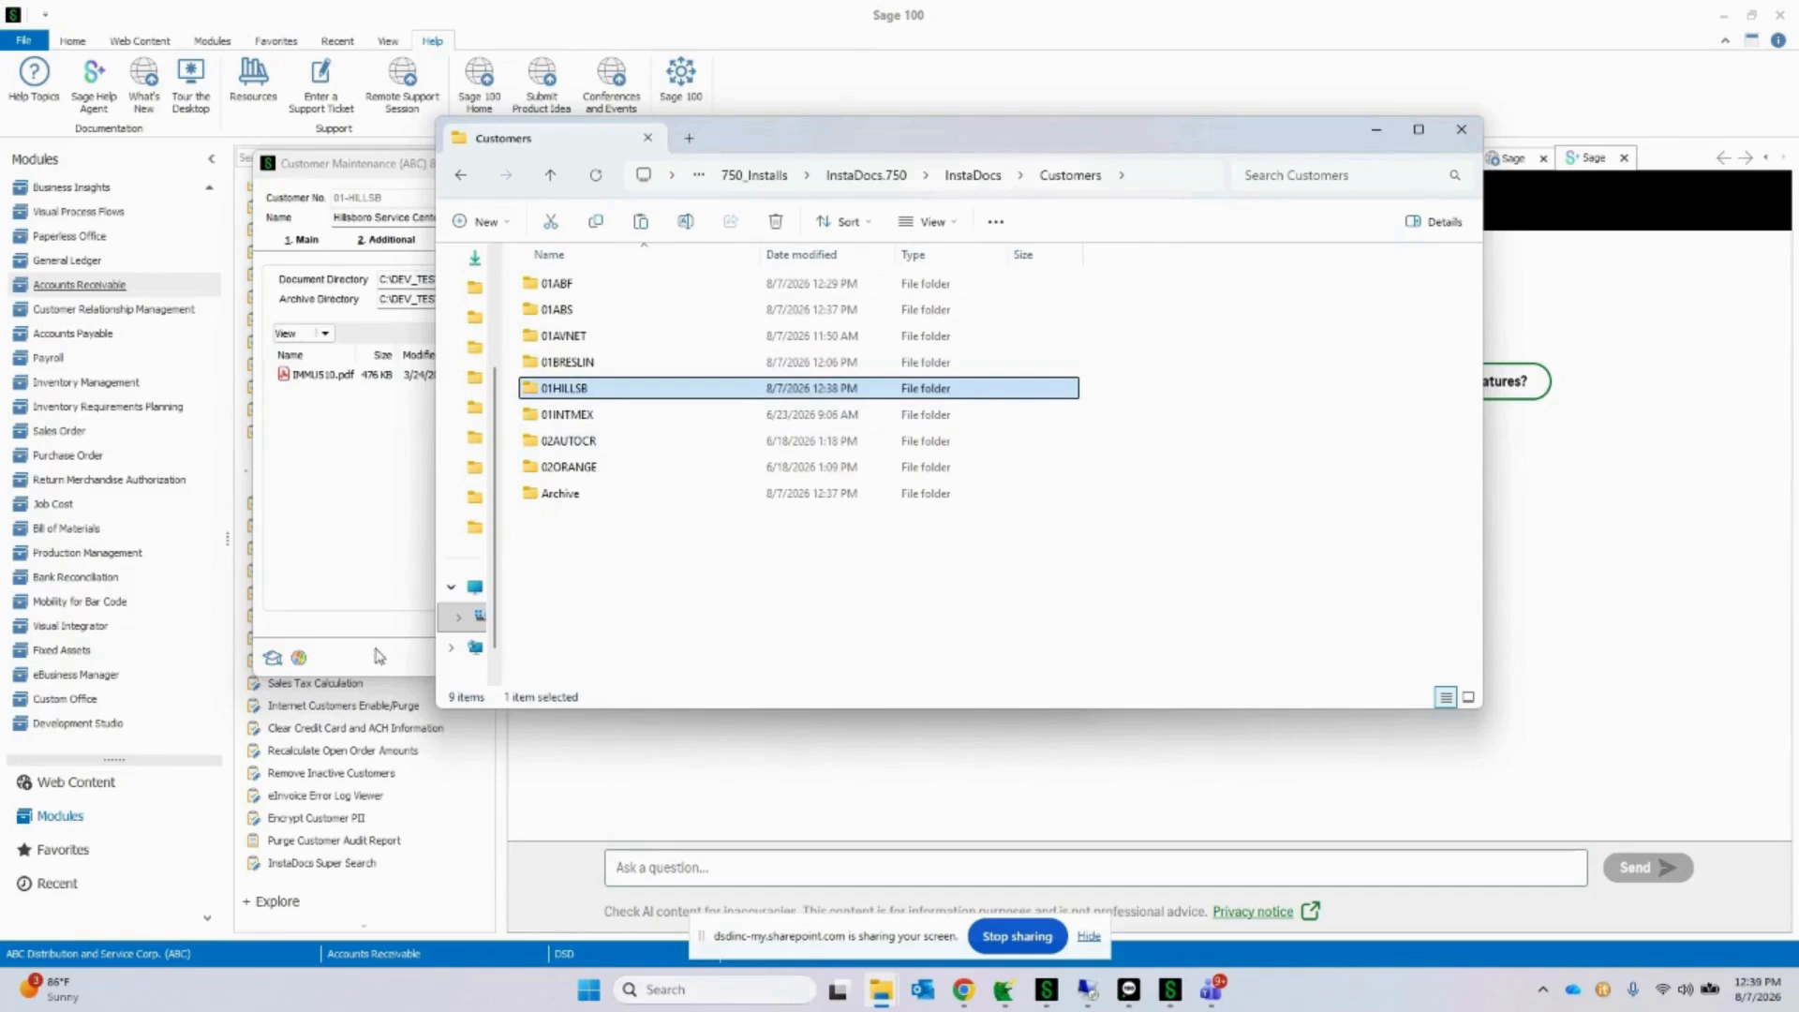
Step: Return to Sage 100, open the Accounts Receivable InstaDocs Setup Options and examine the default document path
click(575, 38)
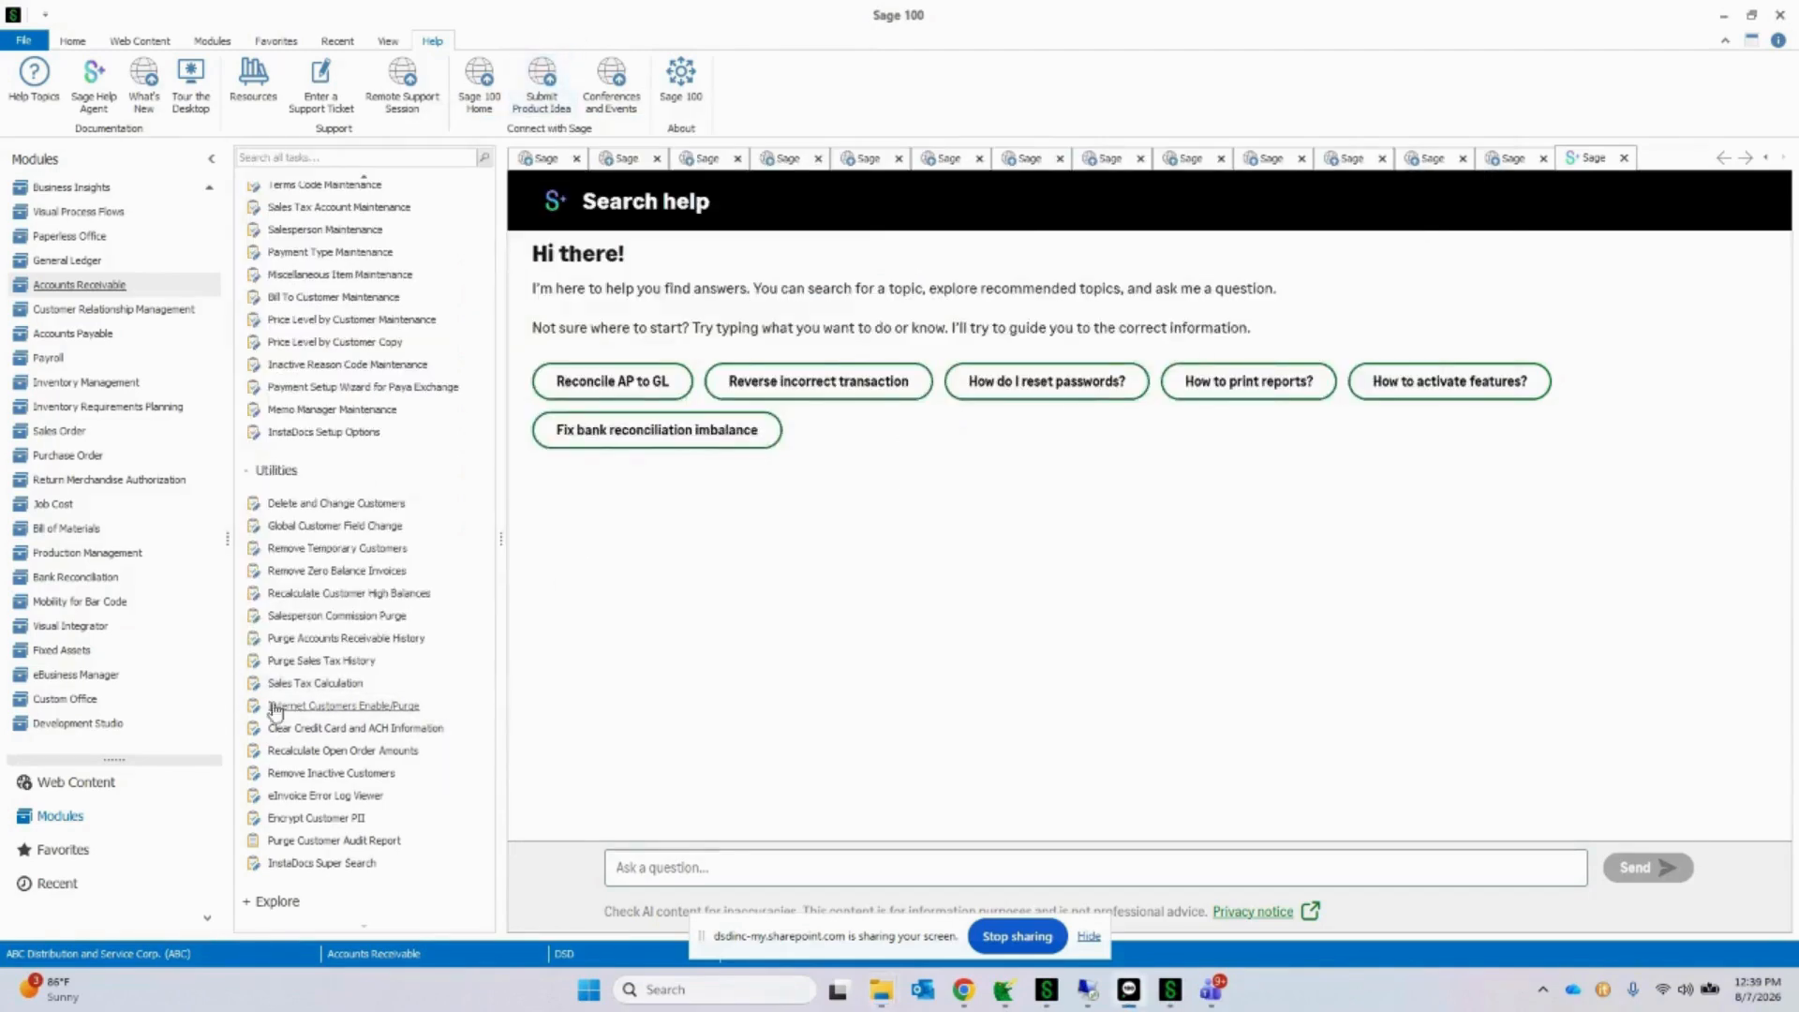
scroll(397, 481, up, 2)
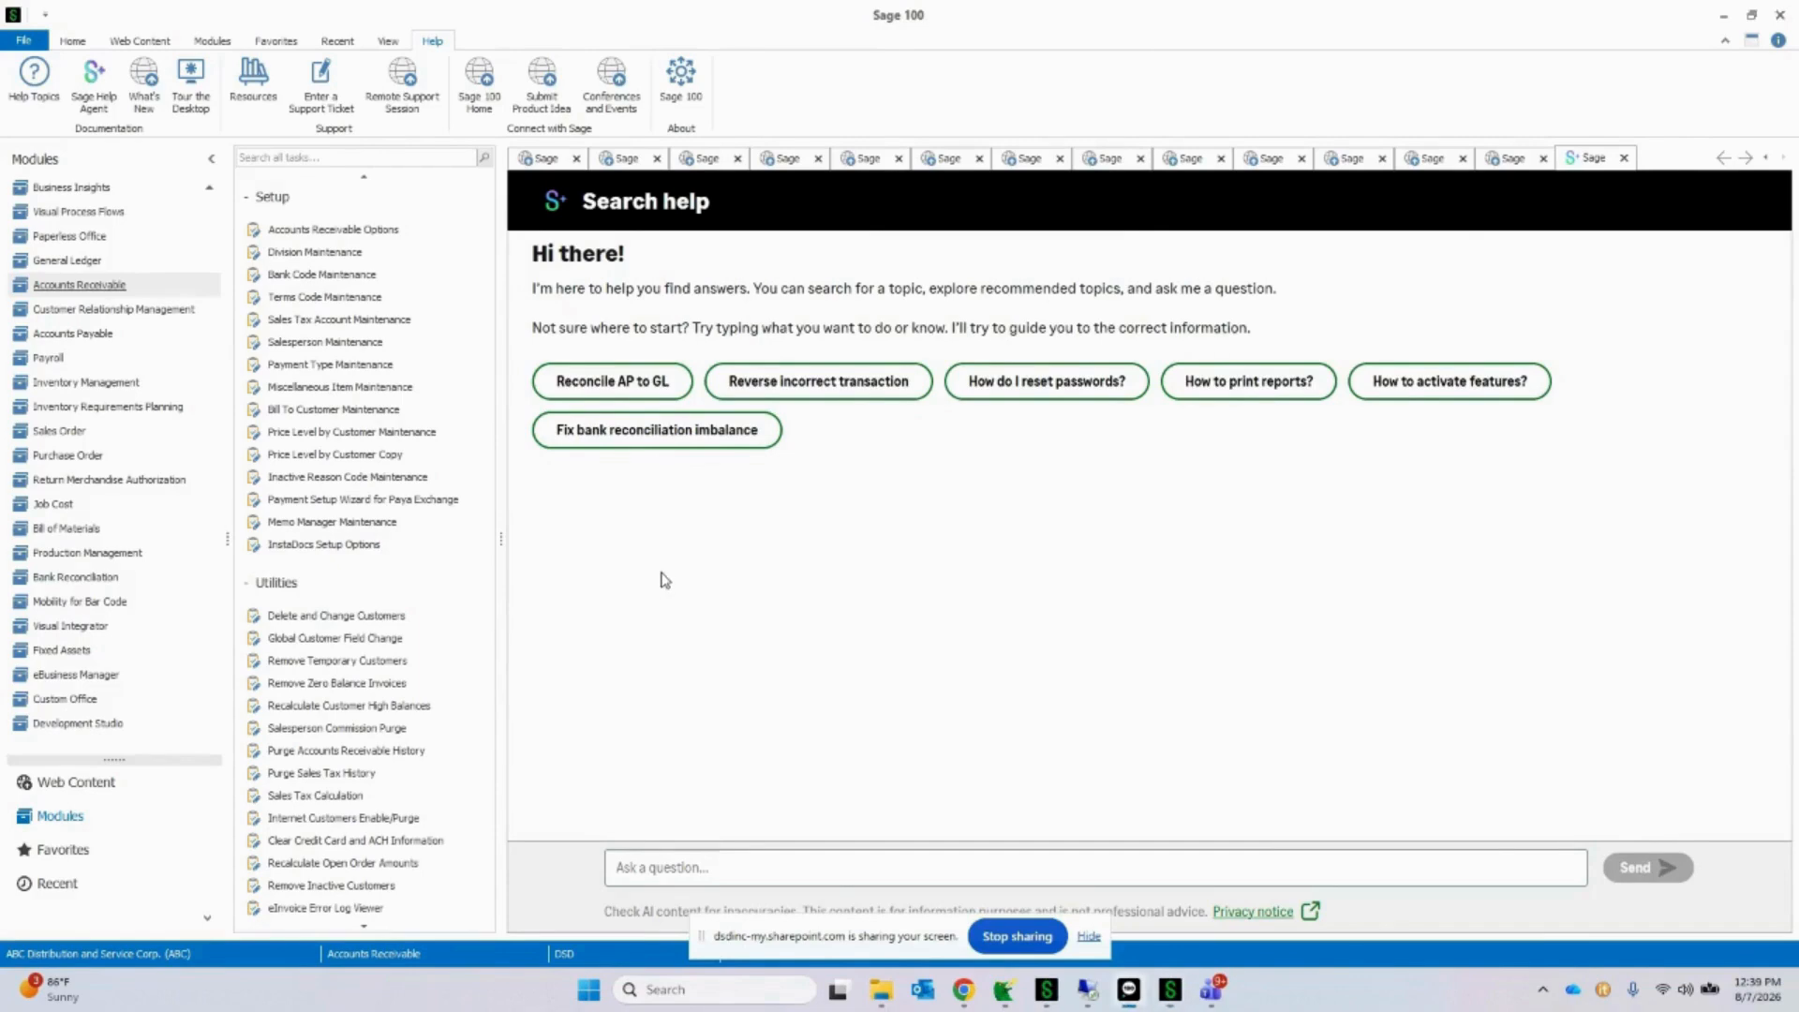
drag(1090, 164, 649, 159)
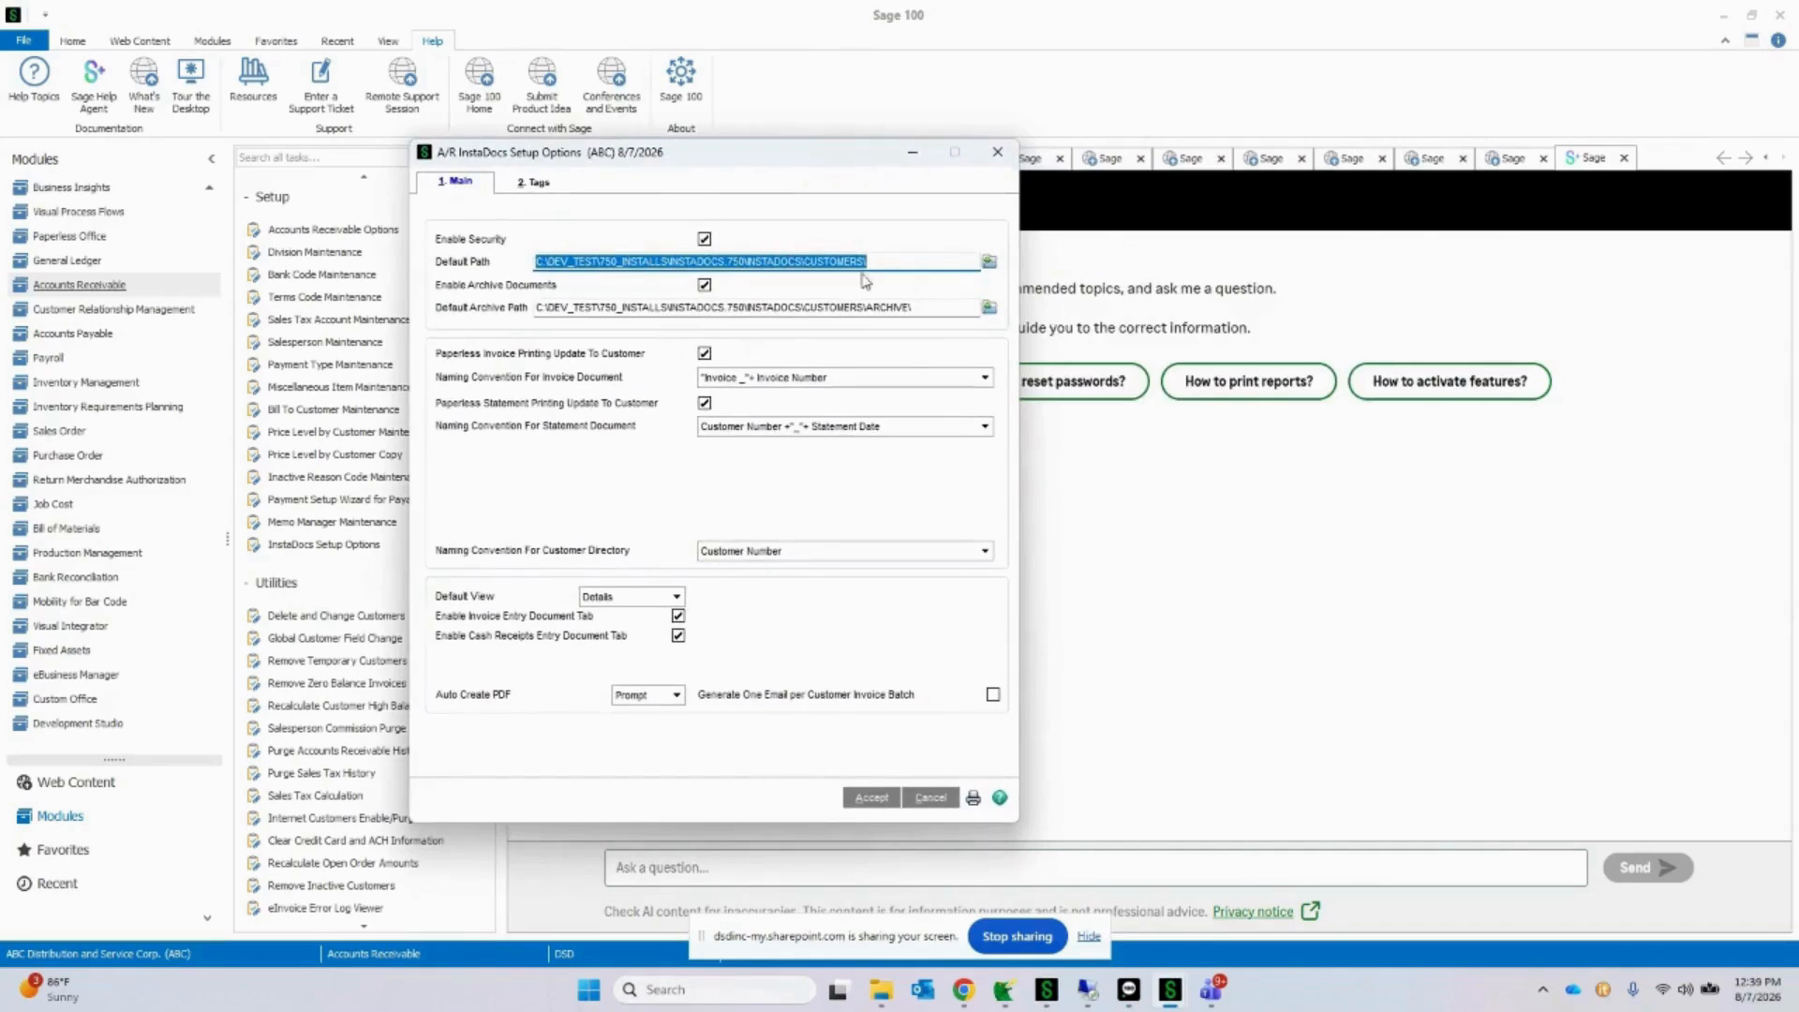
click(901, 262)
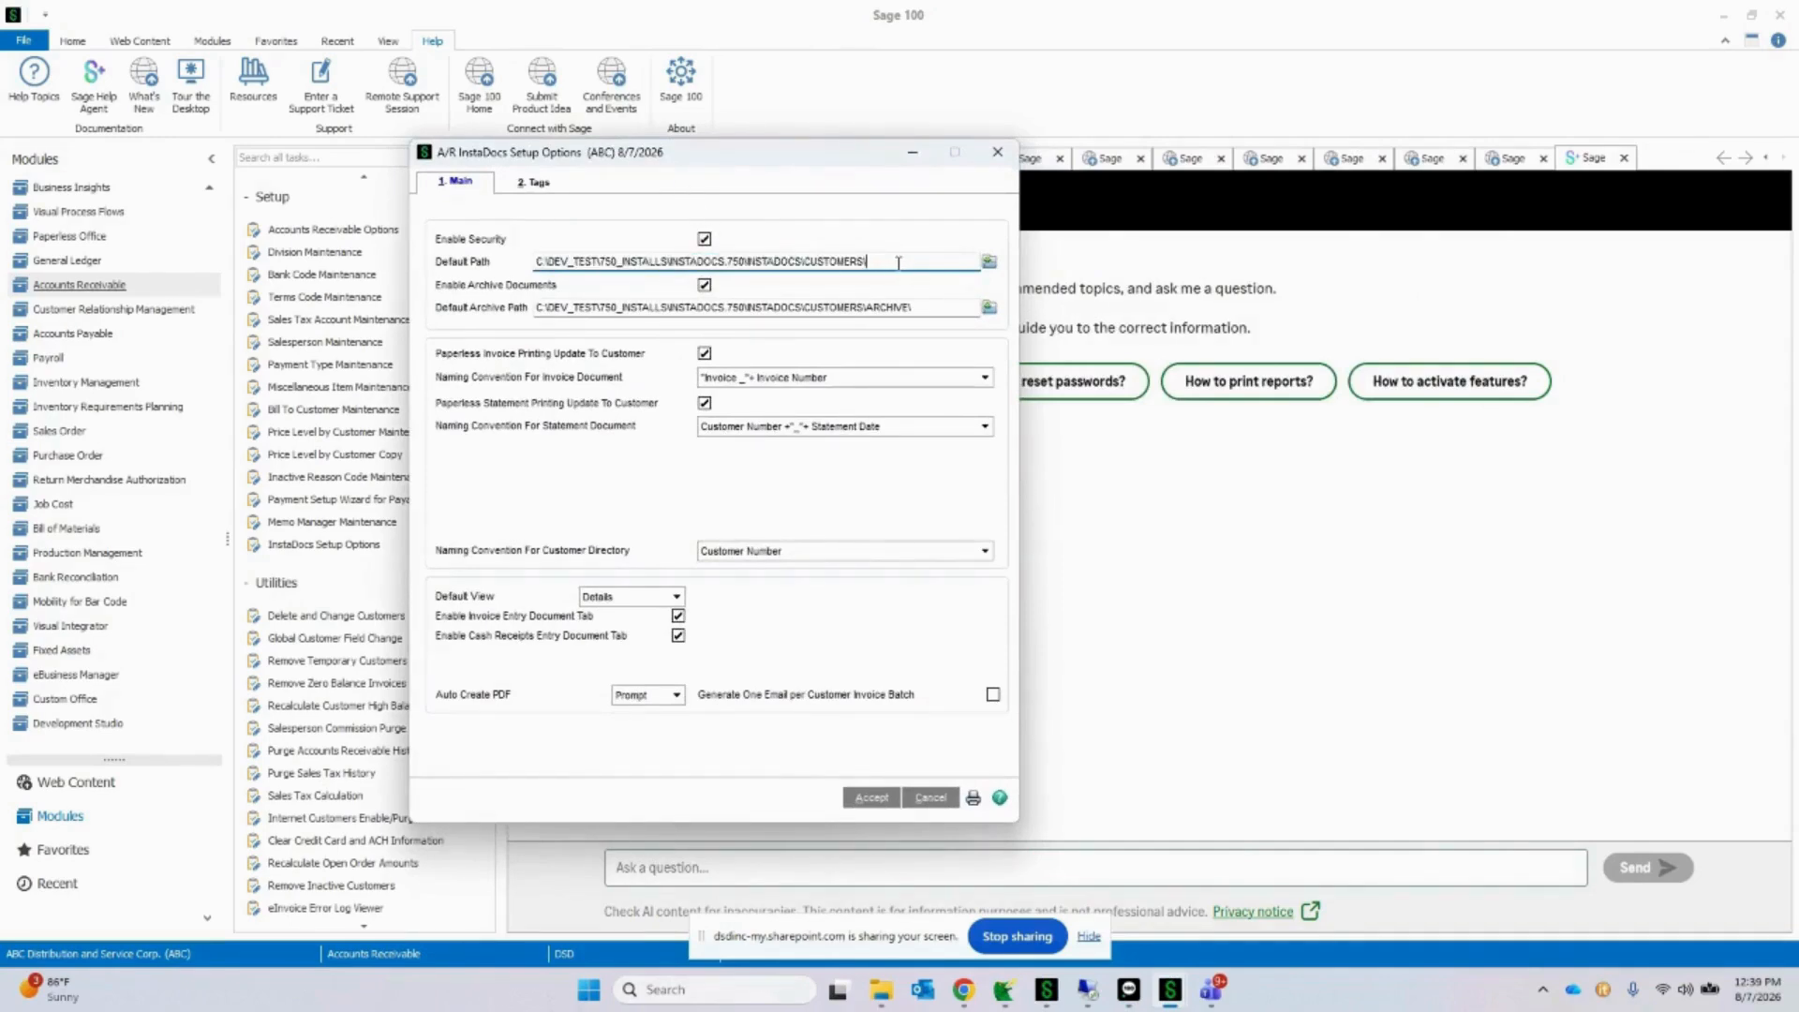
Step: Compare the default document path with the Customers folder's path in File Explorer, placing that folder window beside the InstaDocs Setup Options
drag(891, 263, 537, 253)
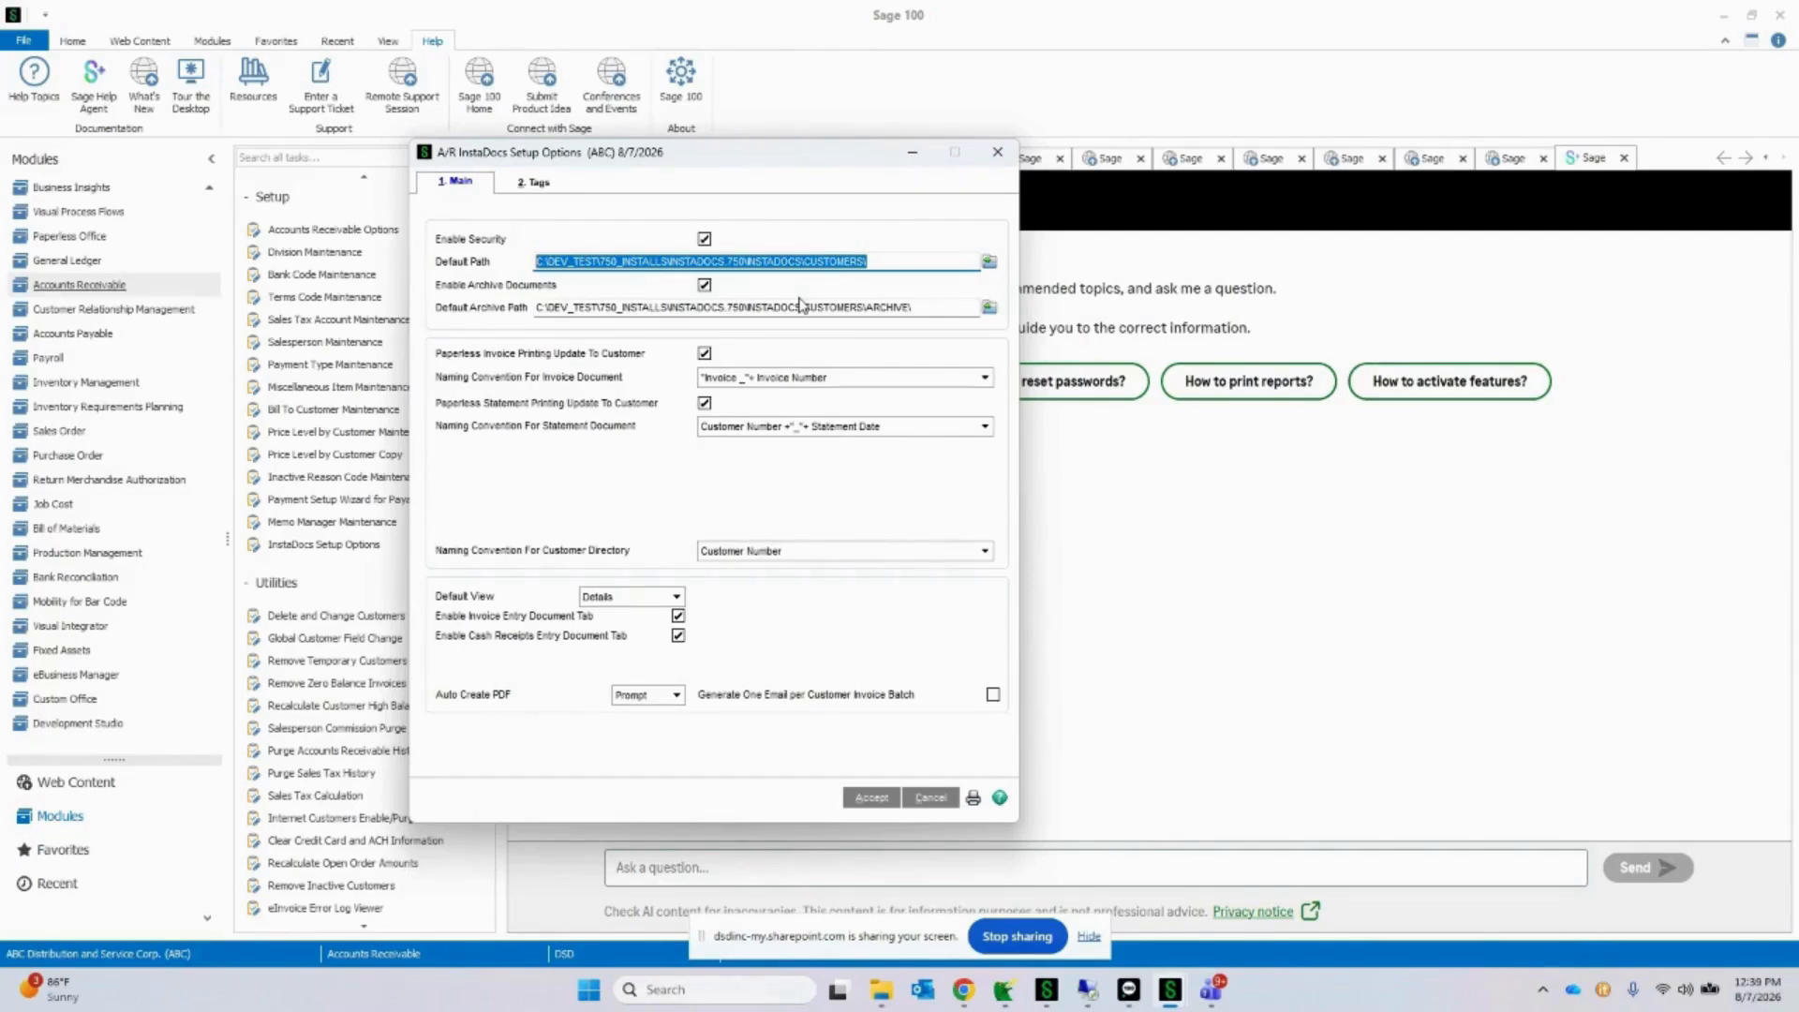
key(alt+Tab)
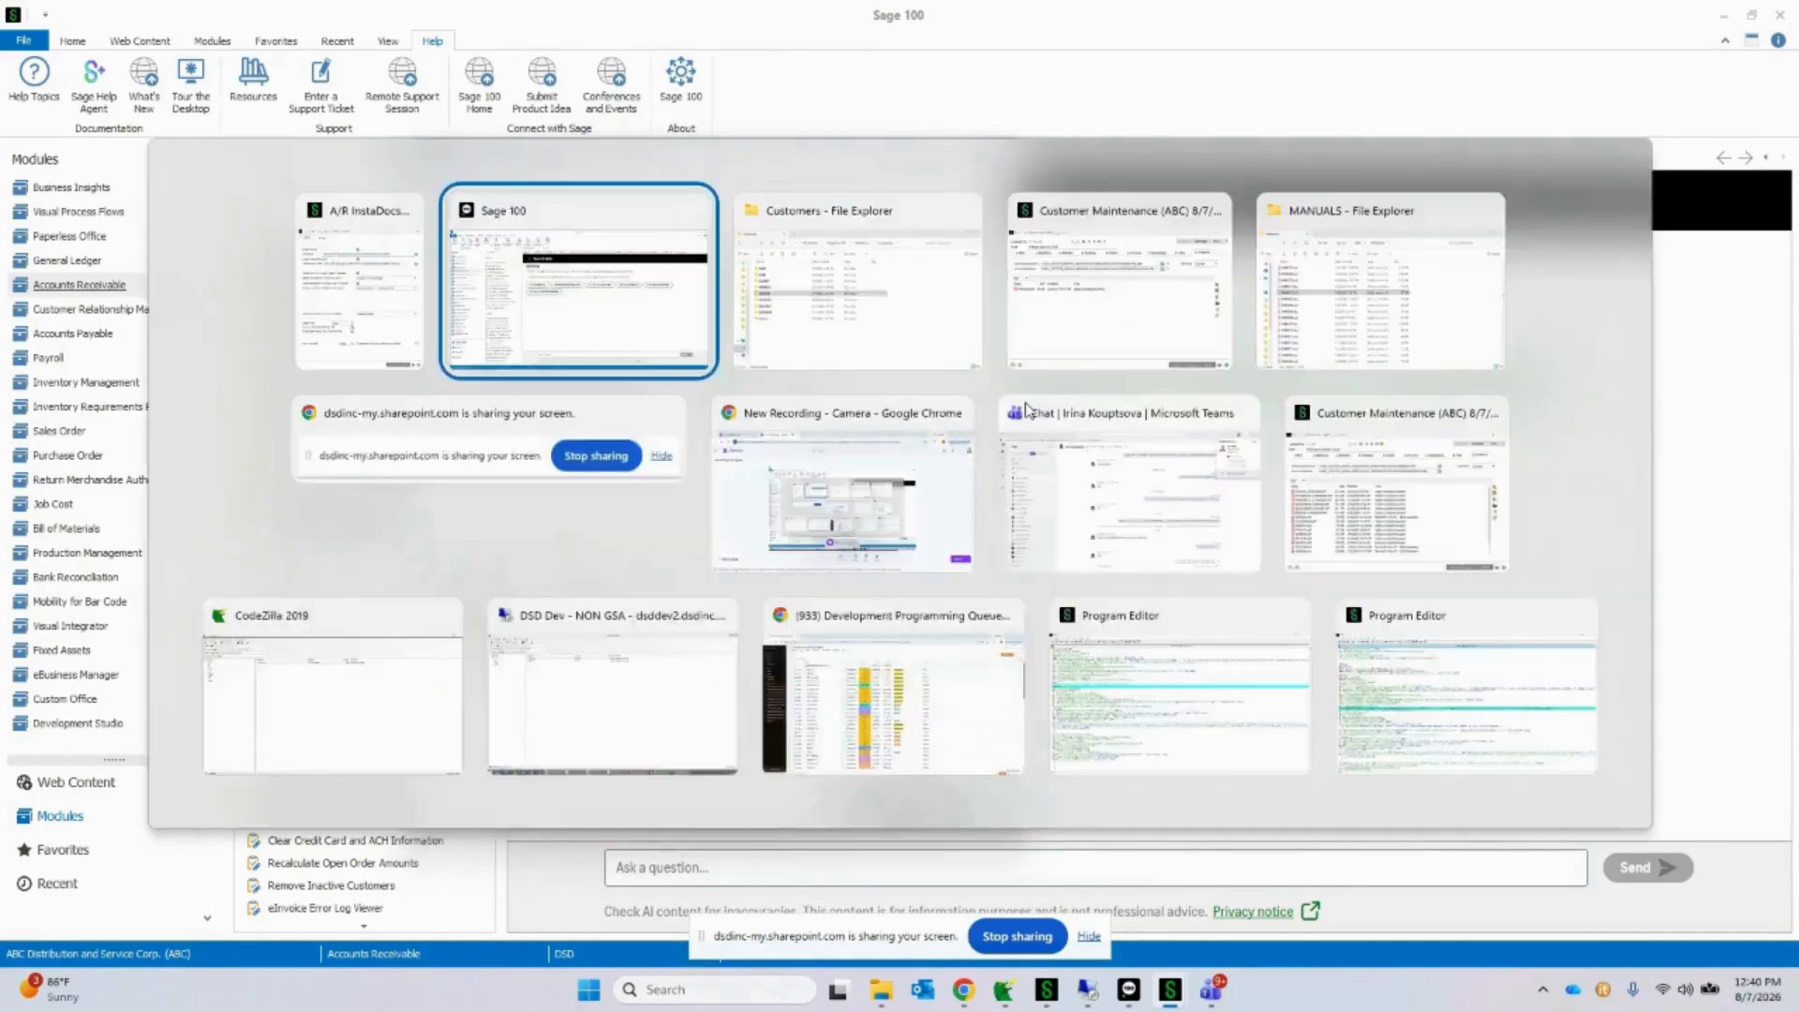
drag(971, 132, 839, 288)
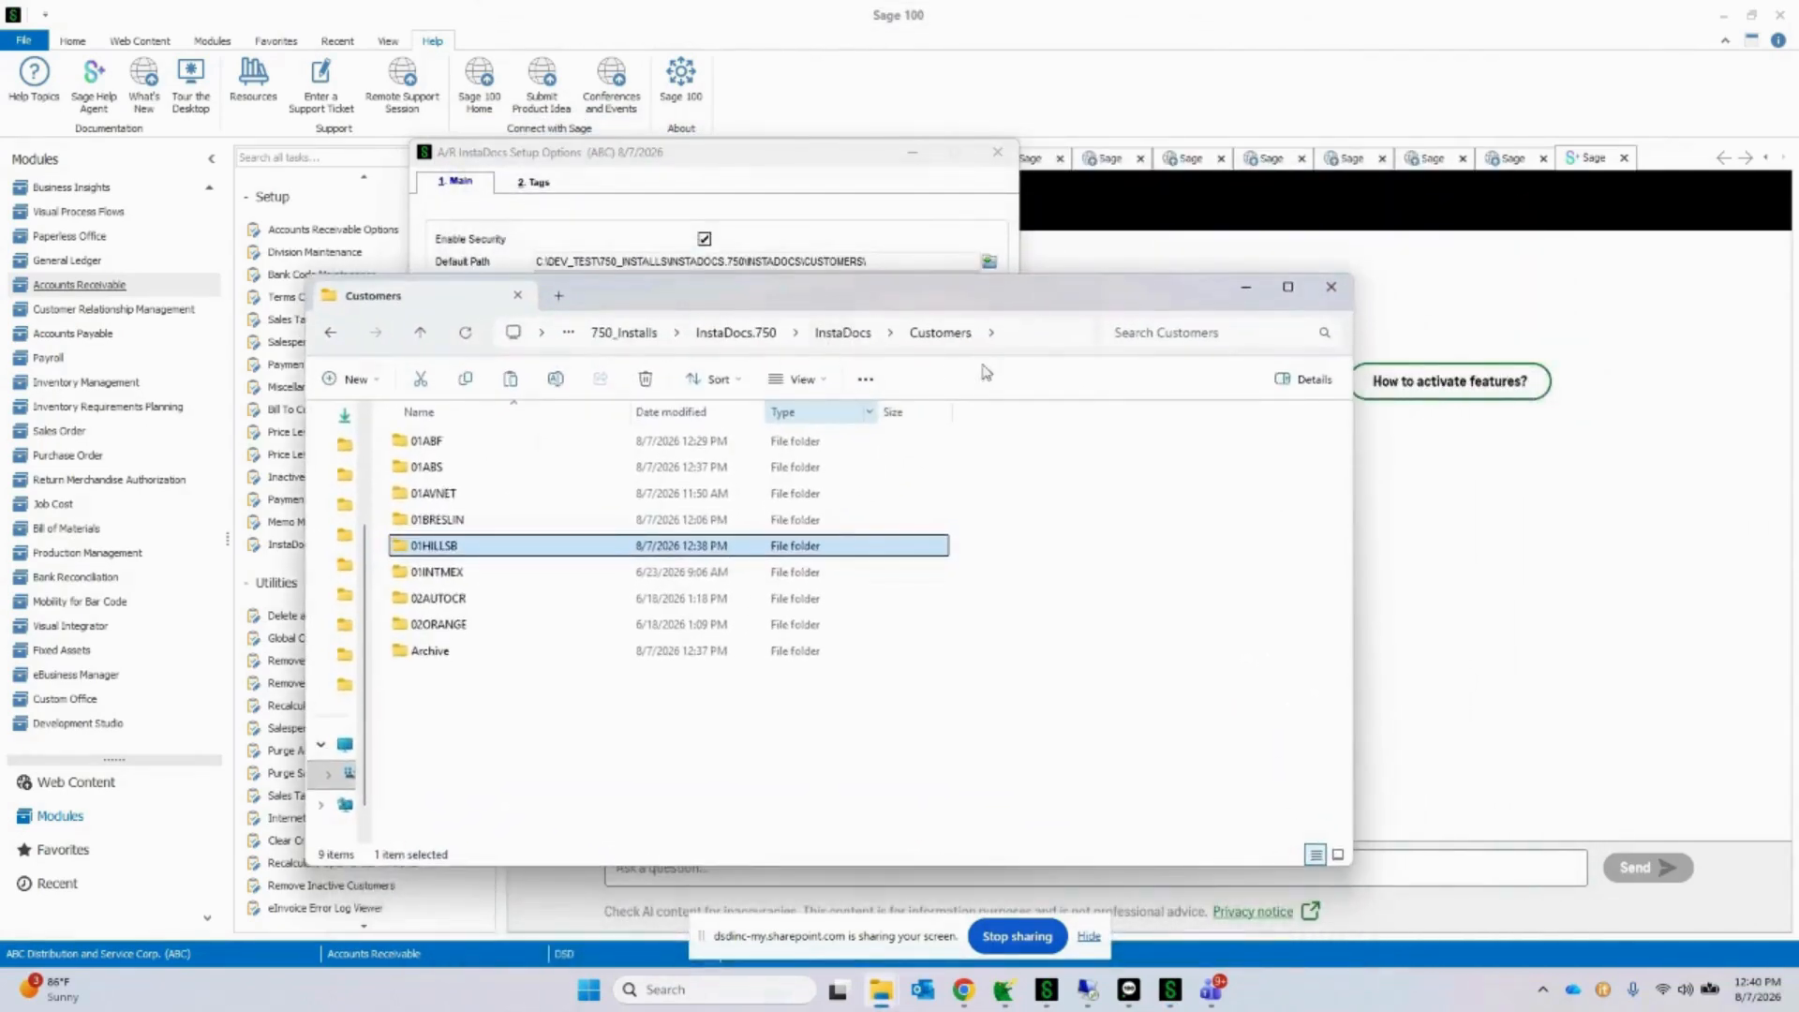
click(1041, 333)
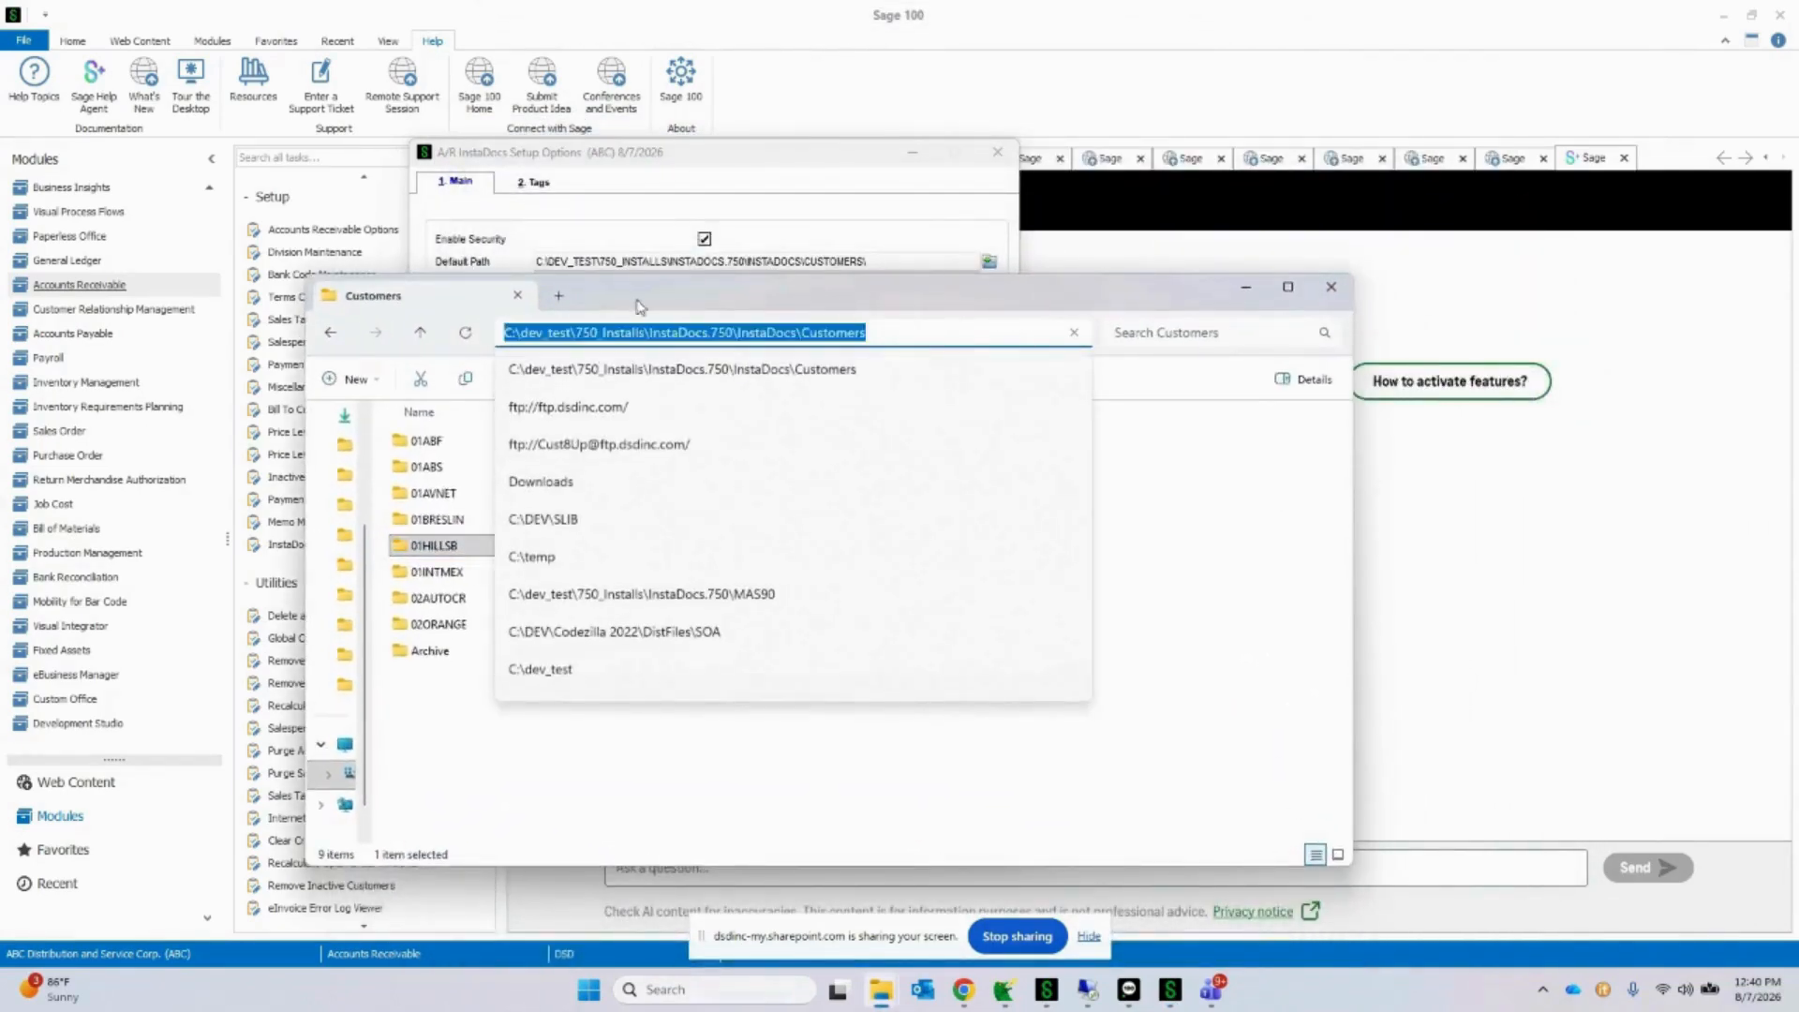
click(836, 302)
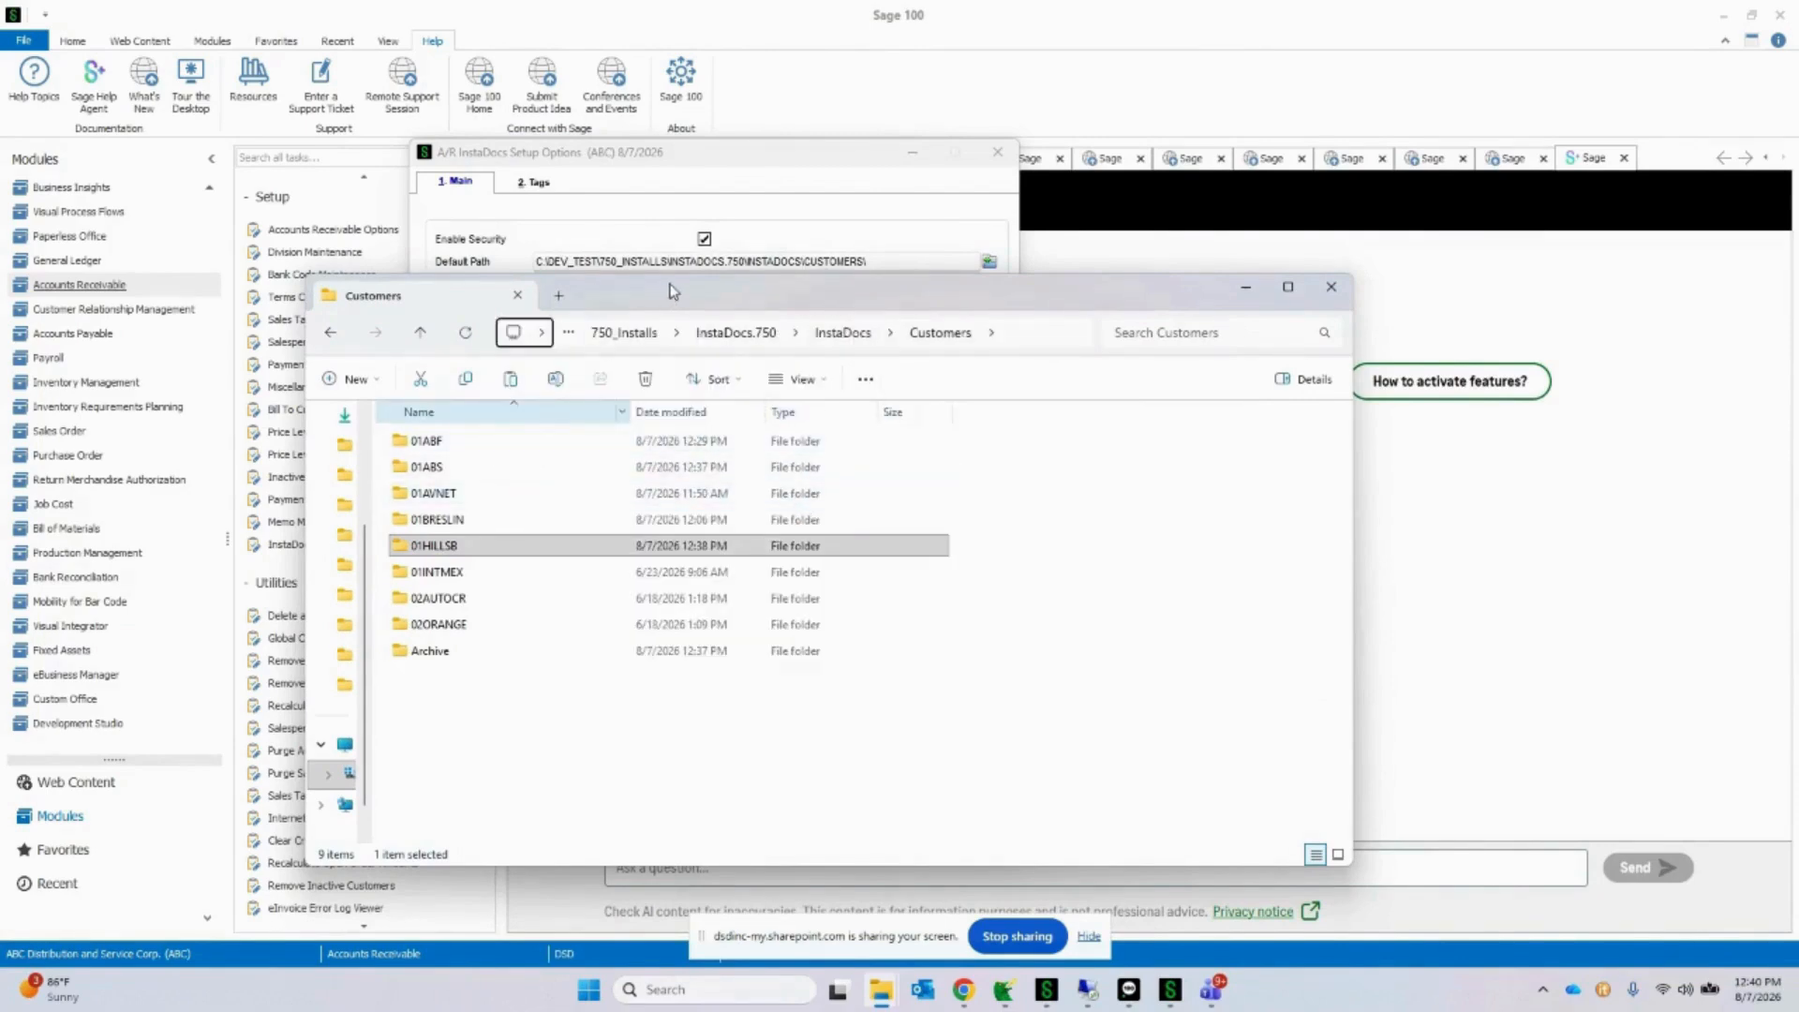
drag(669, 291, 1327, 198)
Step: Examine the individual customer subfolders inside the Customers folder, noting how each directory is named
click(1091, 348)
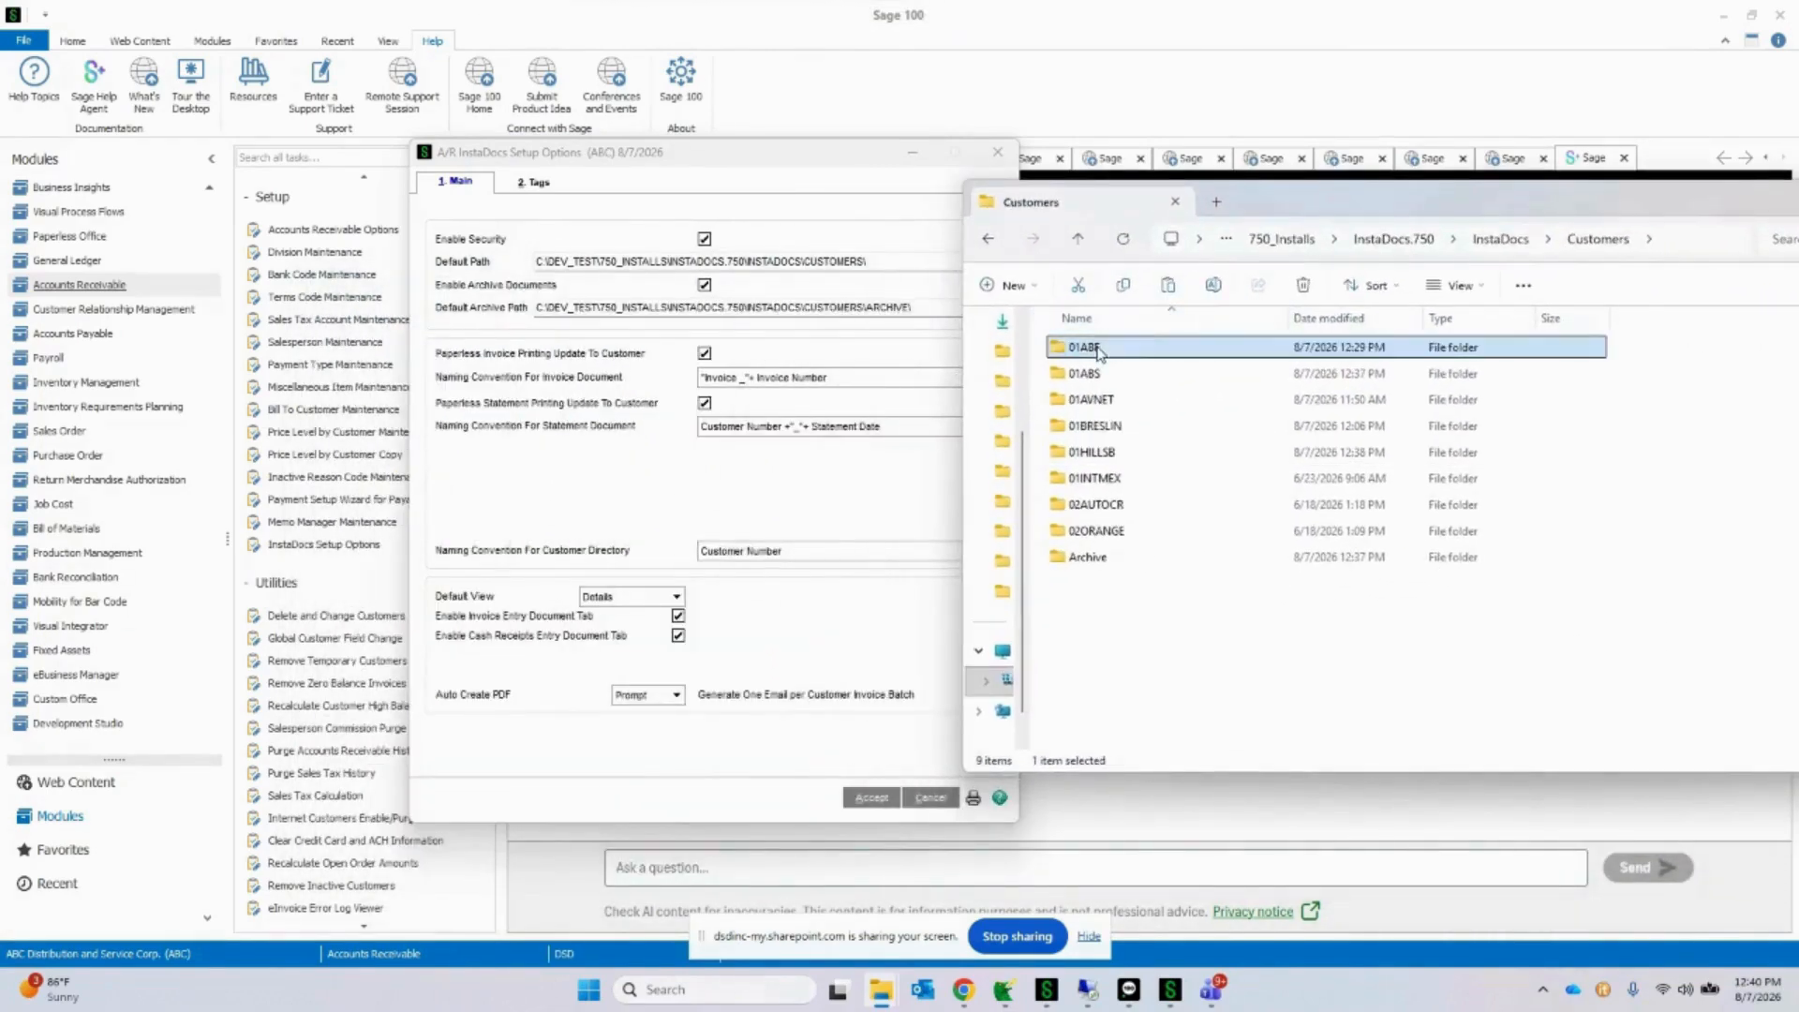
click(1096, 374)
click(1101, 401)
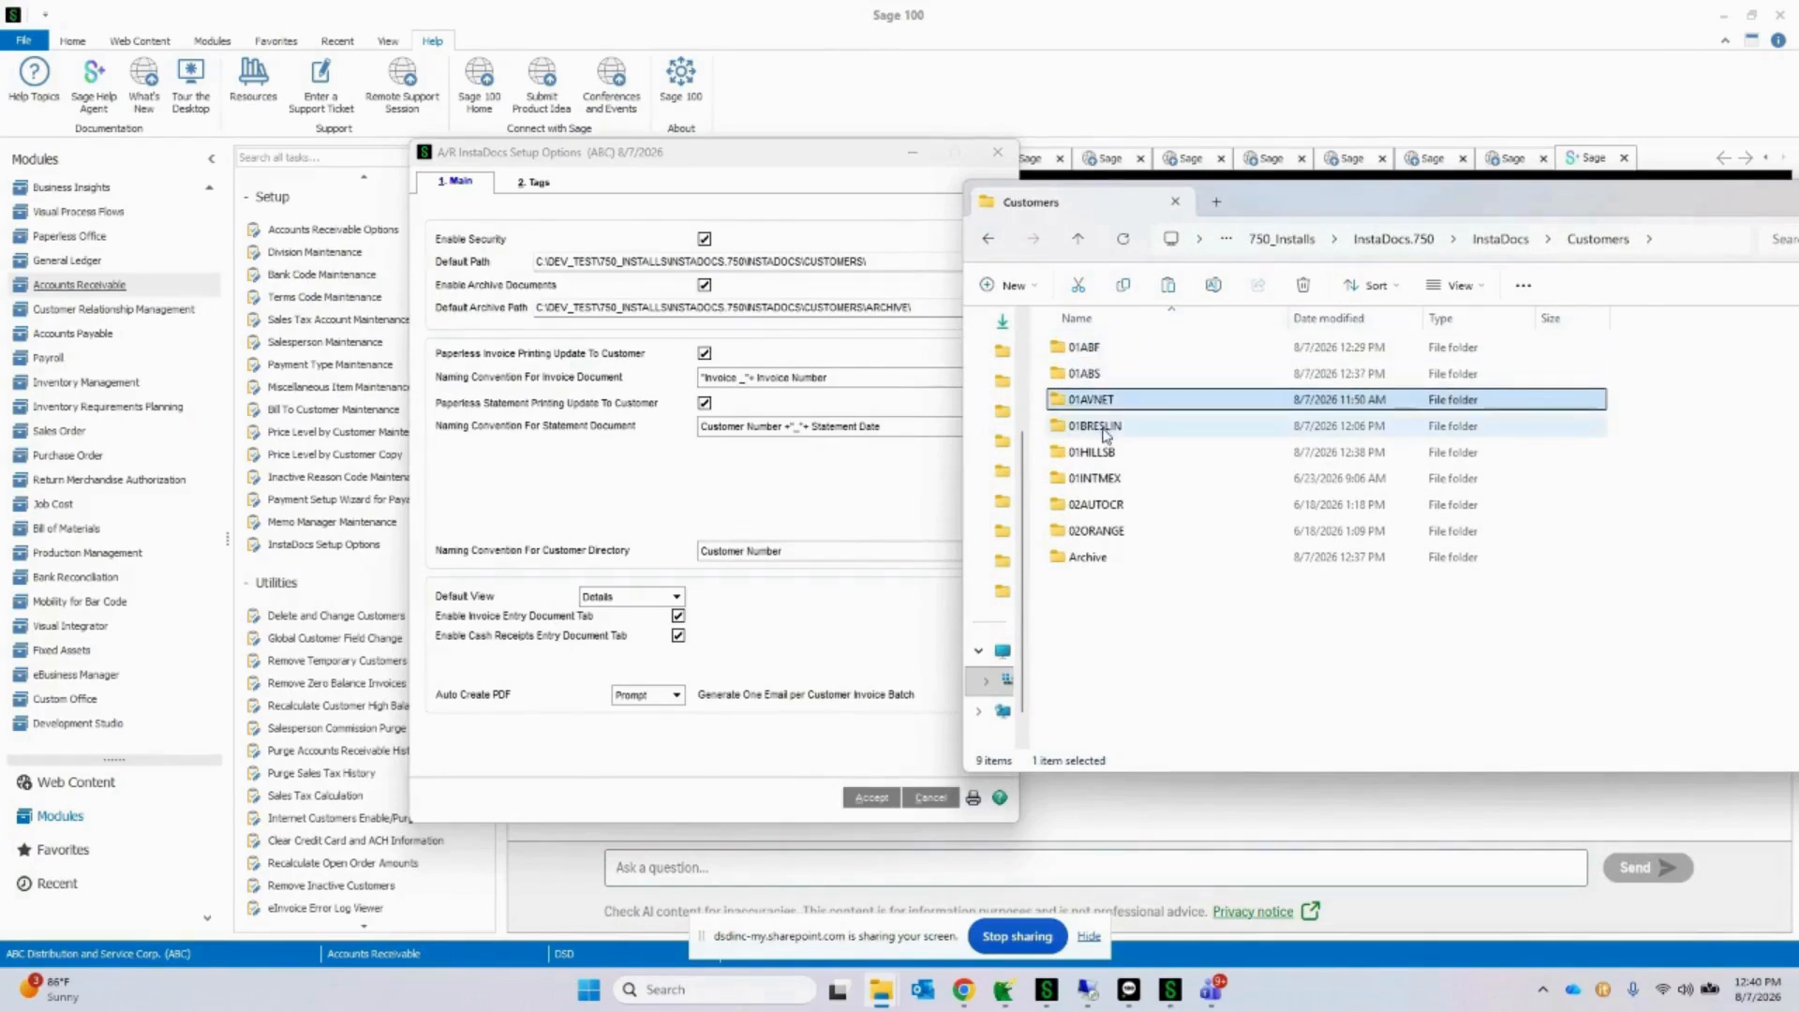
click(1105, 429)
click(1111, 456)
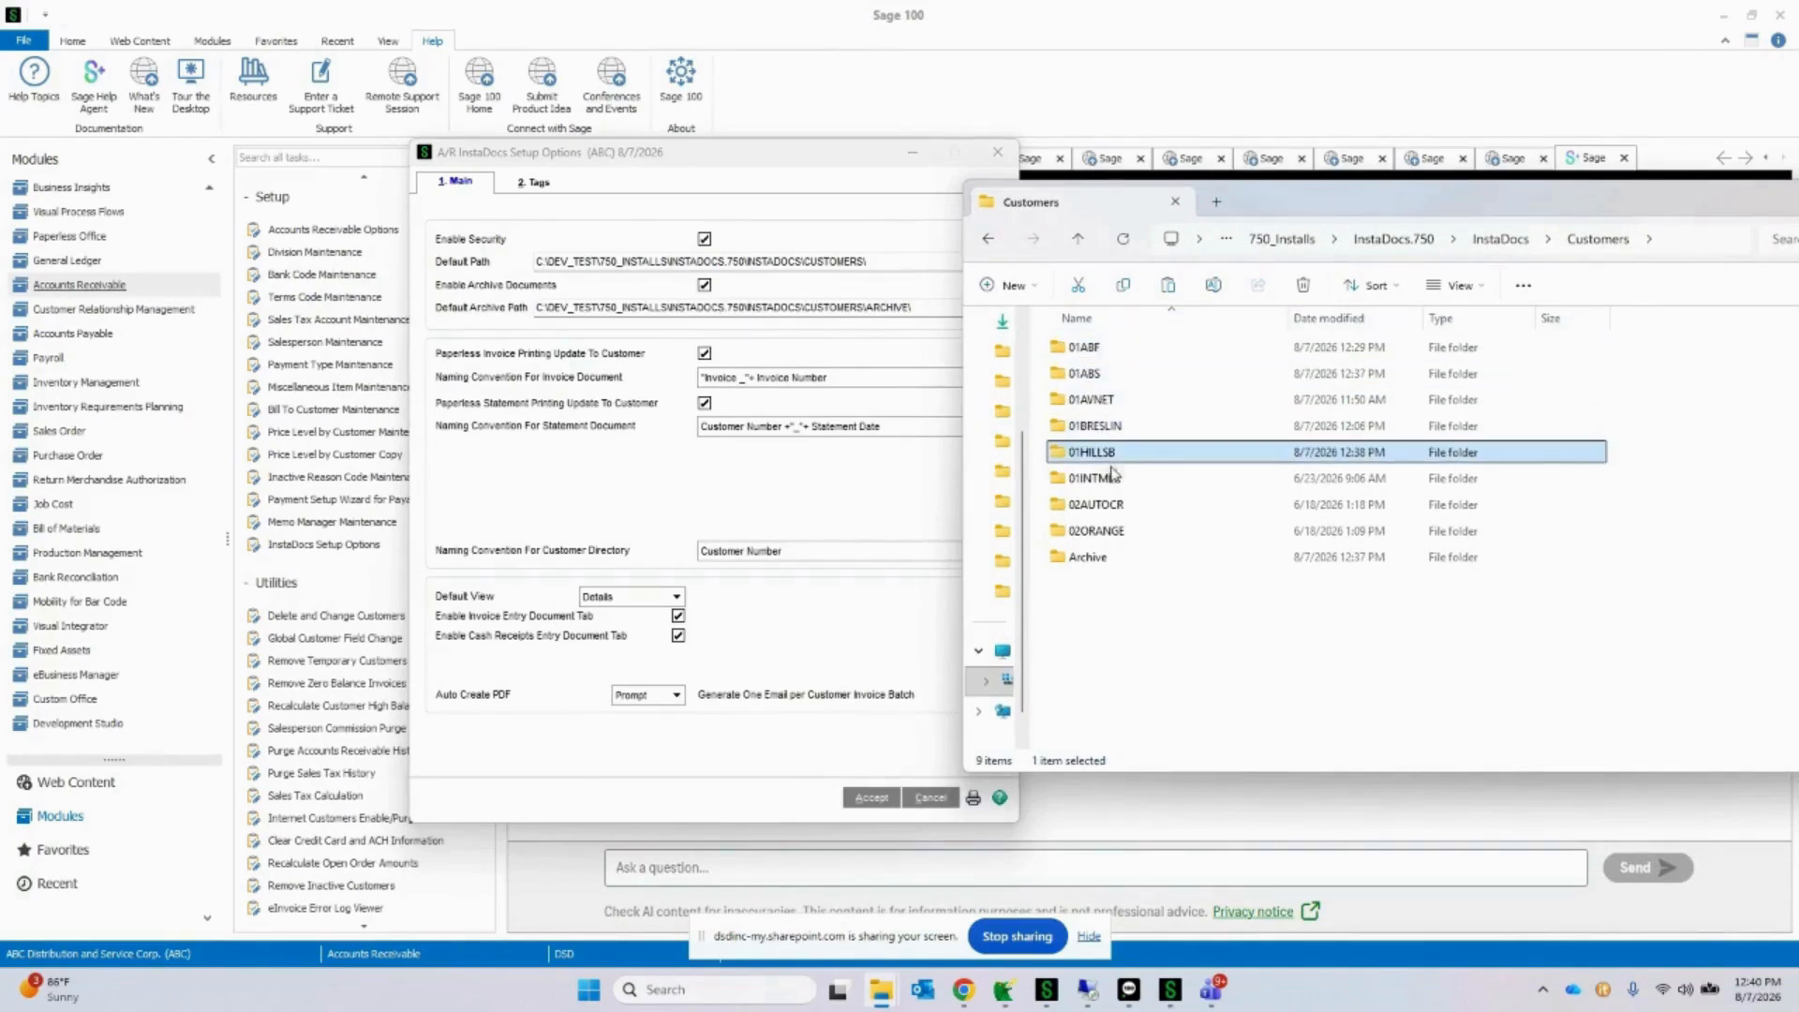
click(1112, 473)
click(1117, 507)
click(1114, 462)
click(1105, 427)
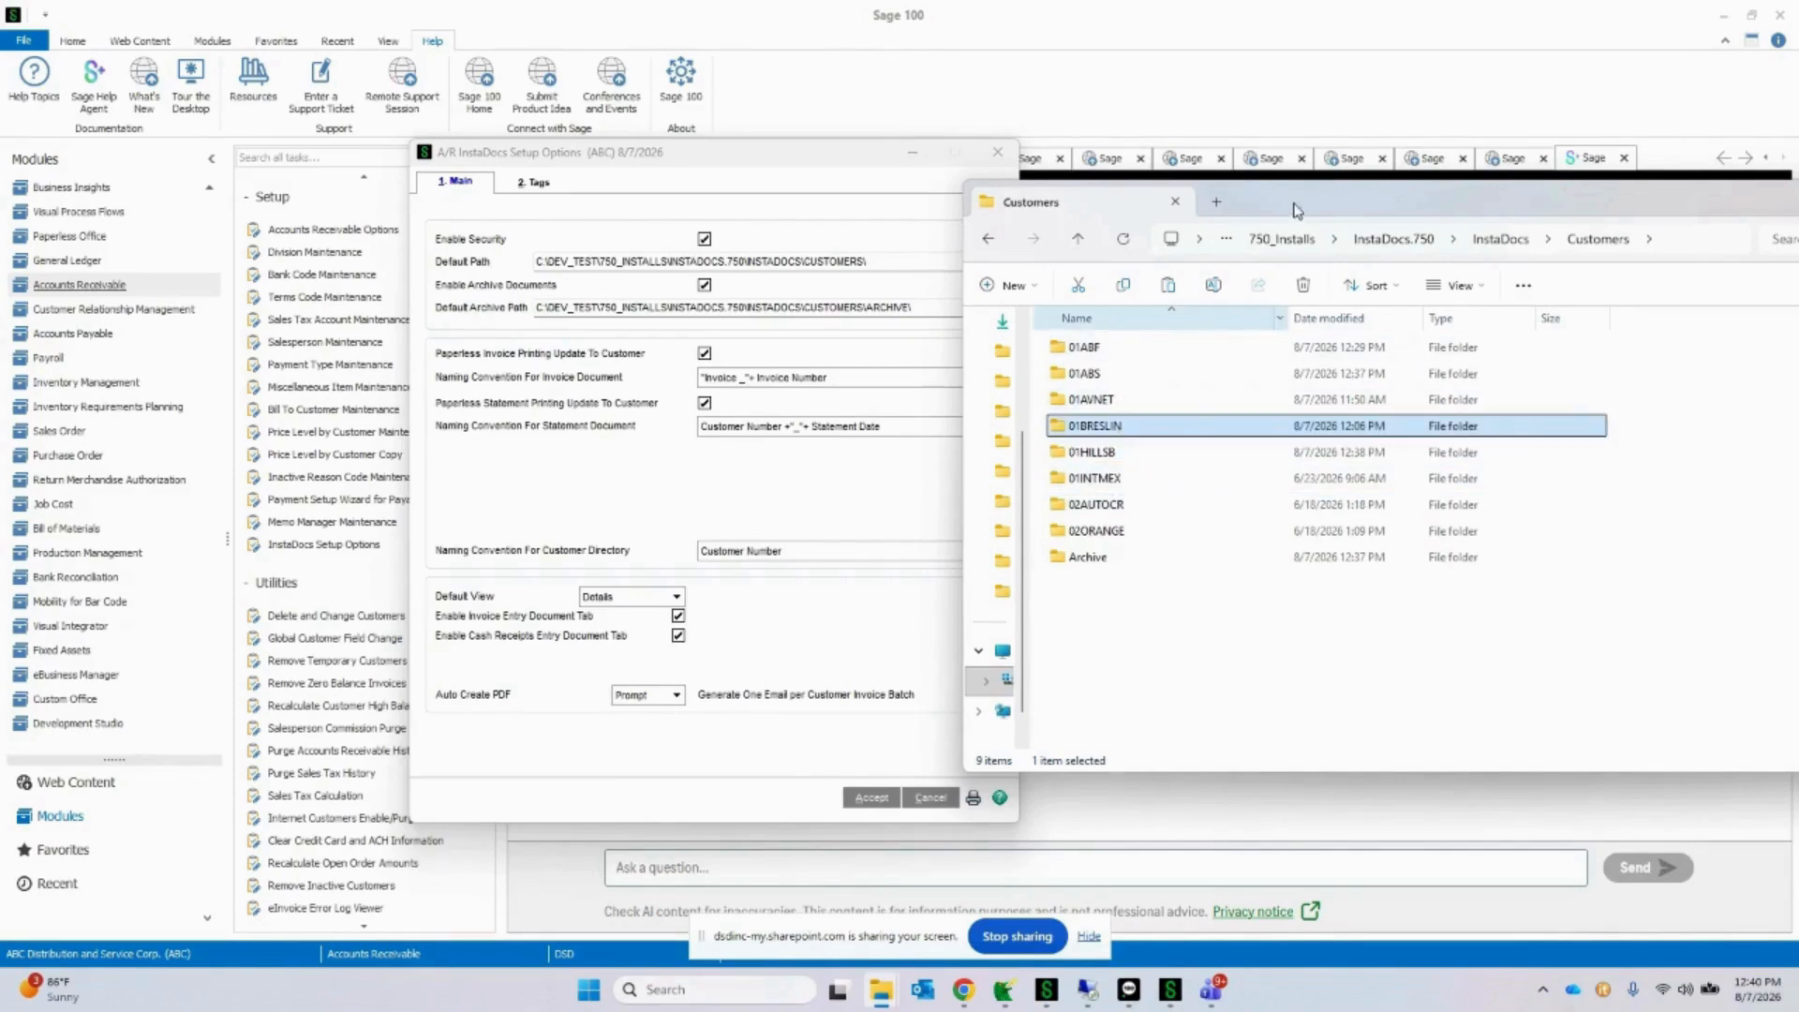
Step: Arrange both windows side by side and compare the default archive path with the Archive folder and its customer subfolders
drag(1297, 210, 1366, 180)
drag(790, 154, 724, 190)
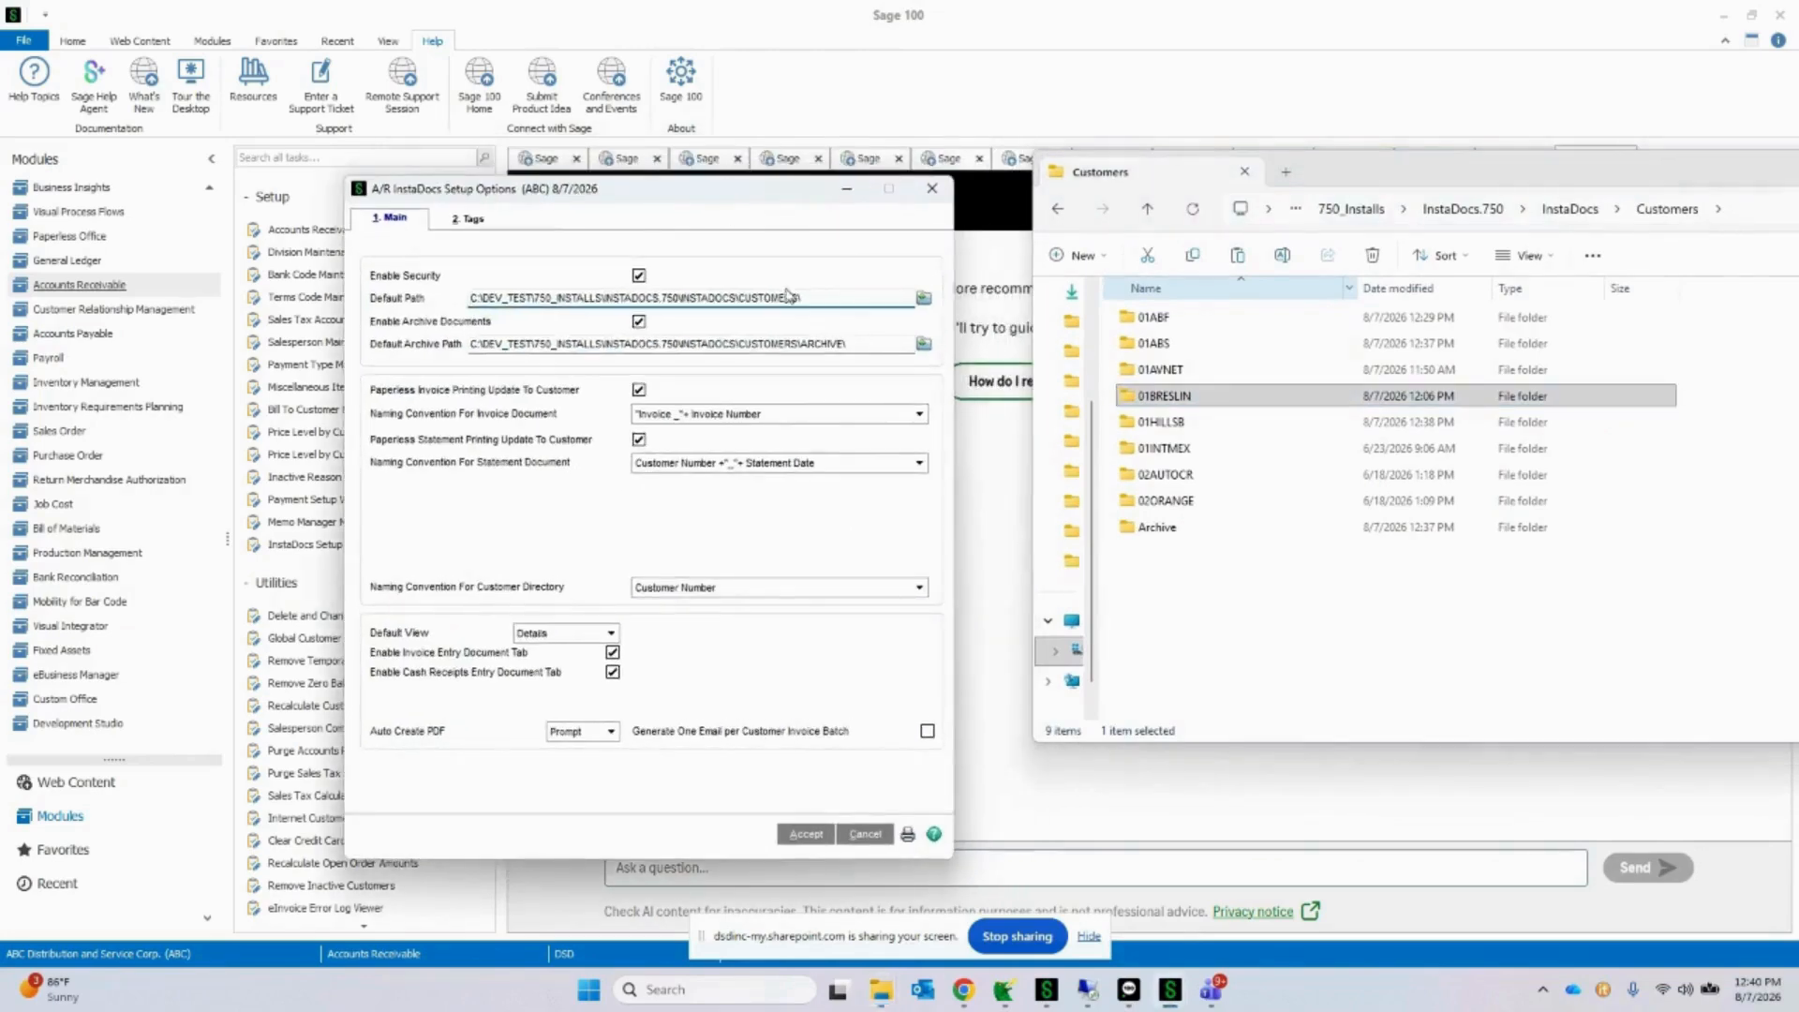
drag(808, 301, 378, 298)
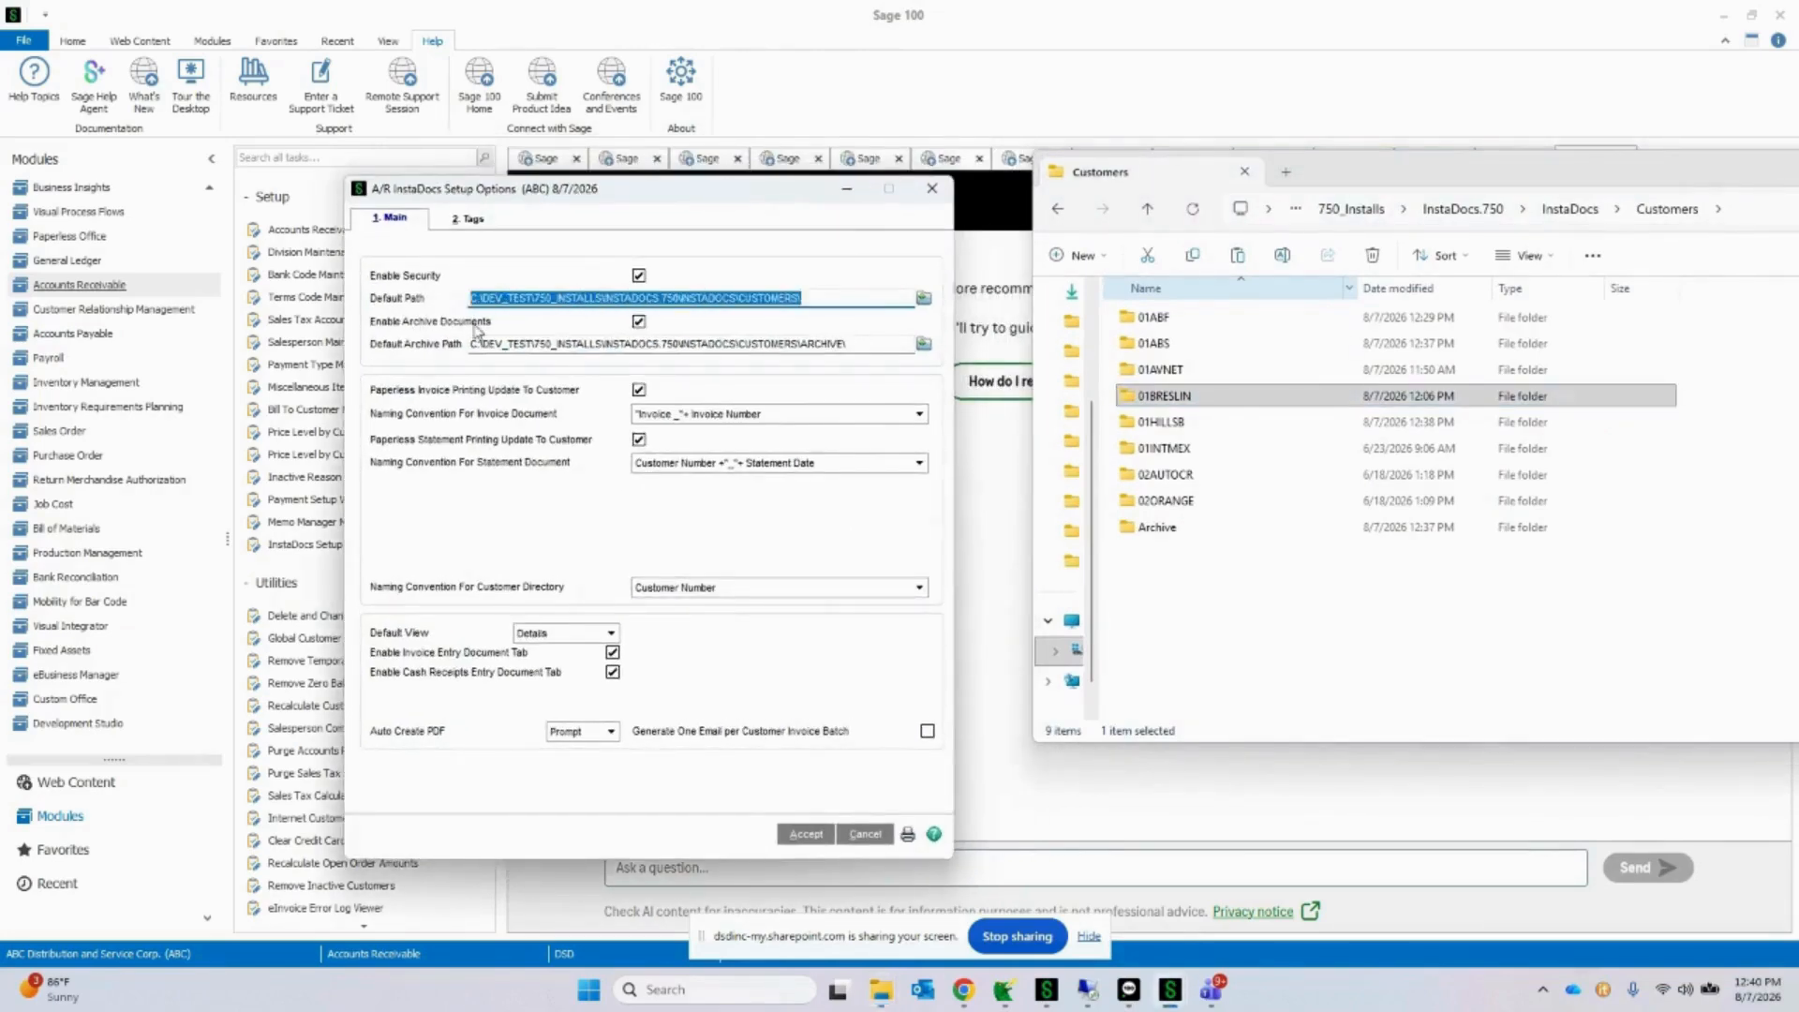
drag(880, 339, 371, 307)
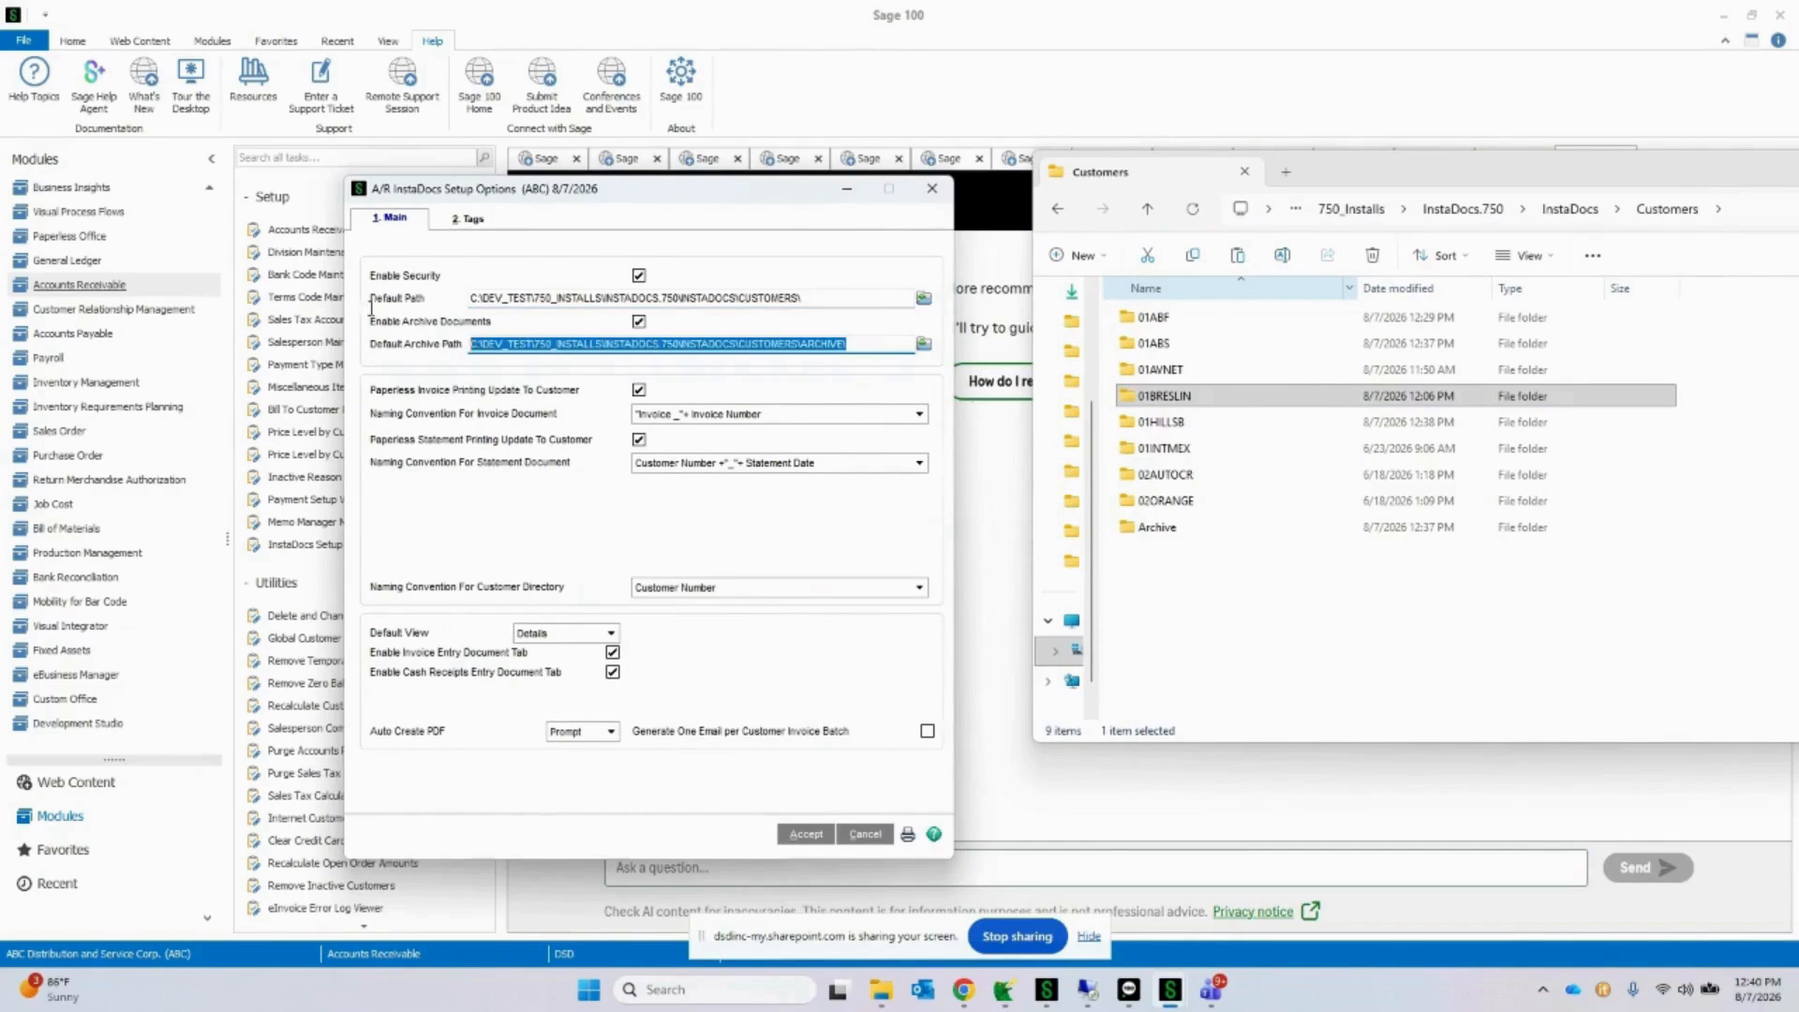
click(1166, 528)
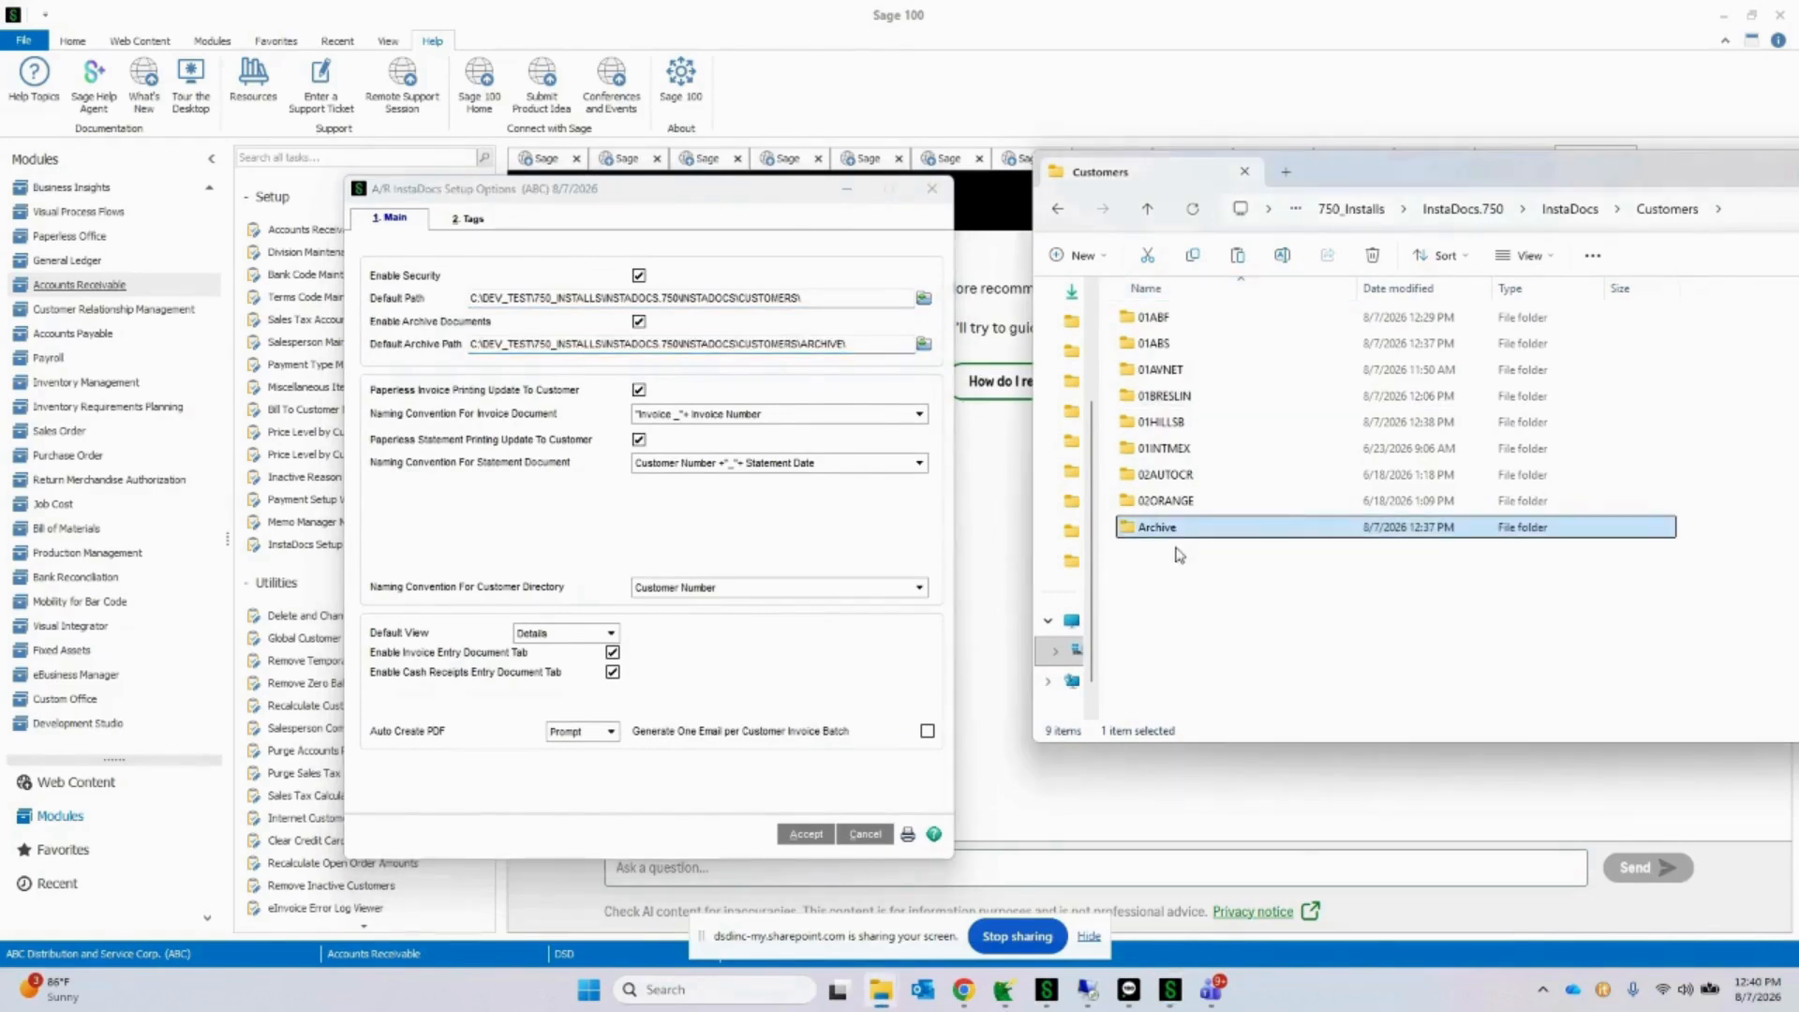
double_click(1184, 531)
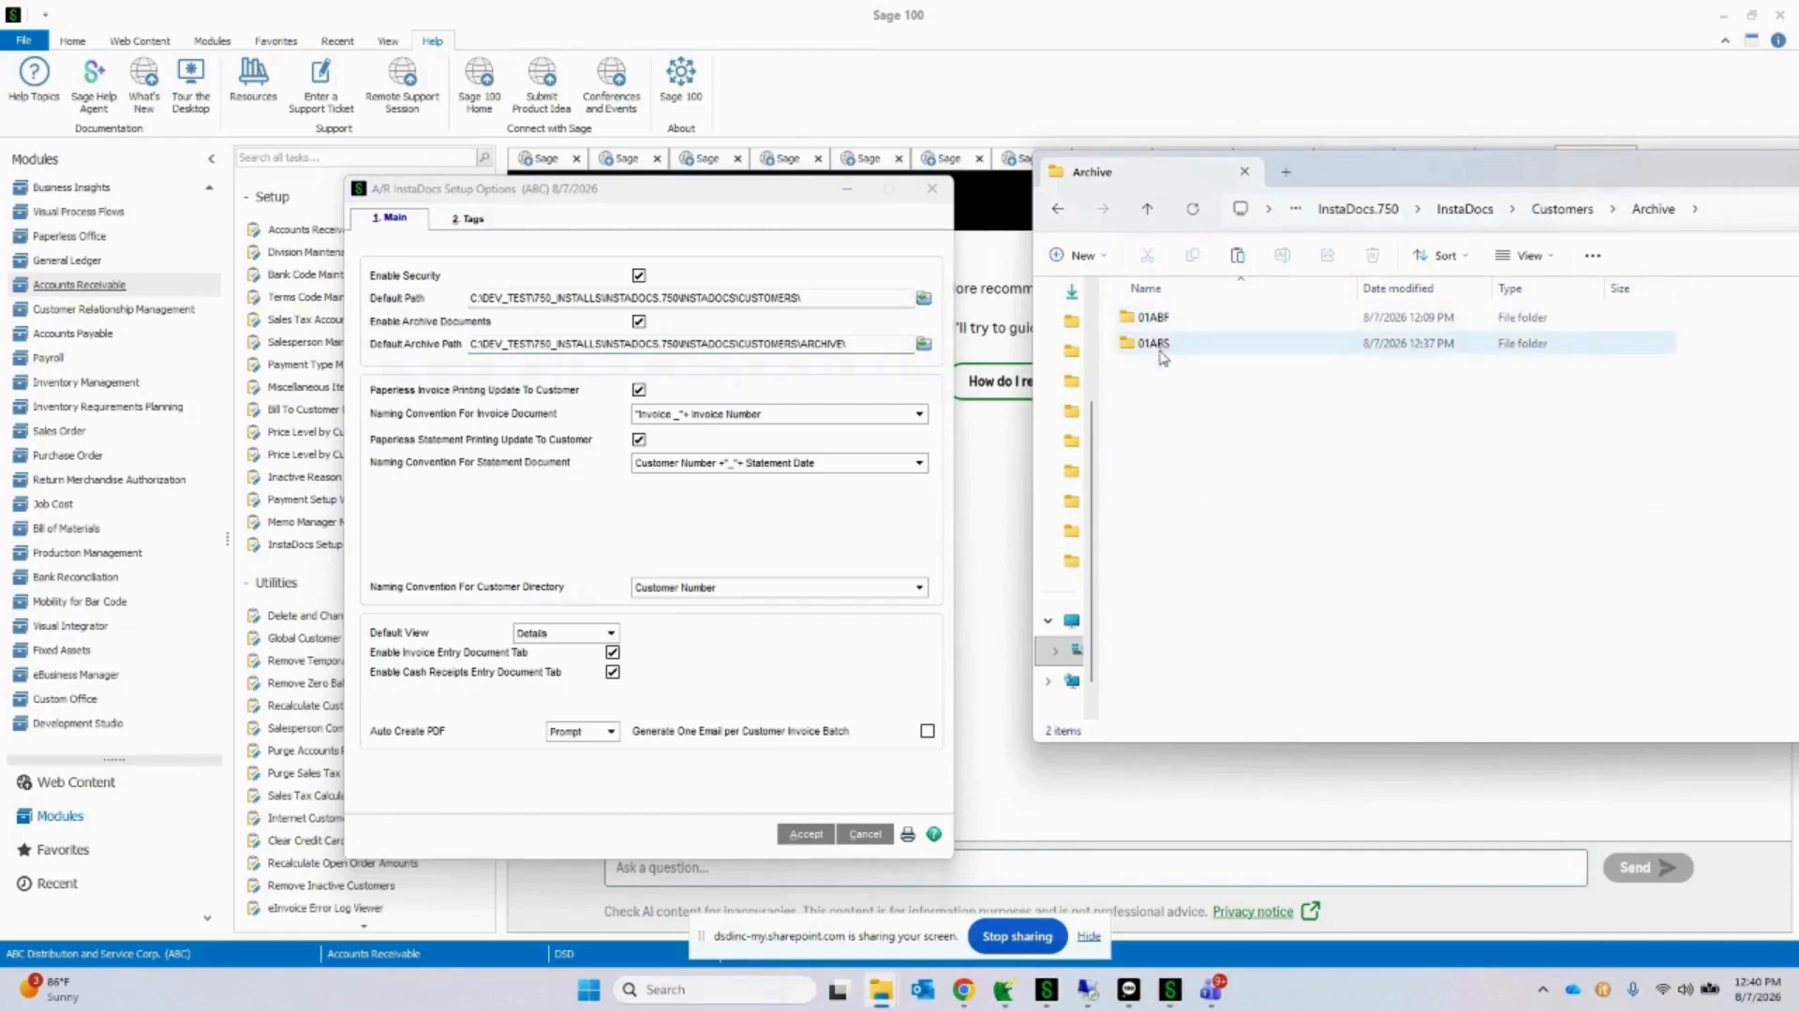
click(1584, 212)
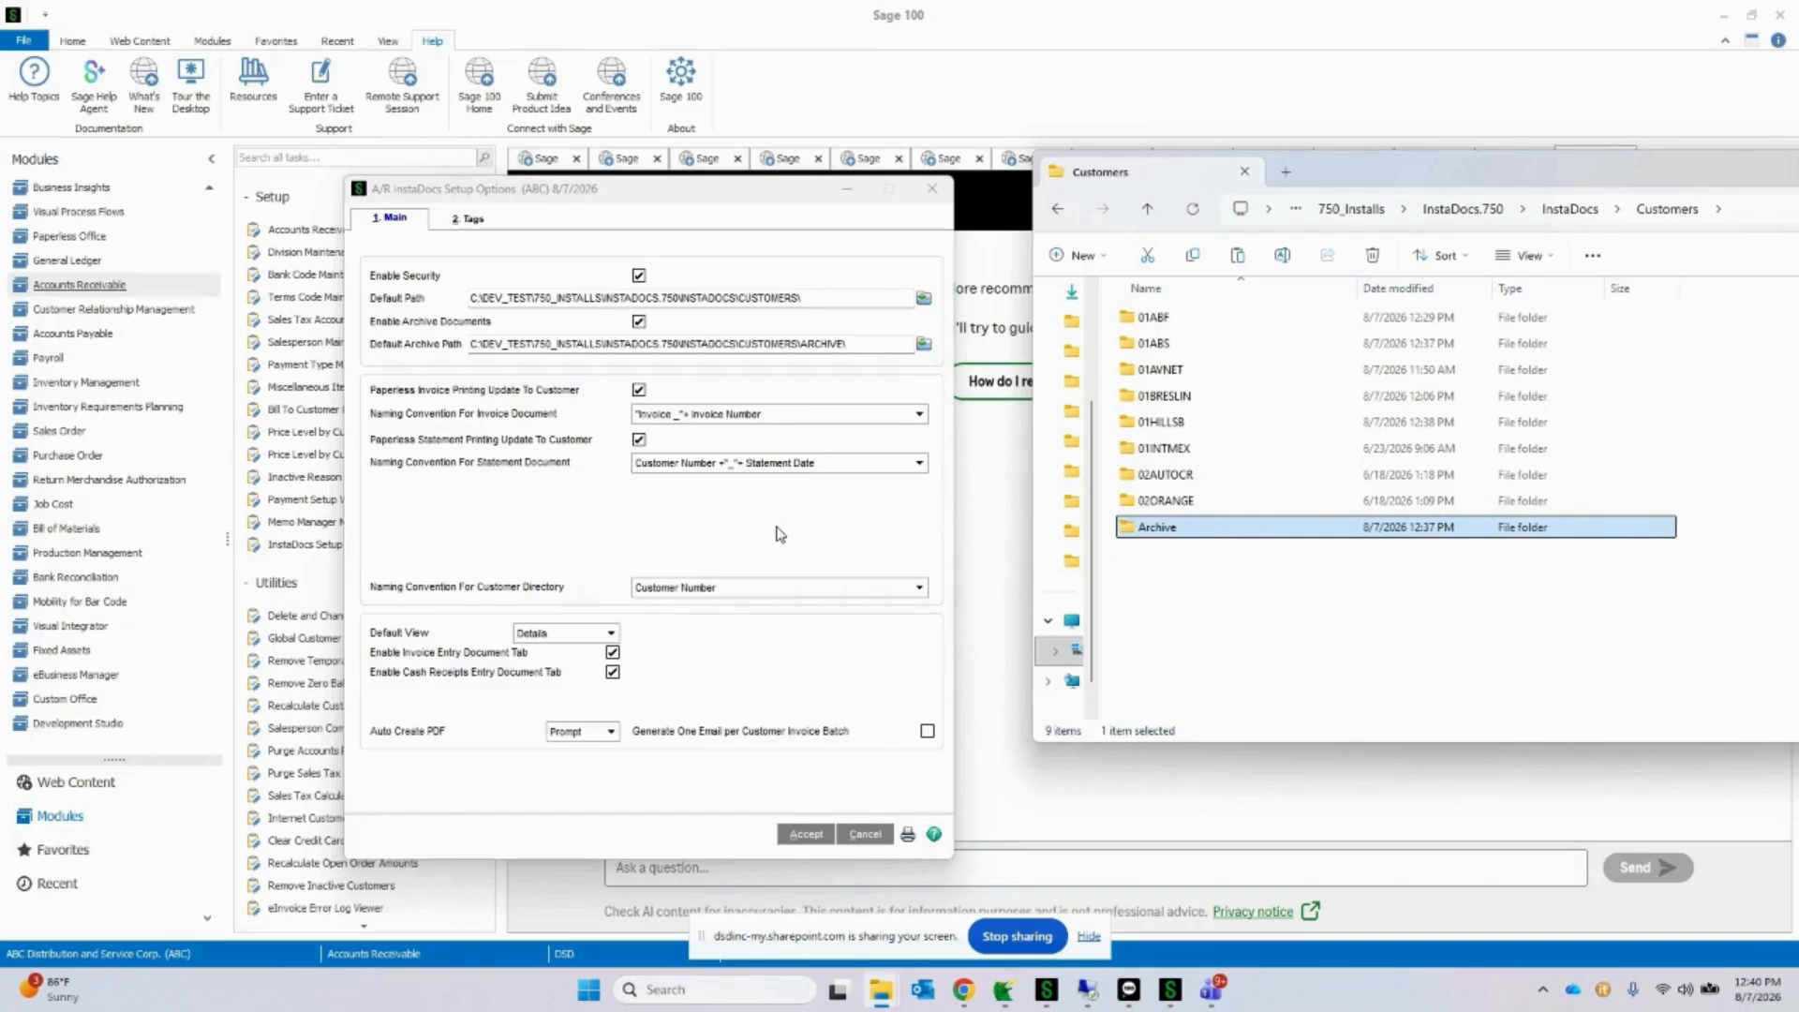
drag(851, 339, 469, 379)
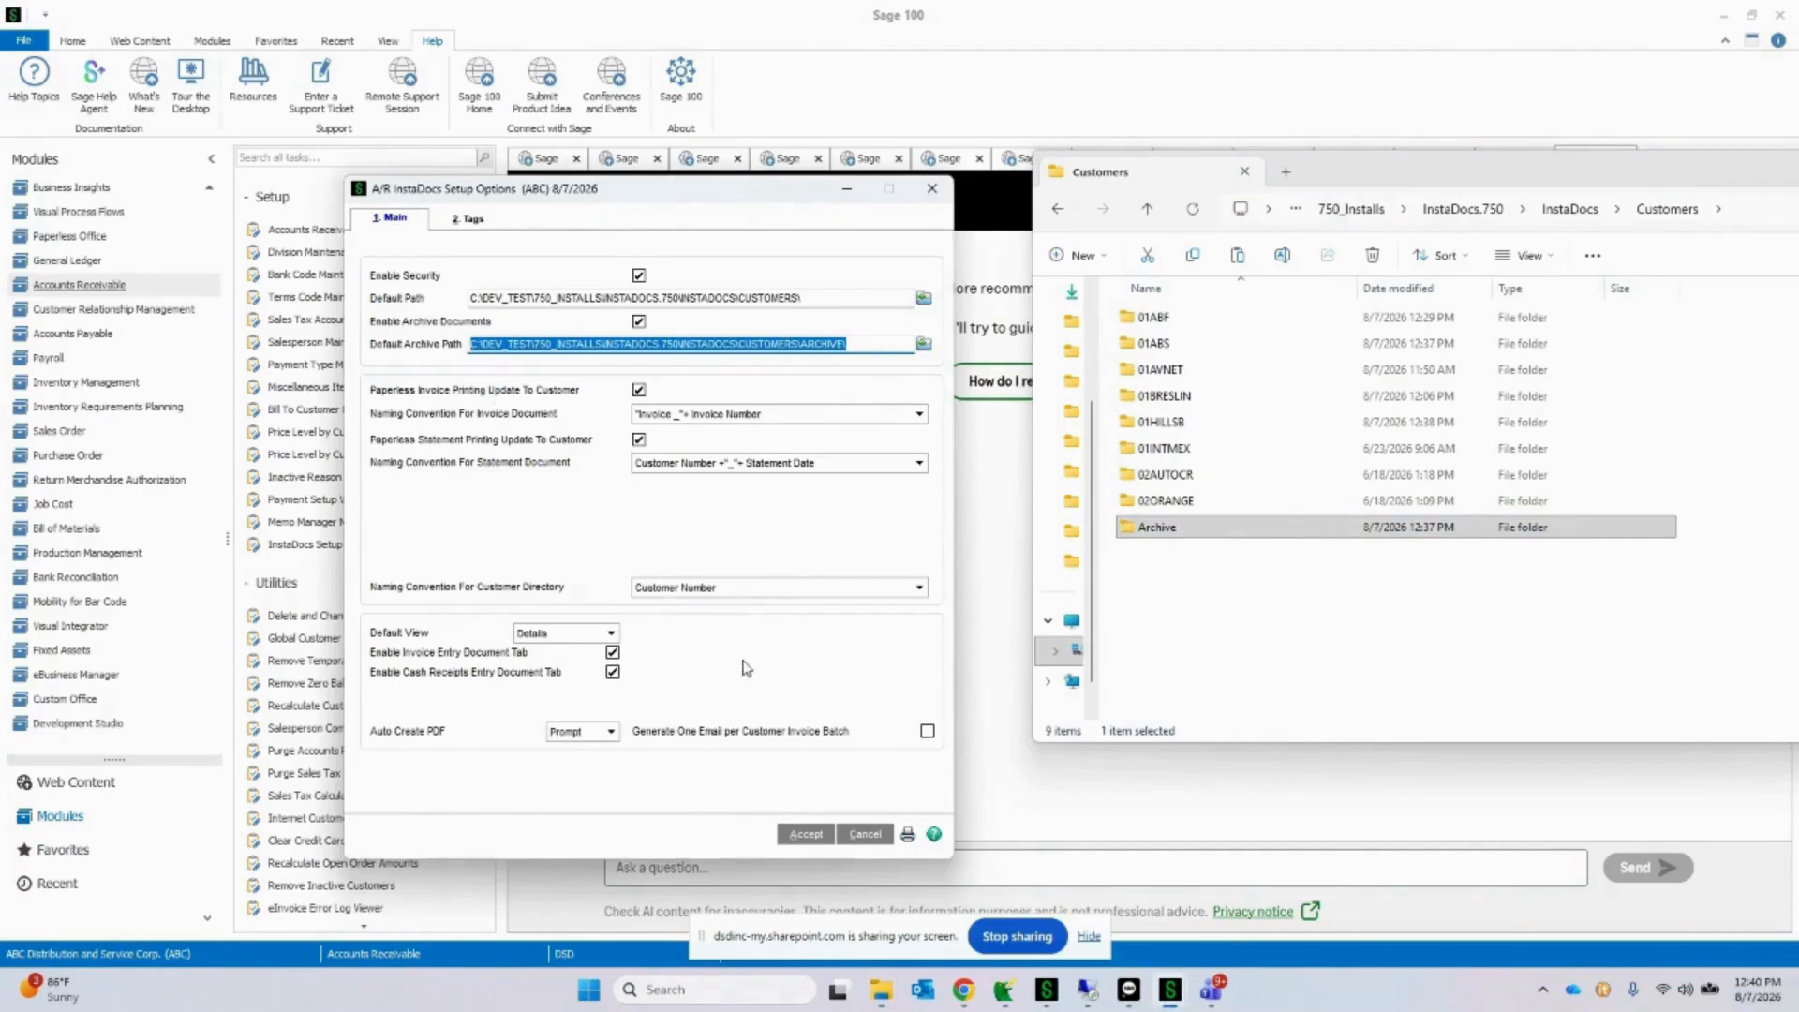
Step: Review the naming convention choices for the customer directory and the Auto Create PDF choices, keeping Customer Number and Prompt
click(757, 590)
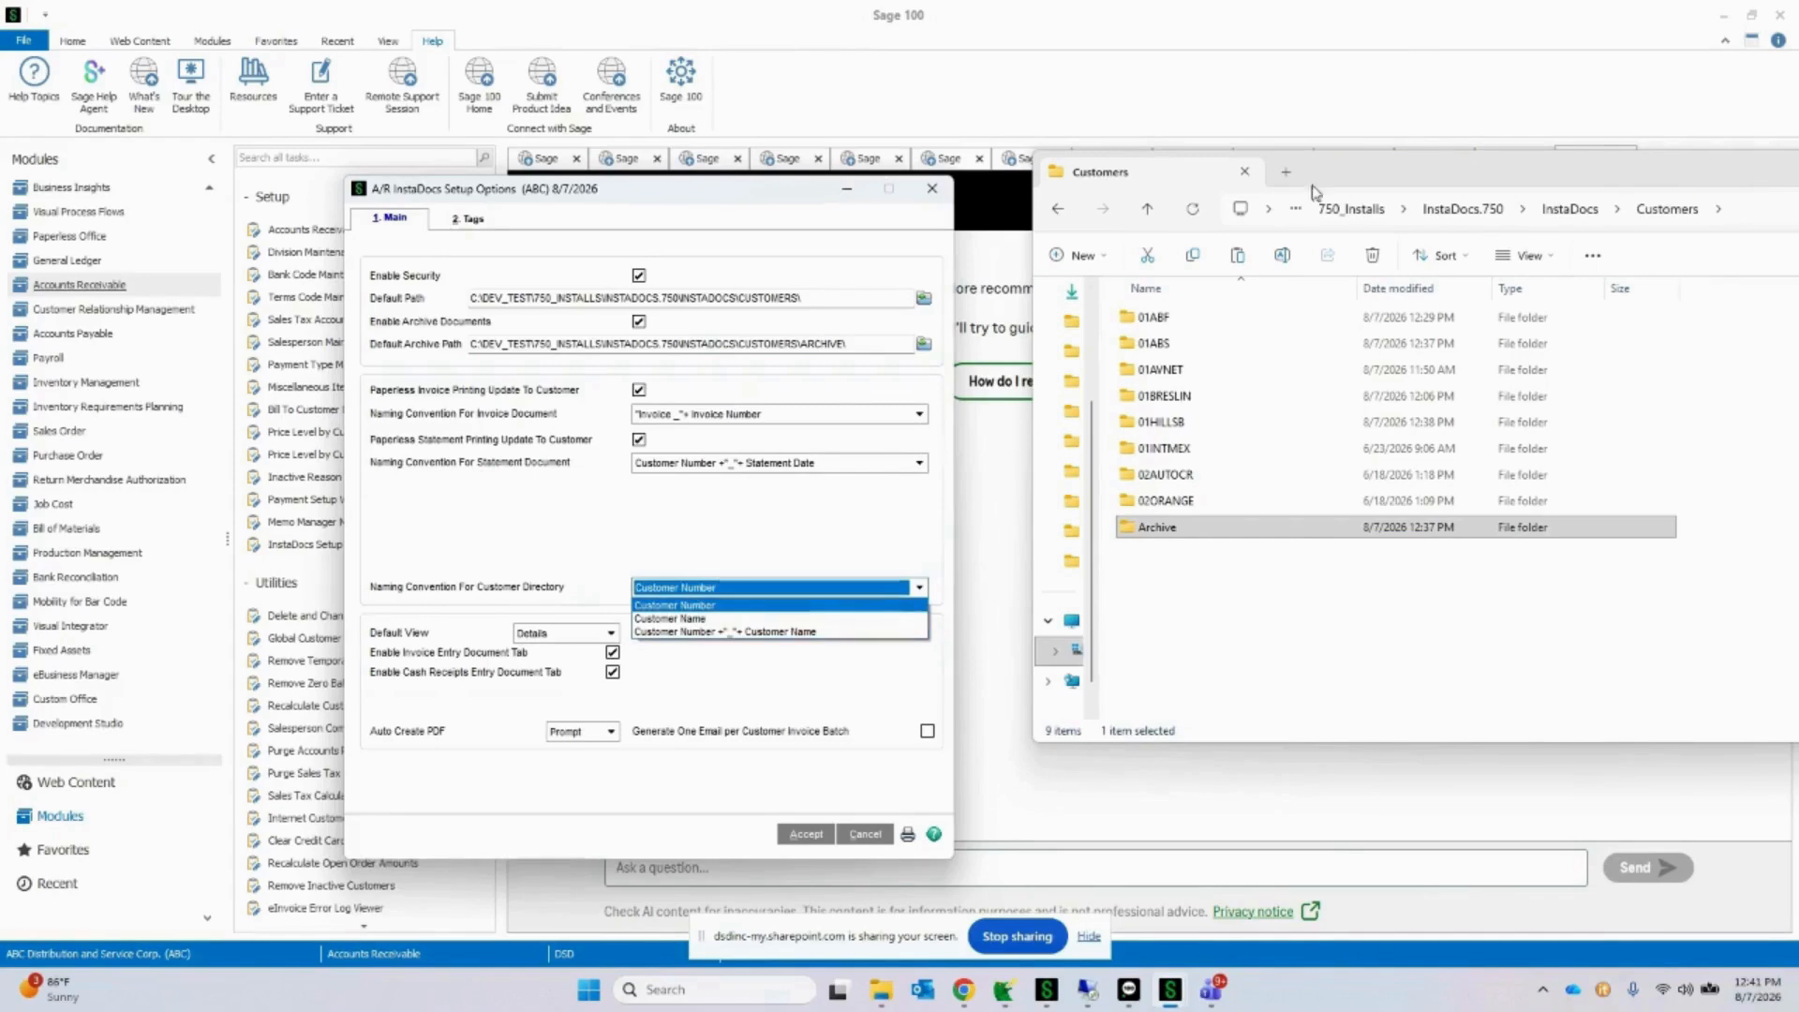
drag(1362, 175, 1332, 170)
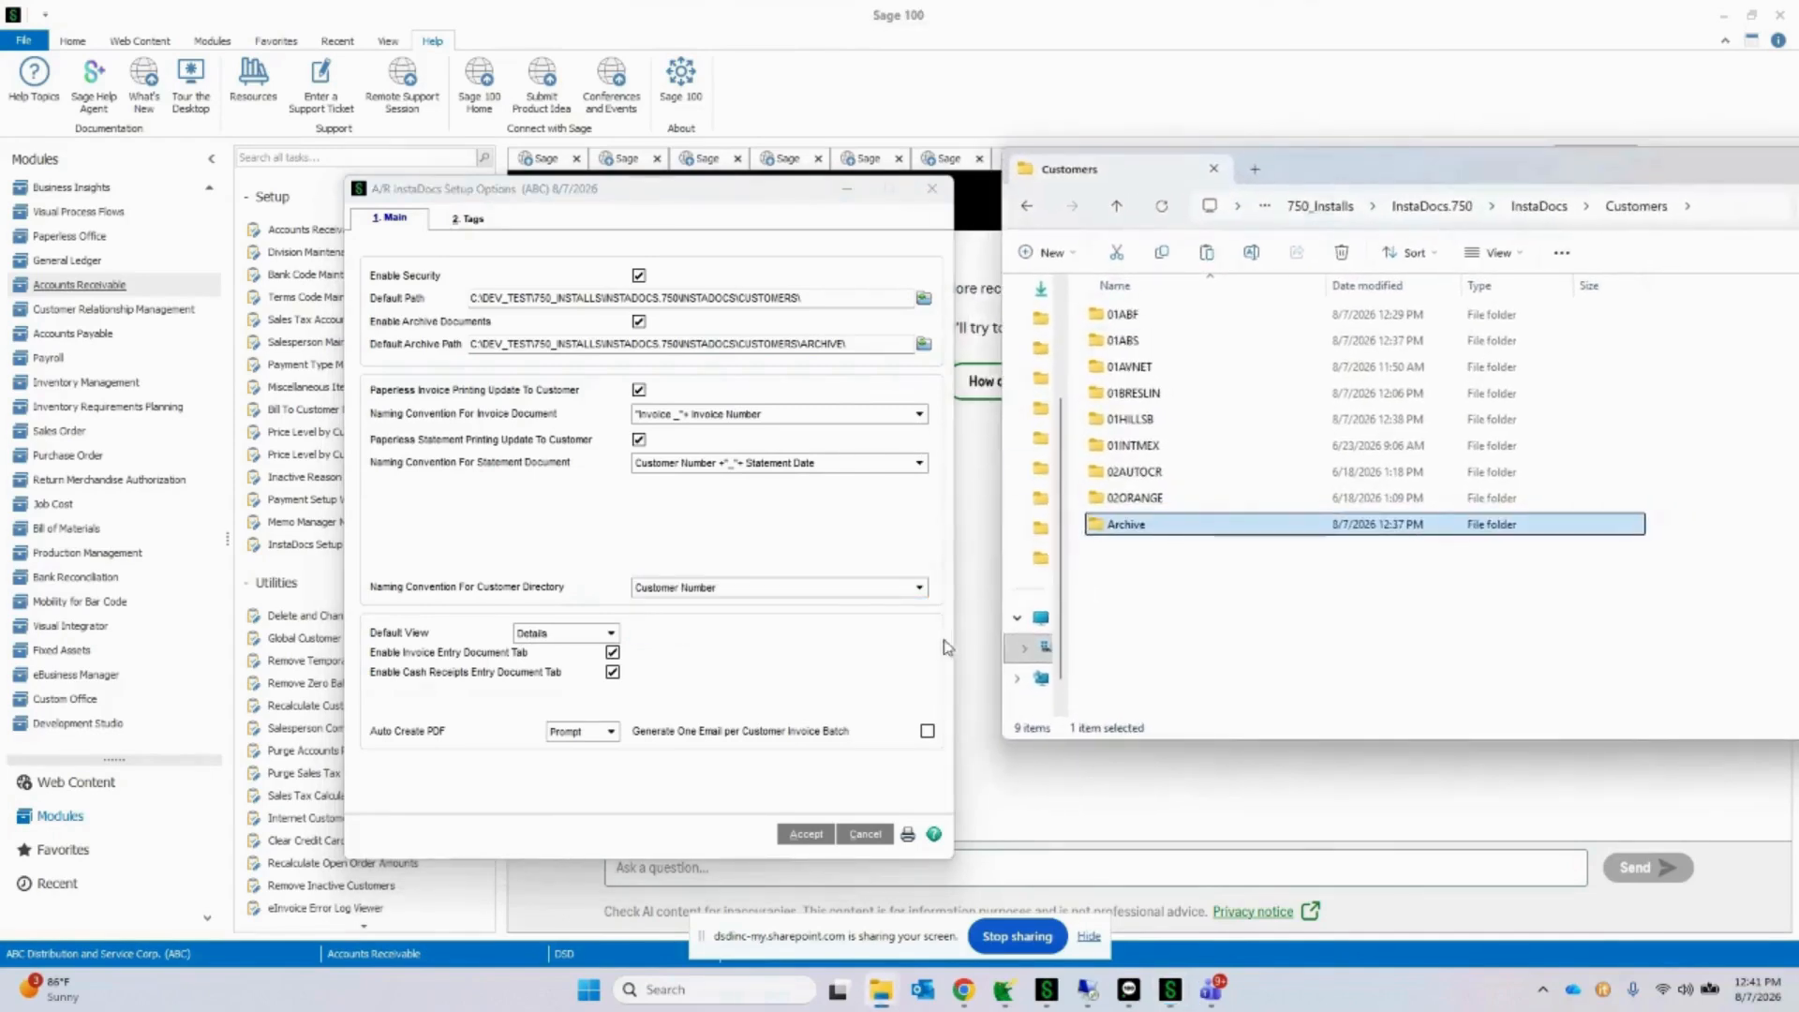
click(919, 588)
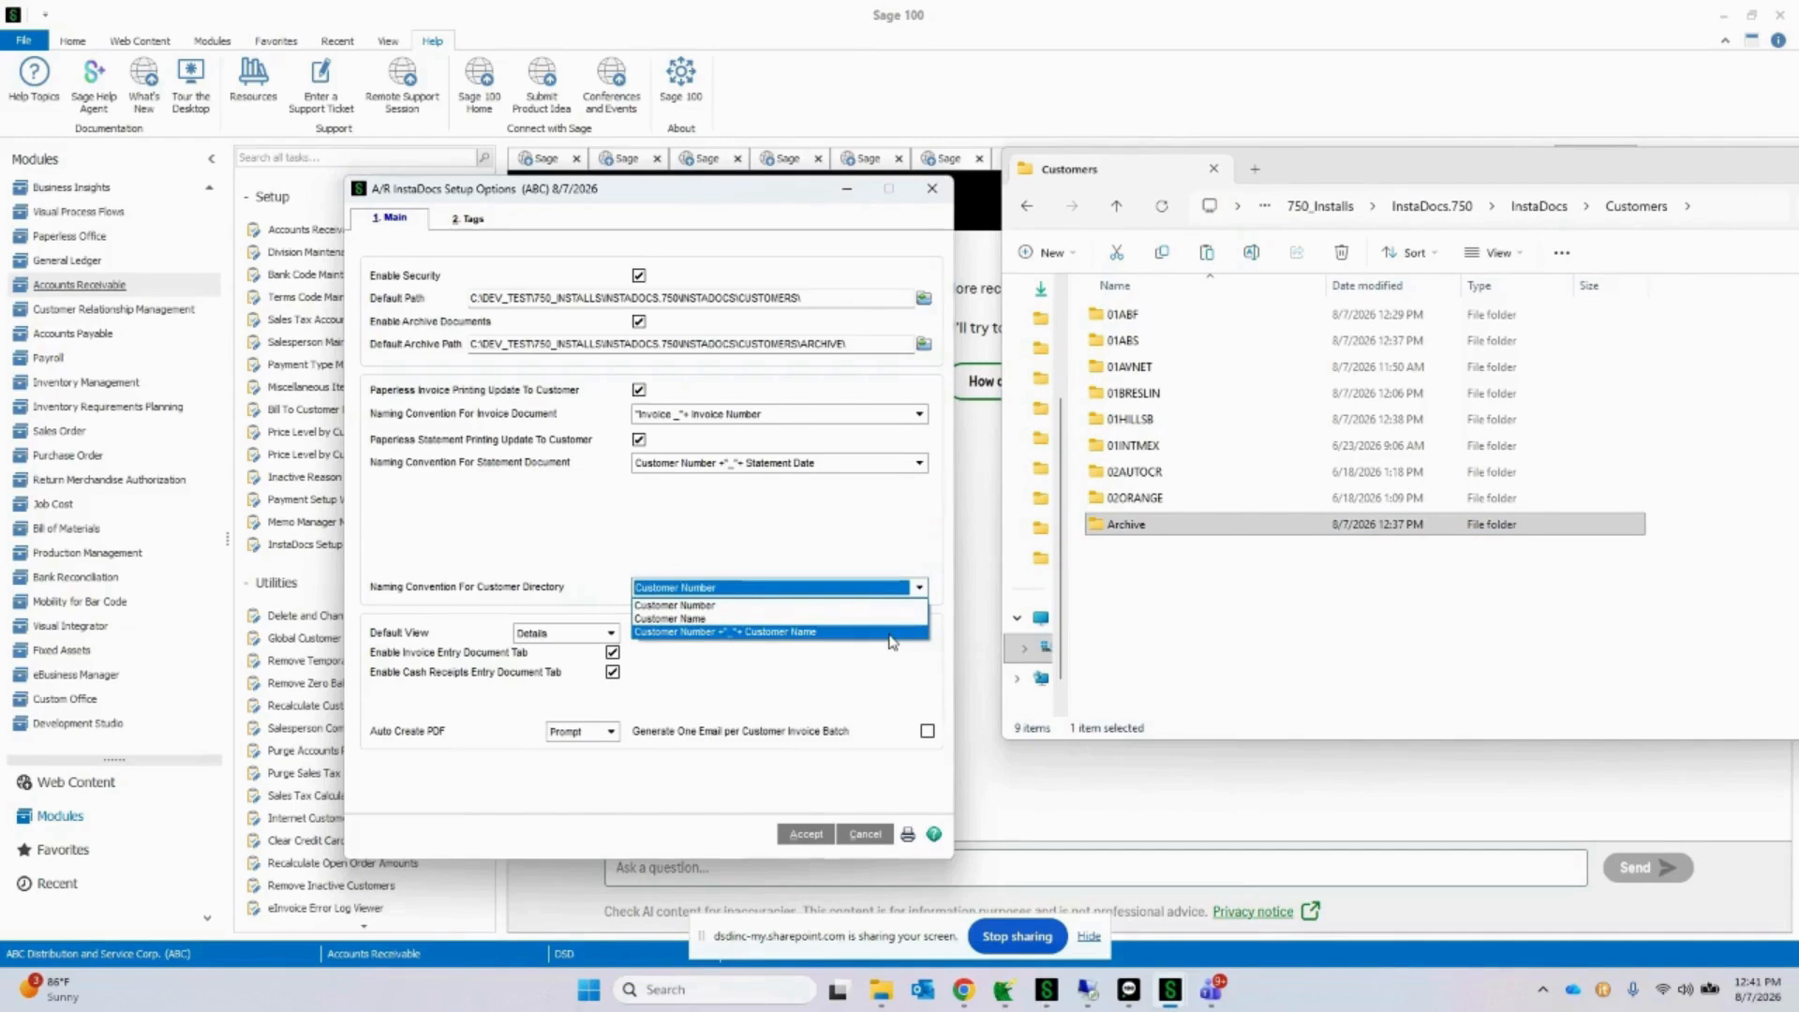
click(904, 606)
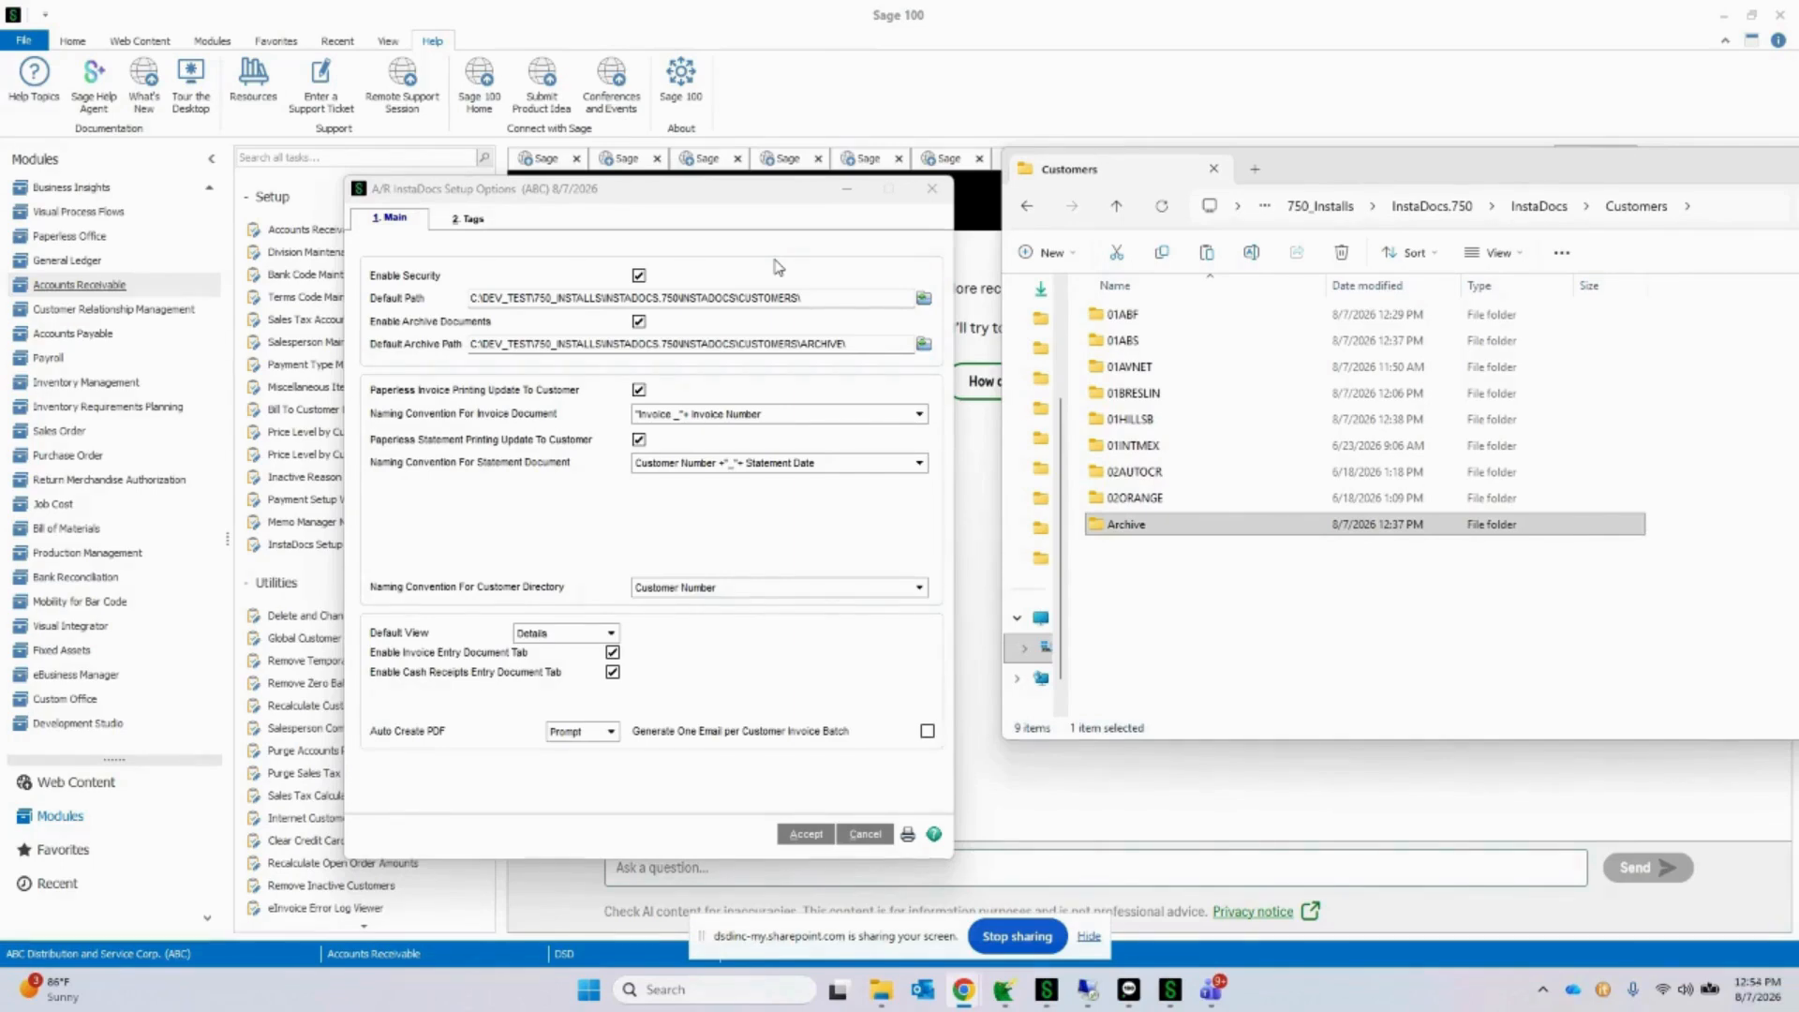
click(610, 731)
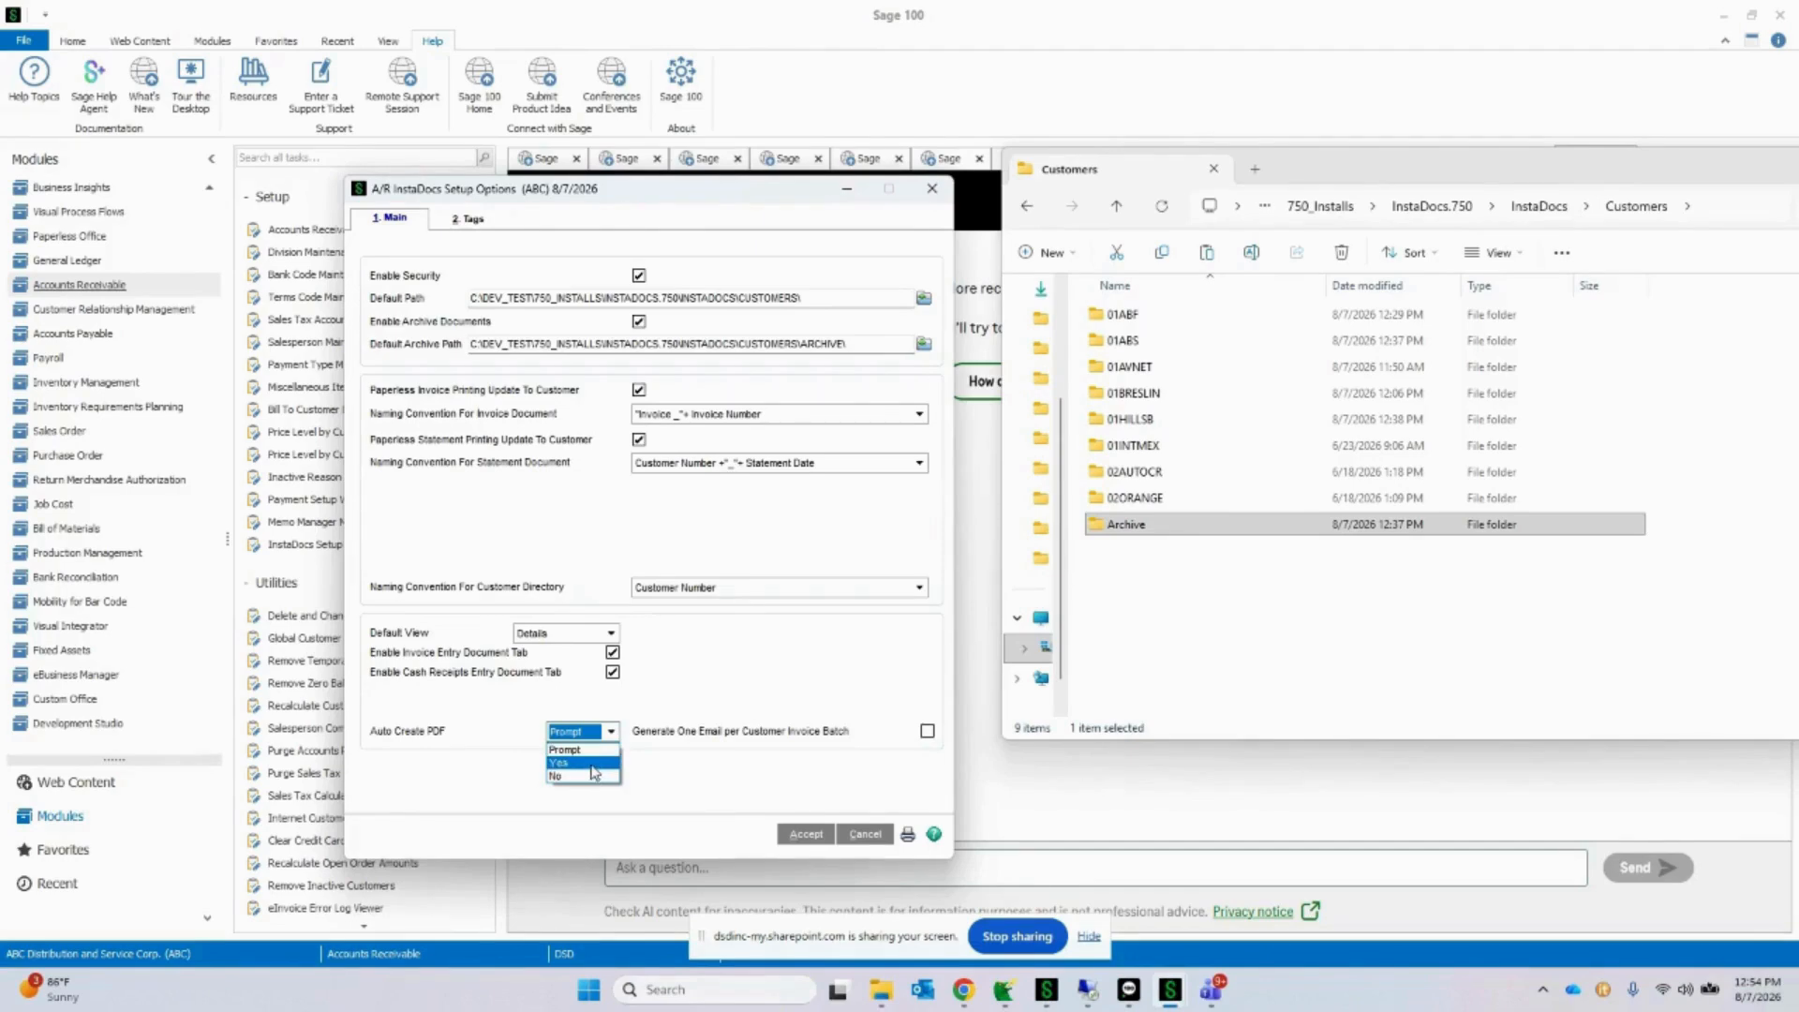
click(585, 750)
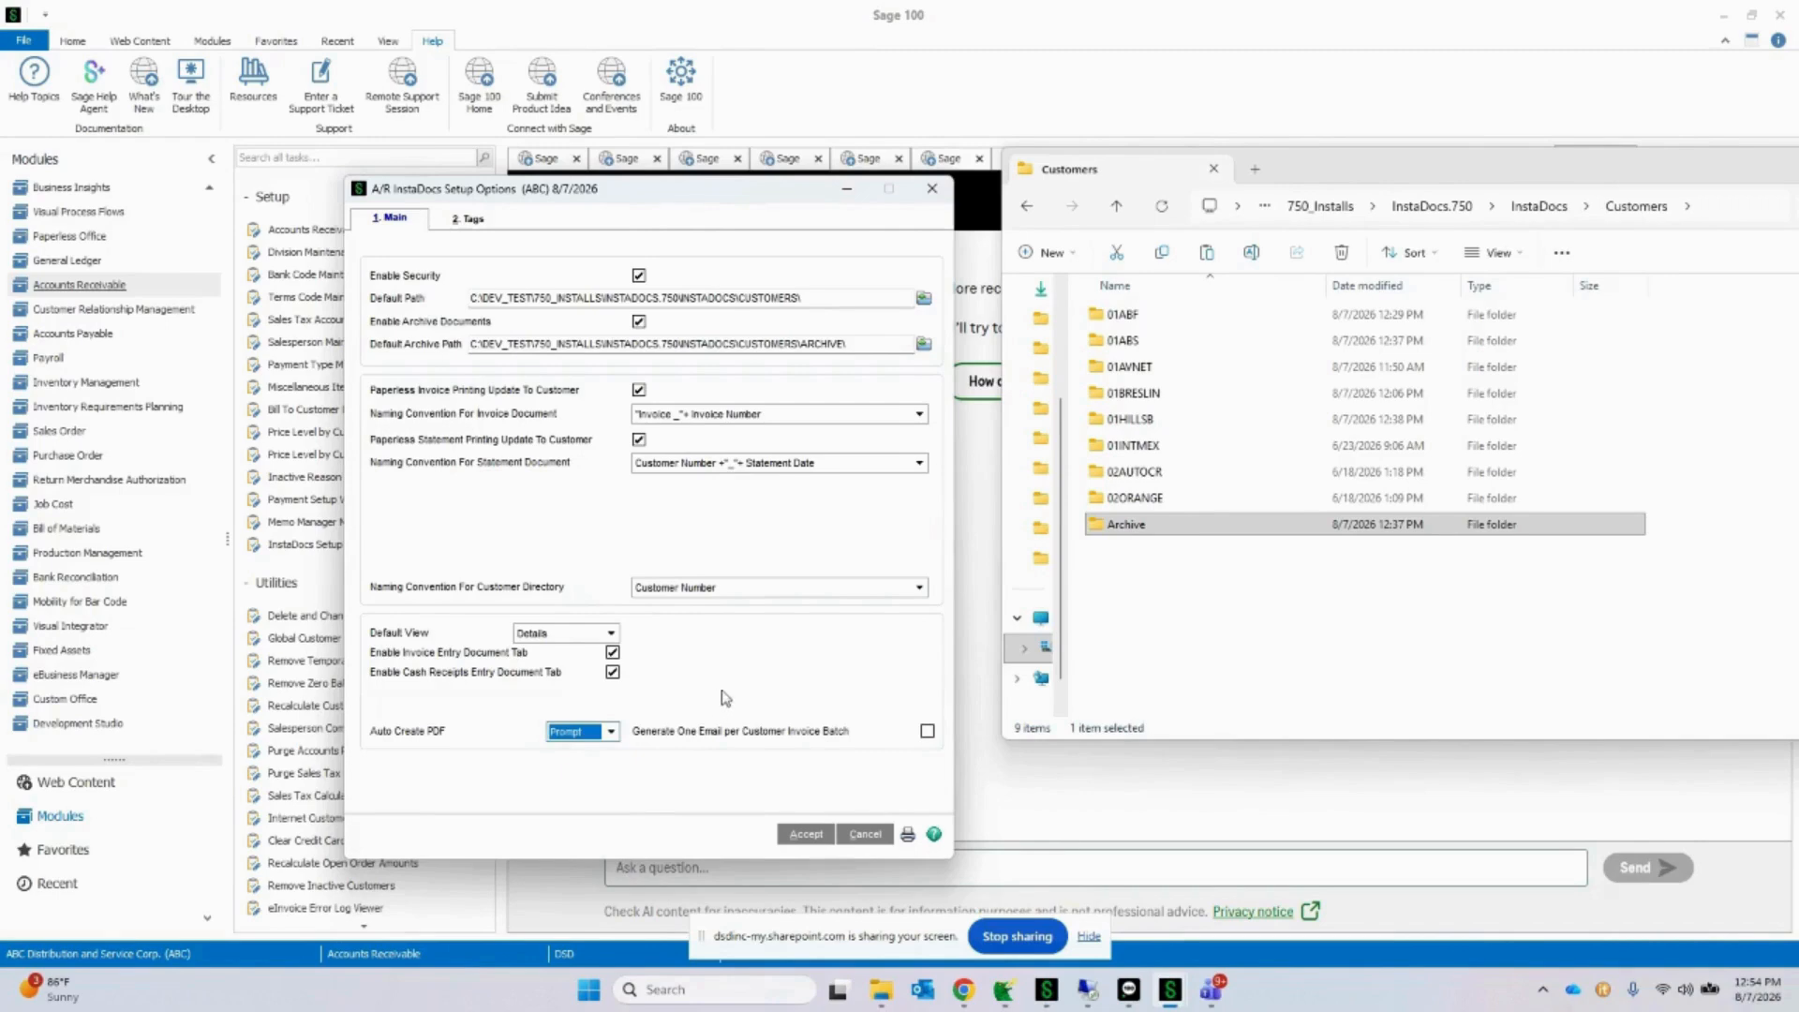
Step: Try the reserved word tag for paperless delivery with INSTADOCS as the reserved word, and leave the tag settings without saving
click(474, 221)
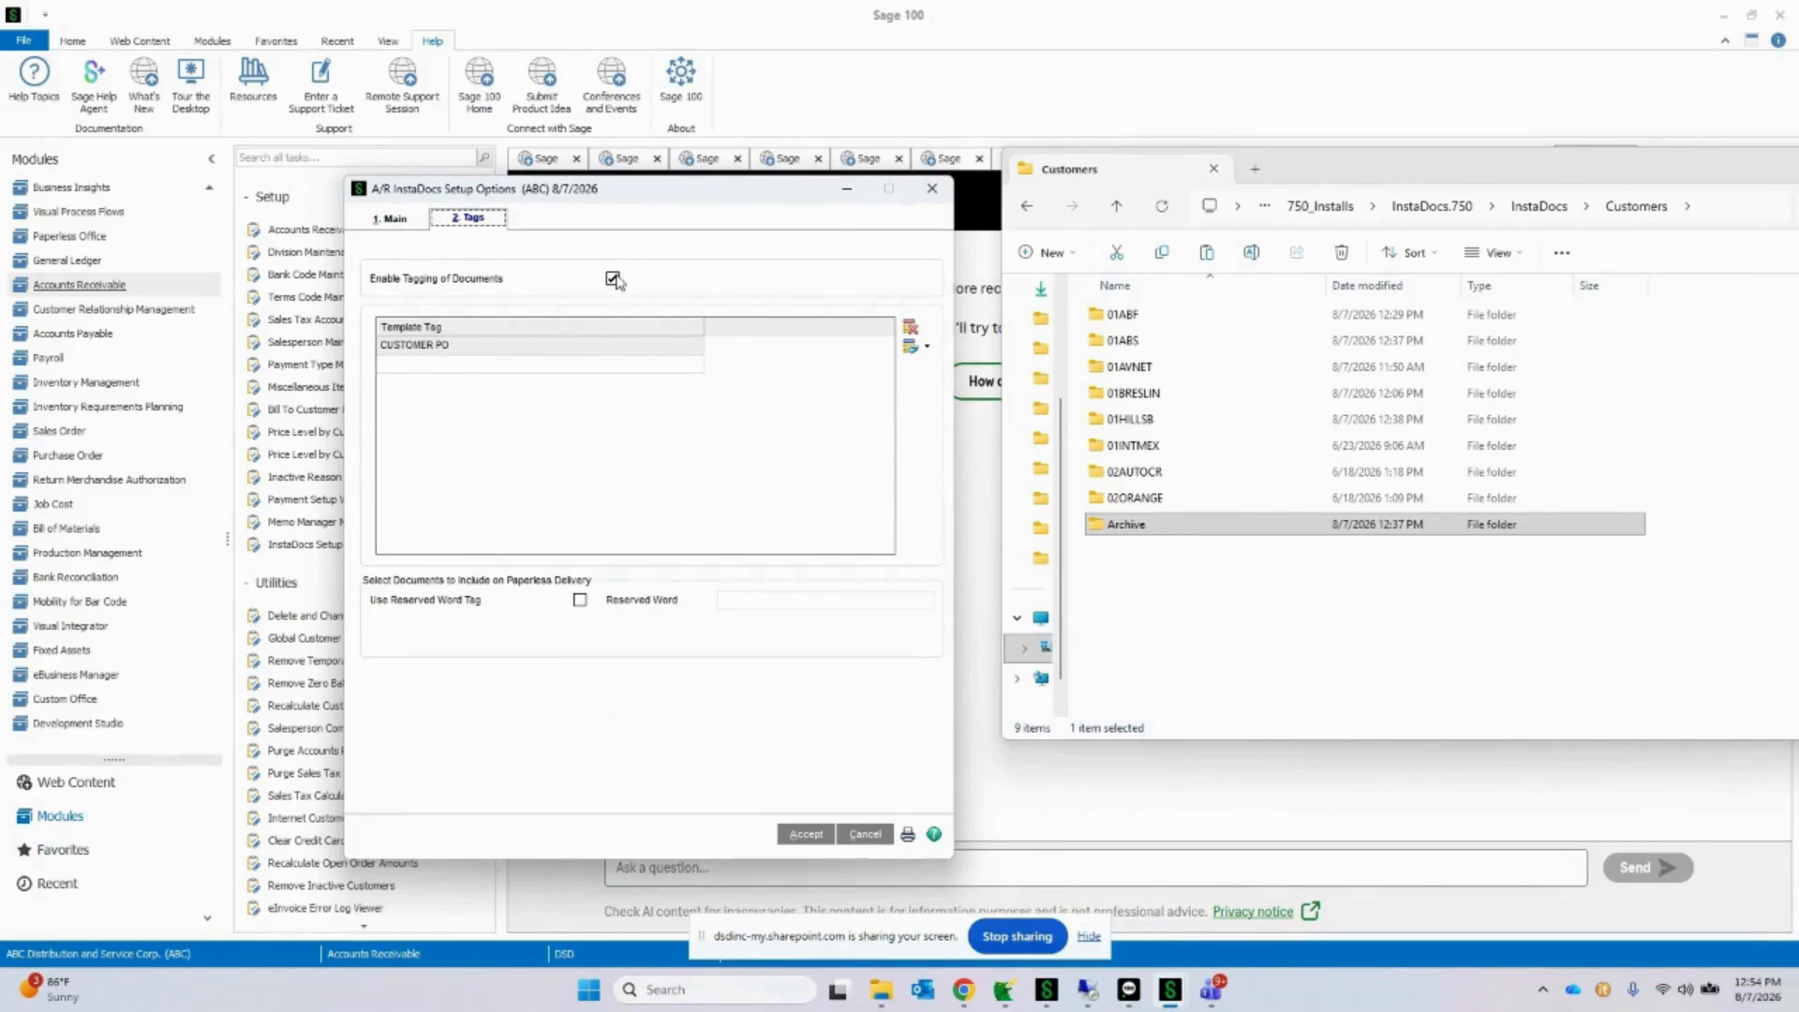
click(567, 366)
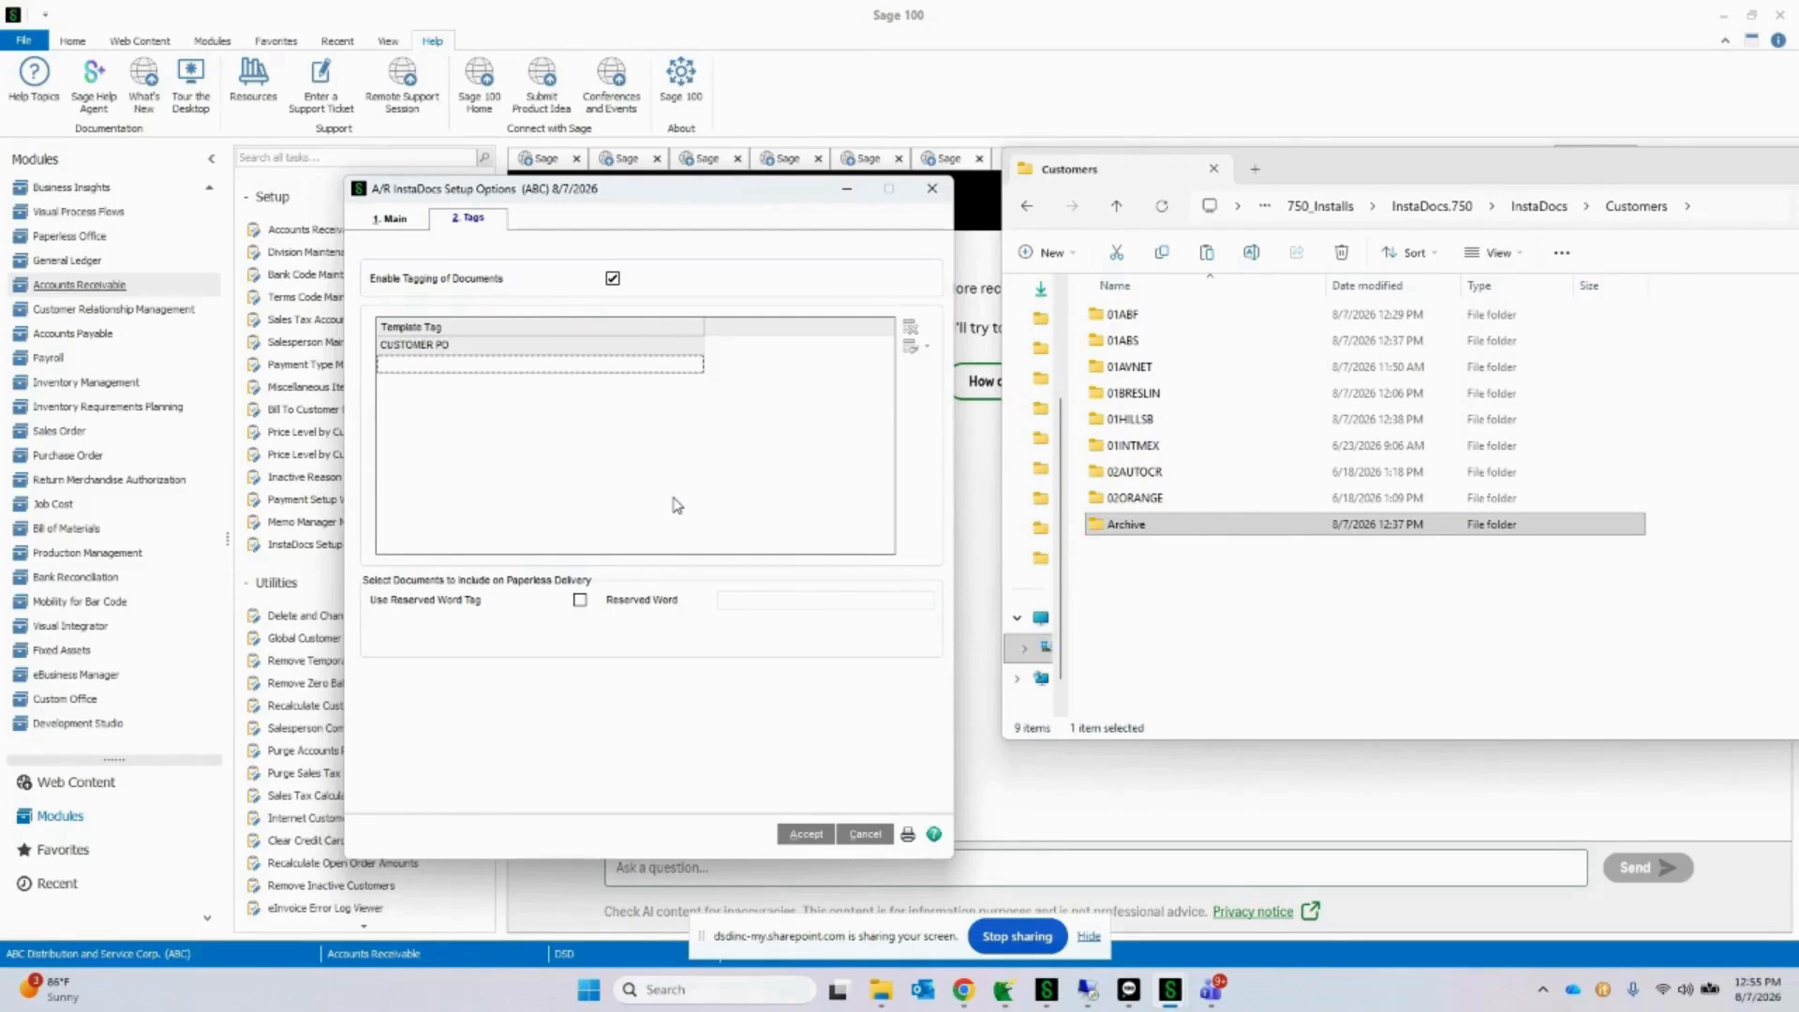
click(580, 600)
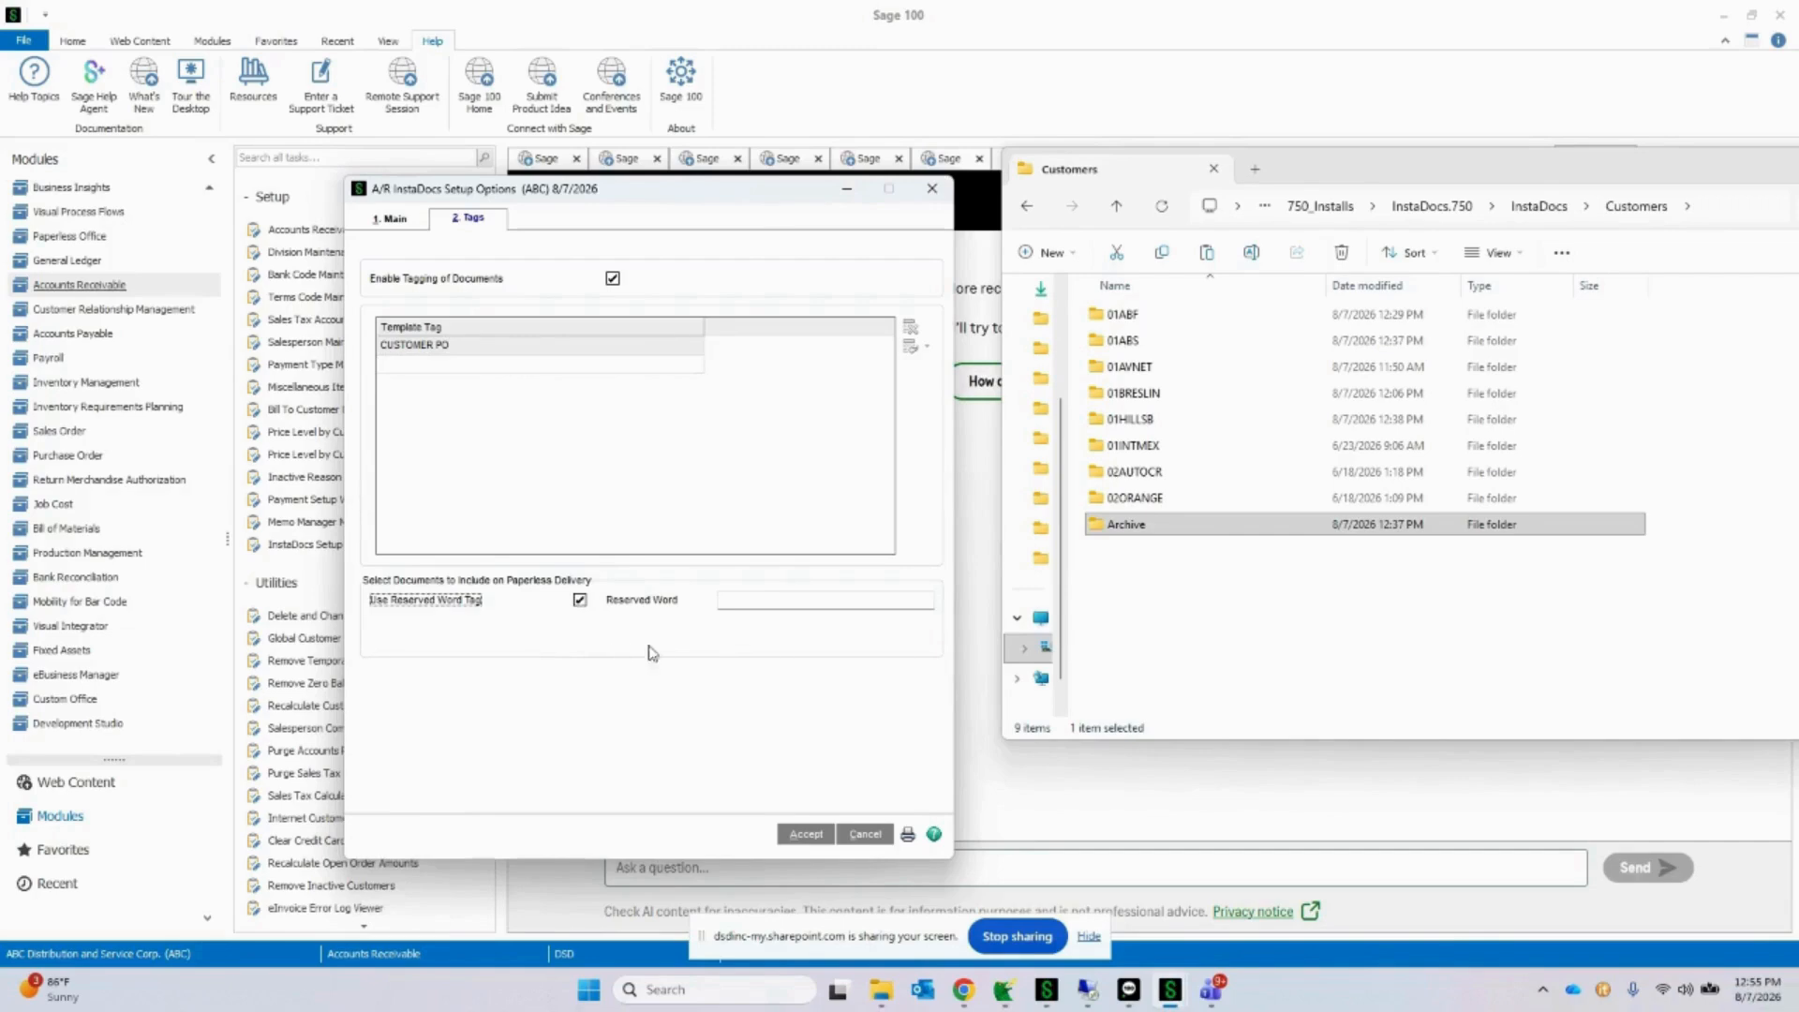
click(760, 600)
text(INSTADOCS)
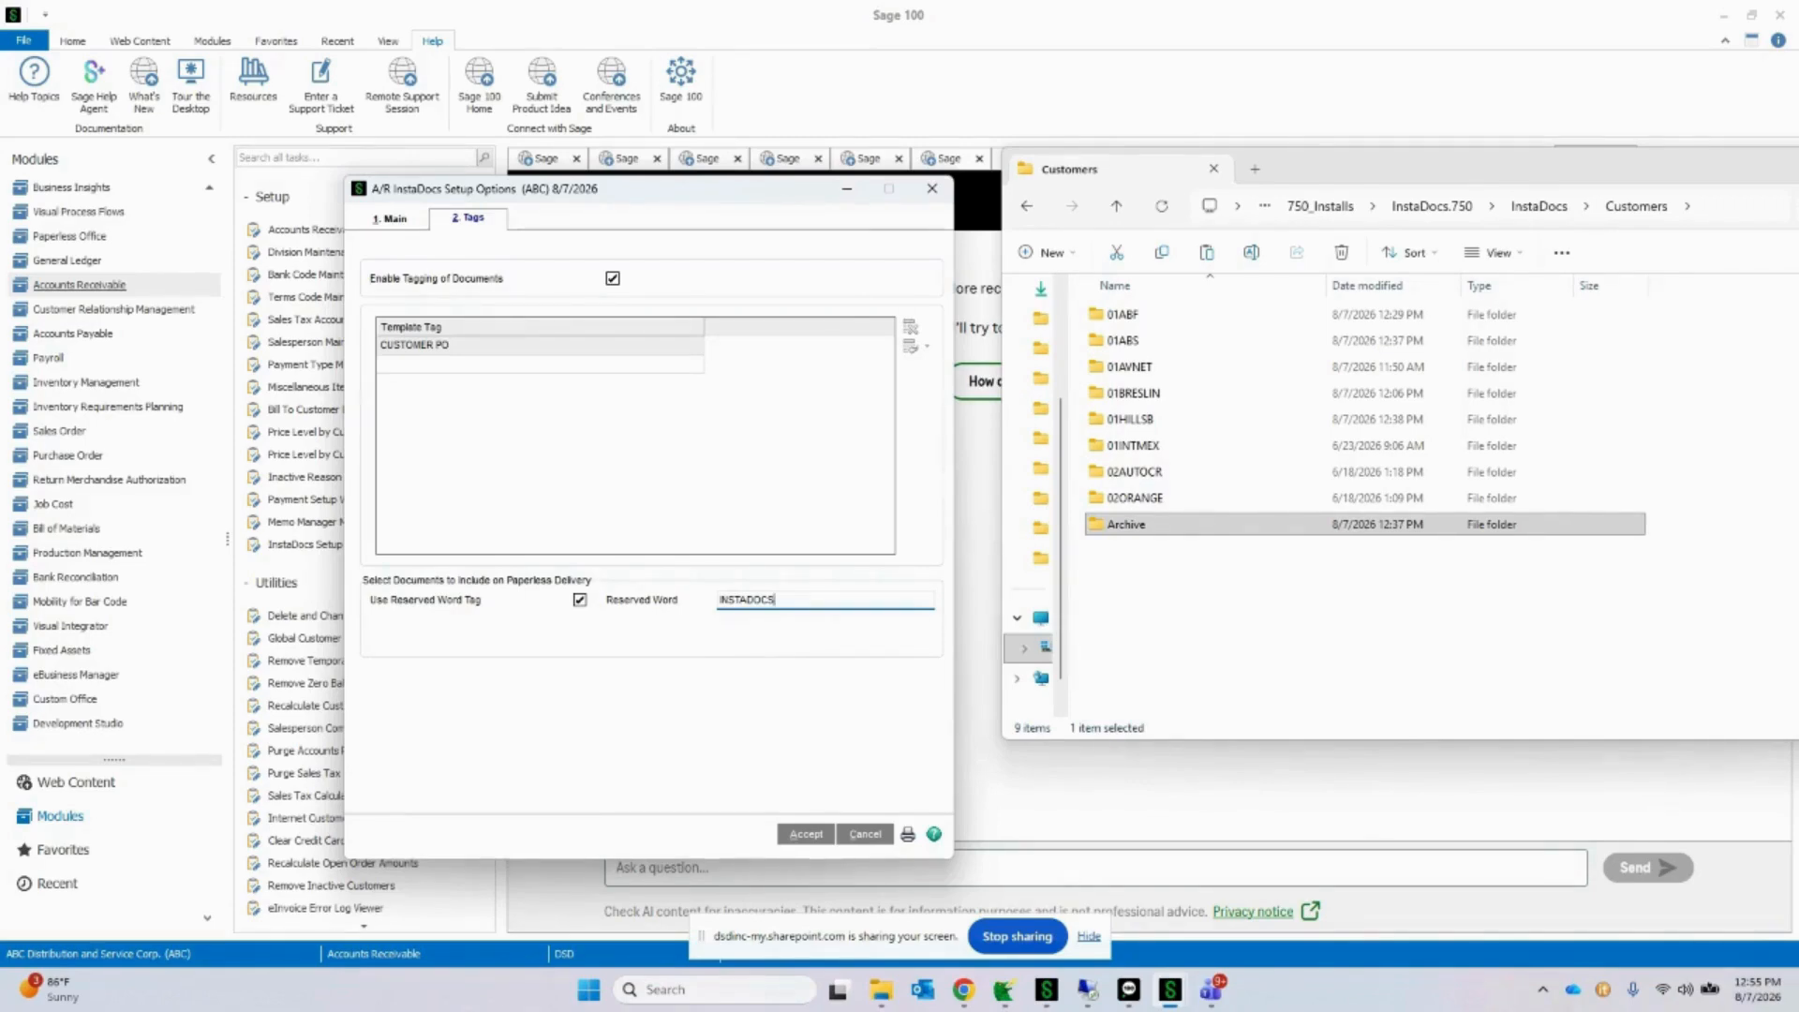
click(883, 837)
Step: Move the File Explorer window aside and open Accounts Receivable Invoice Data Entry with batch 00002
click(1443, 175)
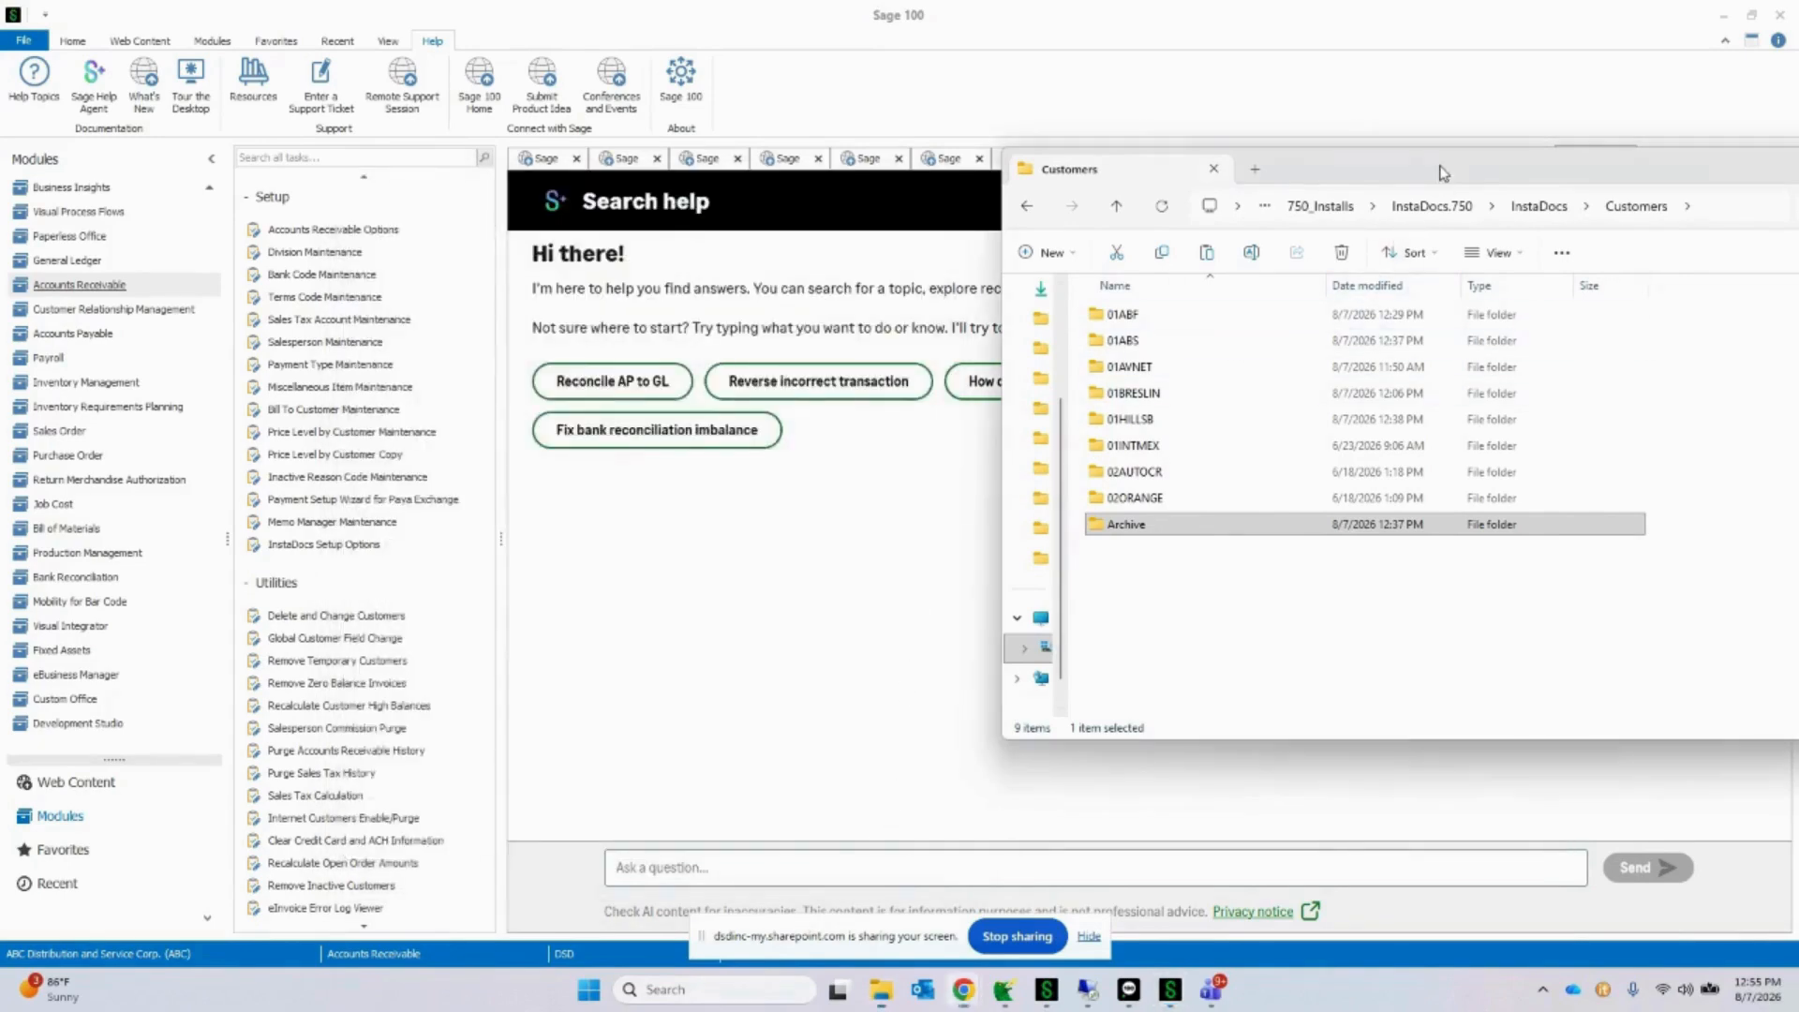
drag(1442, 174, 1798, 178)
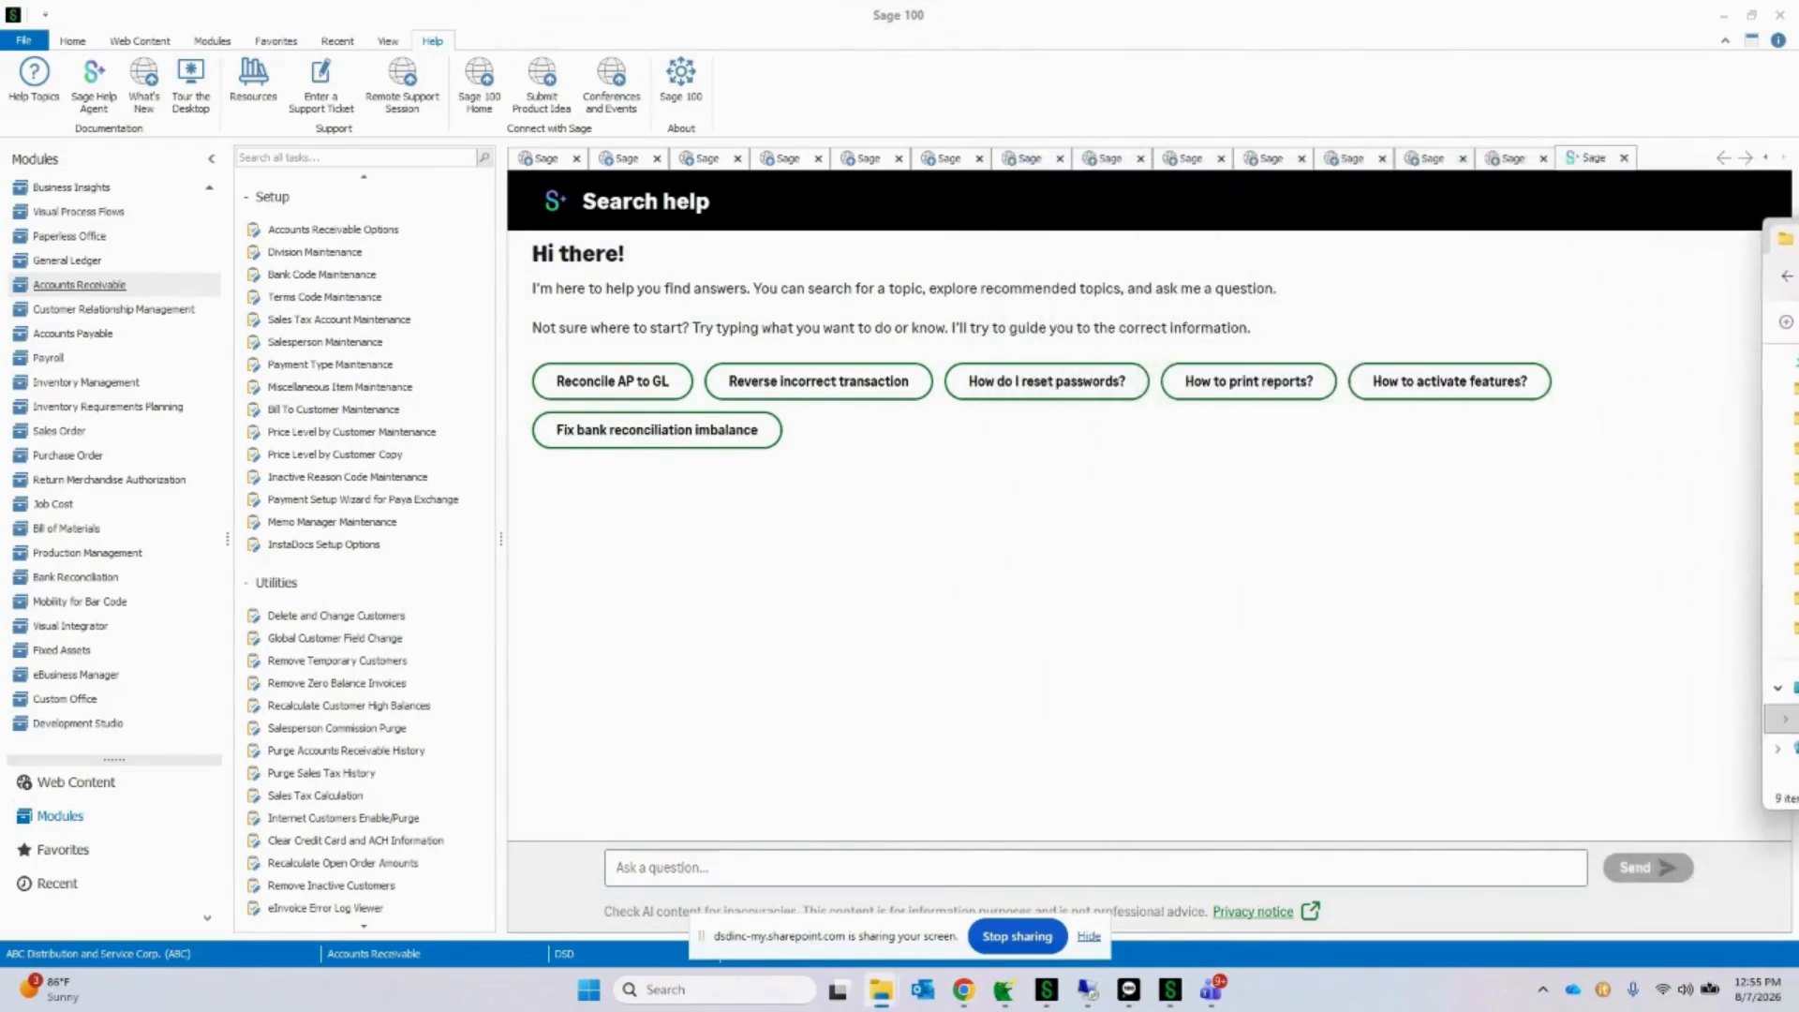
scroll(309, 450, up, 2)
scroll(136, 385, up, 1)
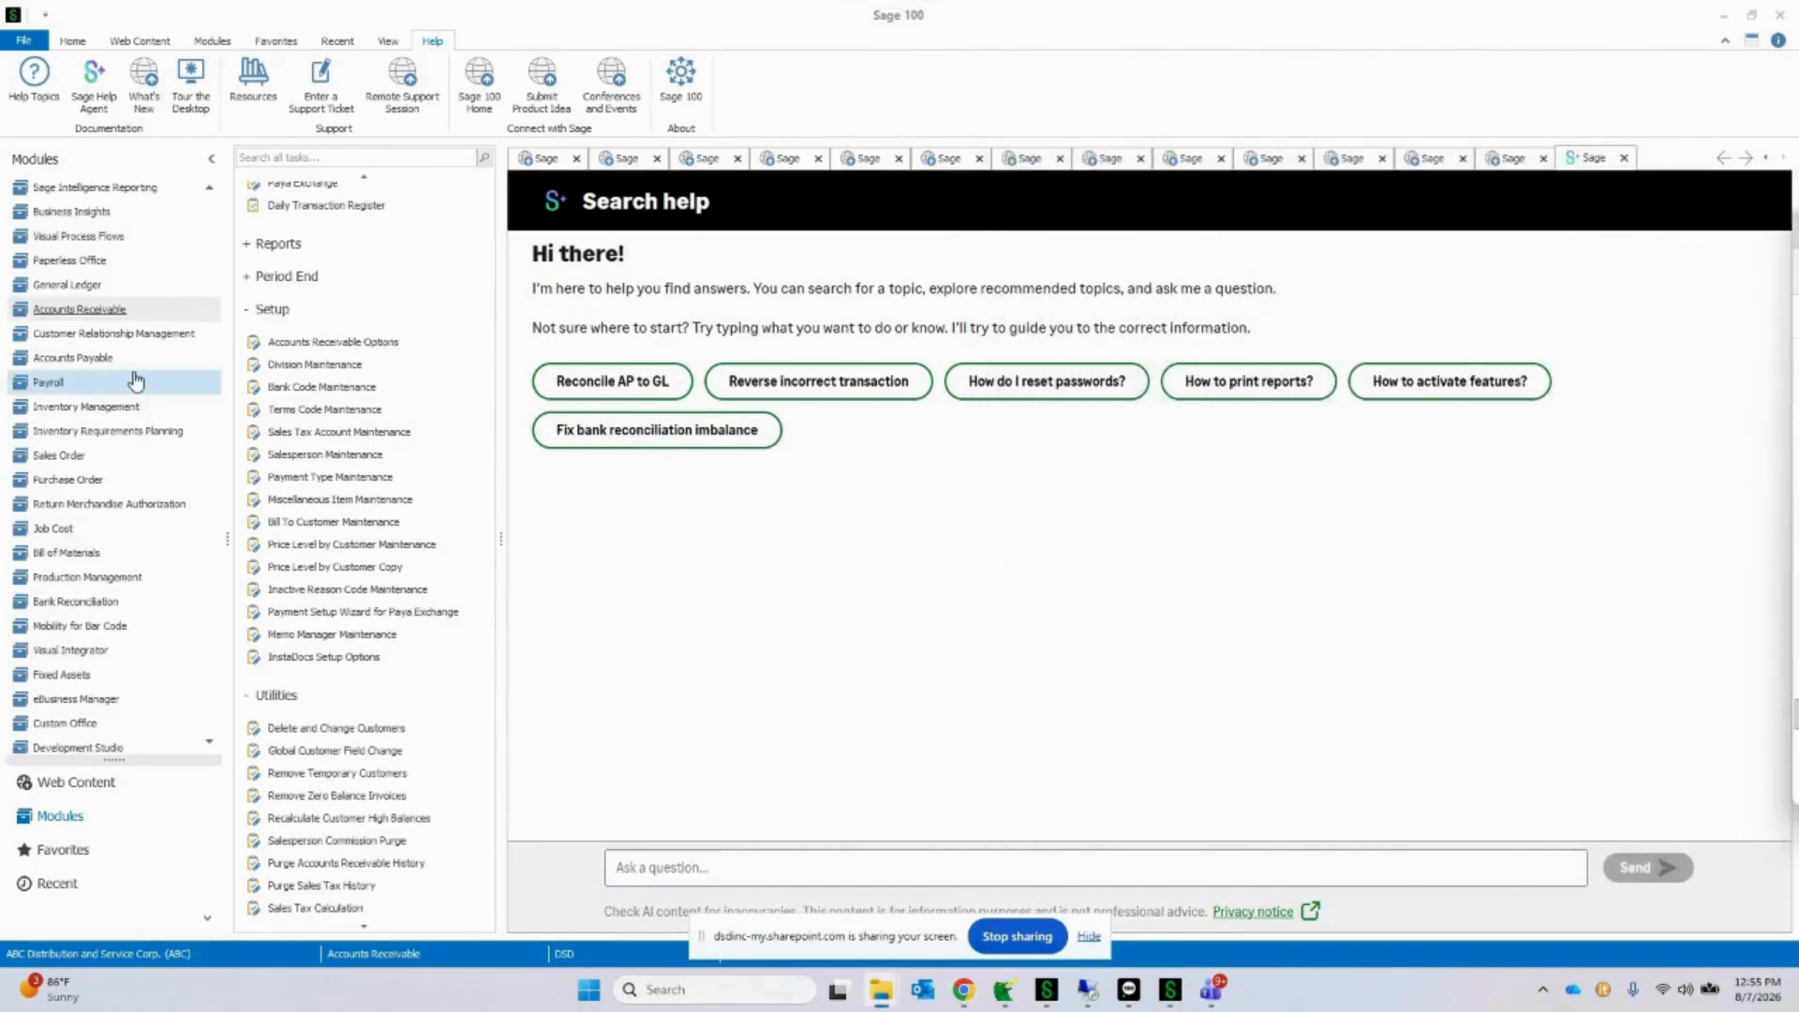
scroll(393, 389, up, 3)
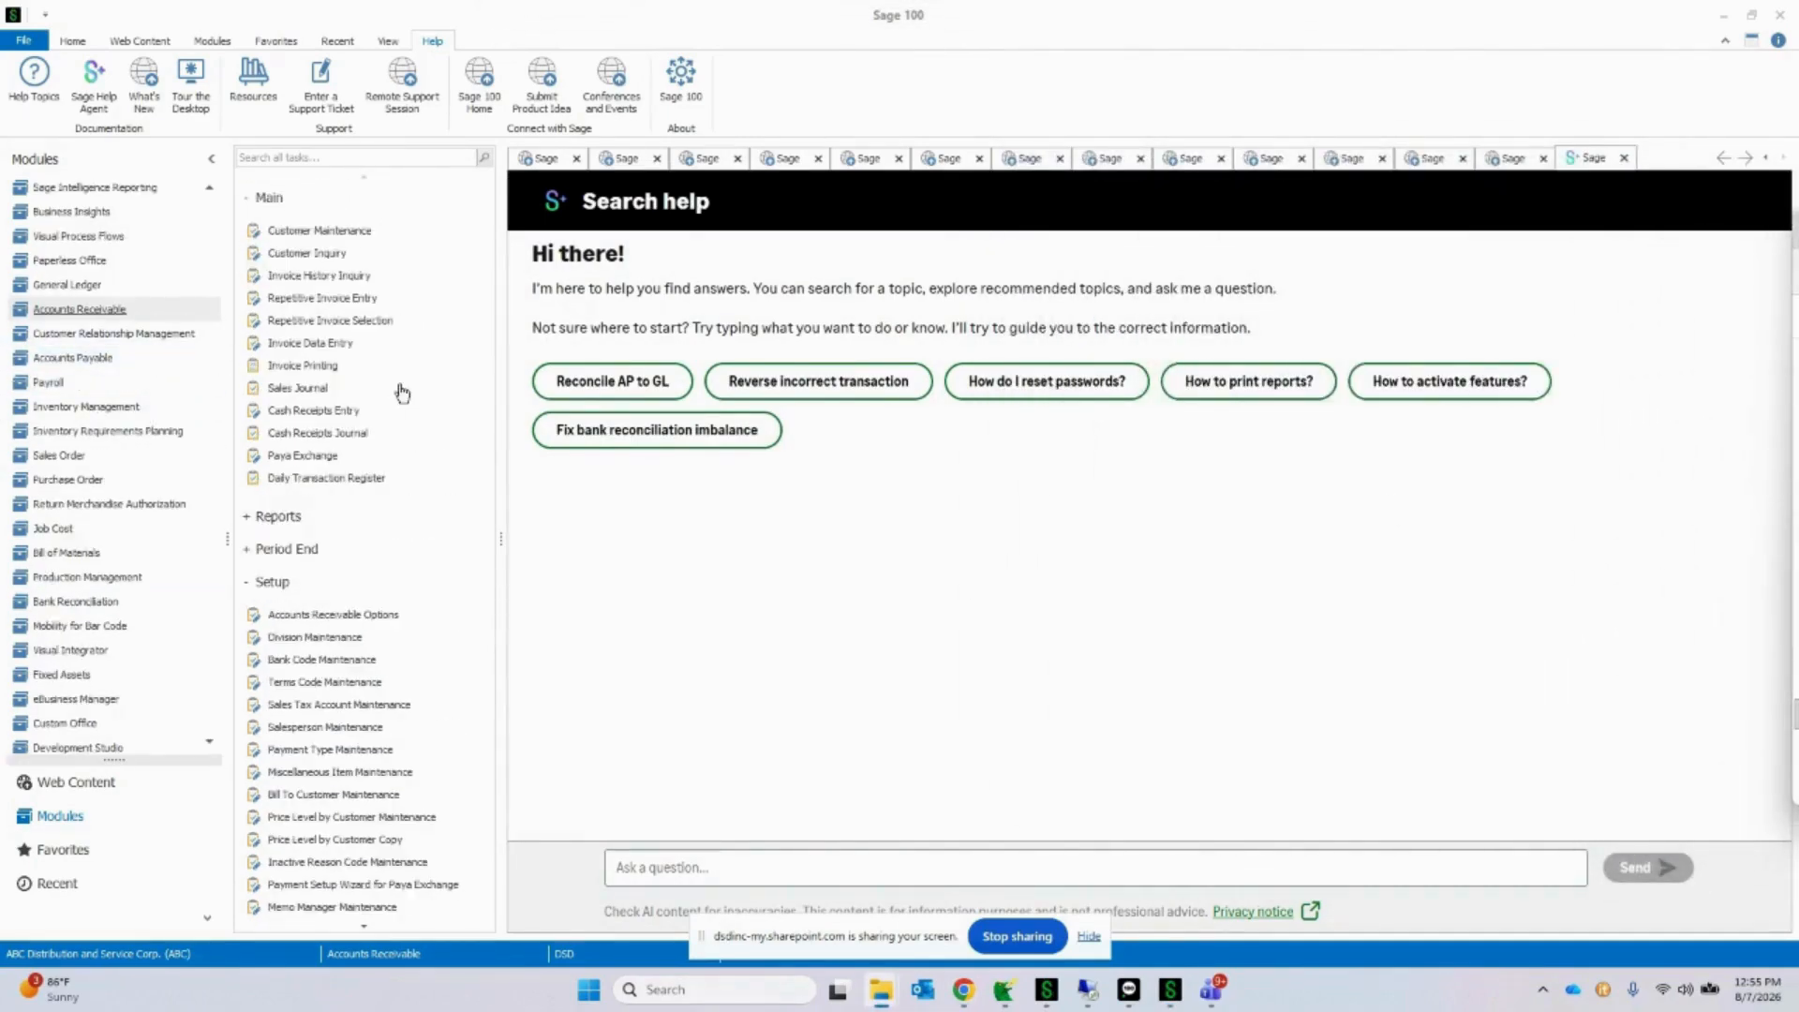
click(334, 345)
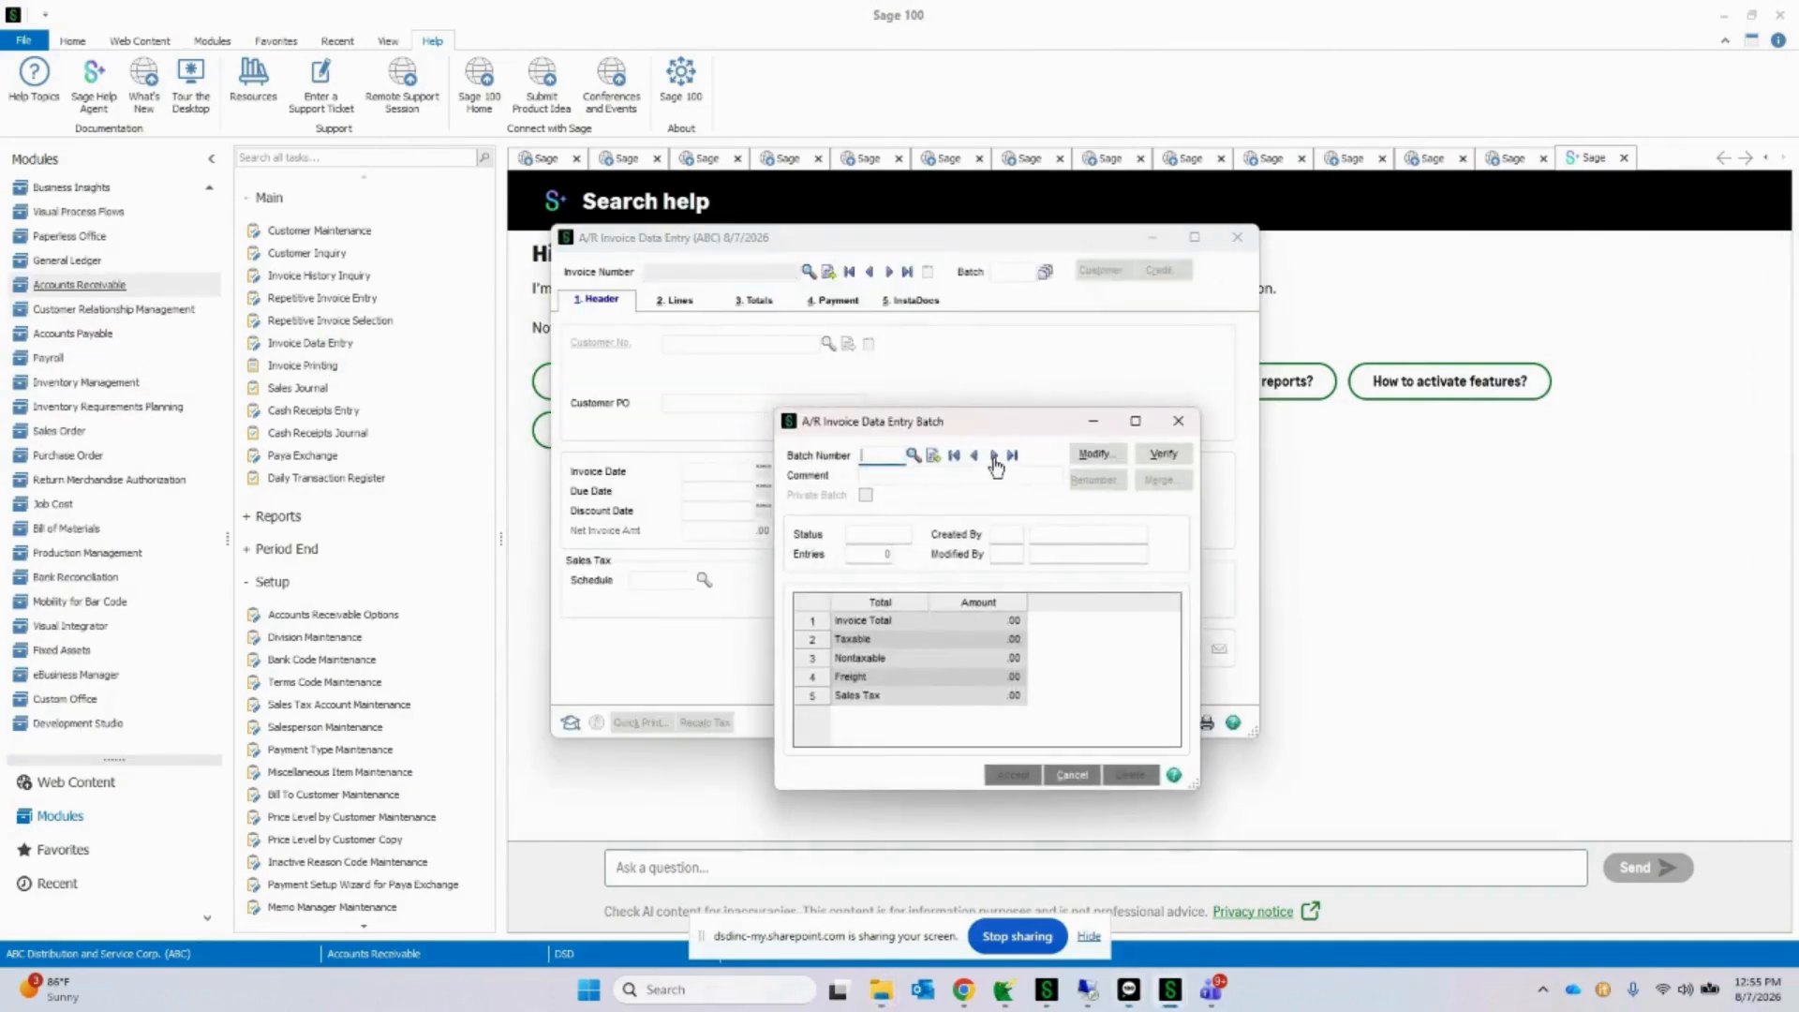
click(995, 458)
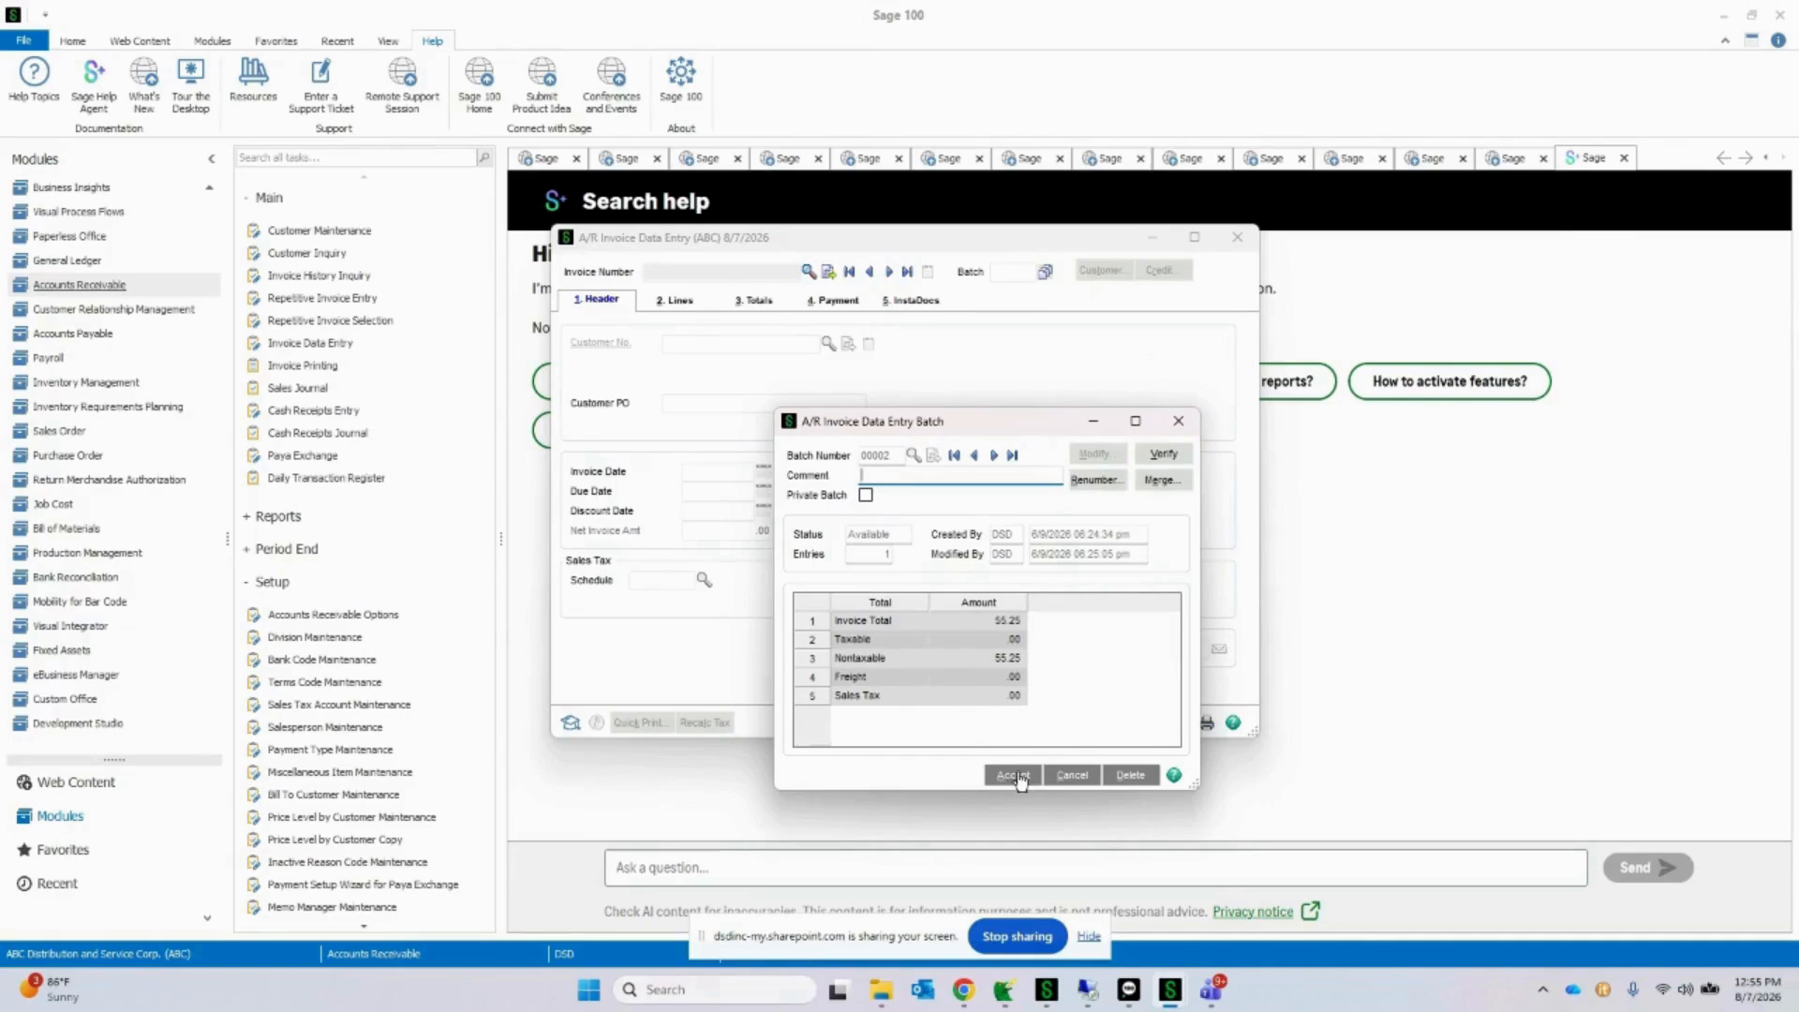
click(1016, 777)
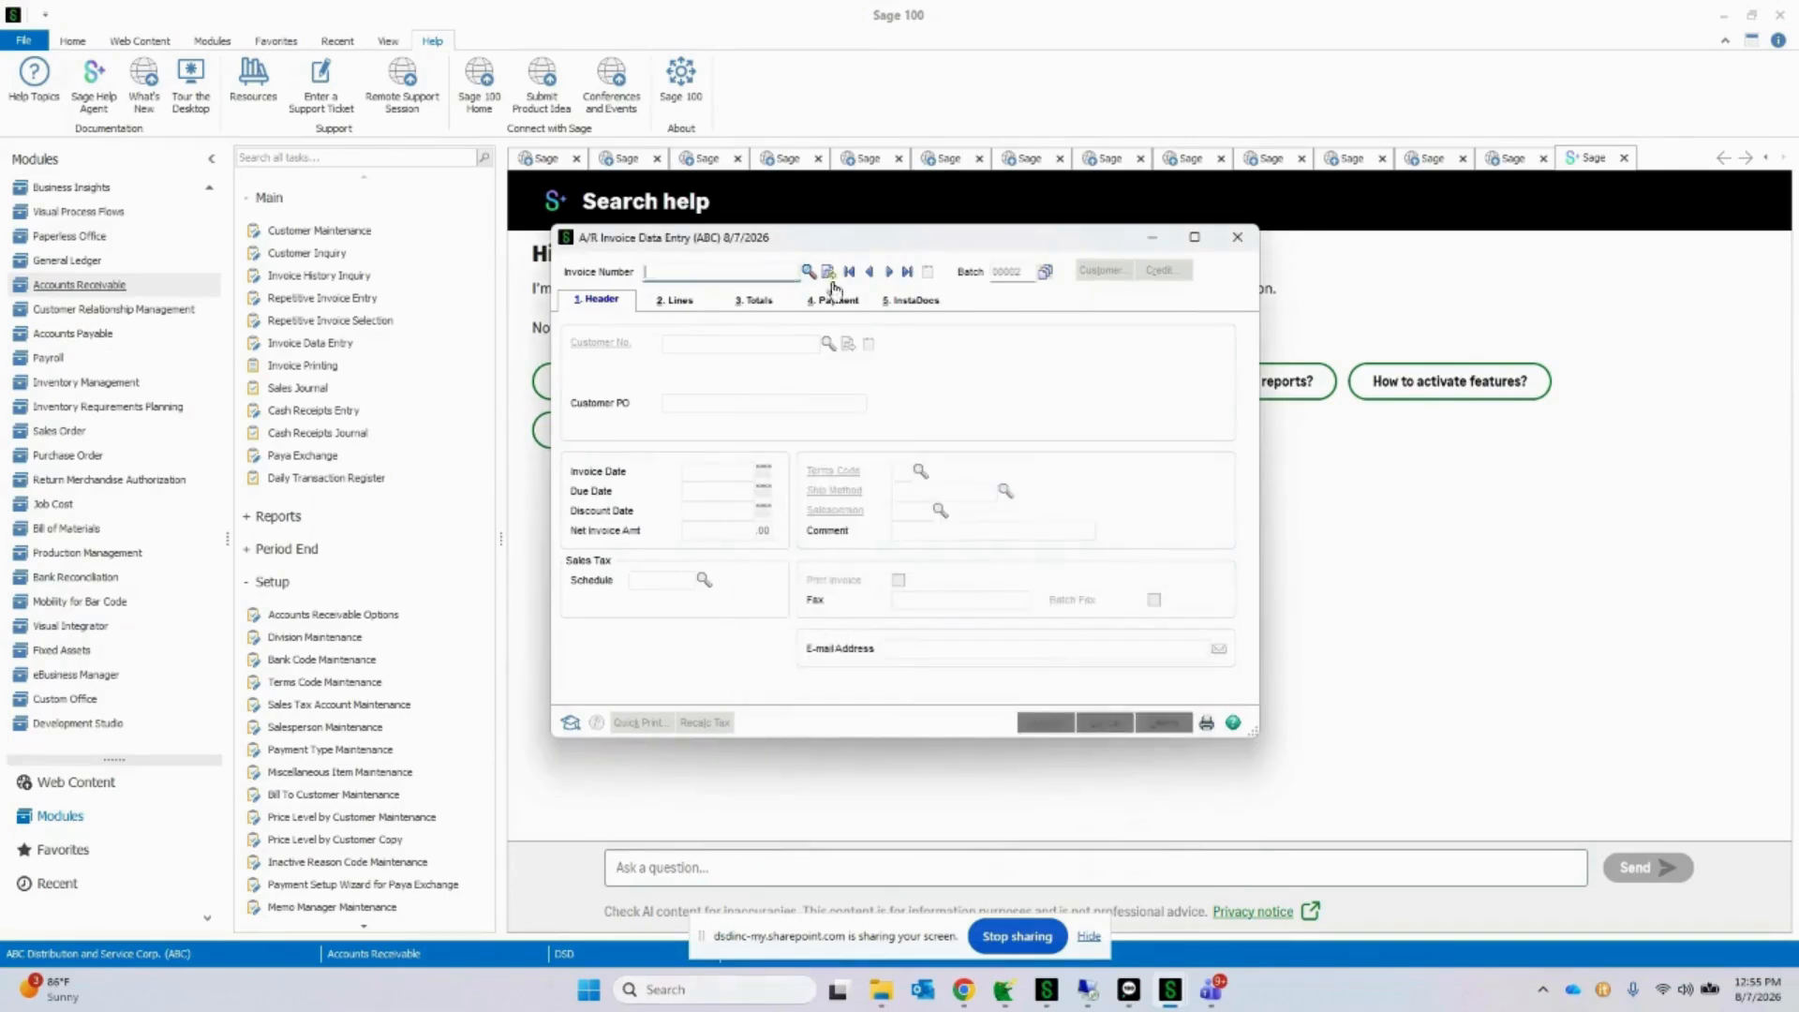
Step: Start an invoice in the batch for customer American Business Futures and open its line items
click(828, 343)
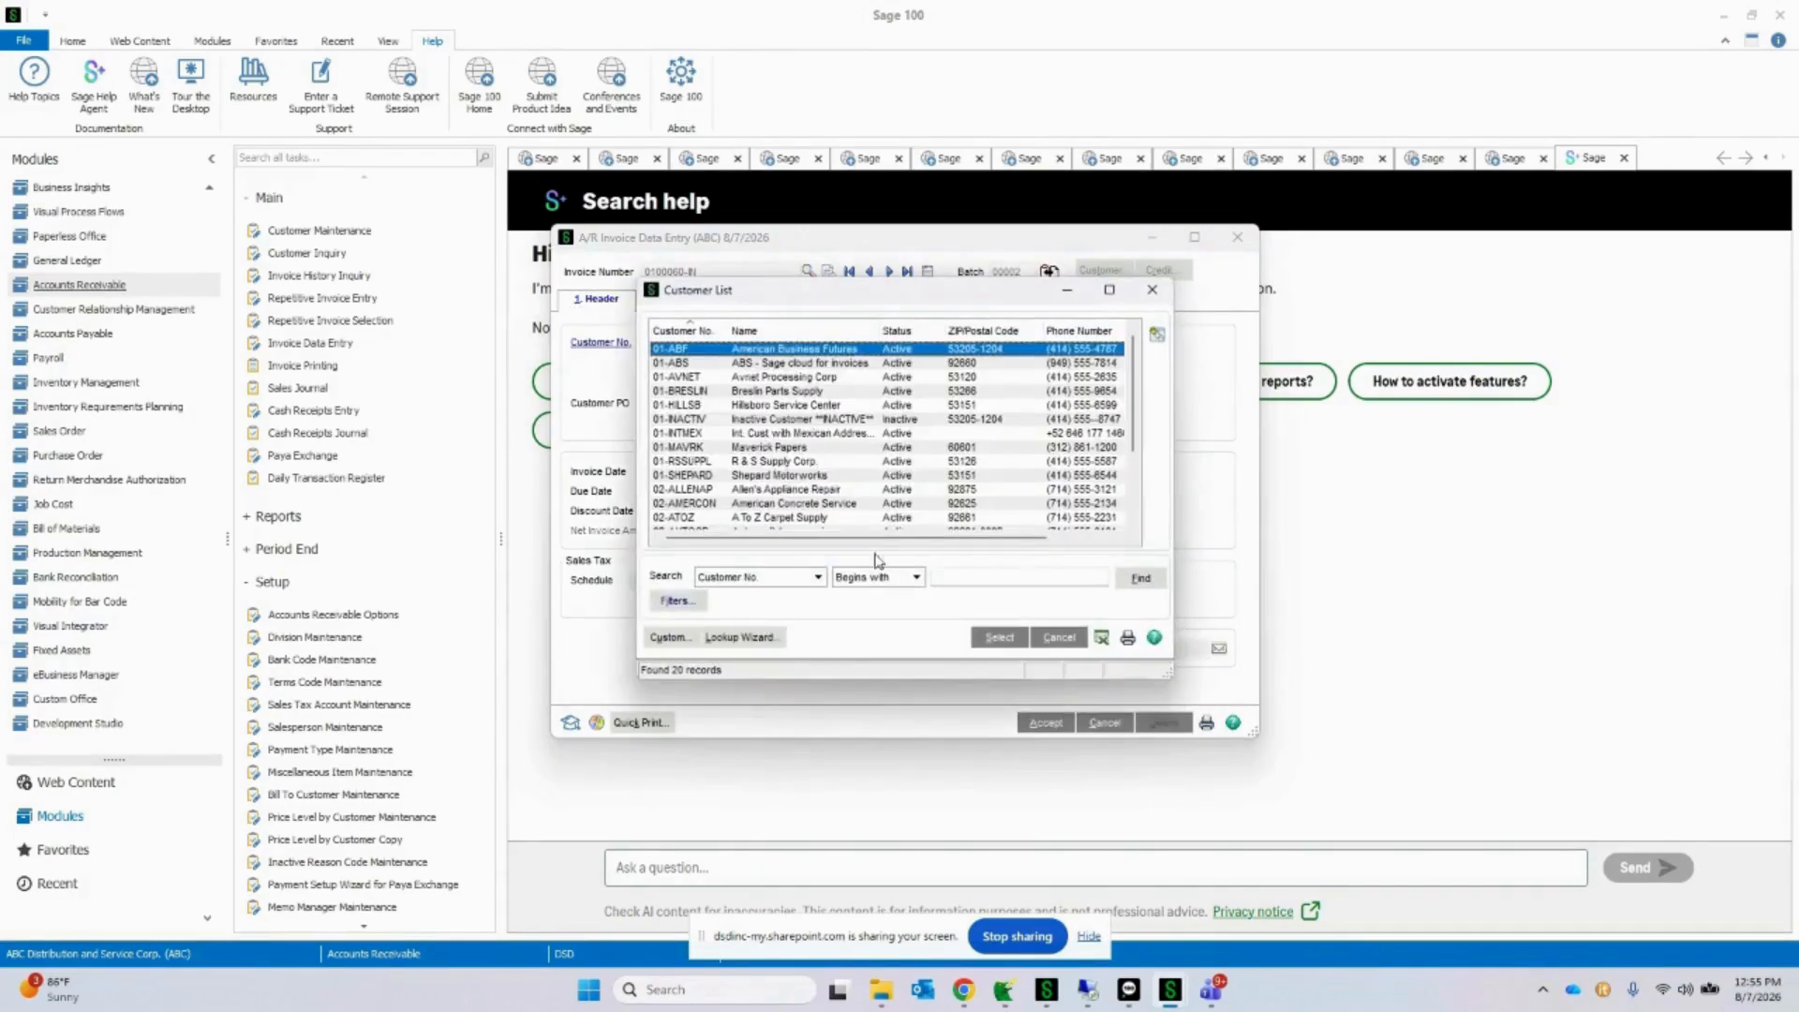
click(1000, 639)
click(679, 300)
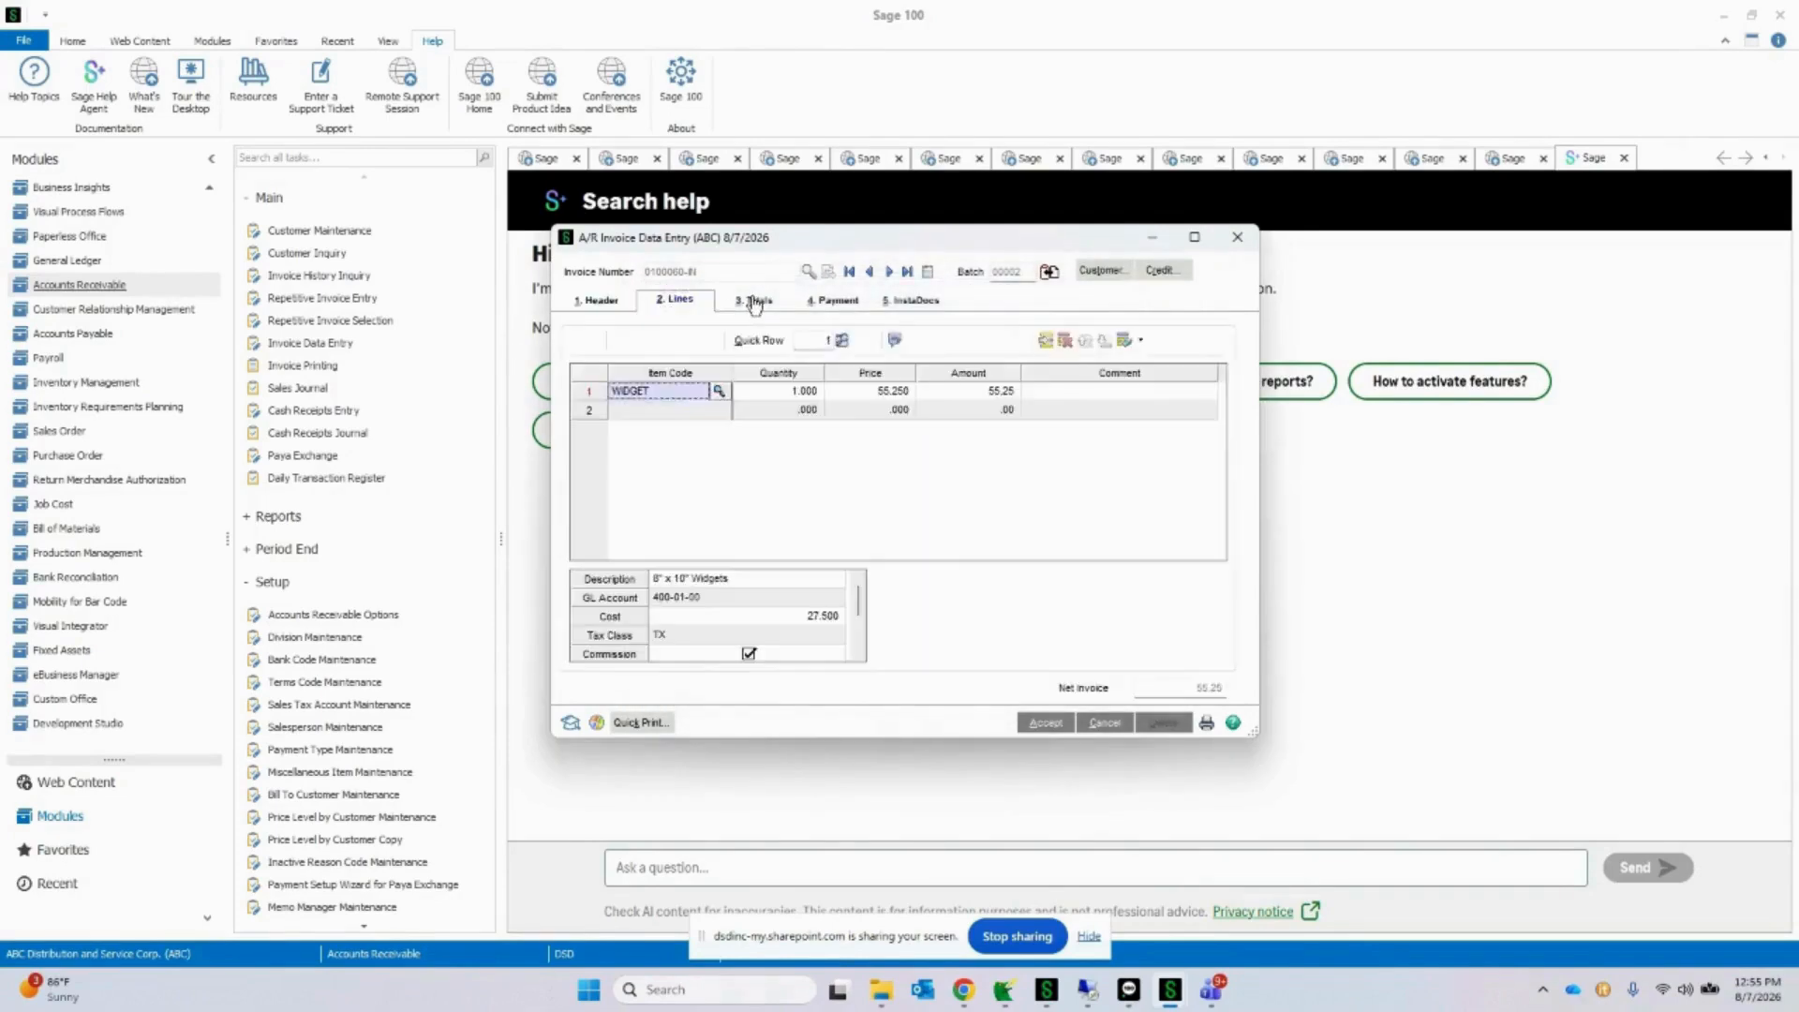
Step: Open the invoice's InstaDocs documents and add IMMU540.pdf to them from the MANUALS folder in File Explorer
click(754, 300)
click(914, 300)
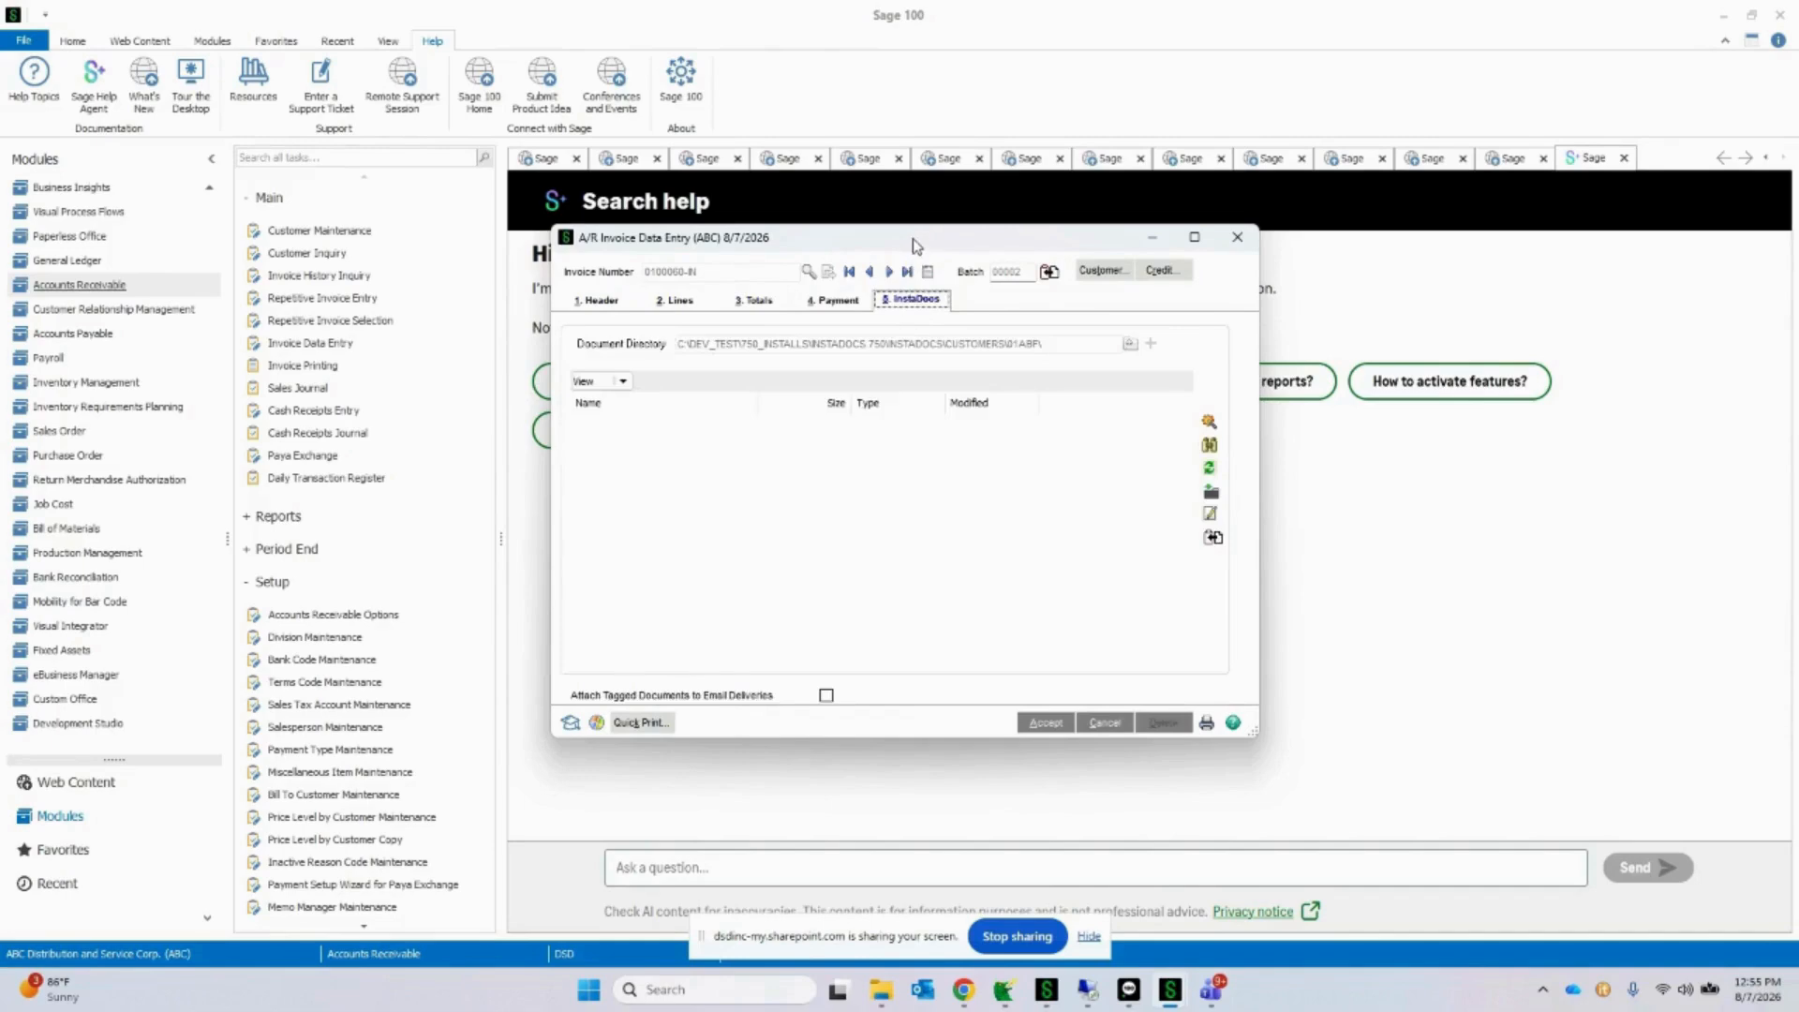
drag(913, 242, 671, 177)
drag(657, 212, 655, 217)
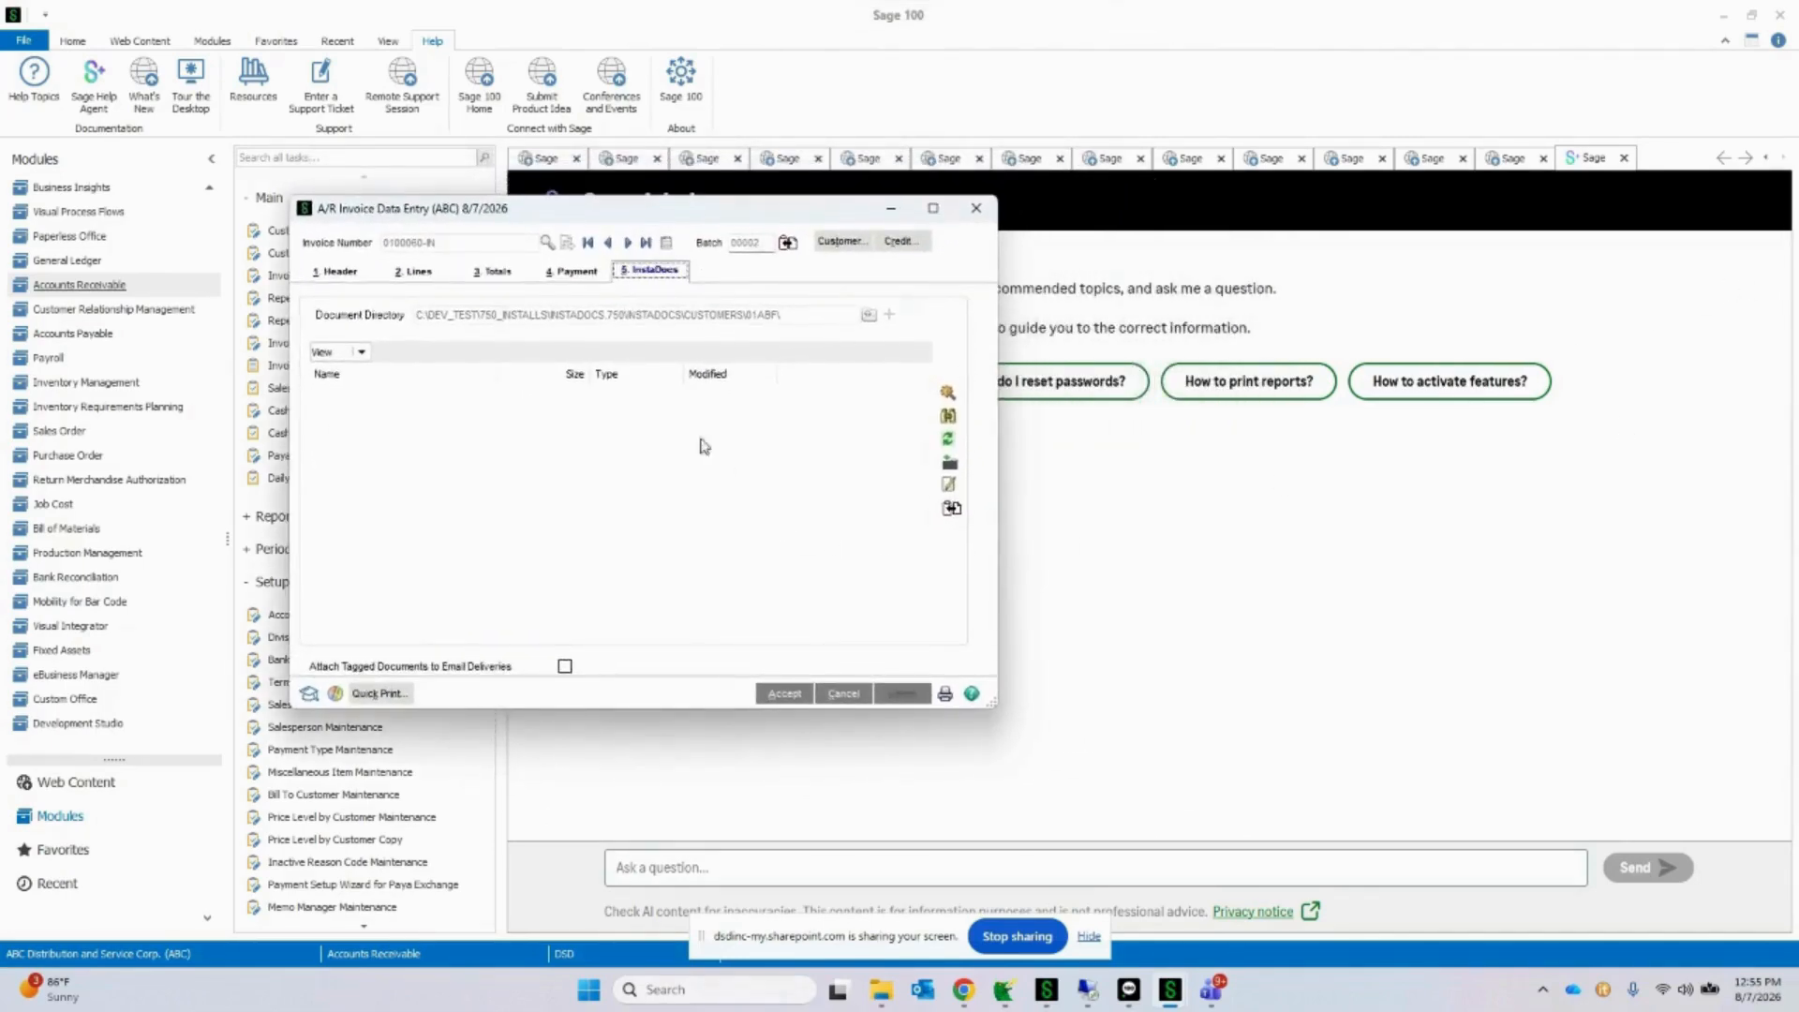
mouse_move(1798, 234)
mouse_down()
mouse_move(1739, 174)
mouse_move(1798, 211)
mouse_up()
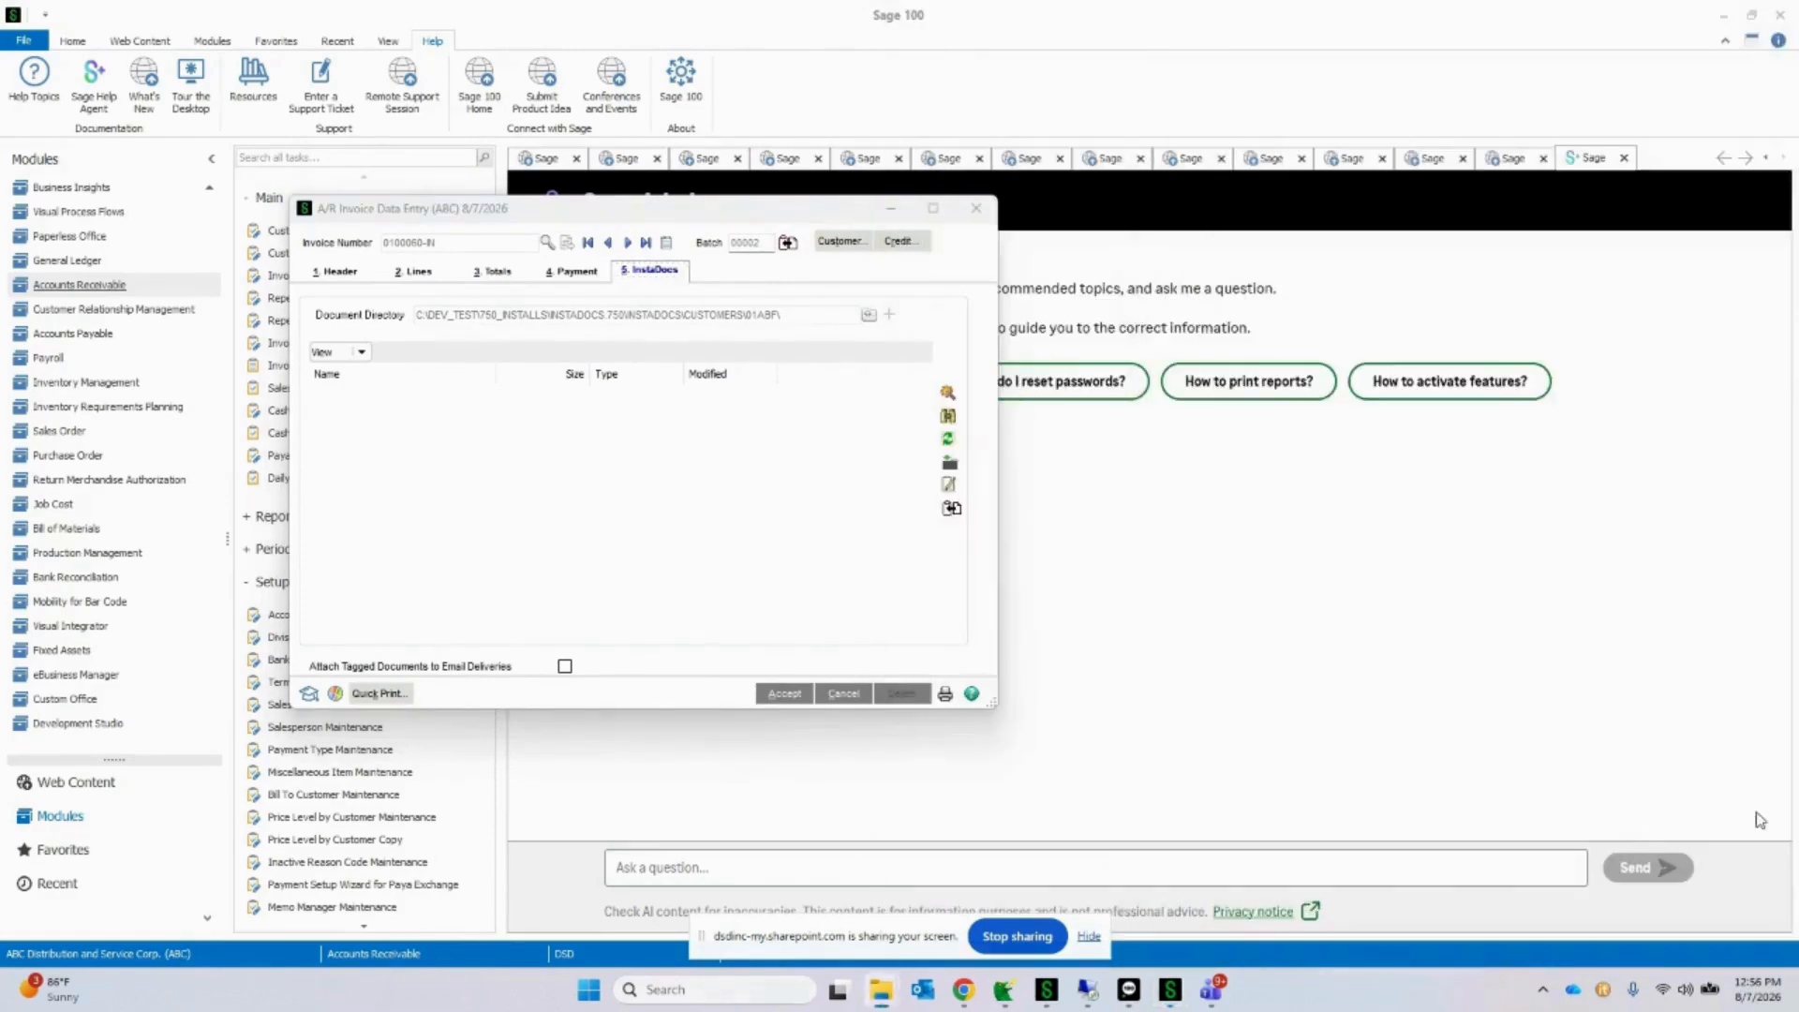
mouse_move(883, 1000)
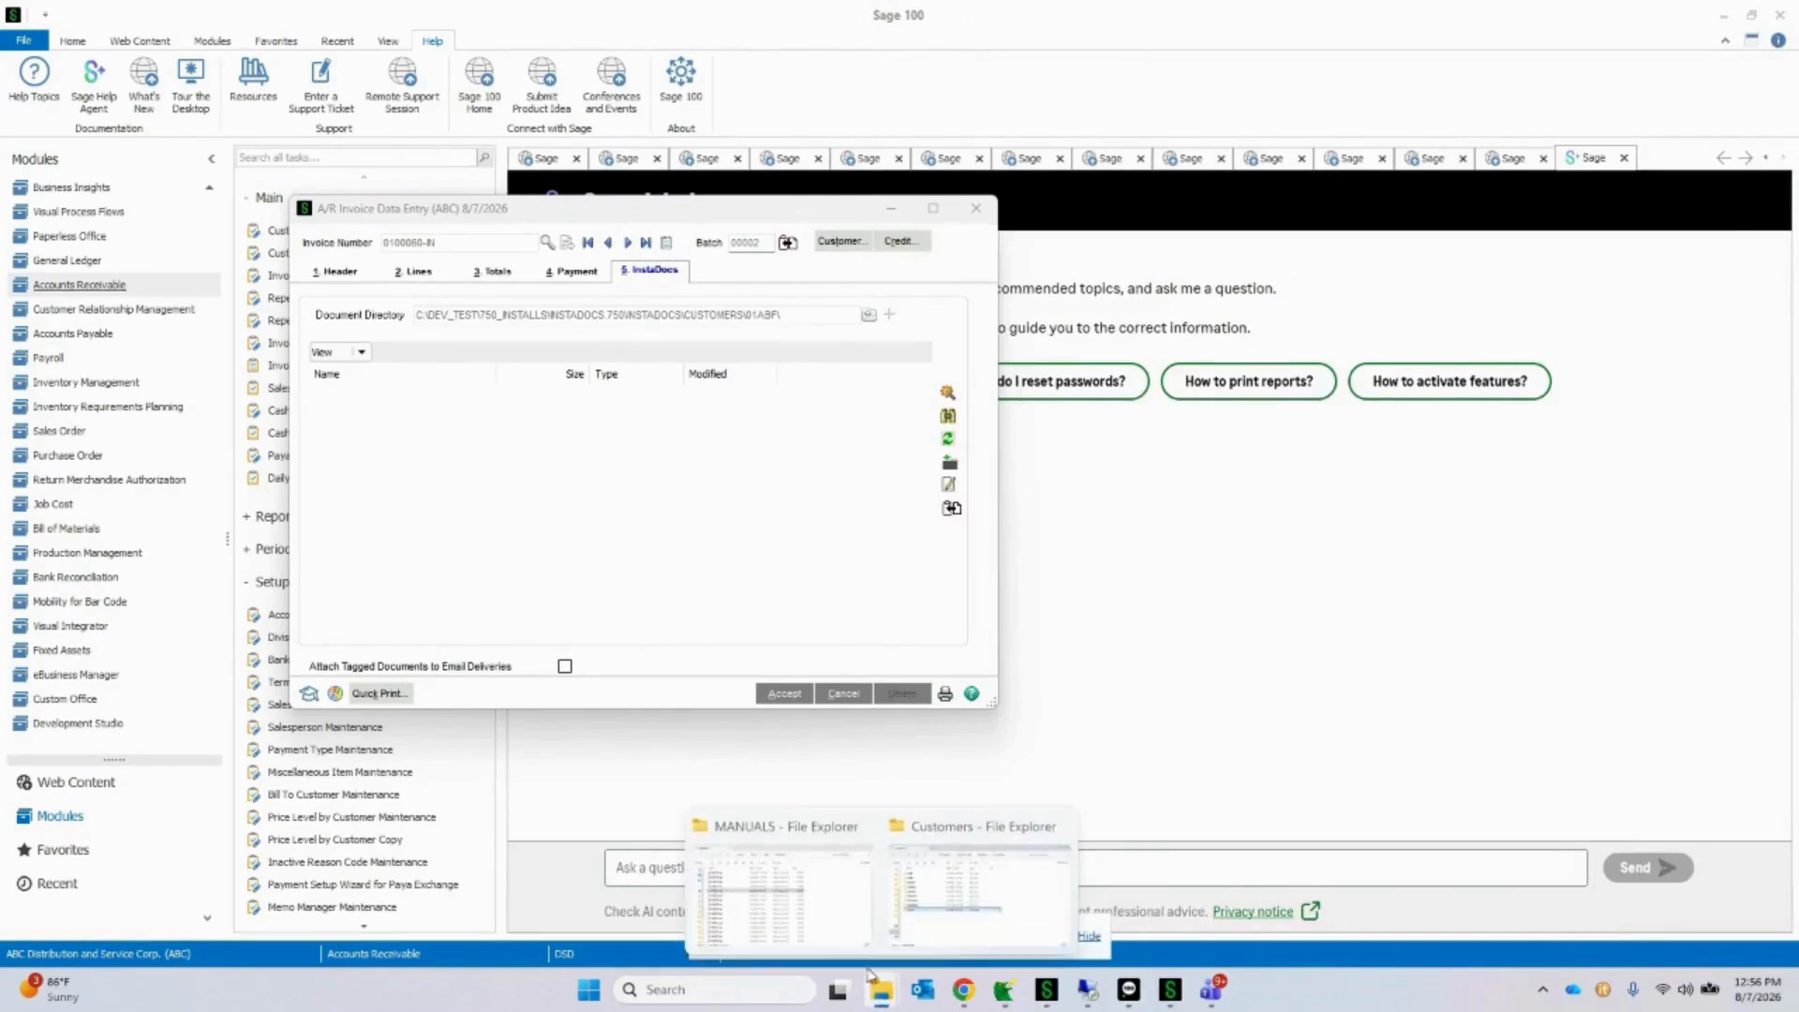
drag(1798, 230, 1500, 151)
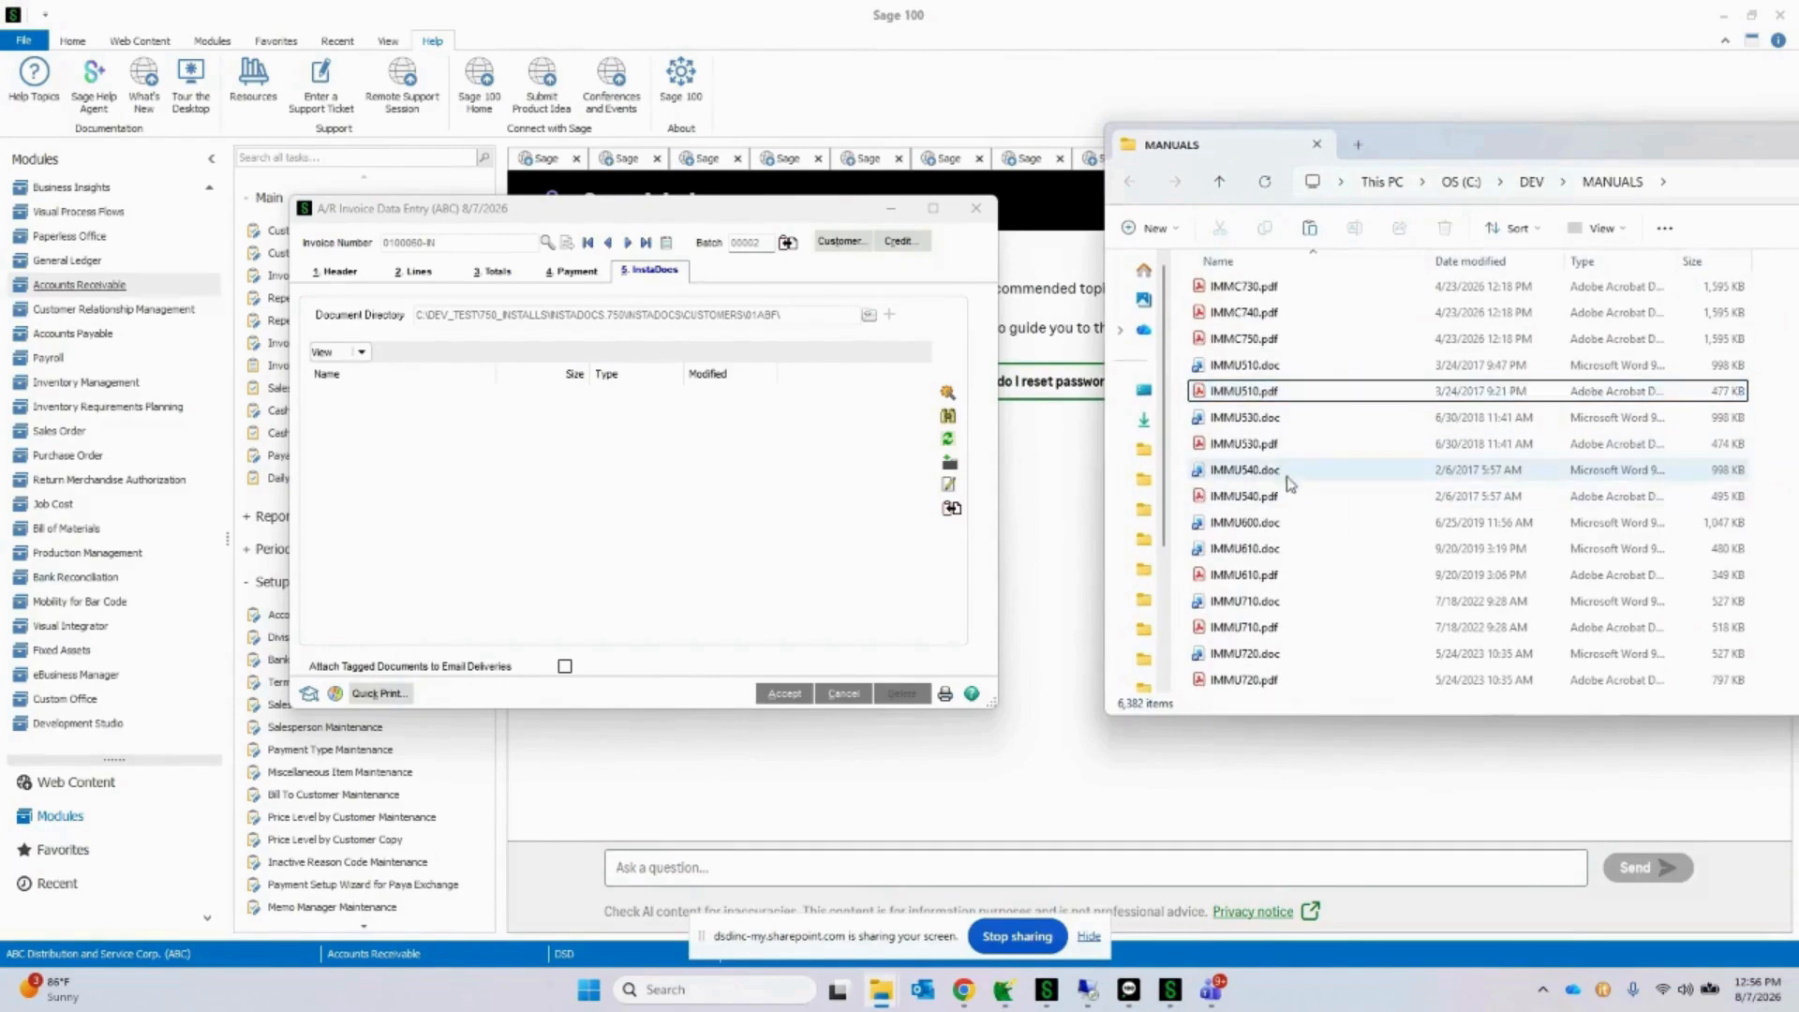
drag(1284, 496, 430, 497)
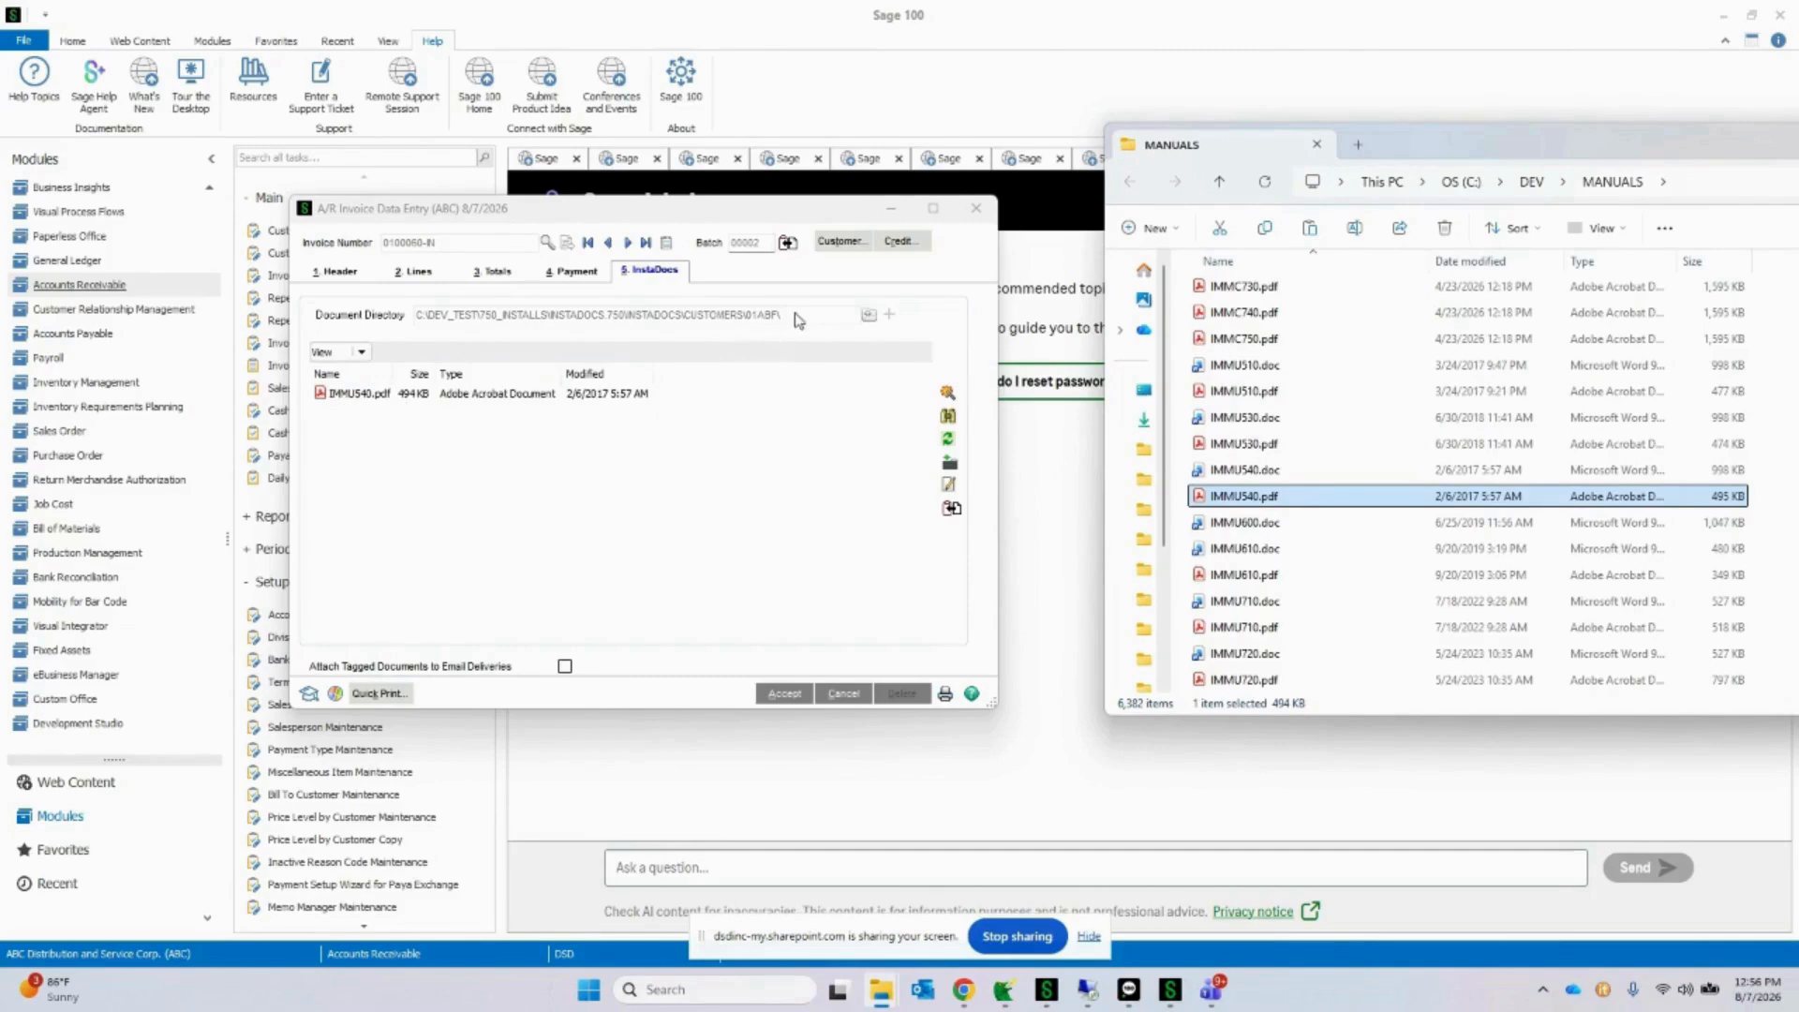
Step: Add the template tag CUSTOMER PO to IMMU540.pdf as a second tag and save its tag entries
click(478, 397)
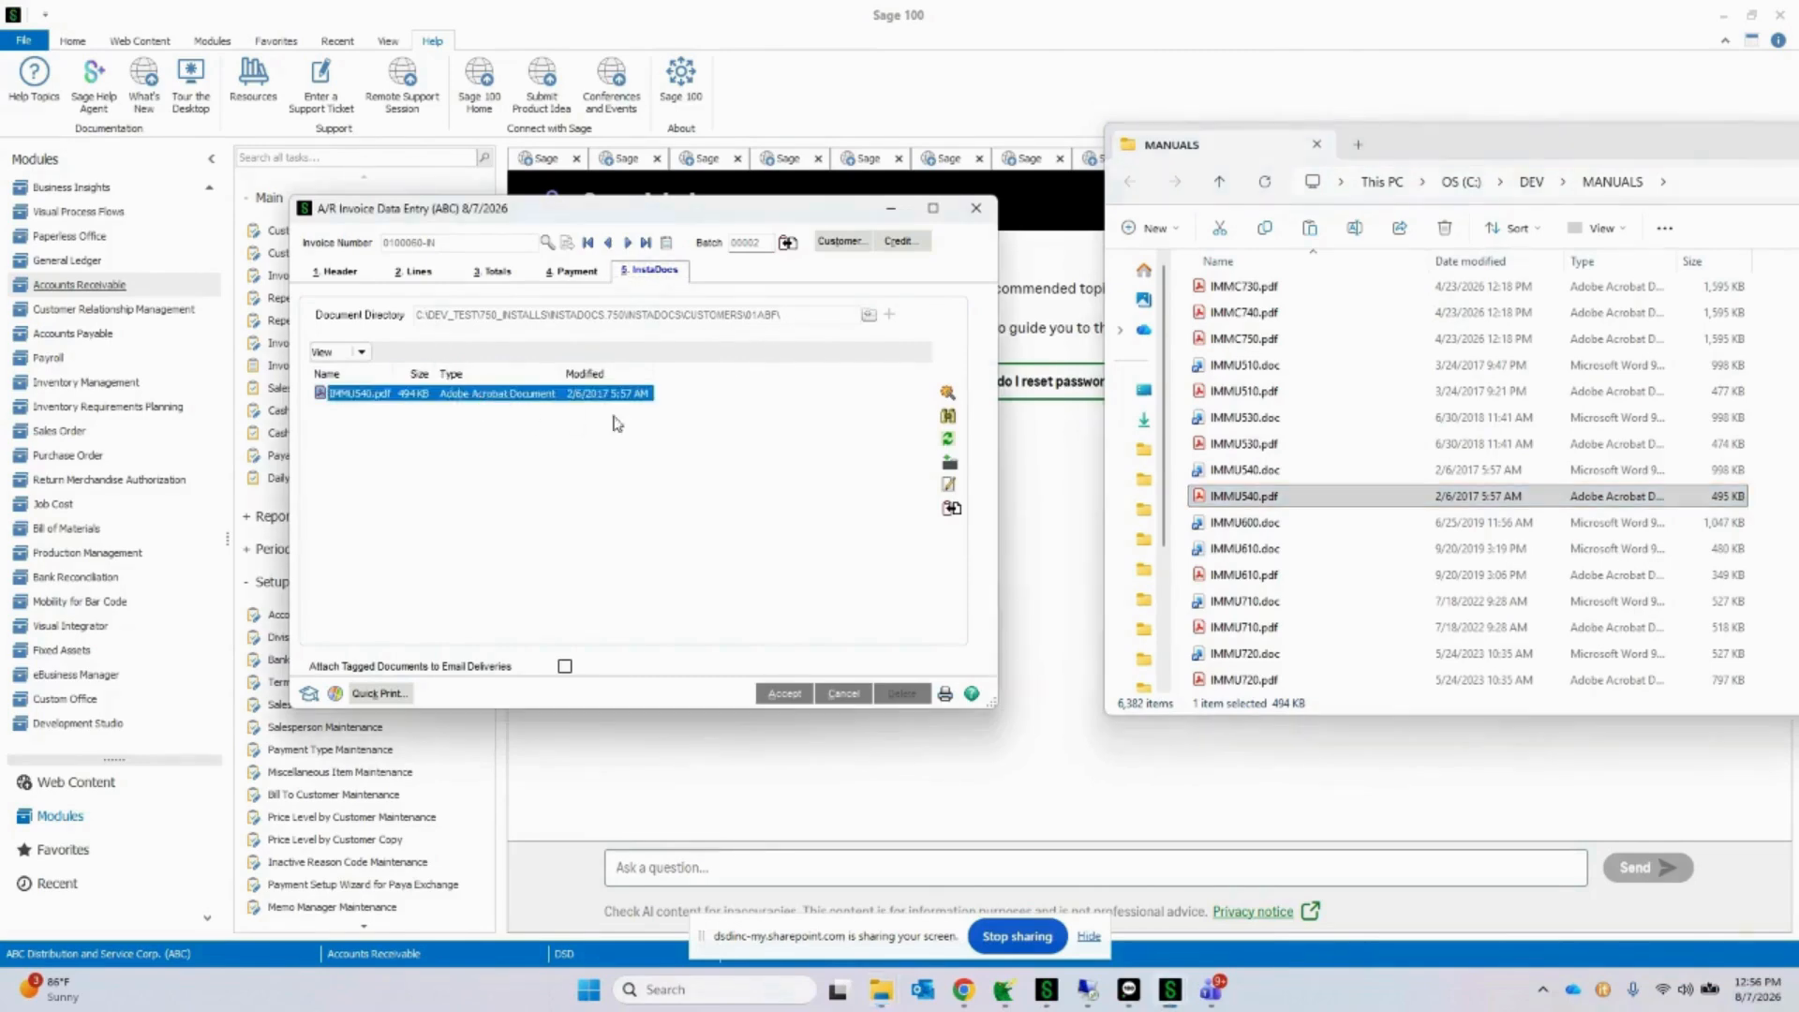
click(948, 395)
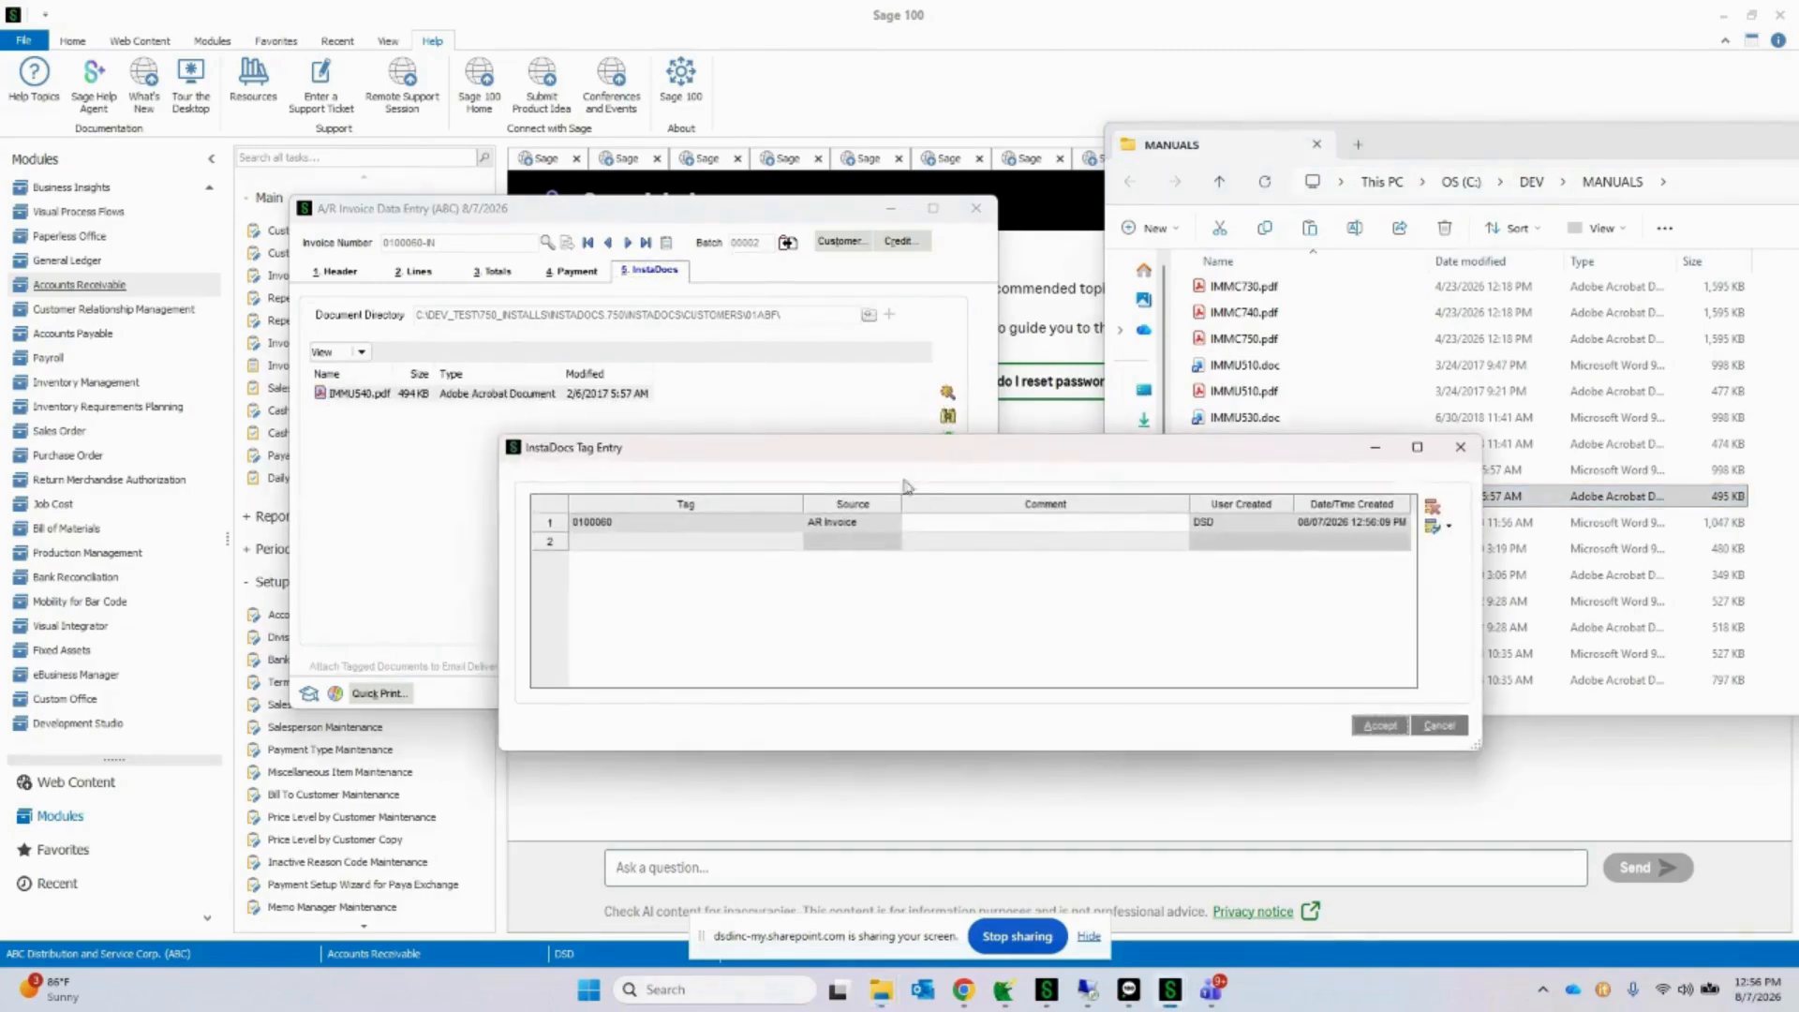
drag(898, 459, 710, 287)
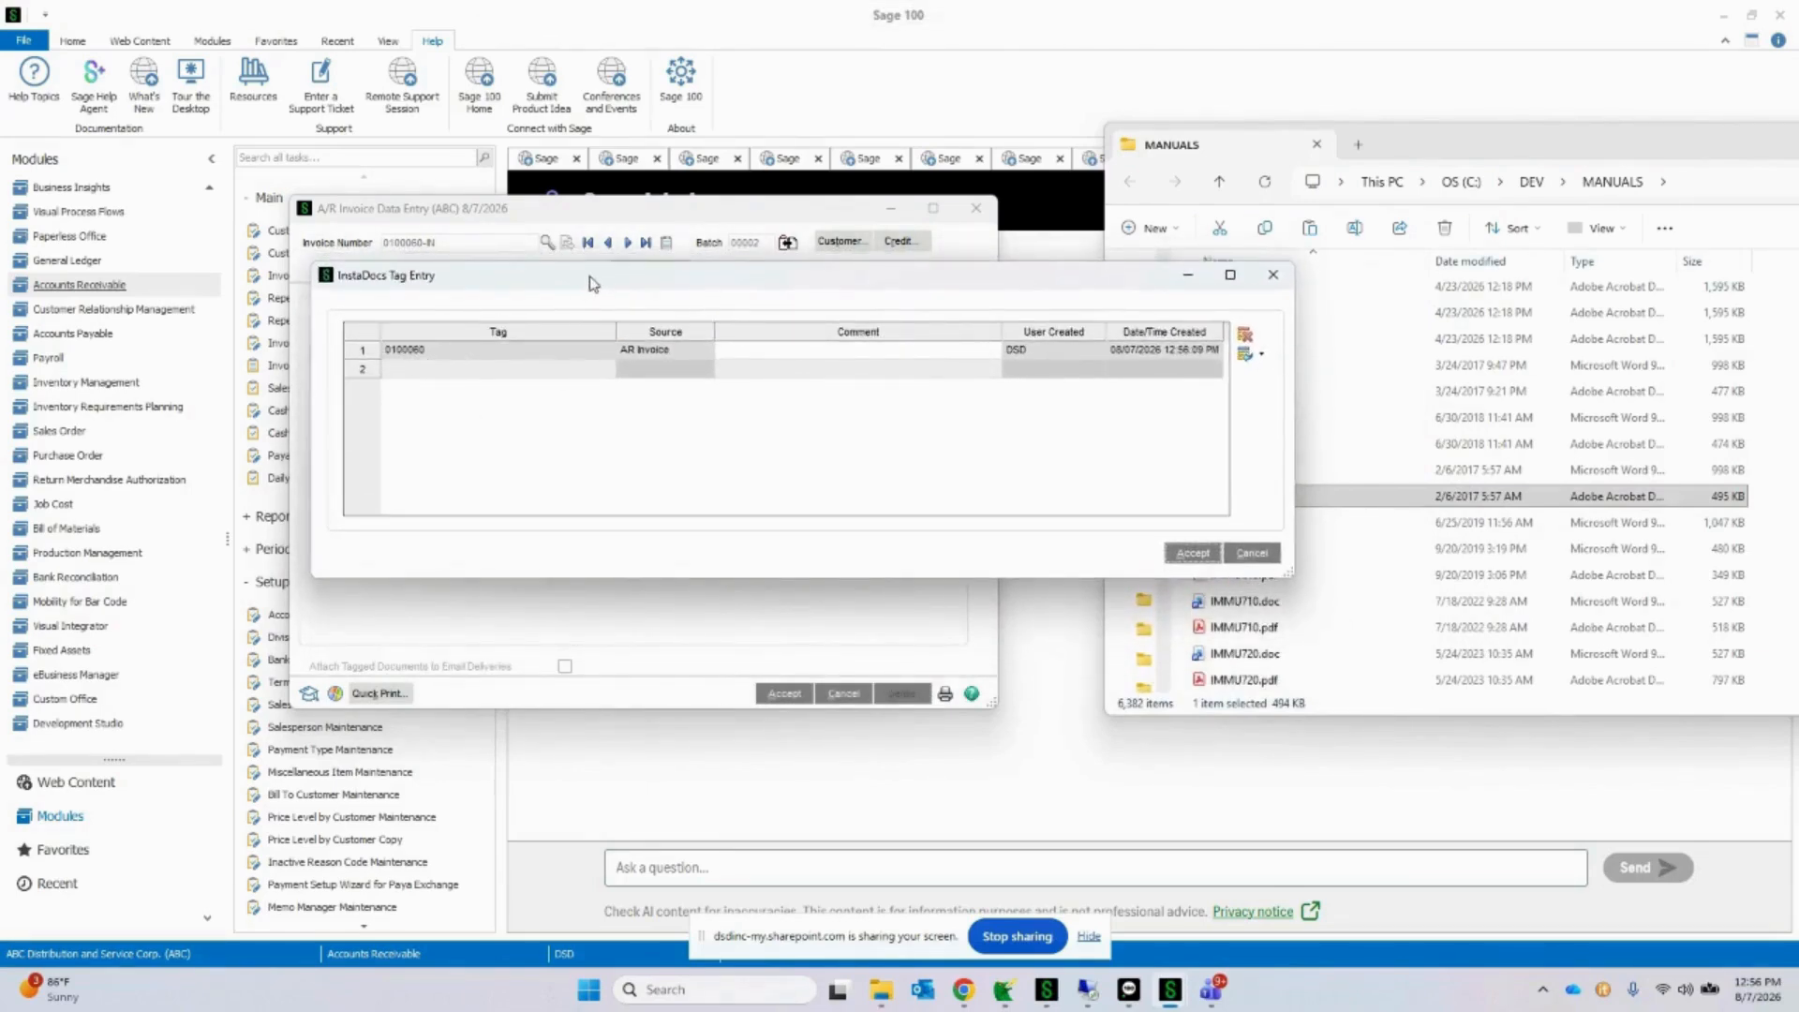
drag(590, 282, 991, 418)
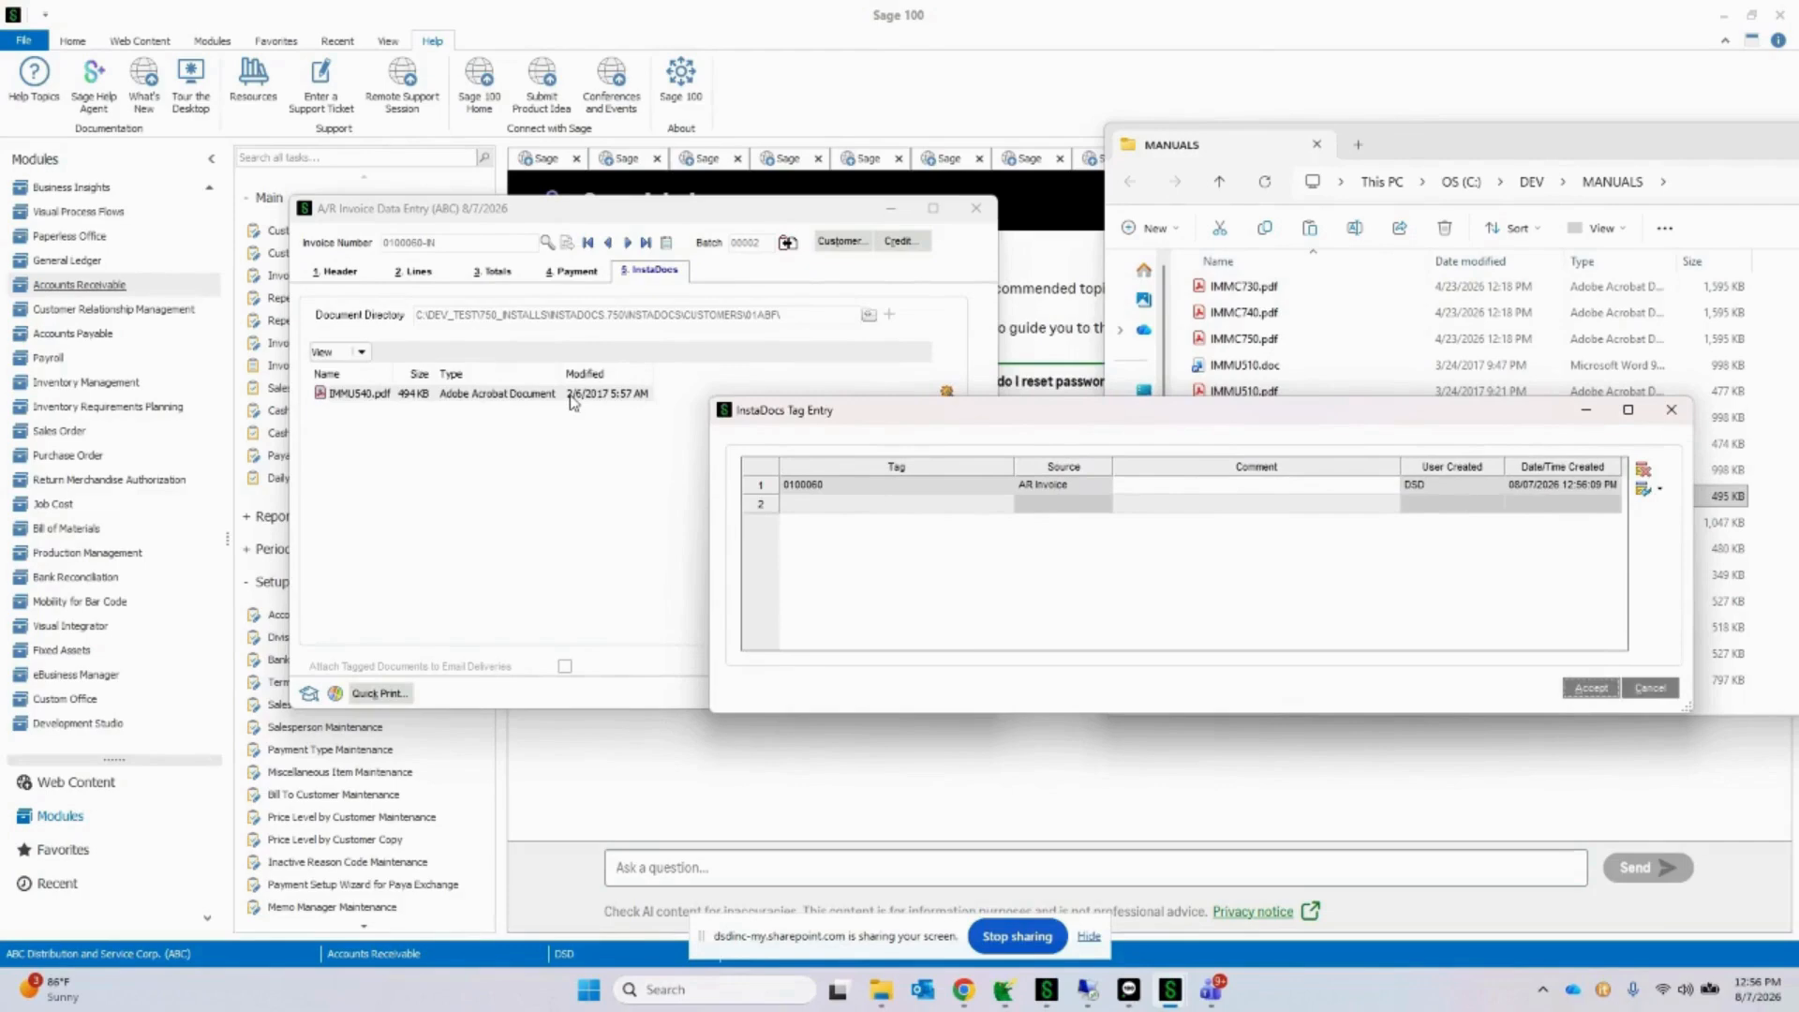
drag(886, 418, 672, 405)
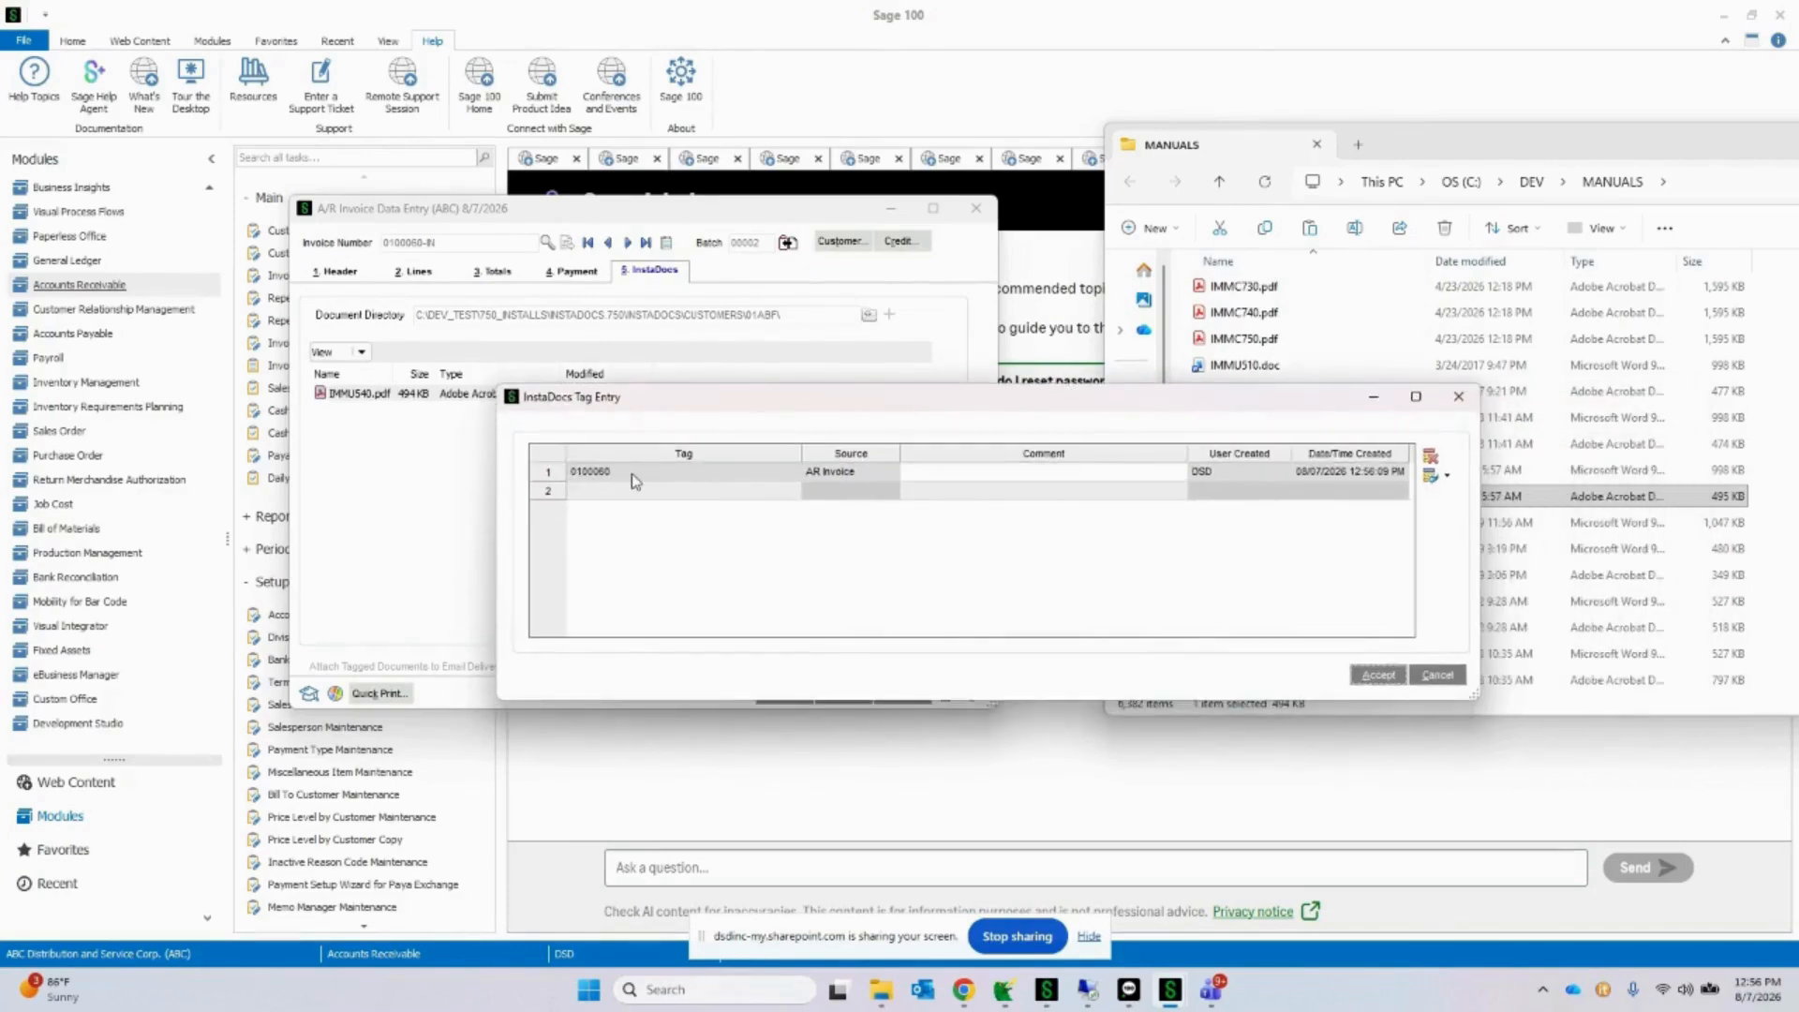
click(678, 493)
click(787, 491)
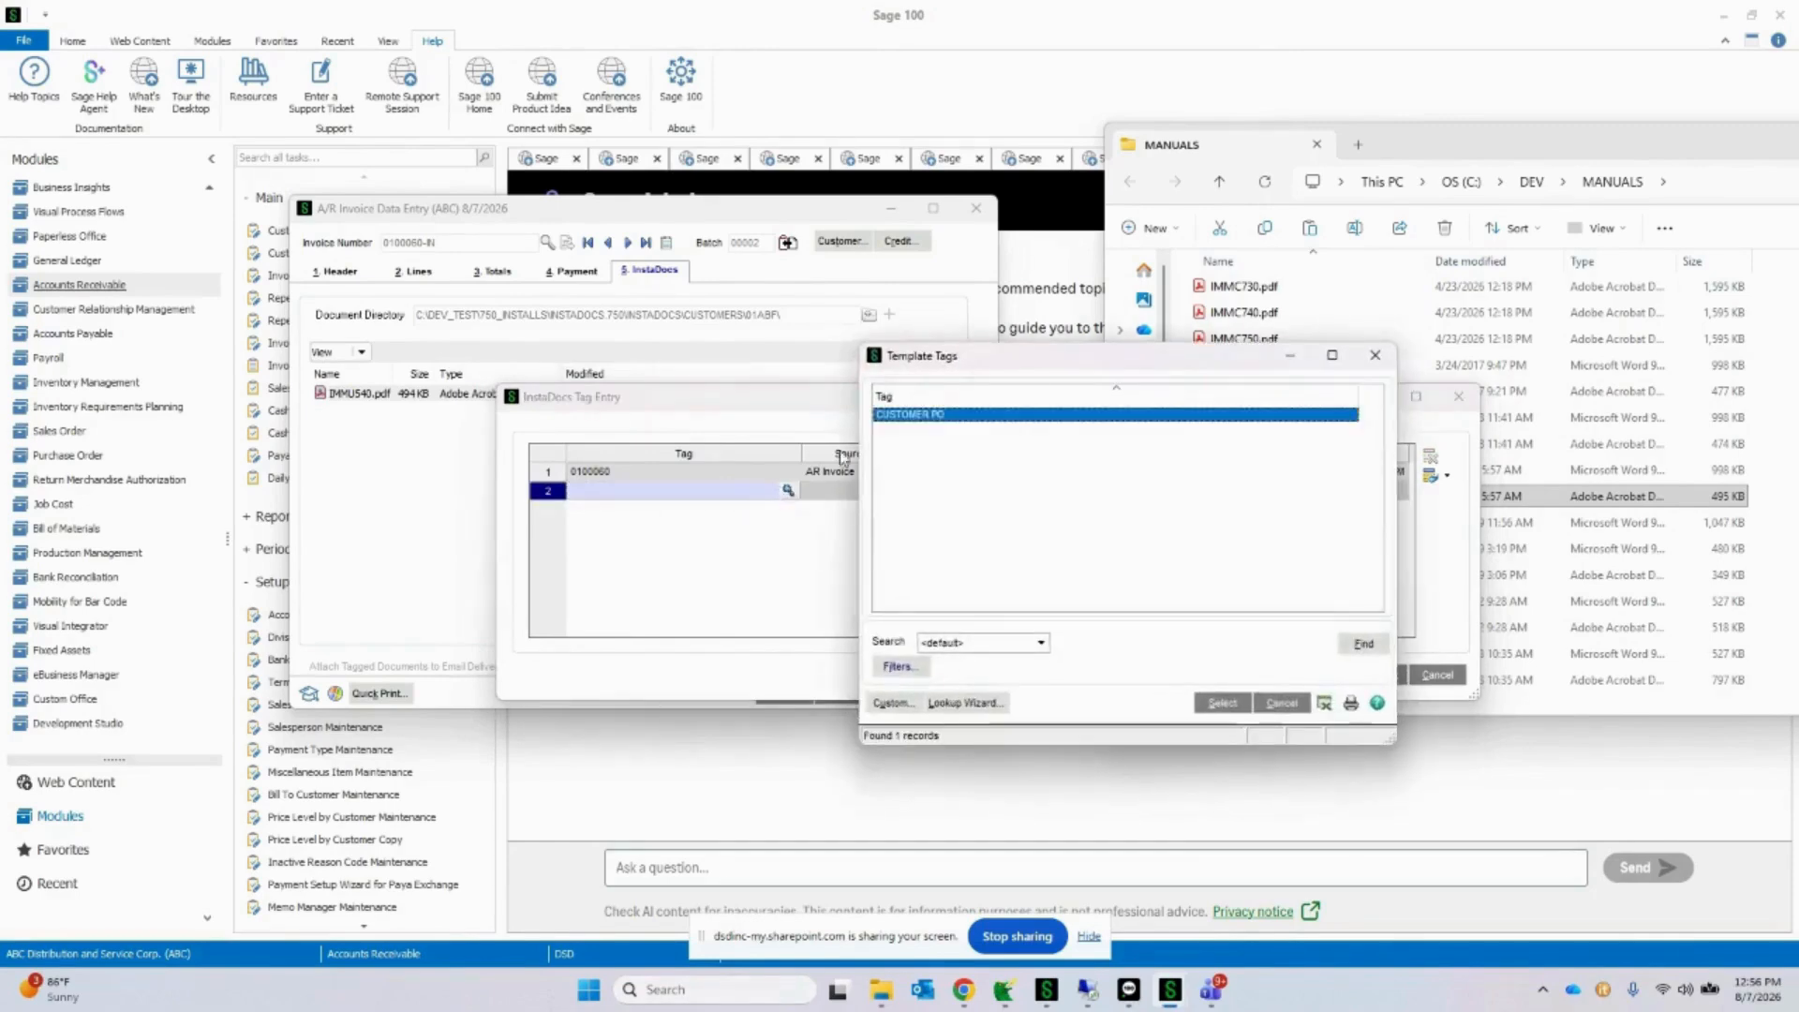
double_click(919, 423)
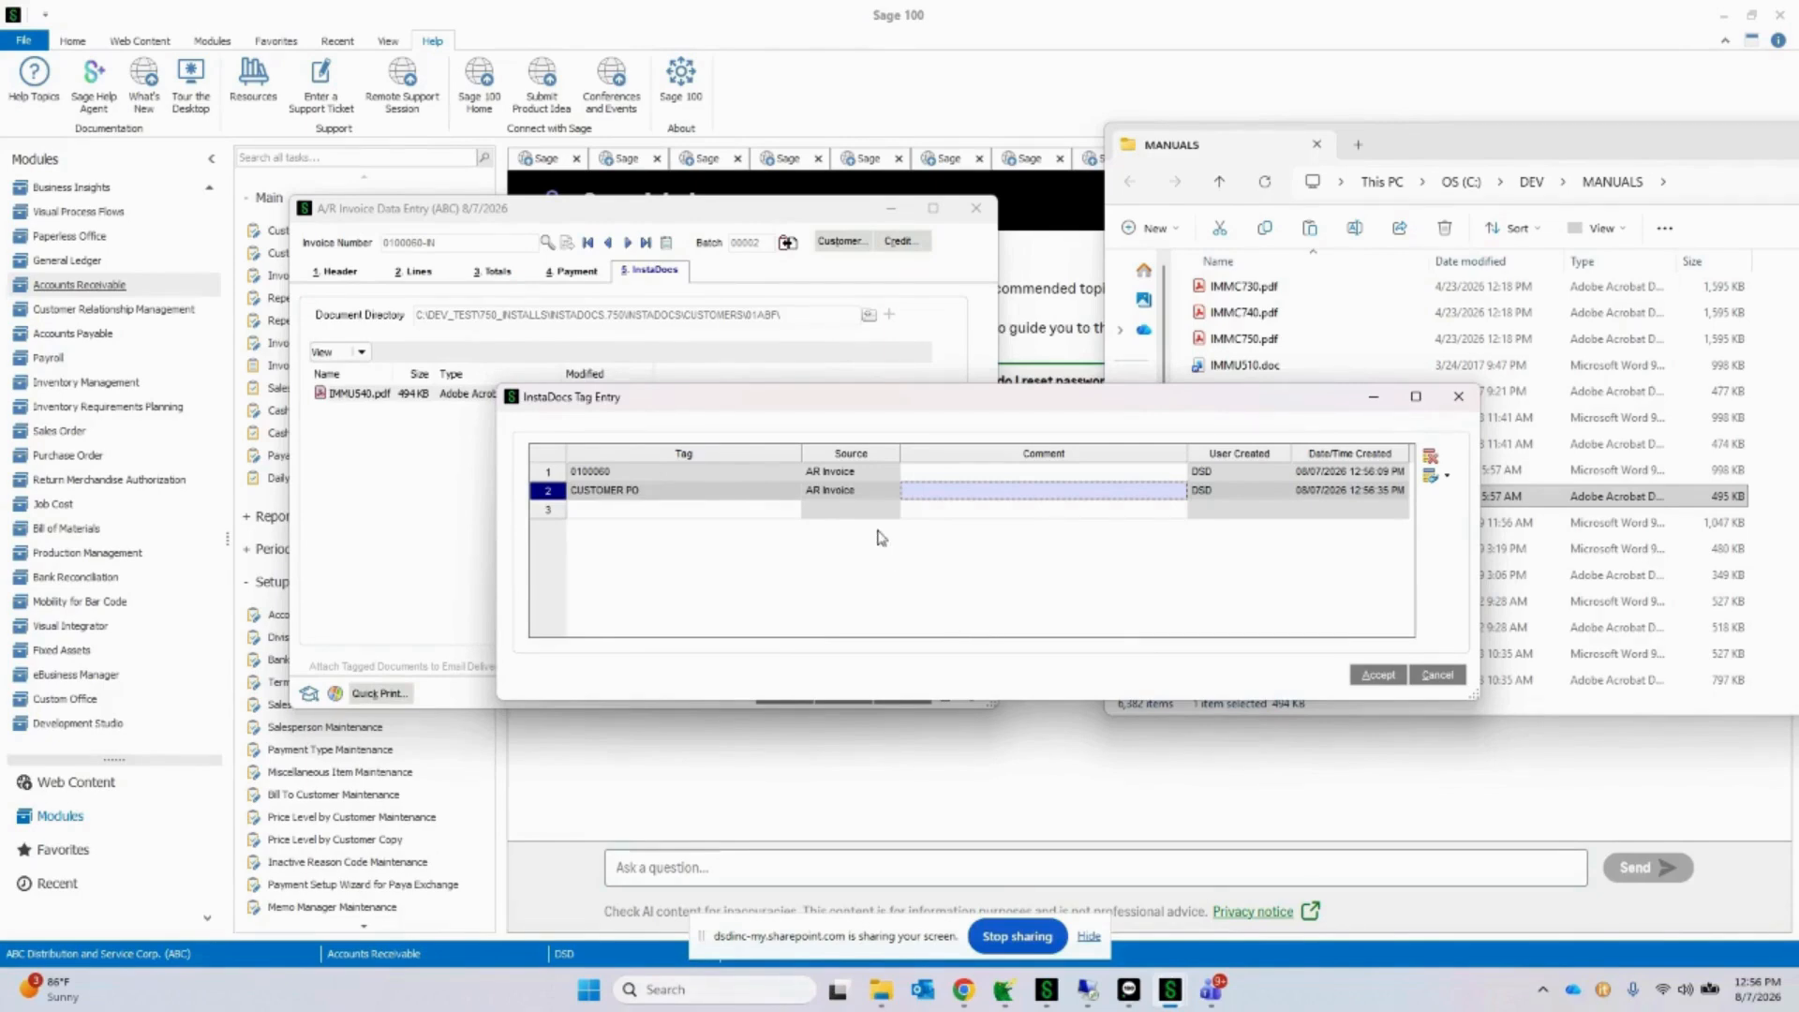
click(852, 491)
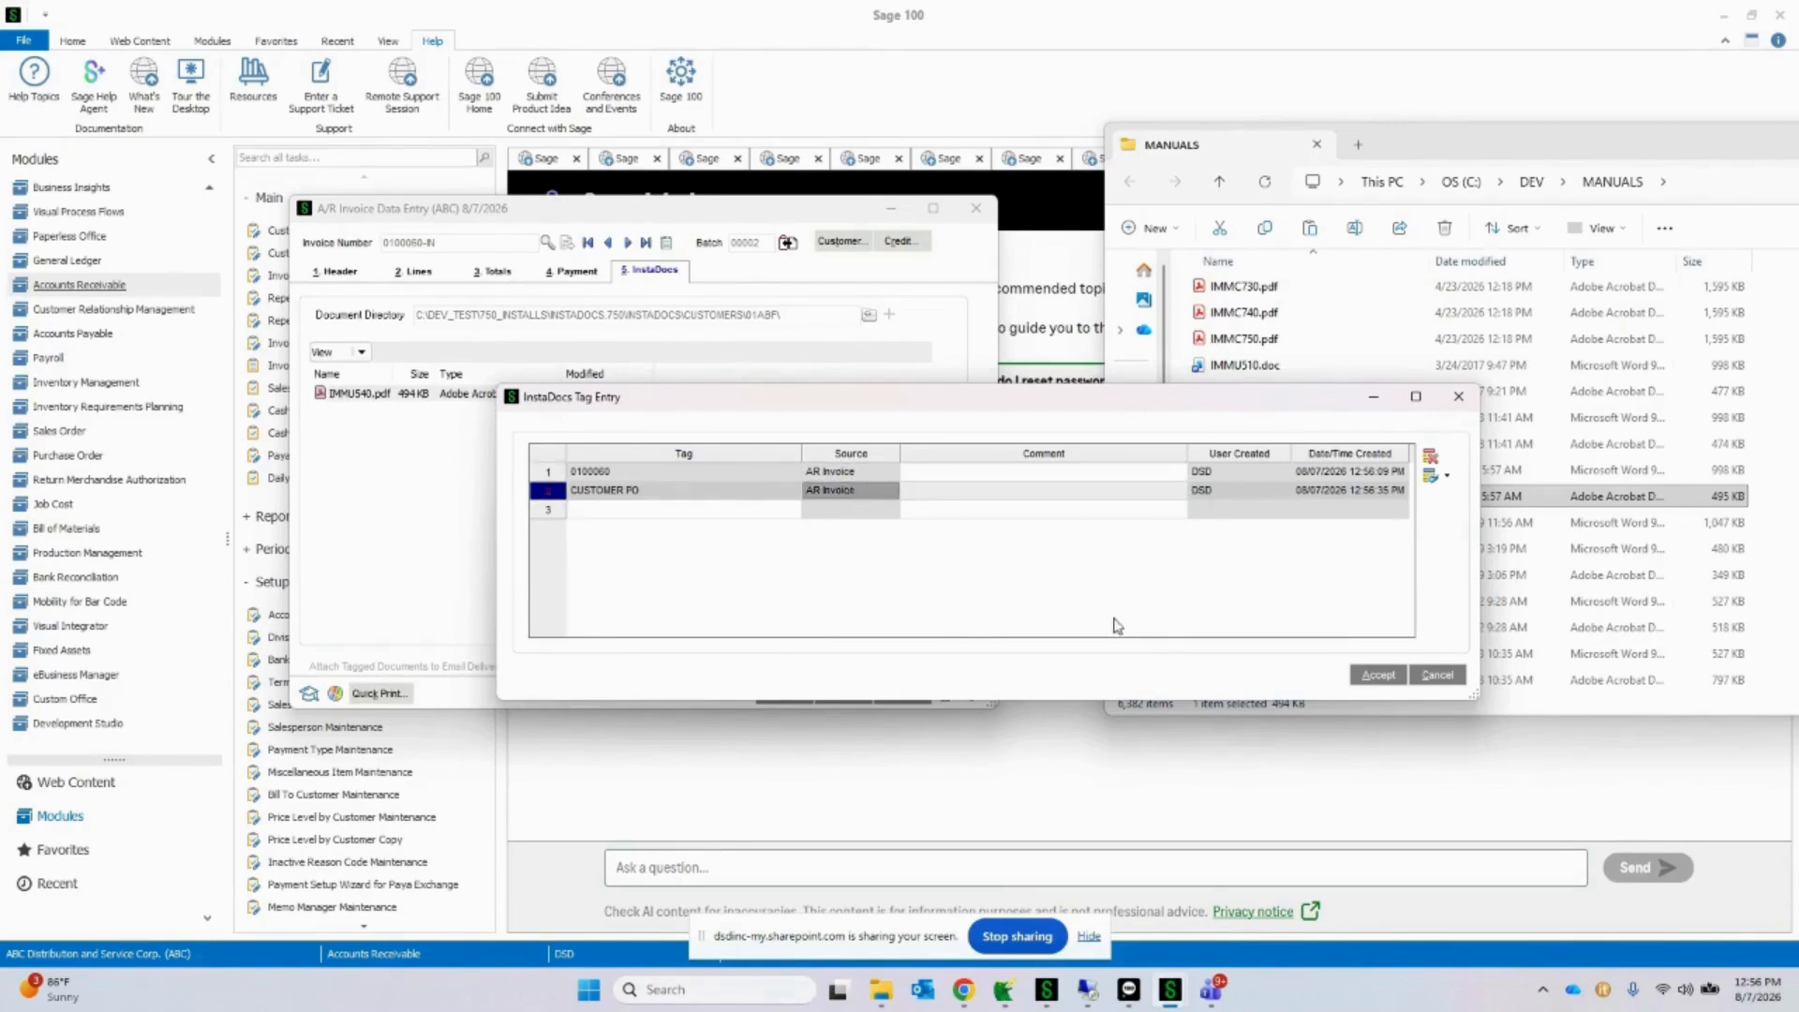
click(1394, 680)
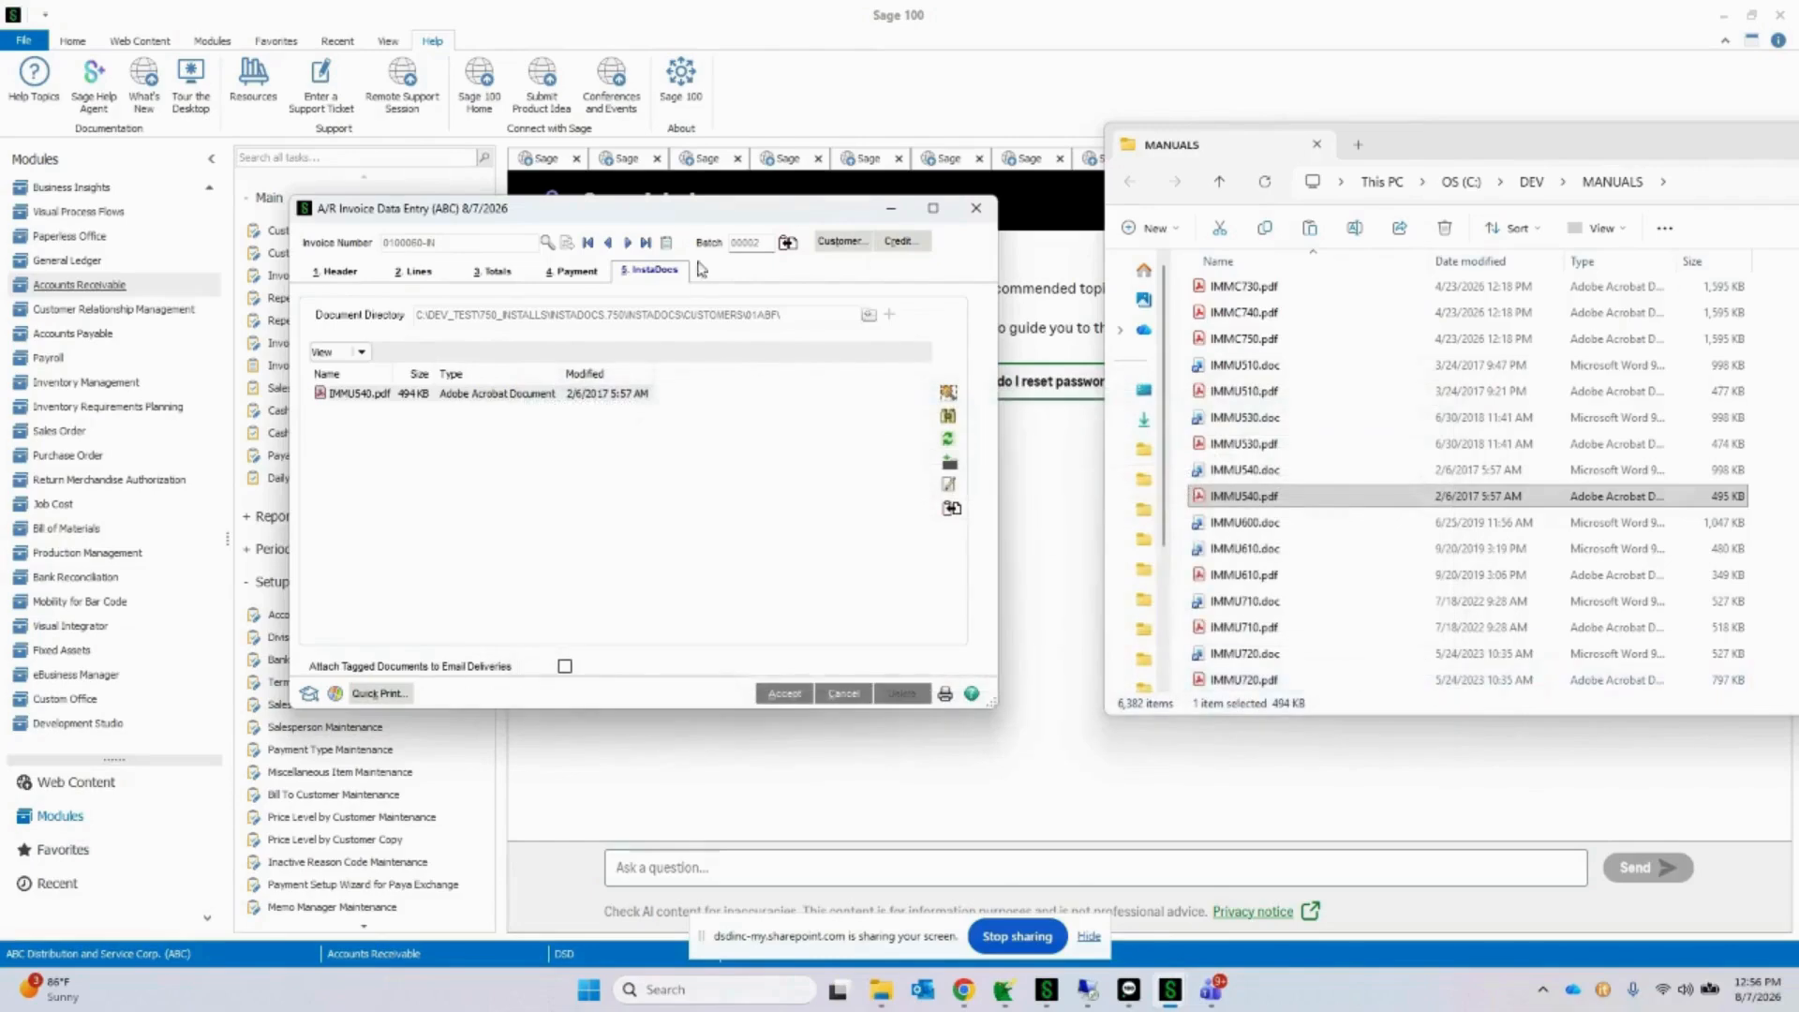
Step: Save the invoice and preview the invoices of batch 00002 for printing with the STANDARD form
drag(716, 208, 701, 134)
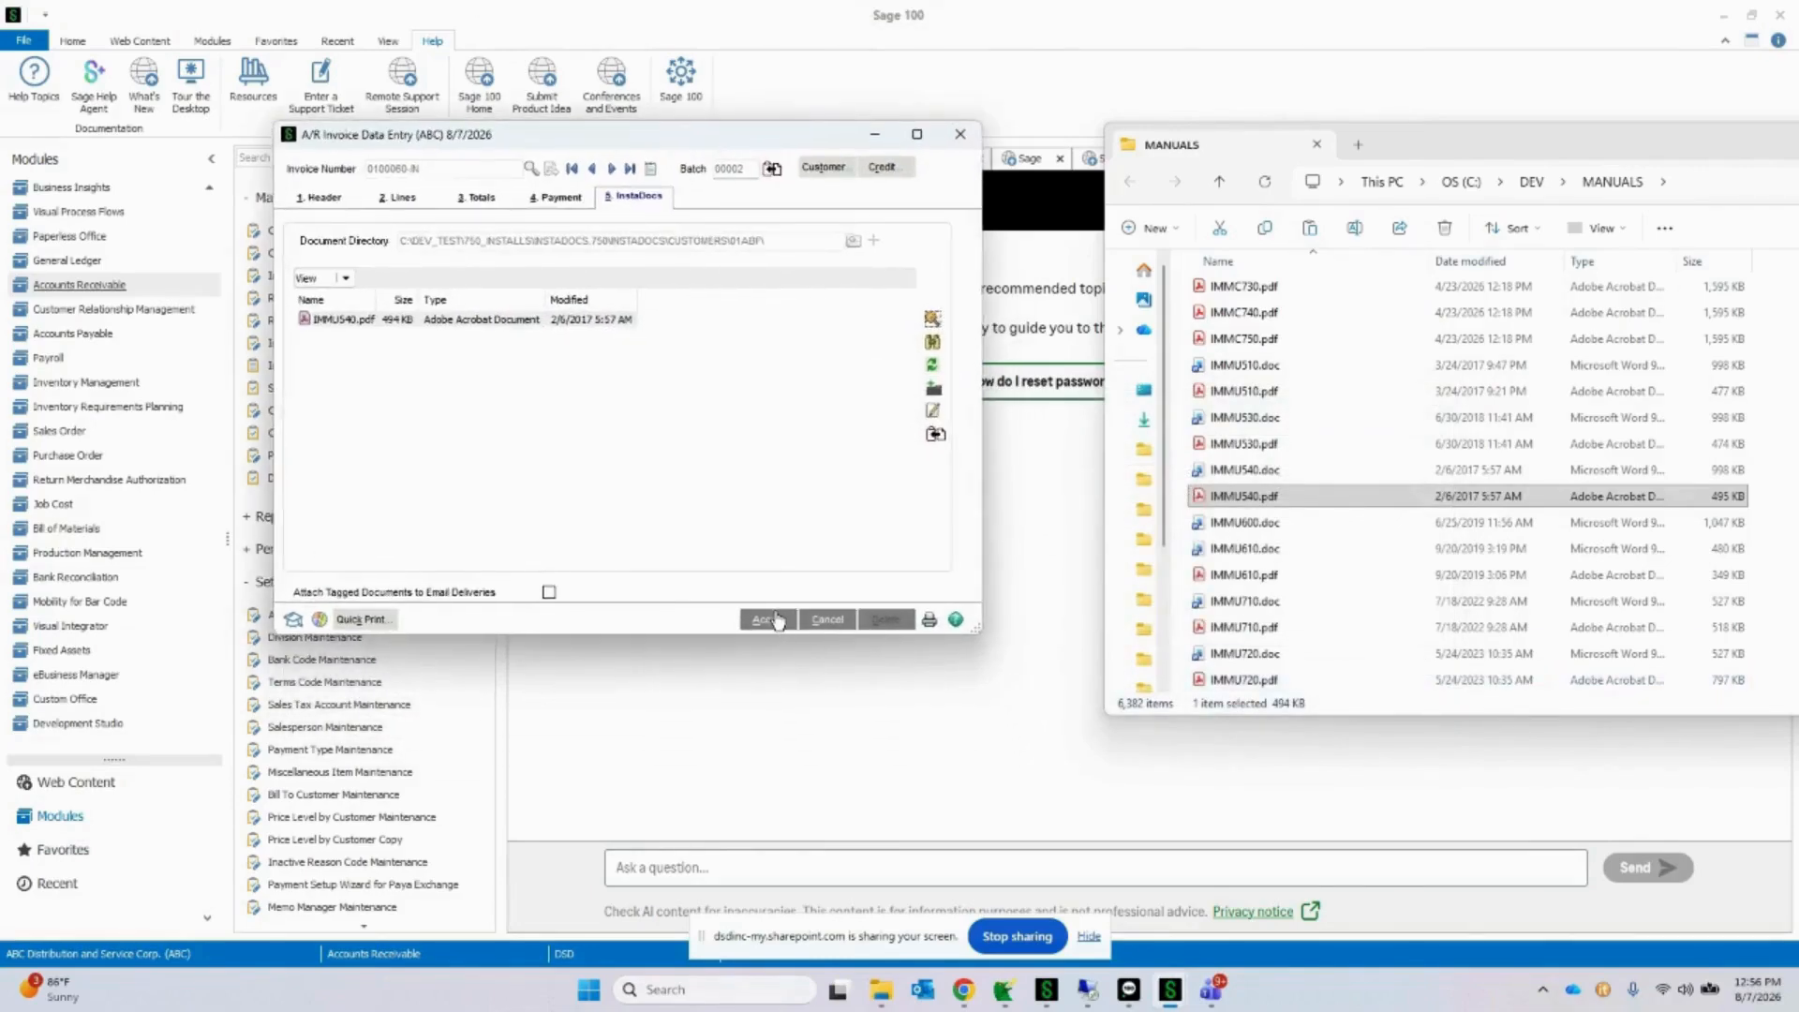
click(778, 620)
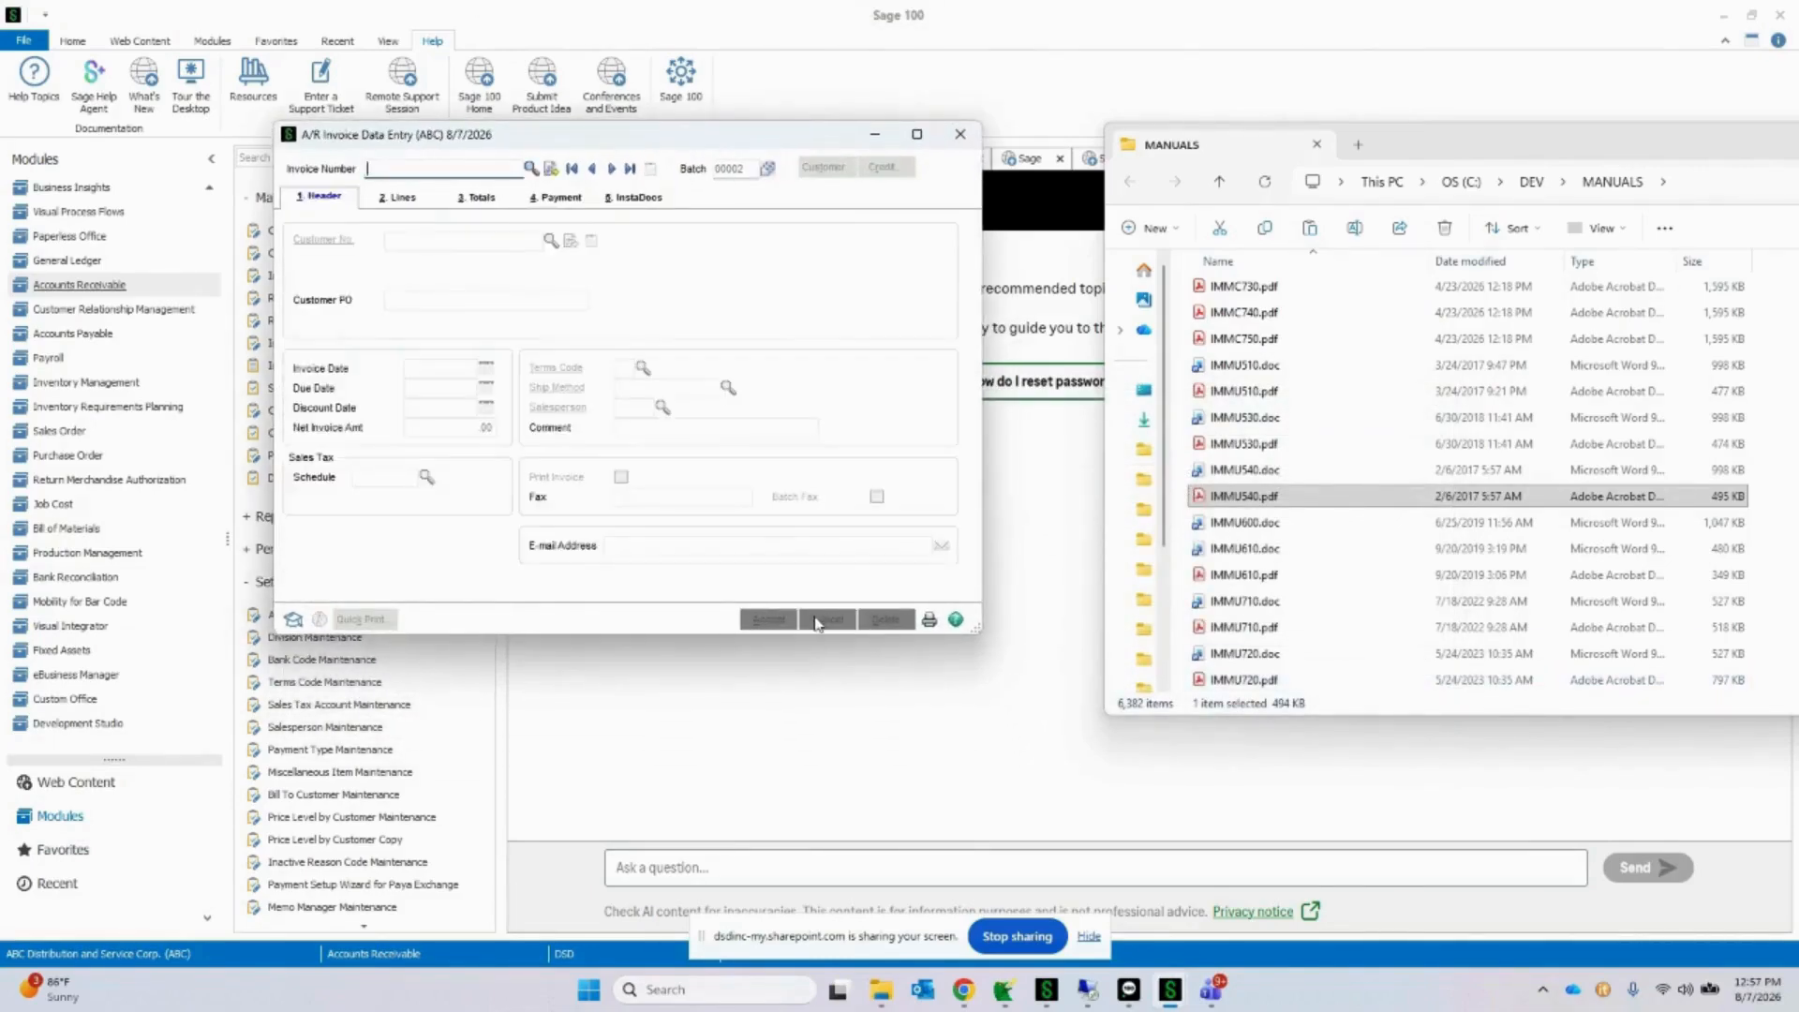
click(928, 620)
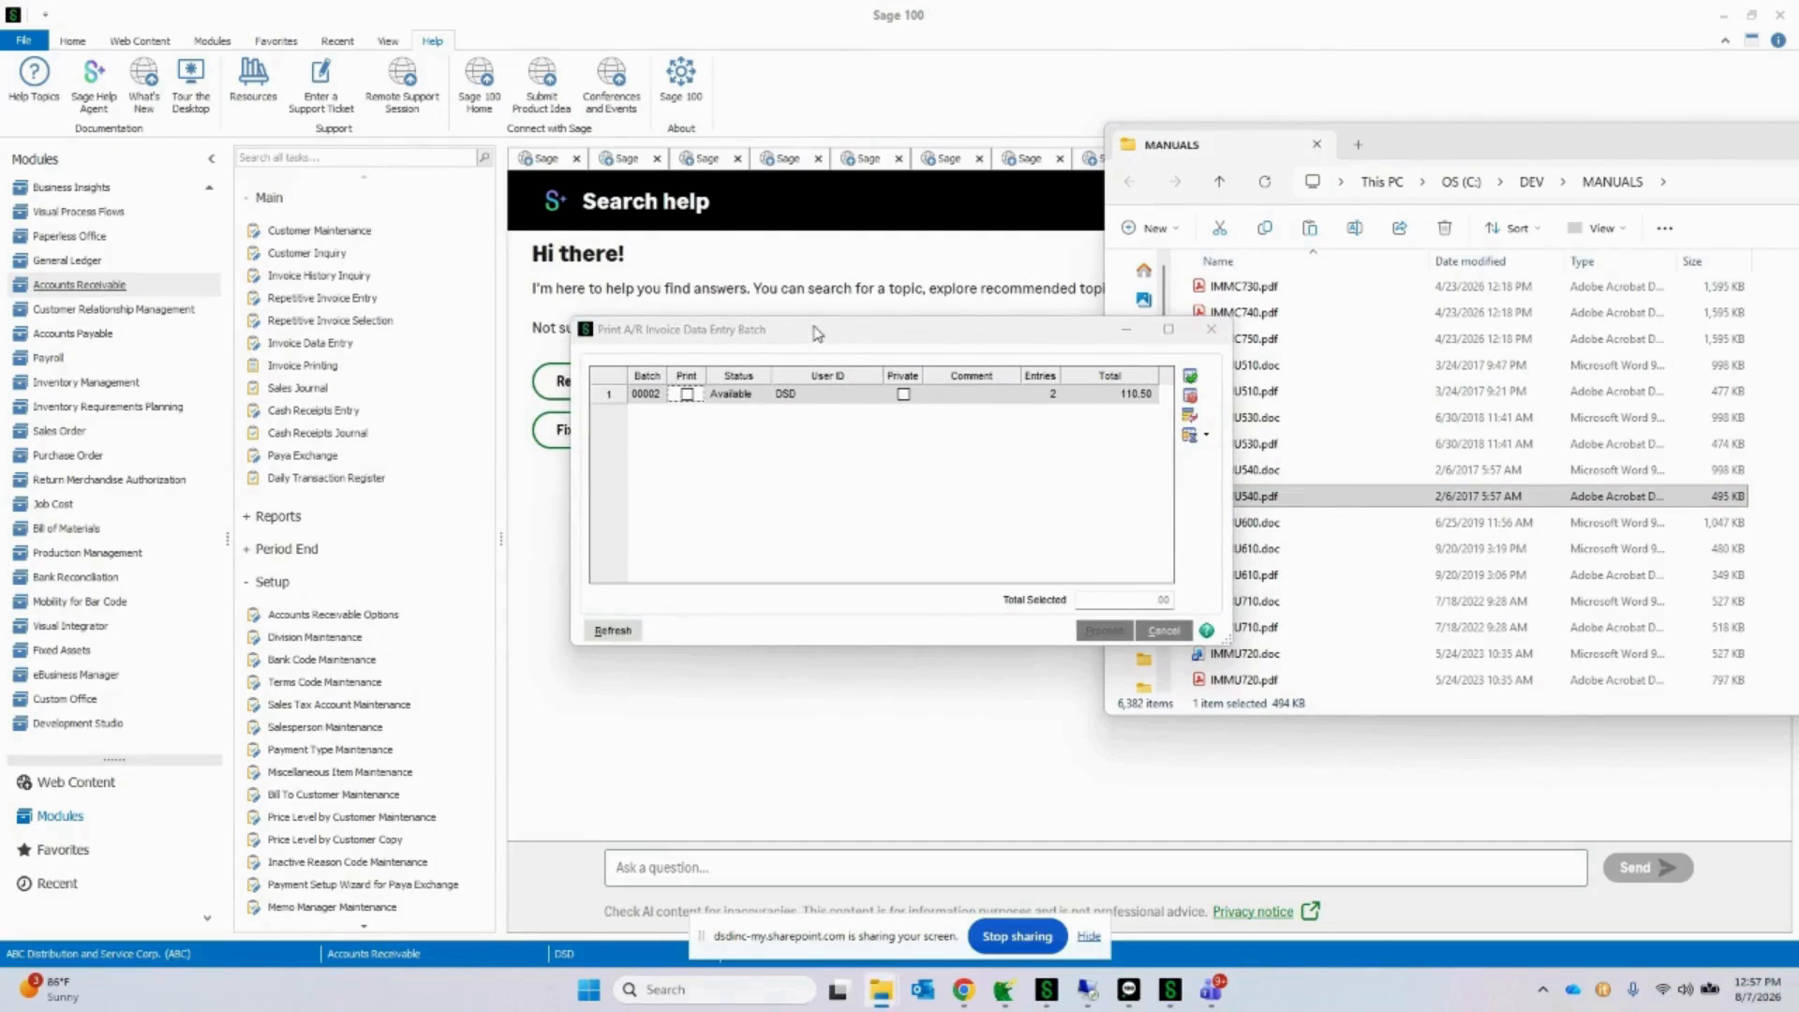
drag(828, 367, 537, 239)
click(409, 299)
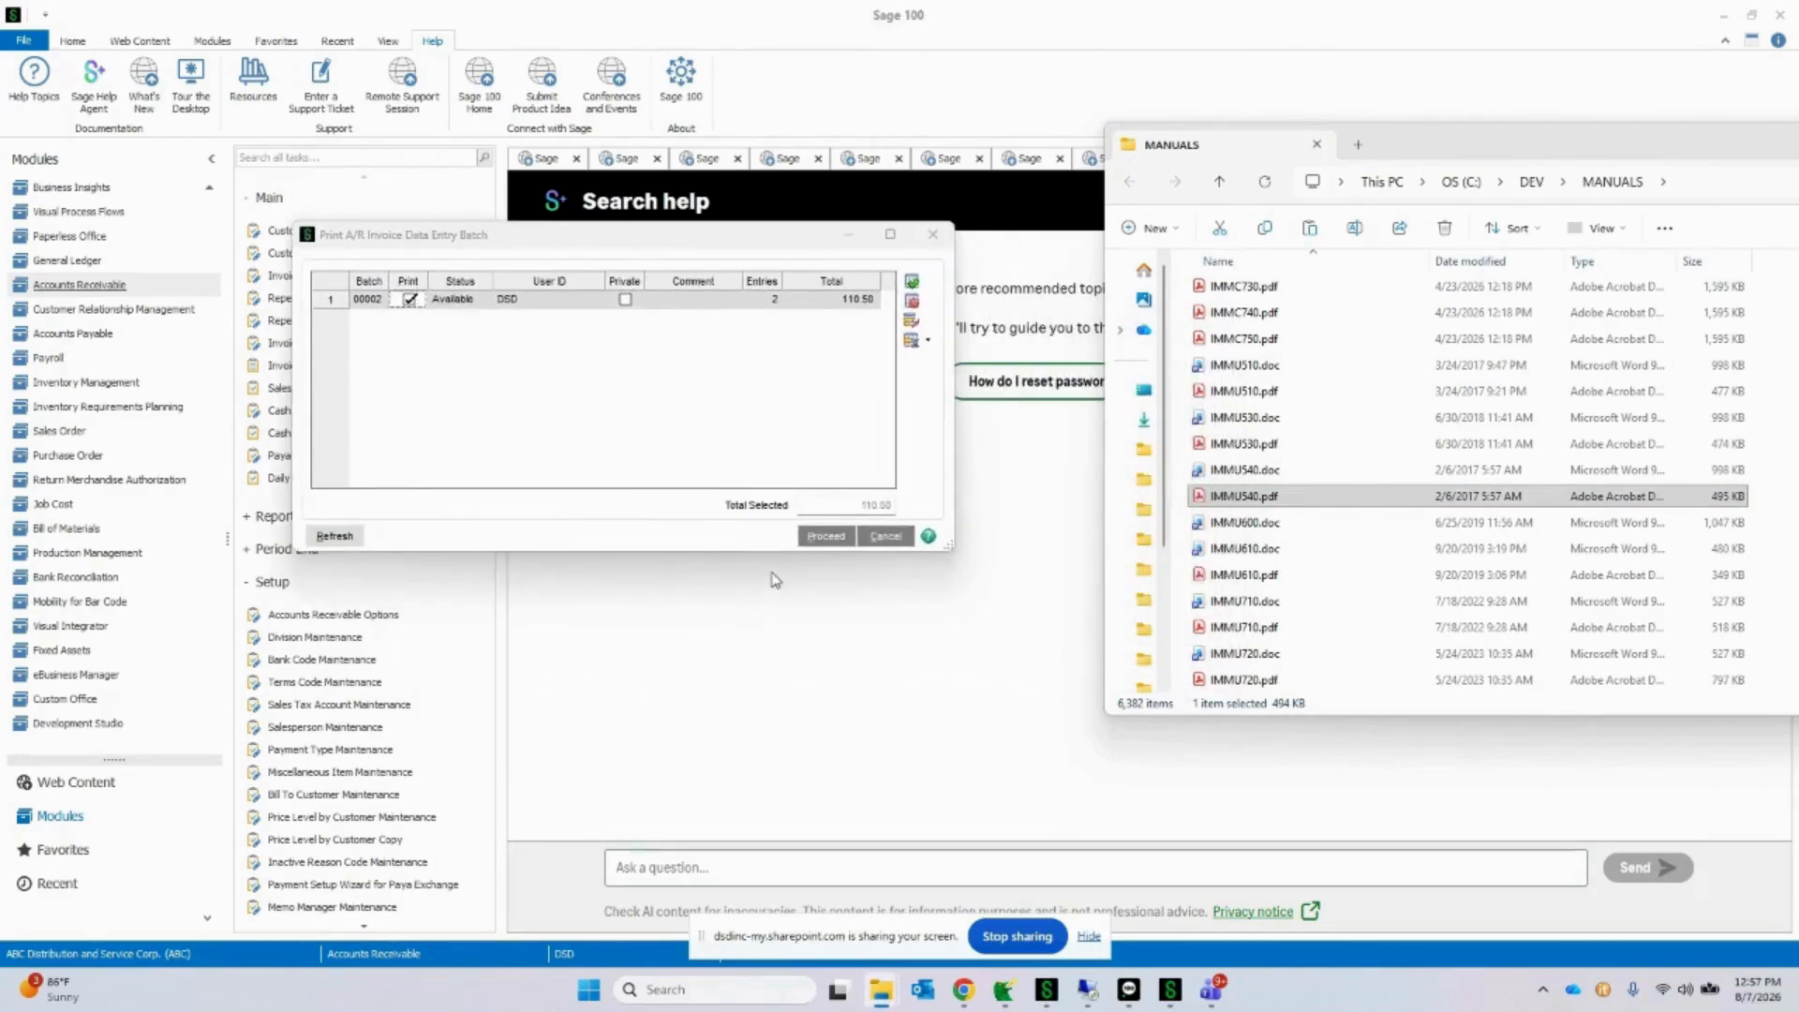
click(824, 538)
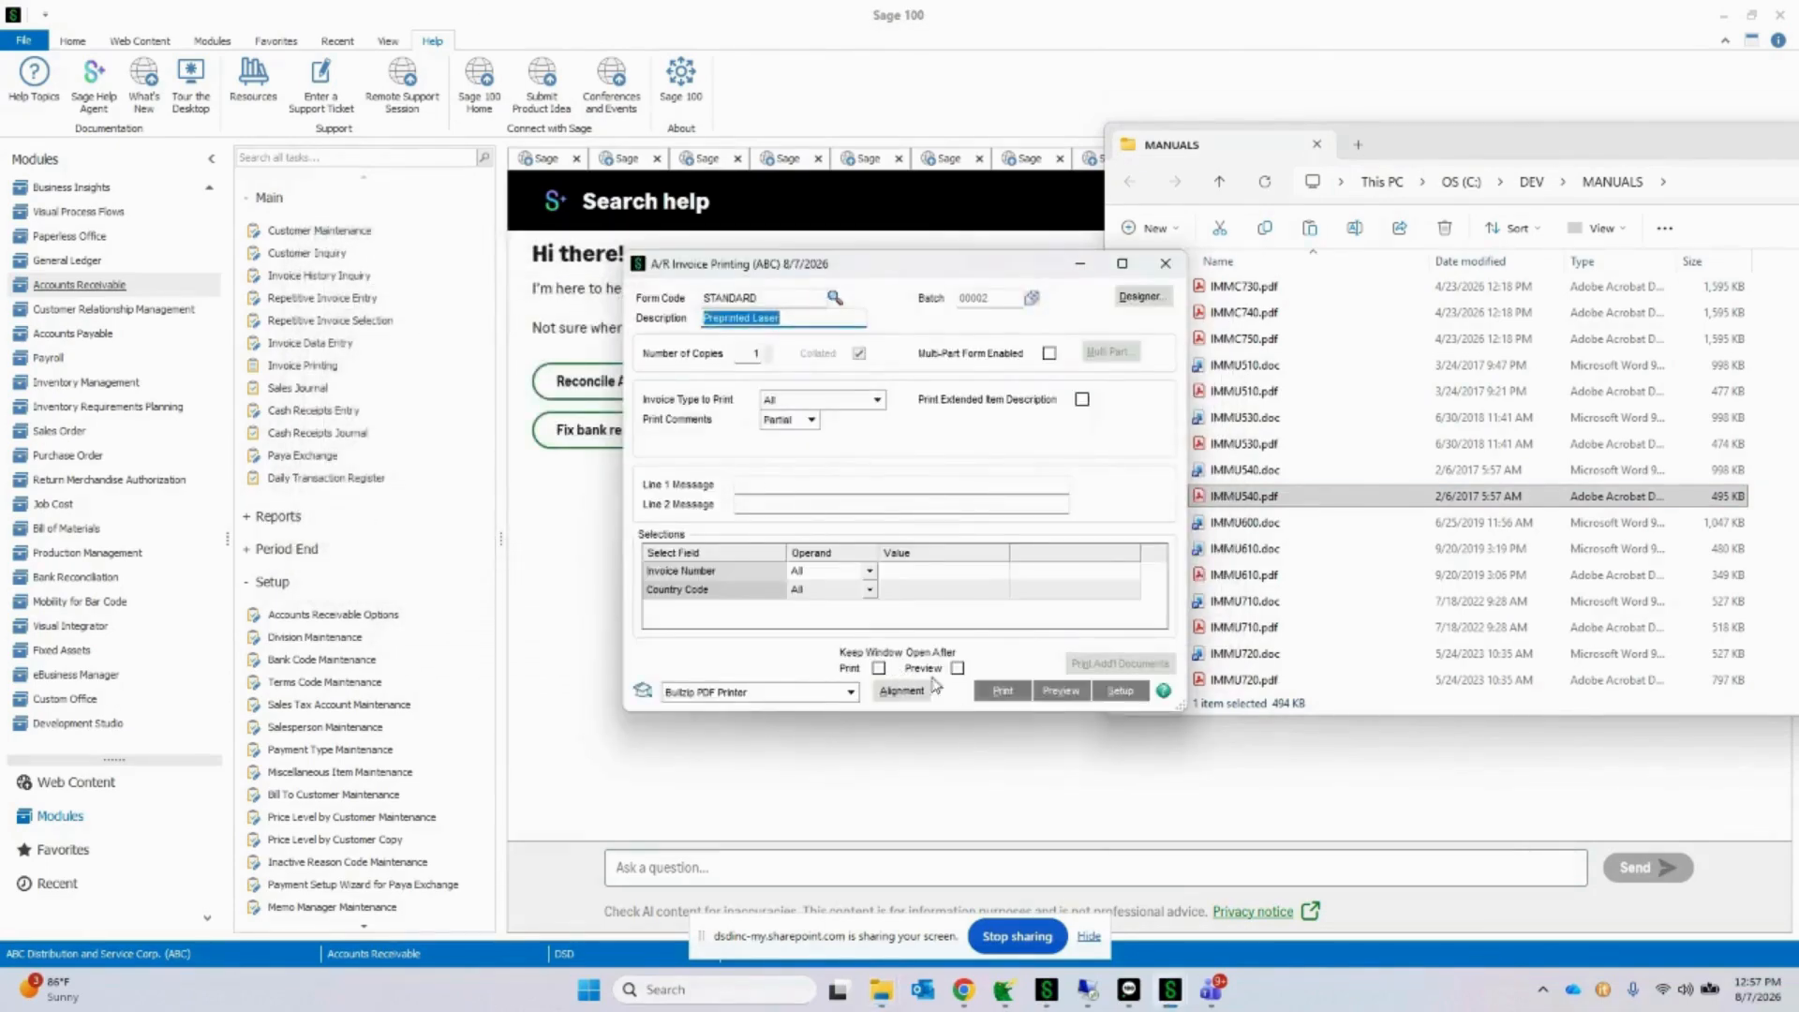
click(1083, 694)
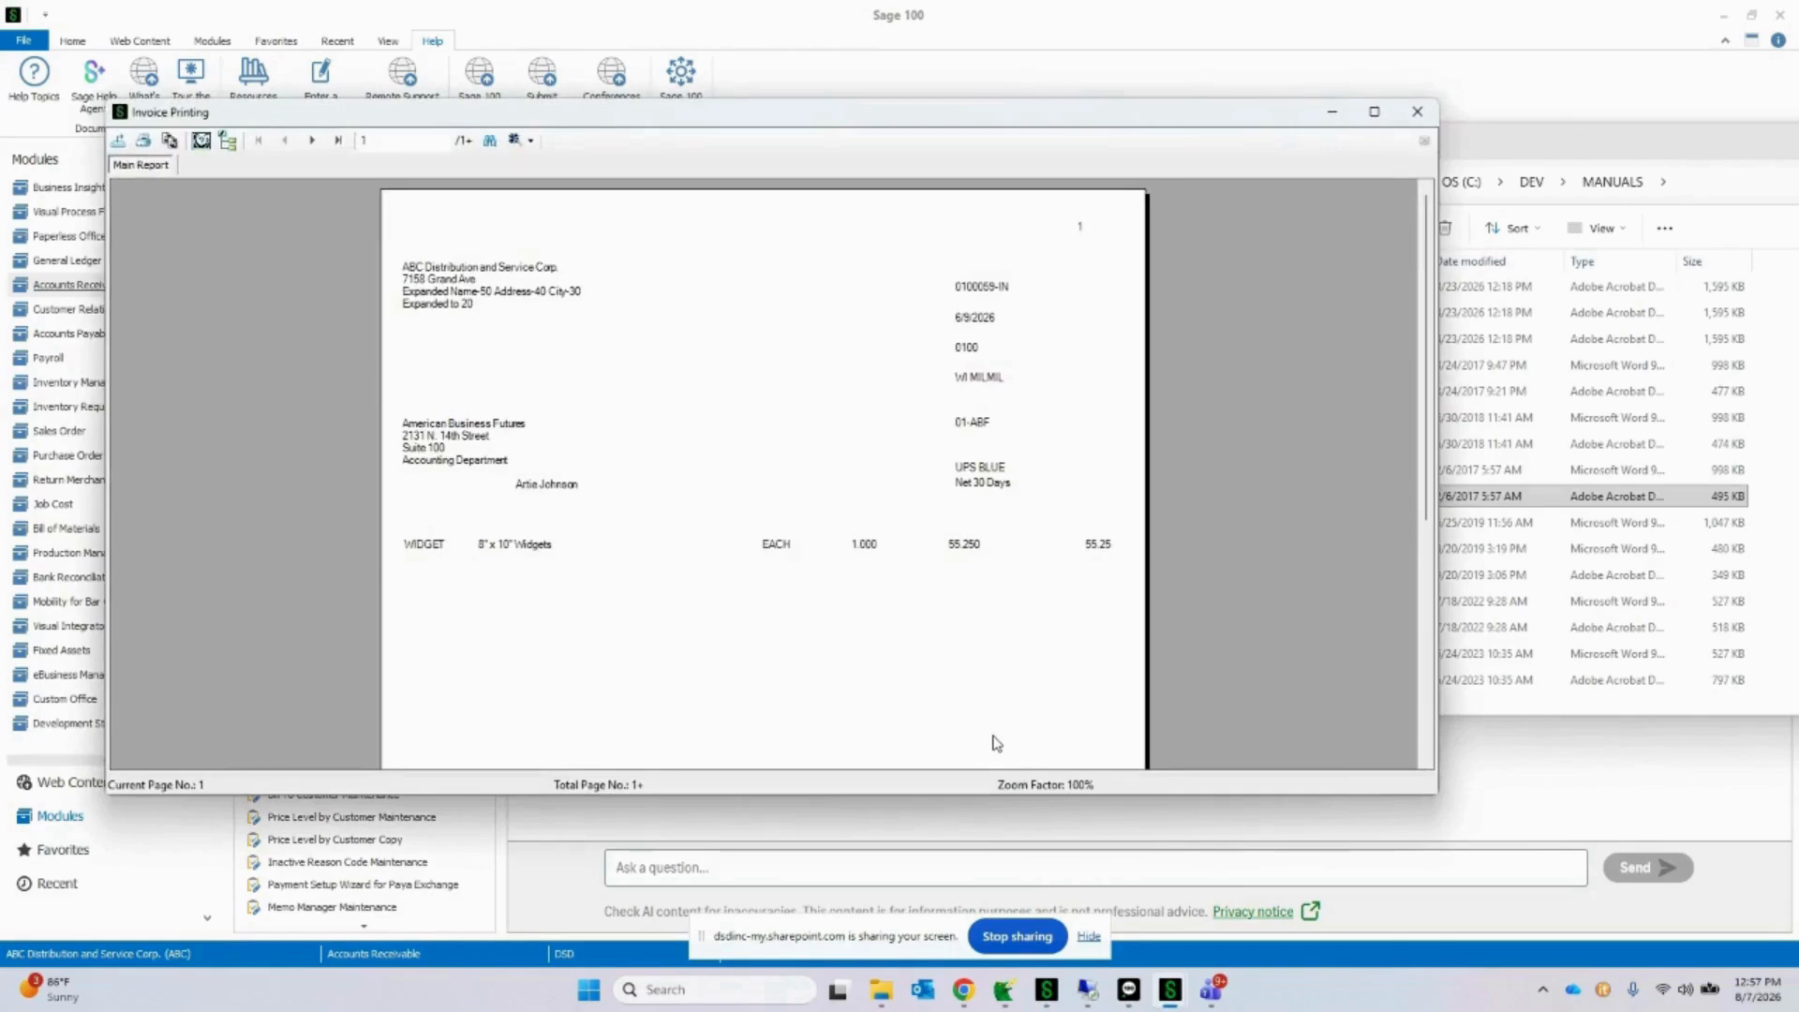
Step: Close the invoice preview, agree to print the invoices in PDF format to InstaDocs, and decline the follow-up prompt
click(1416, 112)
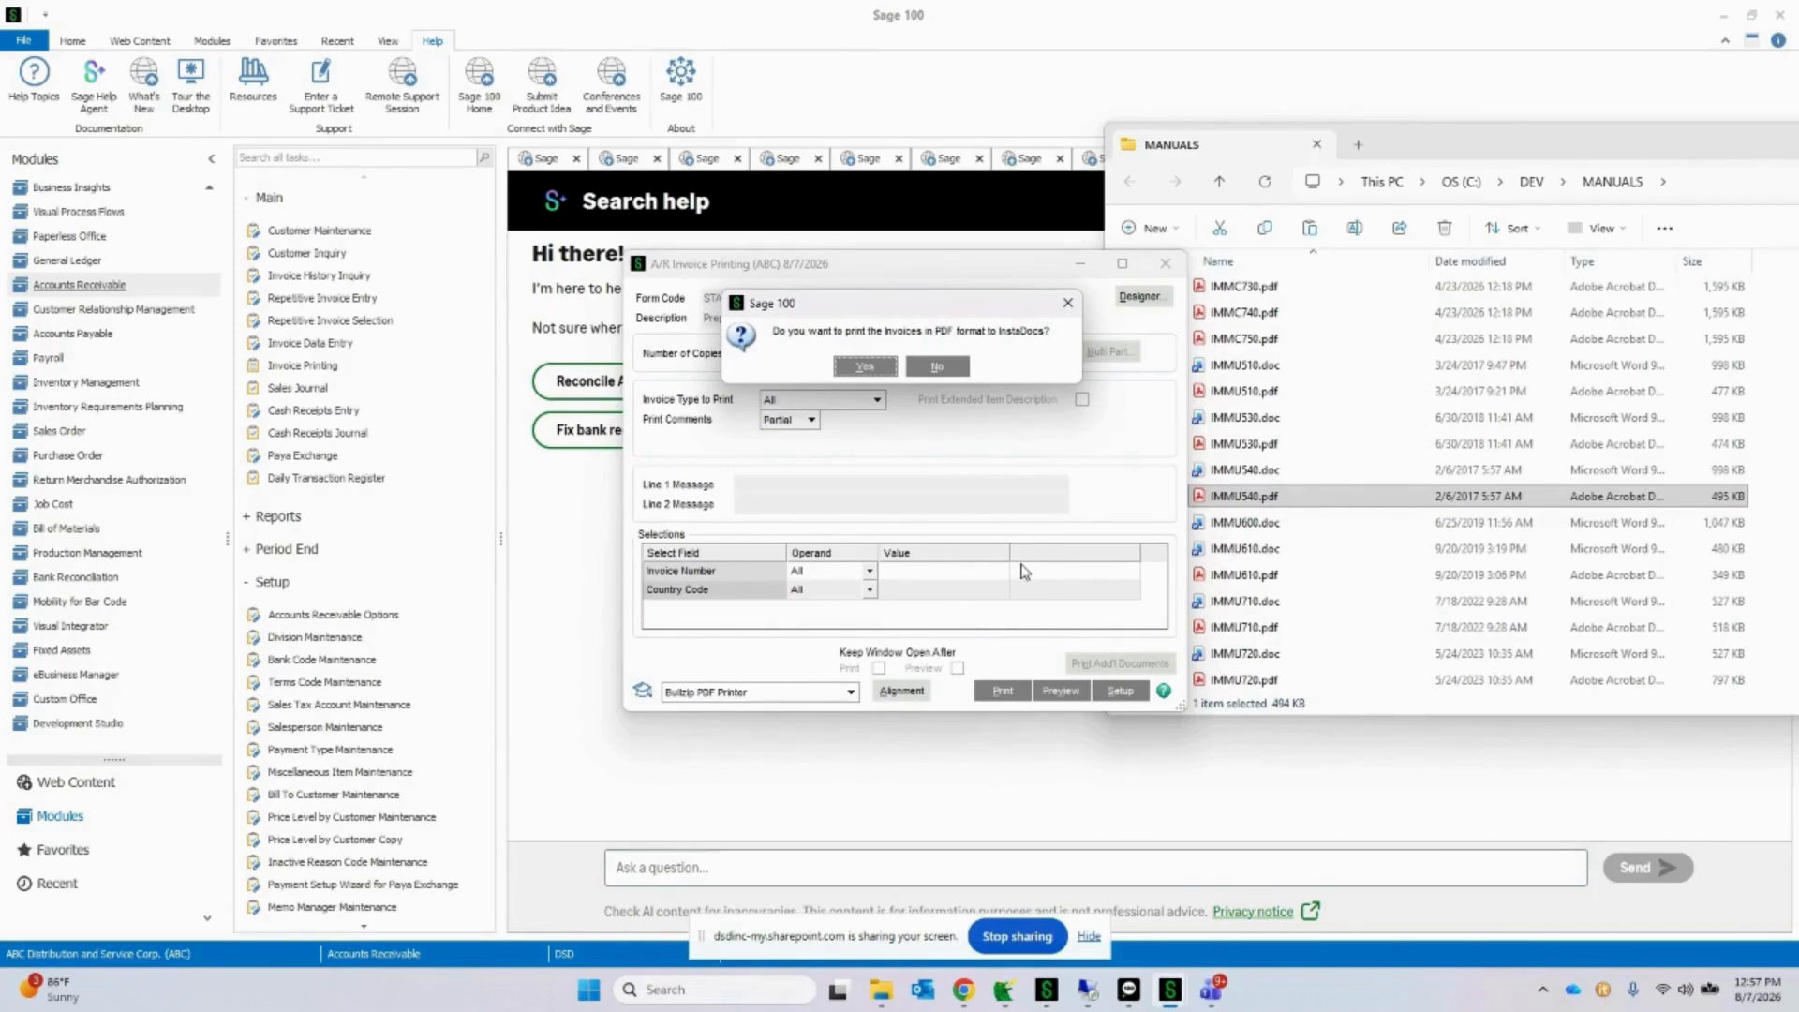
click(865, 366)
click(937, 365)
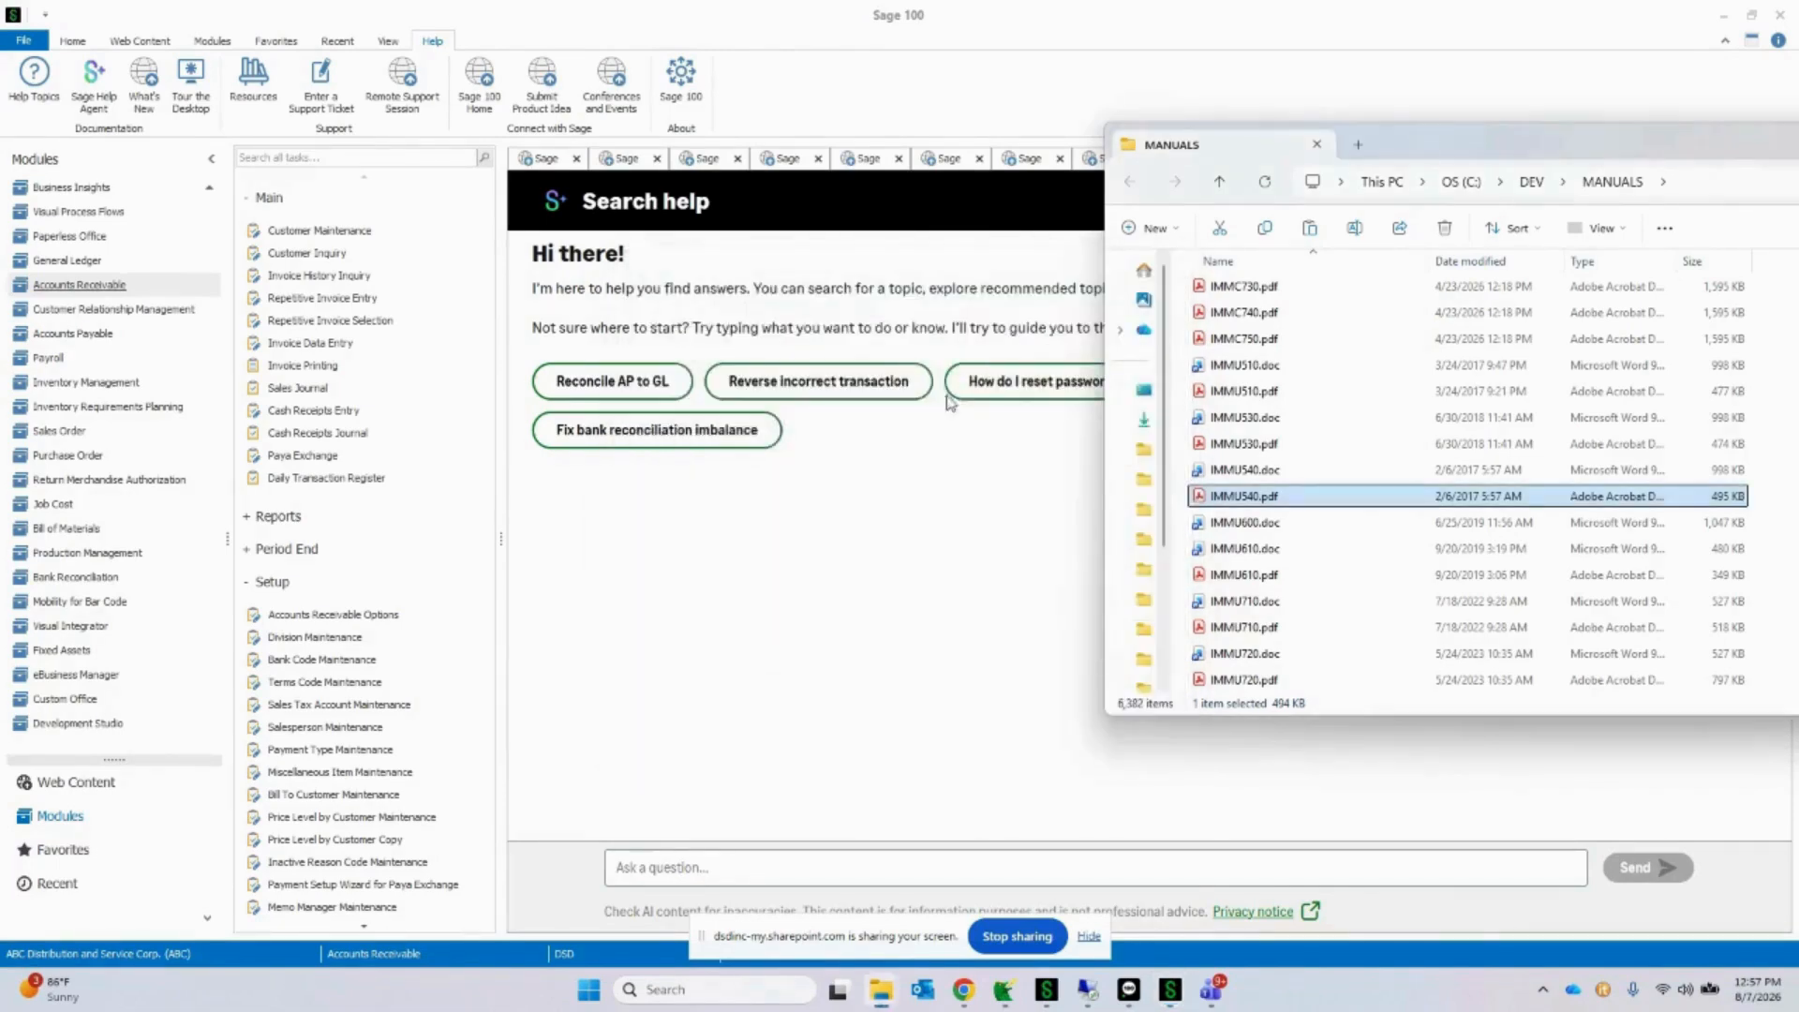
Step: Reopen the newly saved American Business Futures invoice in batch 00002 of Invoice Data Entry and show its InstaDocs documents
click(328, 344)
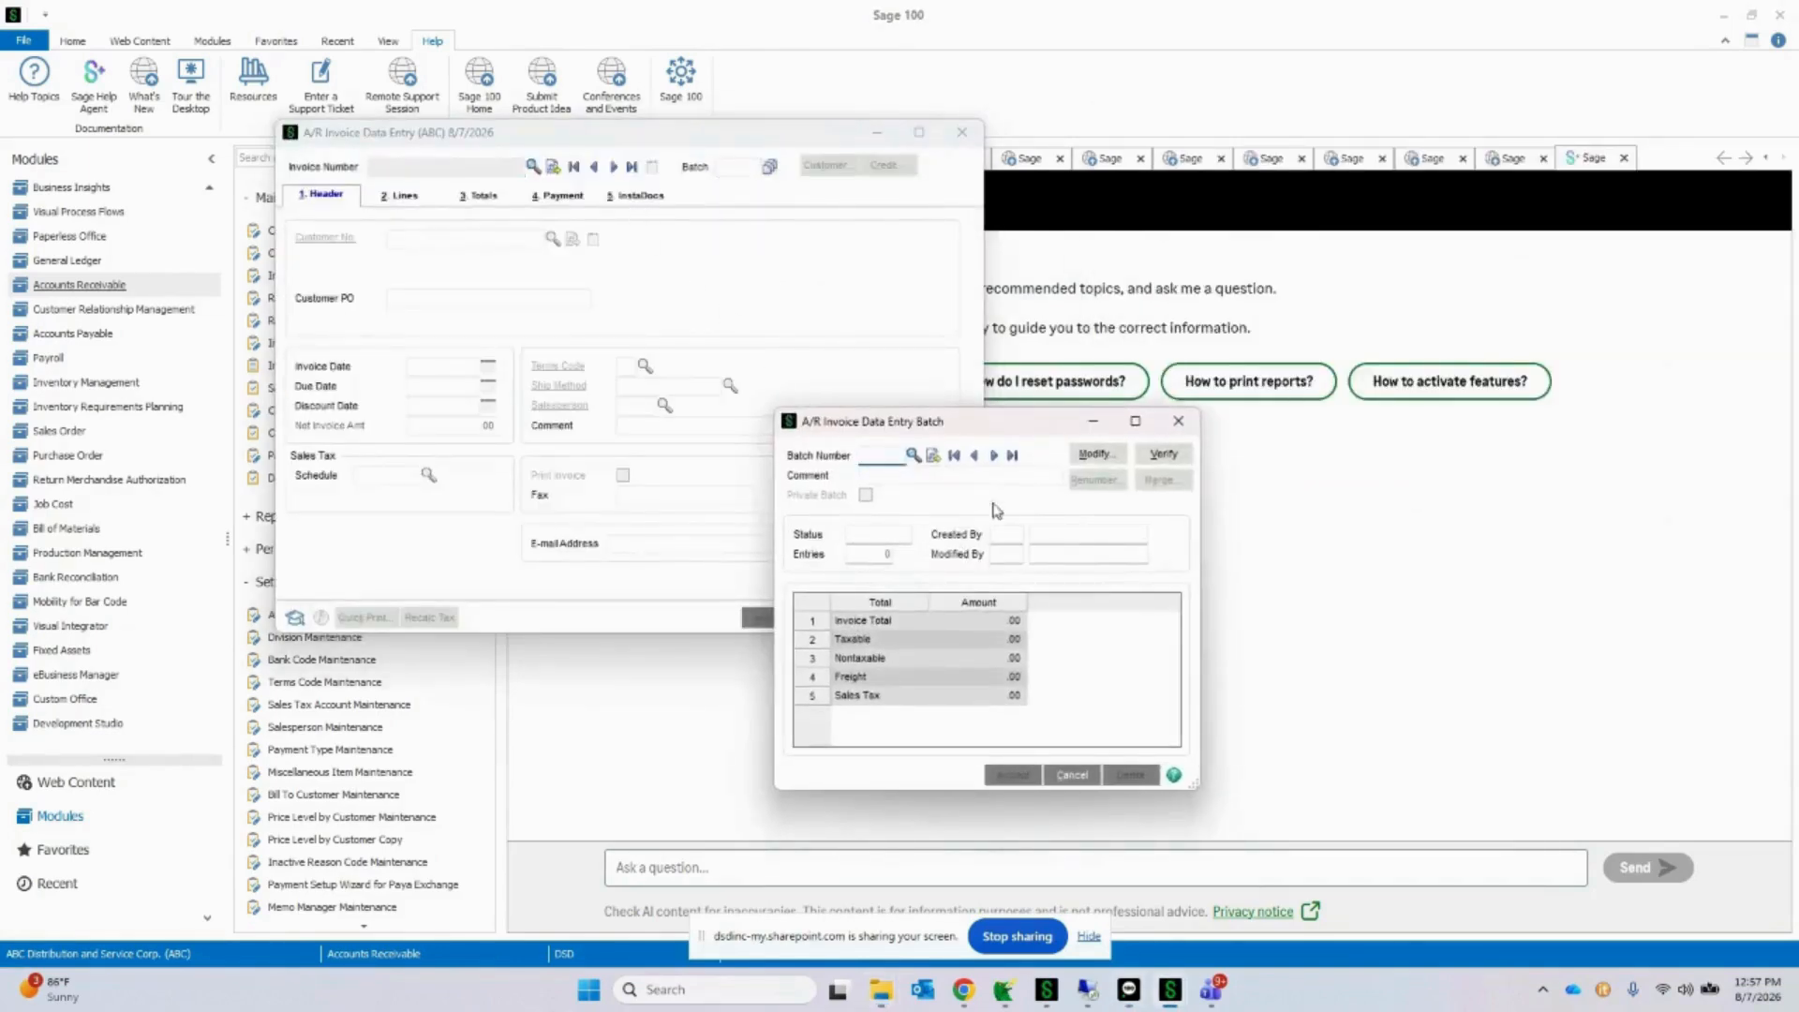
click(995, 455)
click(1012, 774)
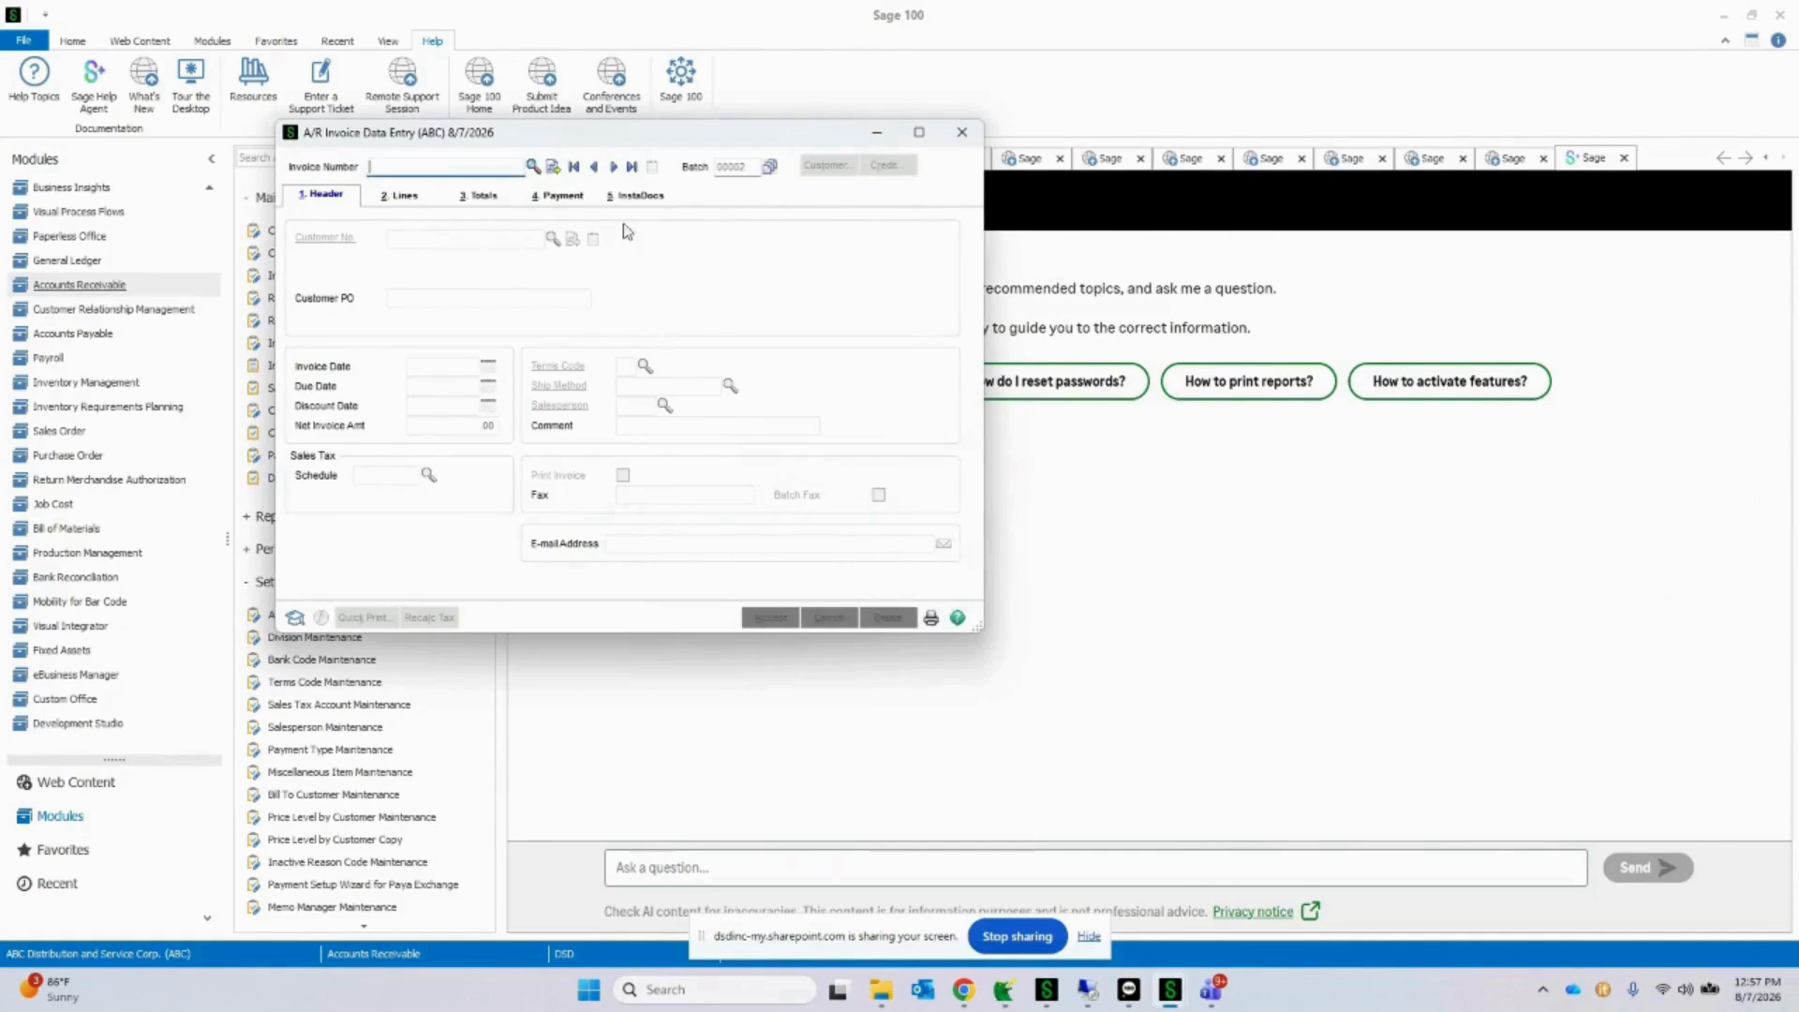
click(614, 166)
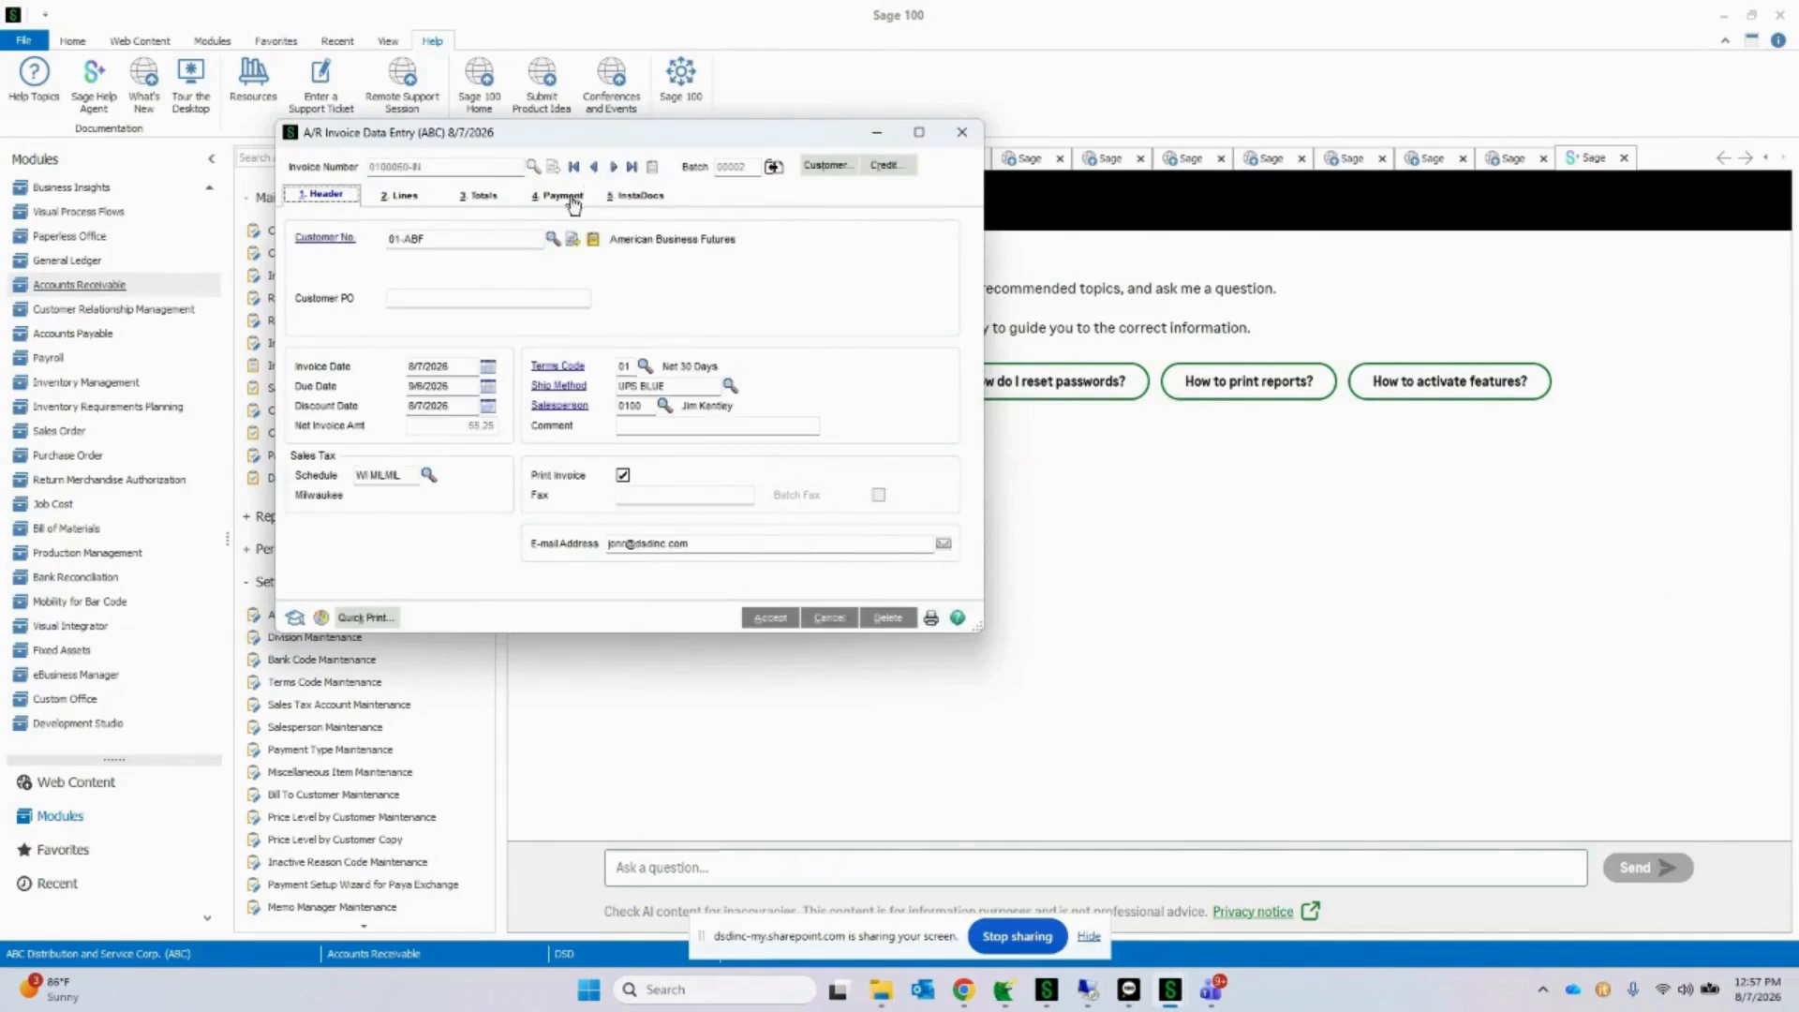
click(618, 196)
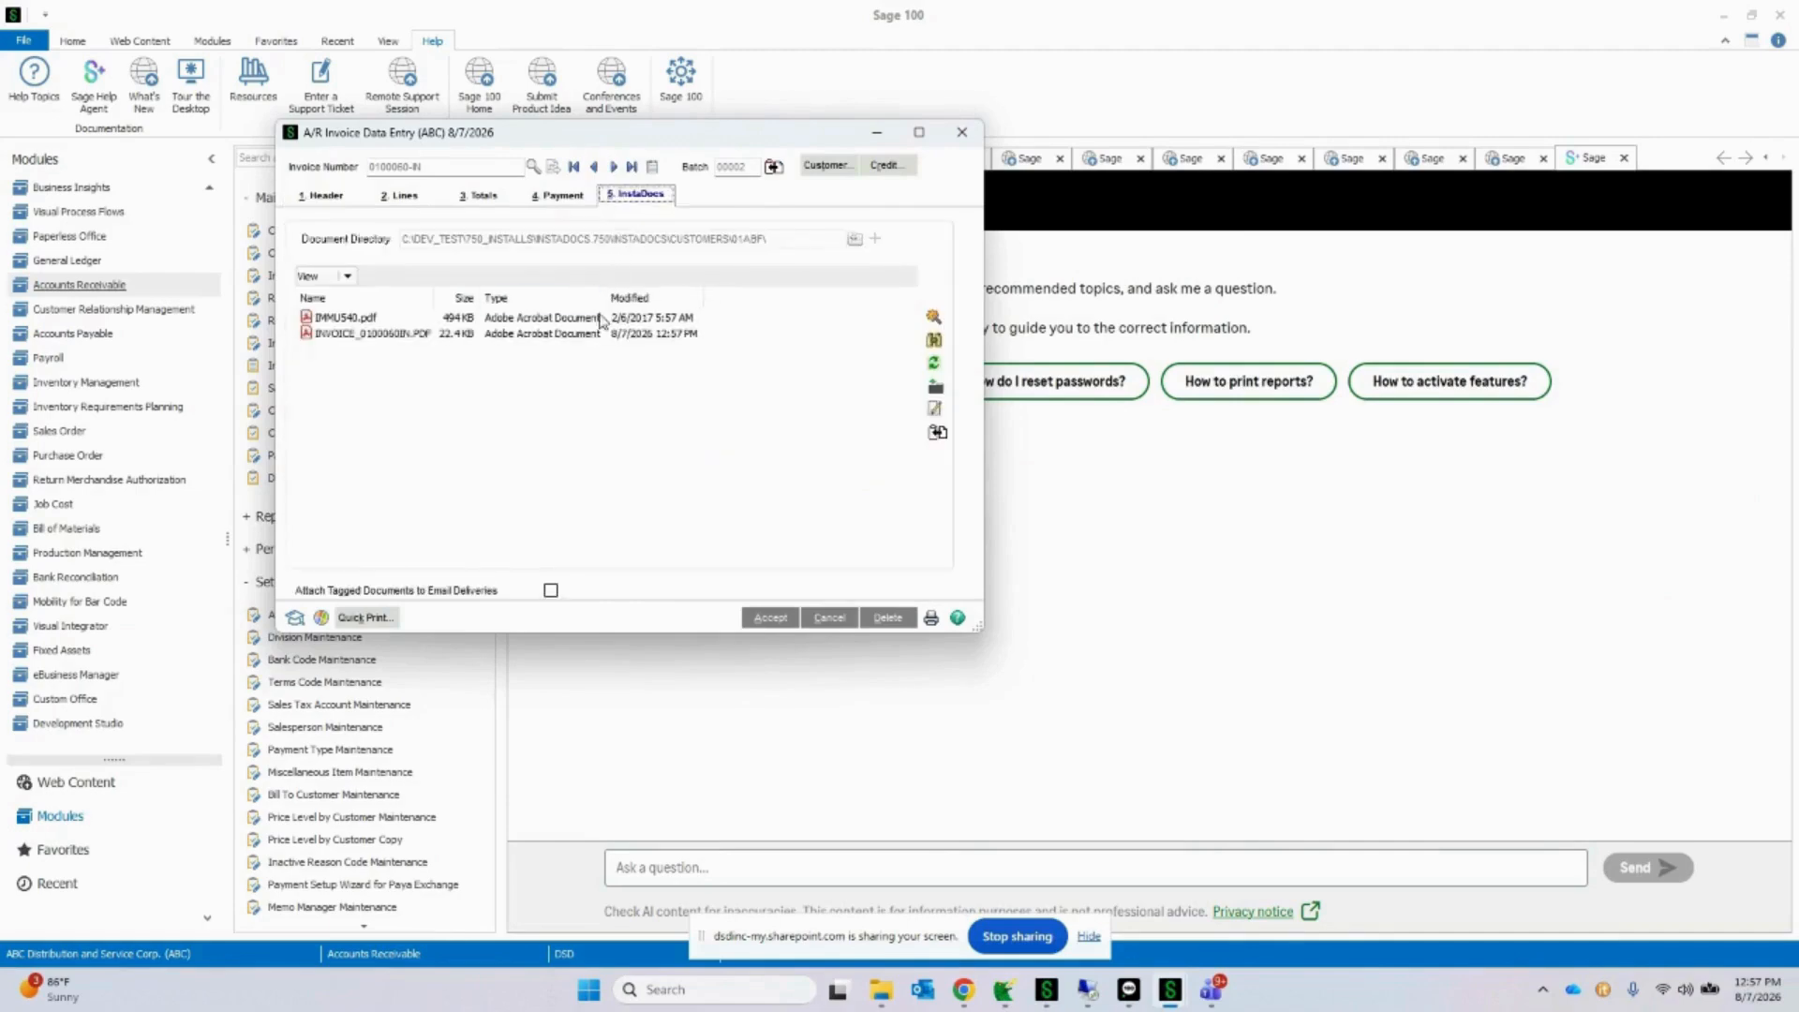
Step: Review the tags of IMMU540.pdf and of the generated invoice PDF, closing each tag entry without changes
click(485, 319)
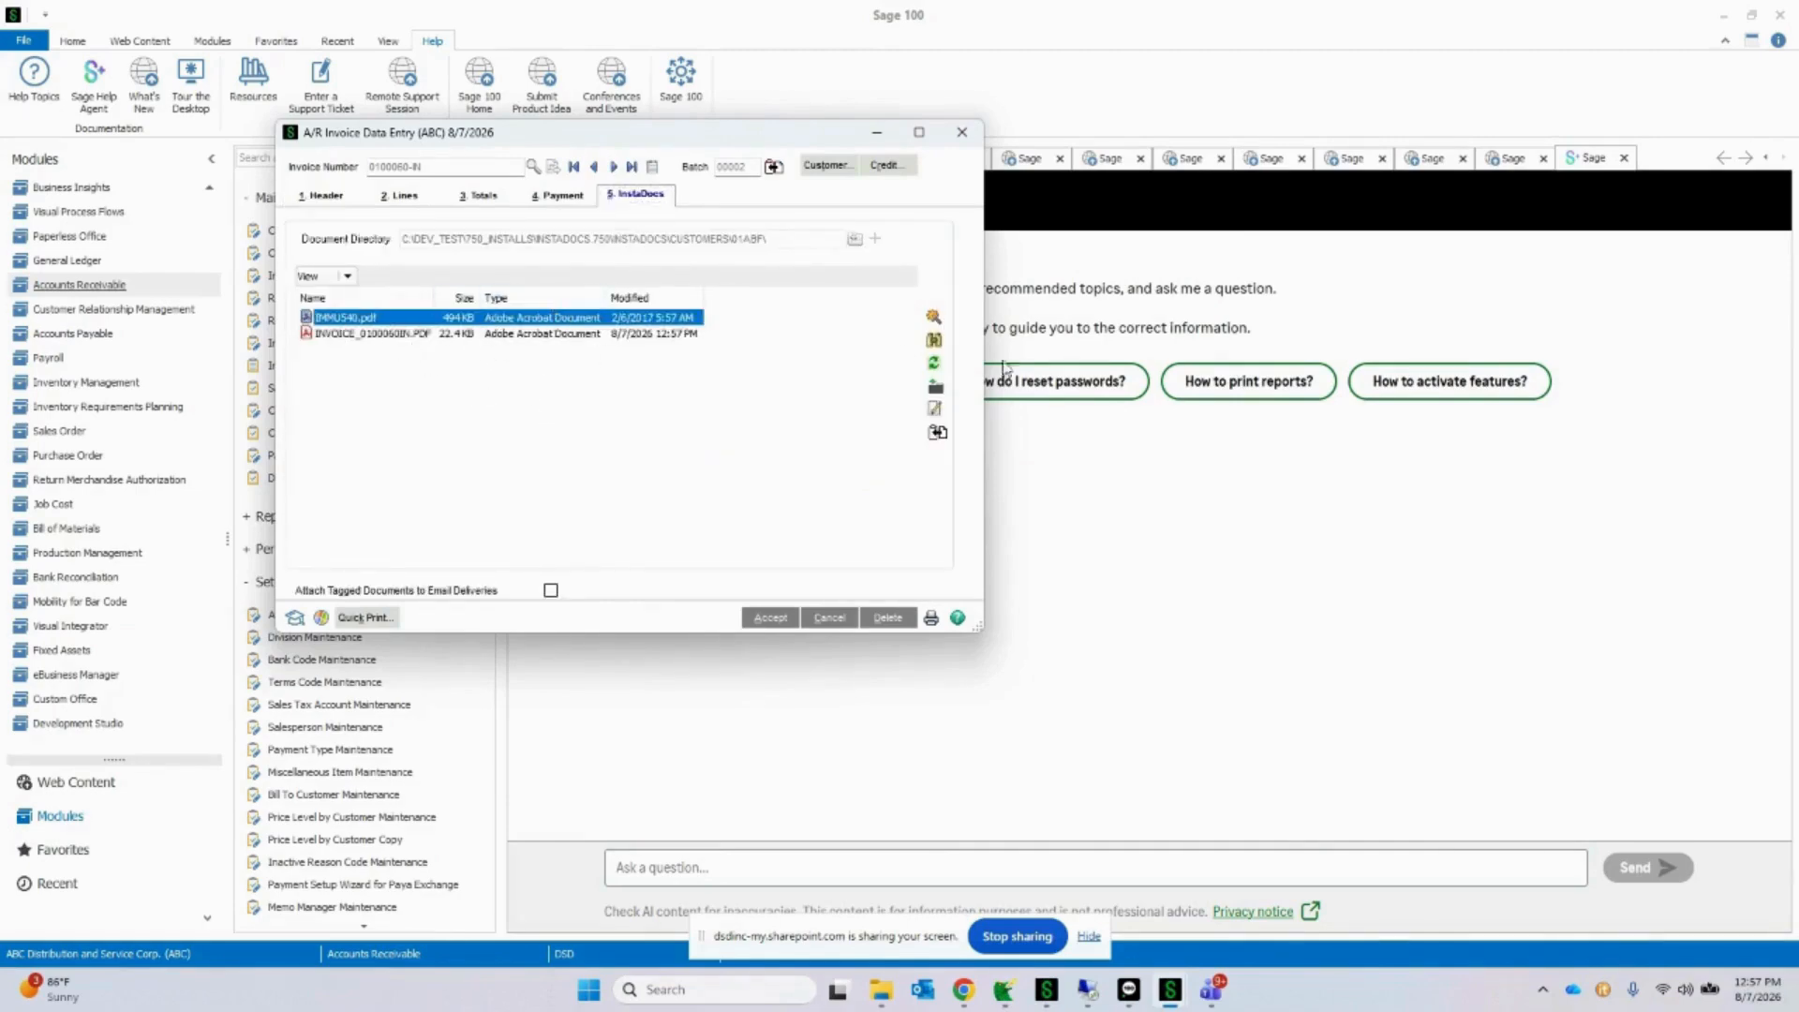
click(934, 339)
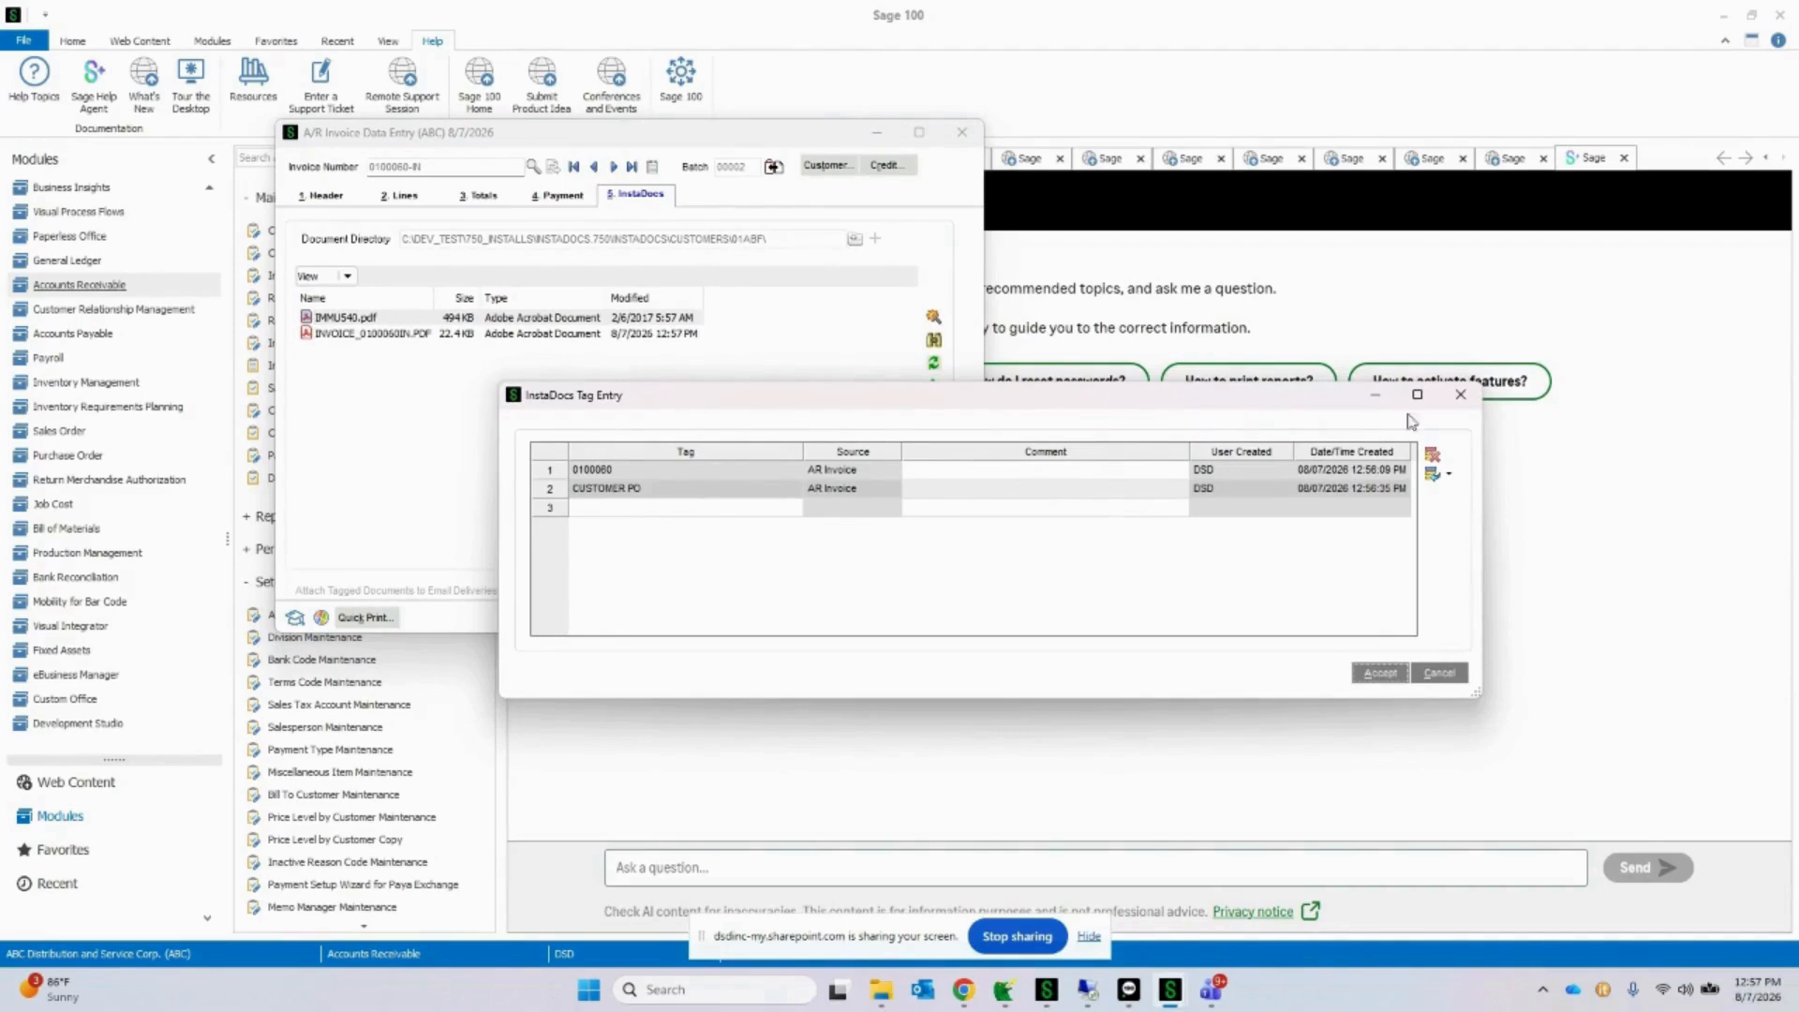
click(1461, 395)
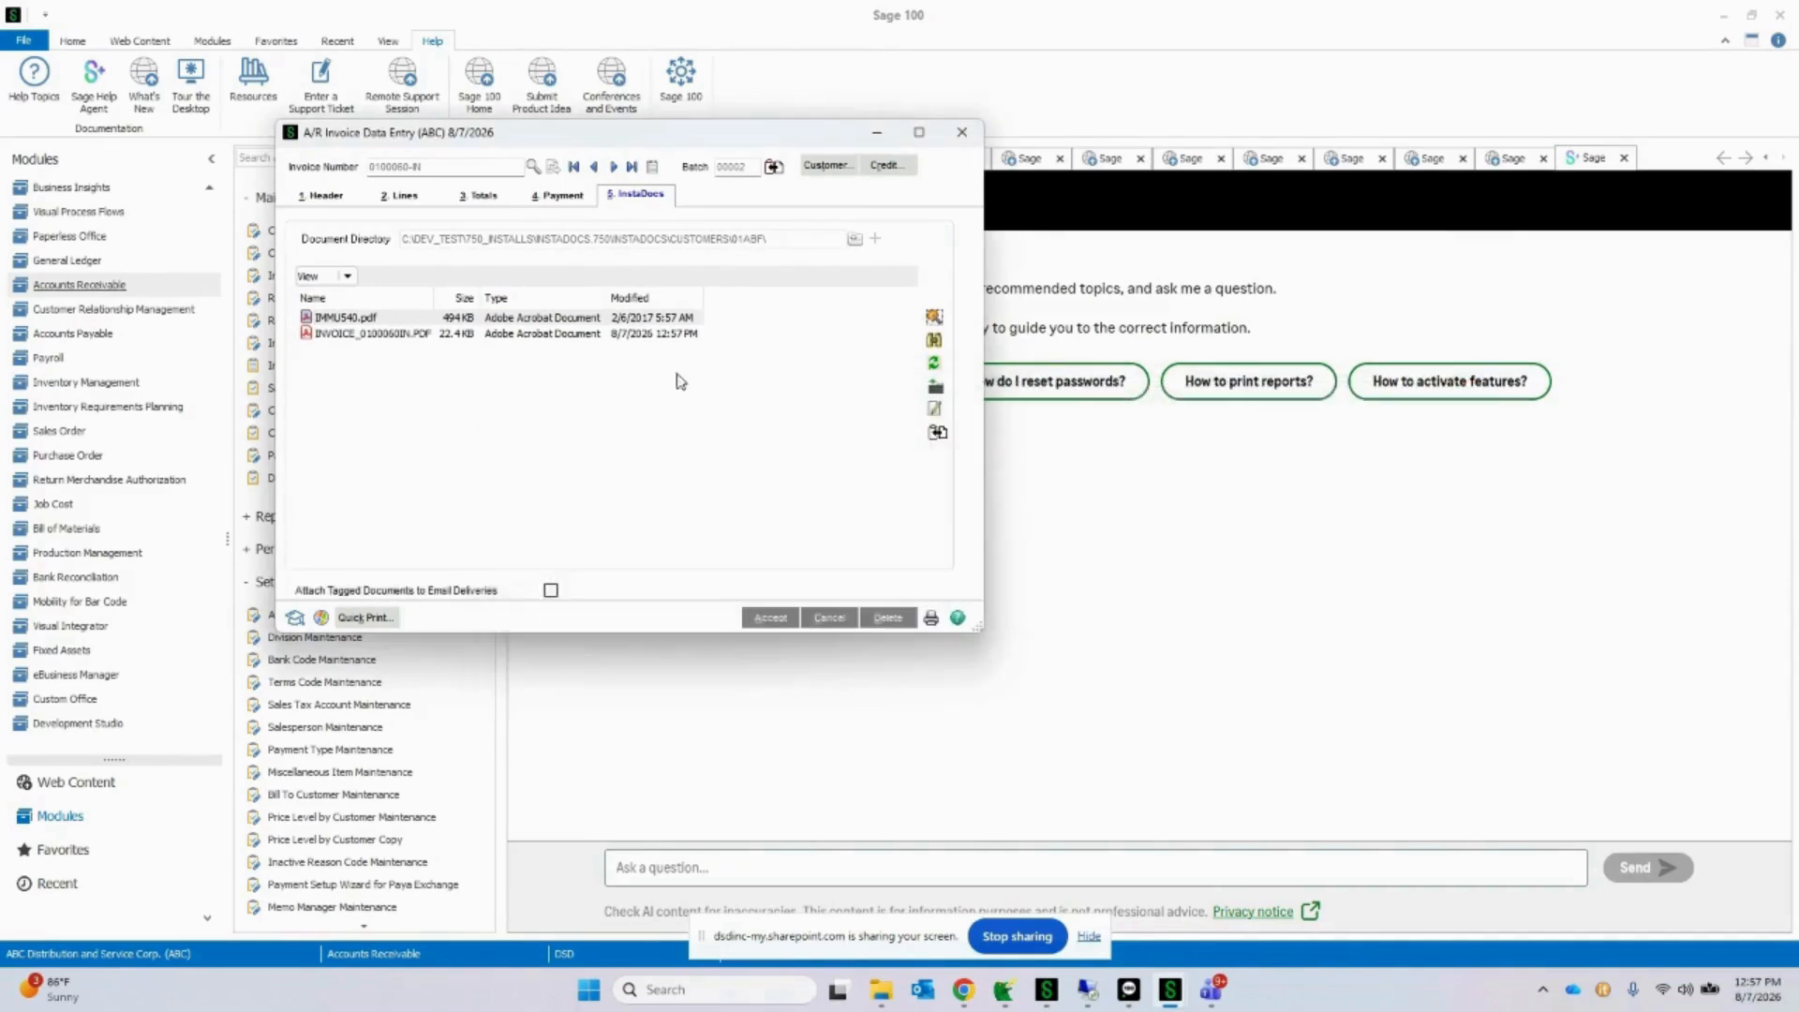
click(455, 339)
drag(436, 295, 452, 296)
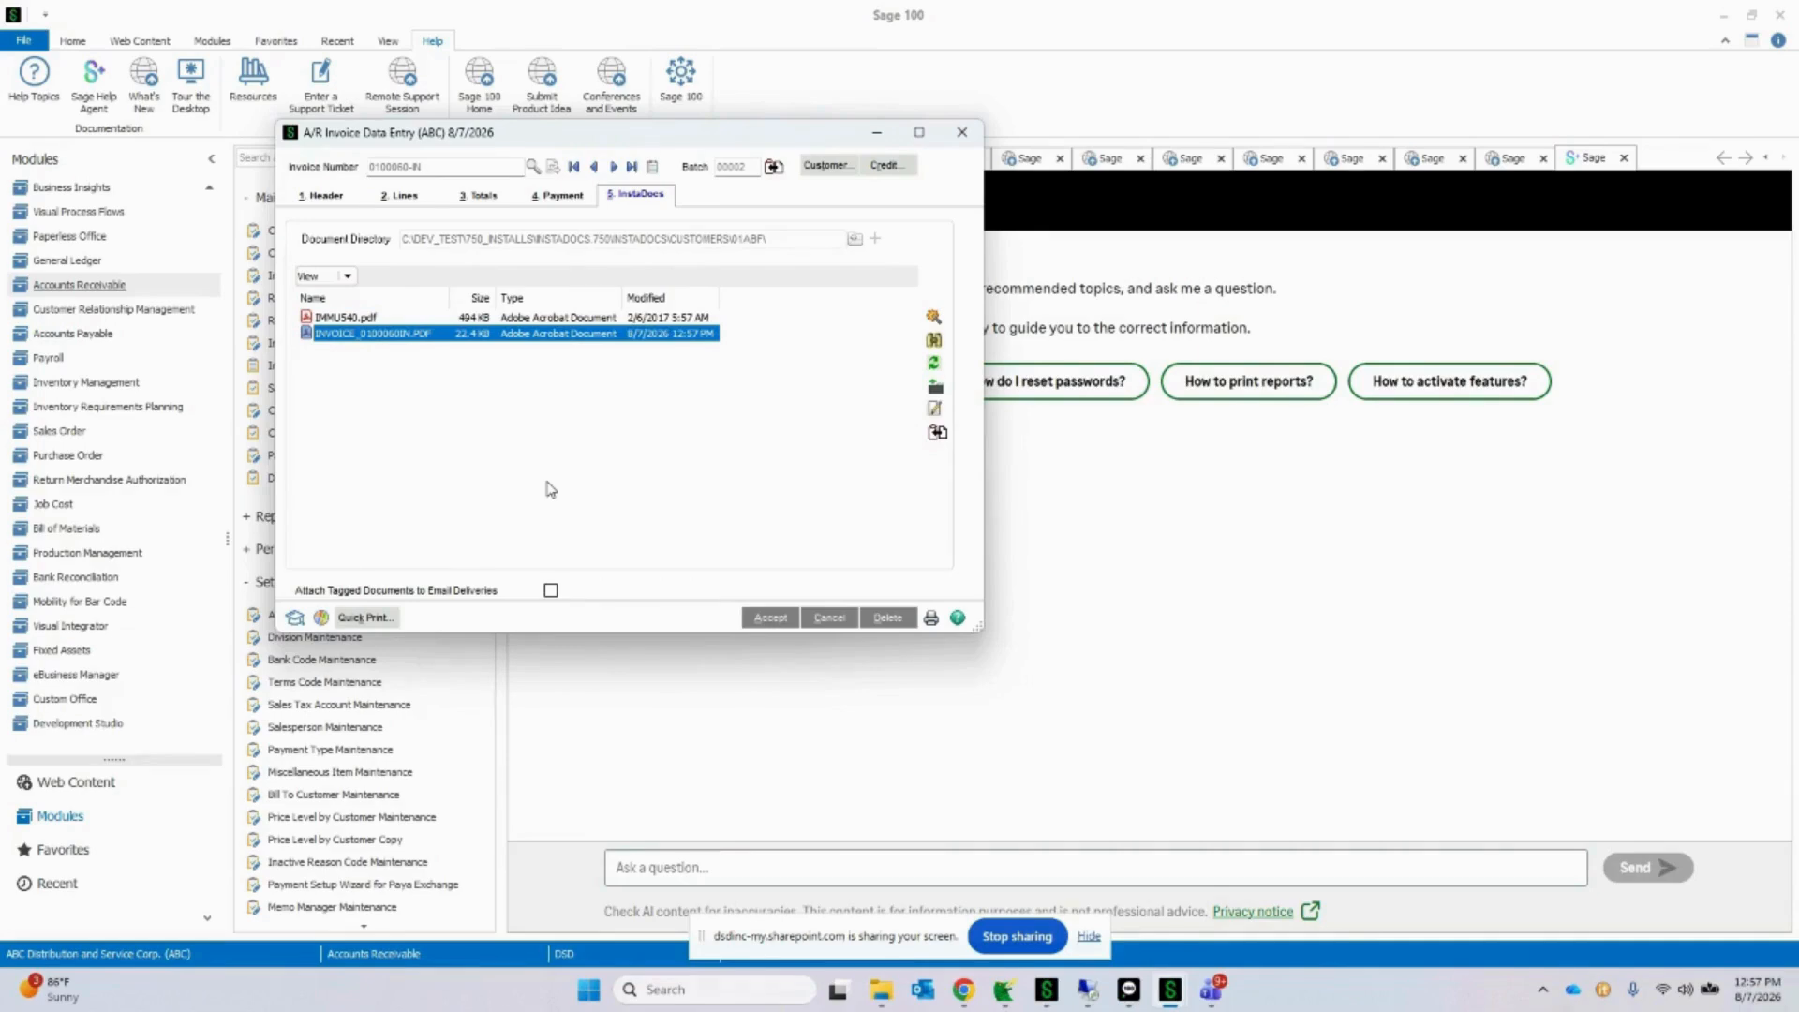
click(933, 318)
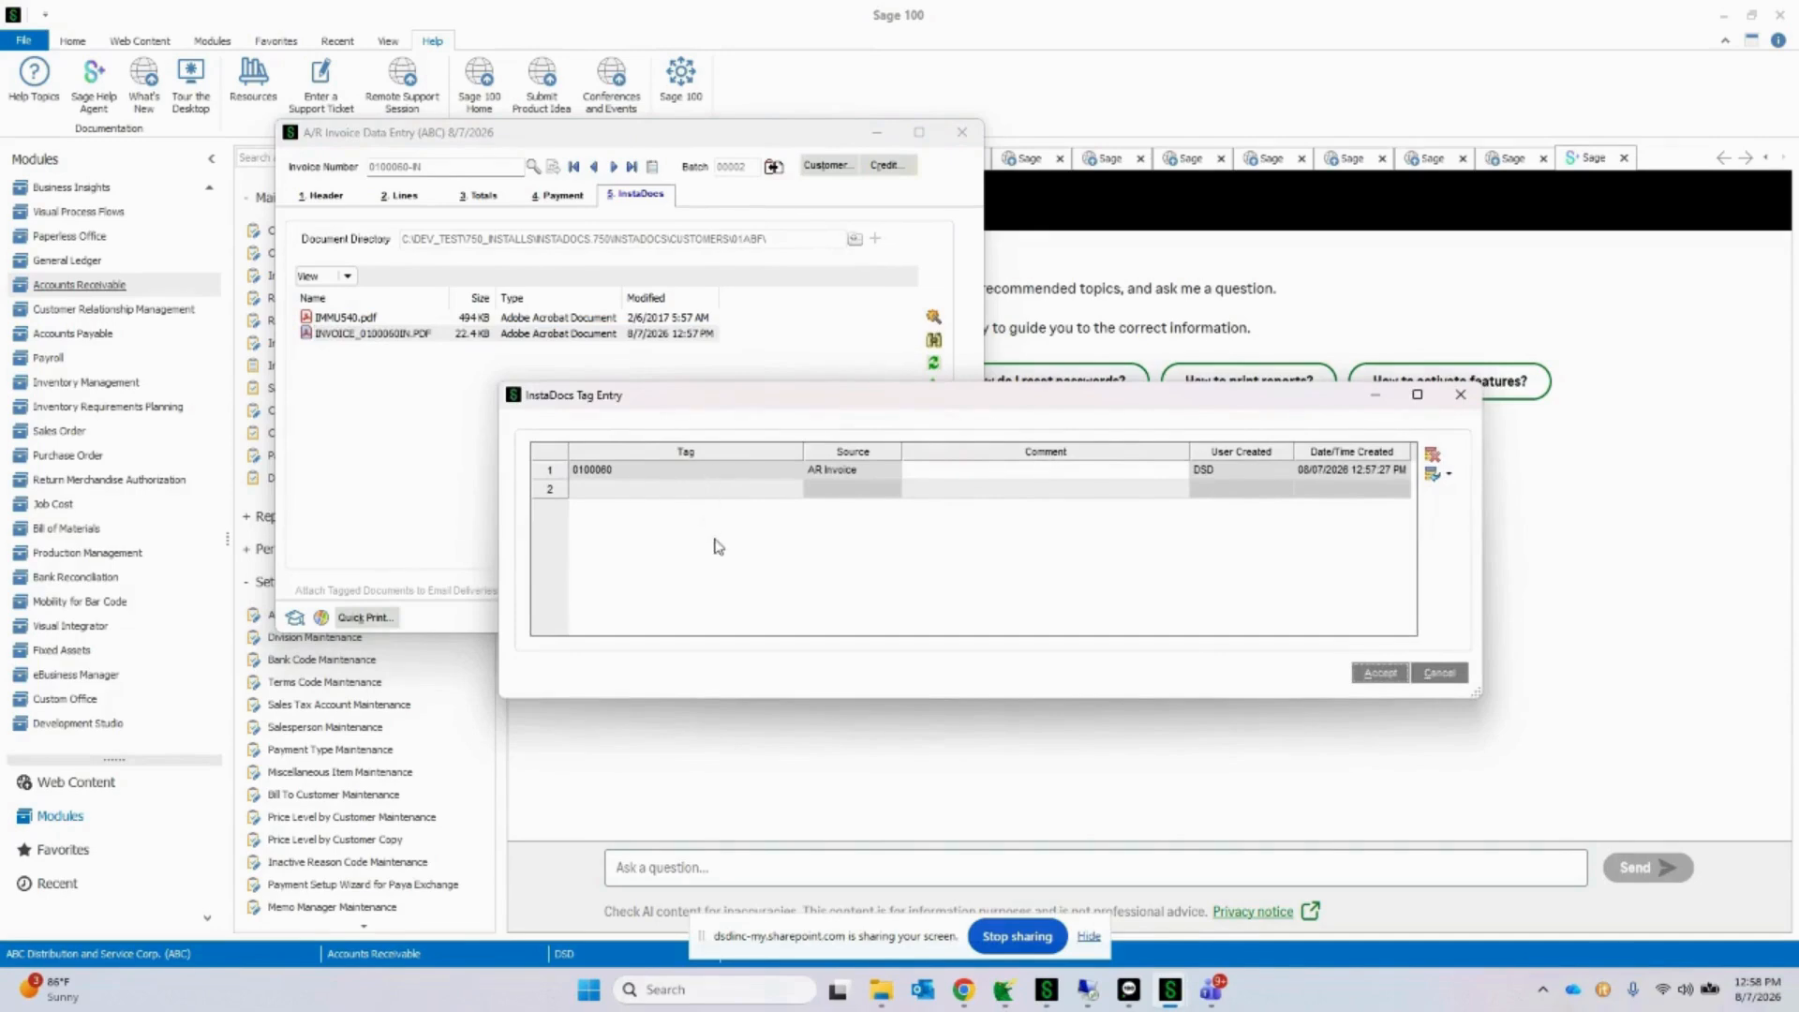
click(1459, 394)
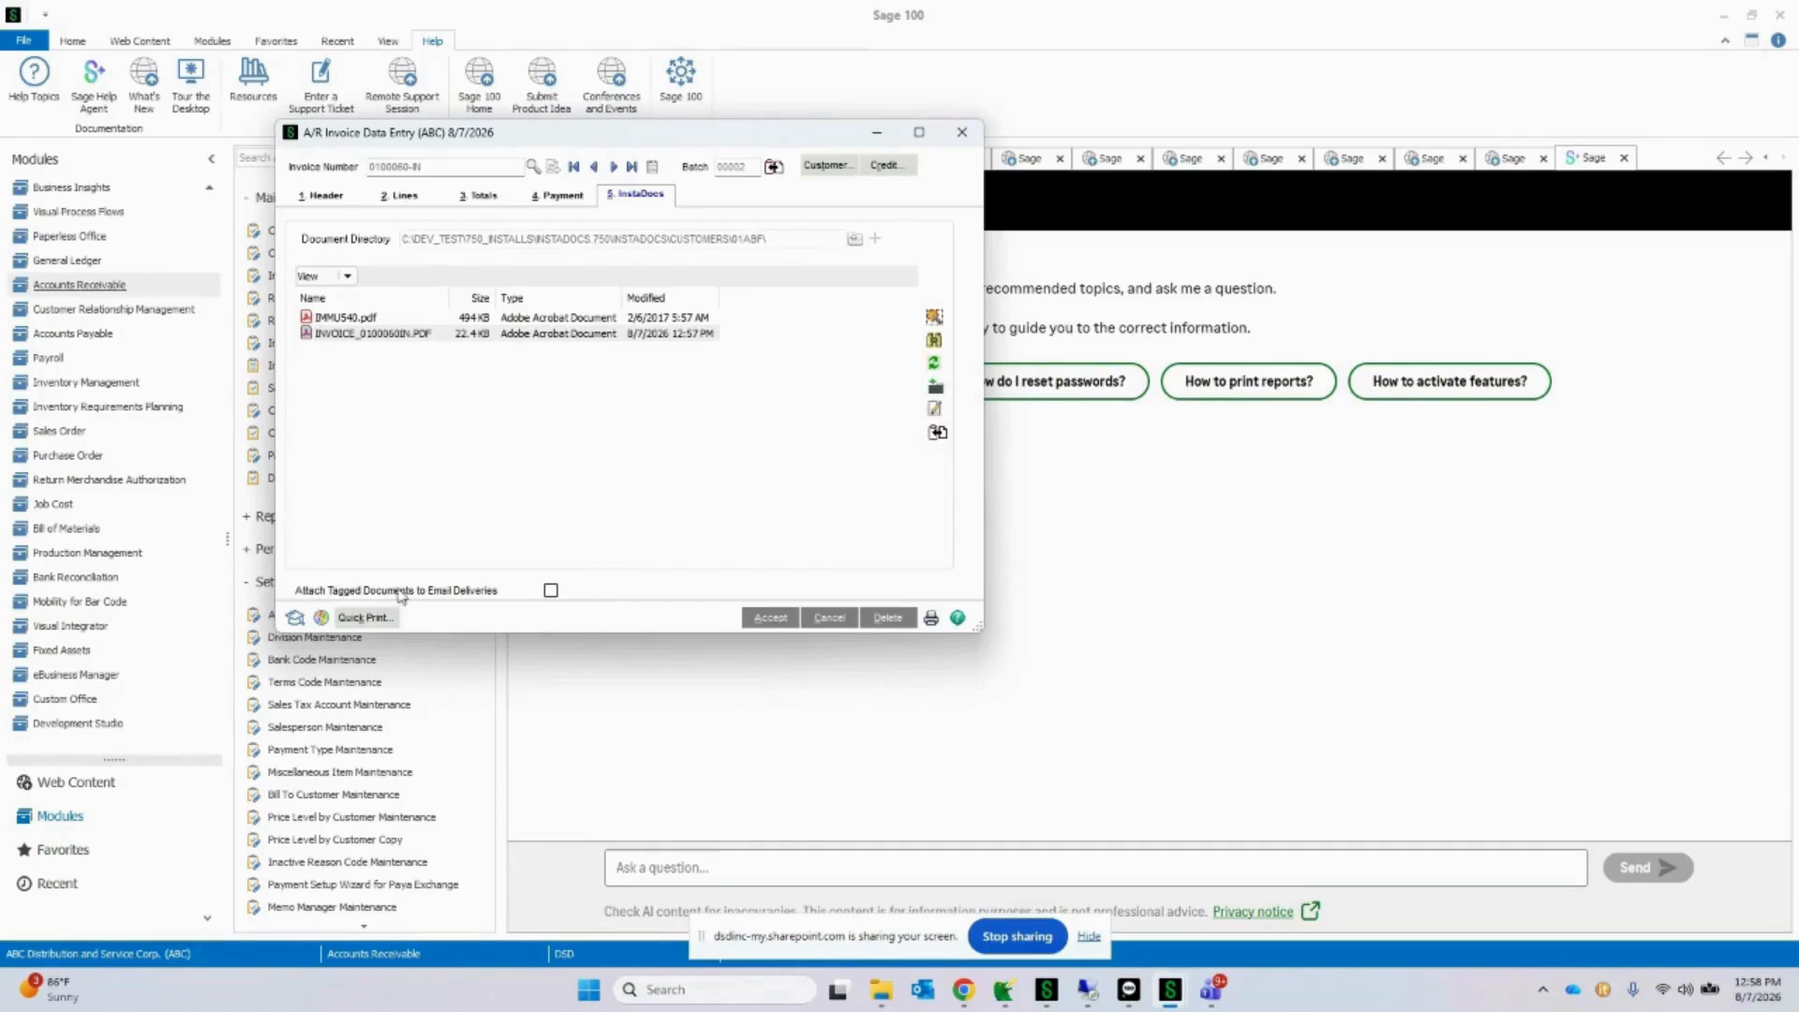
Step: Try enabling attachment of tagged documents to email deliveries for the invoice, discard the changes, and close Invoice Data Entry
click(551, 592)
click(674, 319)
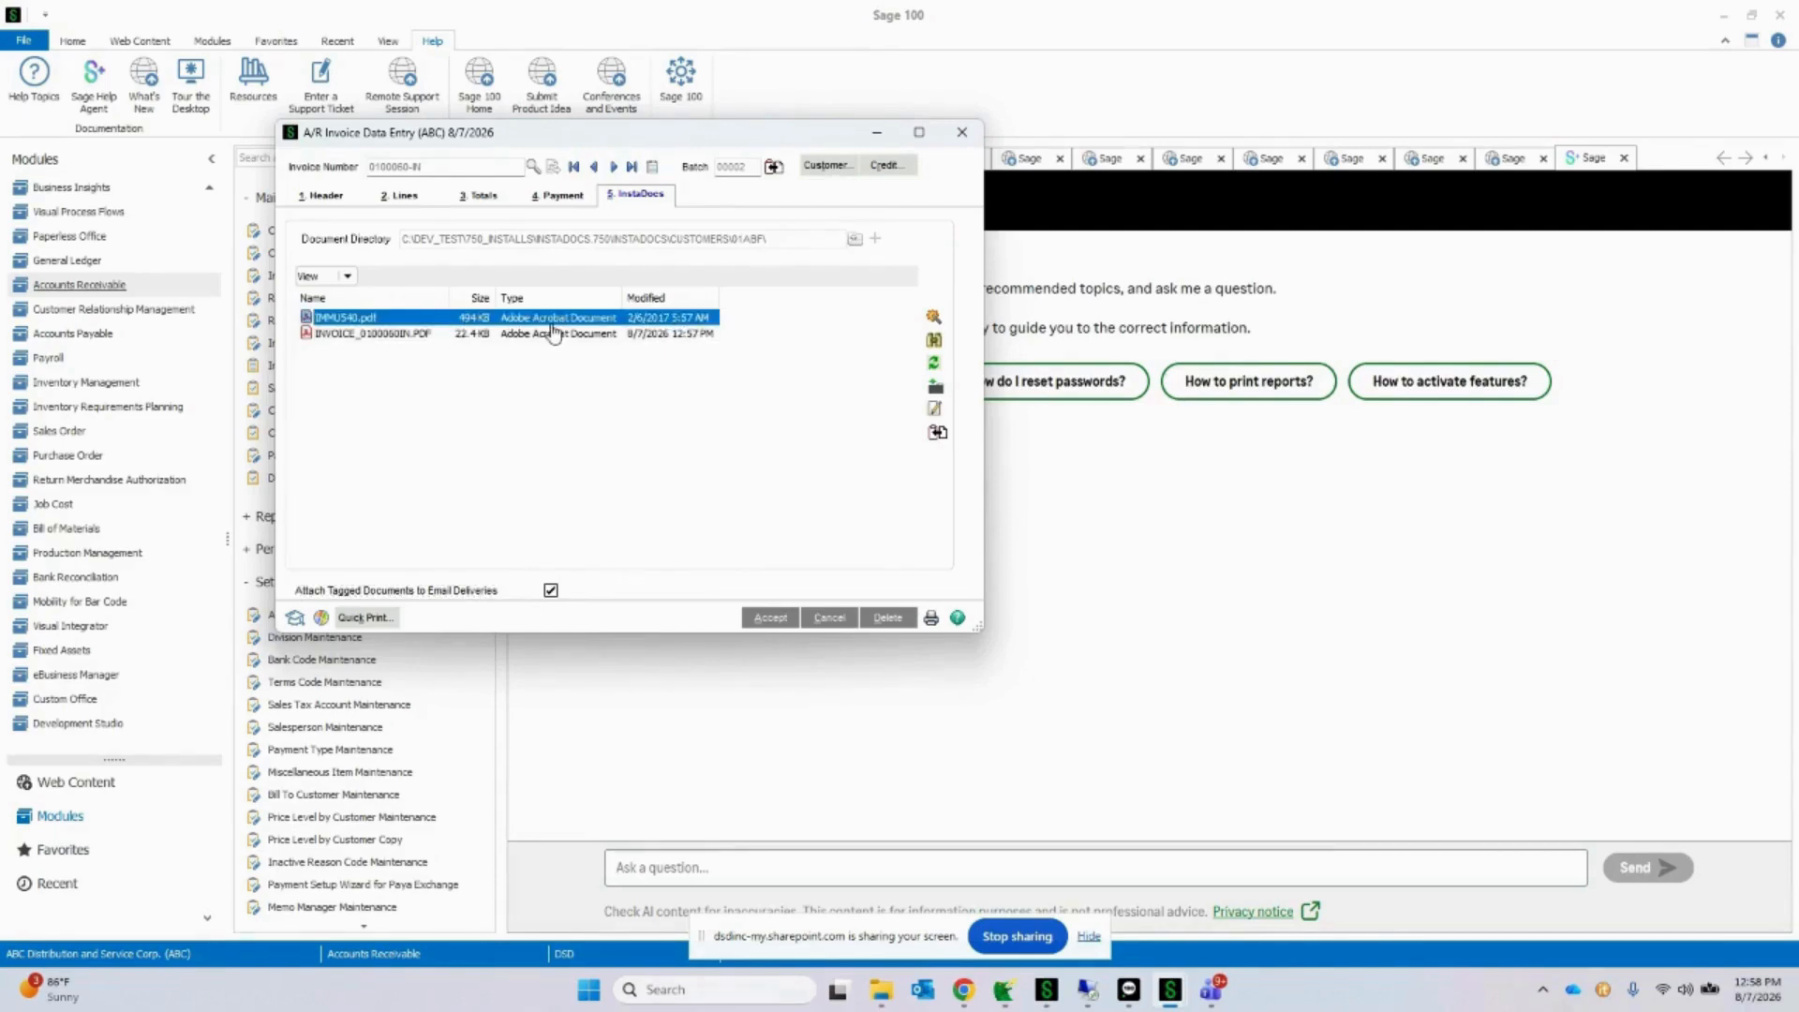
click(830, 618)
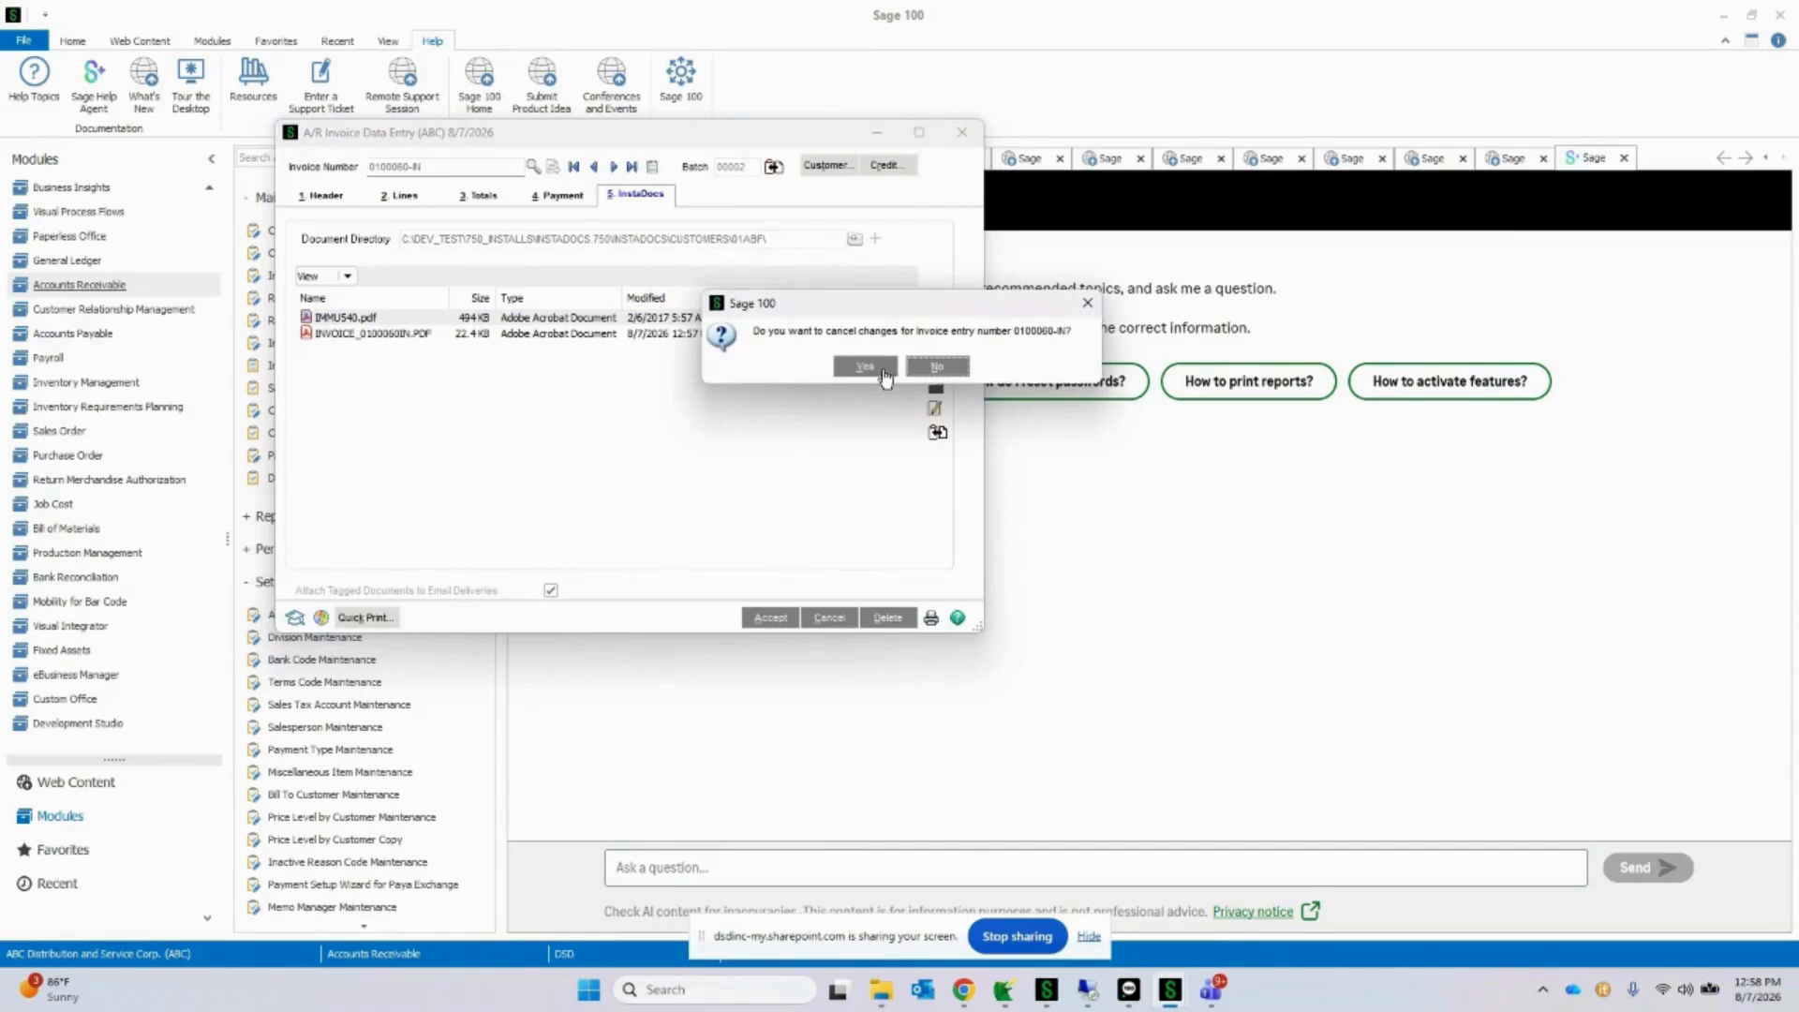
click(937, 366)
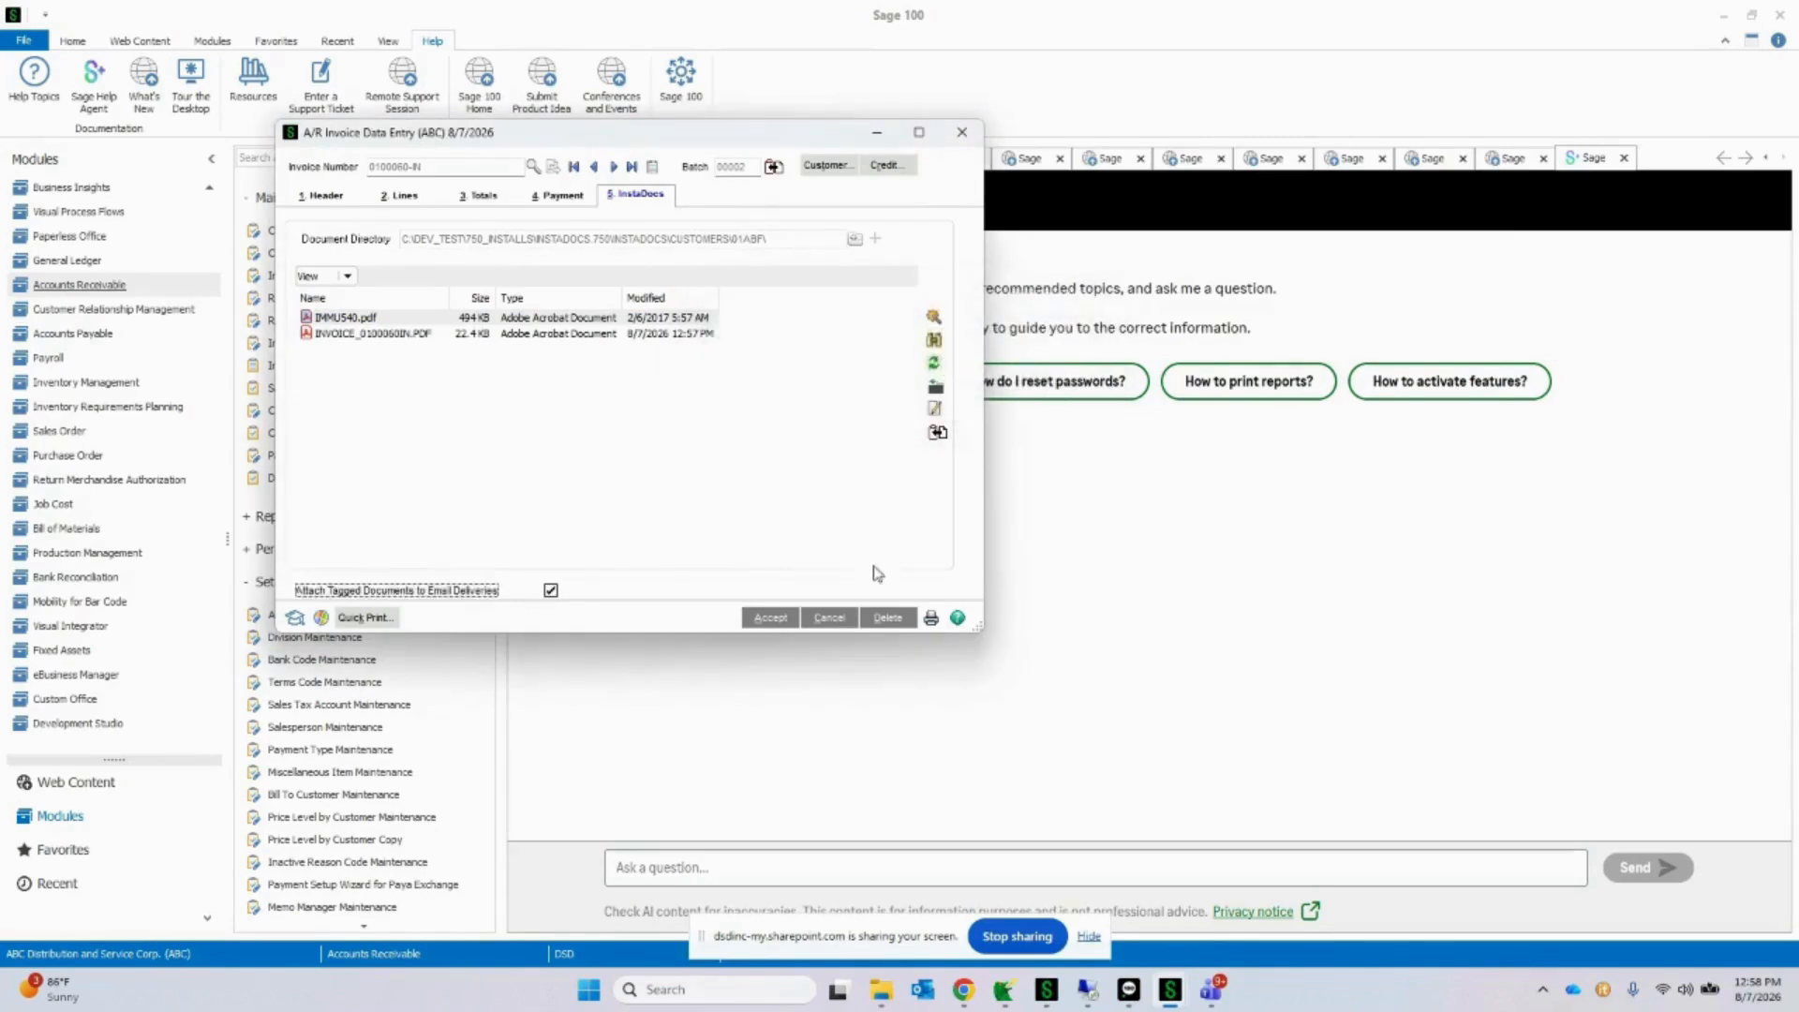
click(830, 618)
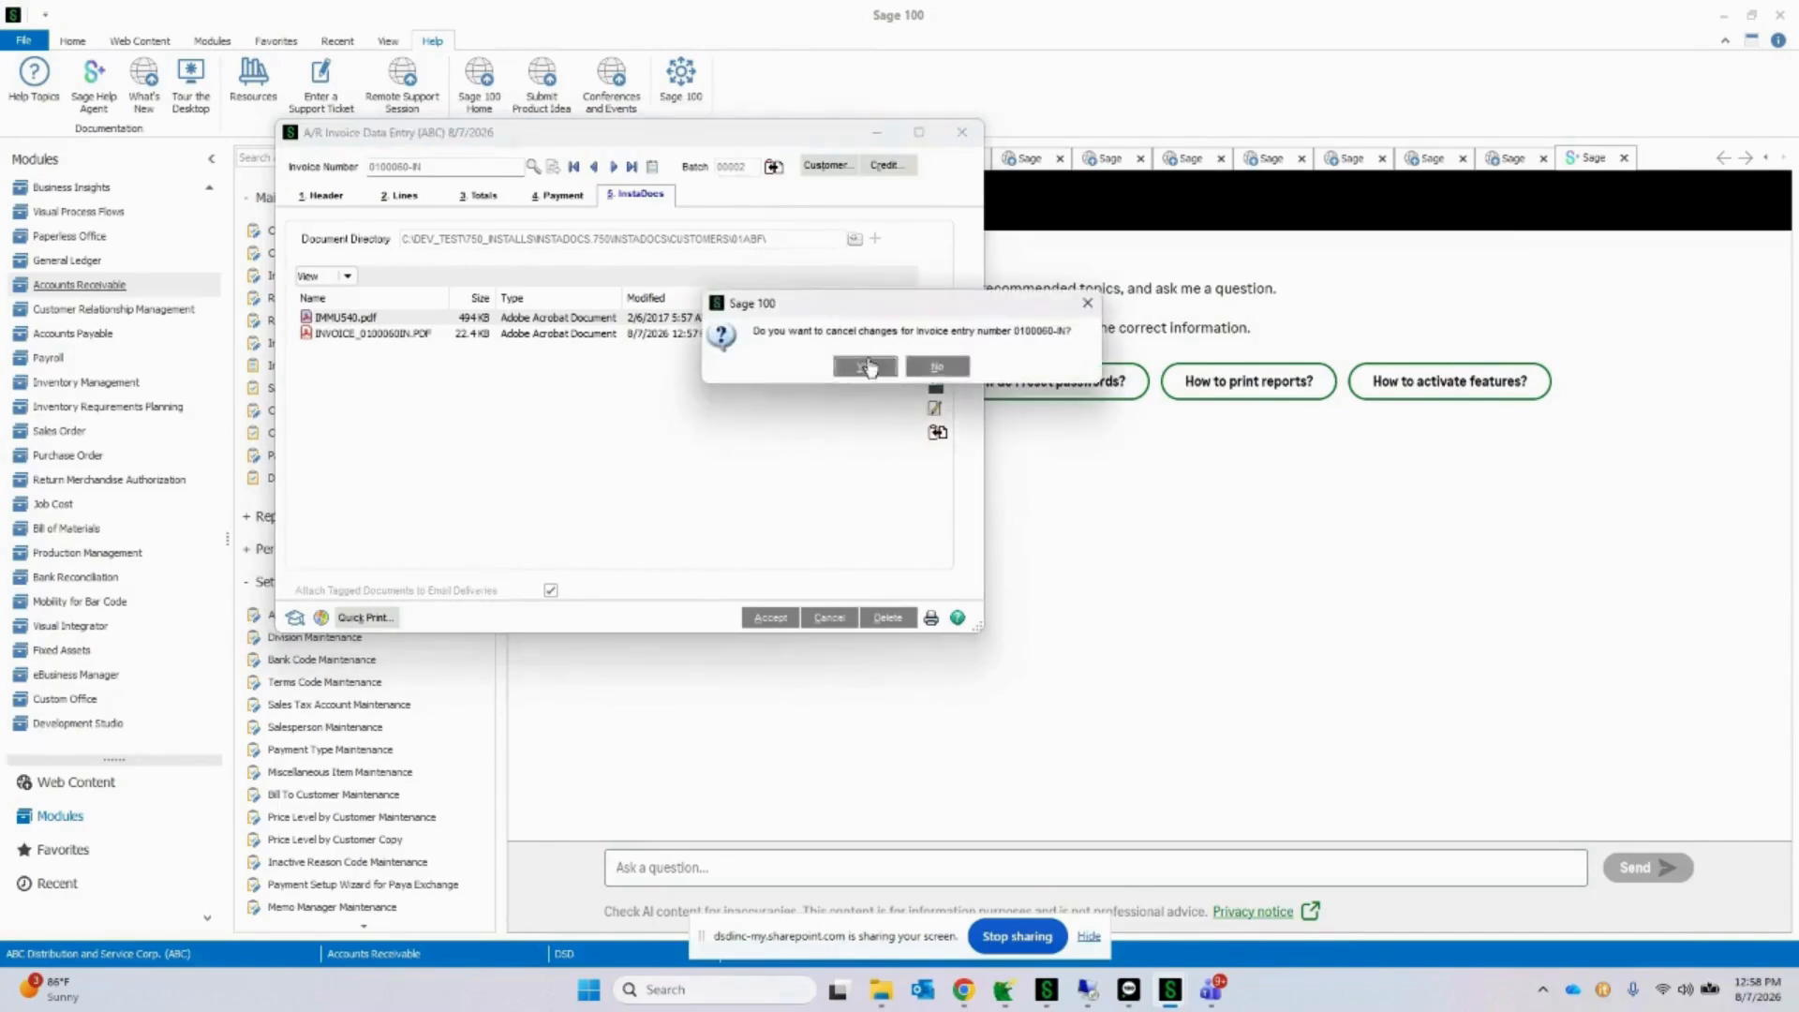
click(866, 366)
click(961, 132)
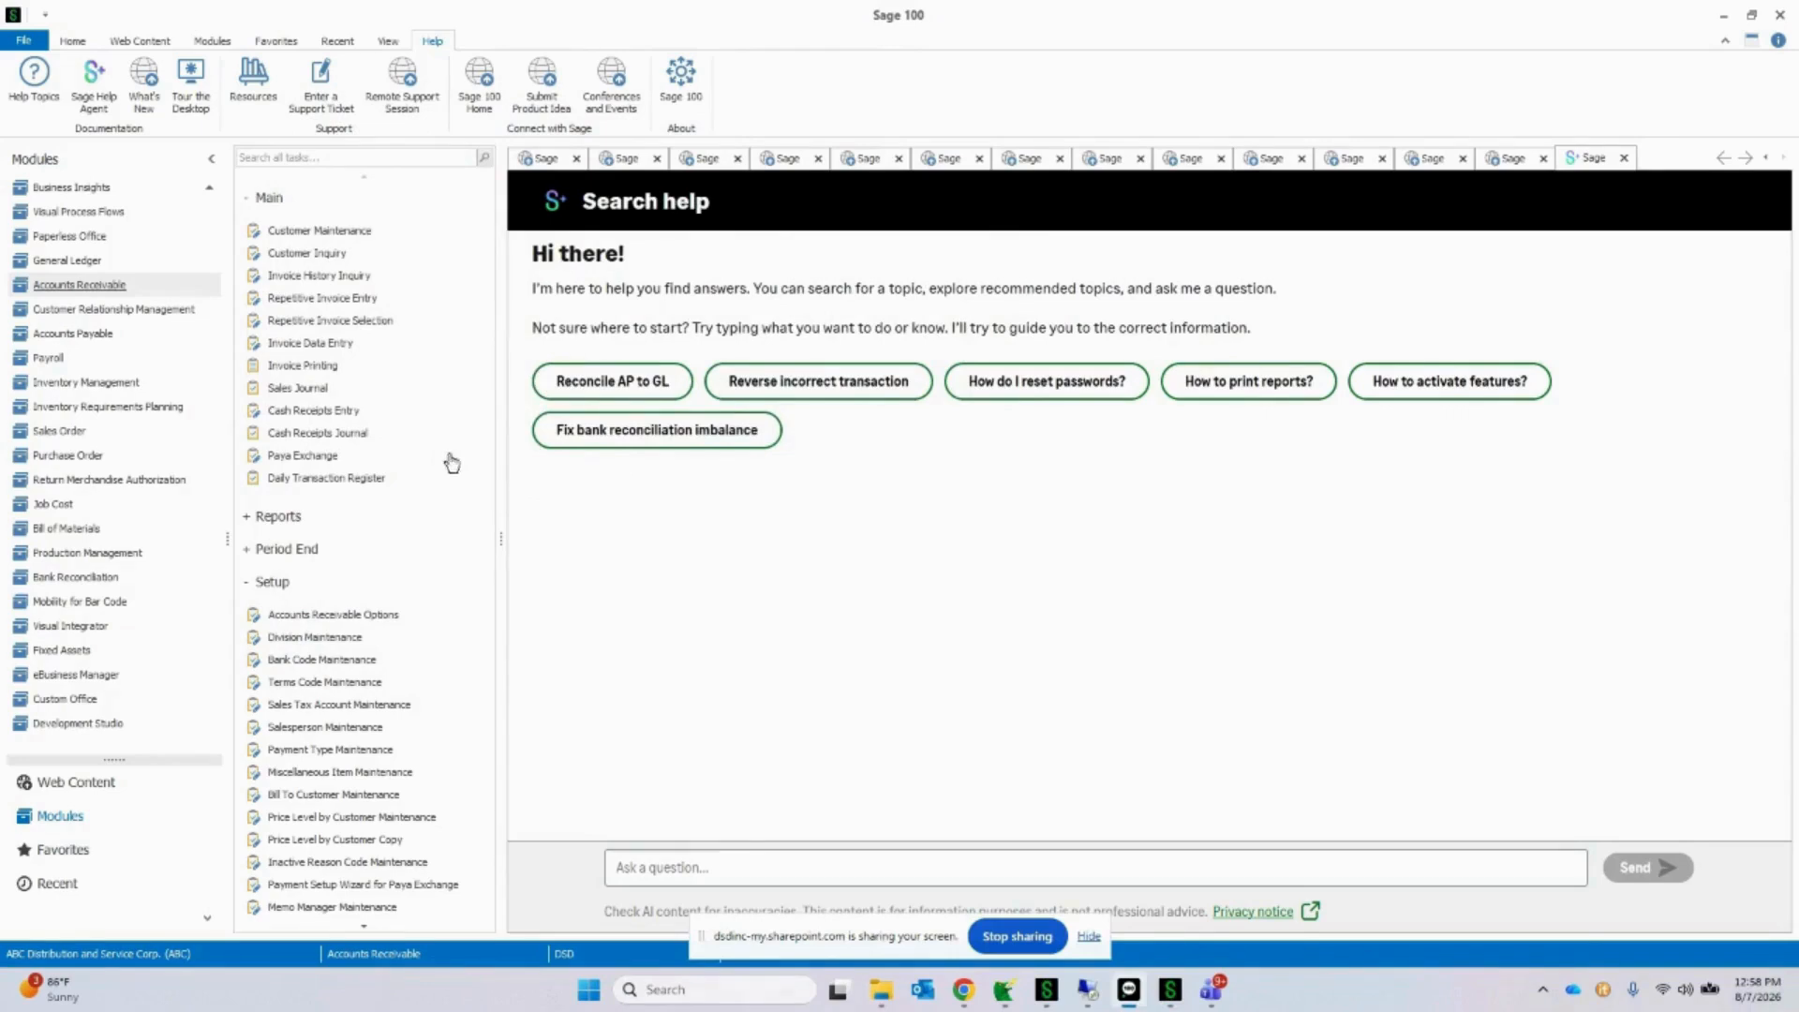
Step: Switch to Accounts Payable, accept the accounting date, and view vendor Airway Property's InstaDocs files and document directory in Vendor Maintenance
click(75, 333)
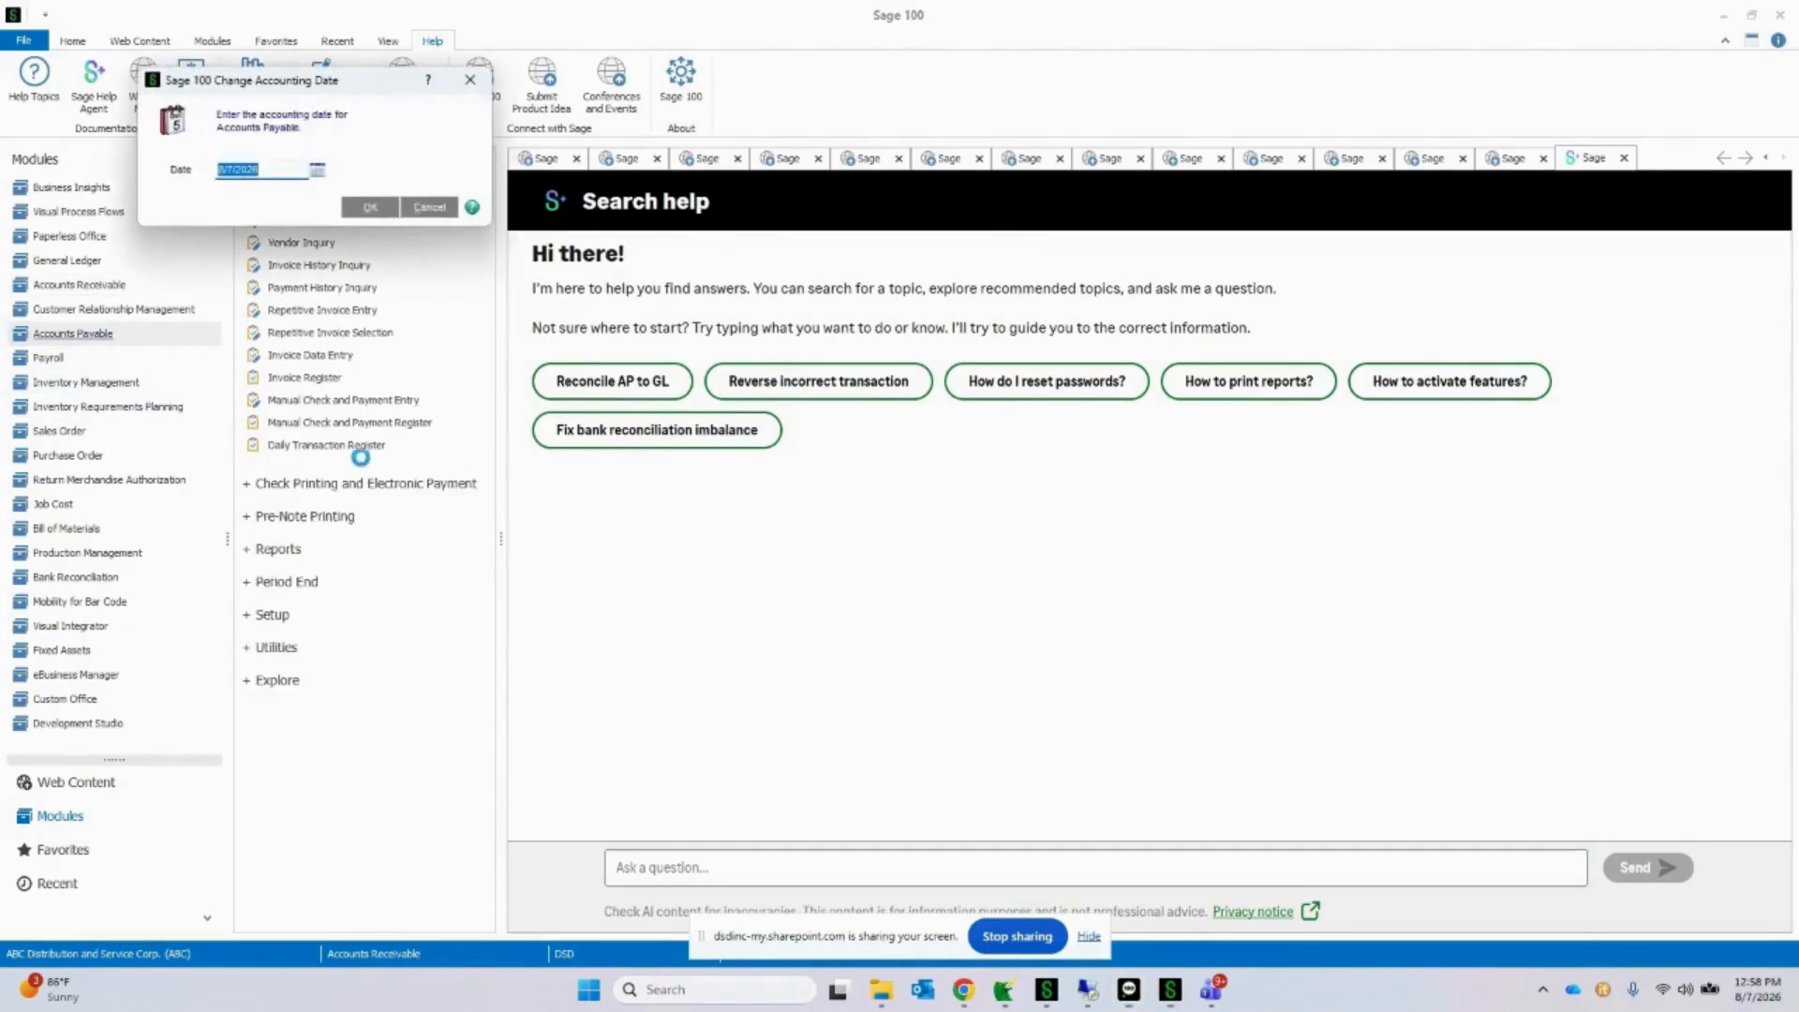
click(391, 206)
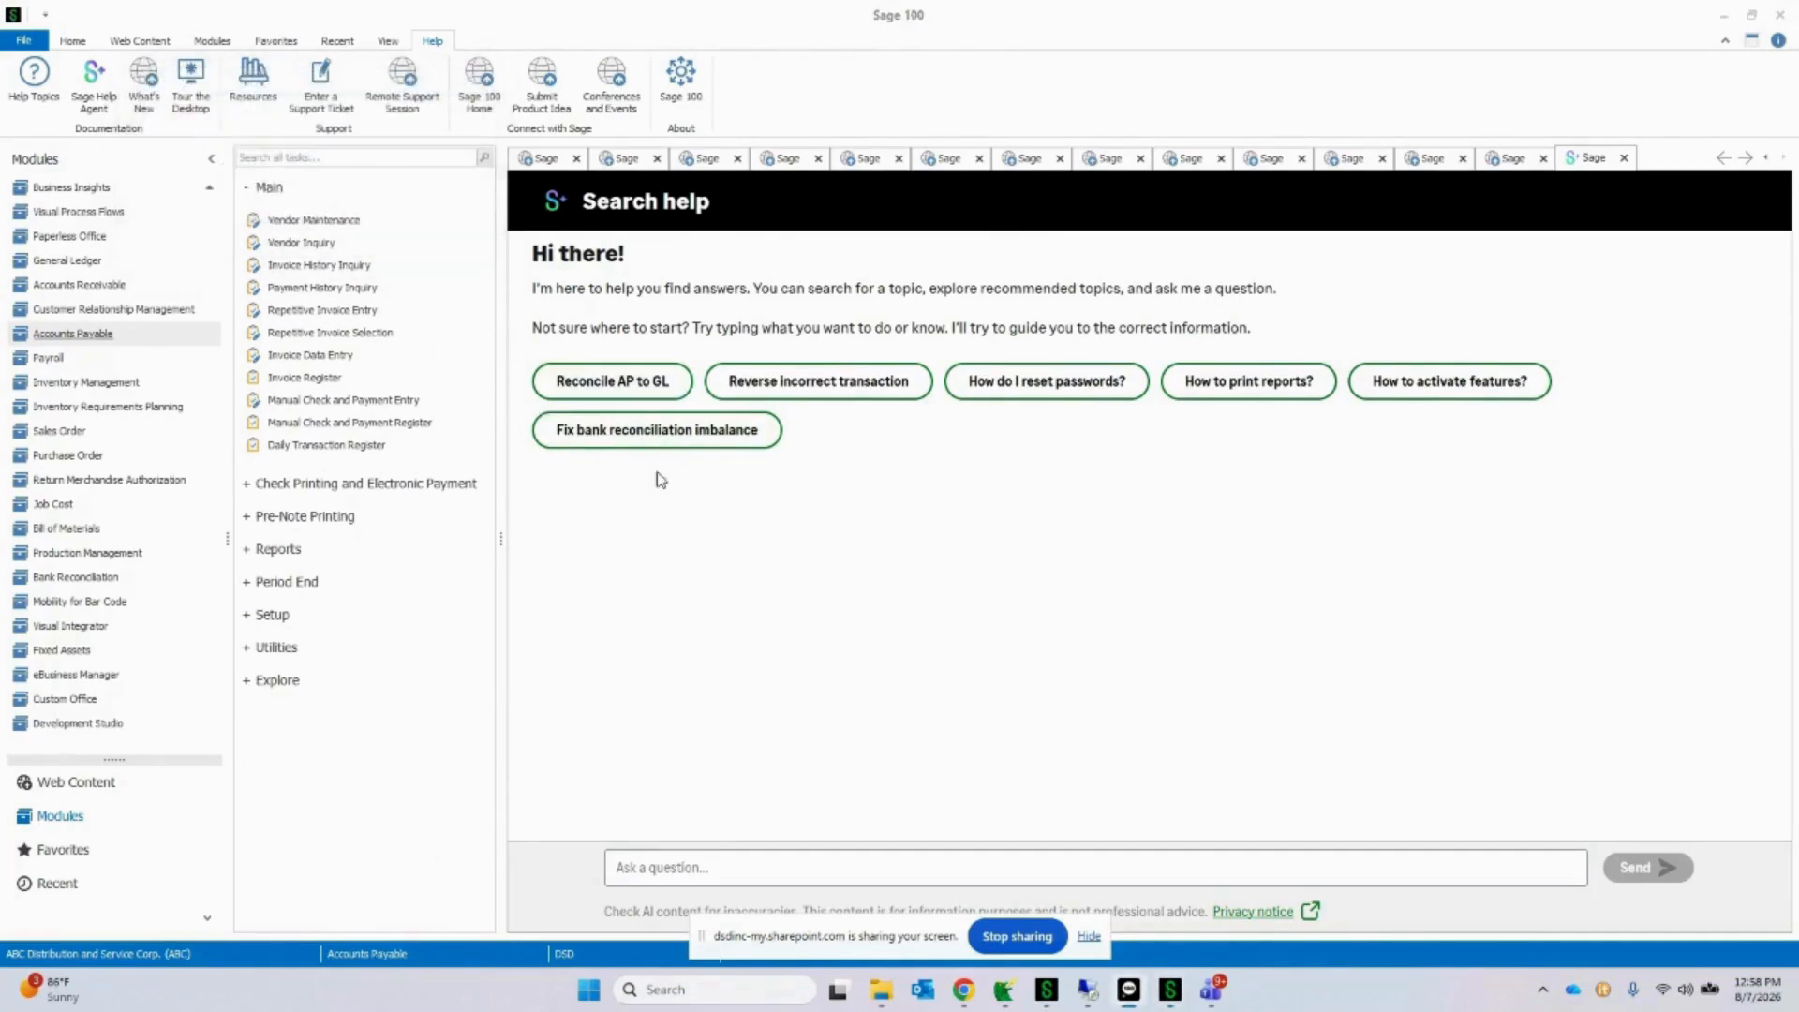
click(804, 258)
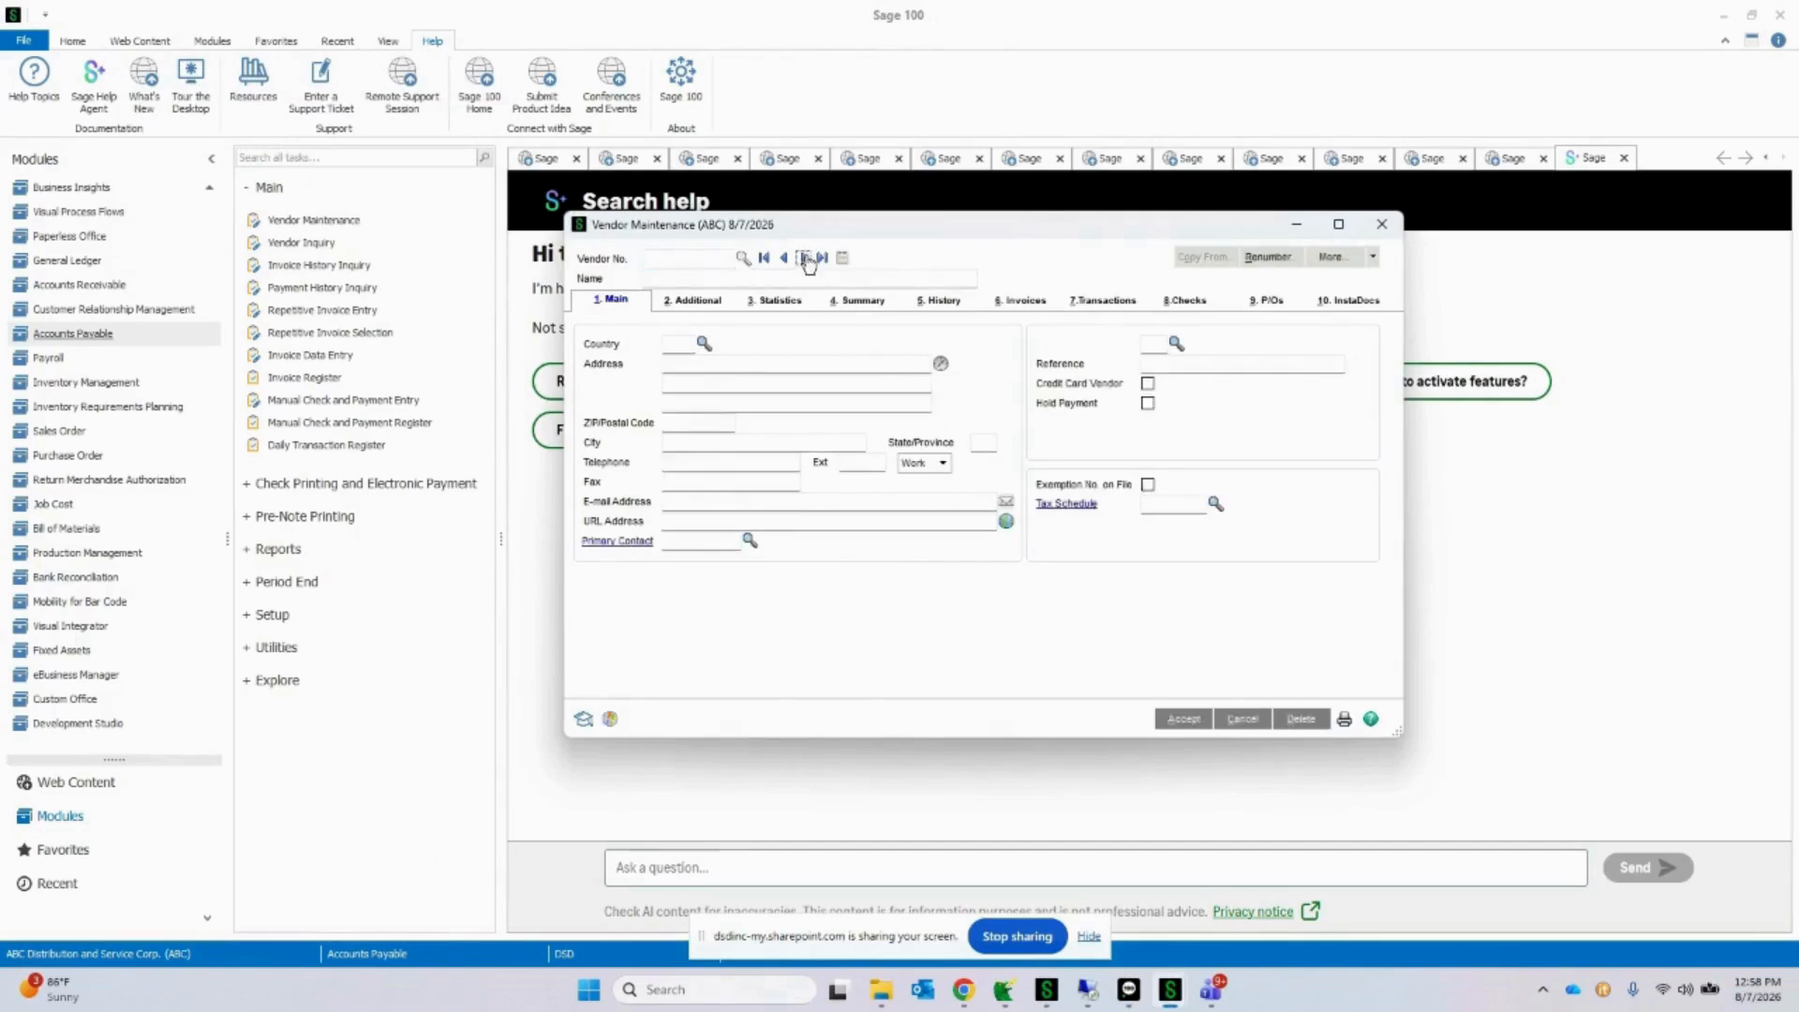
click(1349, 300)
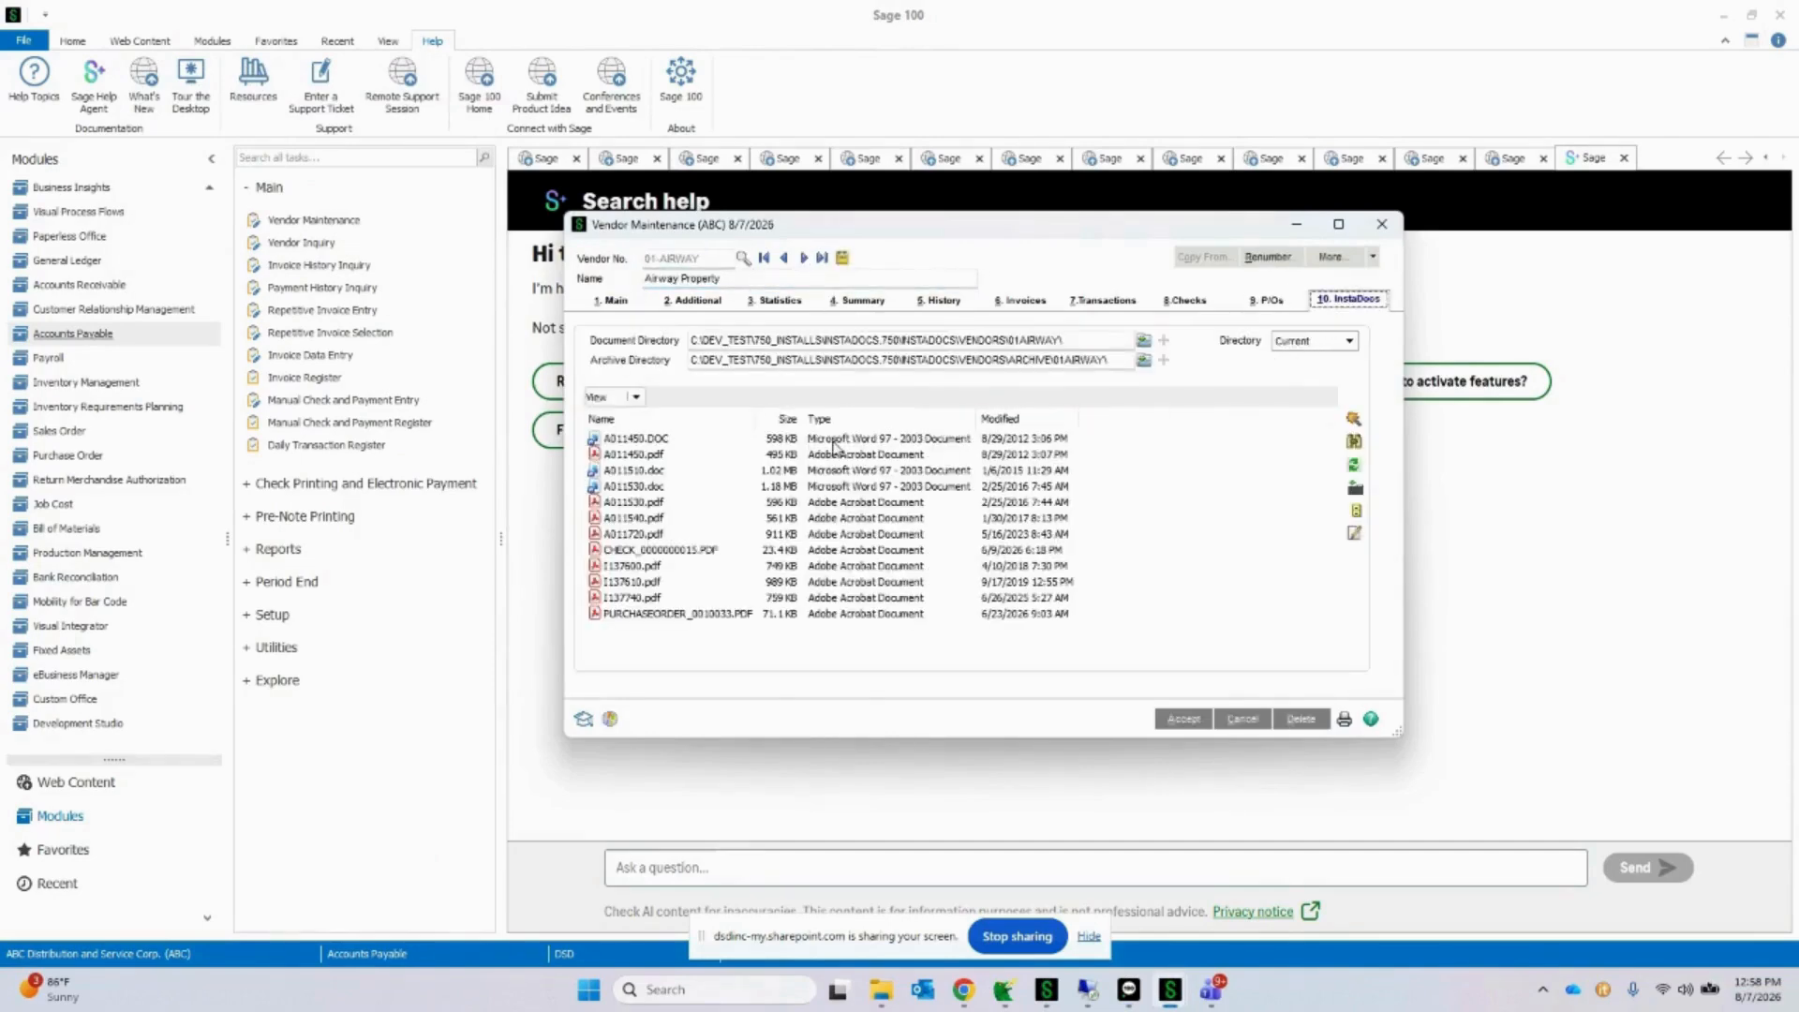
click(833, 442)
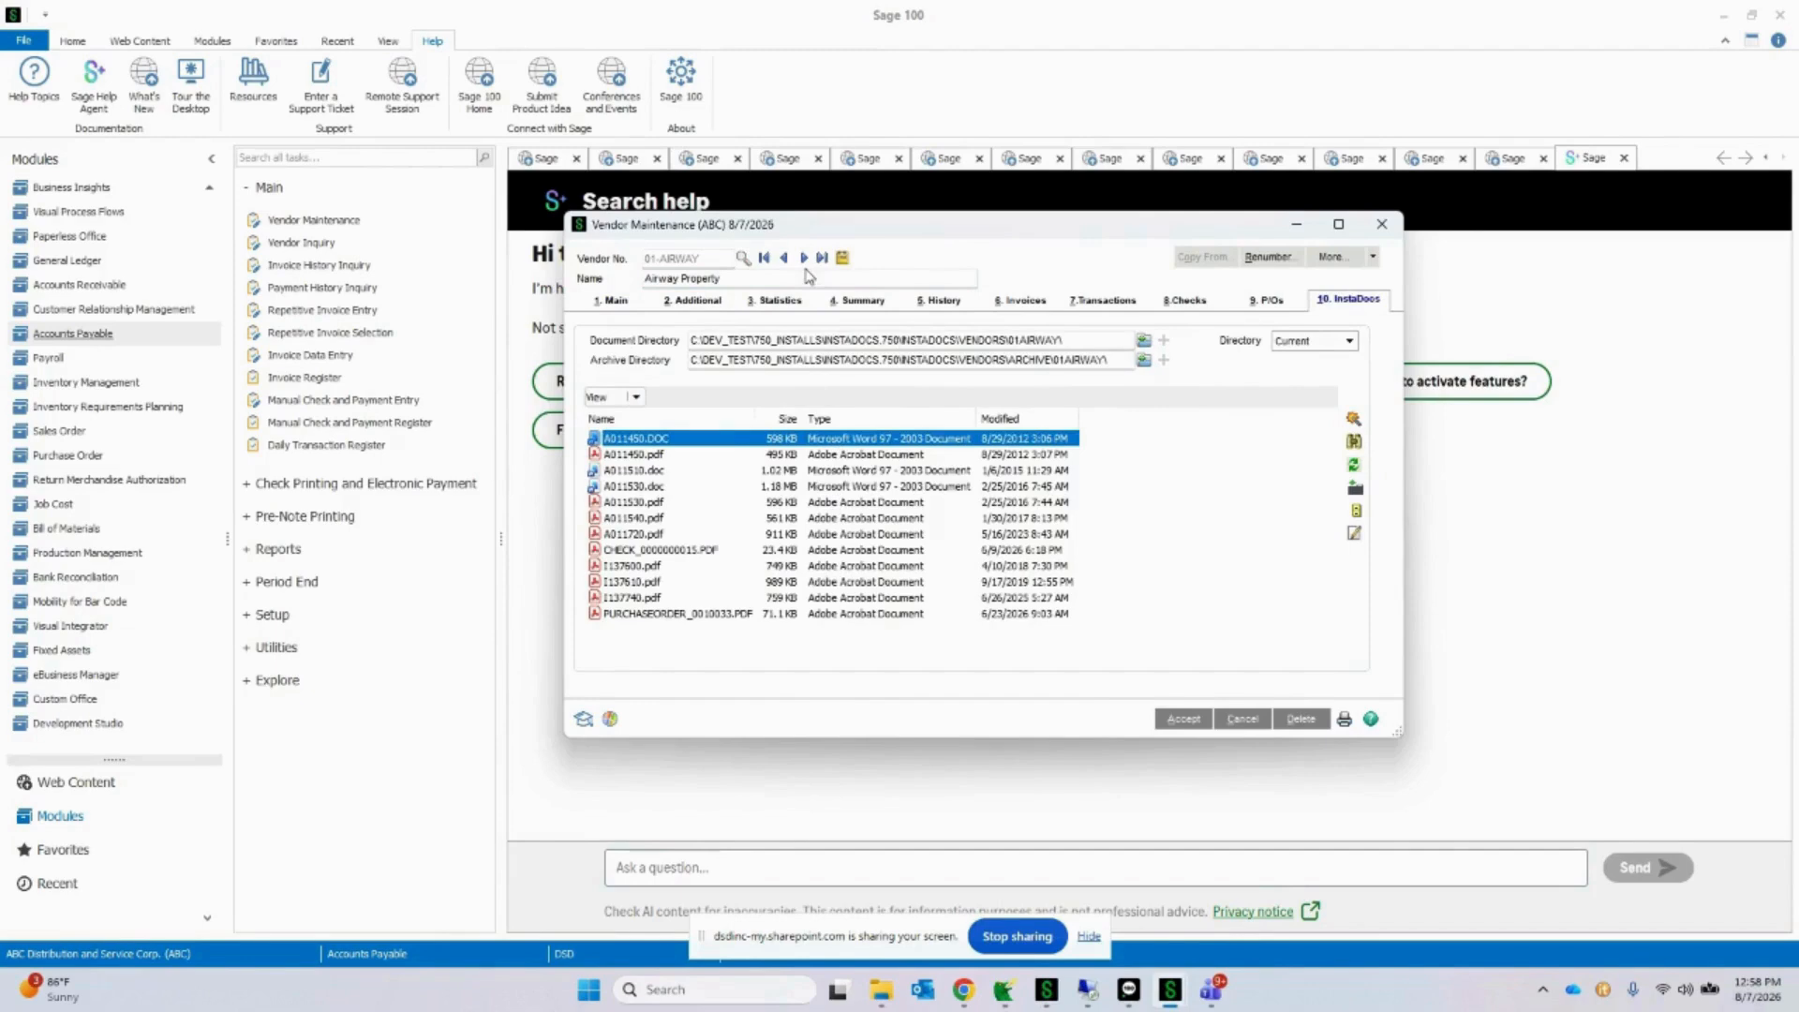
drag(1077, 340, 673, 330)
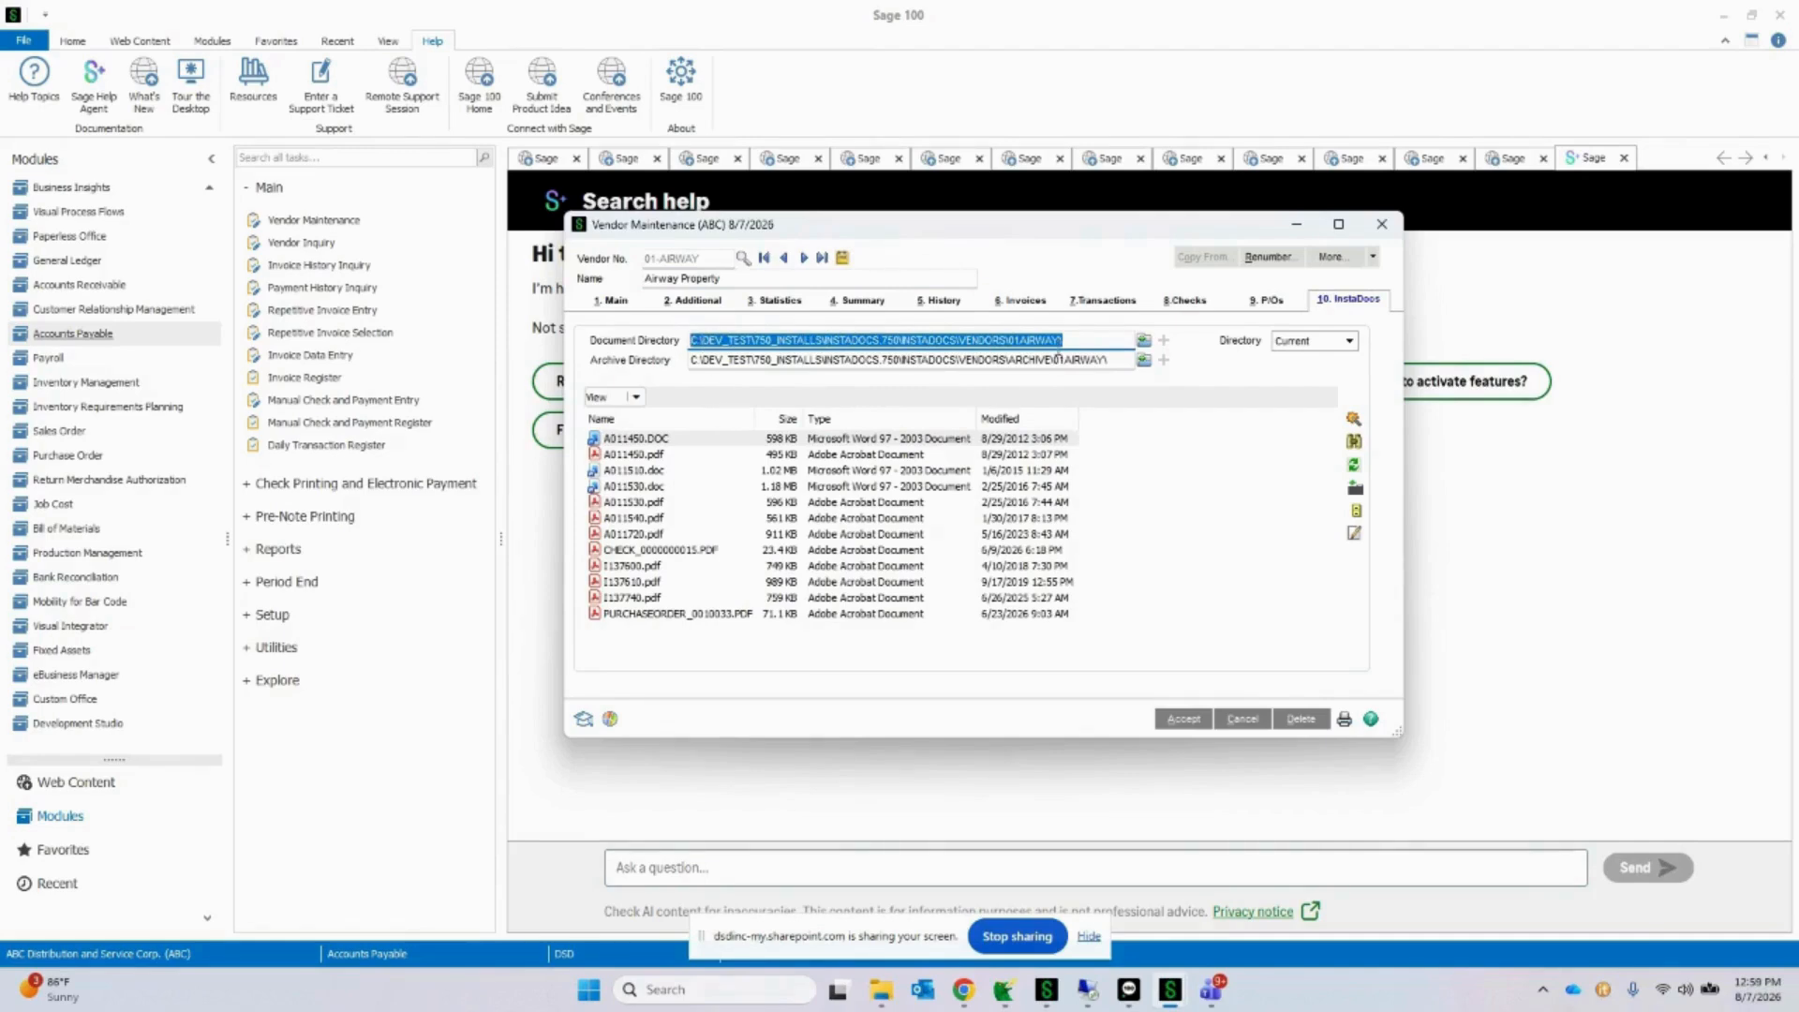
Step: Open the Accounts Payable InstaDocs Setup Options and review the naming conventions for check documents and vendor directories
click(282, 617)
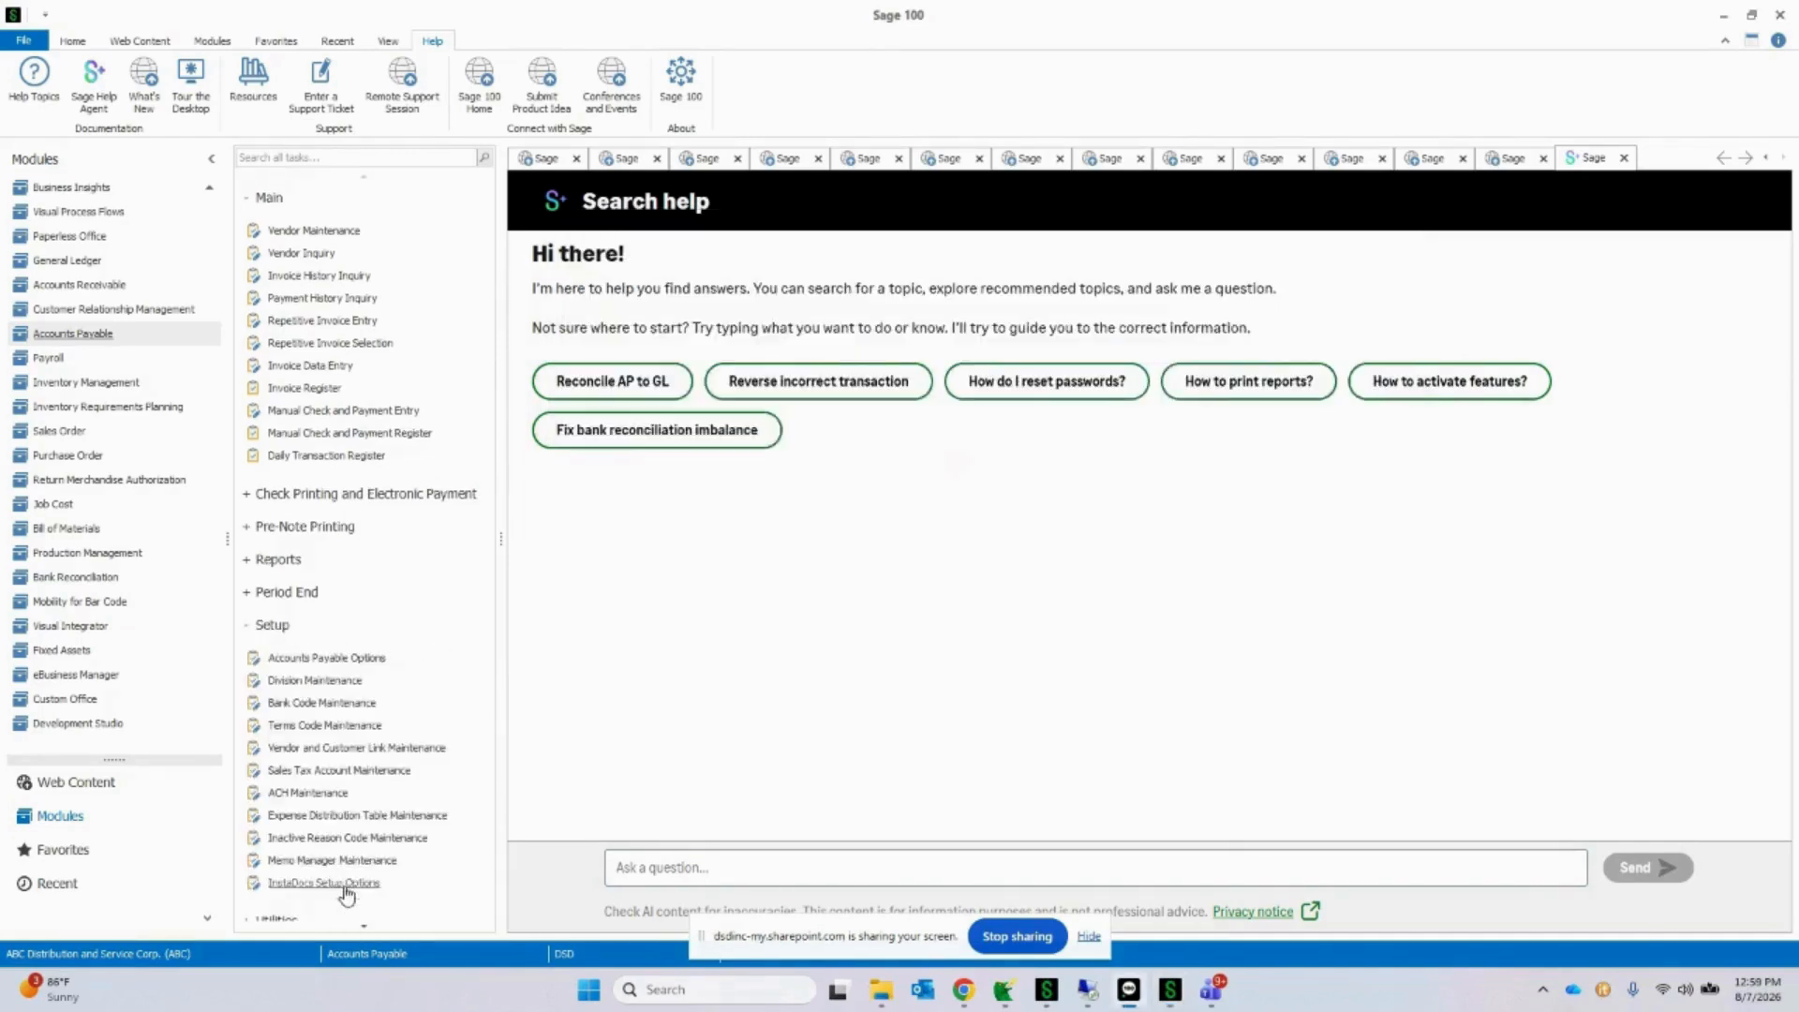
click(323, 883)
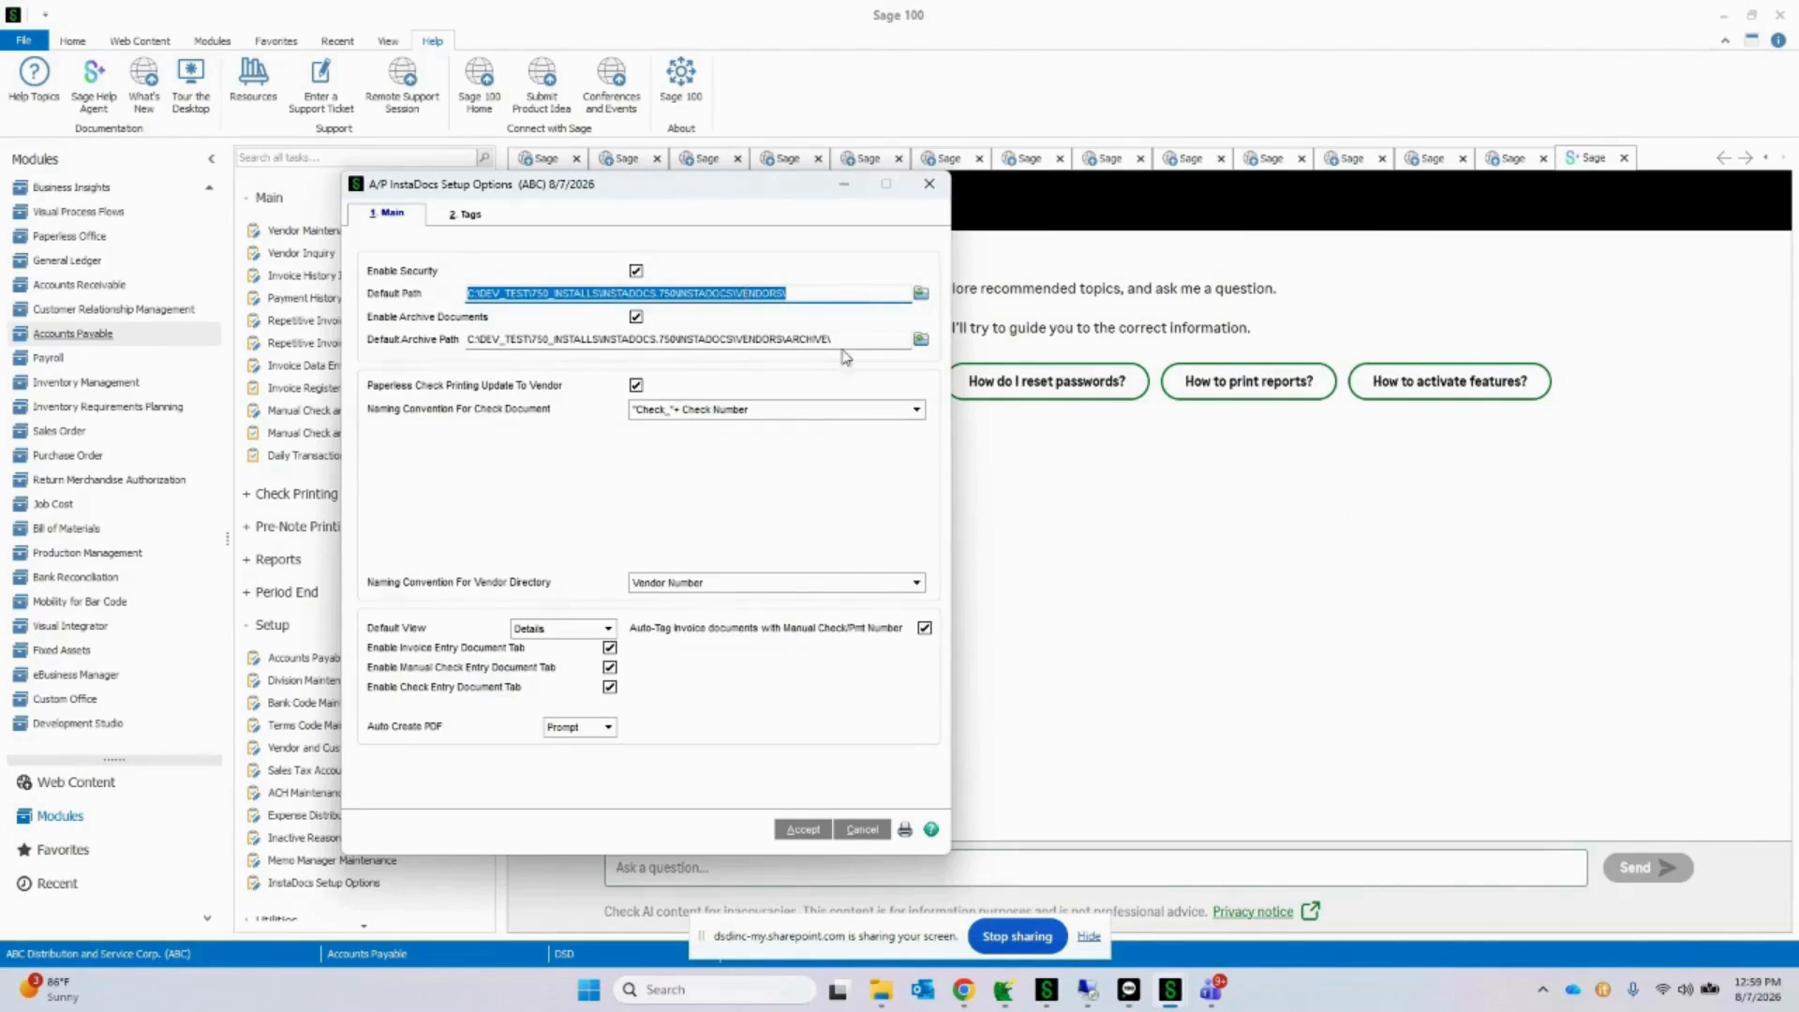
click(767, 409)
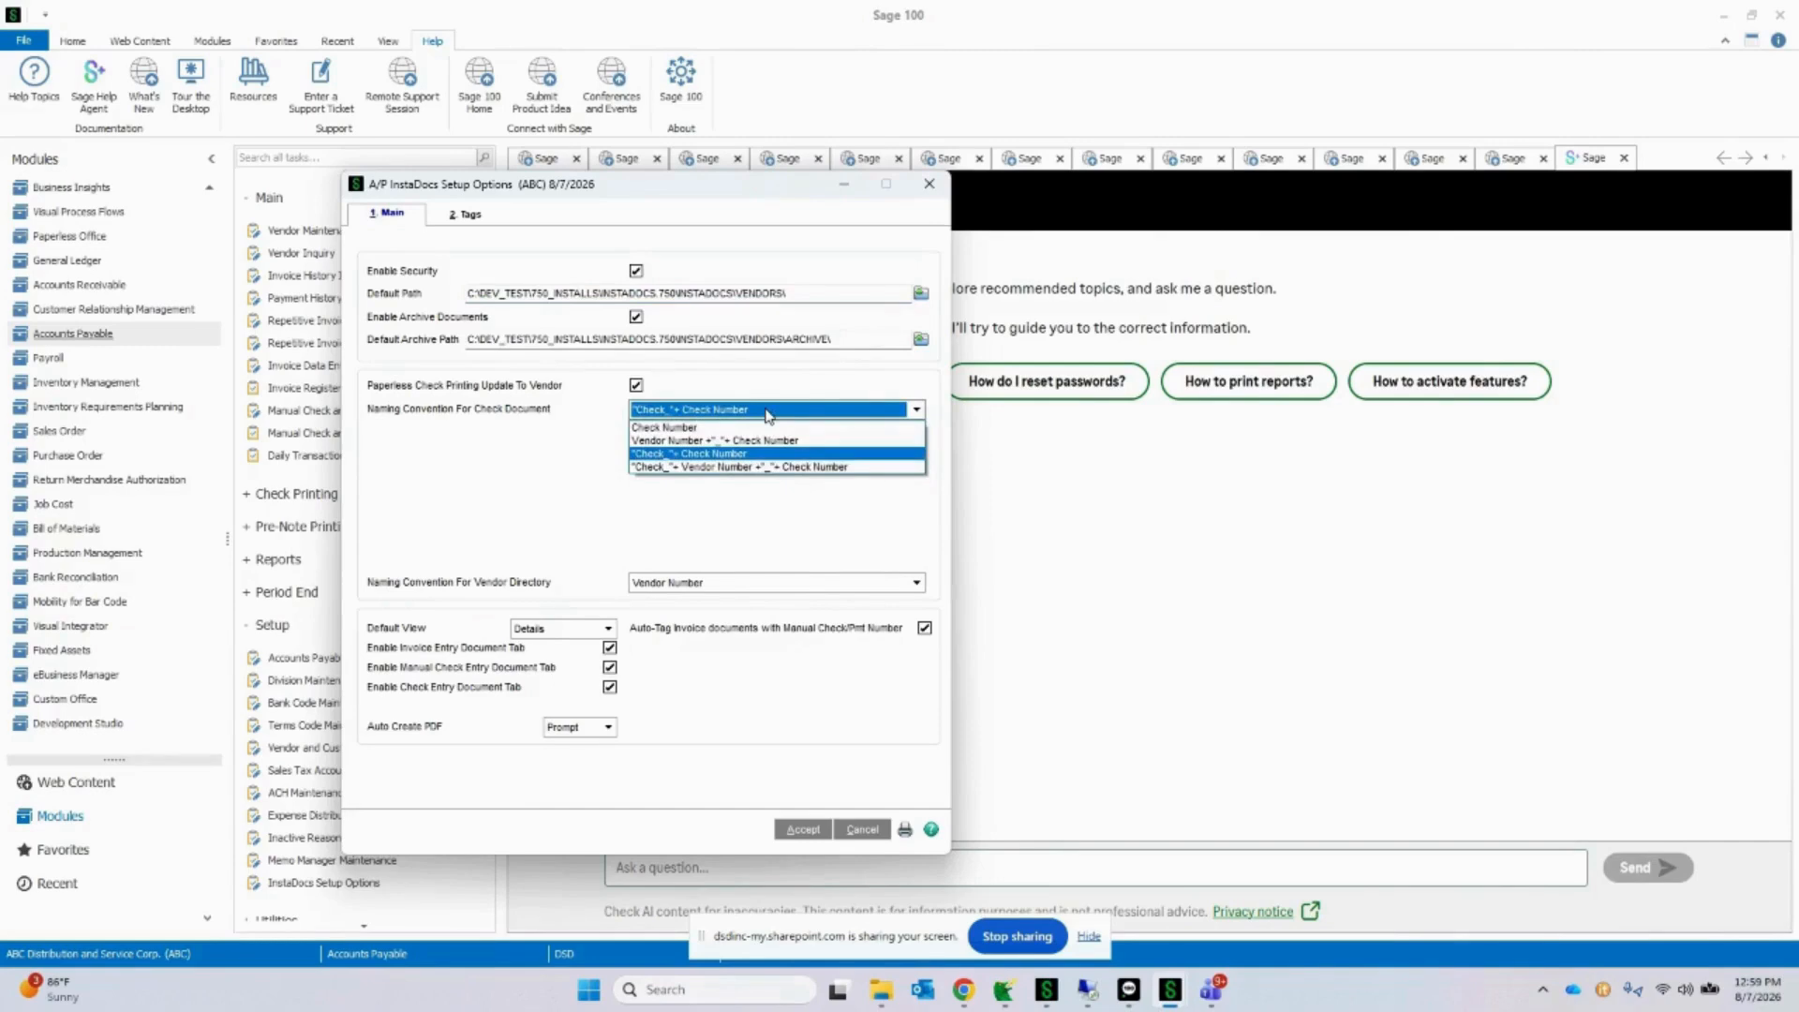
click(769, 413)
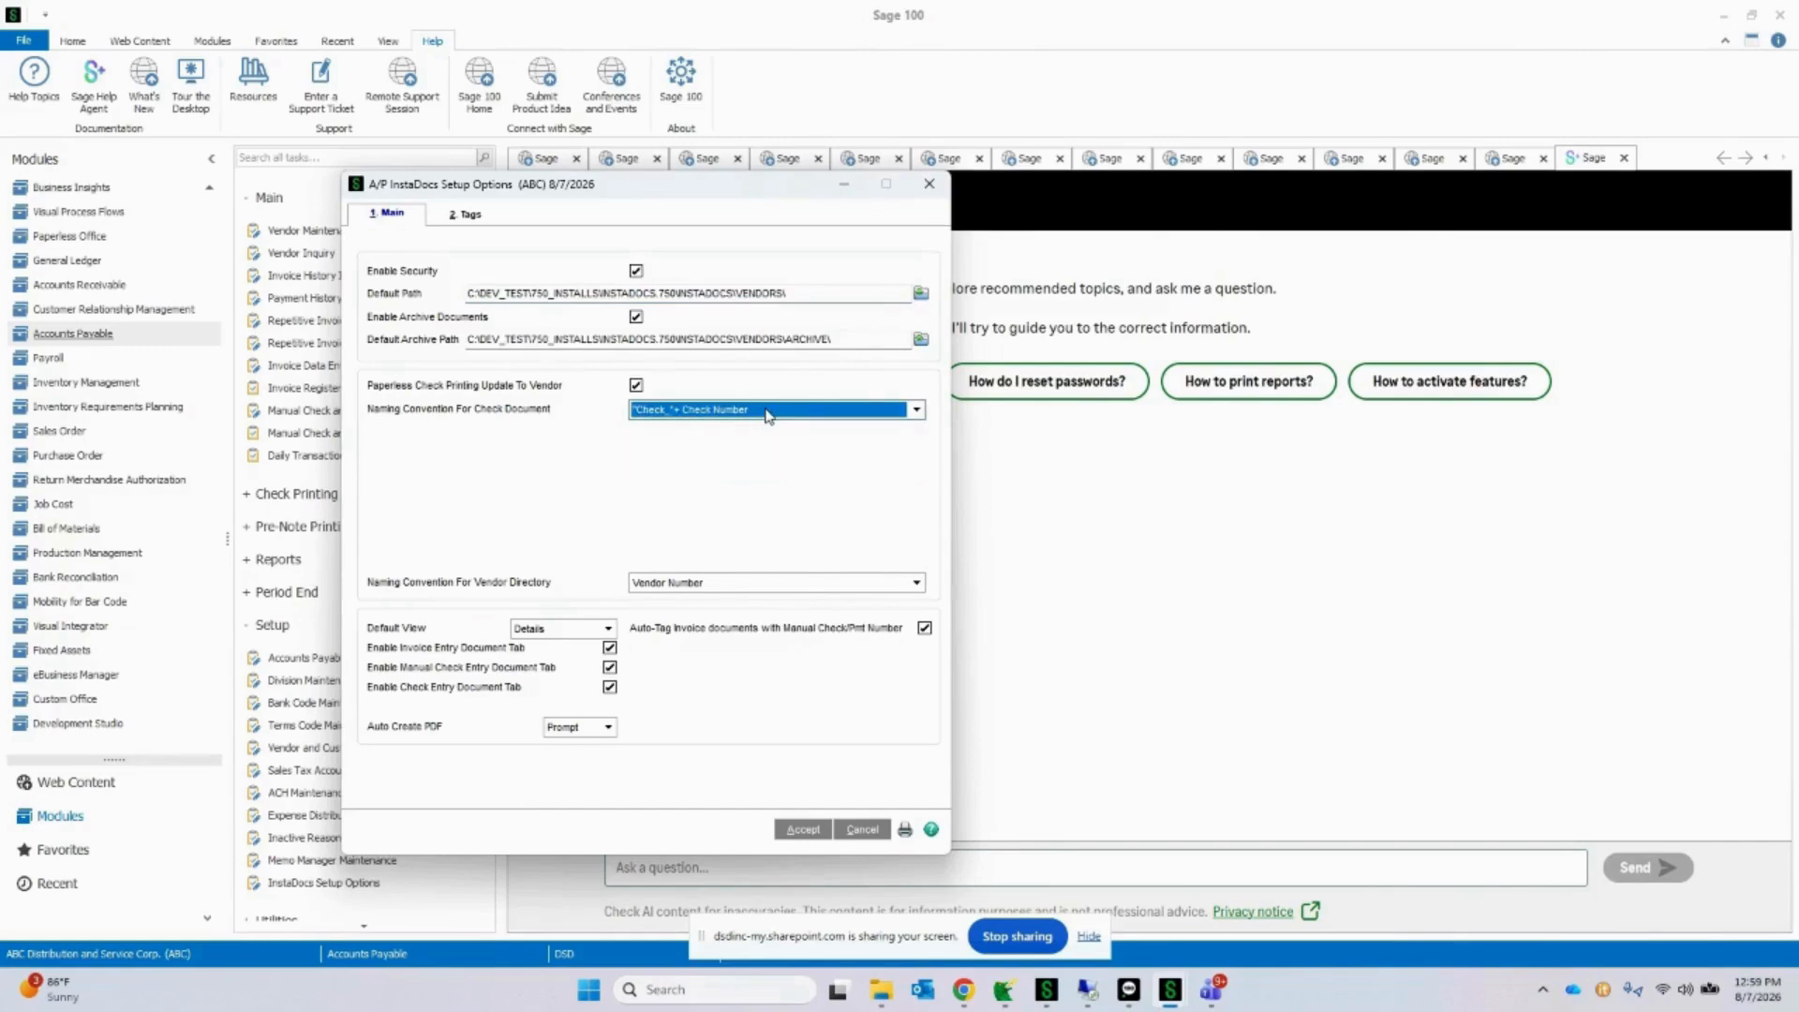
click(750, 588)
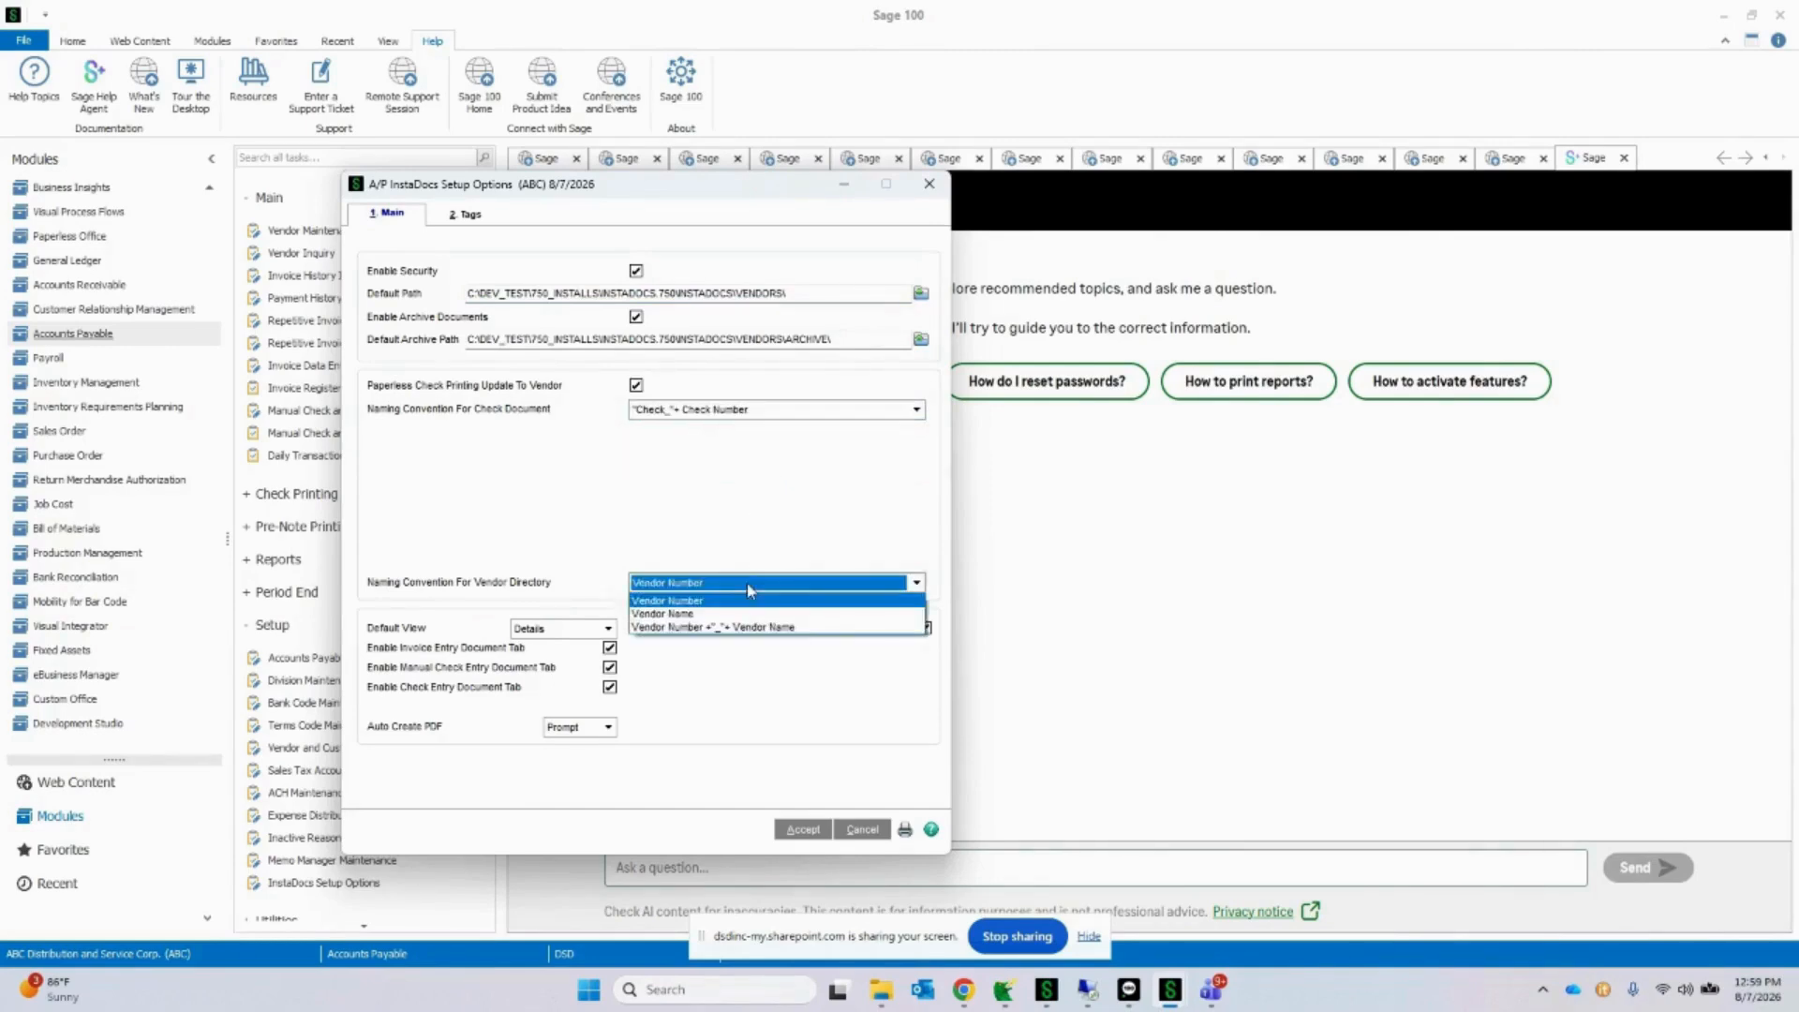
click(749, 592)
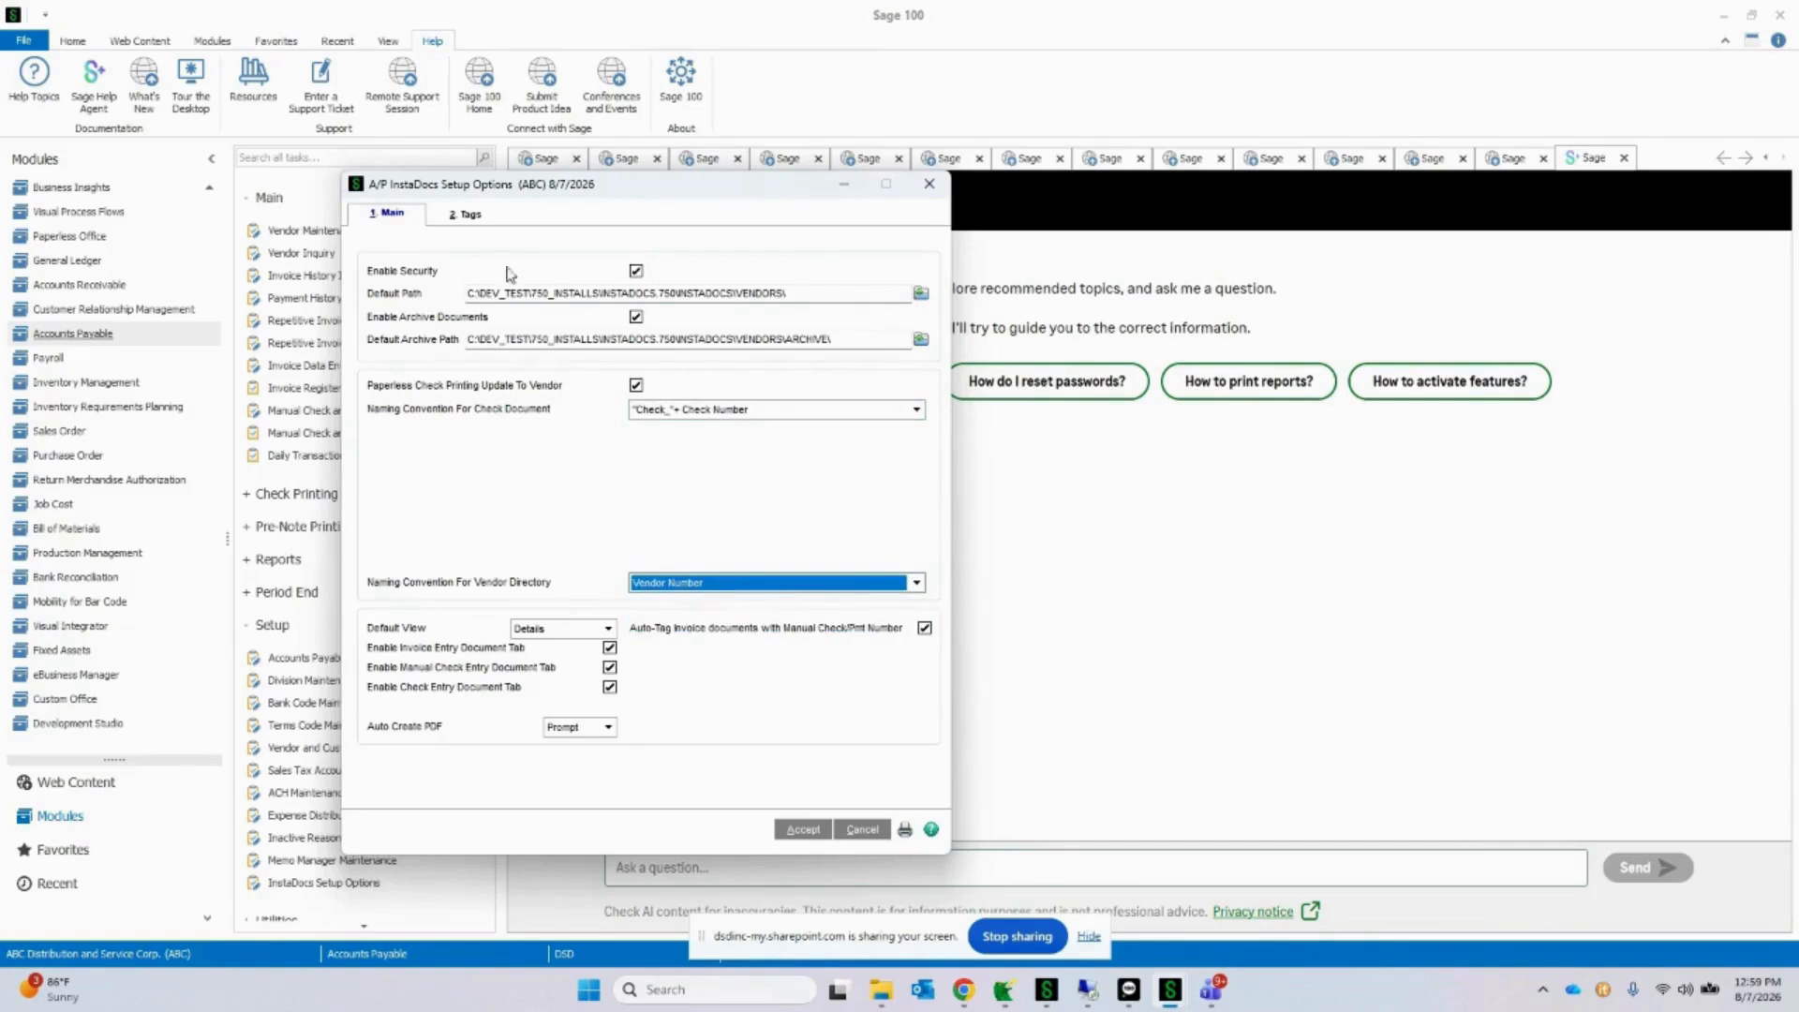
Step: Review the template tags in the A/P InstaDocs Setup Options and close the options without changes
click(464, 214)
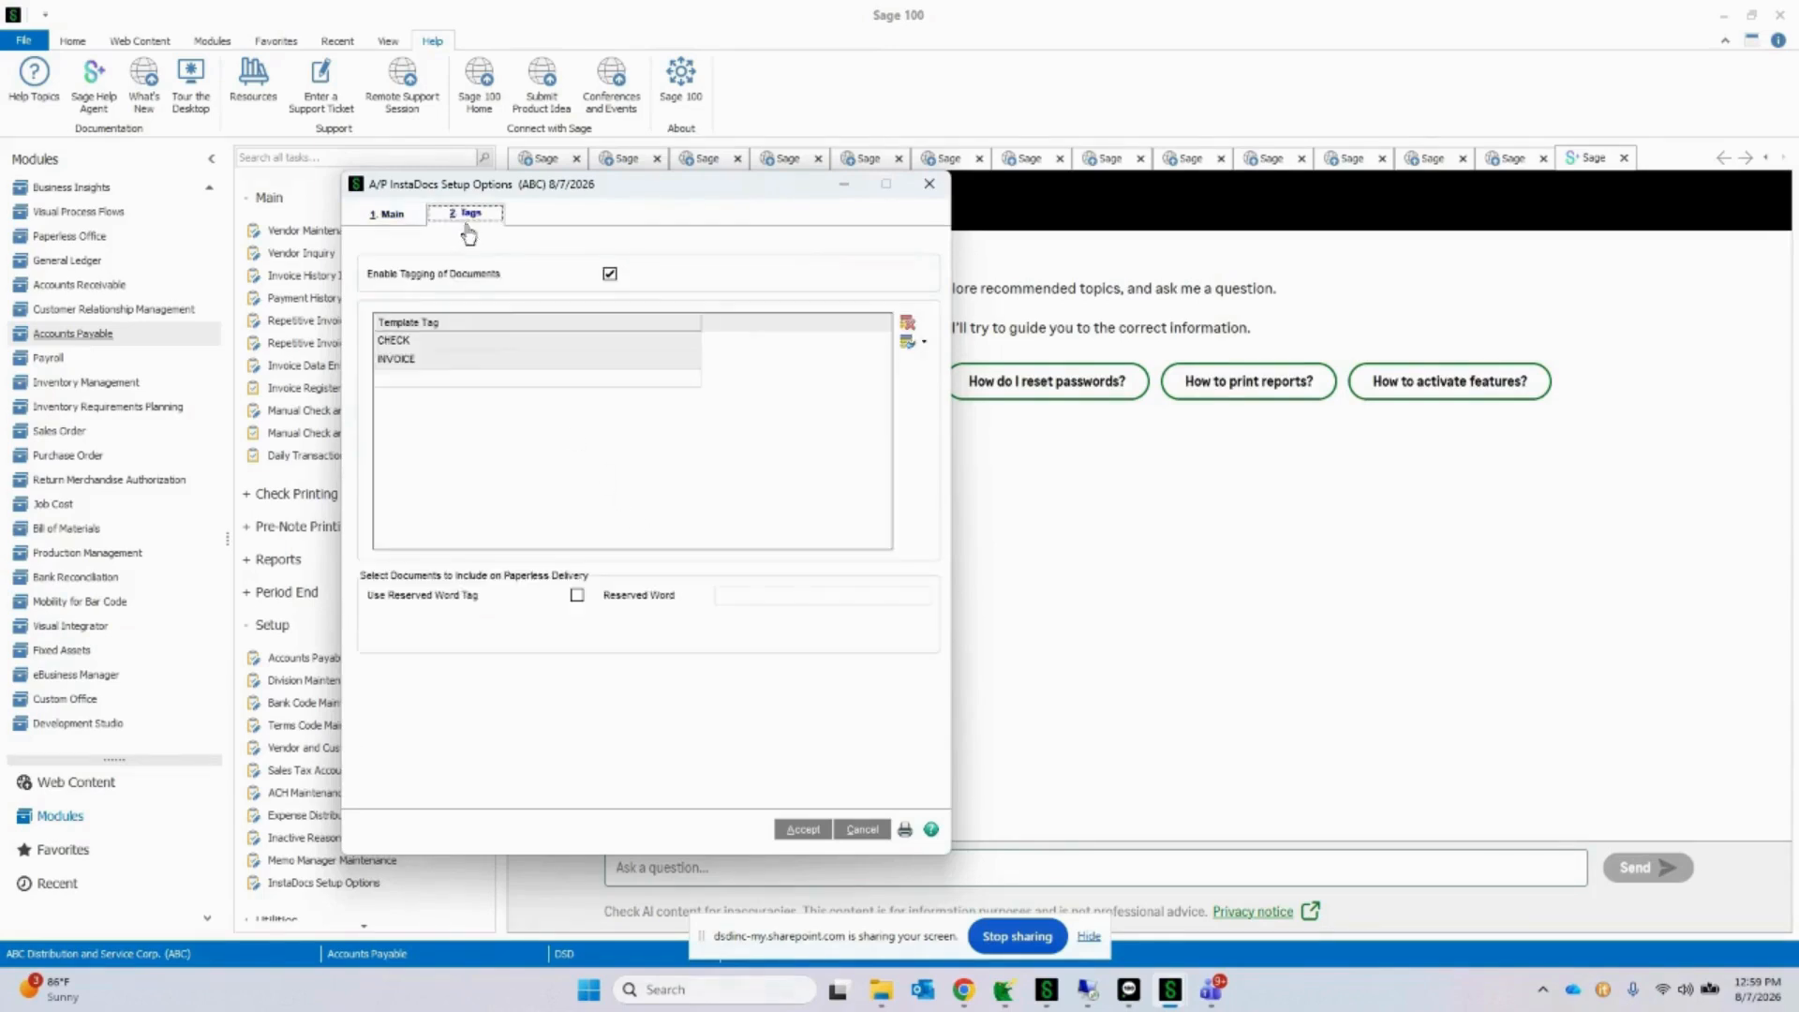
click(393, 218)
click(930, 189)
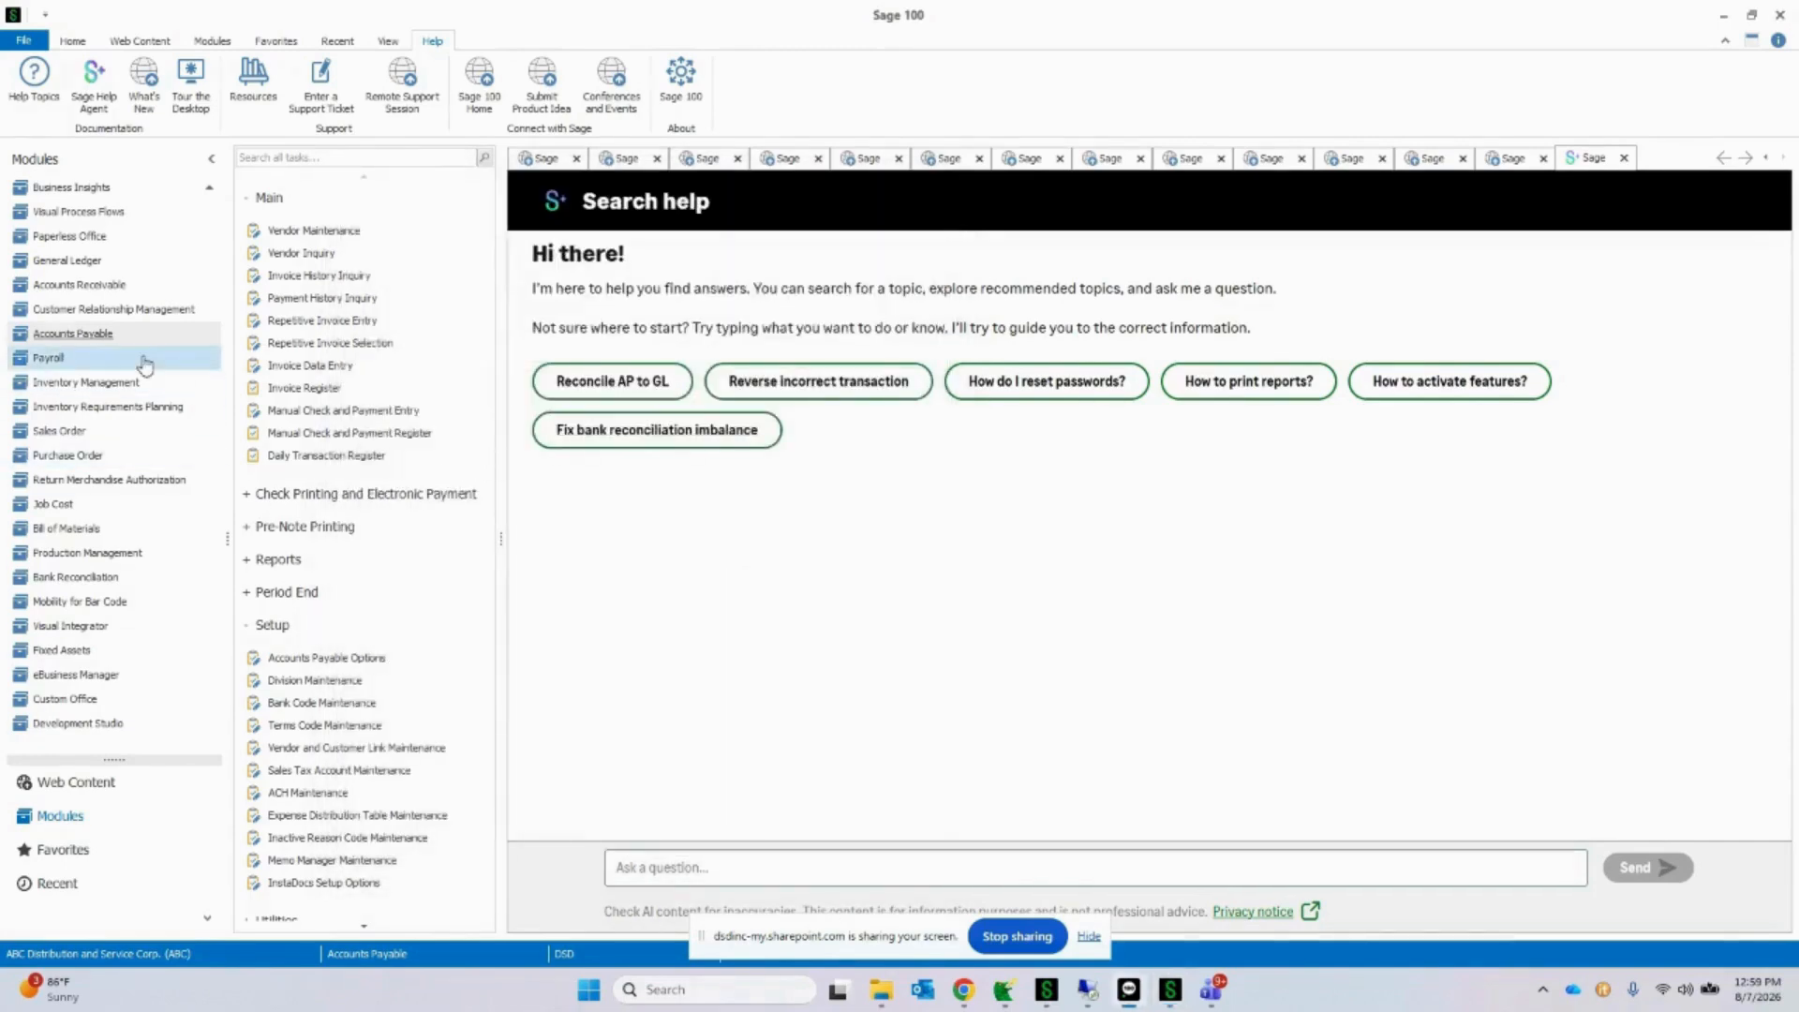
Step: Switch to Sales Order, accept the accounting date, review the main S/O InstaDocs Setup Options, and close them
click(106, 437)
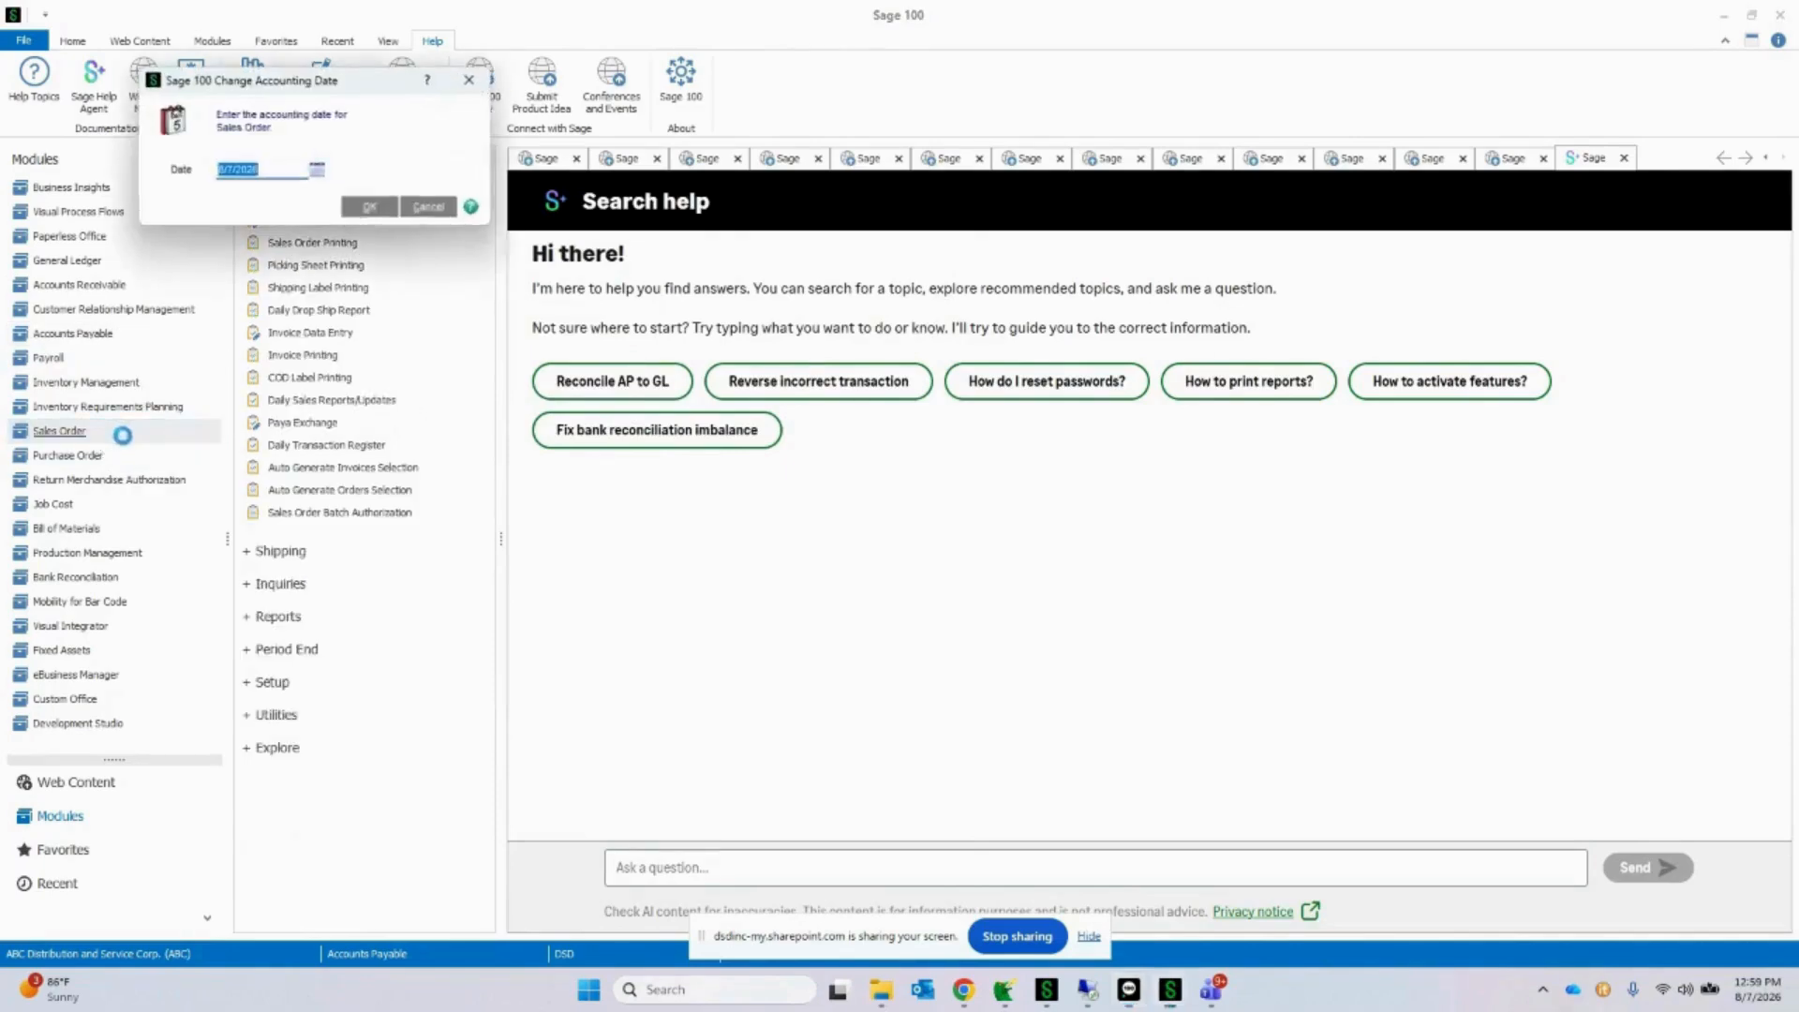
click(373, 207)
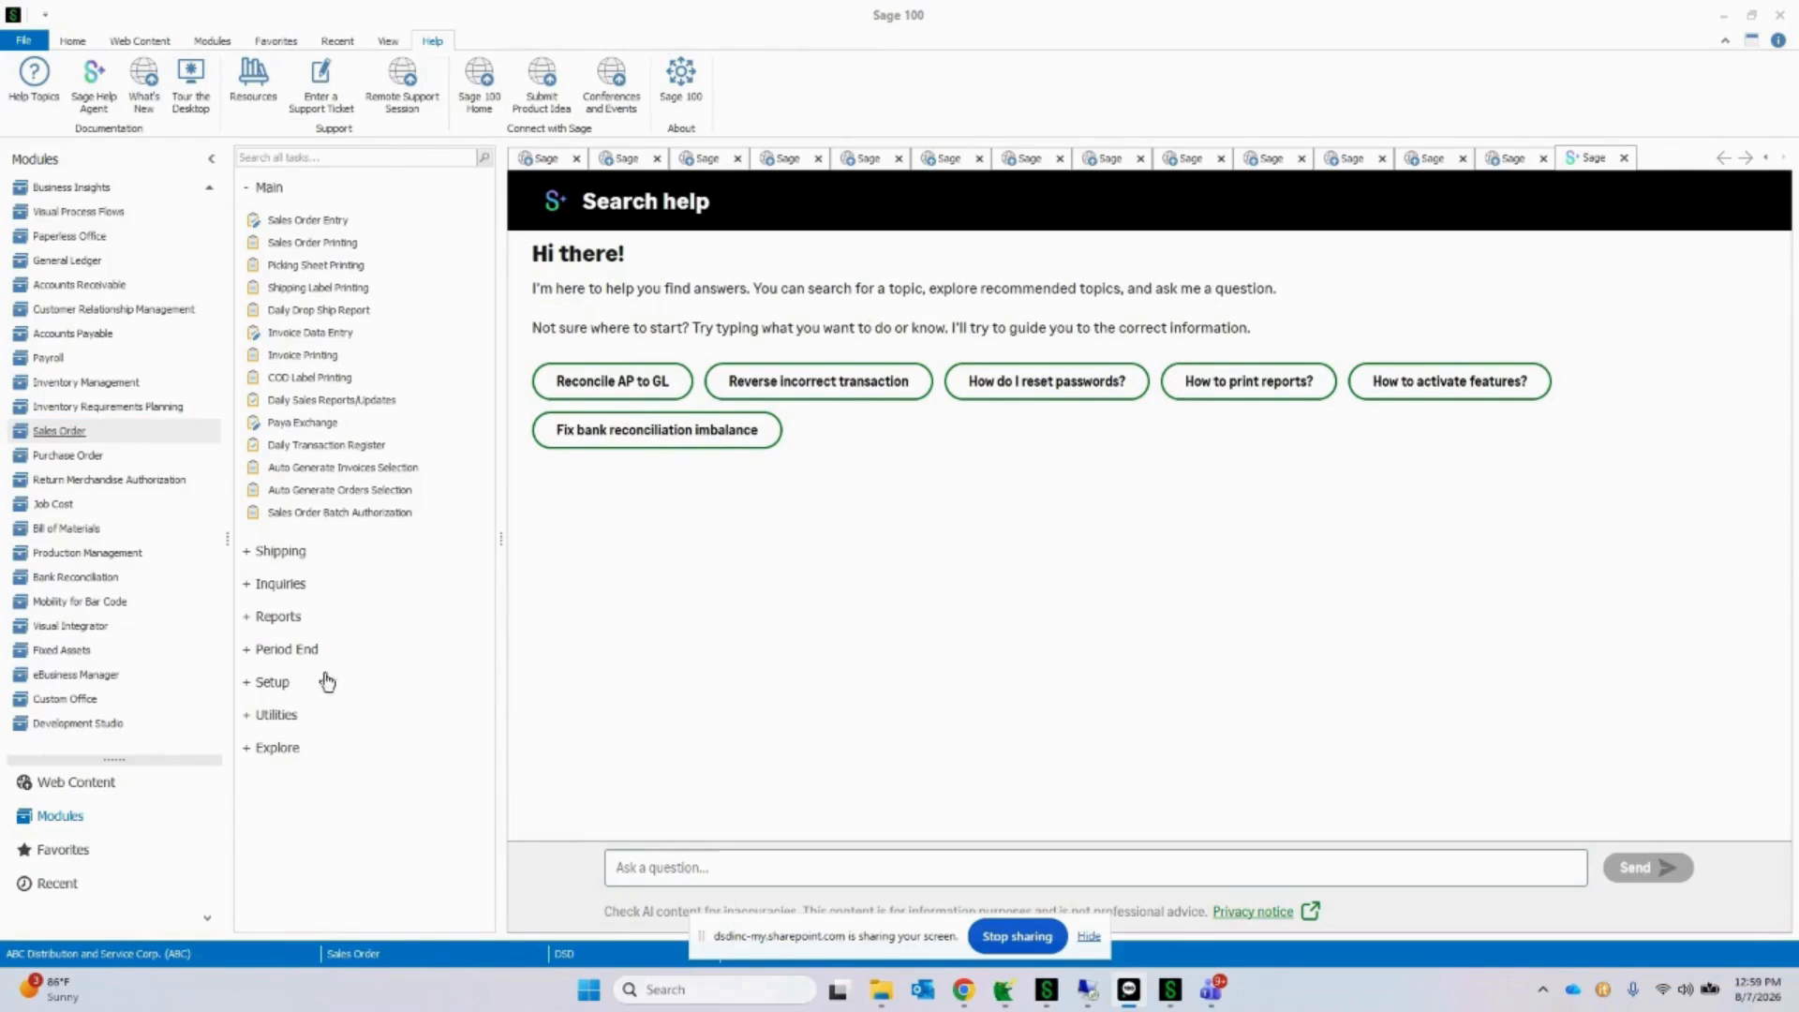
click(281, 685)
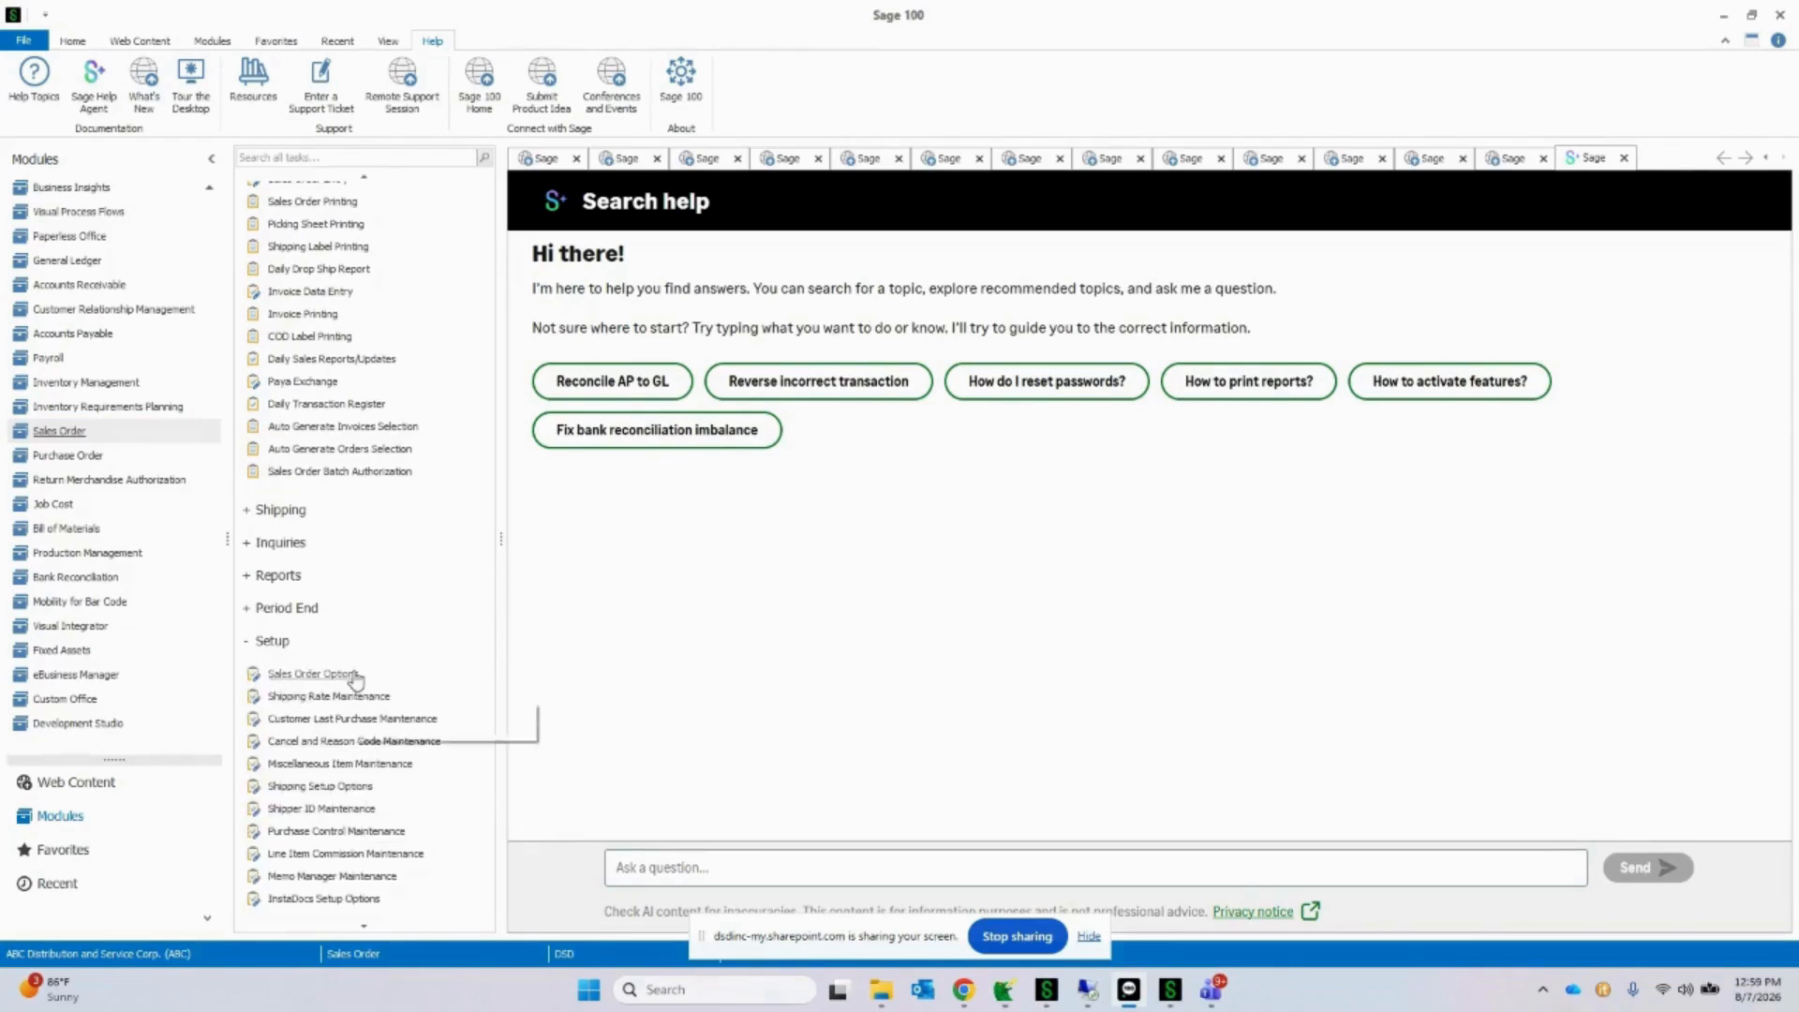
click(379, 898)
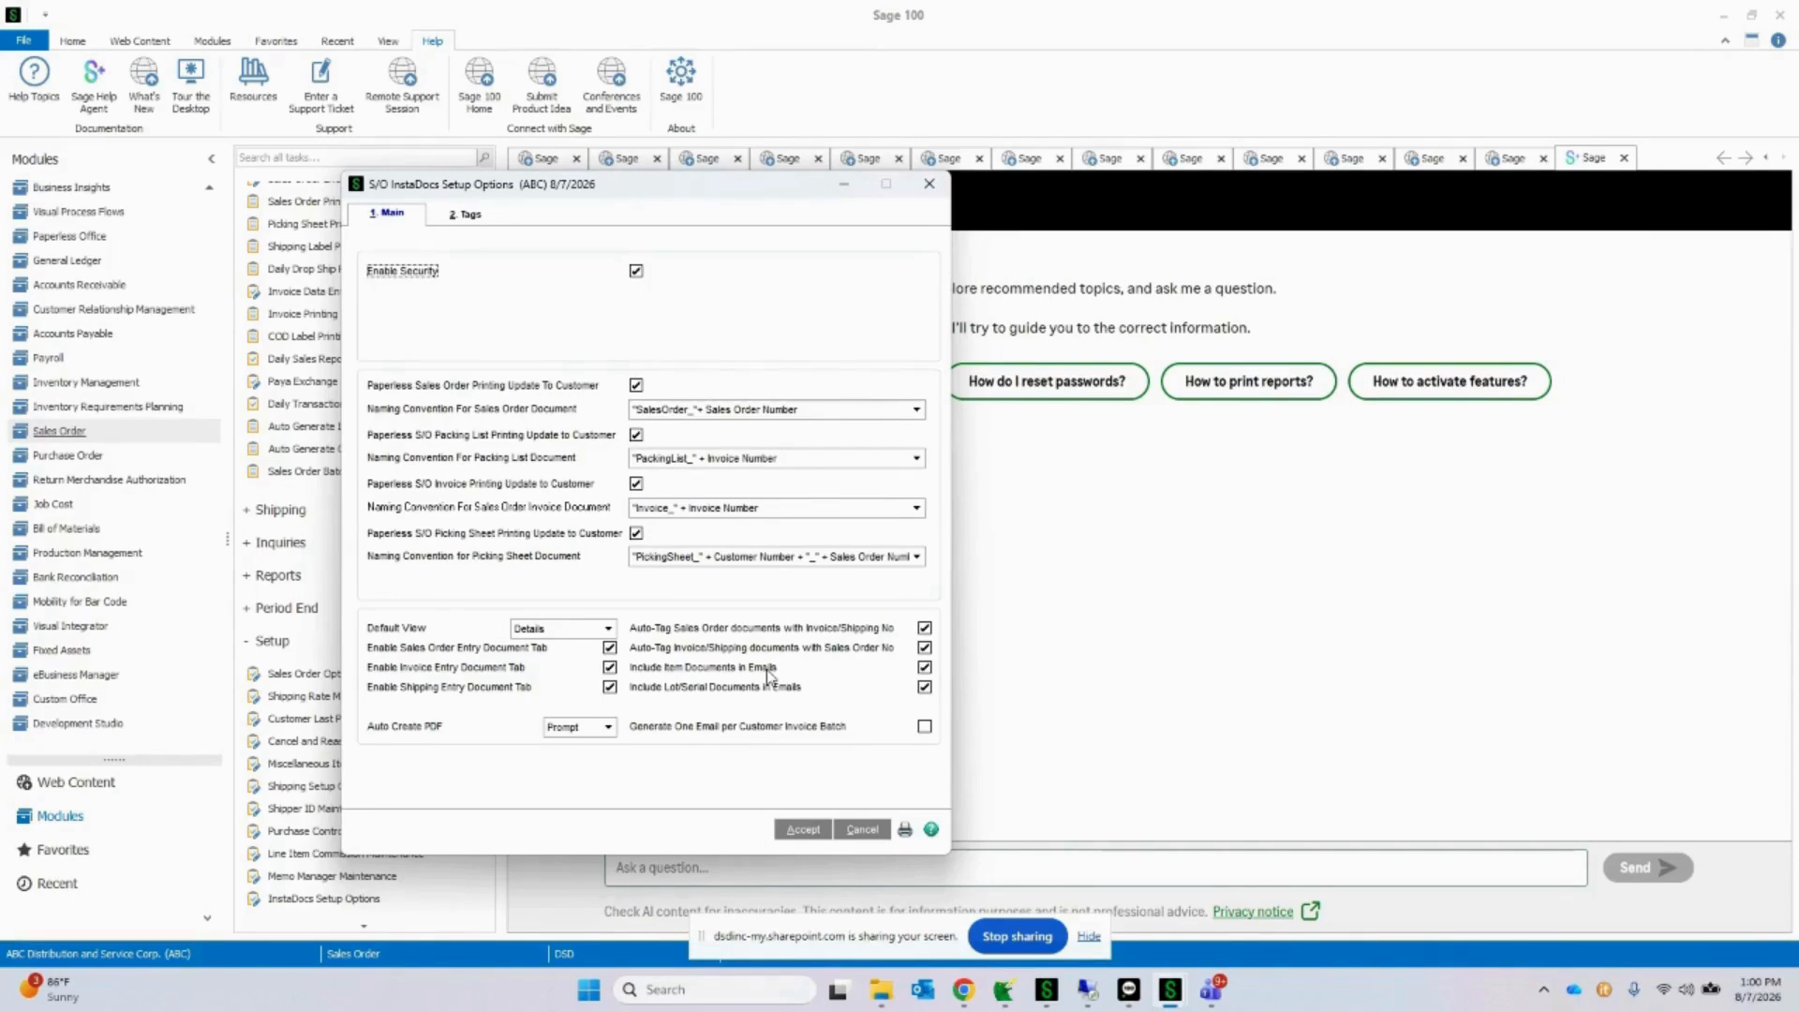
click(929, 184)
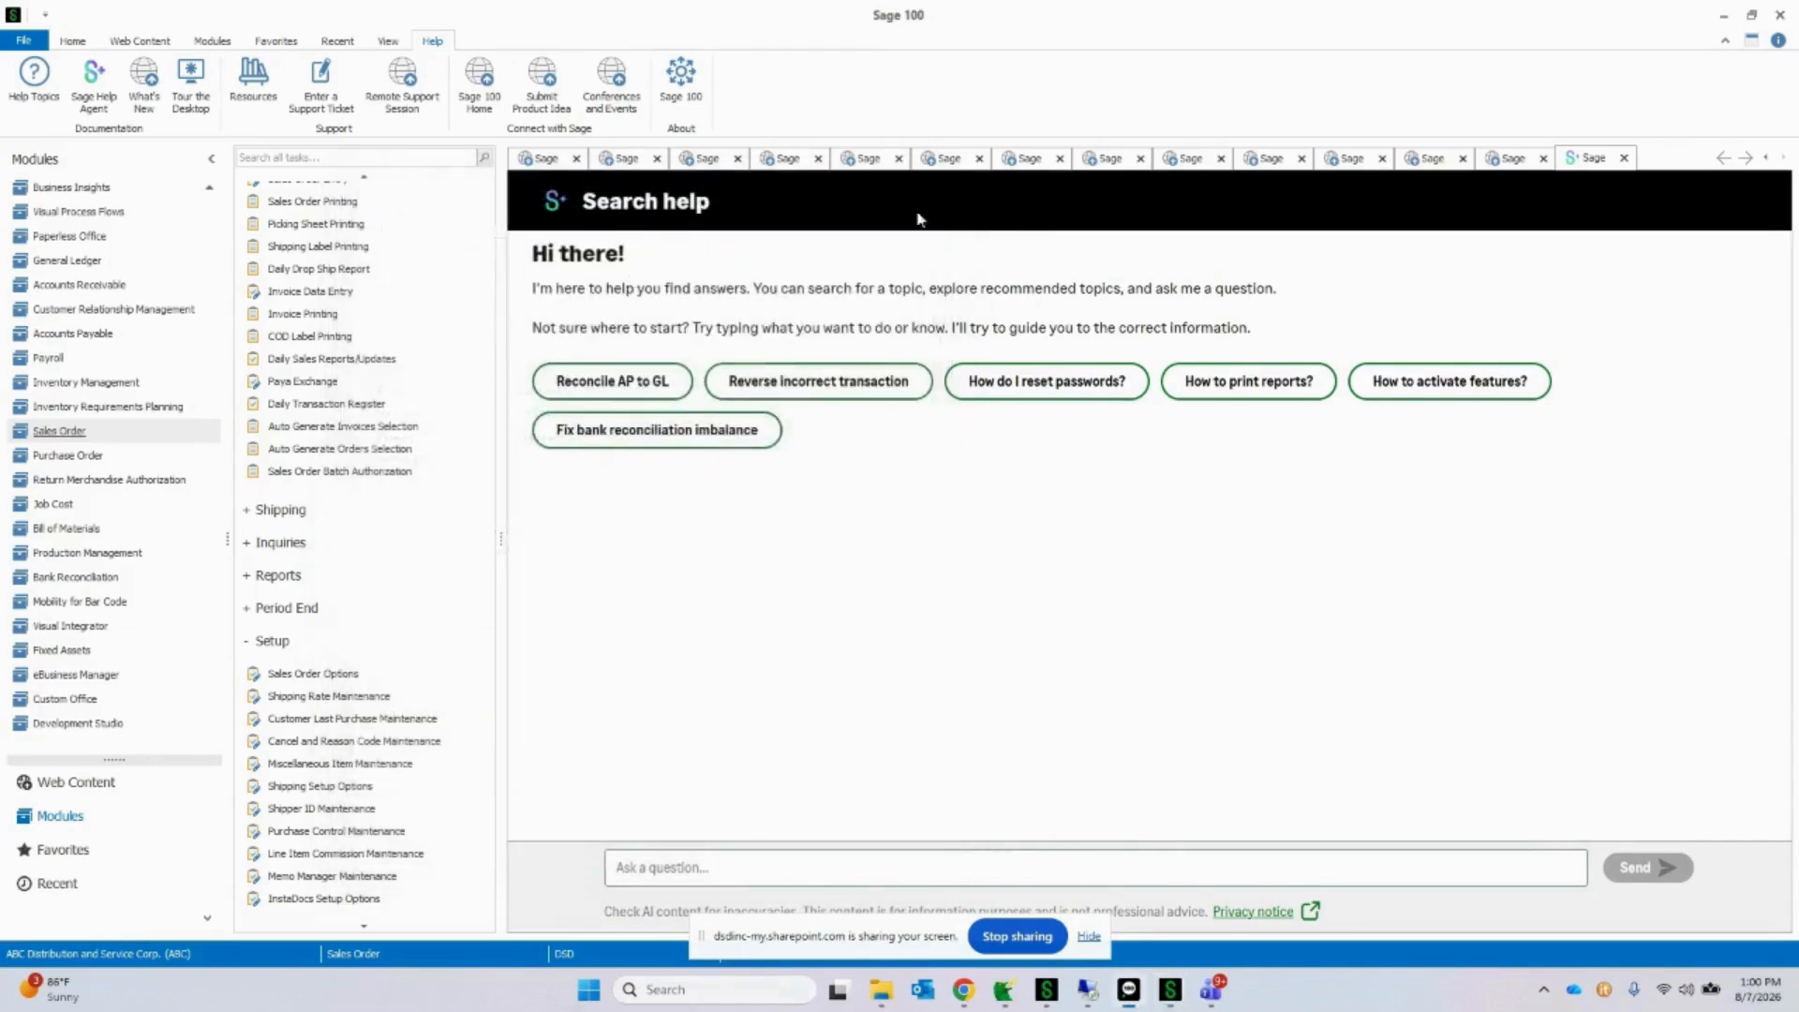
Step: Open the DSD Enhancement Control Panel from the Library Master utilities and move its window fully into view
scroll(80, 312, up, 2)
scroll(80, 312, up, 1)
click(75, 187)
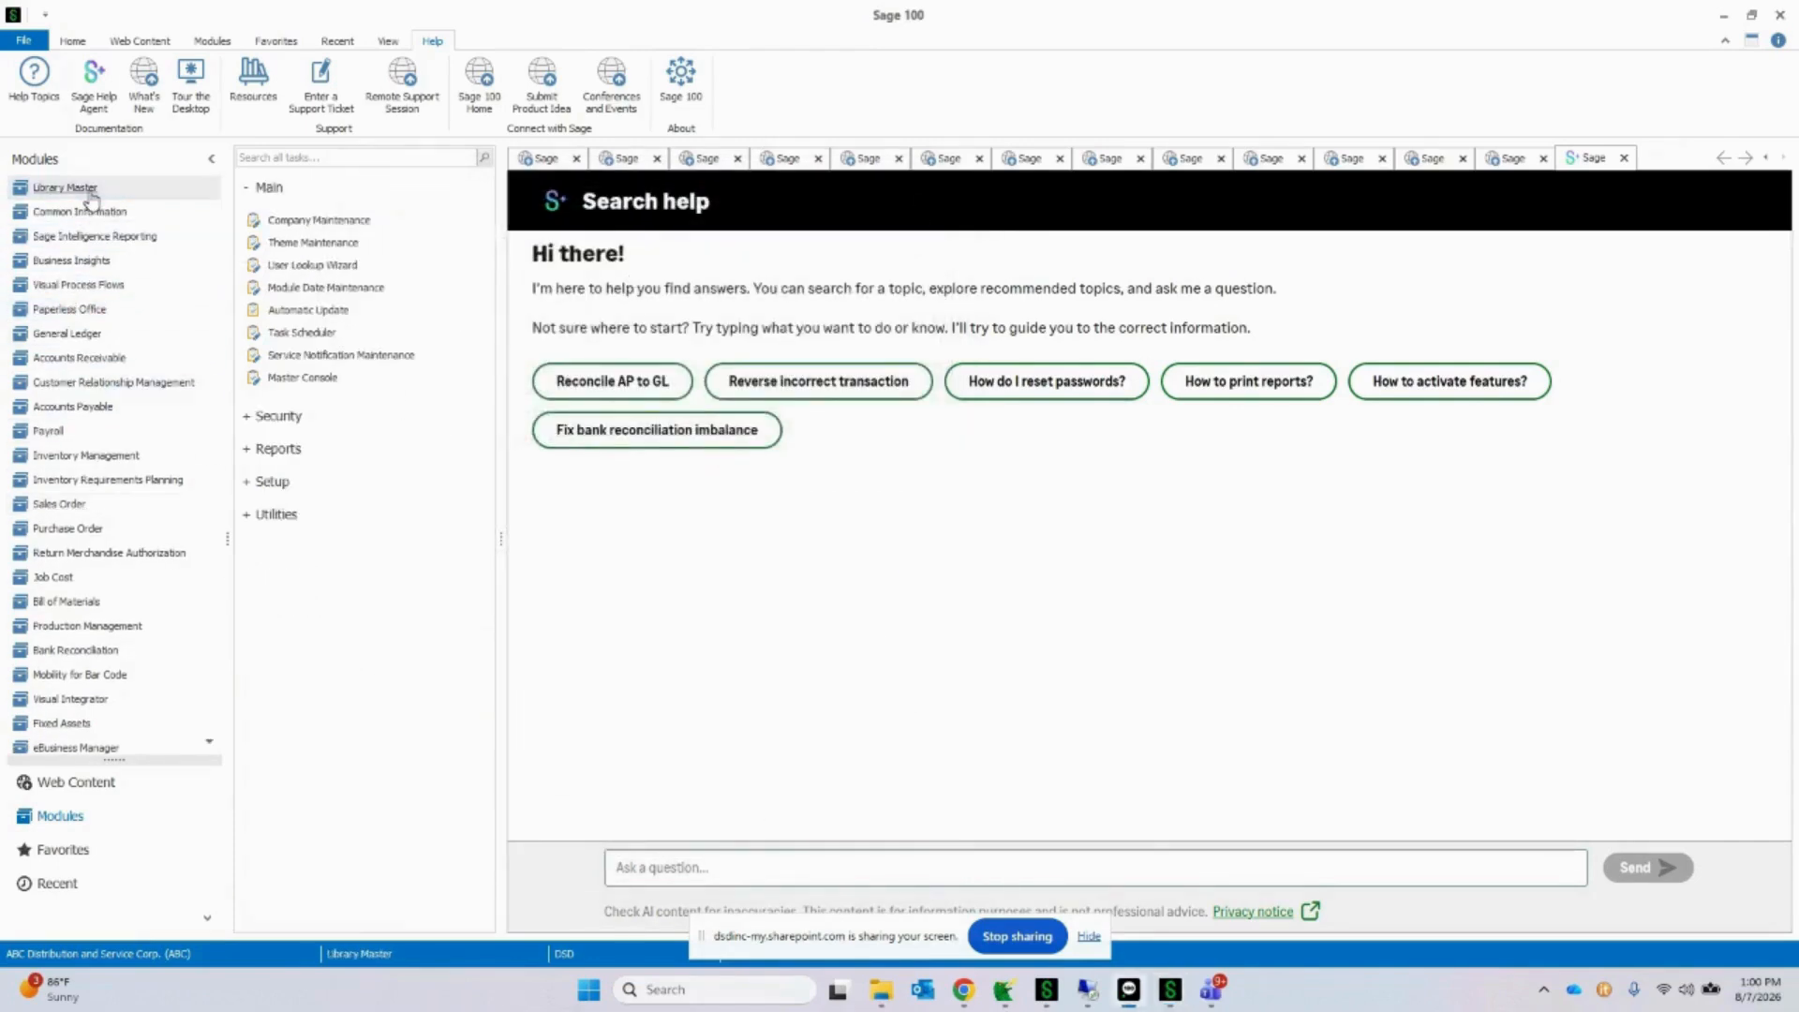
click(291, 520)
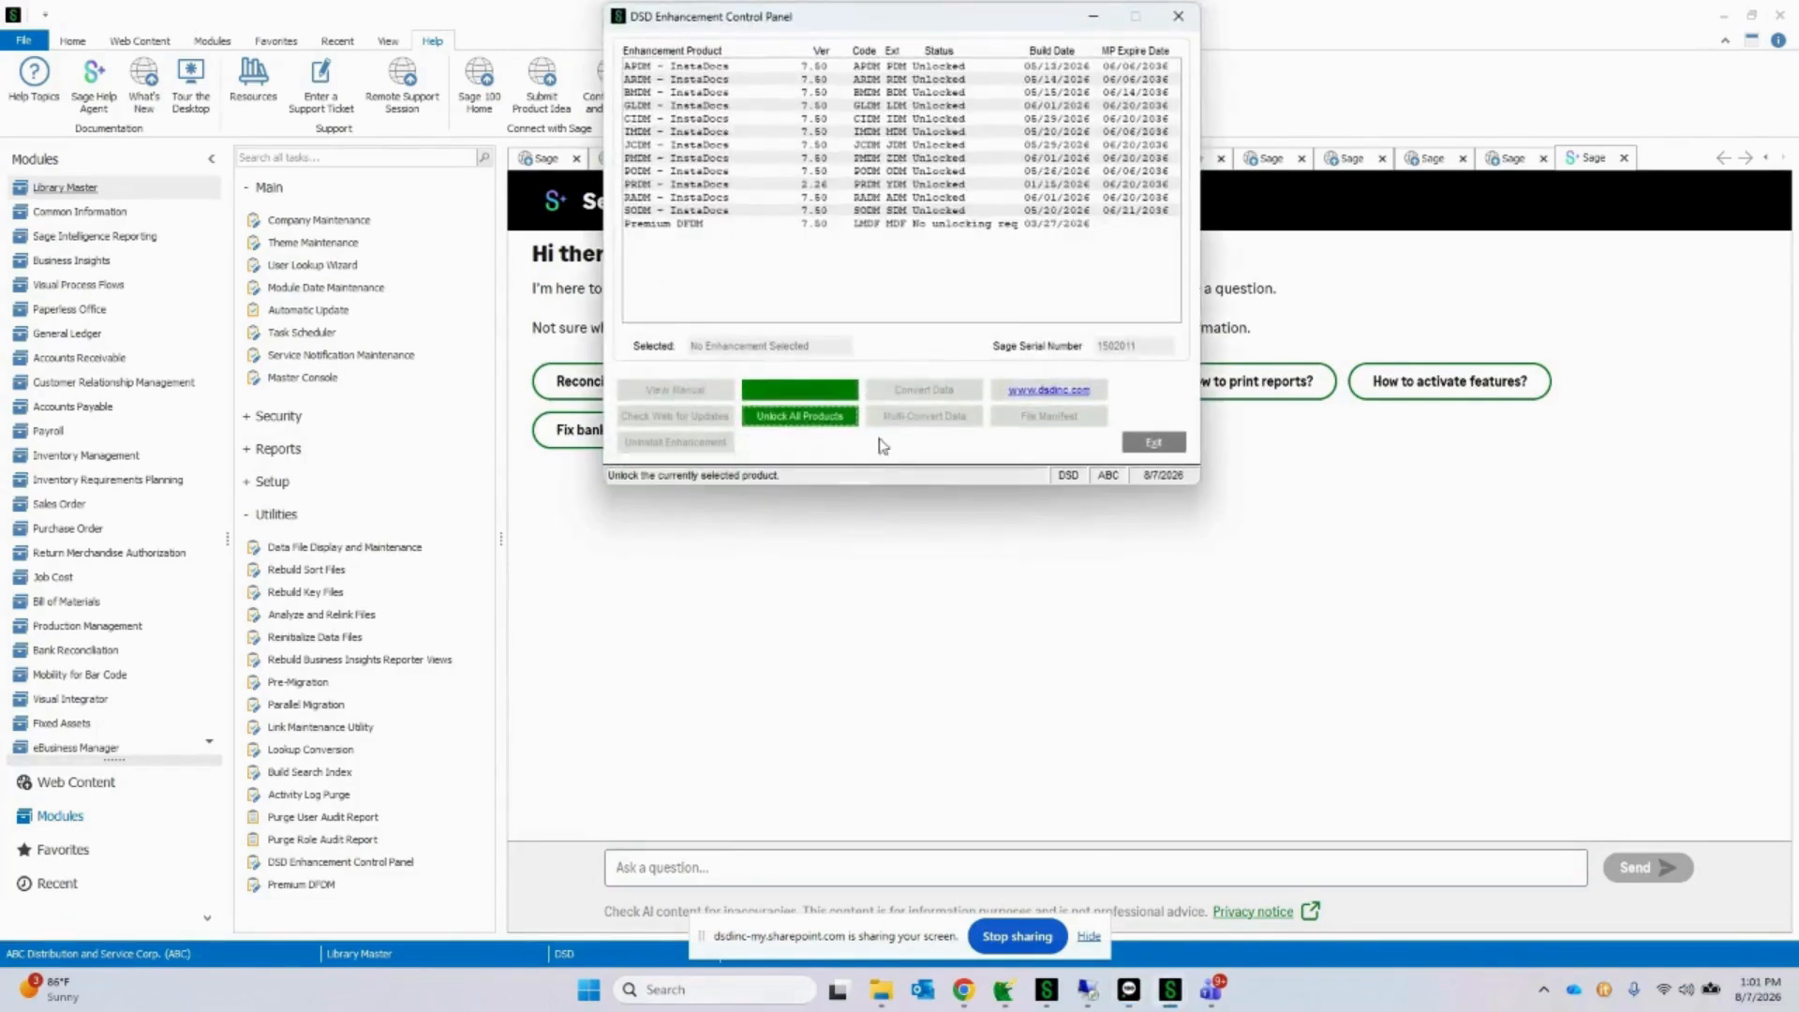
drag(847, 19, 829, 215)
Step: Go through the InstaDocs enhancements listed for the different Sage 100 modules, ending with SODM, and close the control panel
click(661, 262)
click(660, 274)
click(661, 314)
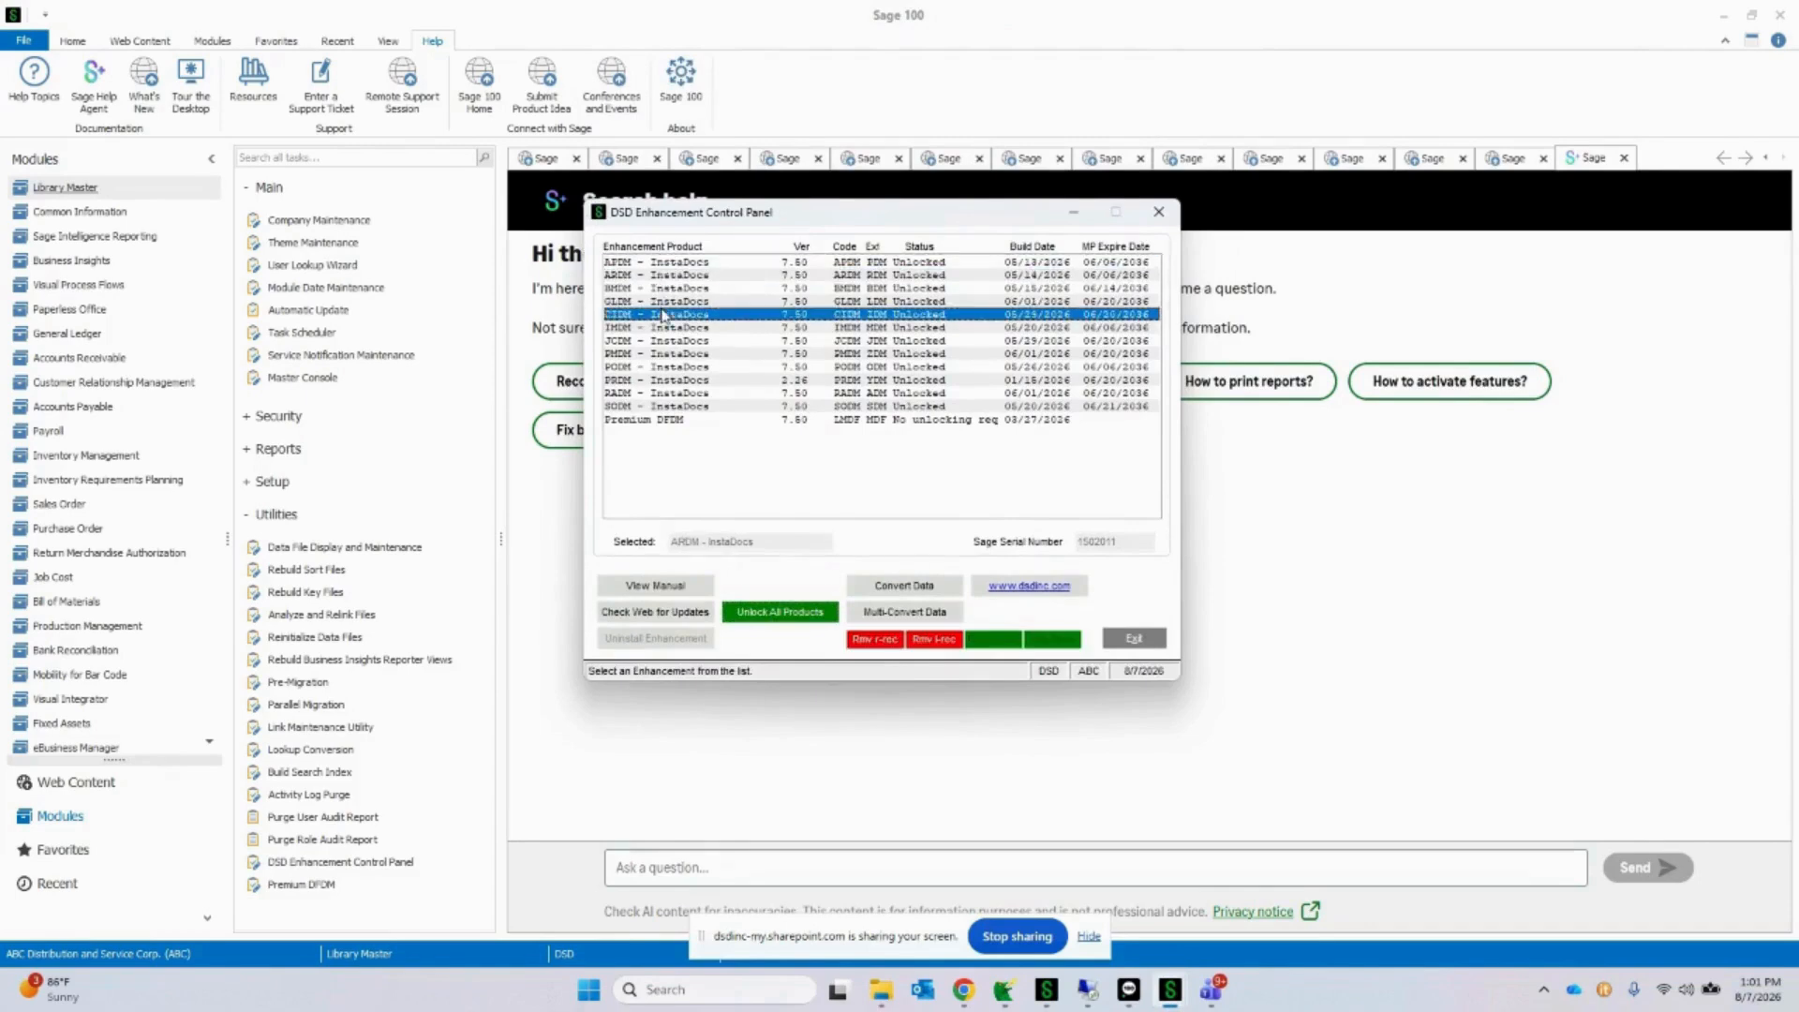
click(676, 288)
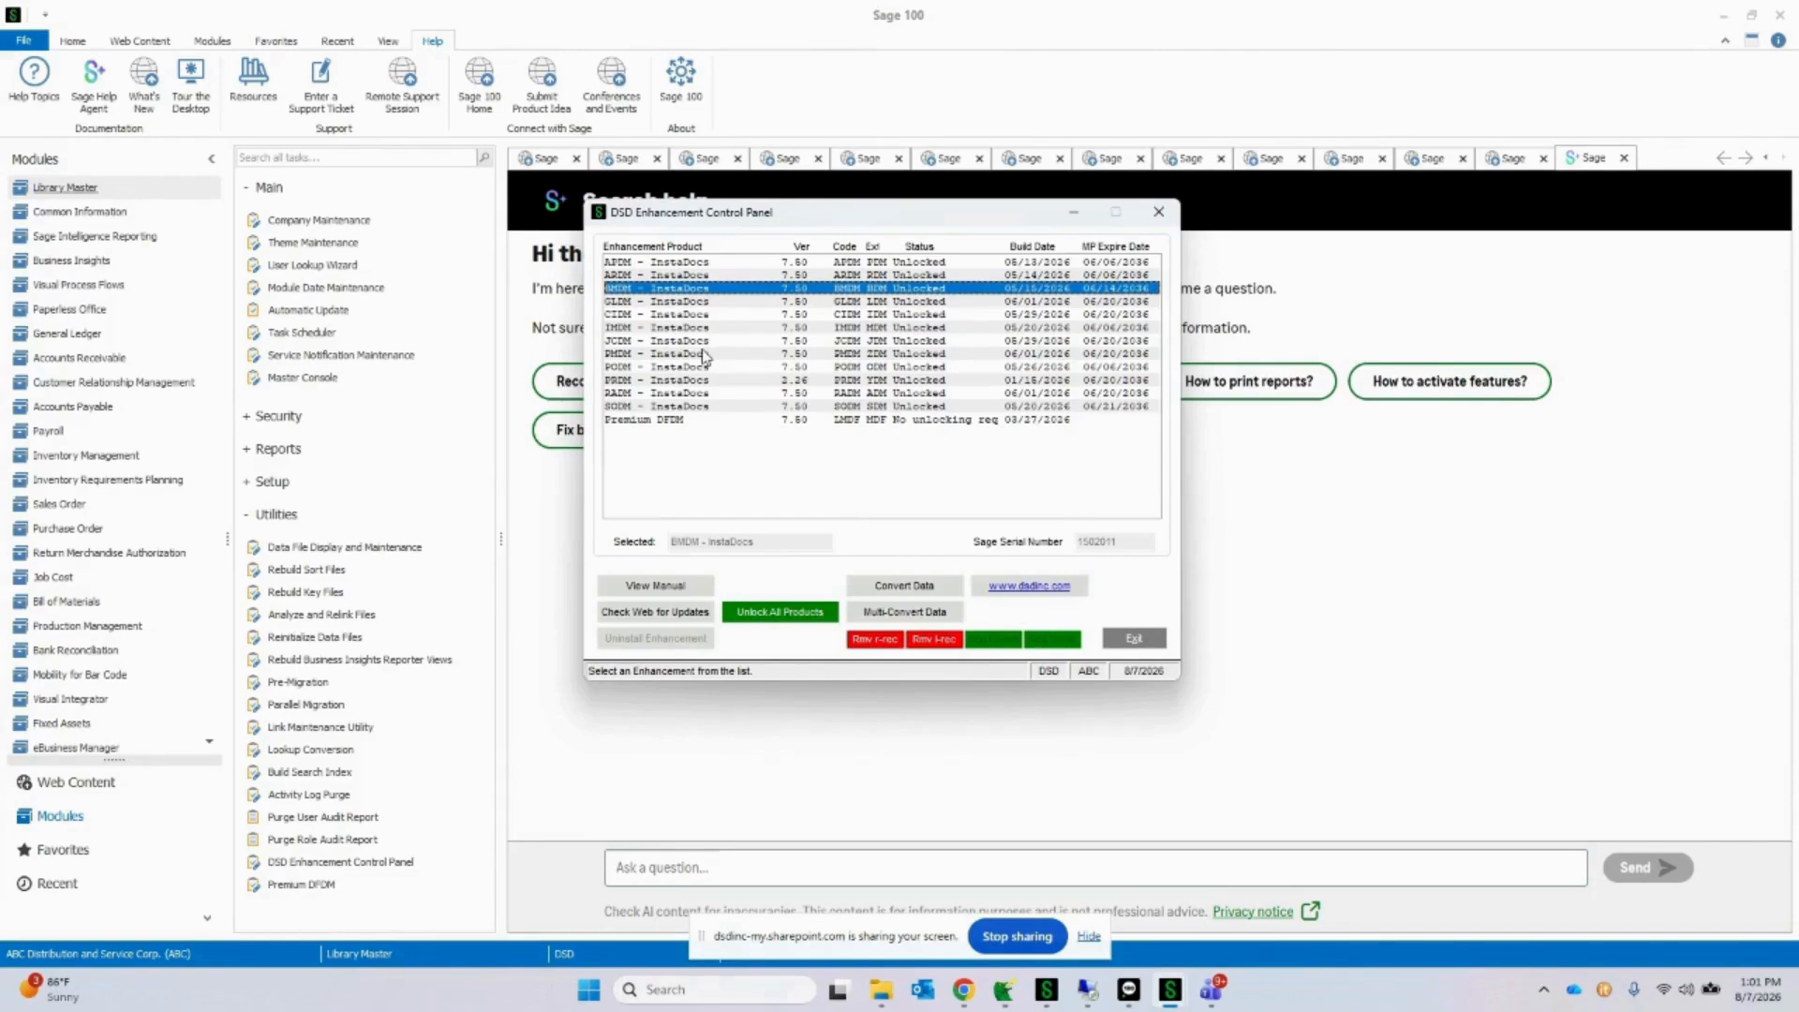
click(707, 302)
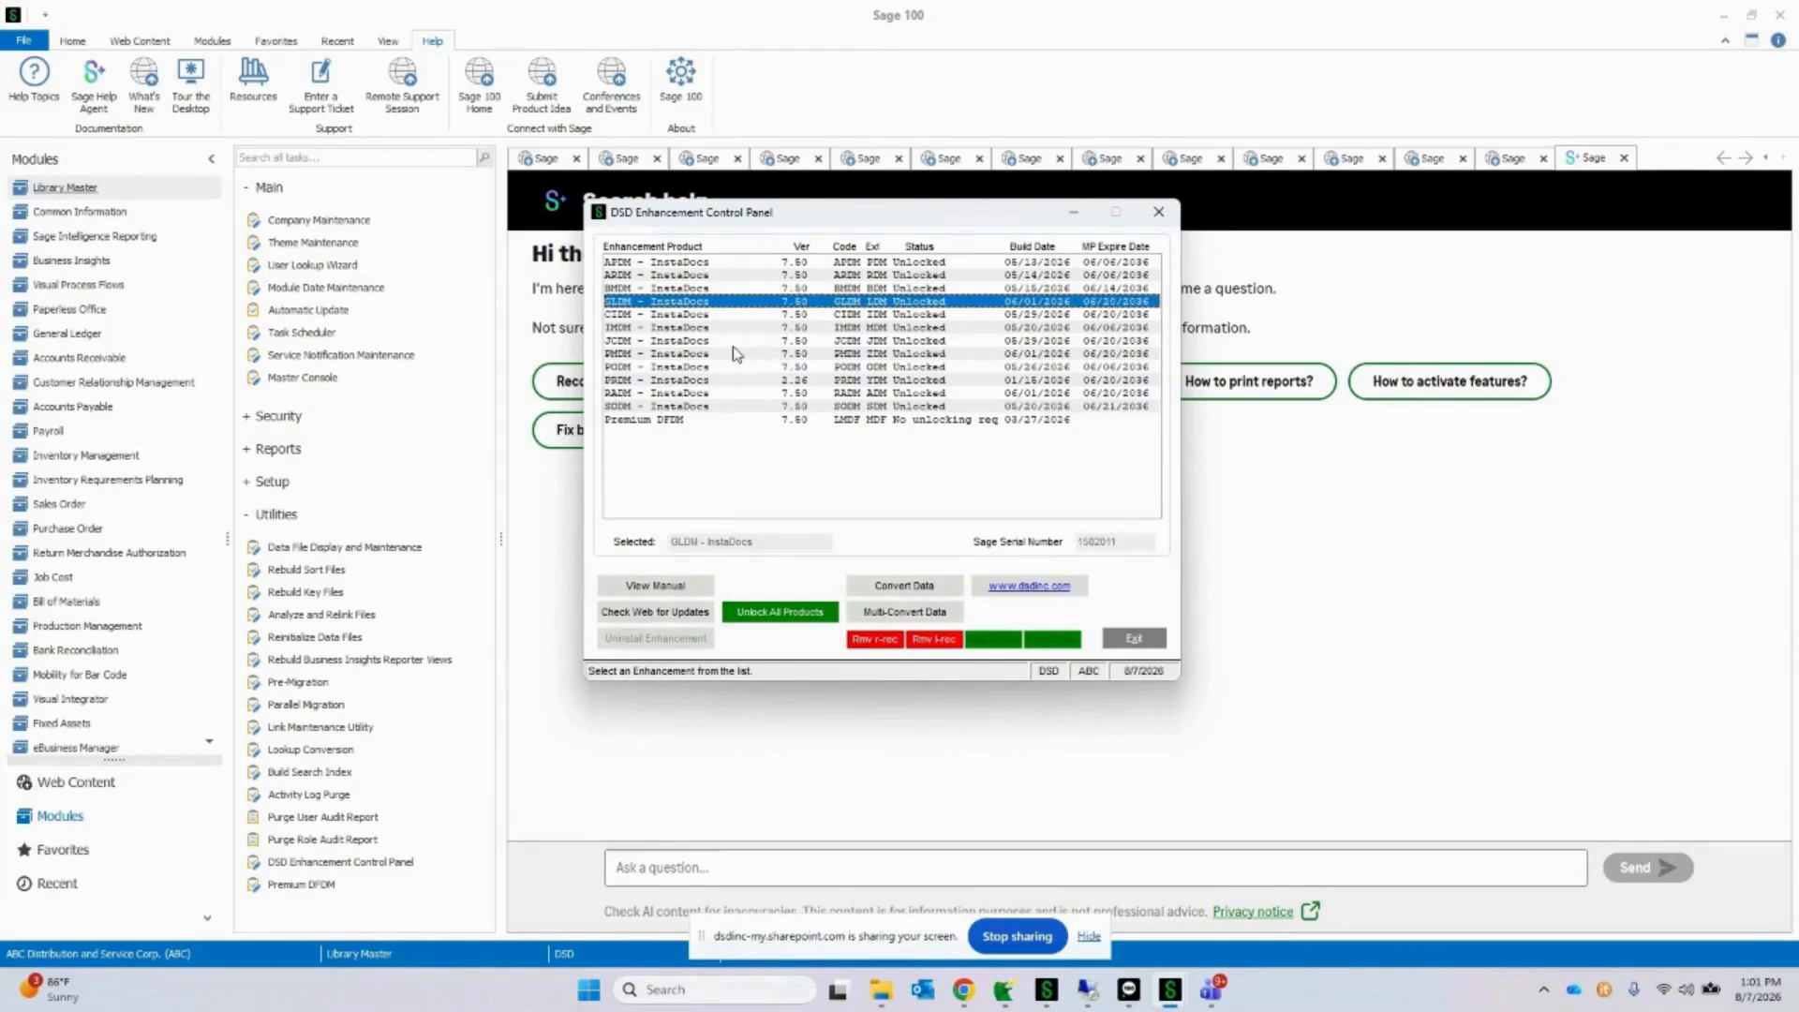
click(712, 314)
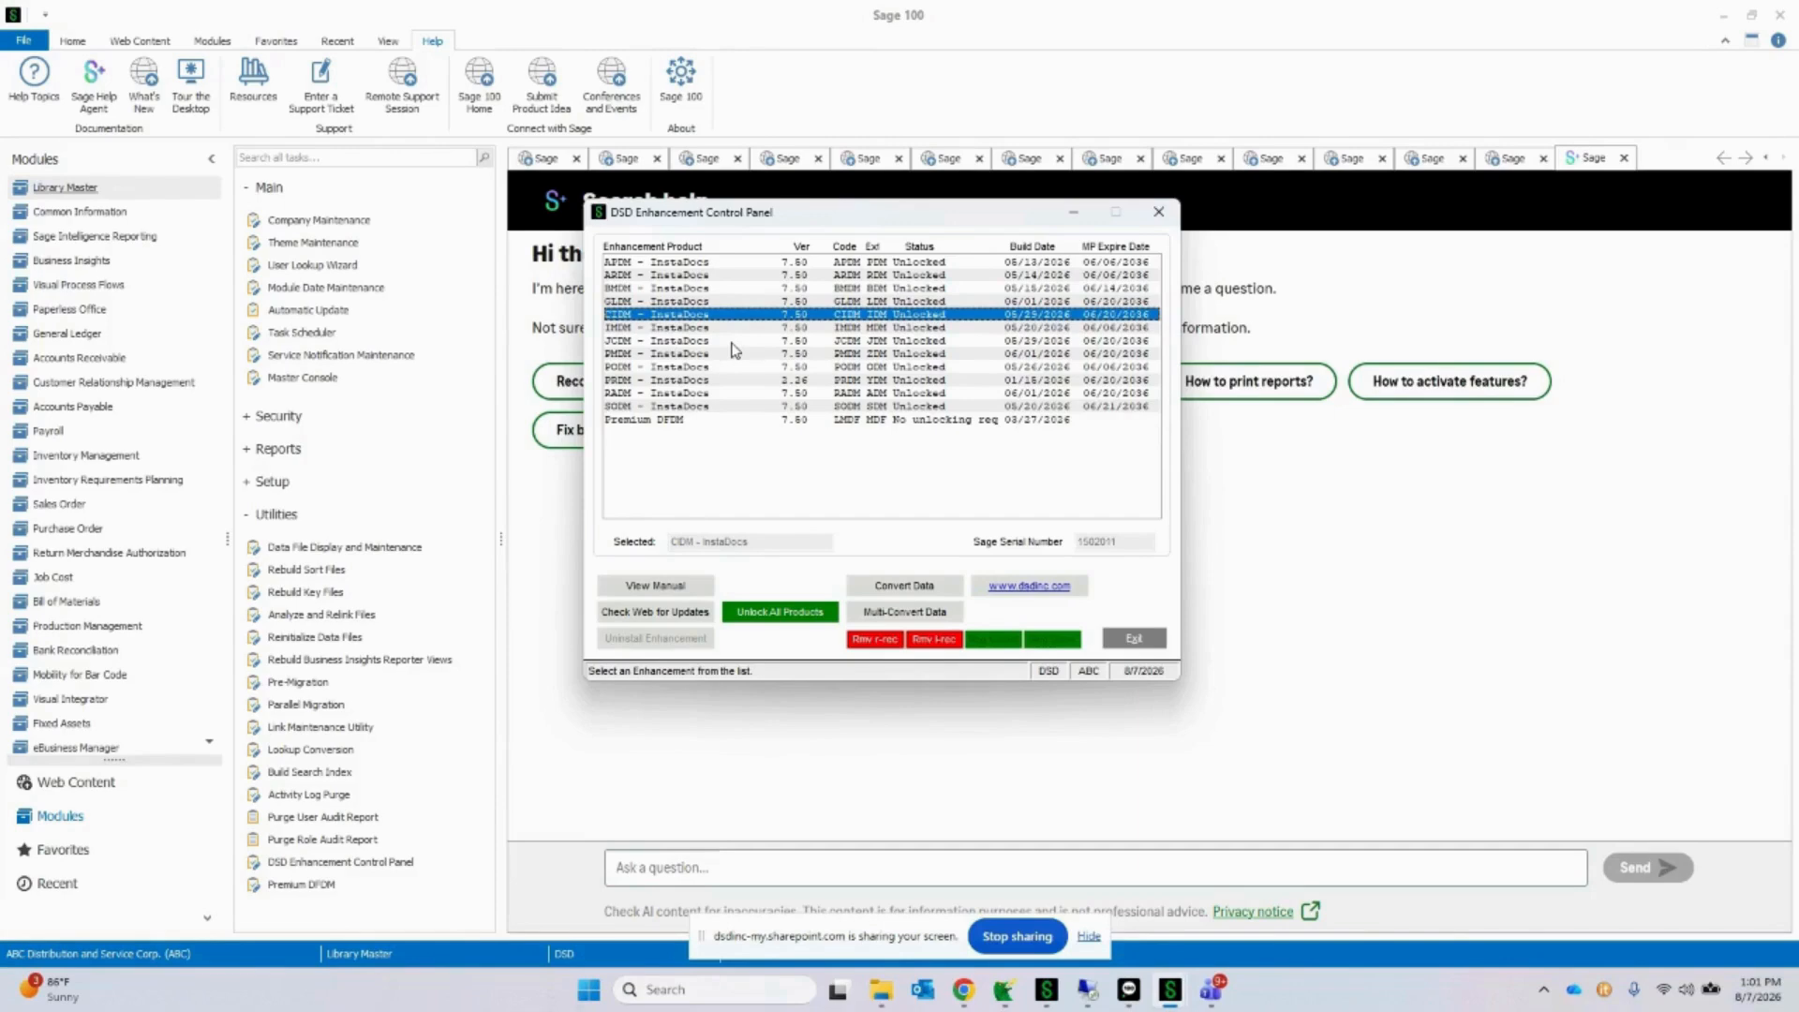
click(736, 329)
click(736, 341)
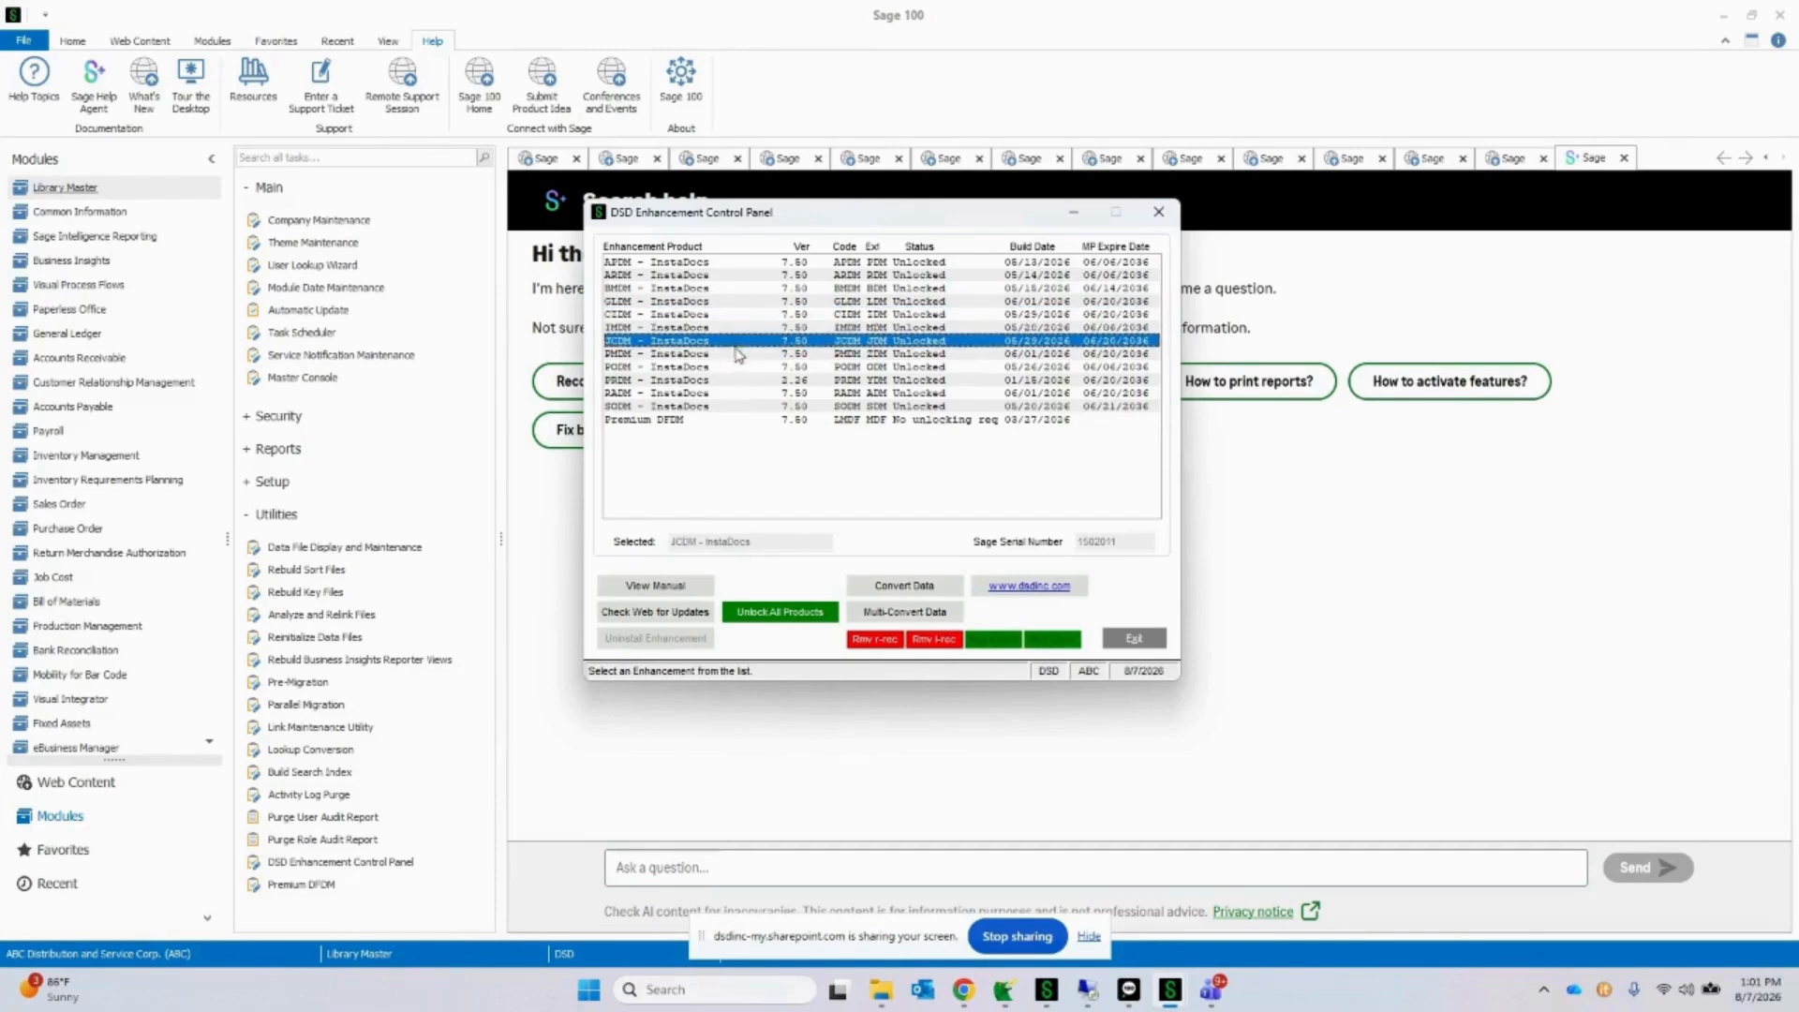
click(739, 355)
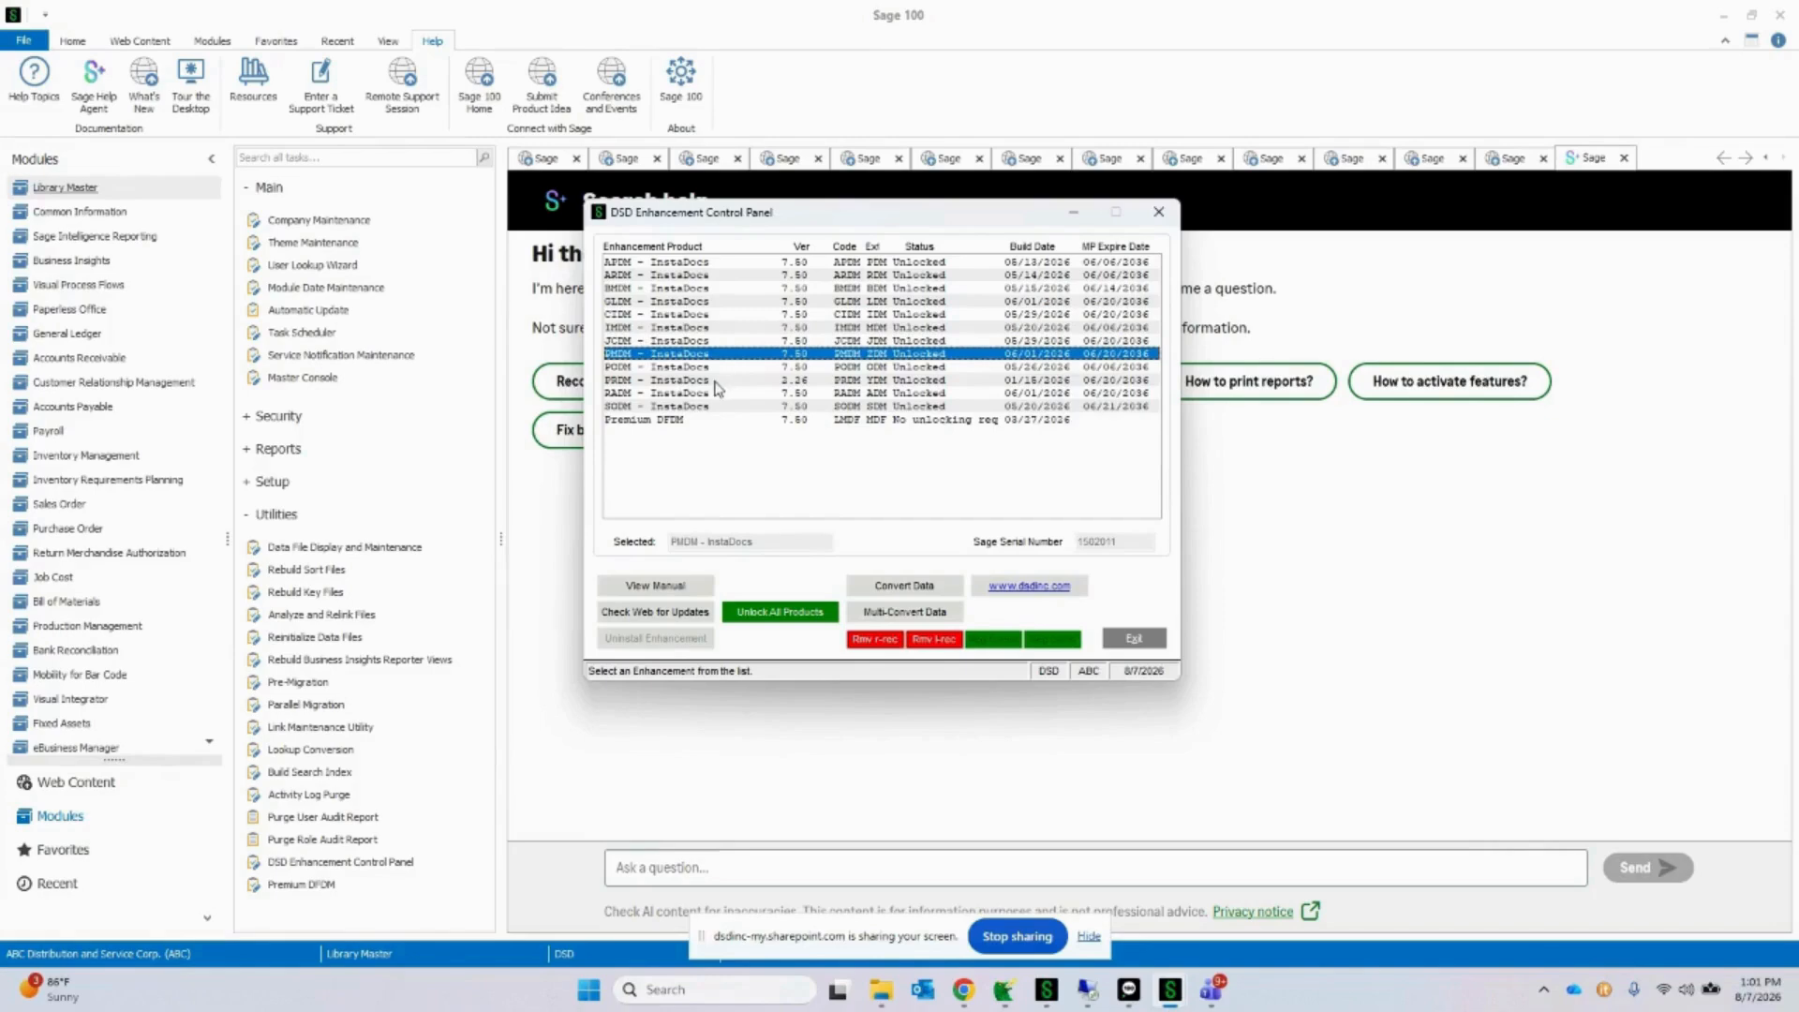
click(716, 383)
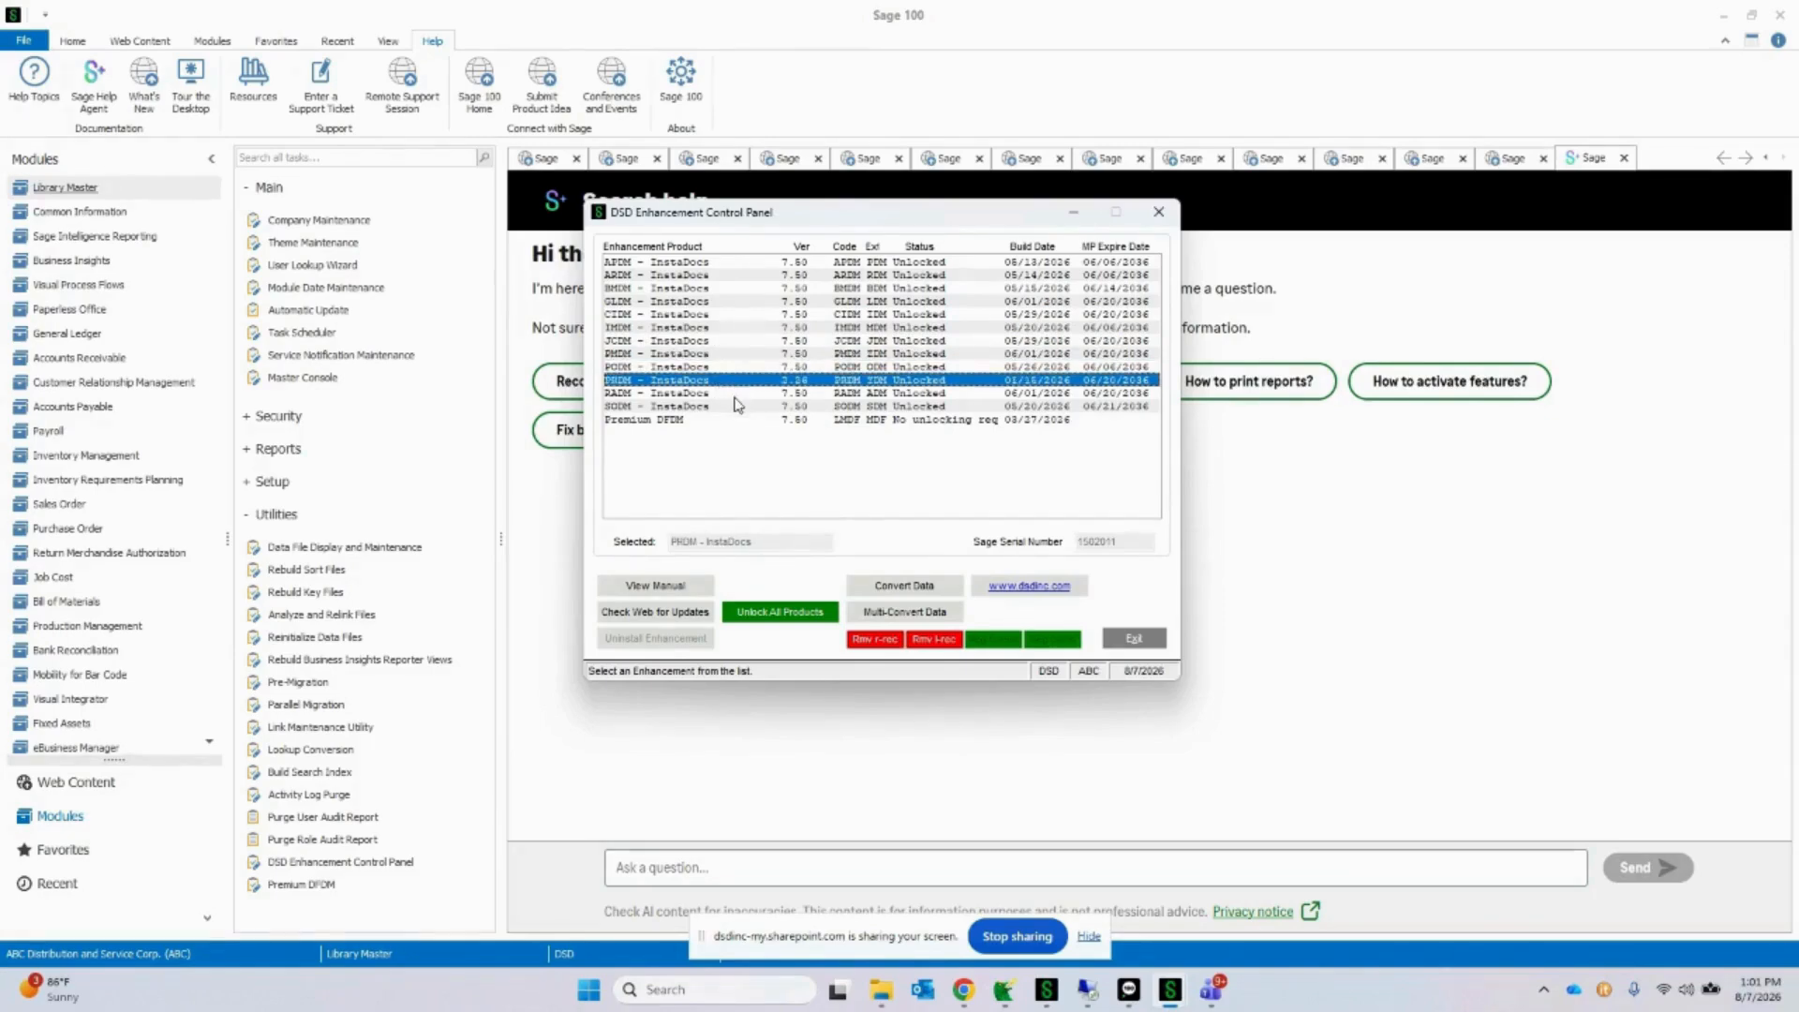
click(737, 395)
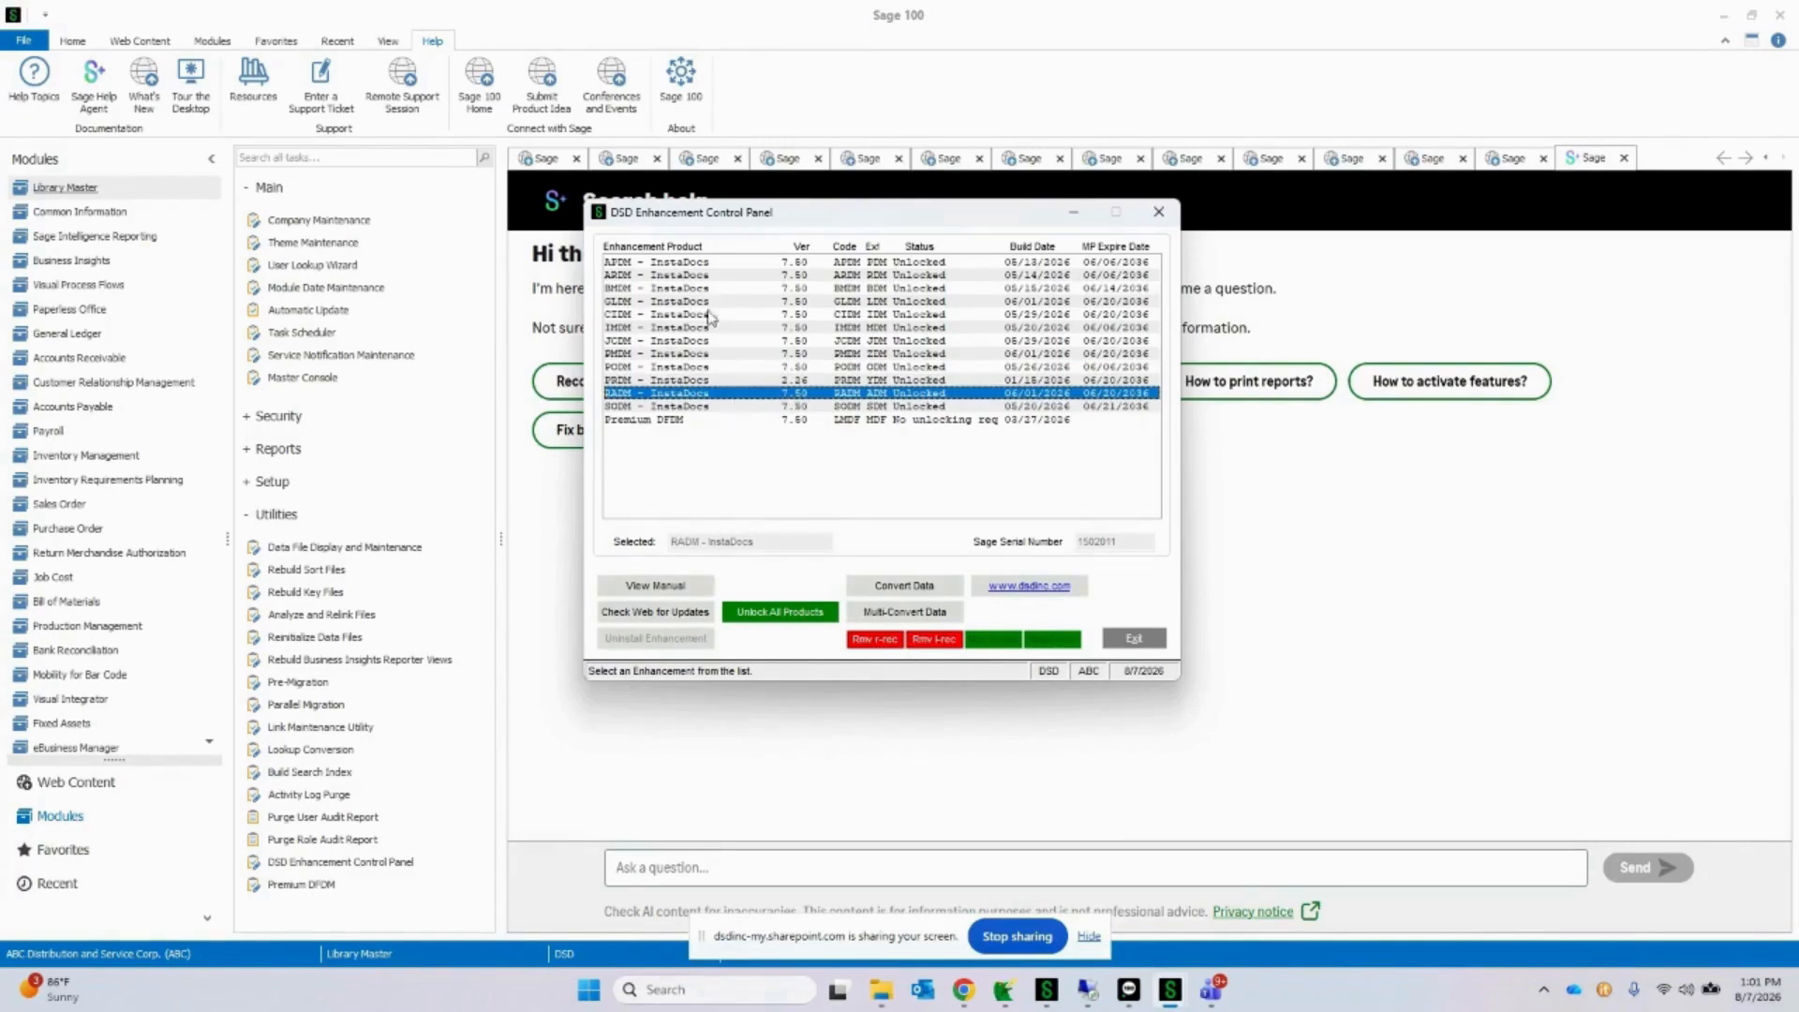
click(710, 277)
click(710, 409)
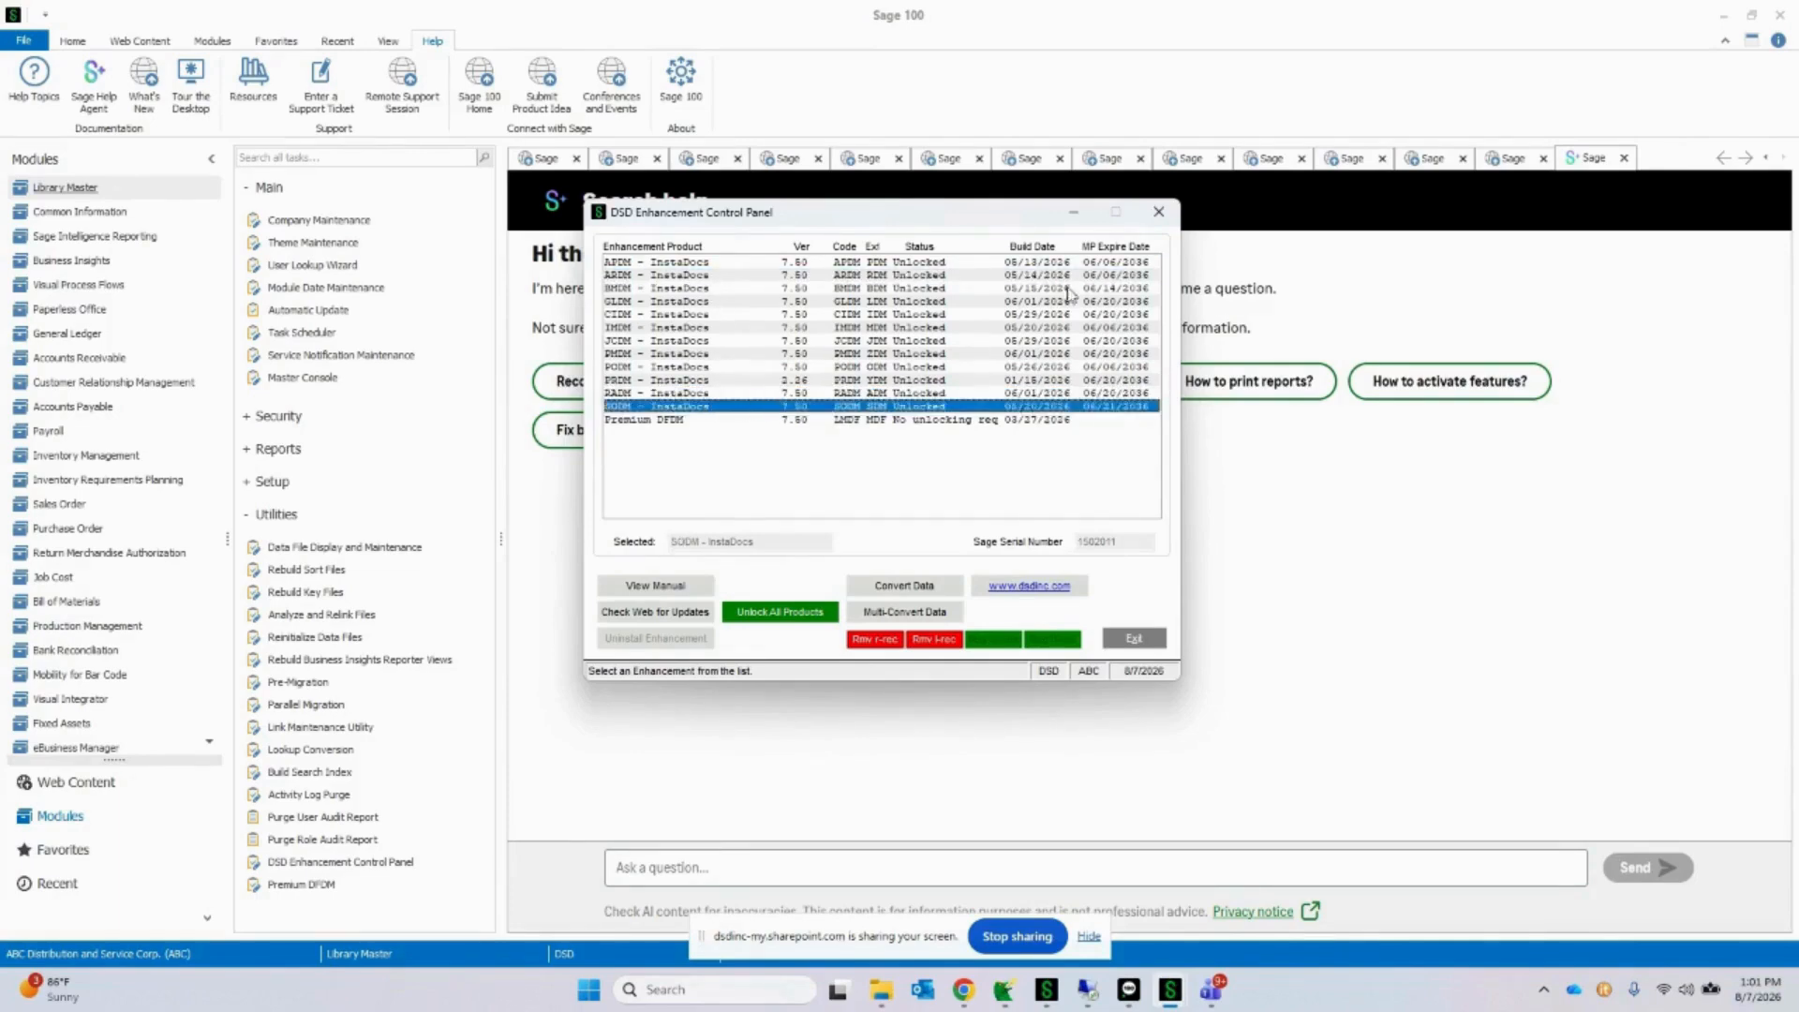
click(1159, 216)
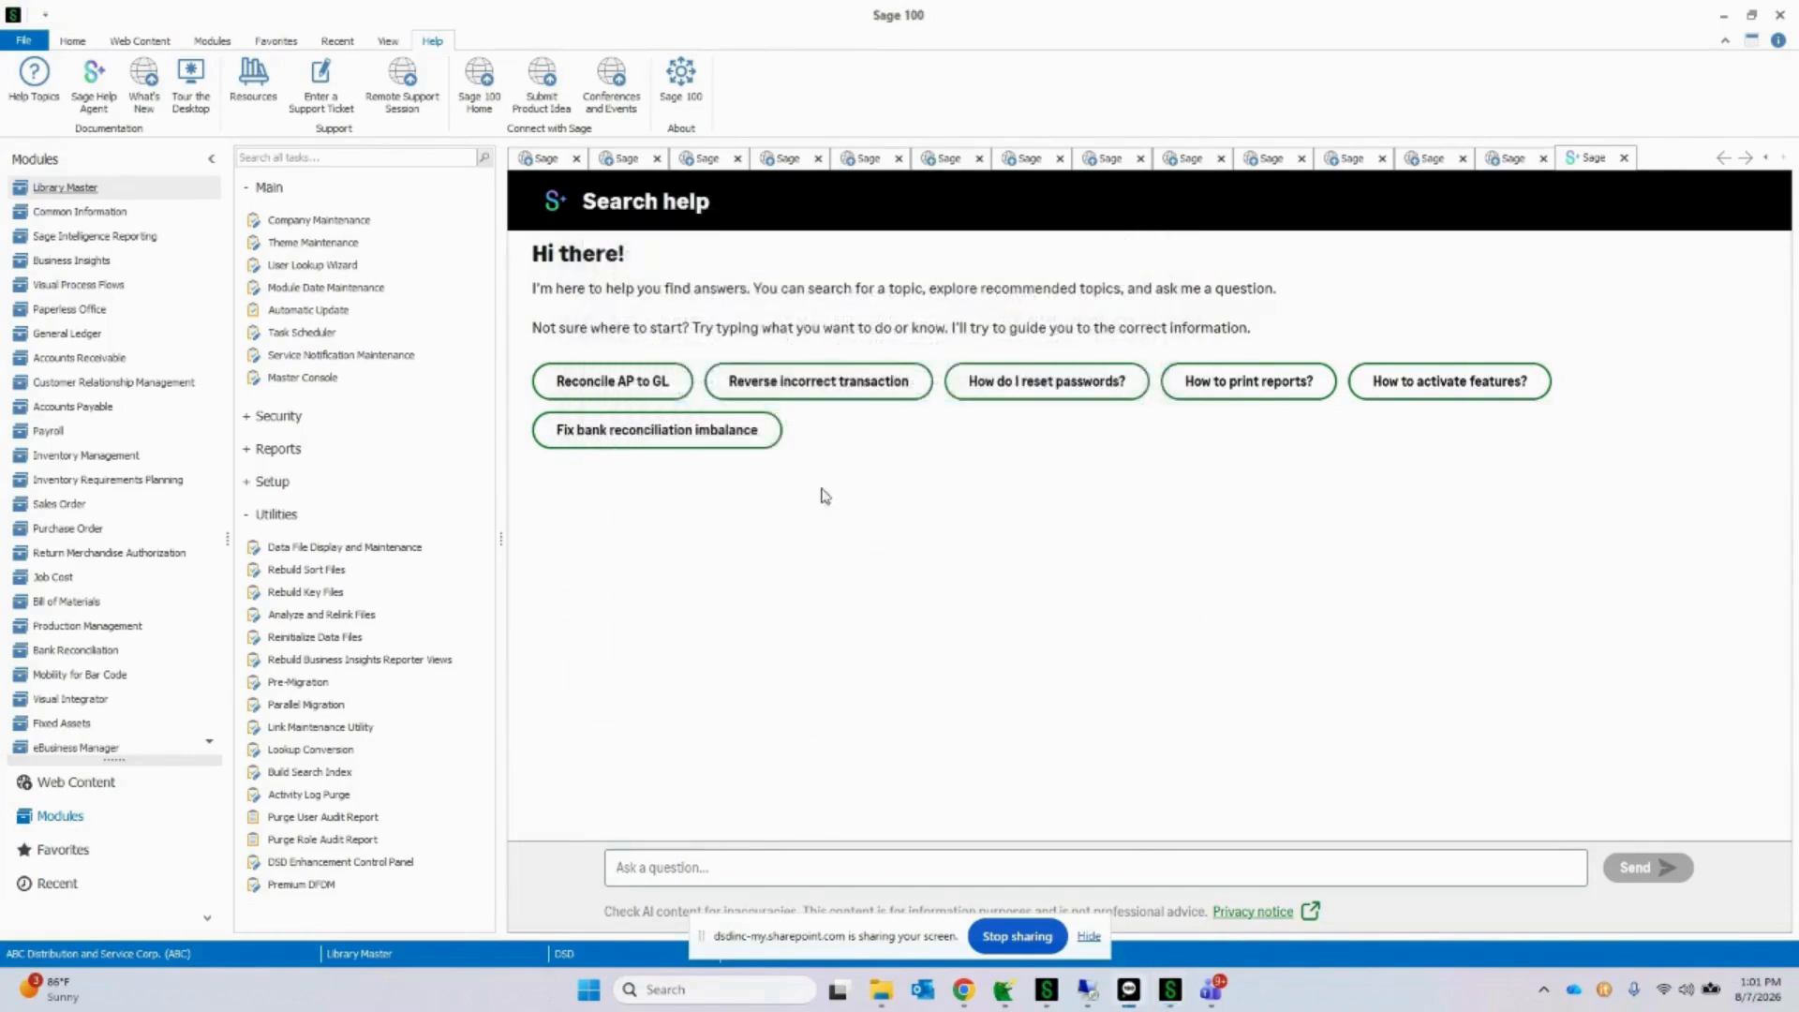